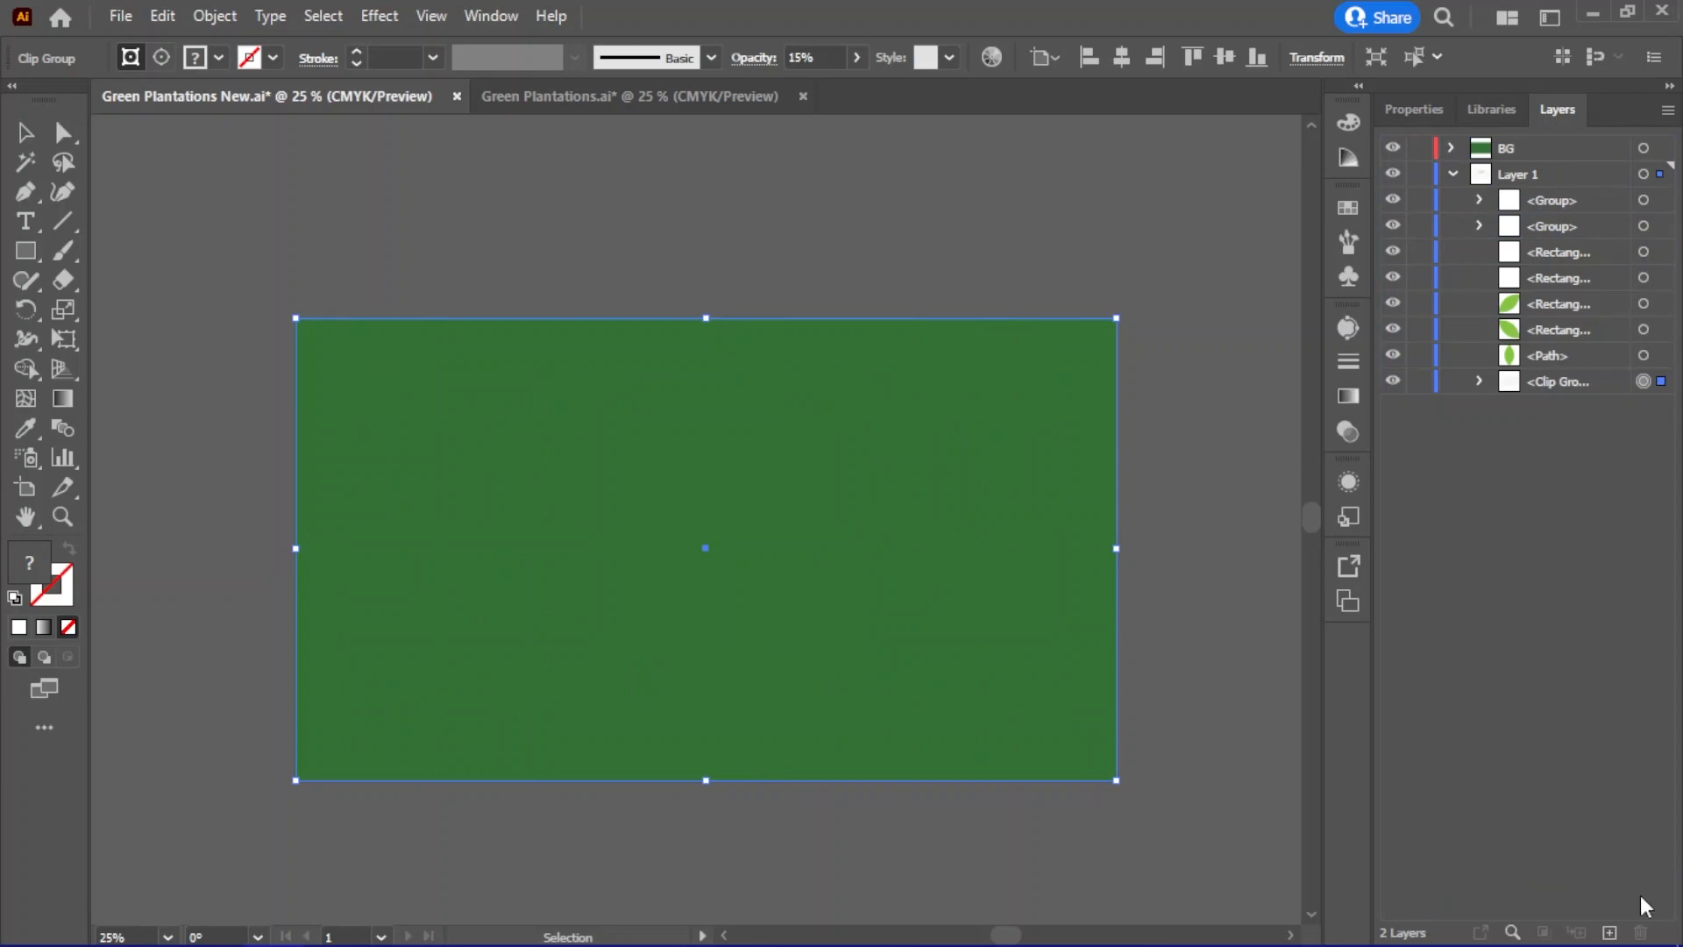
Create a new layer named Pattern above Layer 1
left_click(1610, 932)
double_click(1515, 176)
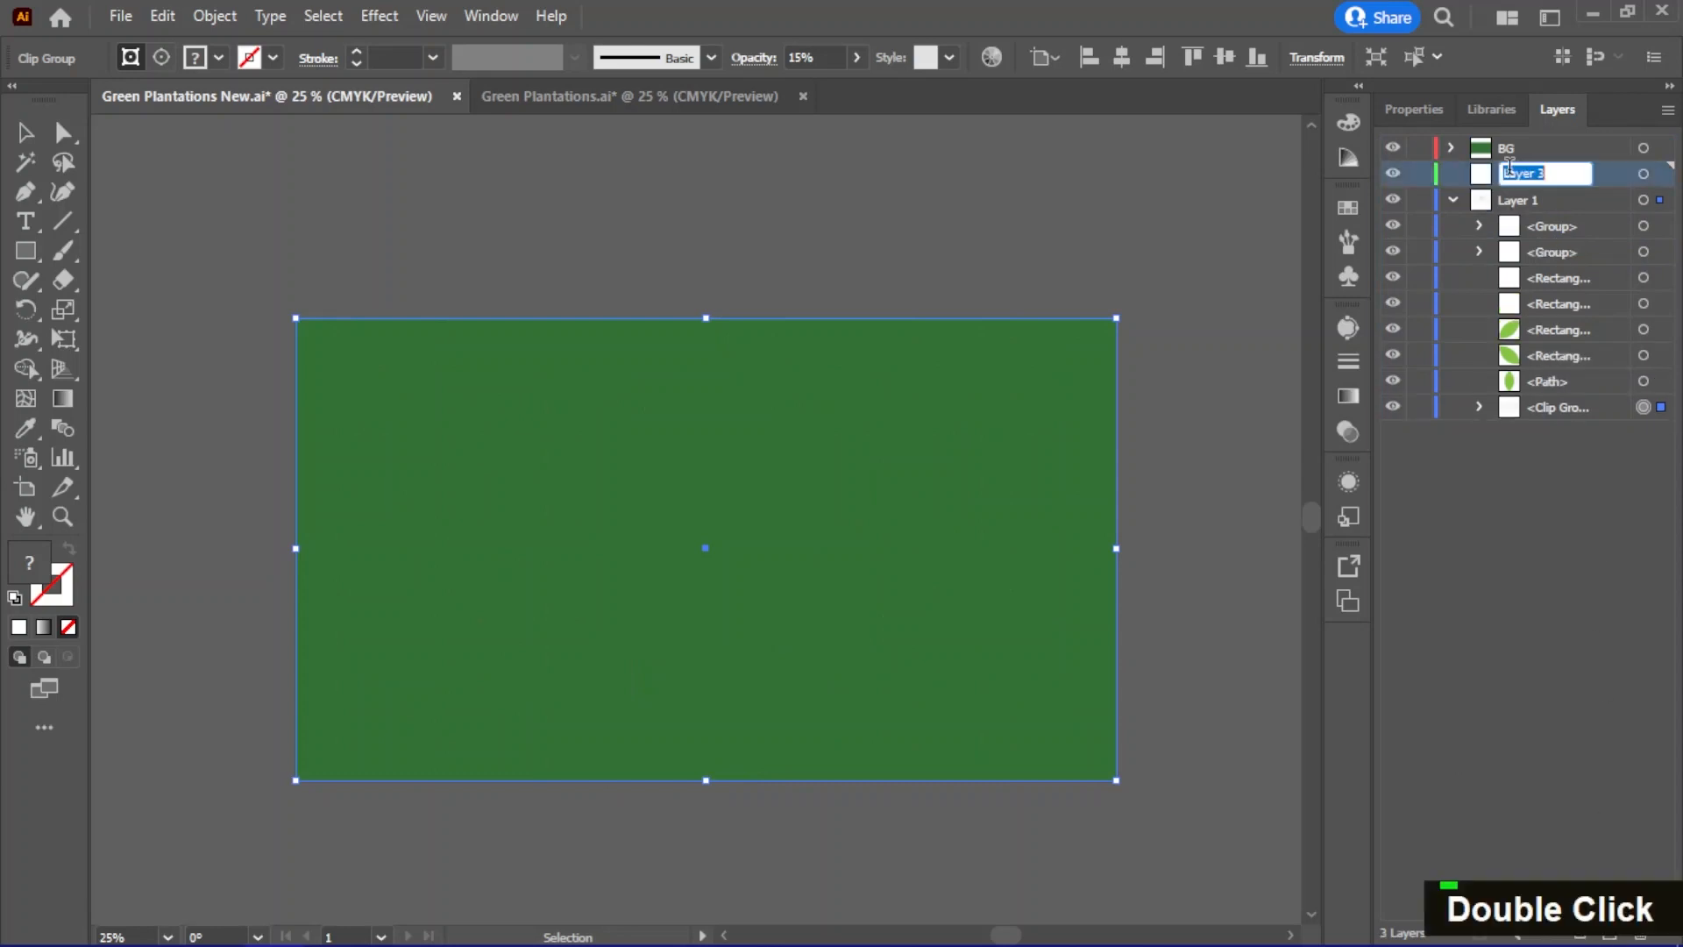
type("Pattern")
key("Return")
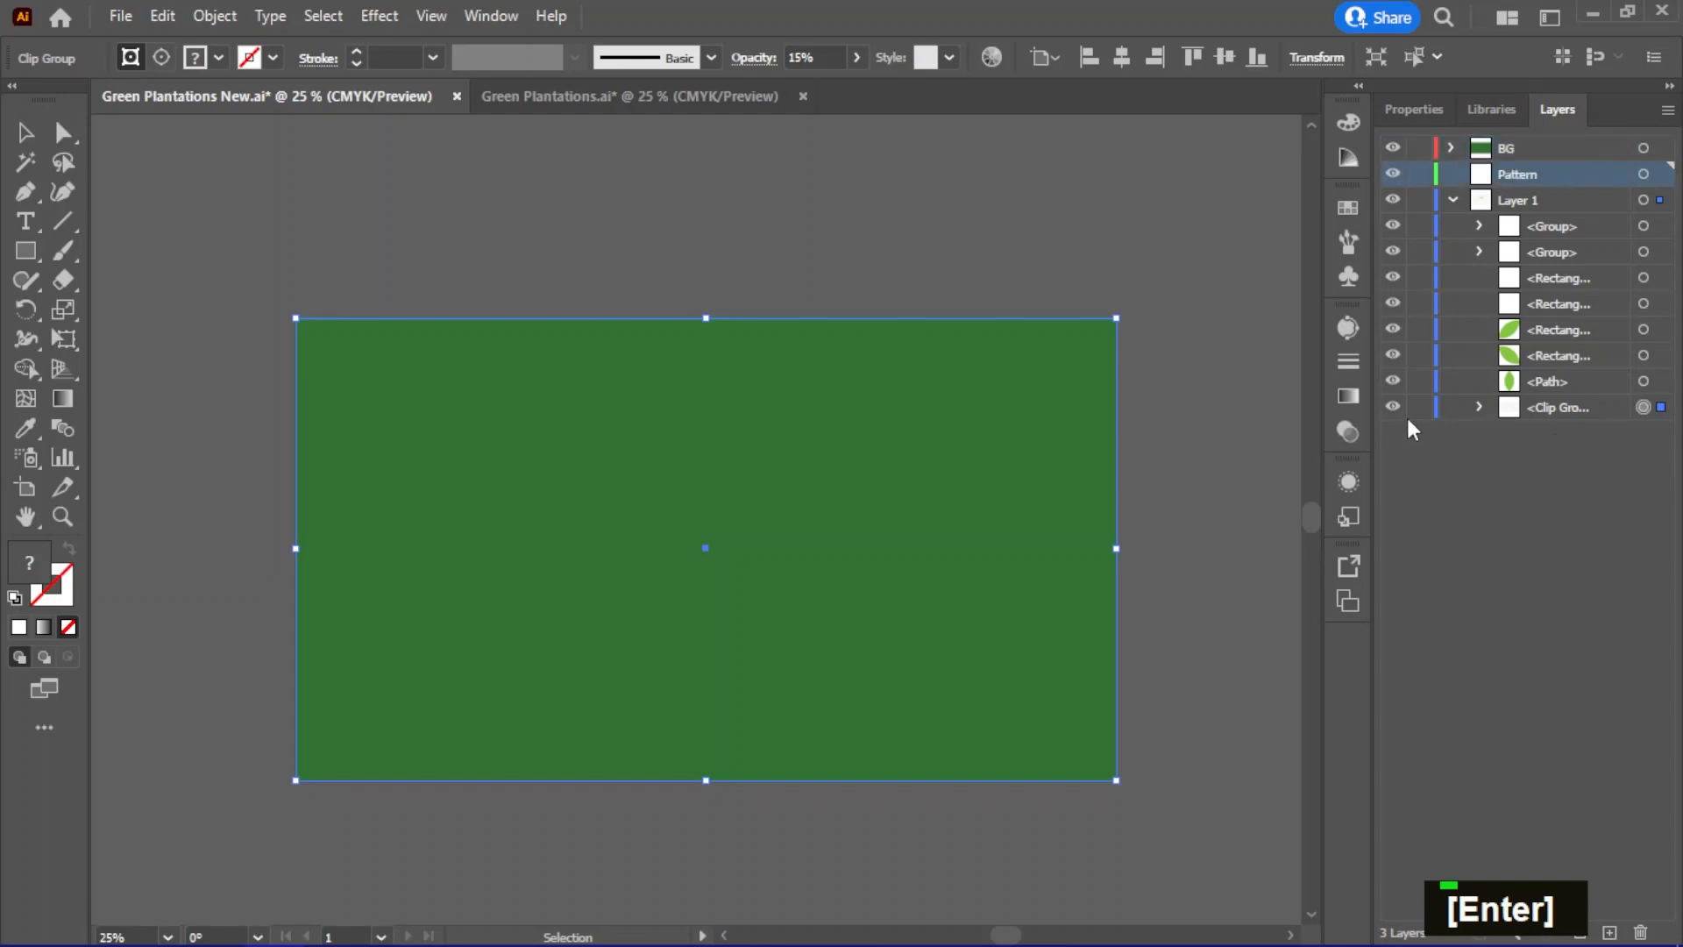
Move the pattern's clip group into the Pattern layer and stack the layers as Layer 1, Pattern, BG
left_click(1548, 409)
left_click_drag(1536, 402, 1530, 175)
key("ctrl+z")
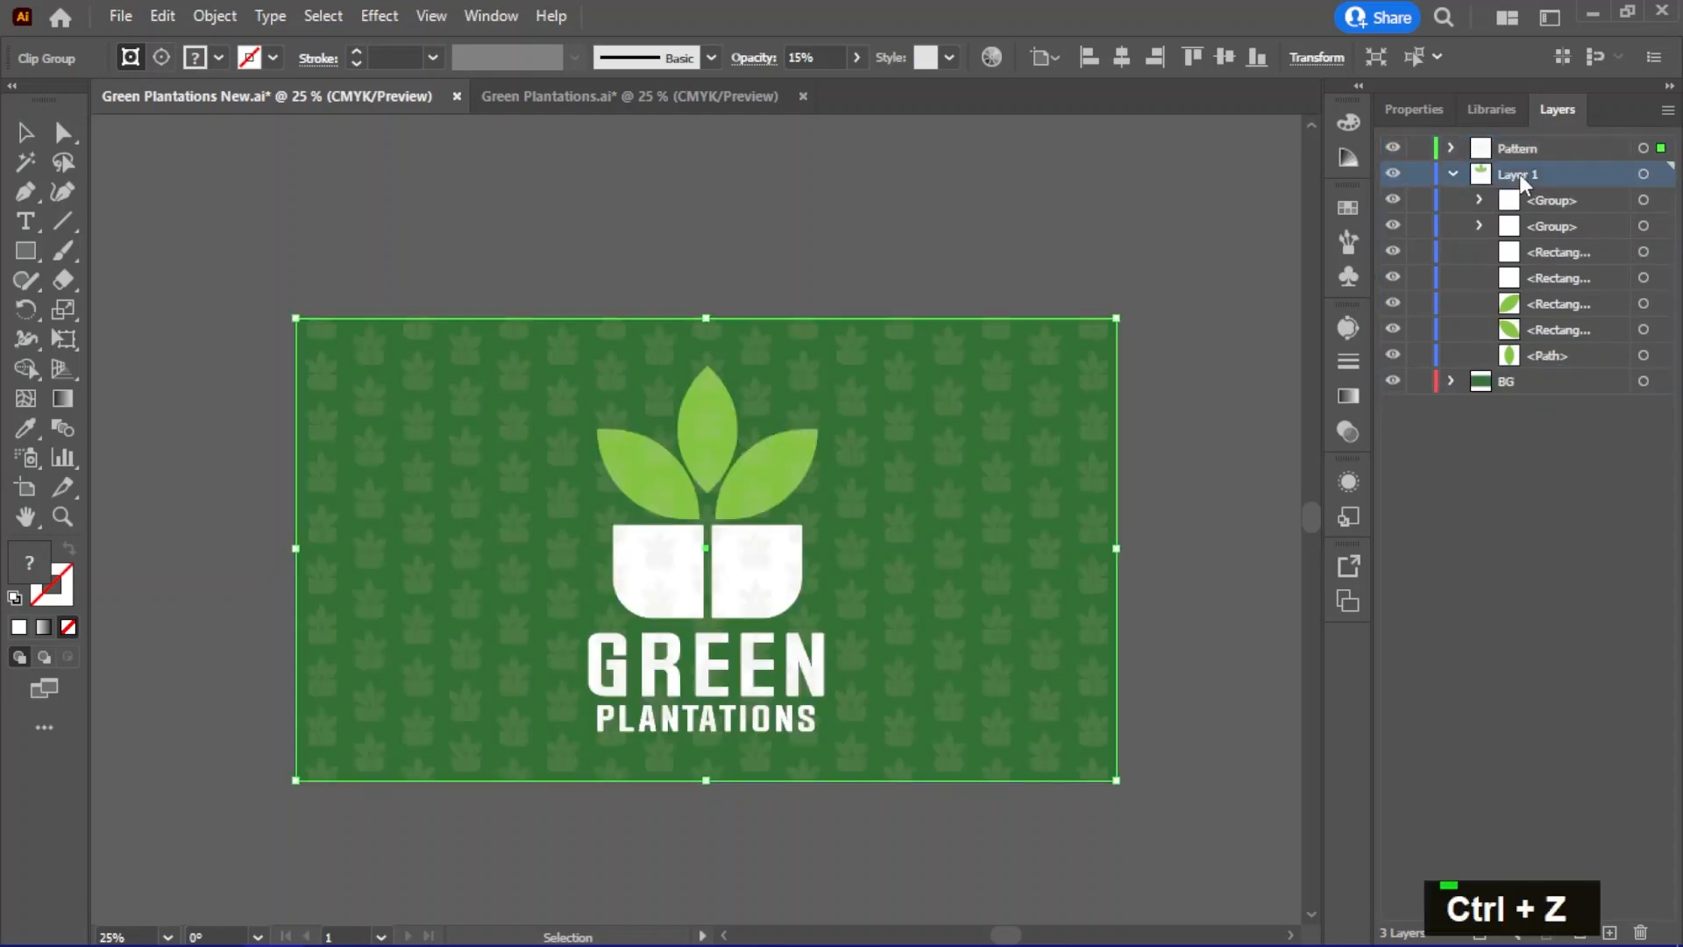
Create a layer named L below Layer 1 and move the left half of the pot into it
left_click(1612, 929)
double_click(1519, 357)
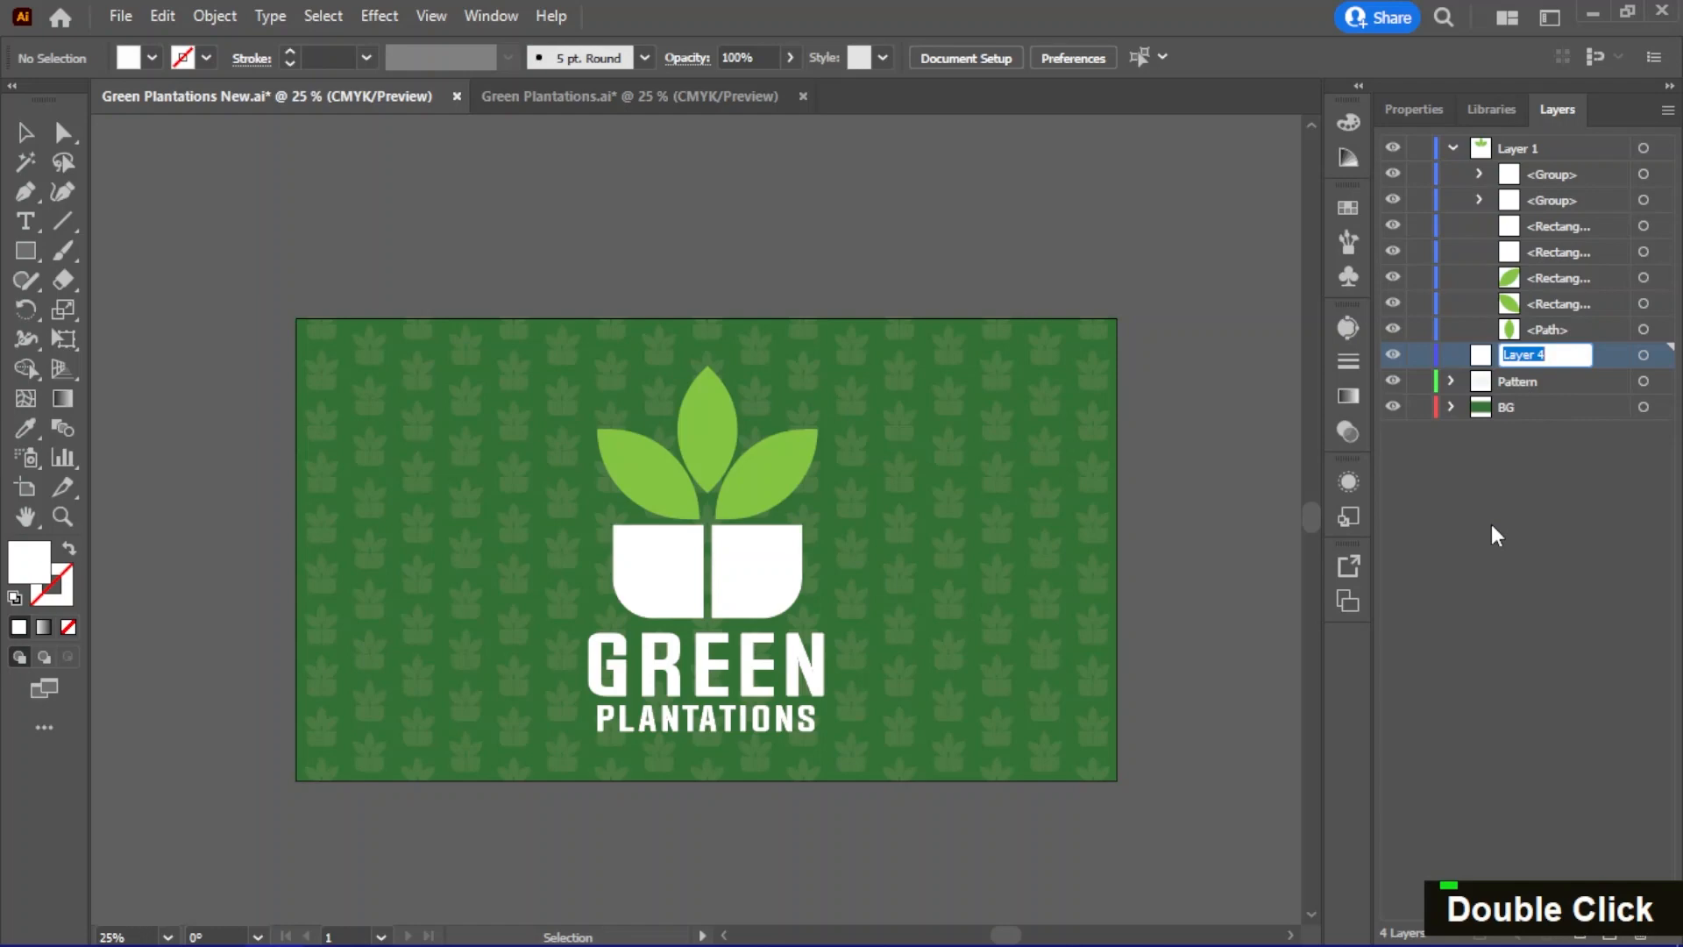
type("L")
key("Return")
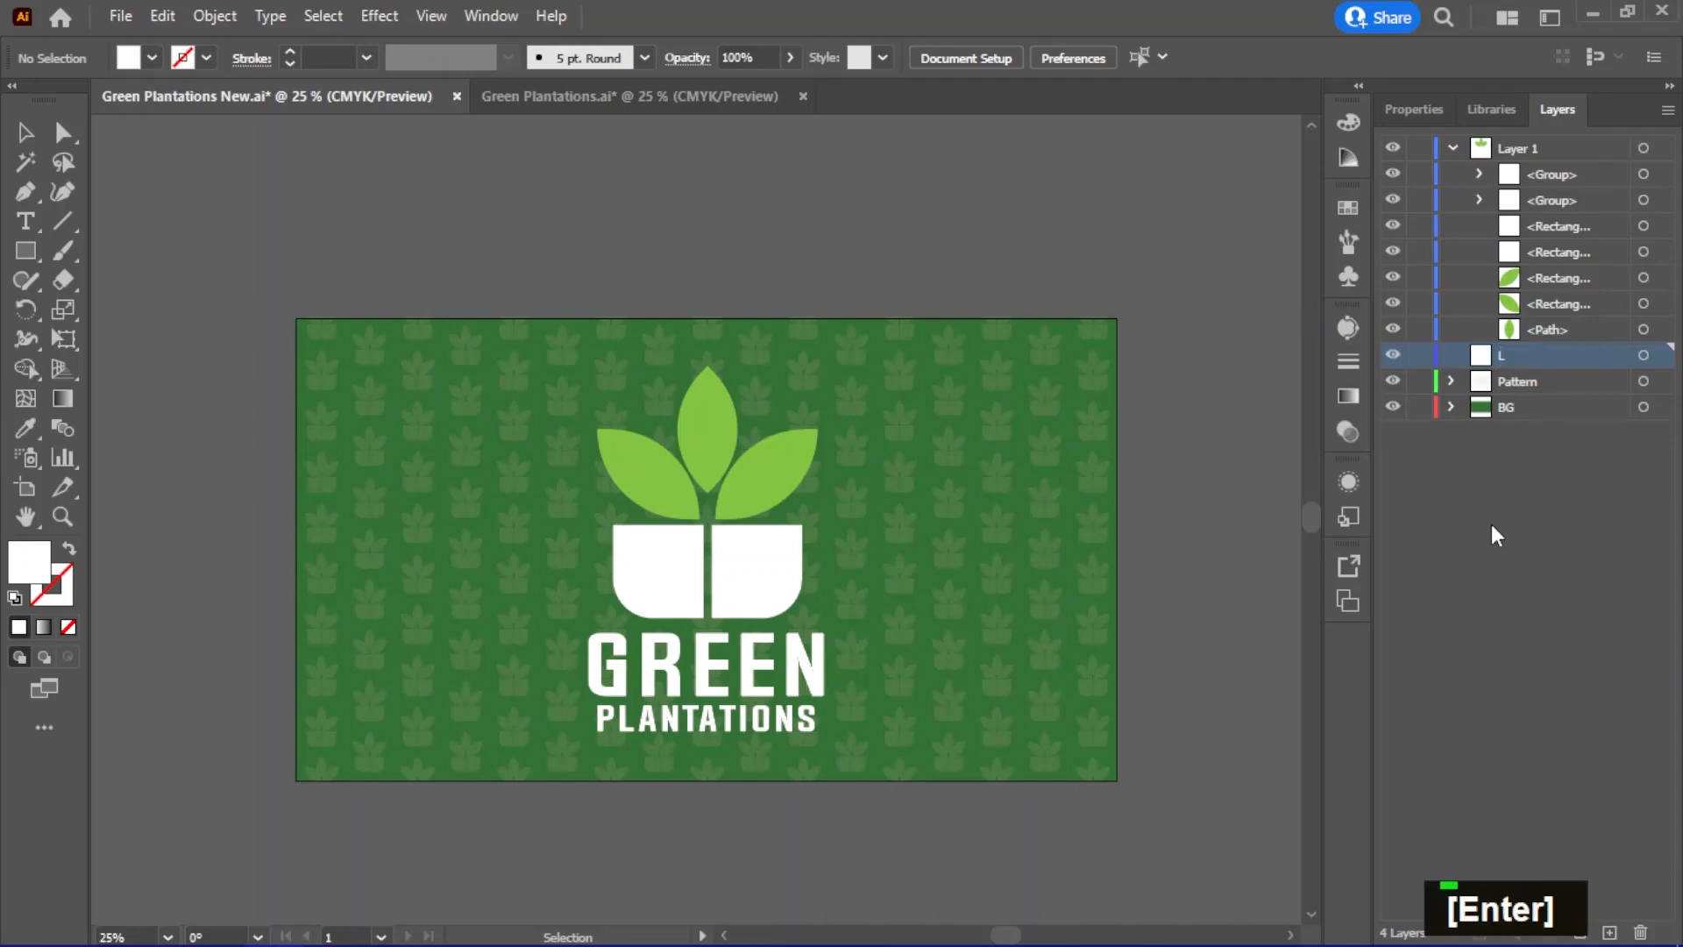
double_click(1393, 252)
left_click(1557, 254)
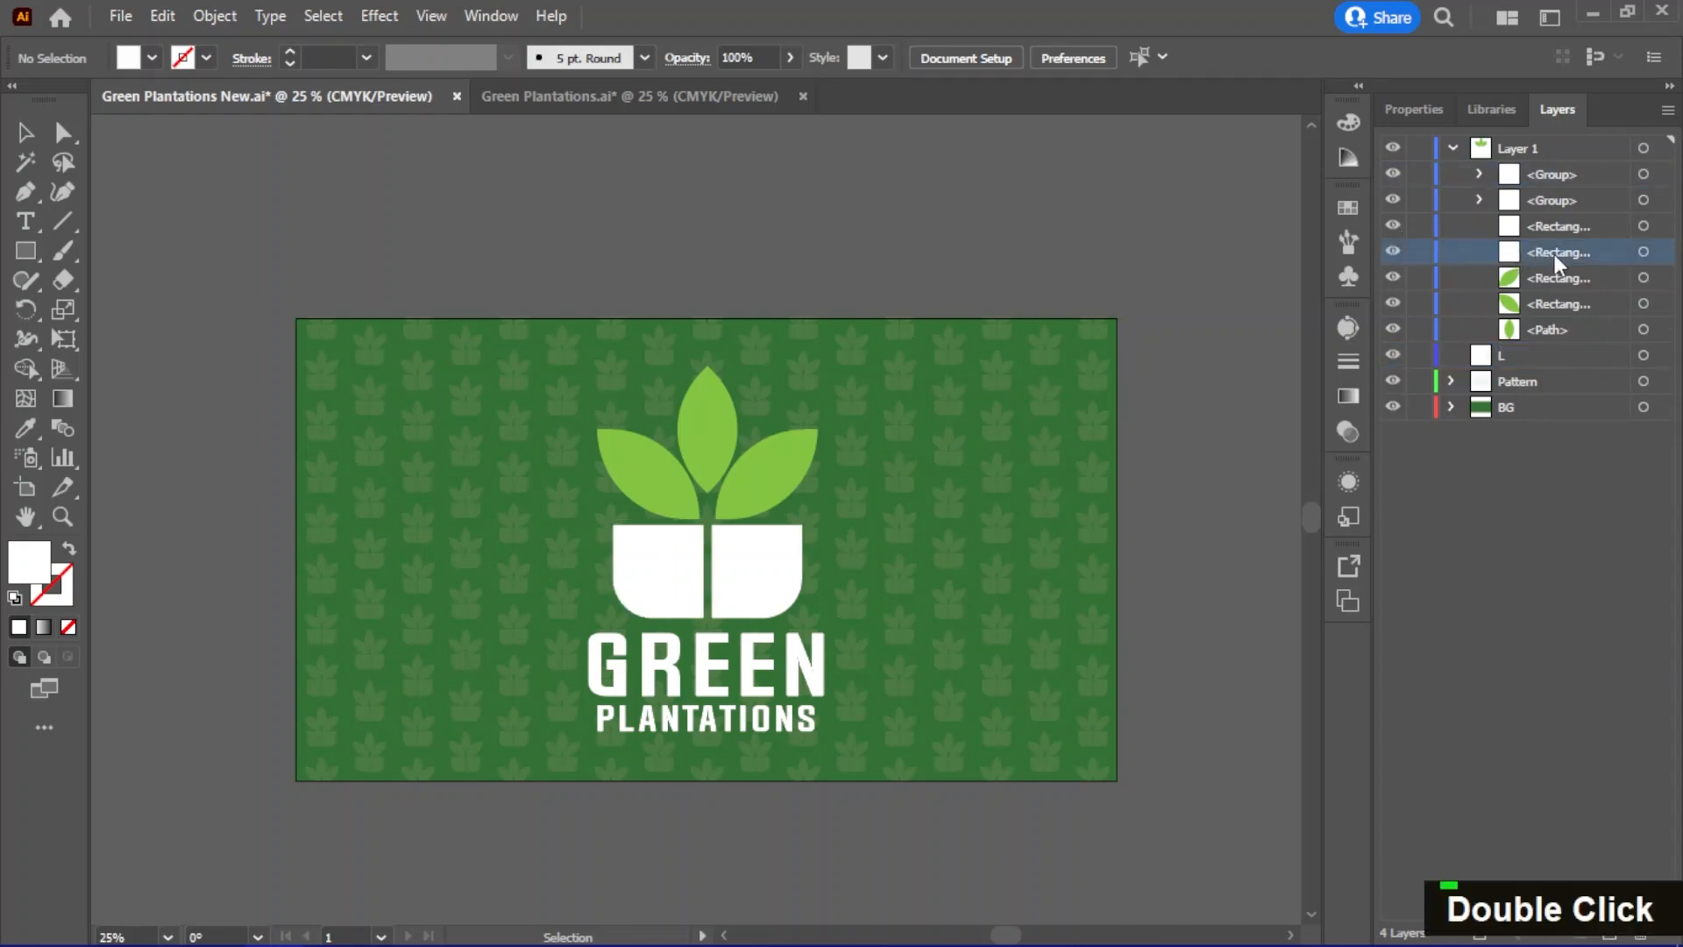
left_click_drag(1557, 255, 1536, 362)
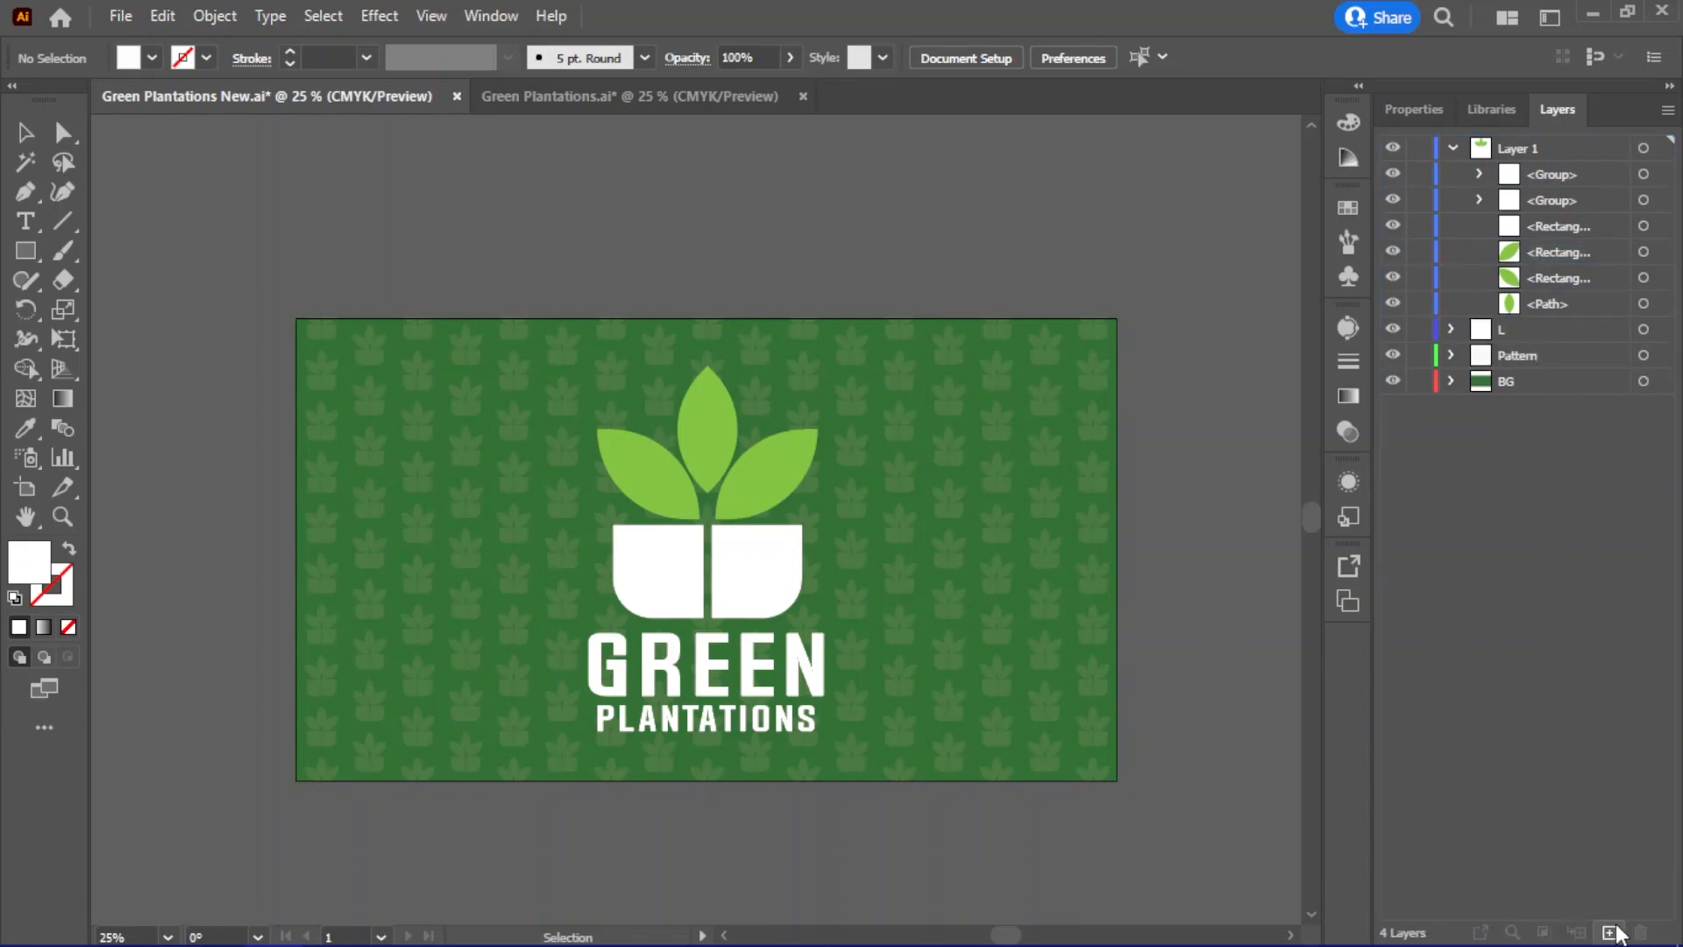
Create a layer named R, move the right half of the pot into it, and keep Layer 1 above it
left_click(1610, 932)
double_click(1528, 149)
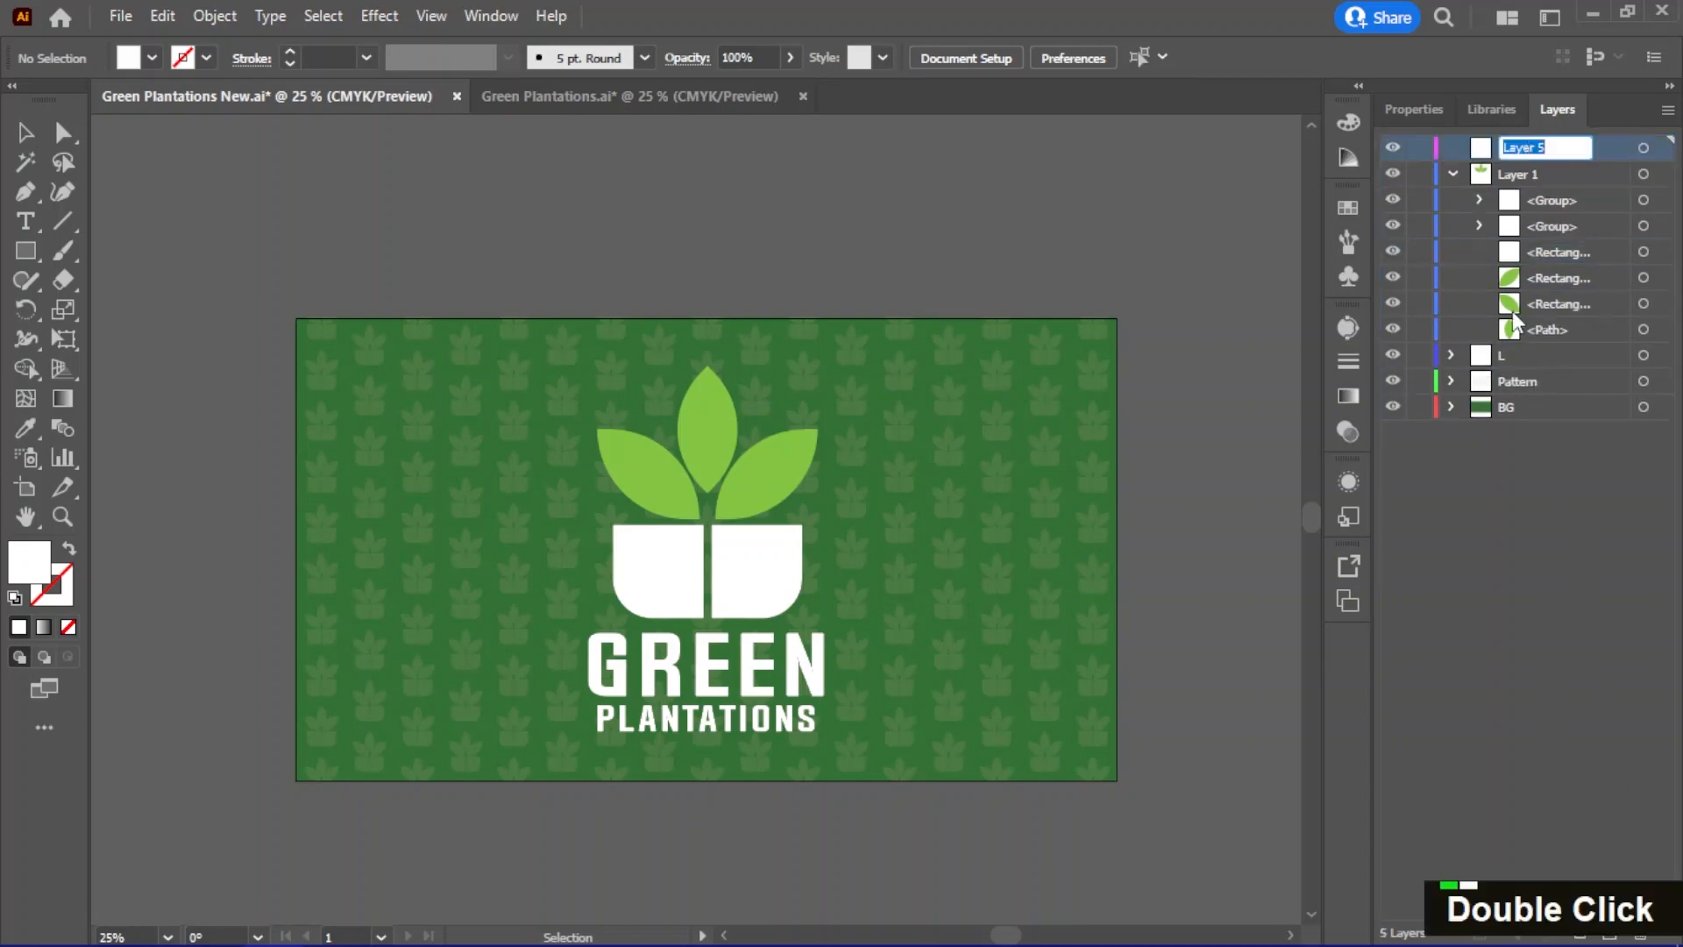
type("R")
key("Return")
left_click(1540, 257)
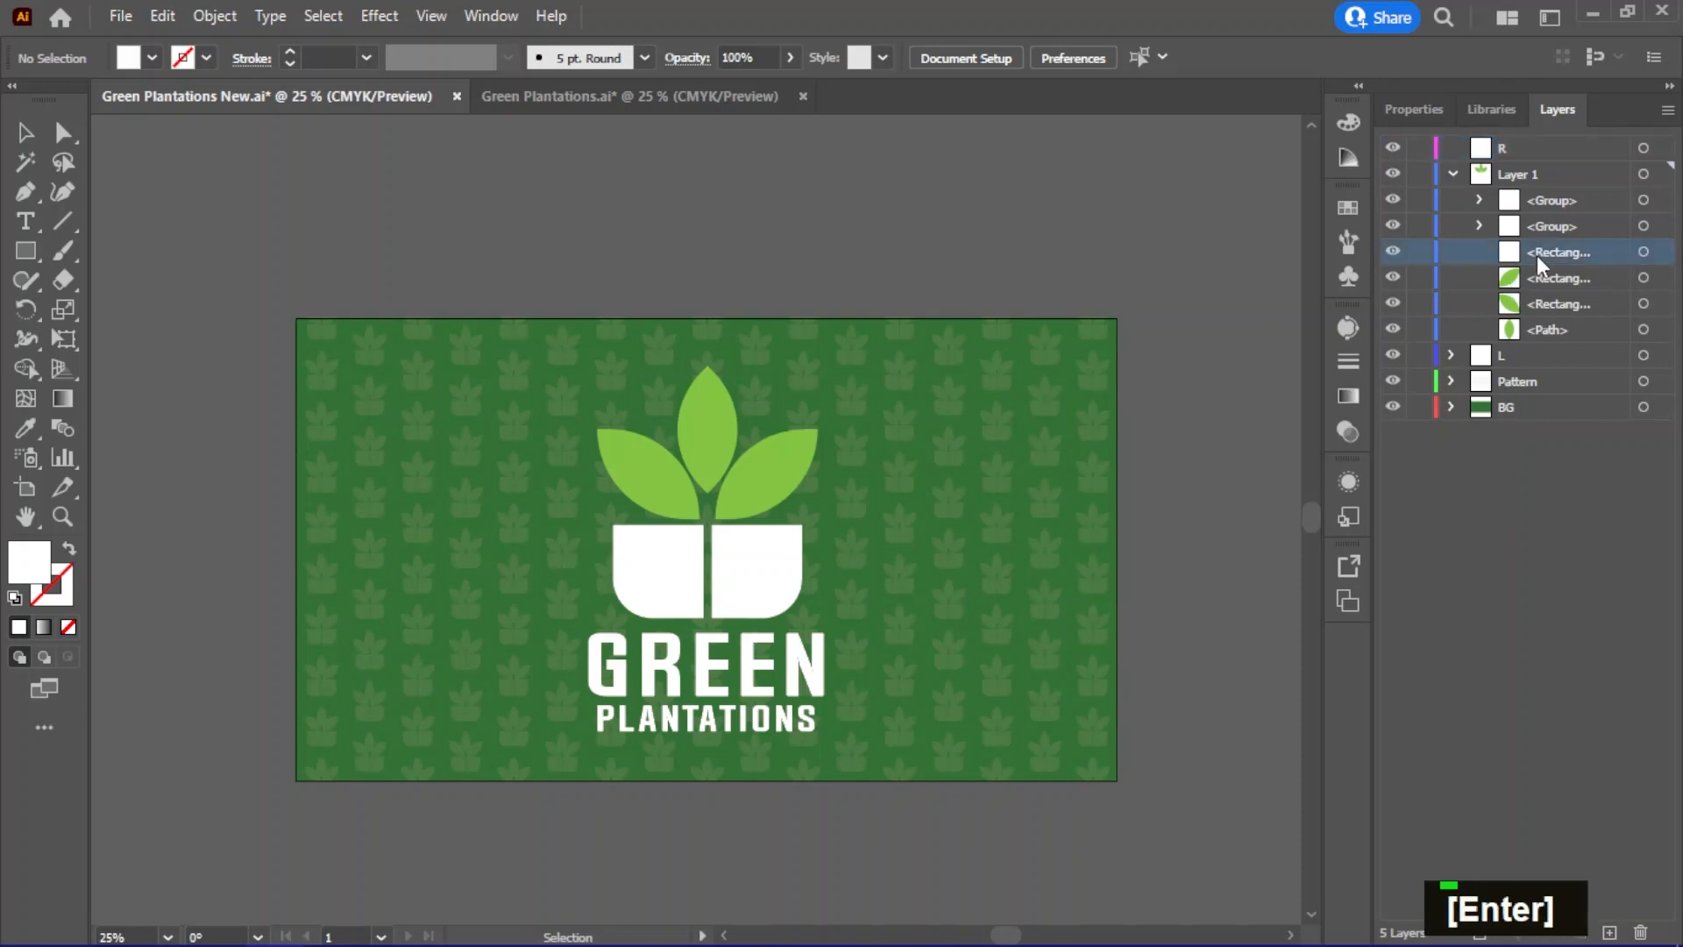
left_click_drag(1545, 260, 1534, 150)
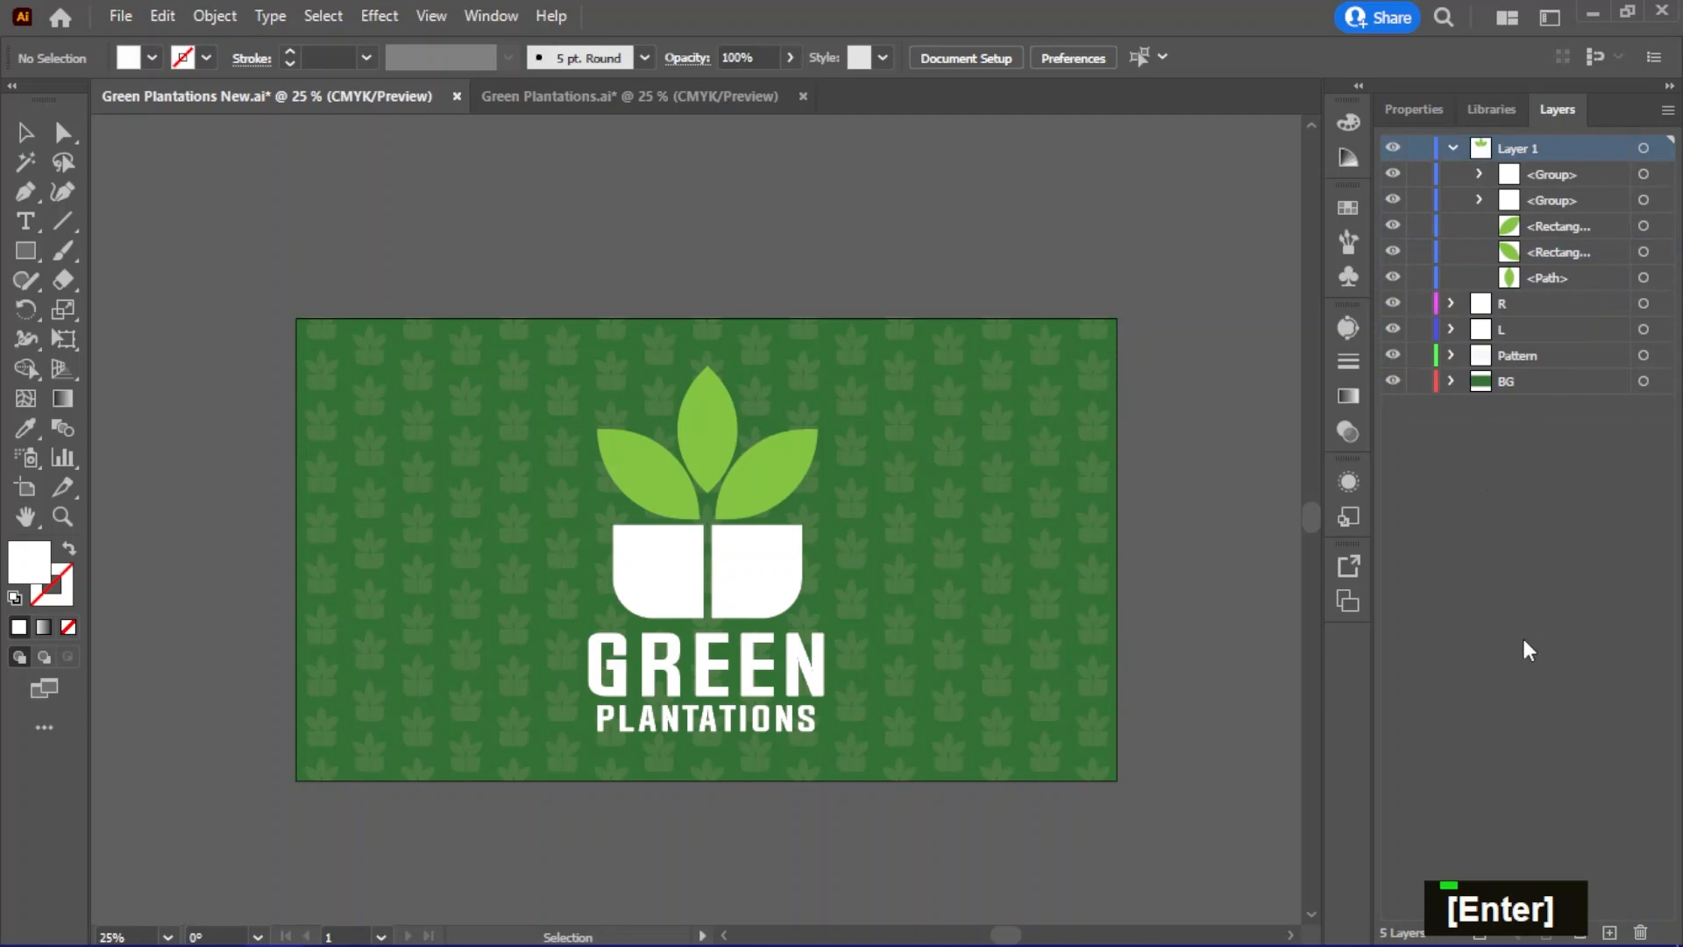
Create a layer named 1 above Layer 1 and move the left leaf into it
left_click(1610, 932)
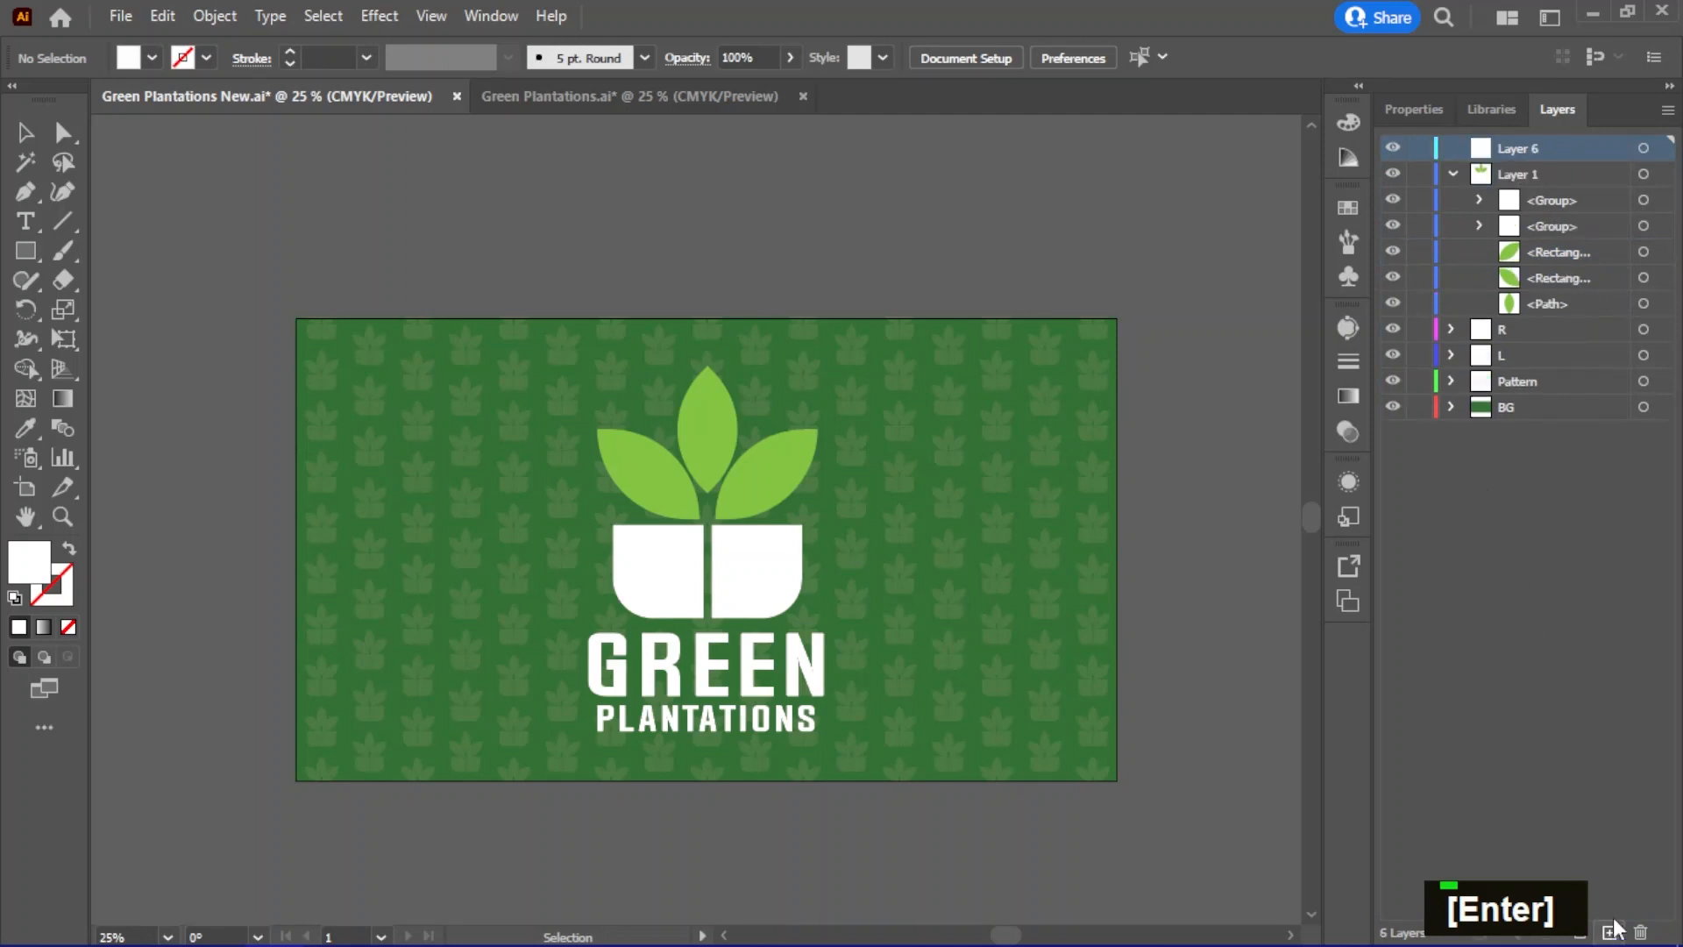
double_click(1517, 149)
type("1")
key("Return")
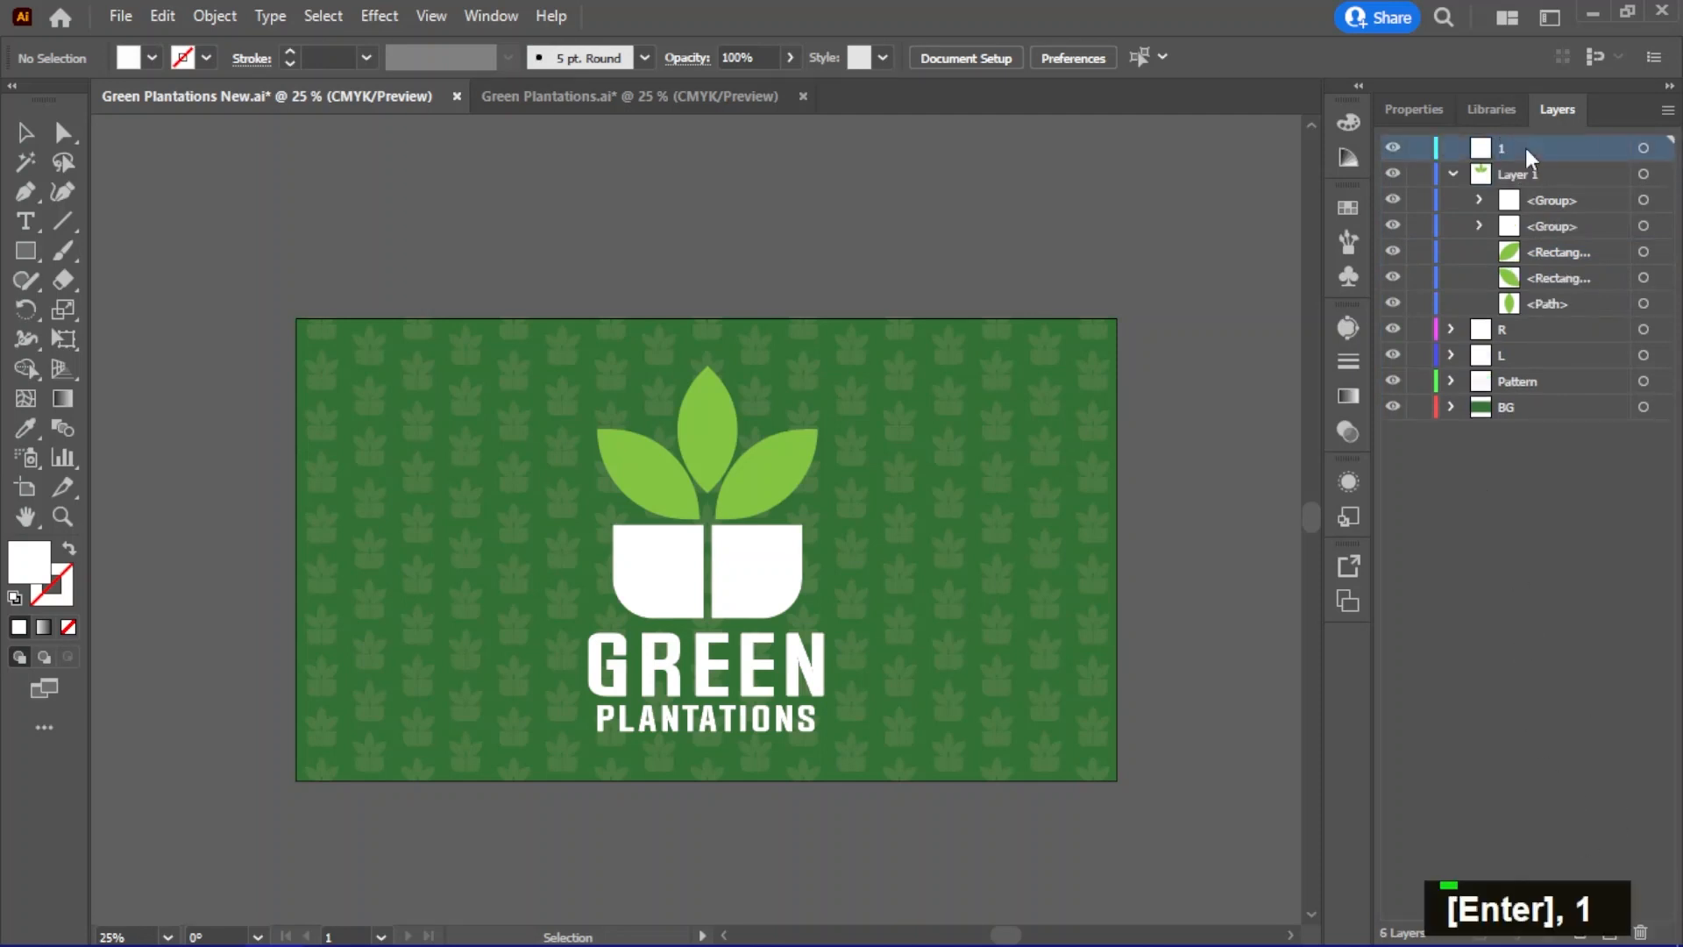
left_click_drag(1539, 292, 1541, 153)
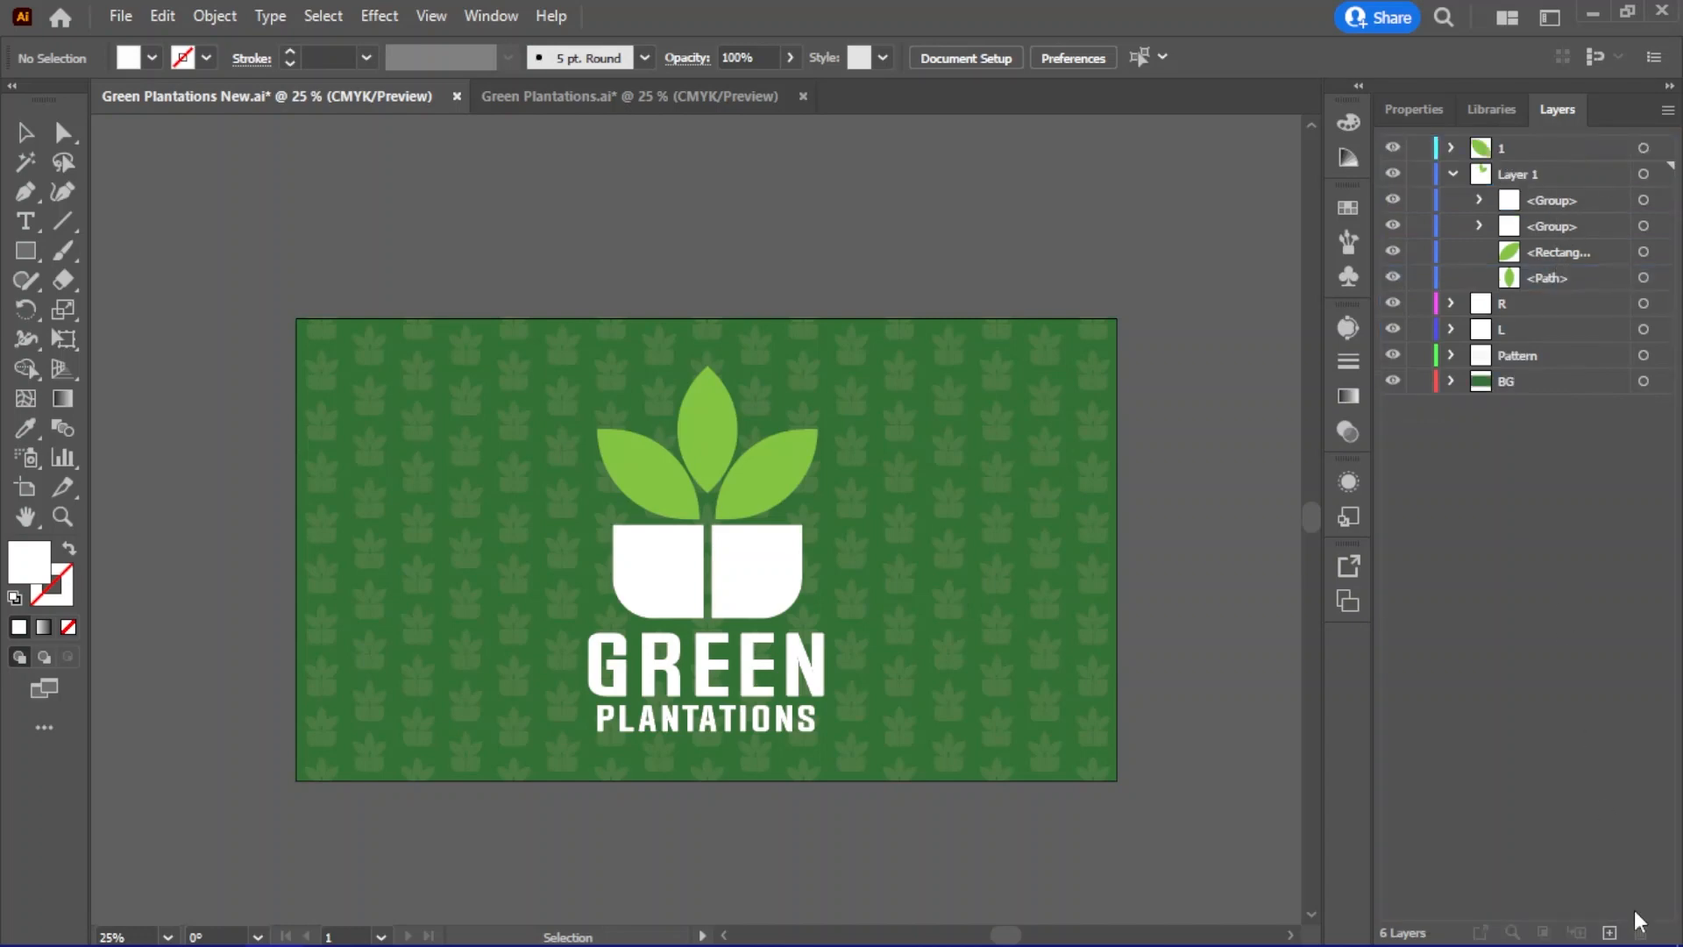
Create a layer named 2 below layer 1 and move the middle leaf into it
left_click(1610, 932)
double_click(1530, 176)
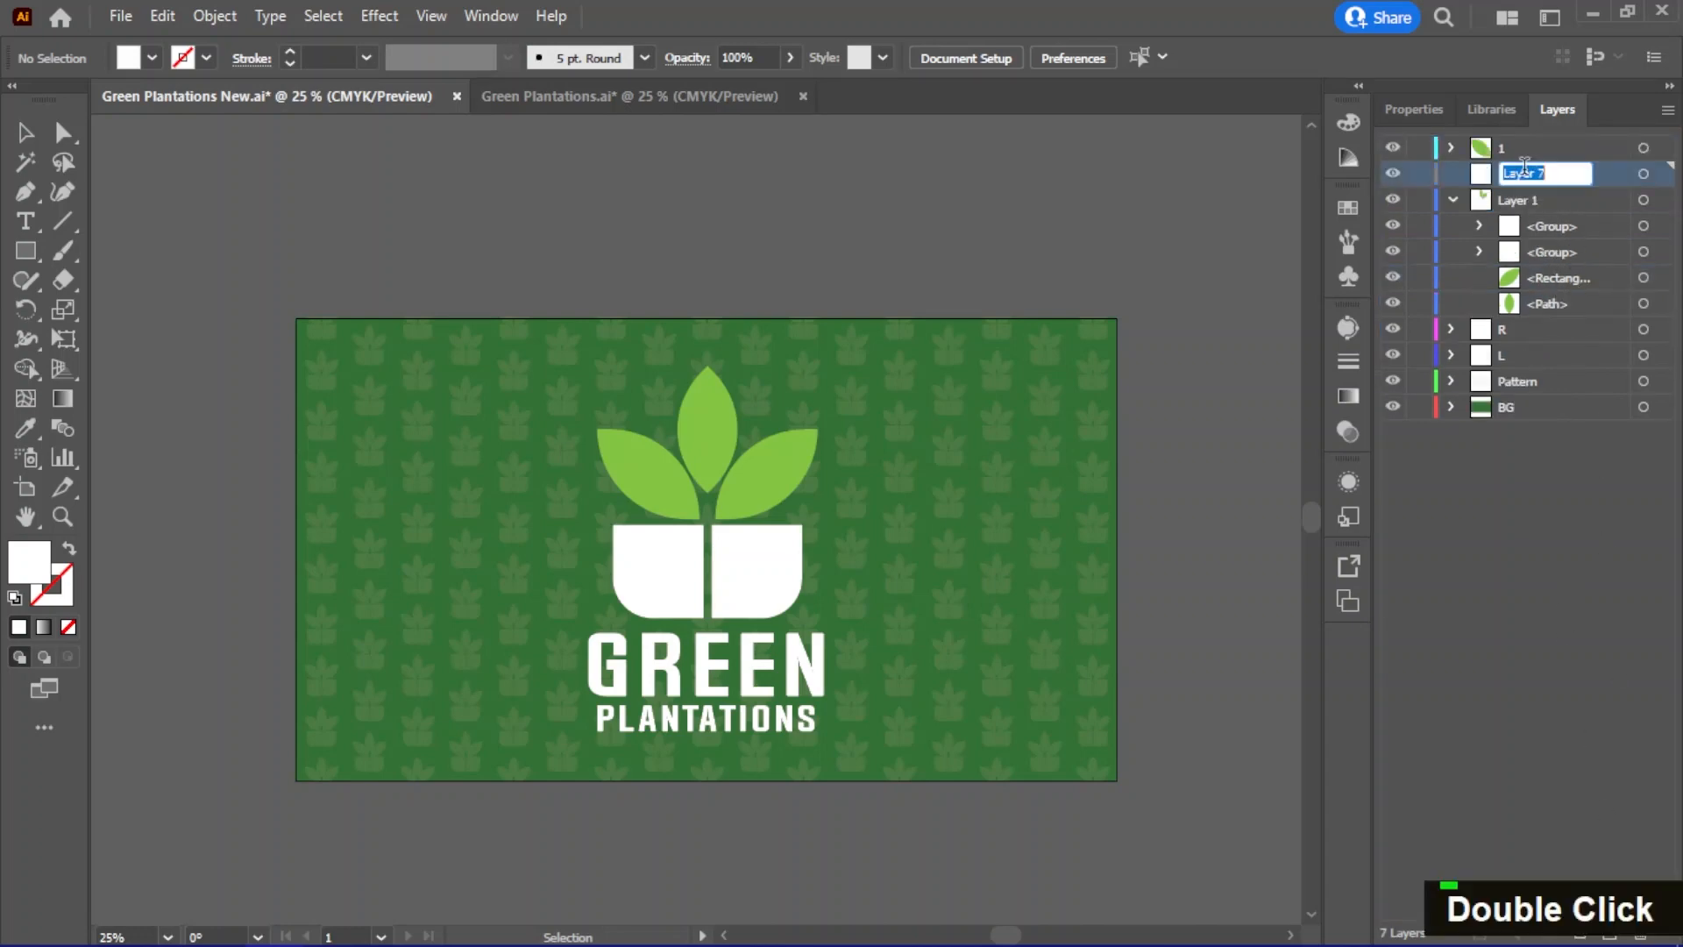
type("2")
key("Return")
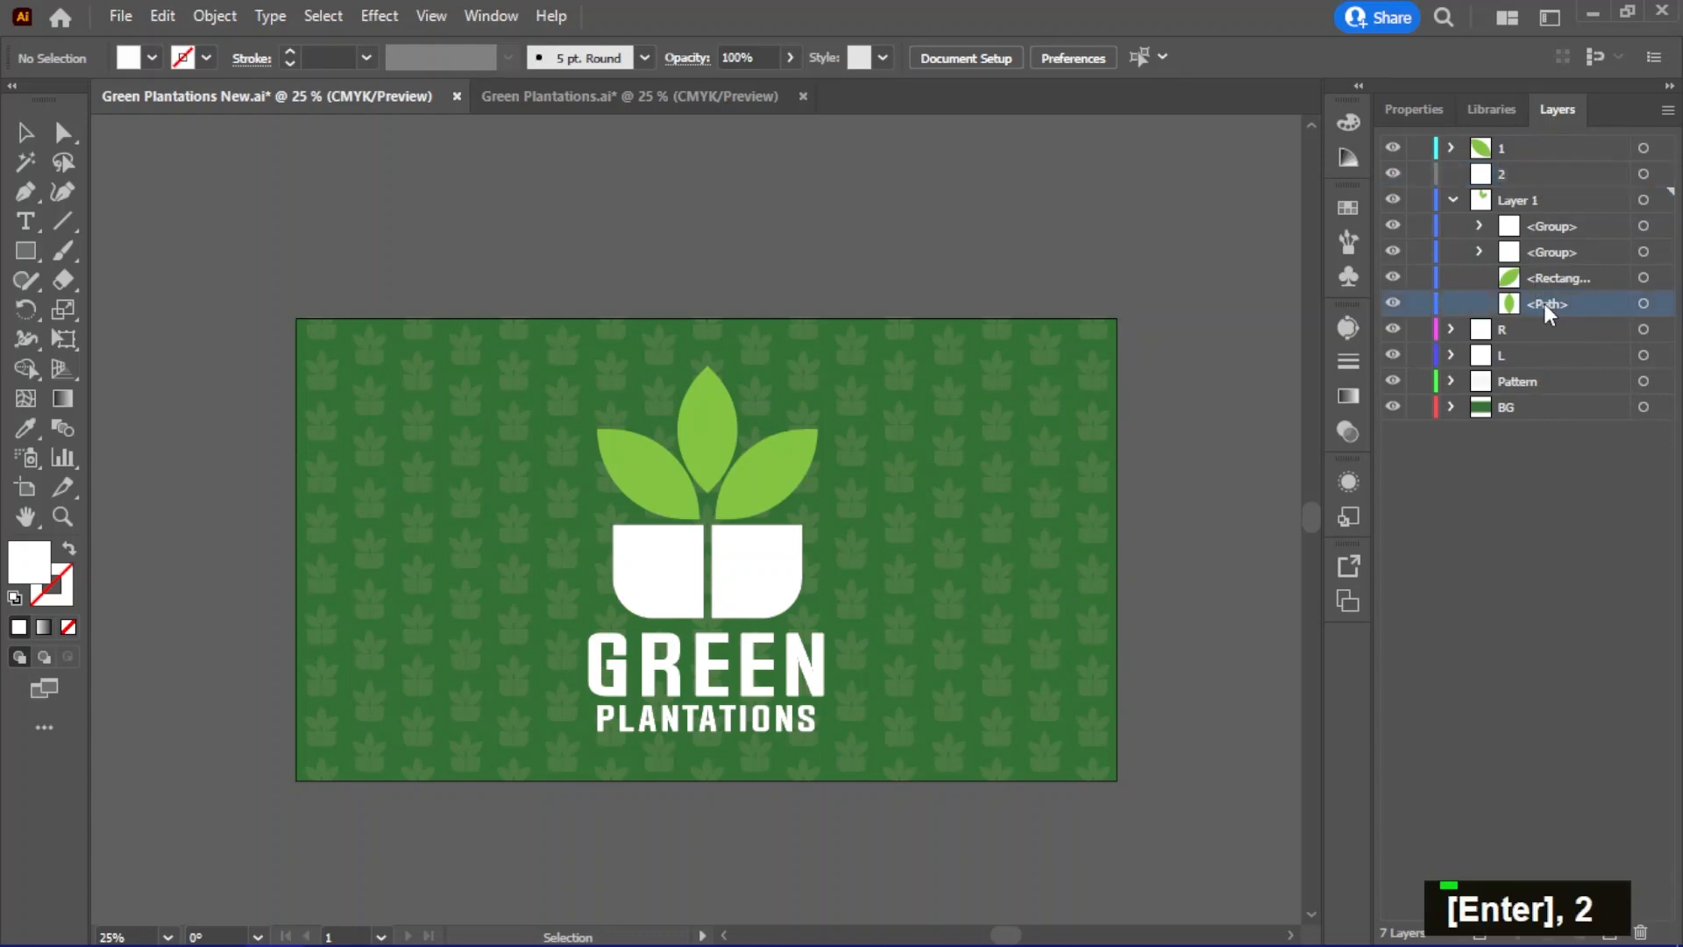
left_click_drag(1545, 307, 1536, 180)
Create a layer named 3, move the right leaf into it, and place Layer 1 at the head of the stack
left_click(1610, 932)
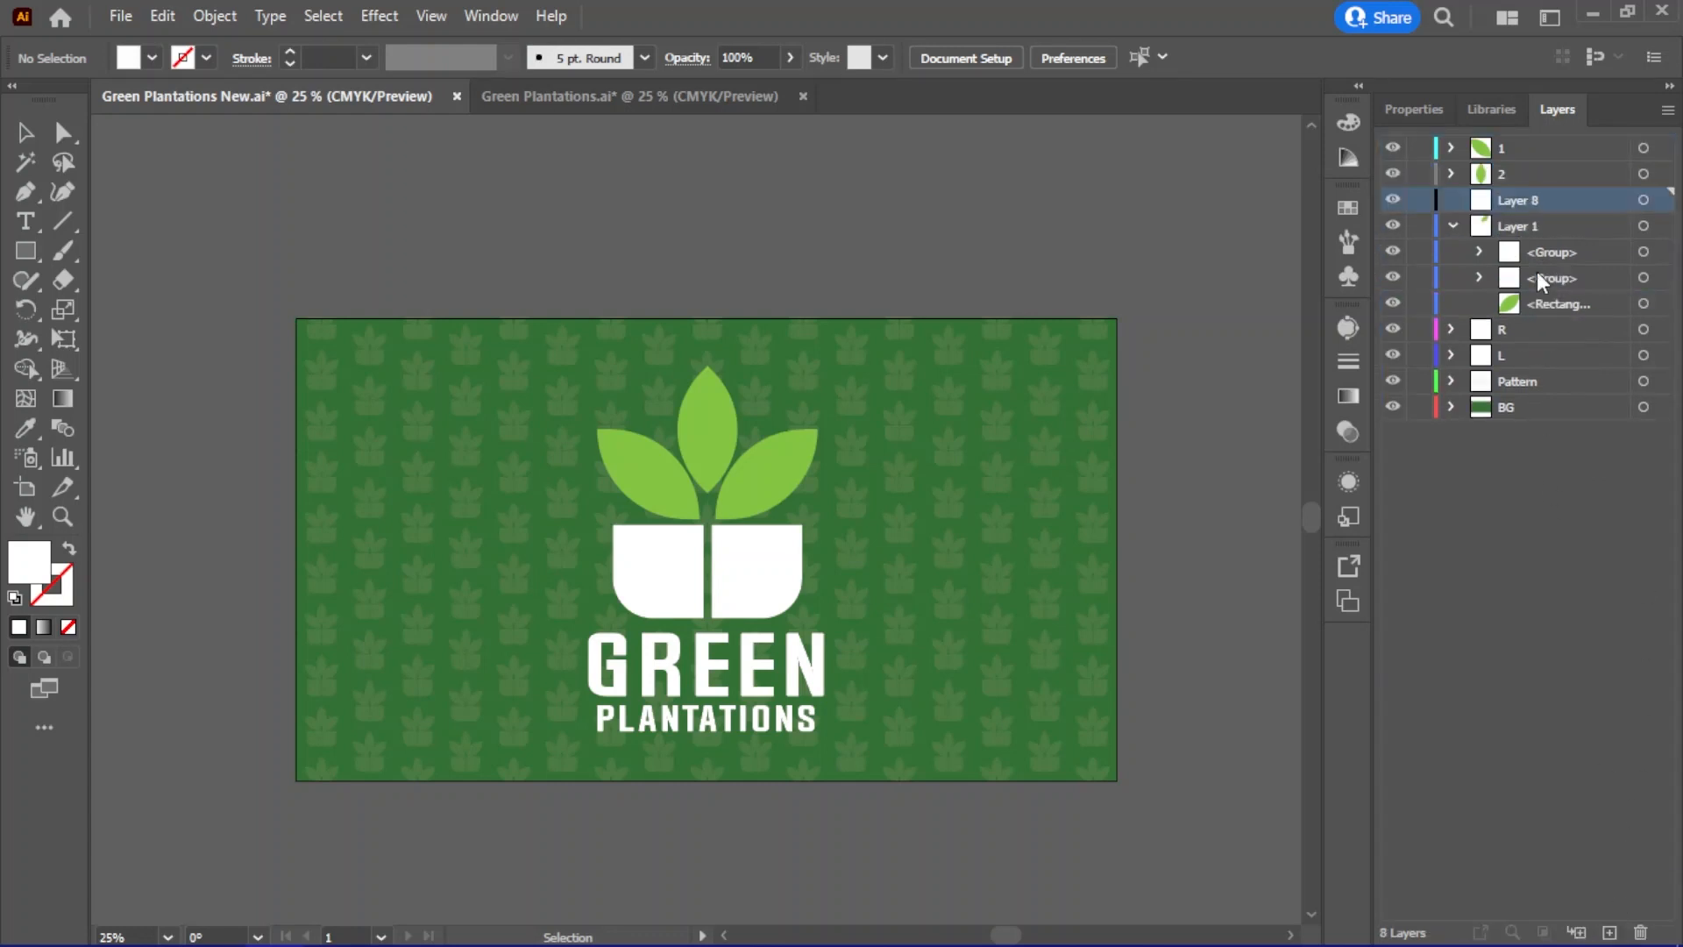
double_click(1533, 204)
type("3")
key("Return")
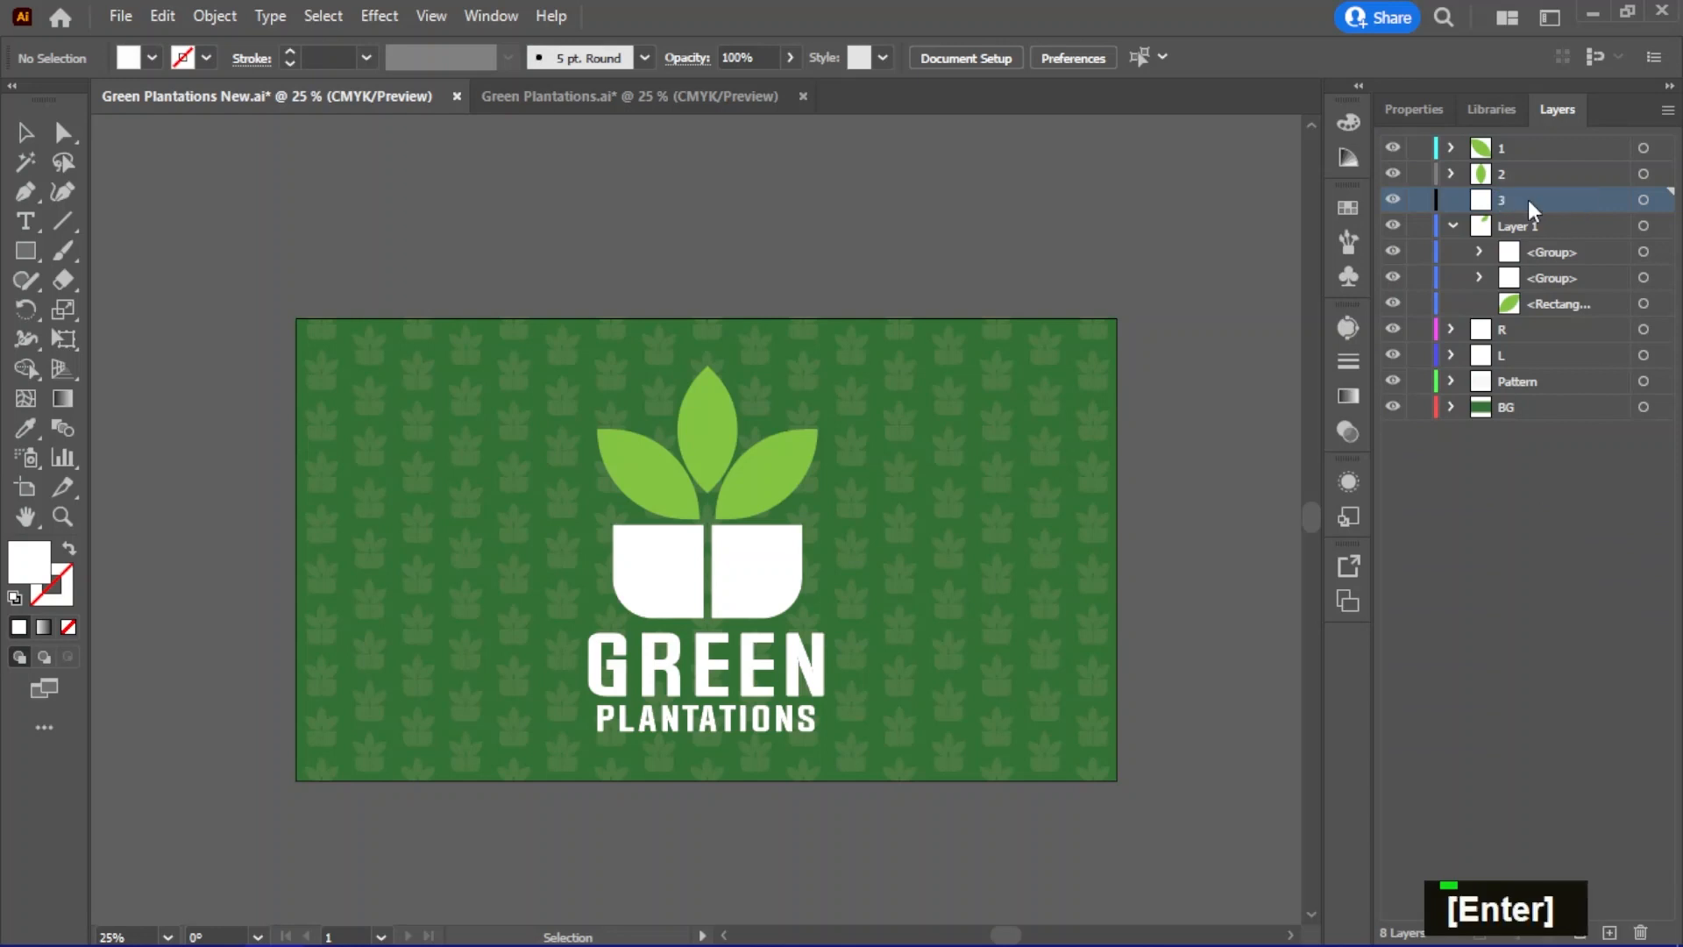
left_click_drag(1552, 307, 1542, 141)
Select both text groups in Layer 1 and apply Release to Layers (Sequence)
left_click(1550, 176)
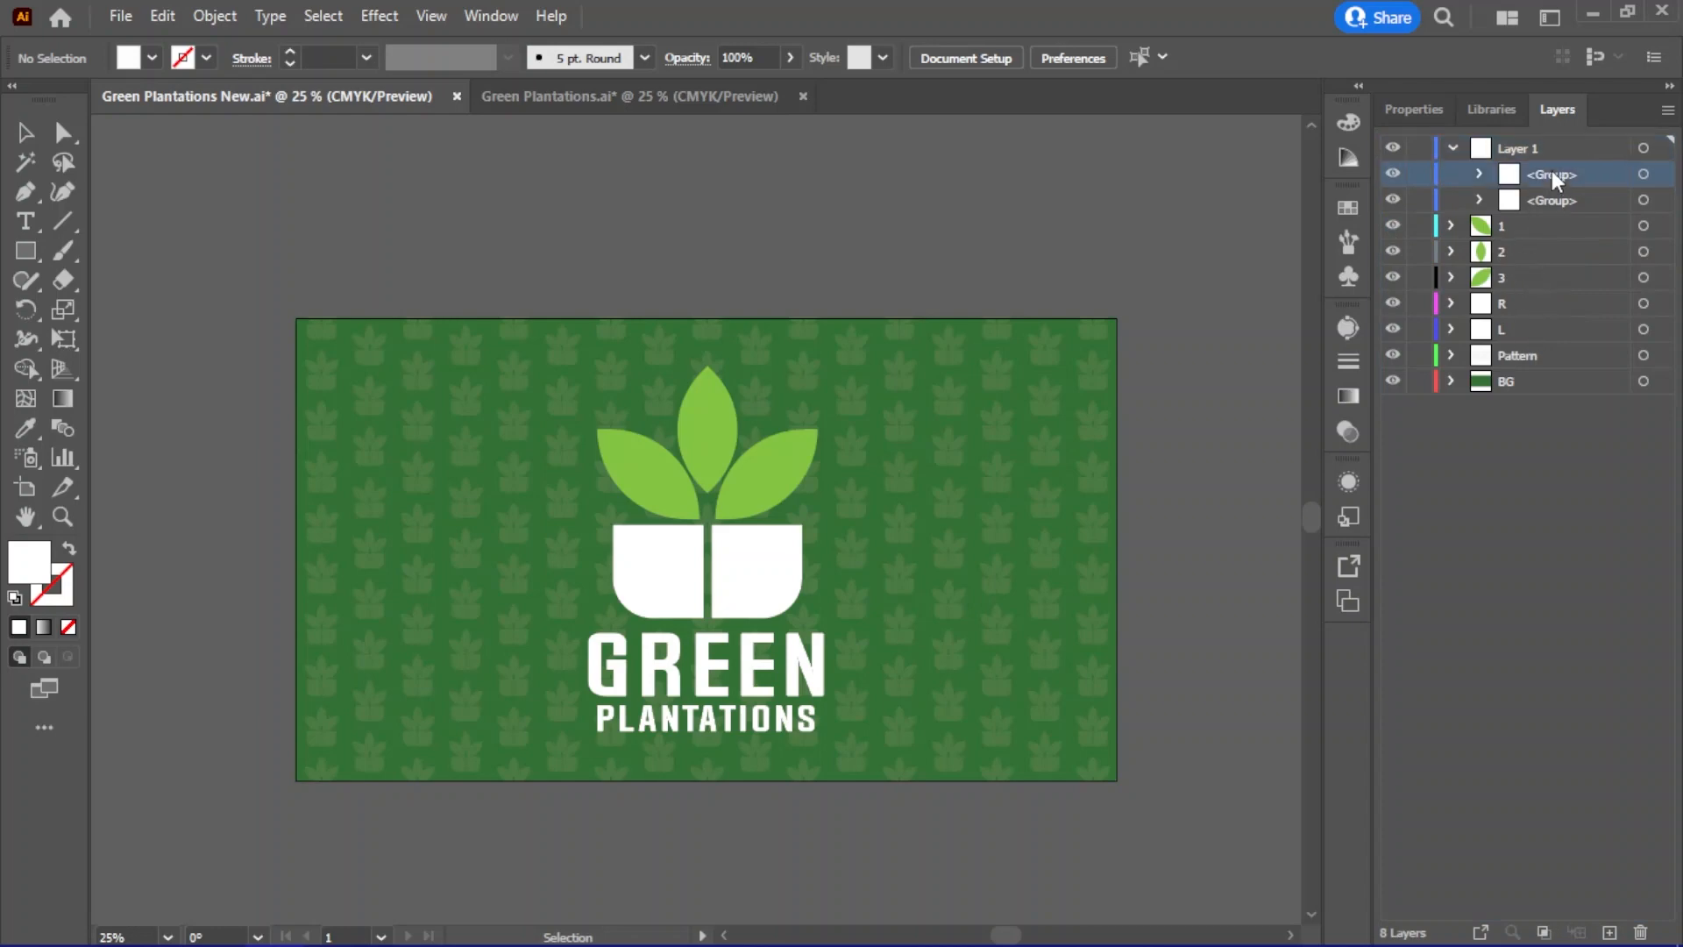
left_click(1555, 203, "shift")
left_click(1669, 110)
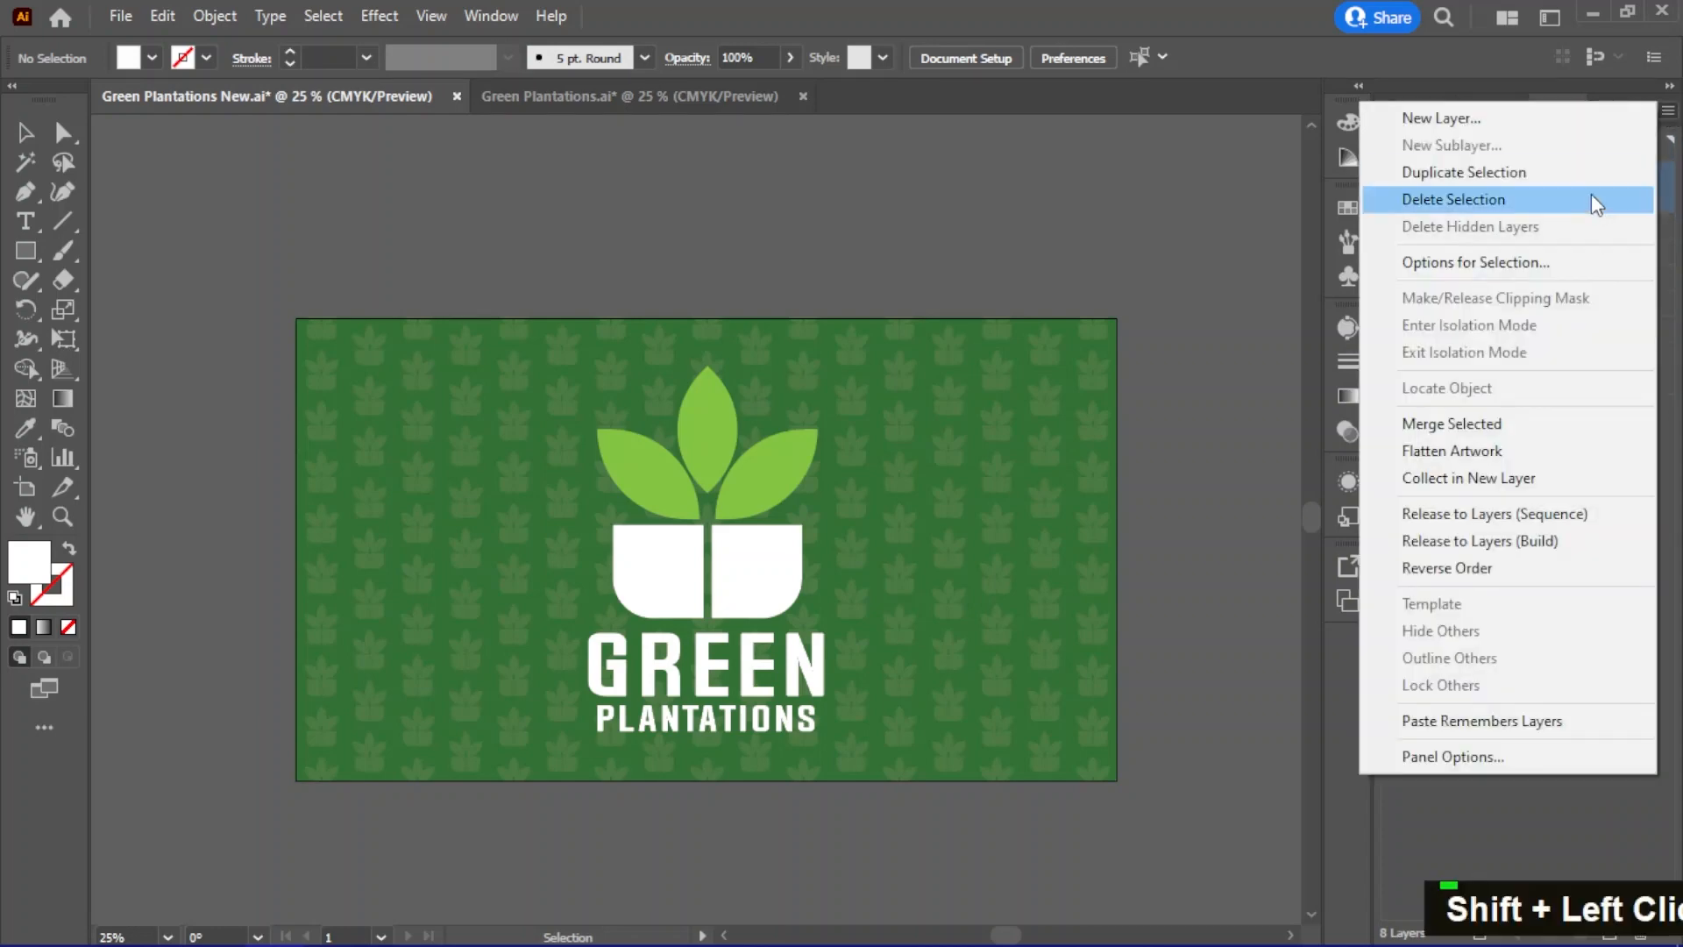
left_click(1541, 517)
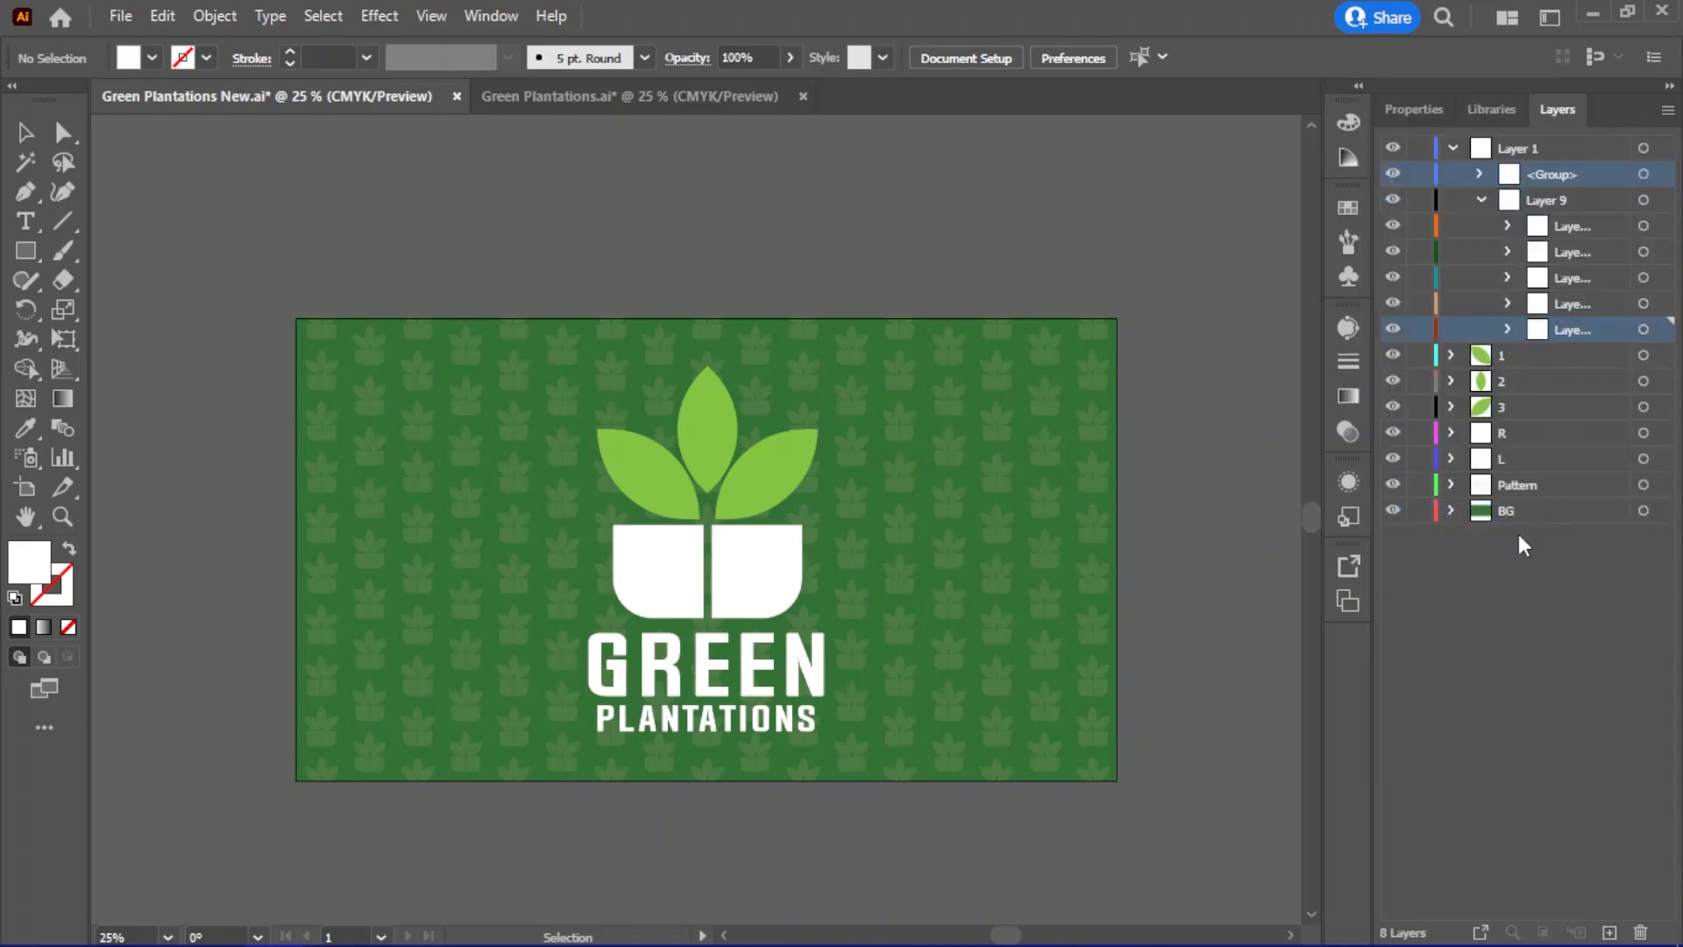
left_click(1514, 611)
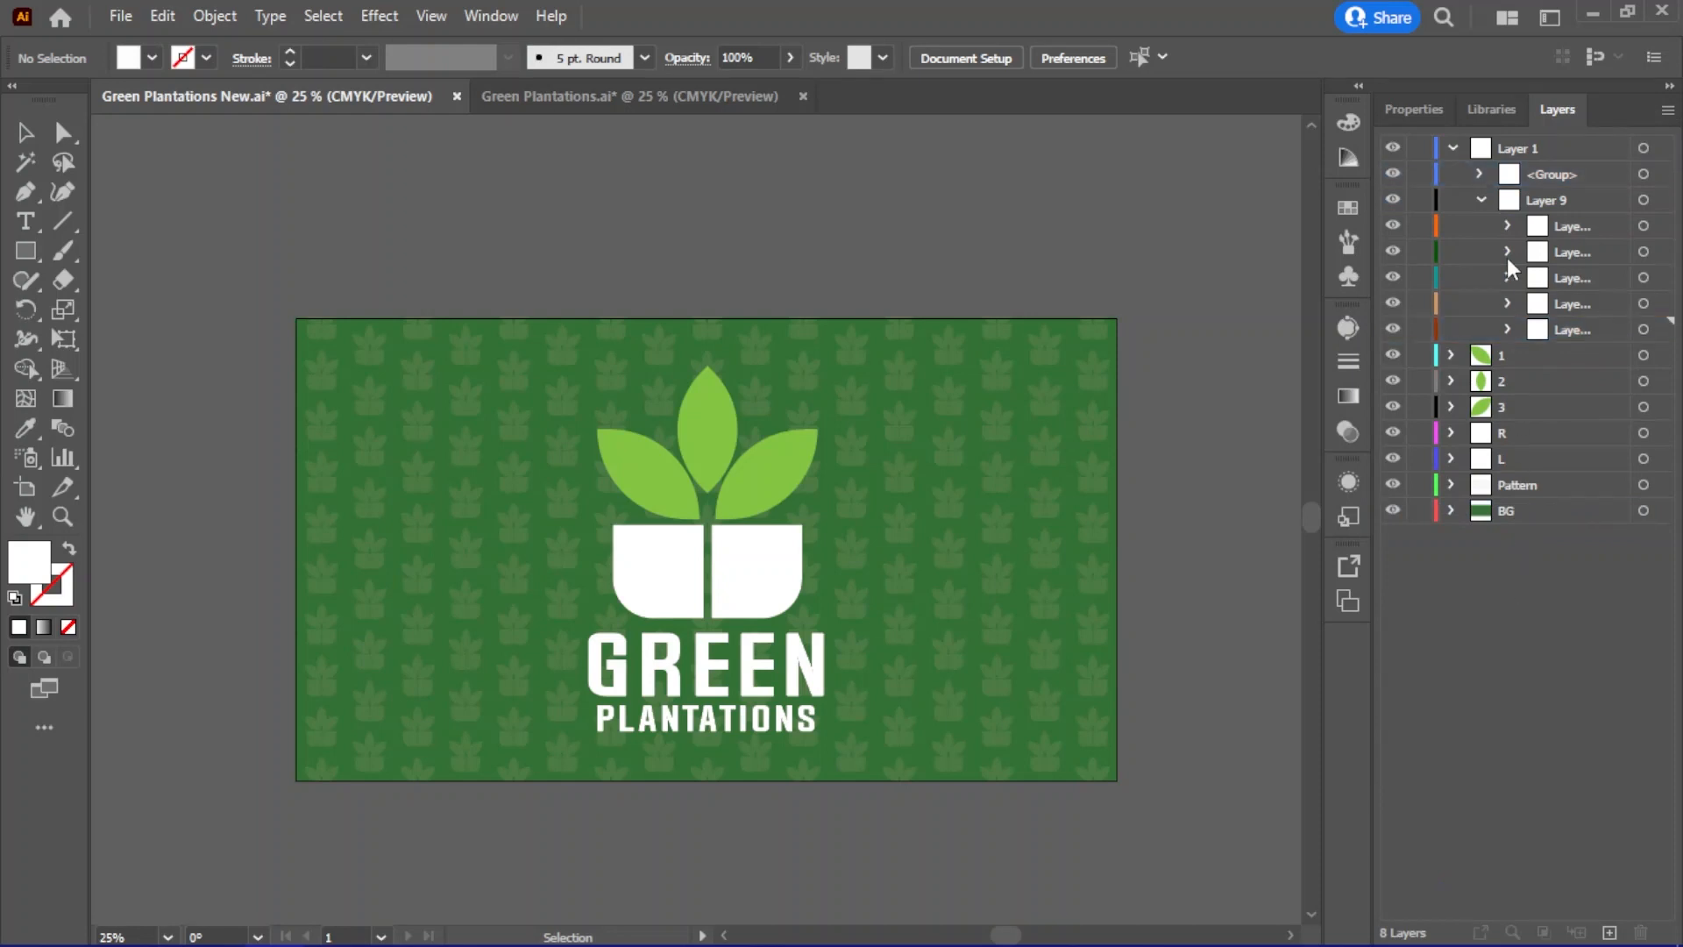
Move the five GREEN letter sublayers out of Layer 9 to the main level above Layer 1
left_click(1394, 225)
left_click(1393, 226)
left_click(1535, 230)
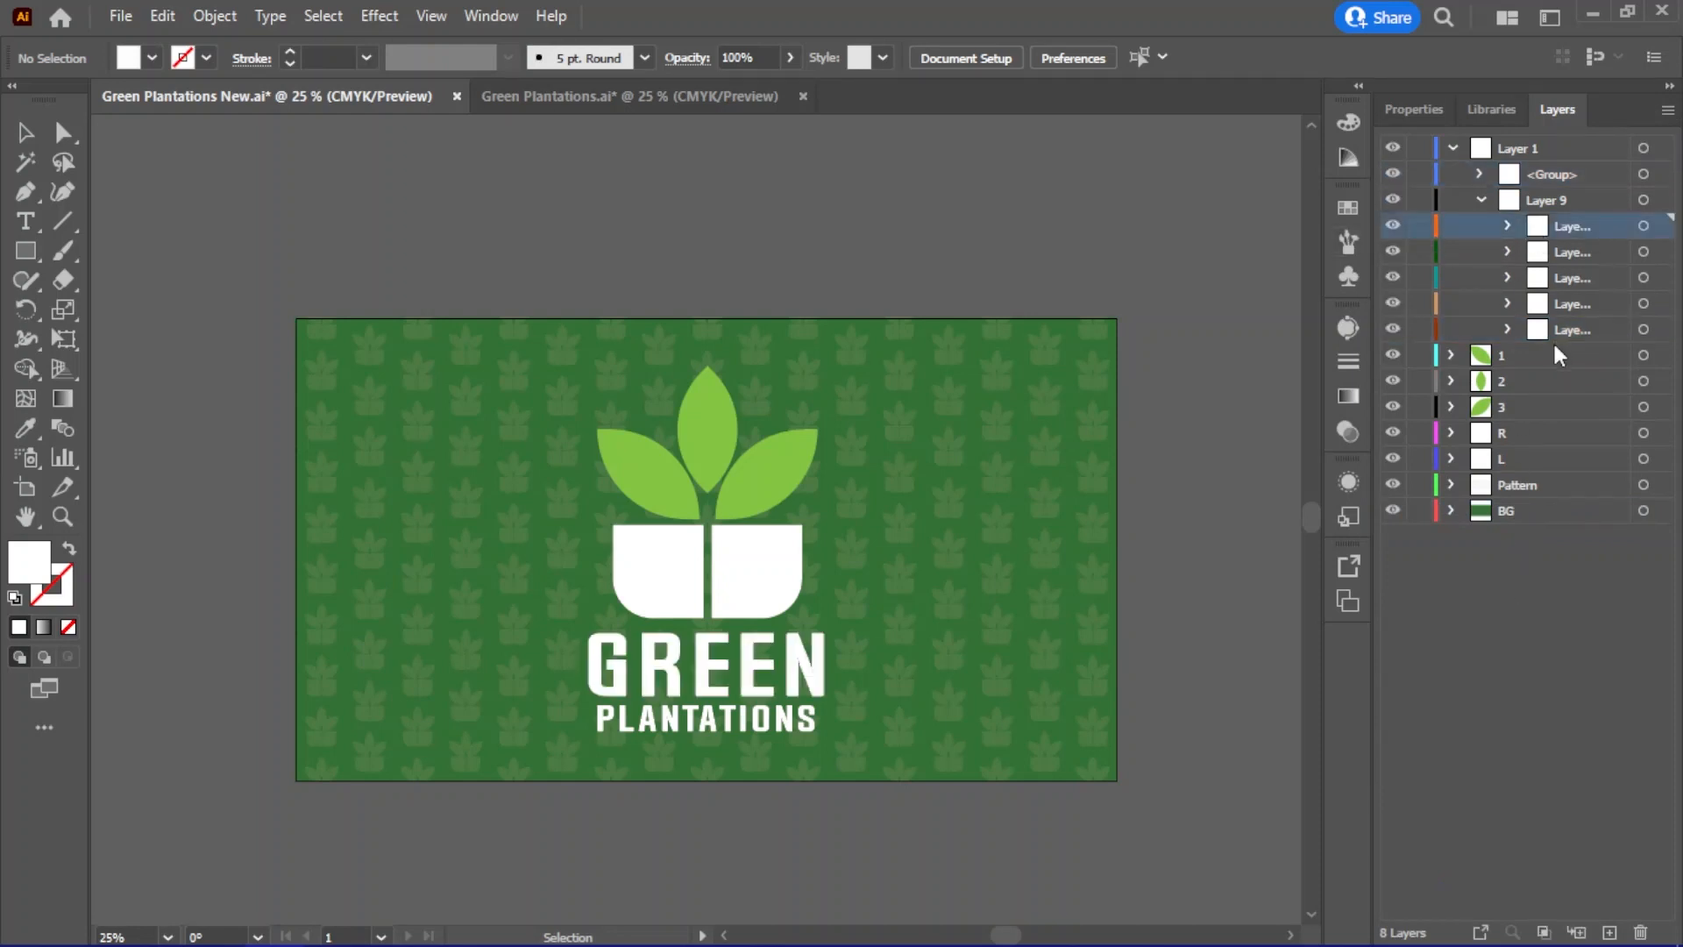
left_click(1557, 330, "shift")
left_click_drag(1548, 232, 1532, 148)
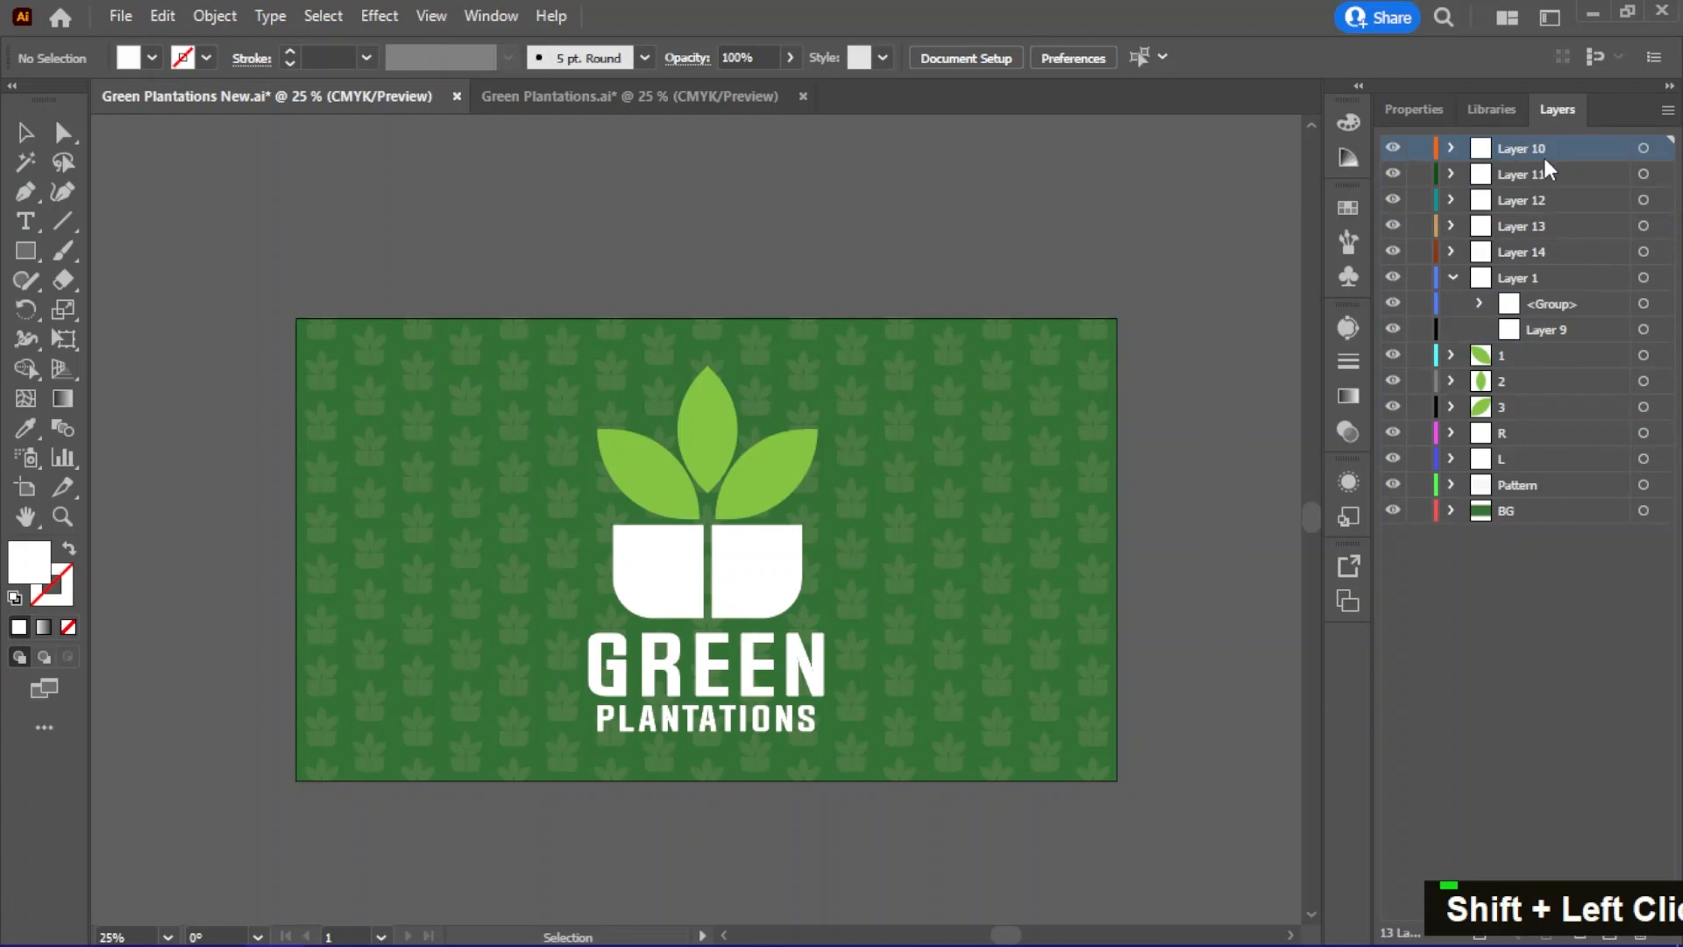
Rename the GREEN letter layers, from Layer 14 up to Layer 10, as G, R, E, E and N
double_click(1398, 255)
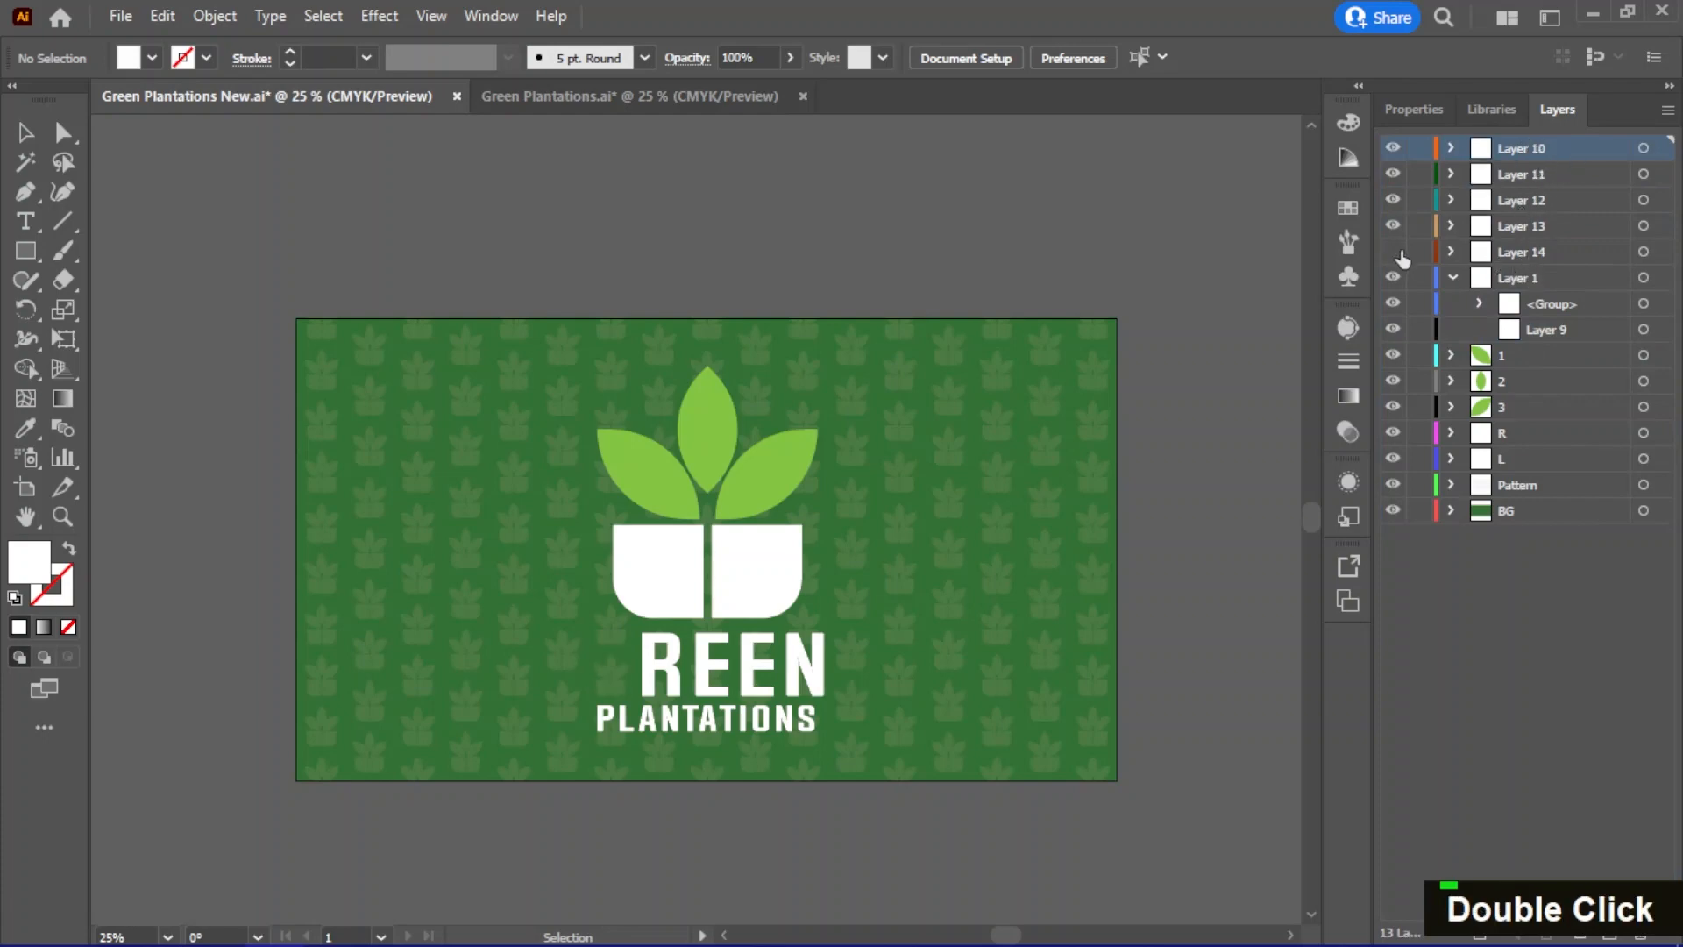
double_click(1399, 229)
left_click(1399, 204)
left_click(1399, 204)
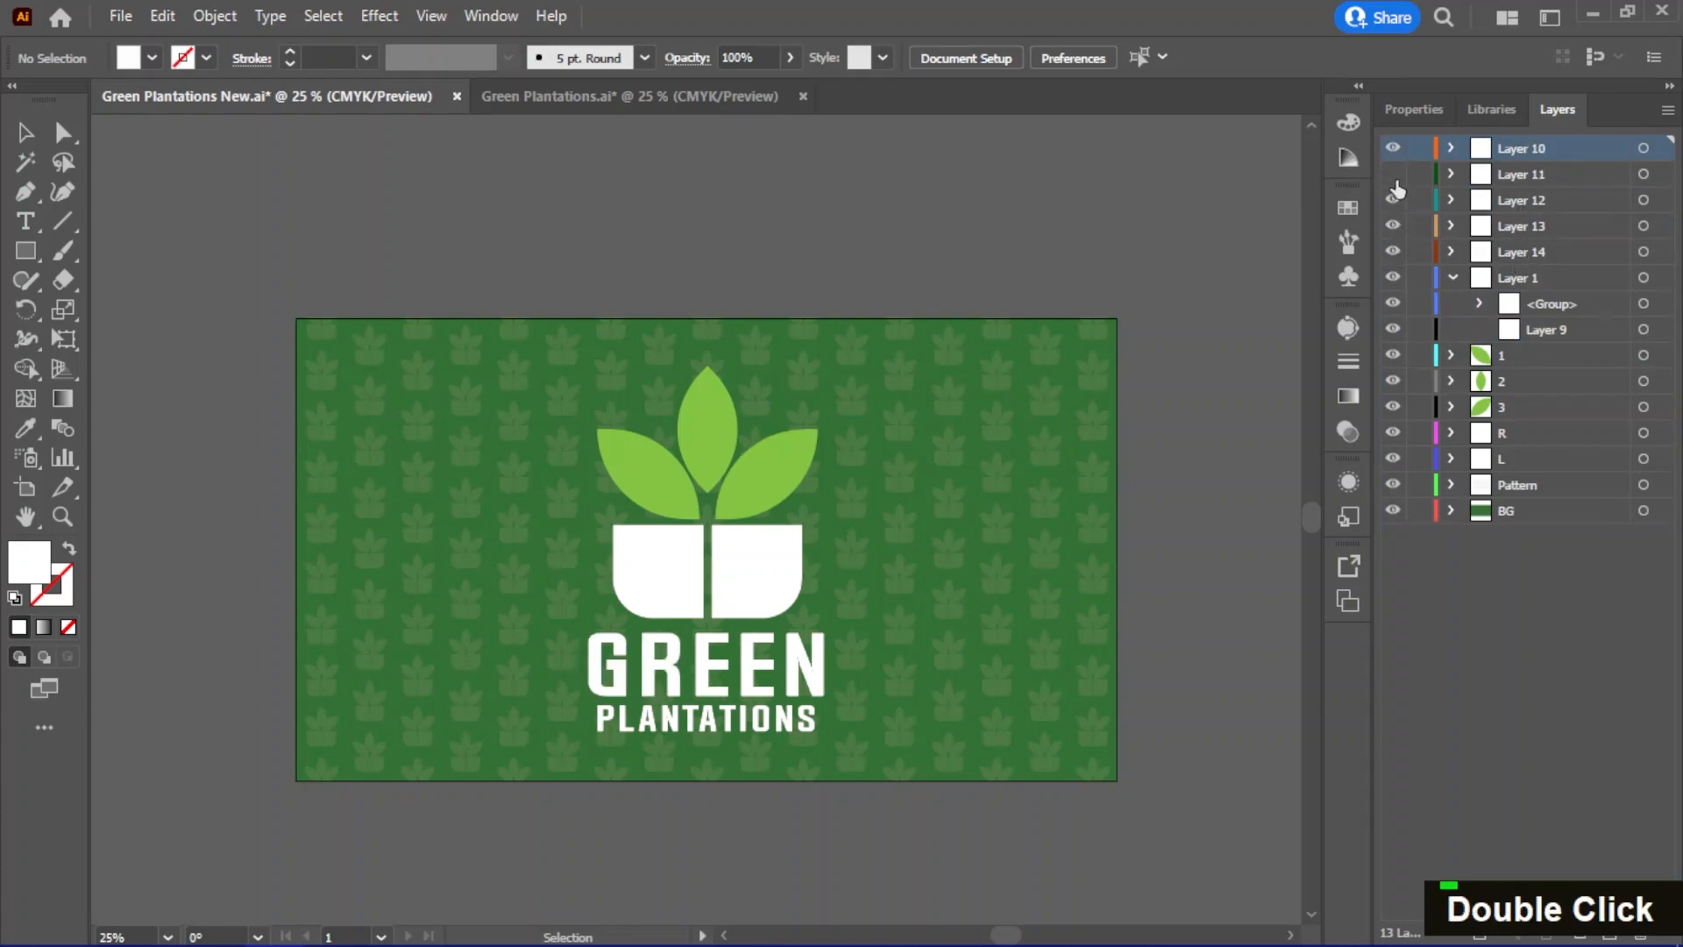
double_click(1396, 227)
double_click(1524, 256)
type("G\tR\tE\tE\tN")
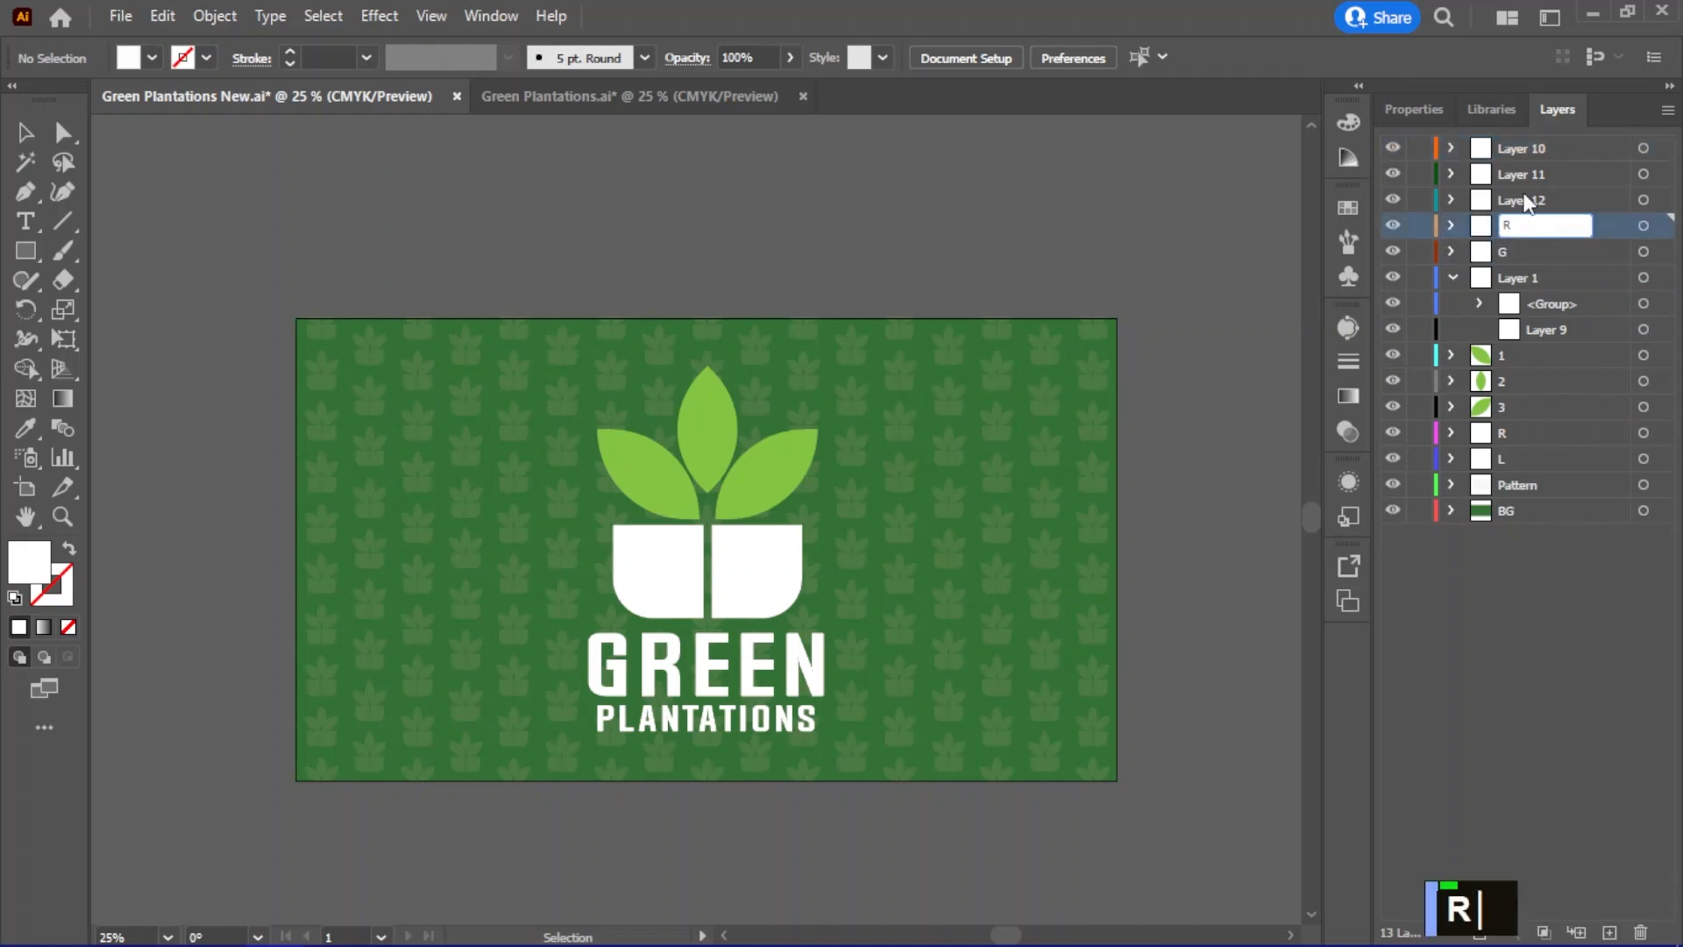
Delete the emptied Layer 9 sublayer from Layer 1
left_click(1516, 274)
left_click(1544, 338)
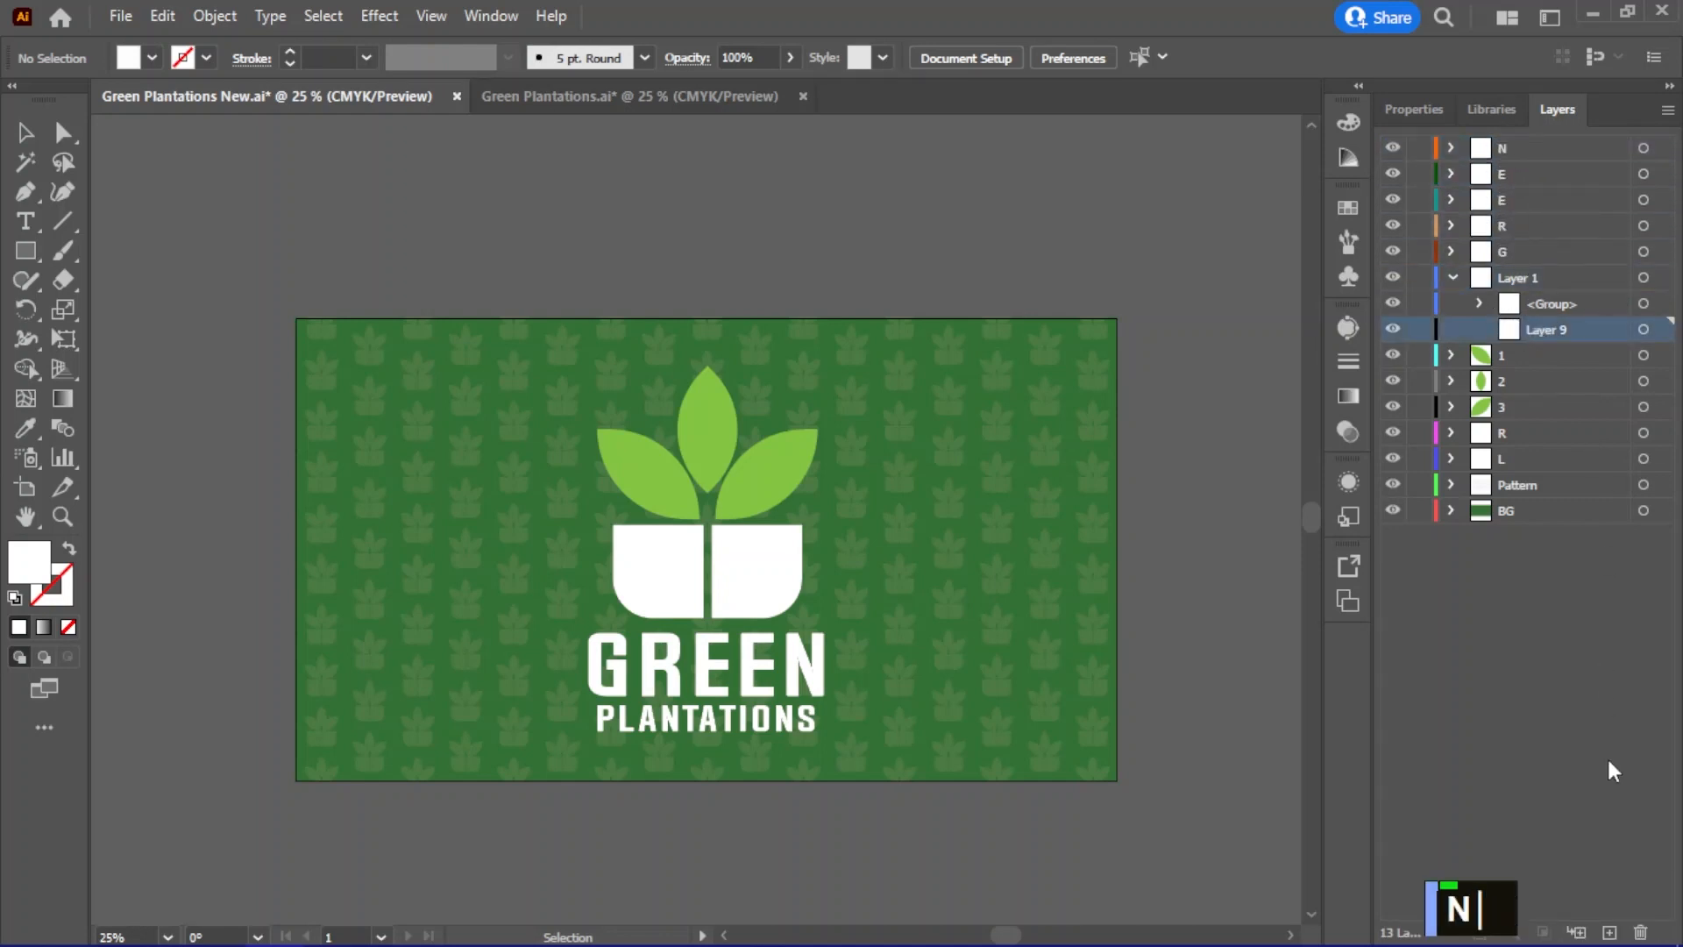
left_click(1640, 932)
Apply Release to Layers (Sequence) to the remaining PLANTATIONS group in Layer 1
left_click(1530, 307)
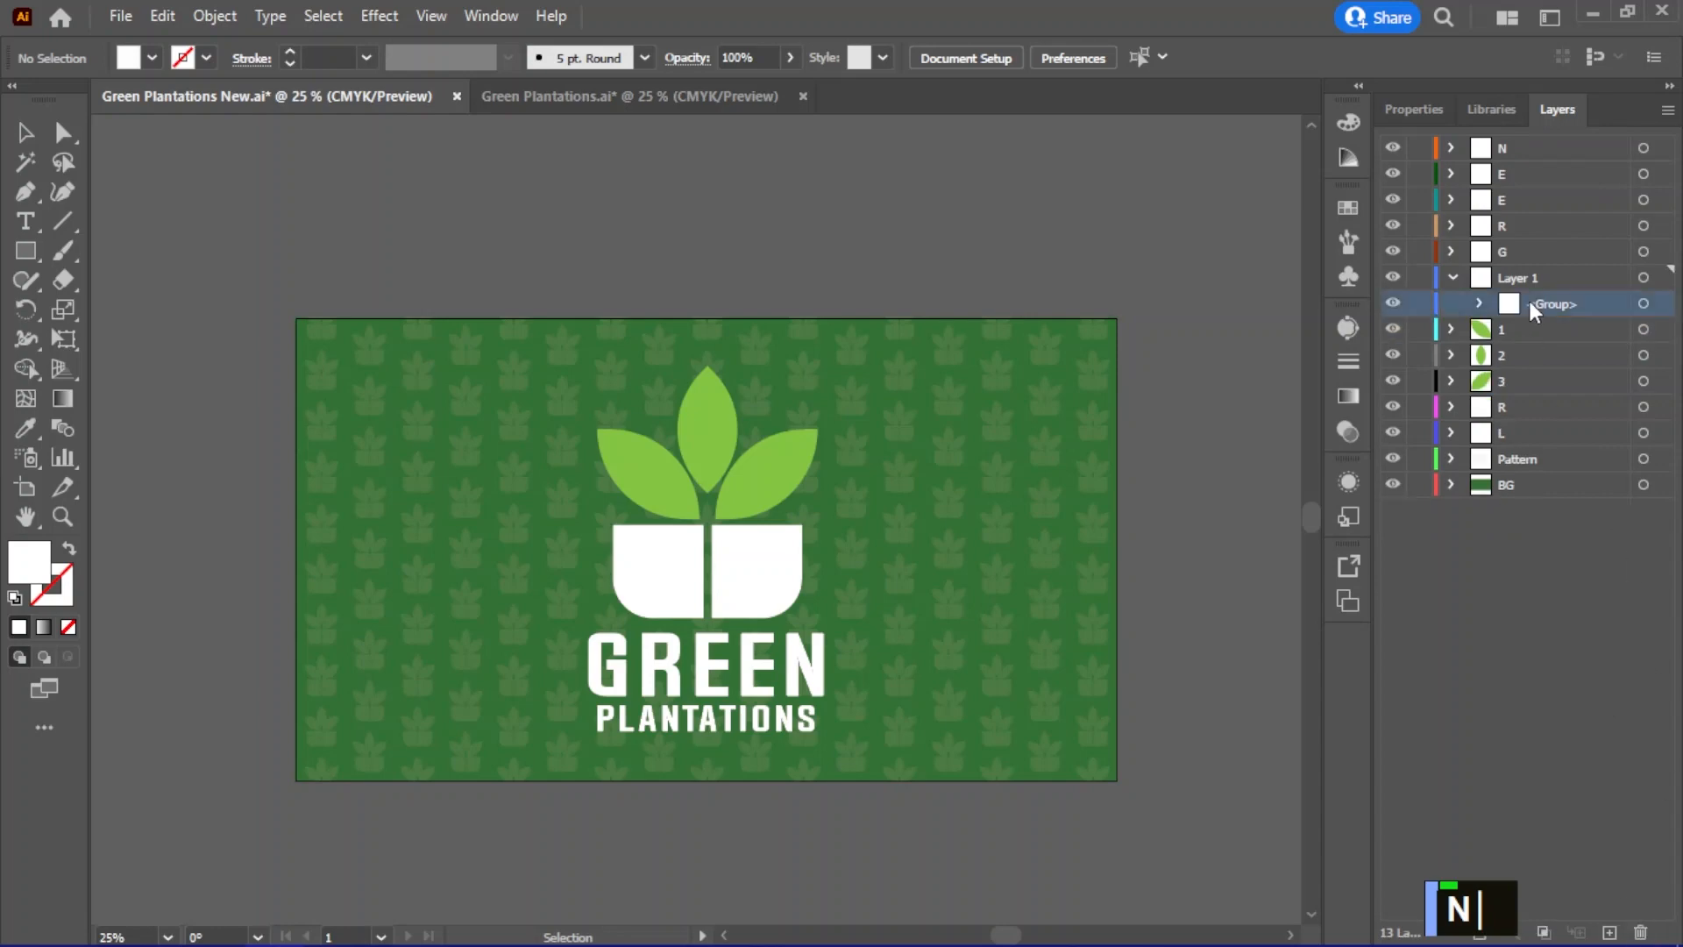
left_click(1480, 304)
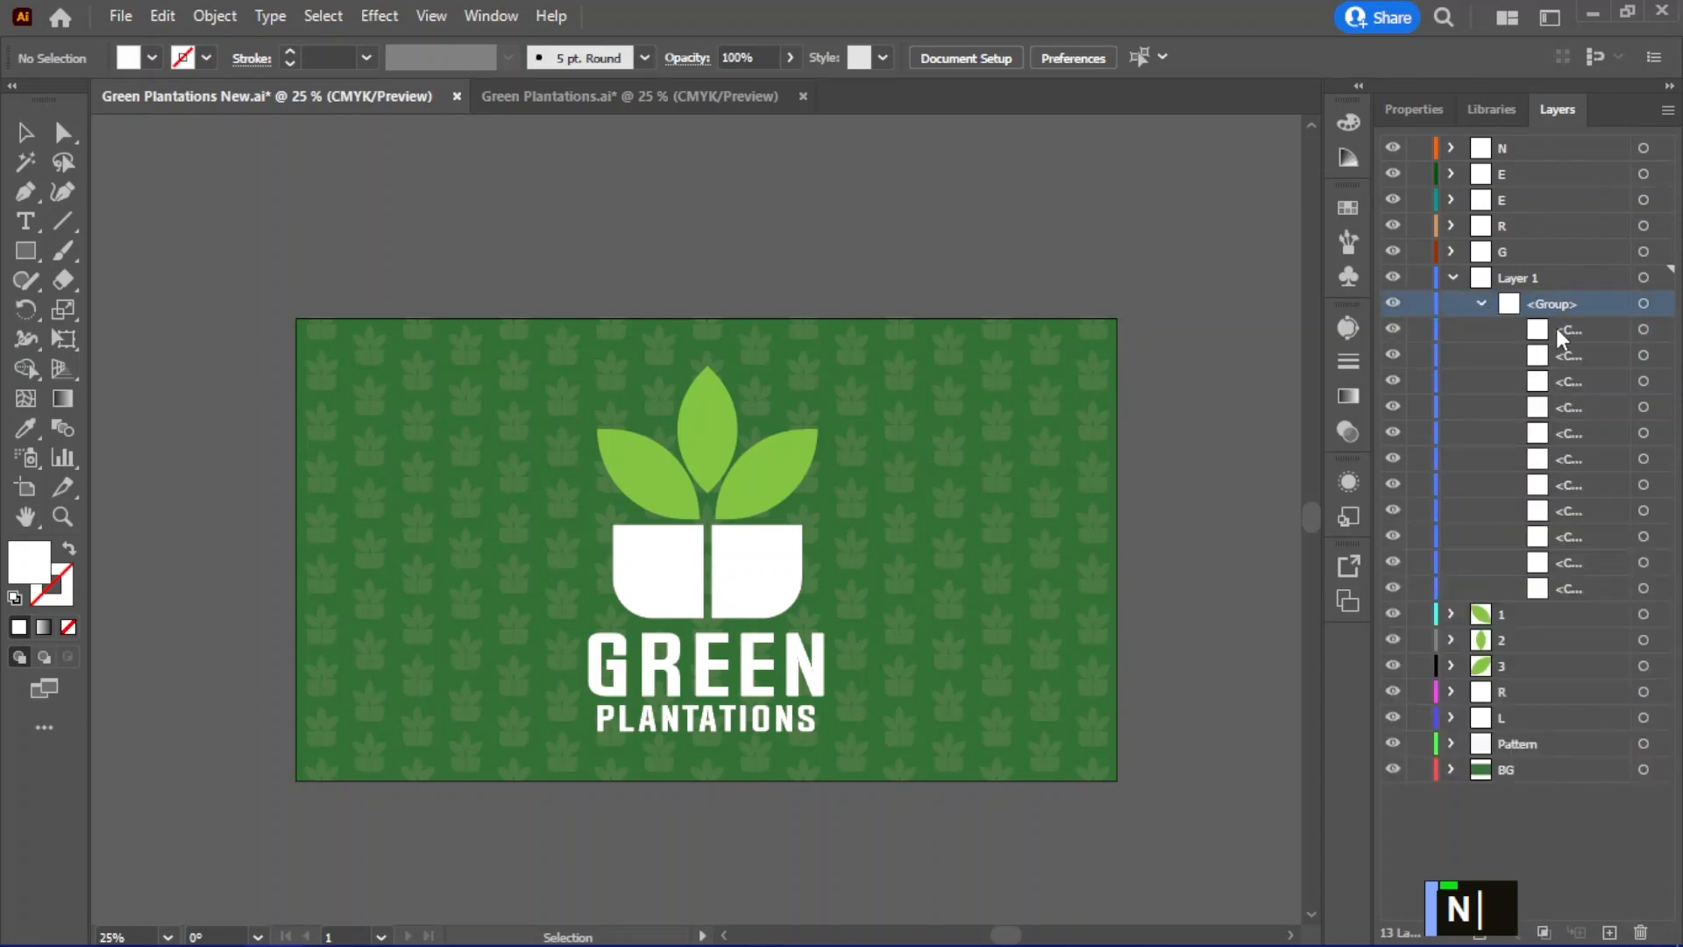
left_click(1668, 112)
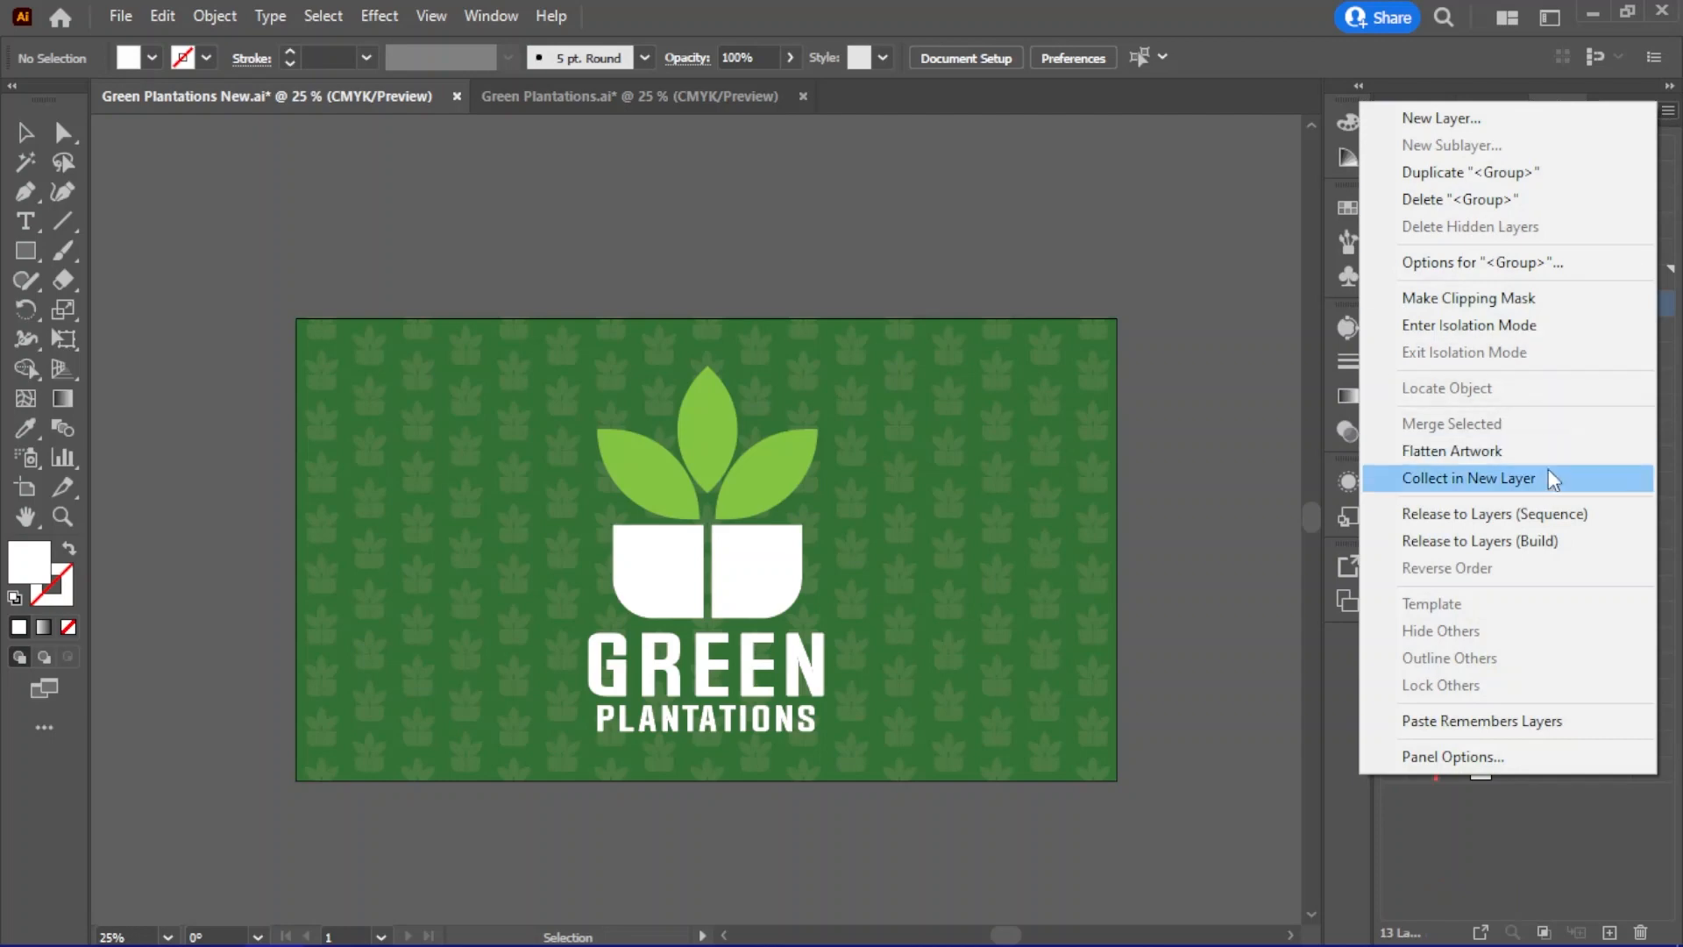
left_click(1543, 514)
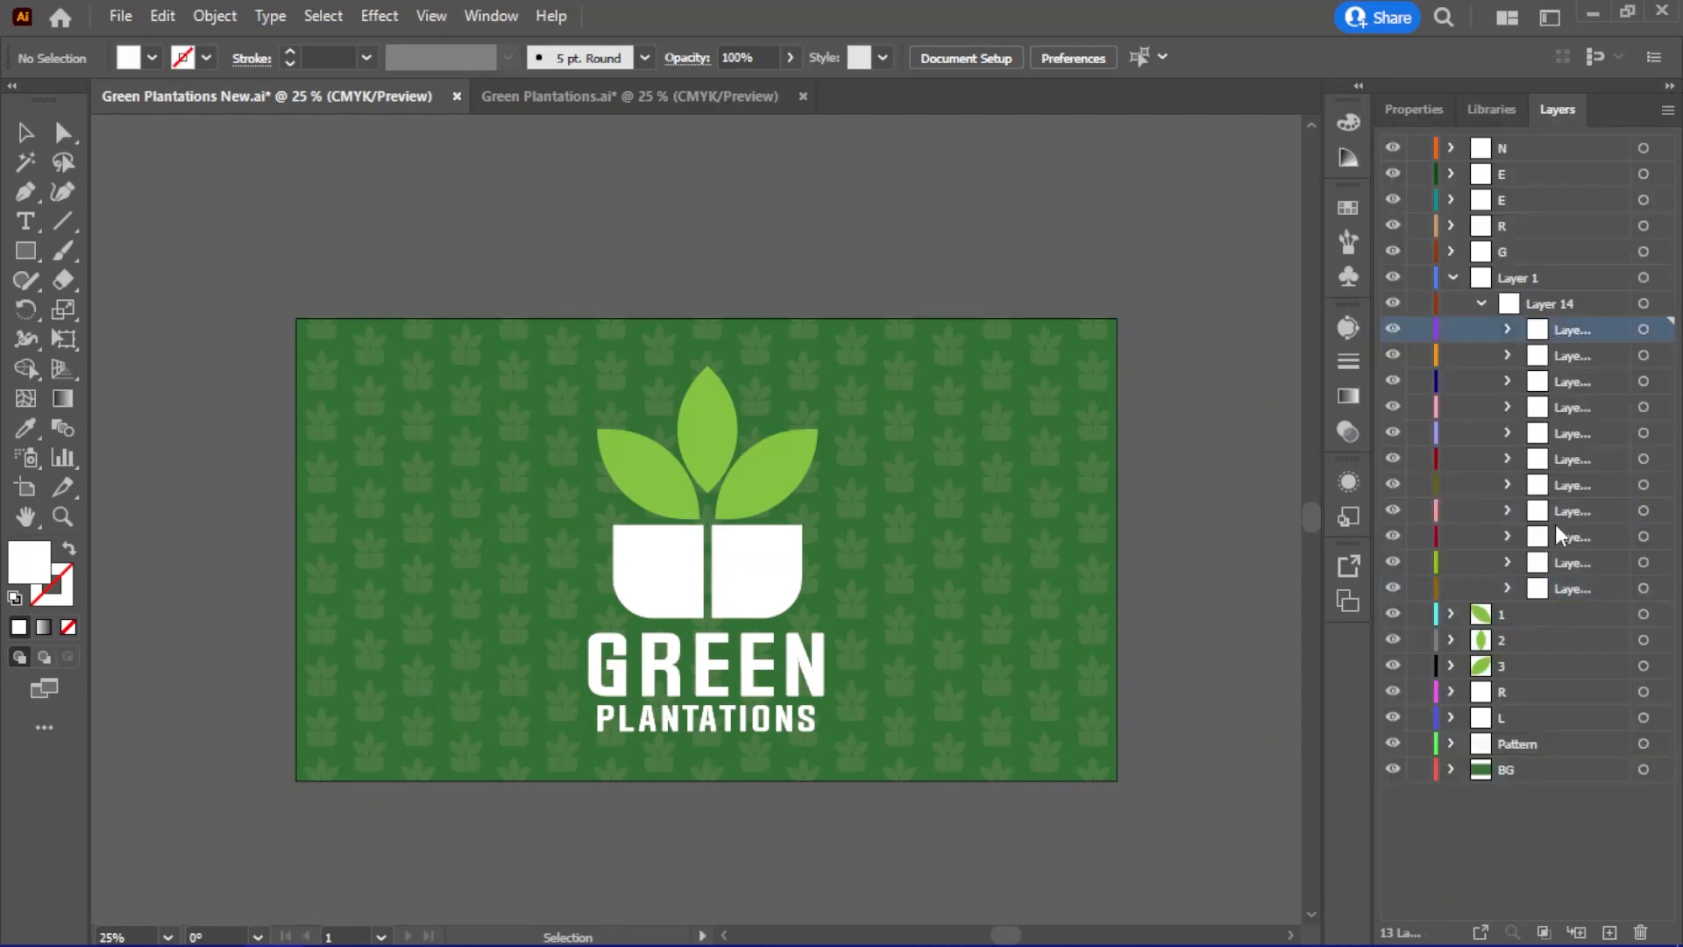
Move the eleven PLANTATIONS letter sublayers to the main level above Layer 1, and delete the emptied Layer 1
left_click(1541, 328, "shift")
left_click_drag(1543, 325, 1537, 274)
double_click(1405, 566)
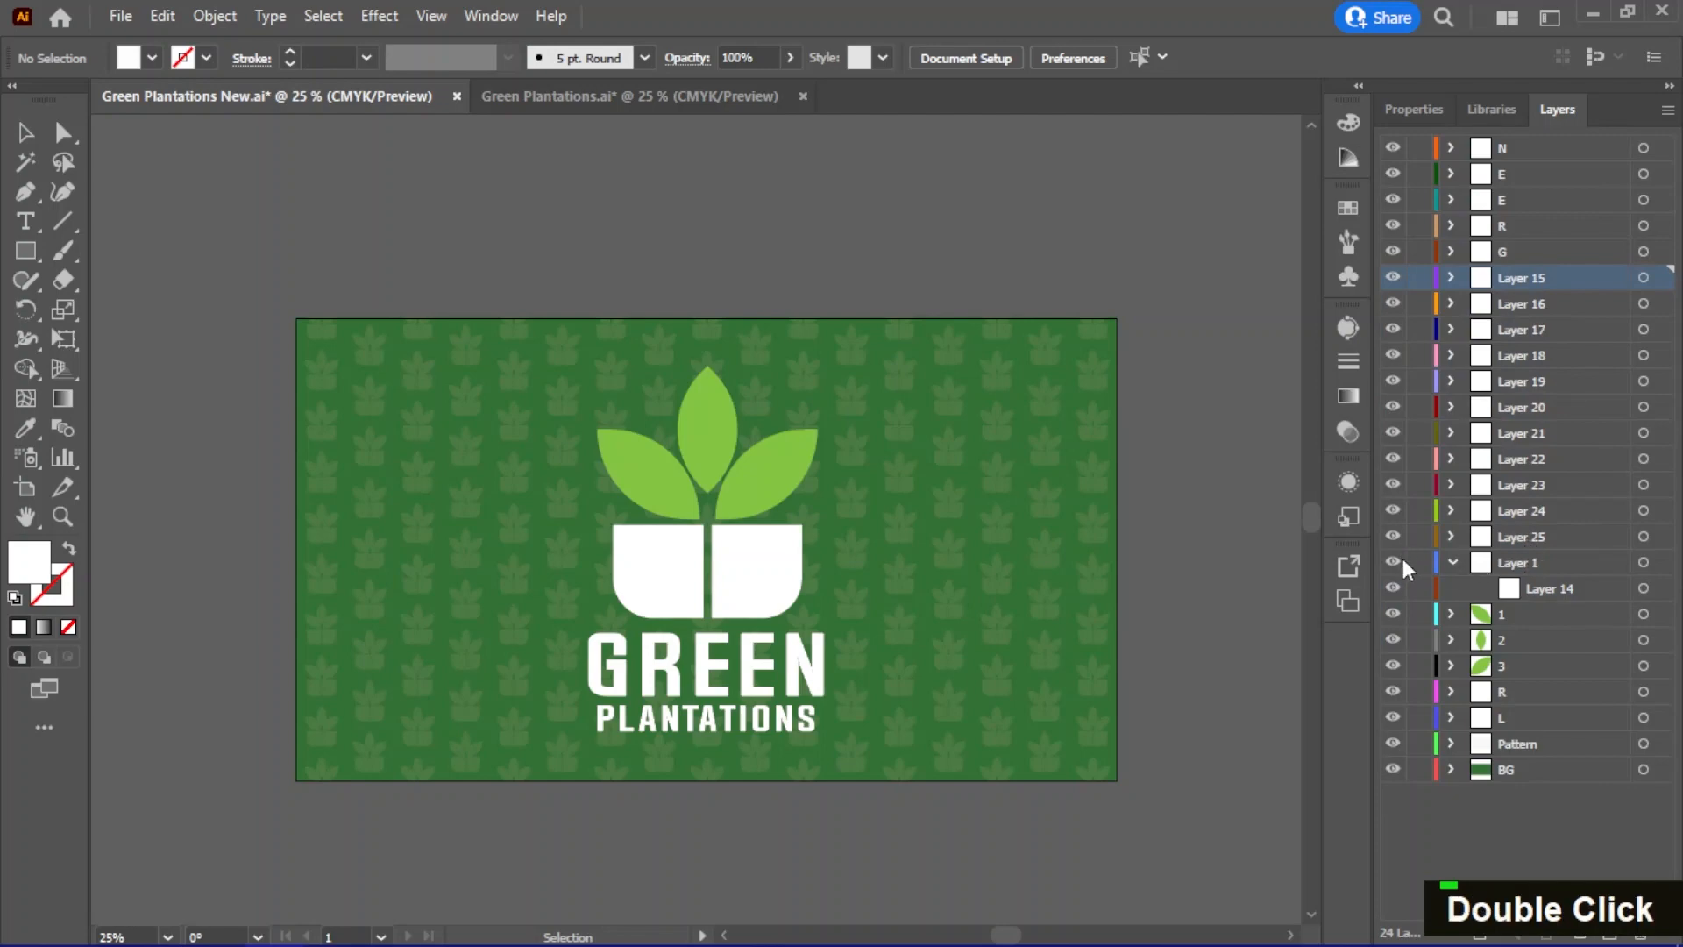
left_click(1491, 562)
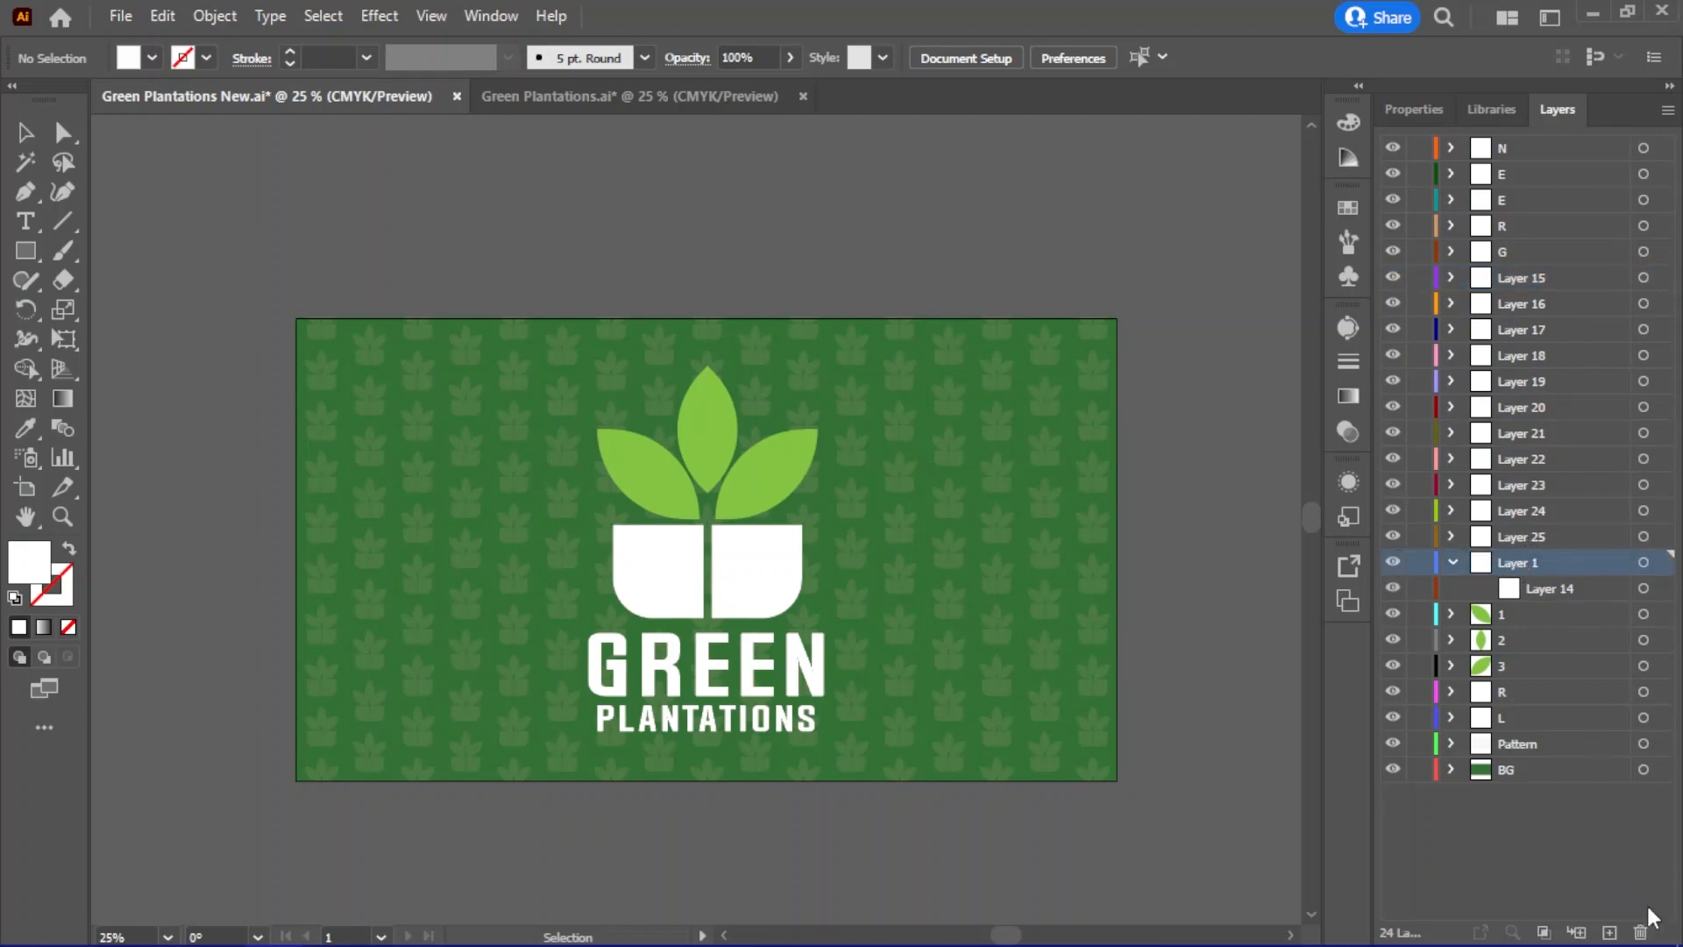
left_click(1643, 933)
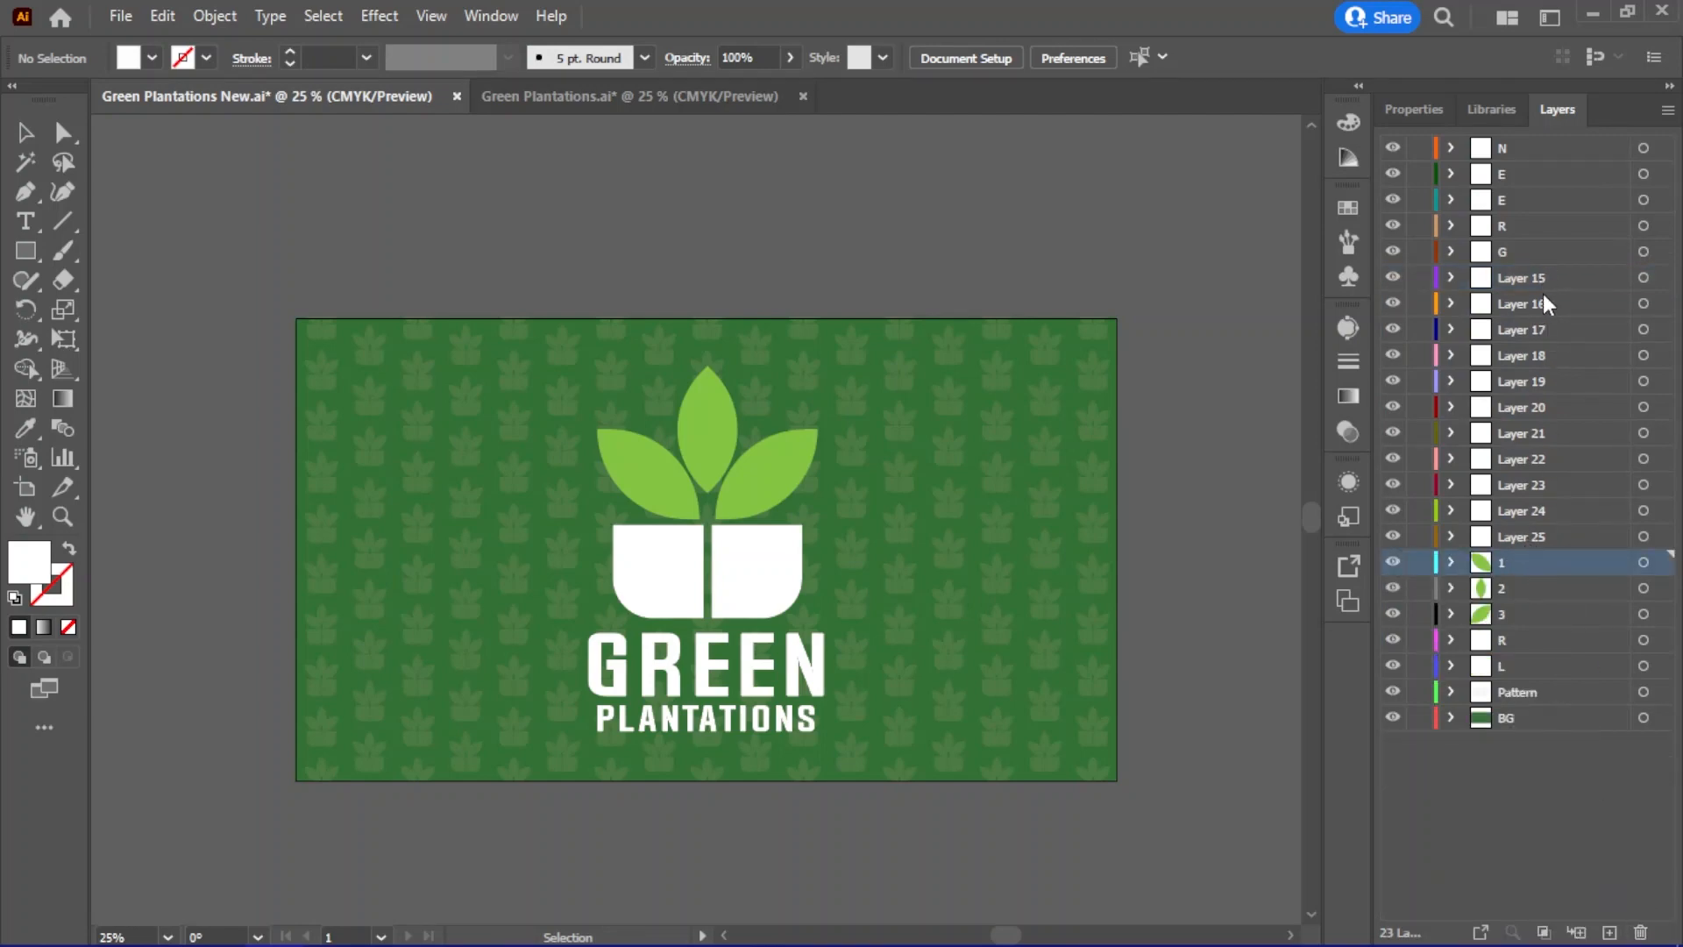
Rename the PLANTATIONS letter layers, from Layer 25 up to Layer 15, as P, L, A, N, T, A, T, I, O, N and S
left_click(1396, 535)
double_click(1396, 511)
double_click(1519, 537)
type("p")
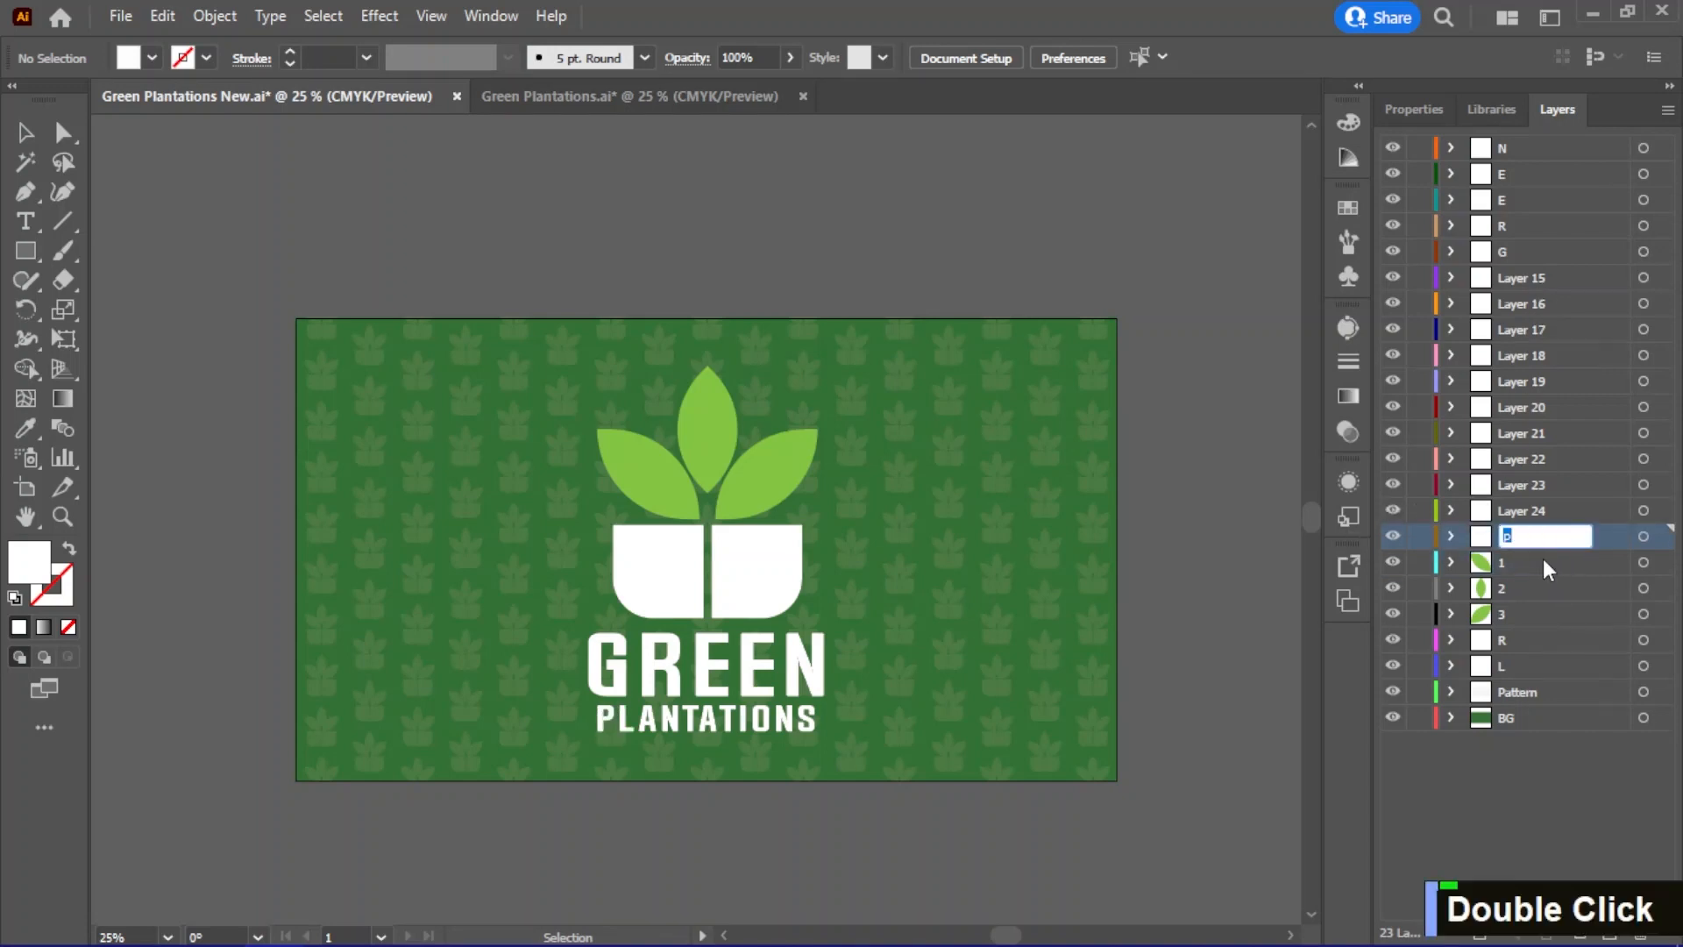
type("P")
double_click(1526, 510)
type("L")
double_click(1527, 484)
type("A")
double_click(1526, 458)
type("N")
double_click(1532, 432)
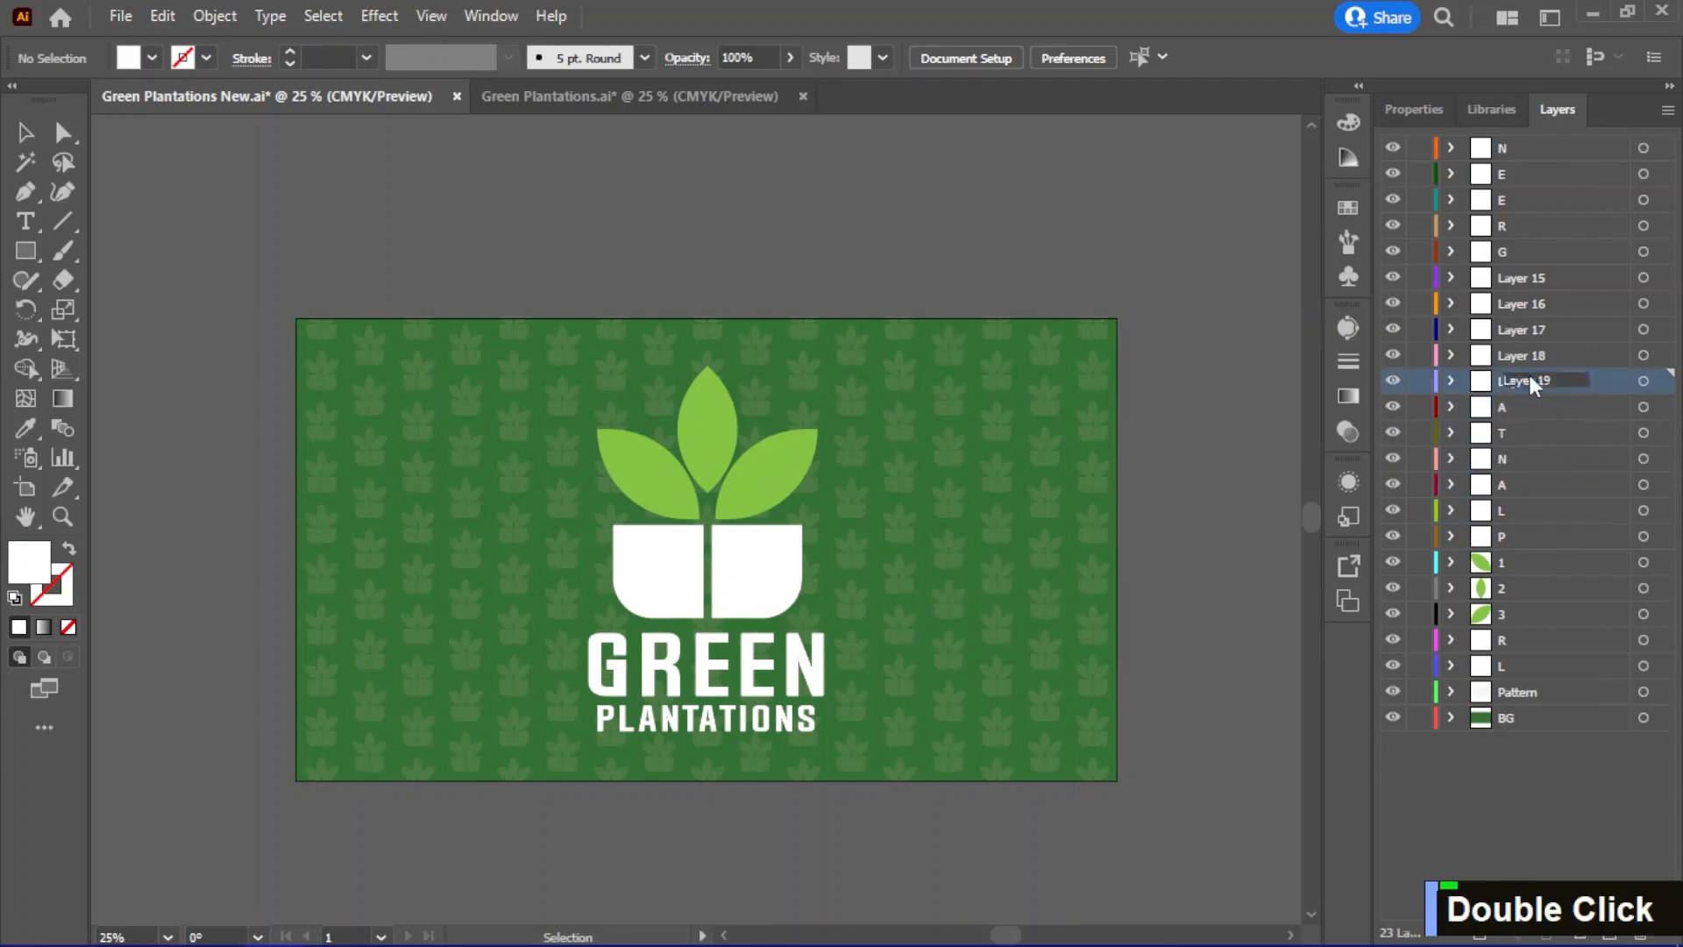
type("T")
double_click(1530, 355)
type("I")
double_click(1530, 329)
type("O")
double_click(1530, 304)
type("N")
double_click(1530, 277)
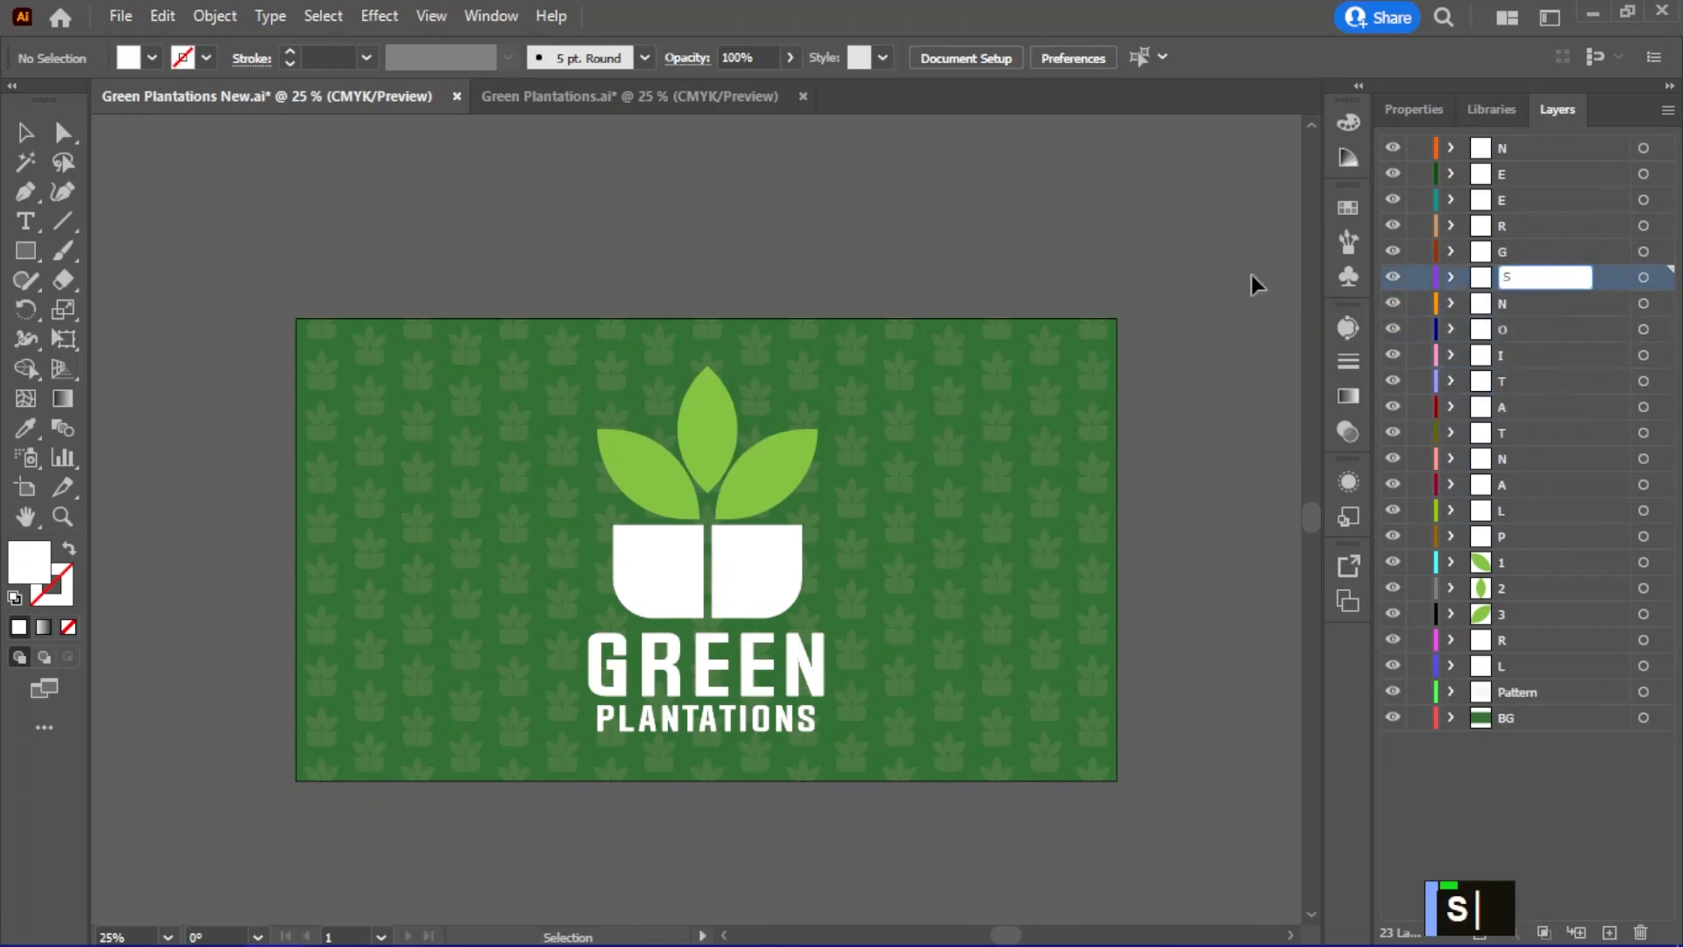
Switch to After Effects, import Green Plantations New.ai as Composition - Retain Layer Sizes, and open the imported composition
key("alt+Tab")
left_click(119, 238)
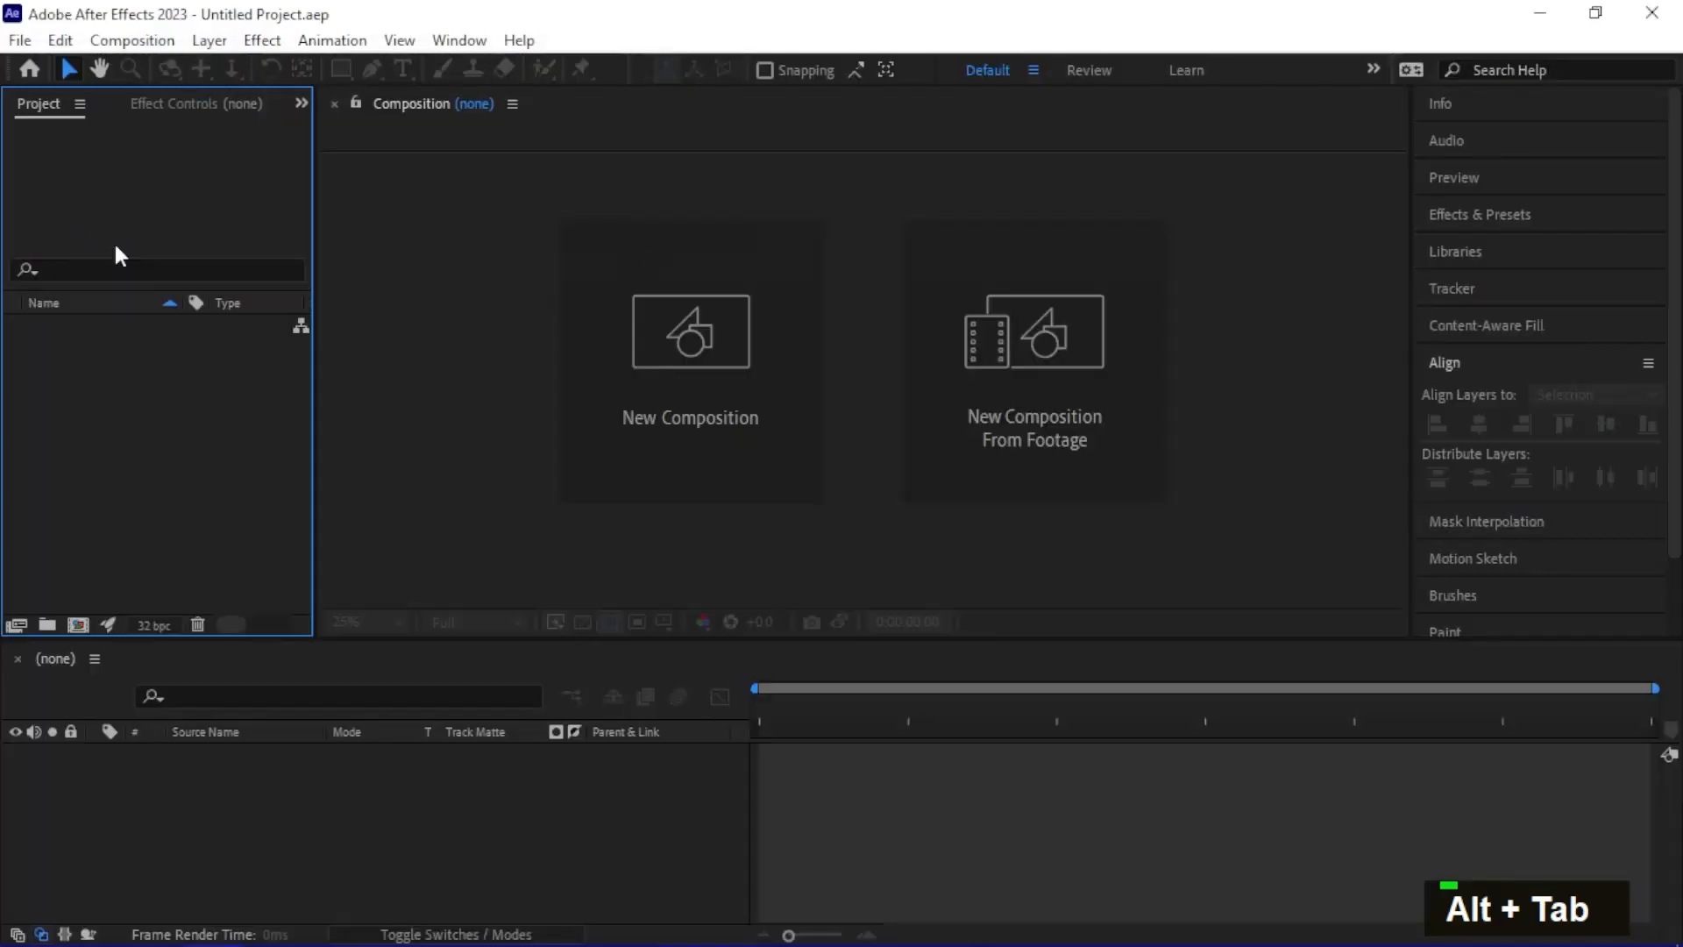
double_click(165, 464)
scroll(807, 426, "down", 1)
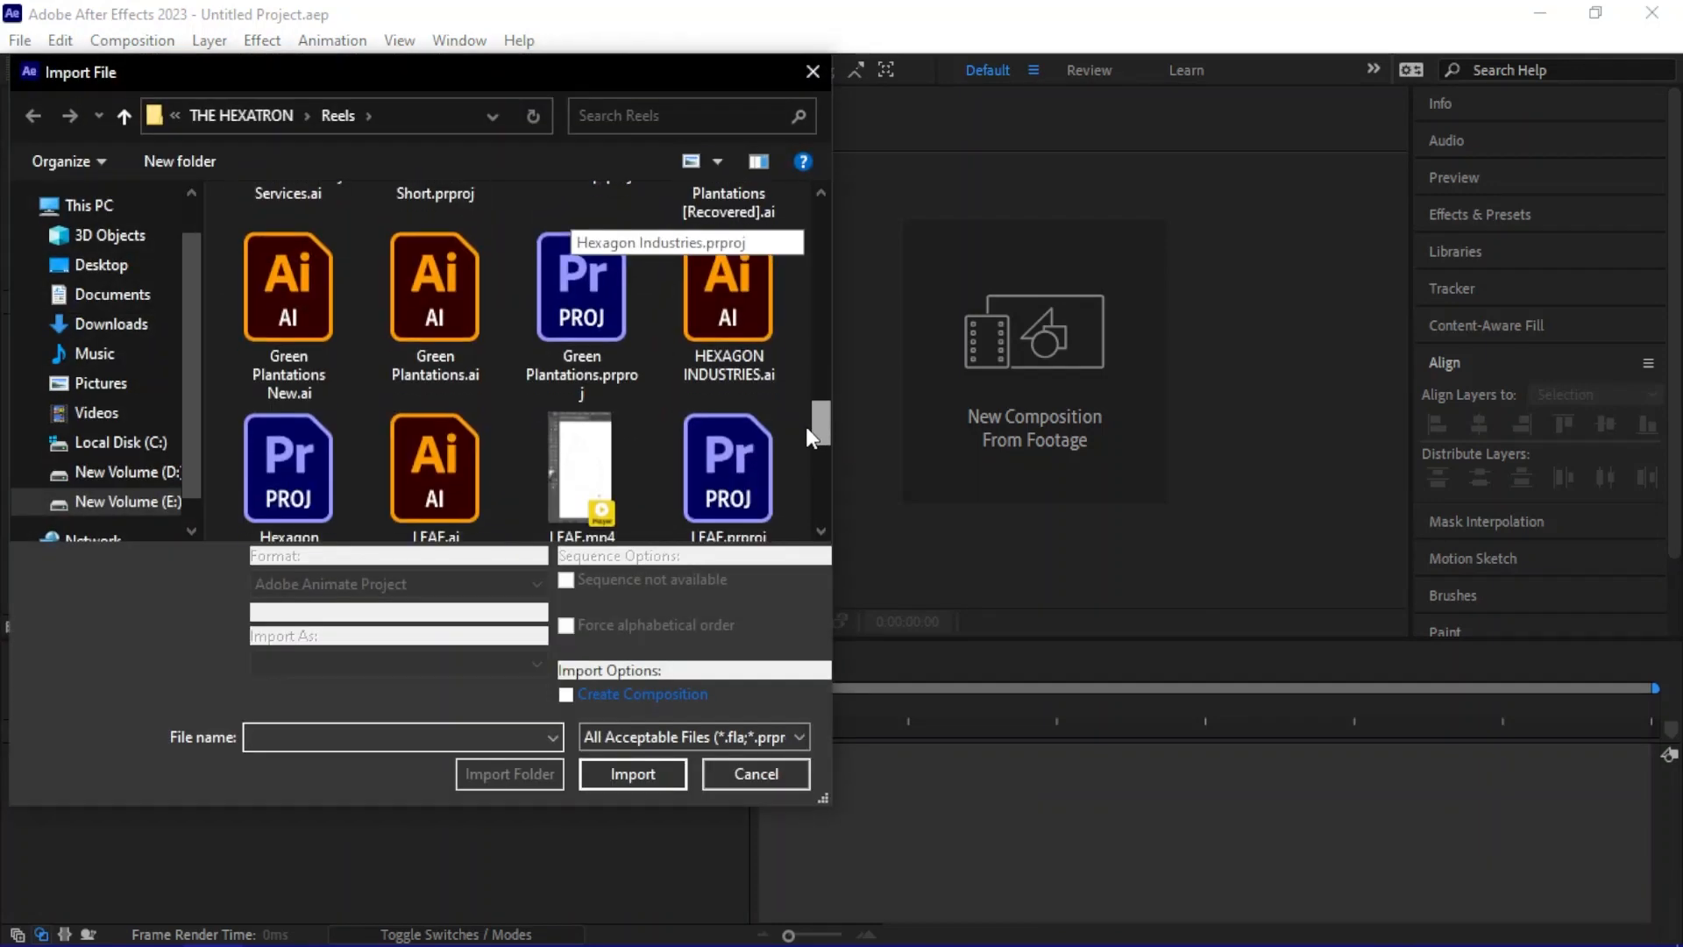
left_click(276, 328)
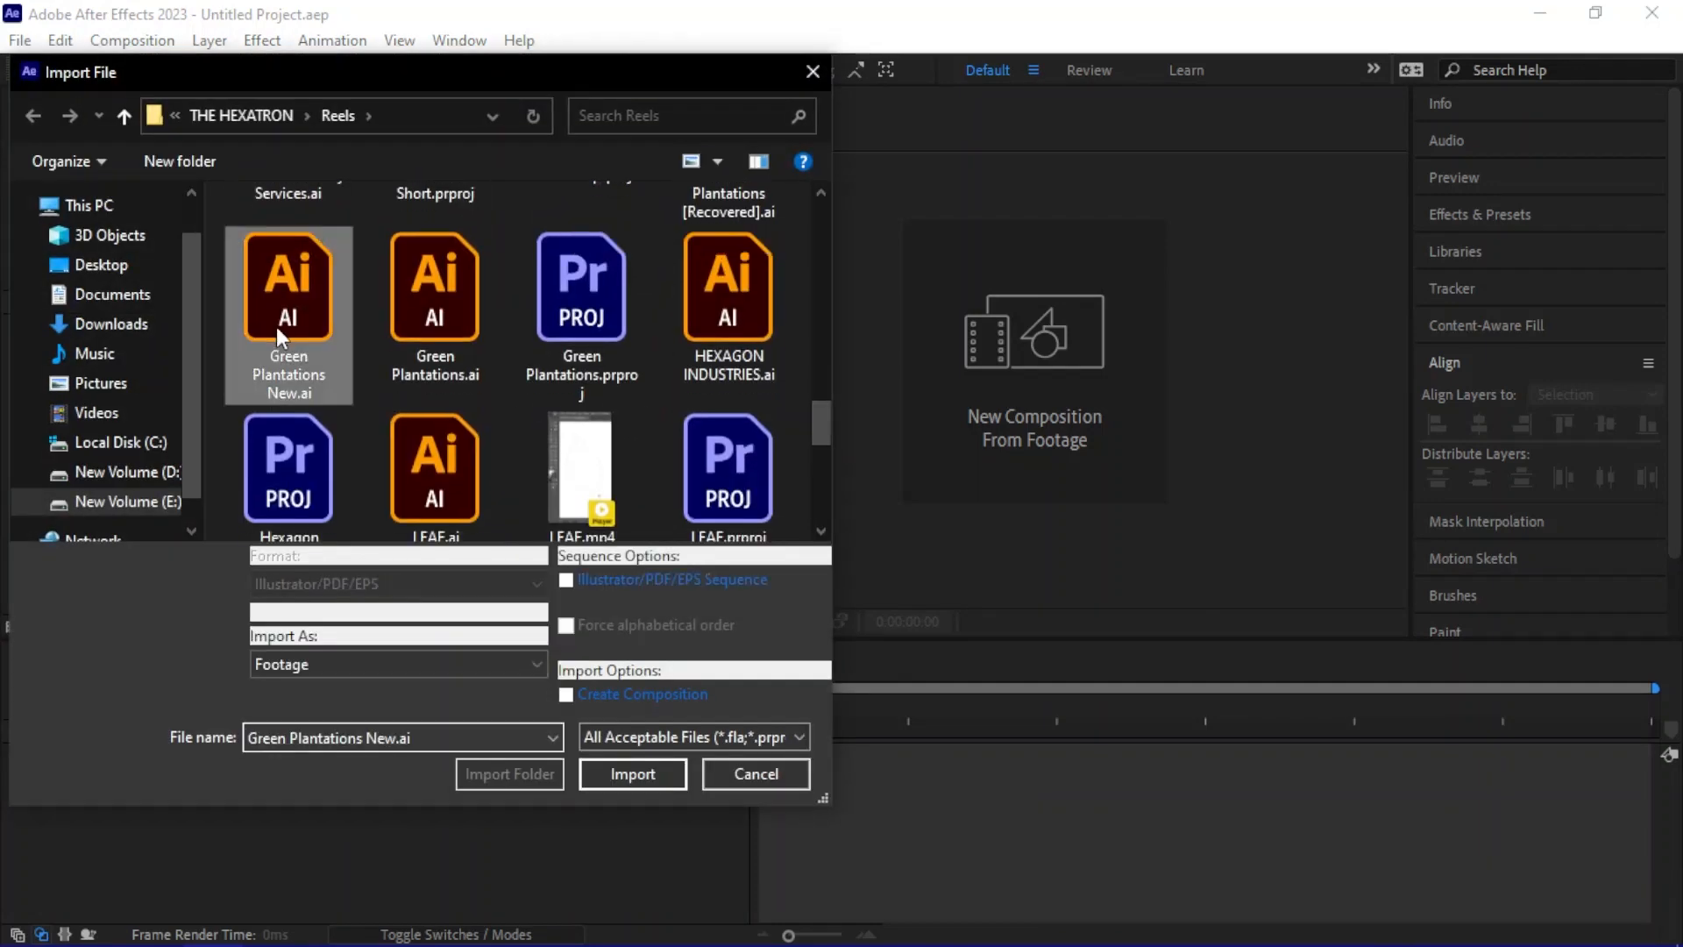
left_click(413, 665)
left_click(419, 710)
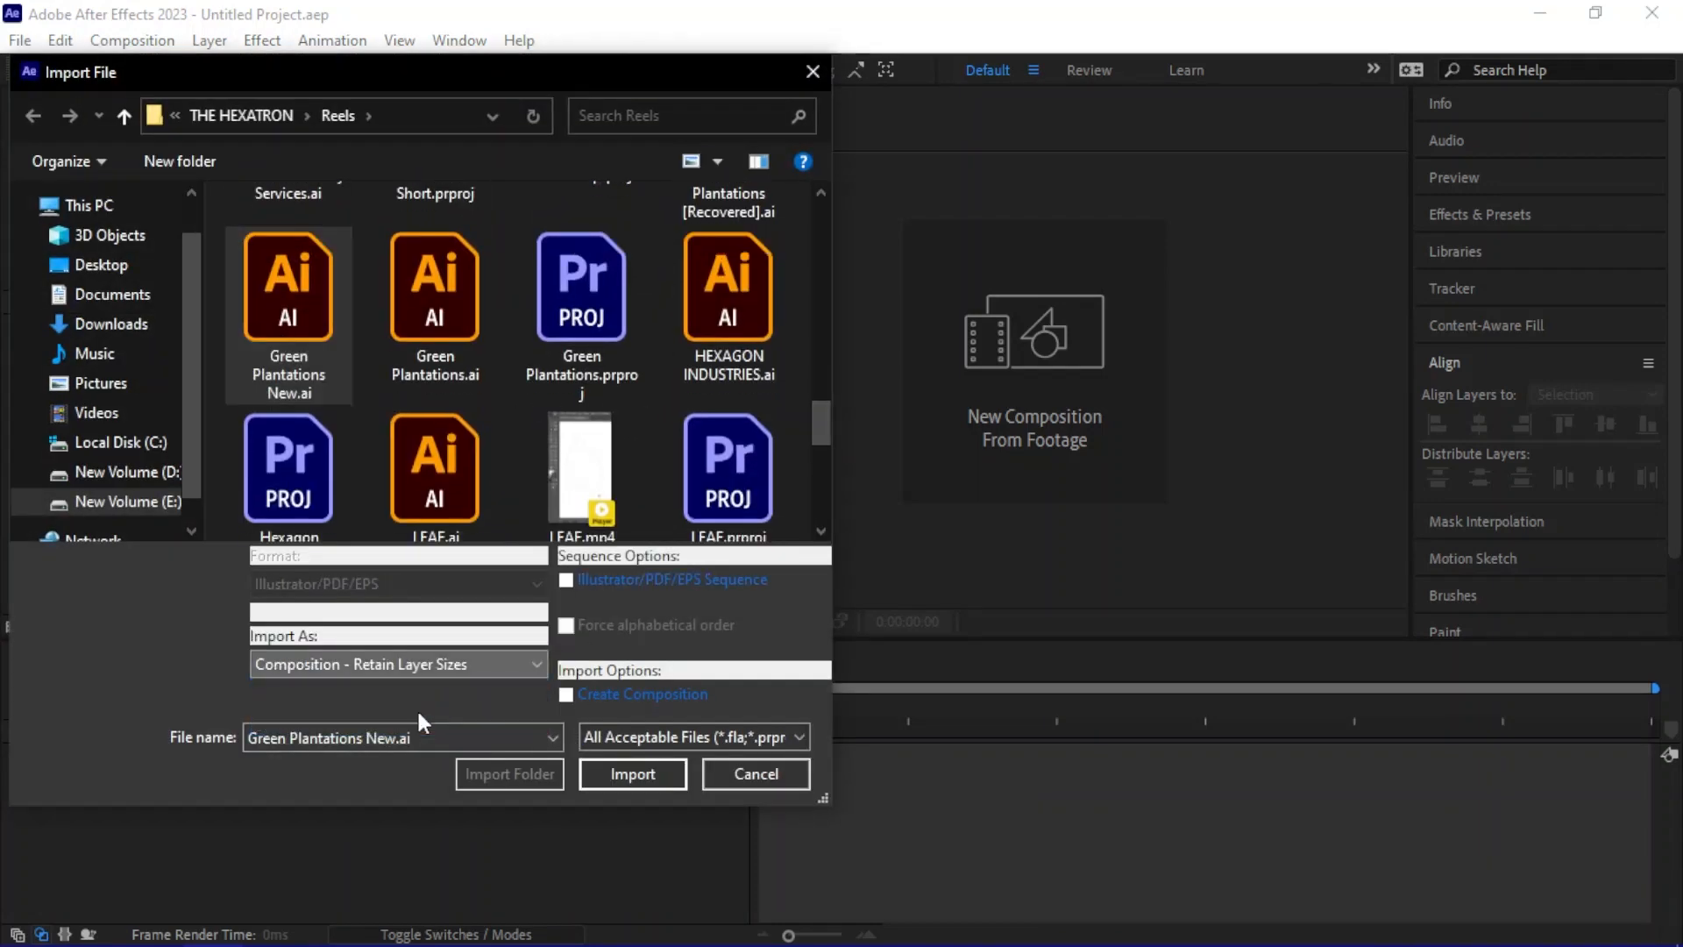
left_click(606, 771)
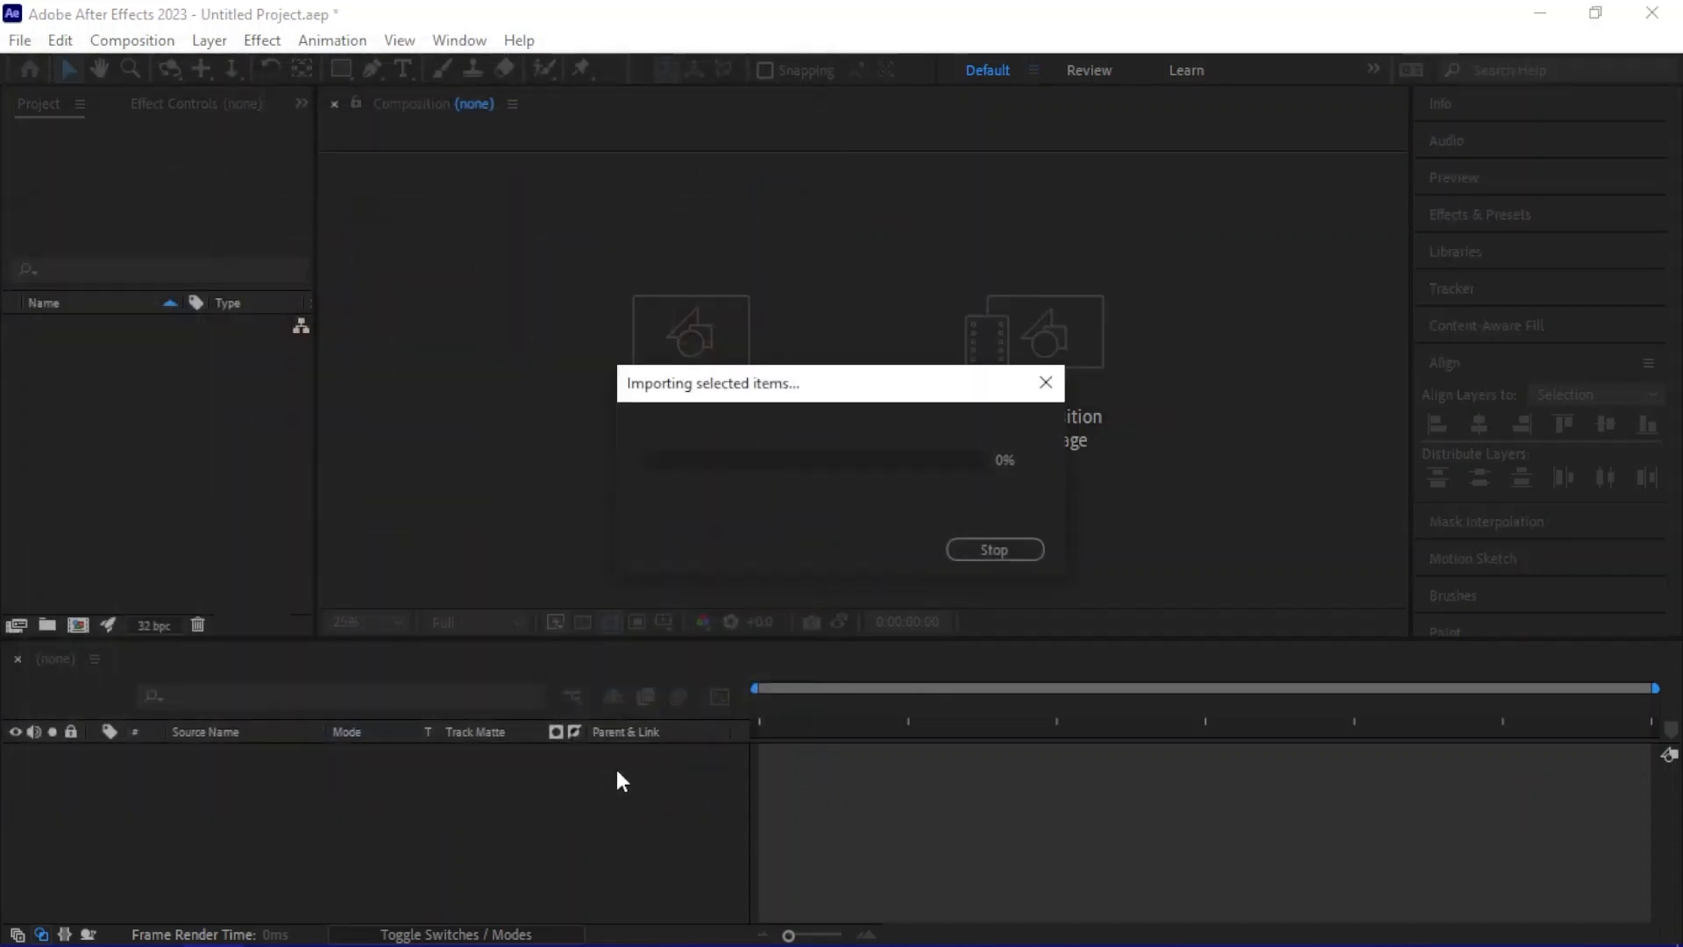
double_click(102, 320)
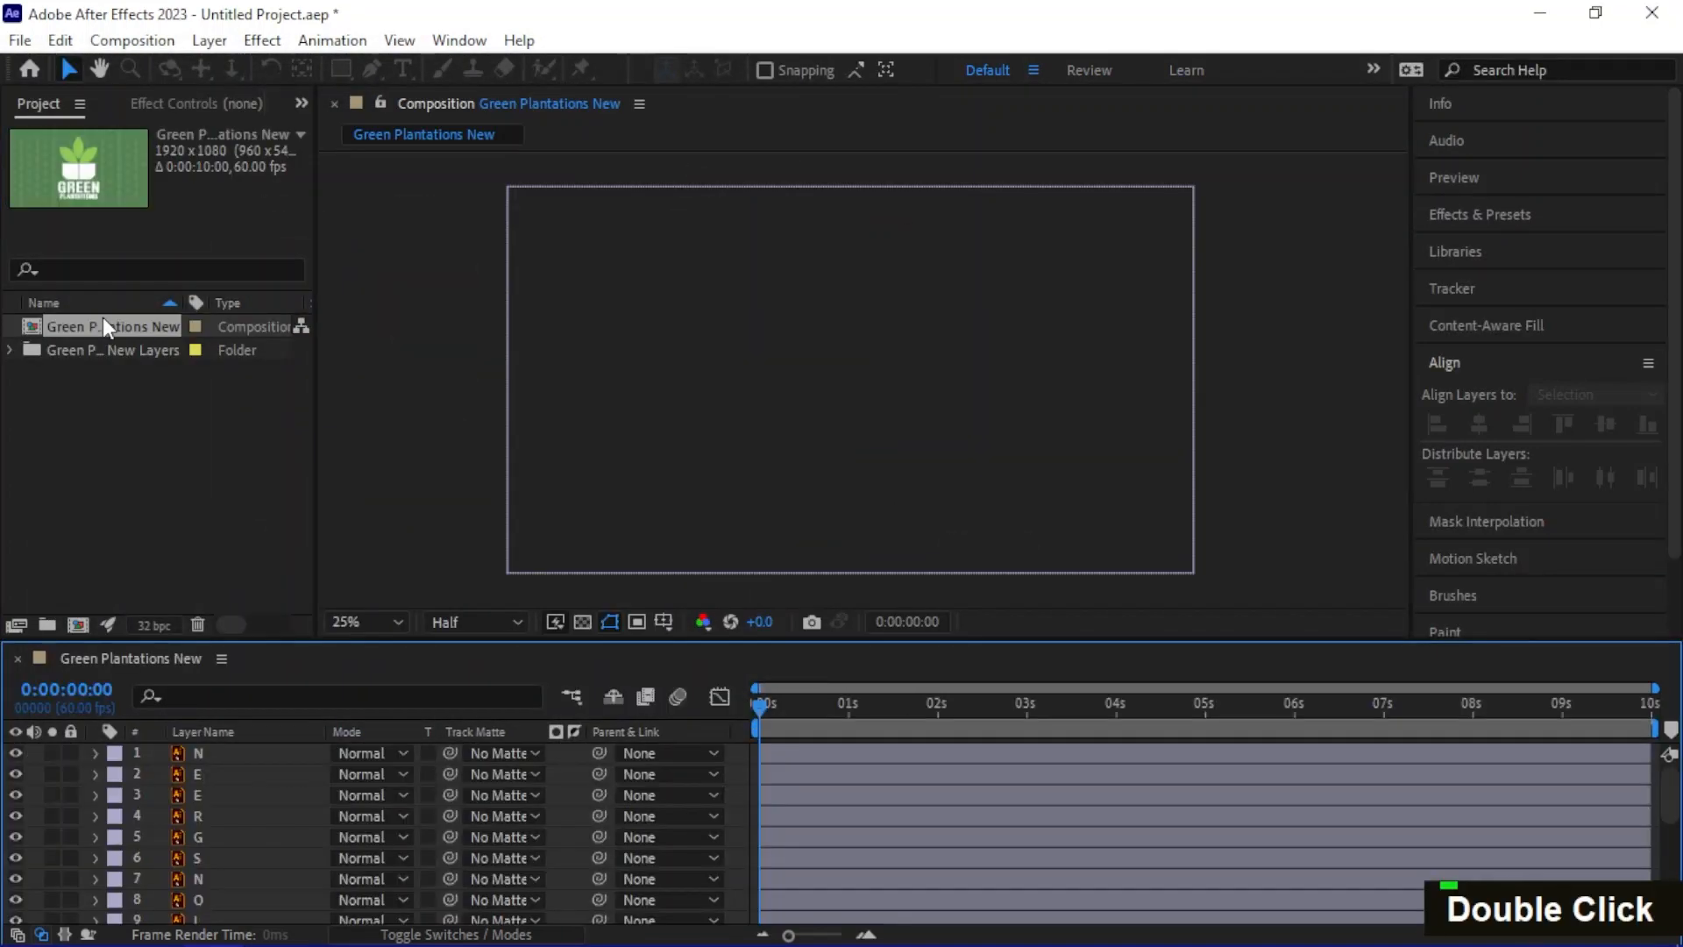
scroll(291, 846, "up", 2)
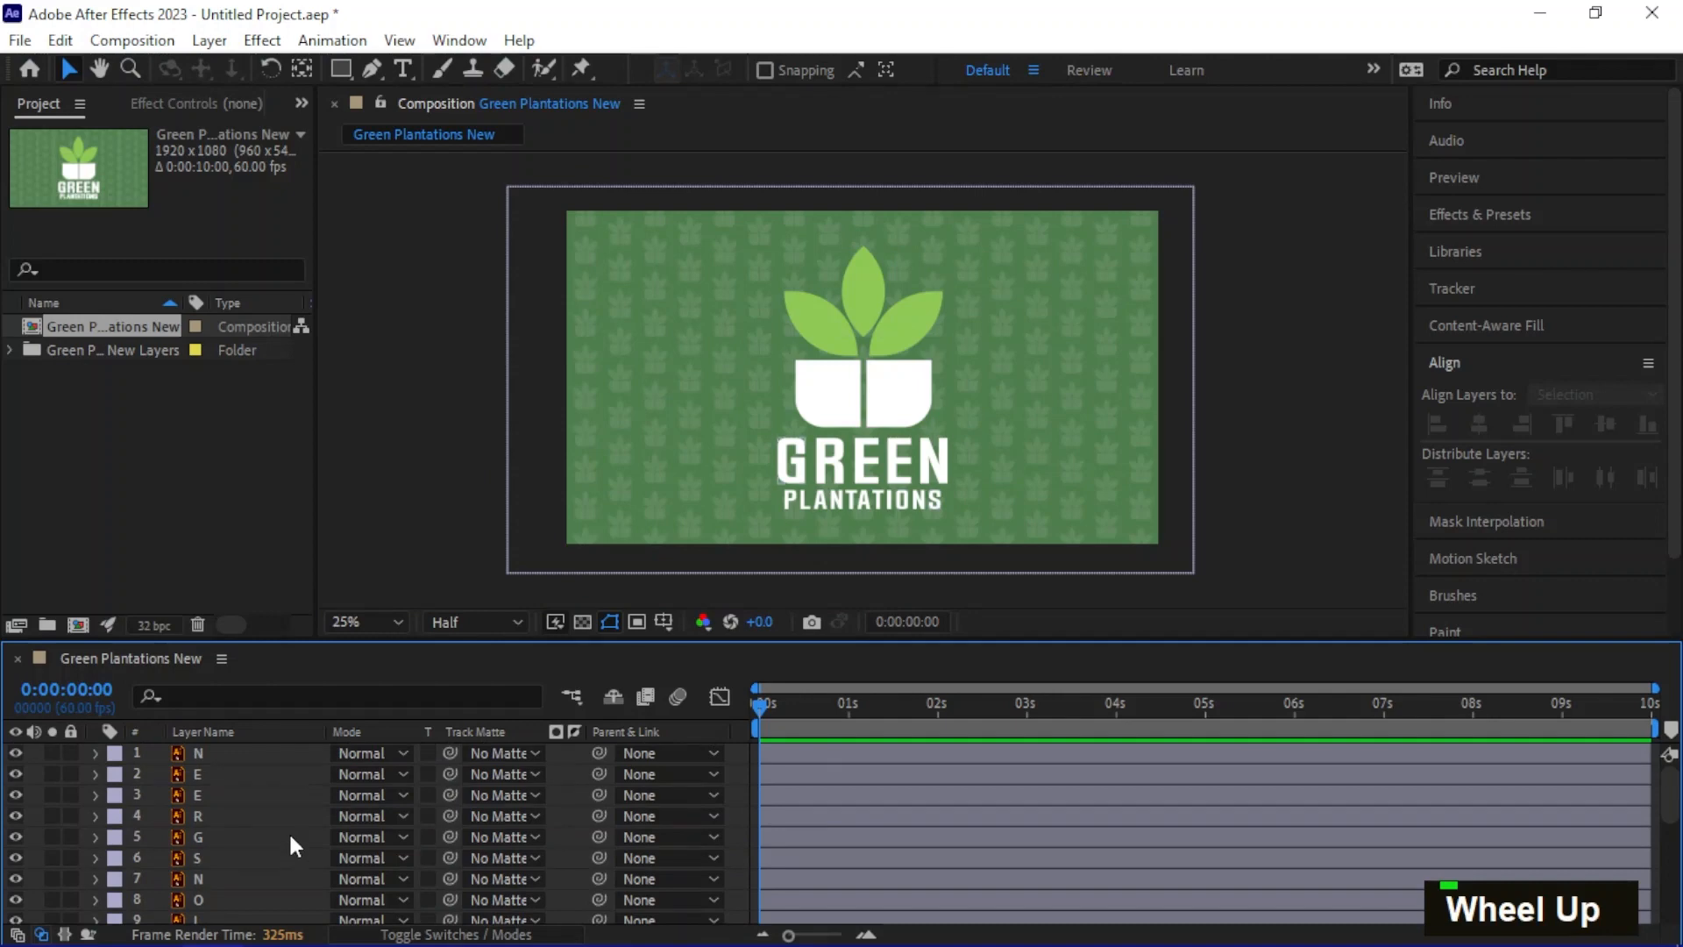
Restack the layers by selecting L, R, 1, 2, 3, the GREEN letters, the PLANTATIONS letters, Pattern and BG in that order, and cutting and pasting them
scroll(263, 852, "down", 5)
left_click(195, 872)
left_click(213, 850, "ctrl")
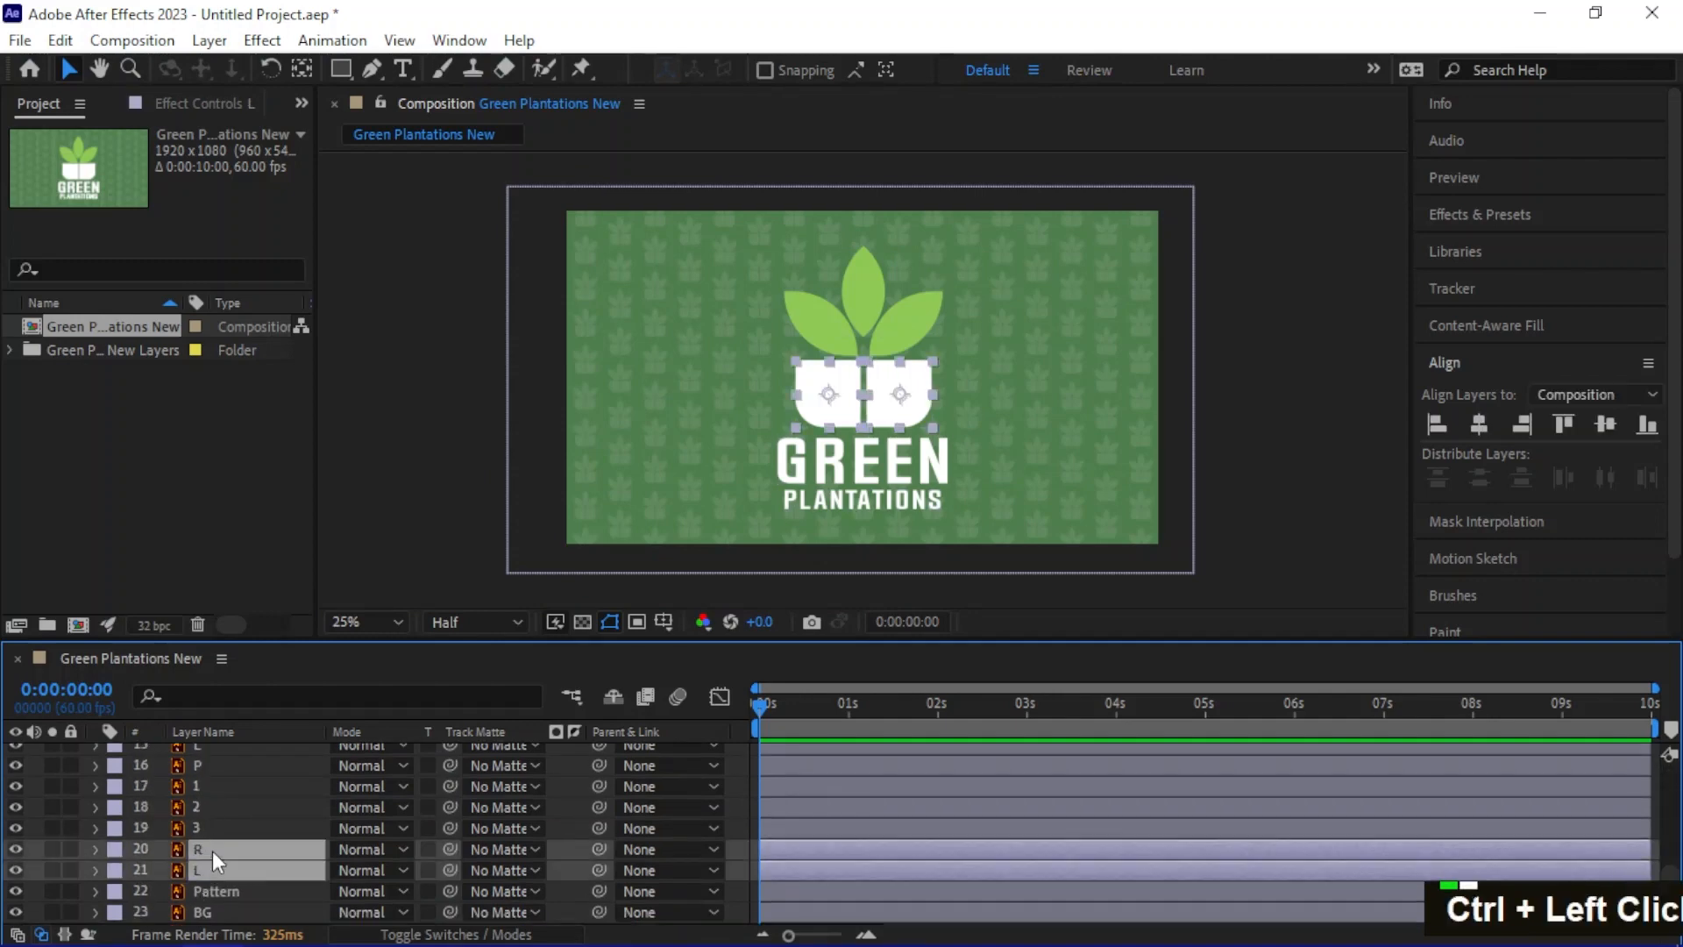
scroll(258, 813, "up", 2)
scroll(257, 813, "down", 2)
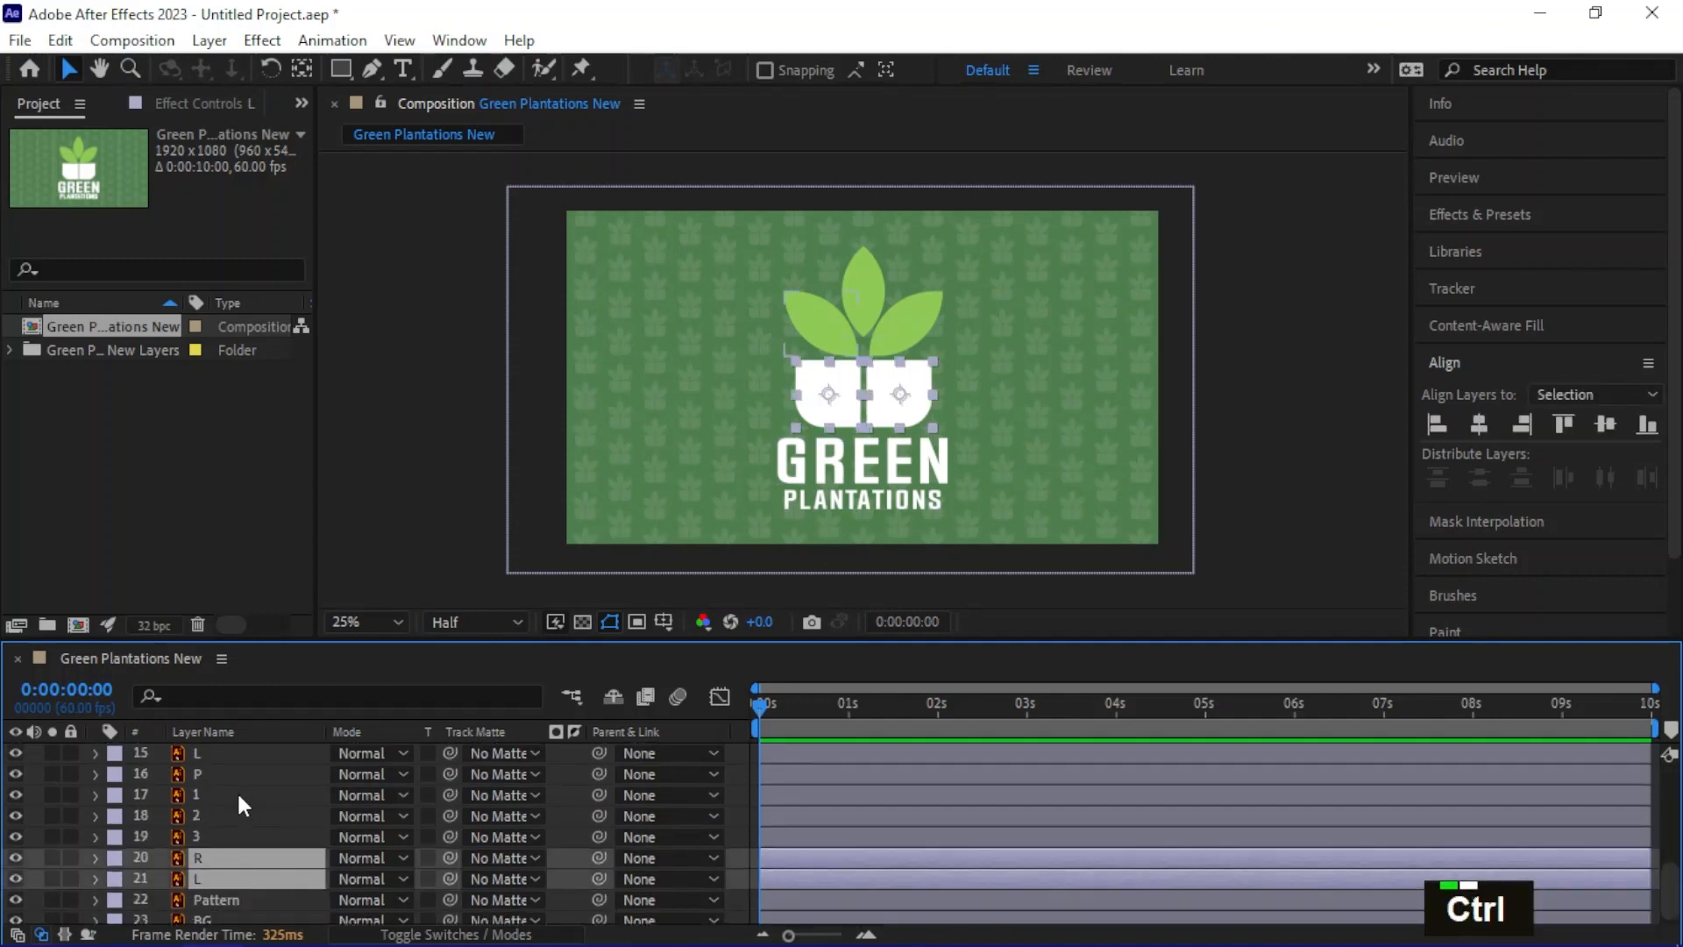
left_click(237, 794, "ctrl")
left_click(233, 815, "ctrl")
left_click(230, 837, "ctrl")
scroll(229, 835, "up", 5)
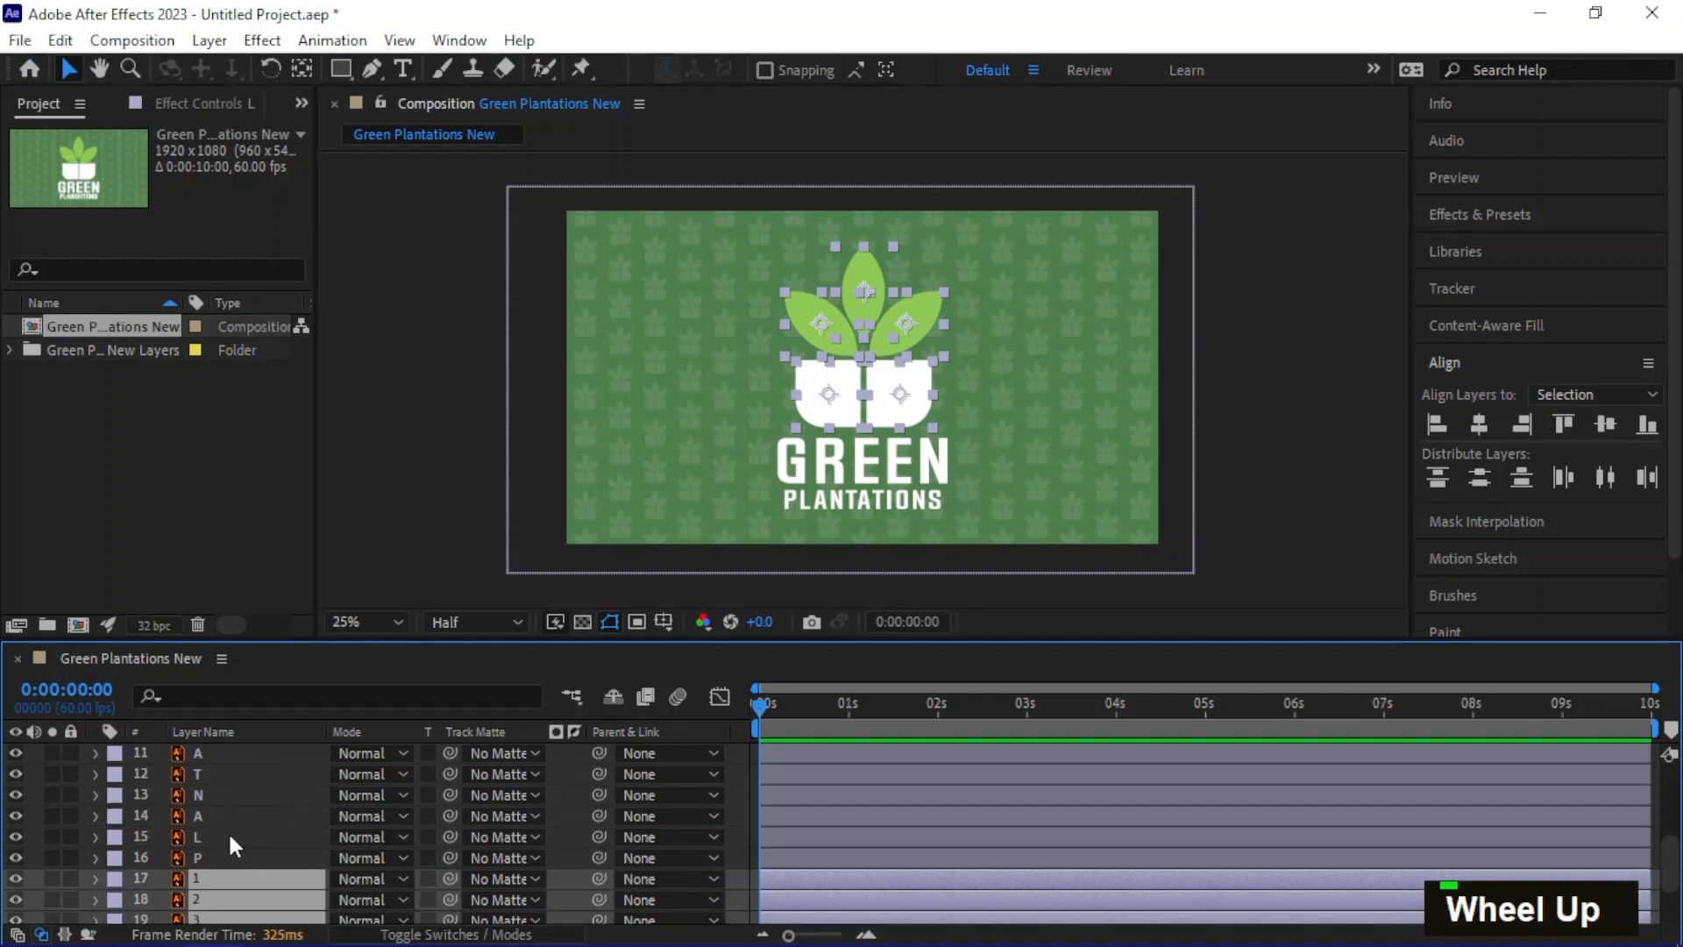
left_click(230, 837, "ctrl")
left_click(232, 815, "ctrl")
left_click(235, 794, "ctrl")
left_click(237, 775, "ctrl")
scroll(250, 815, "down", 3)
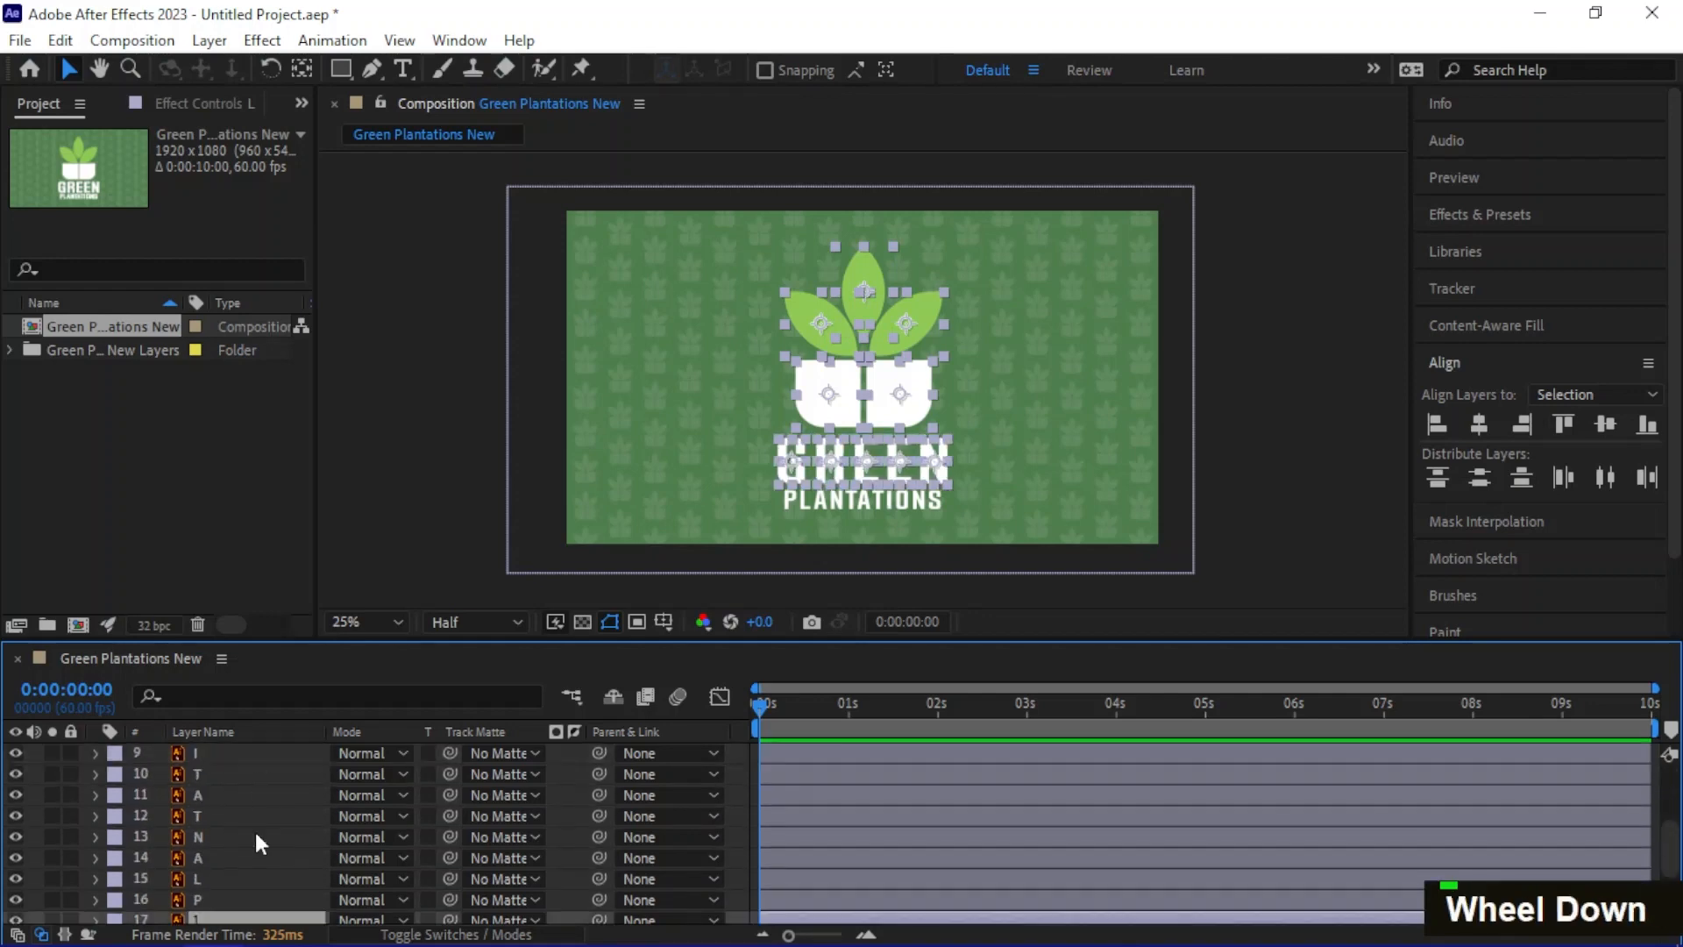
left_click(209, 884, "ctrl")
left_click(213, 859, "ctrl")
left_click(216, 837, "ctrl")
left_click(217, 816, "ctrl")
left_click(220, 795, "ctrl")
left_click(223, 772, "ctrl")
left_click(223, 756, "ctrl")
scroll(223, 856, "up", 2)
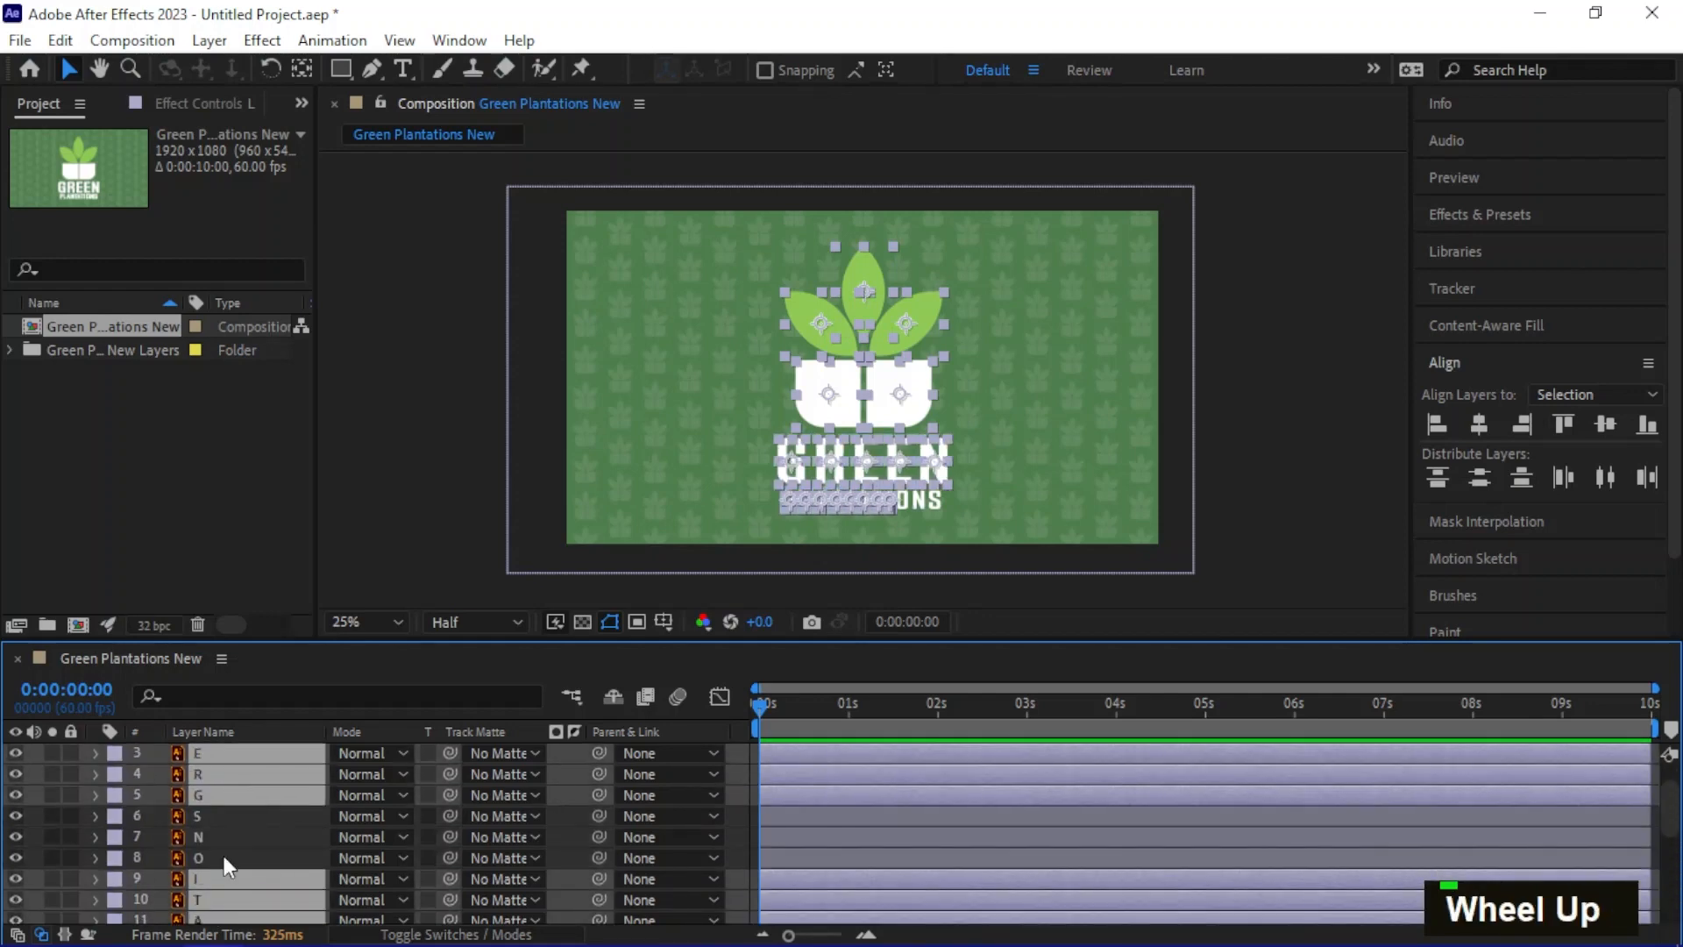
left_click(223, 859, "ctrl")
left_click(223, 837, "ctrl")
left_click(222, 817, "ctrl")
scroll(231, 835, "down", 4)
left_click(216, 890, "ctrl")
left_click(213, 907, "ctrl")
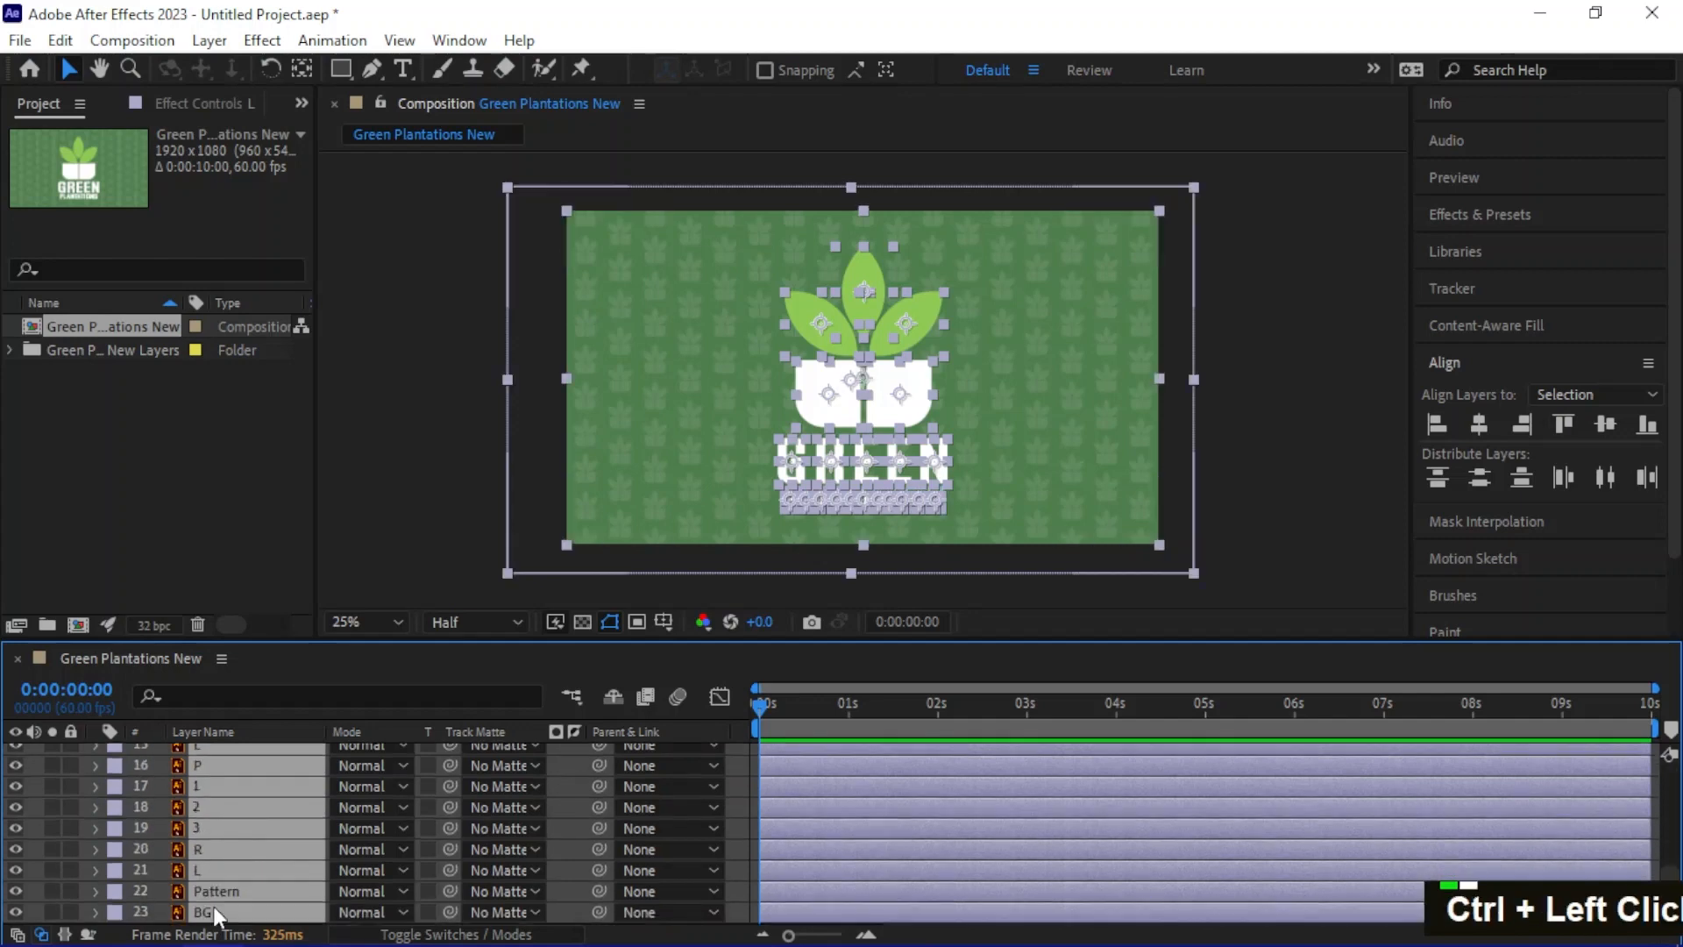
key("ctrl+x")
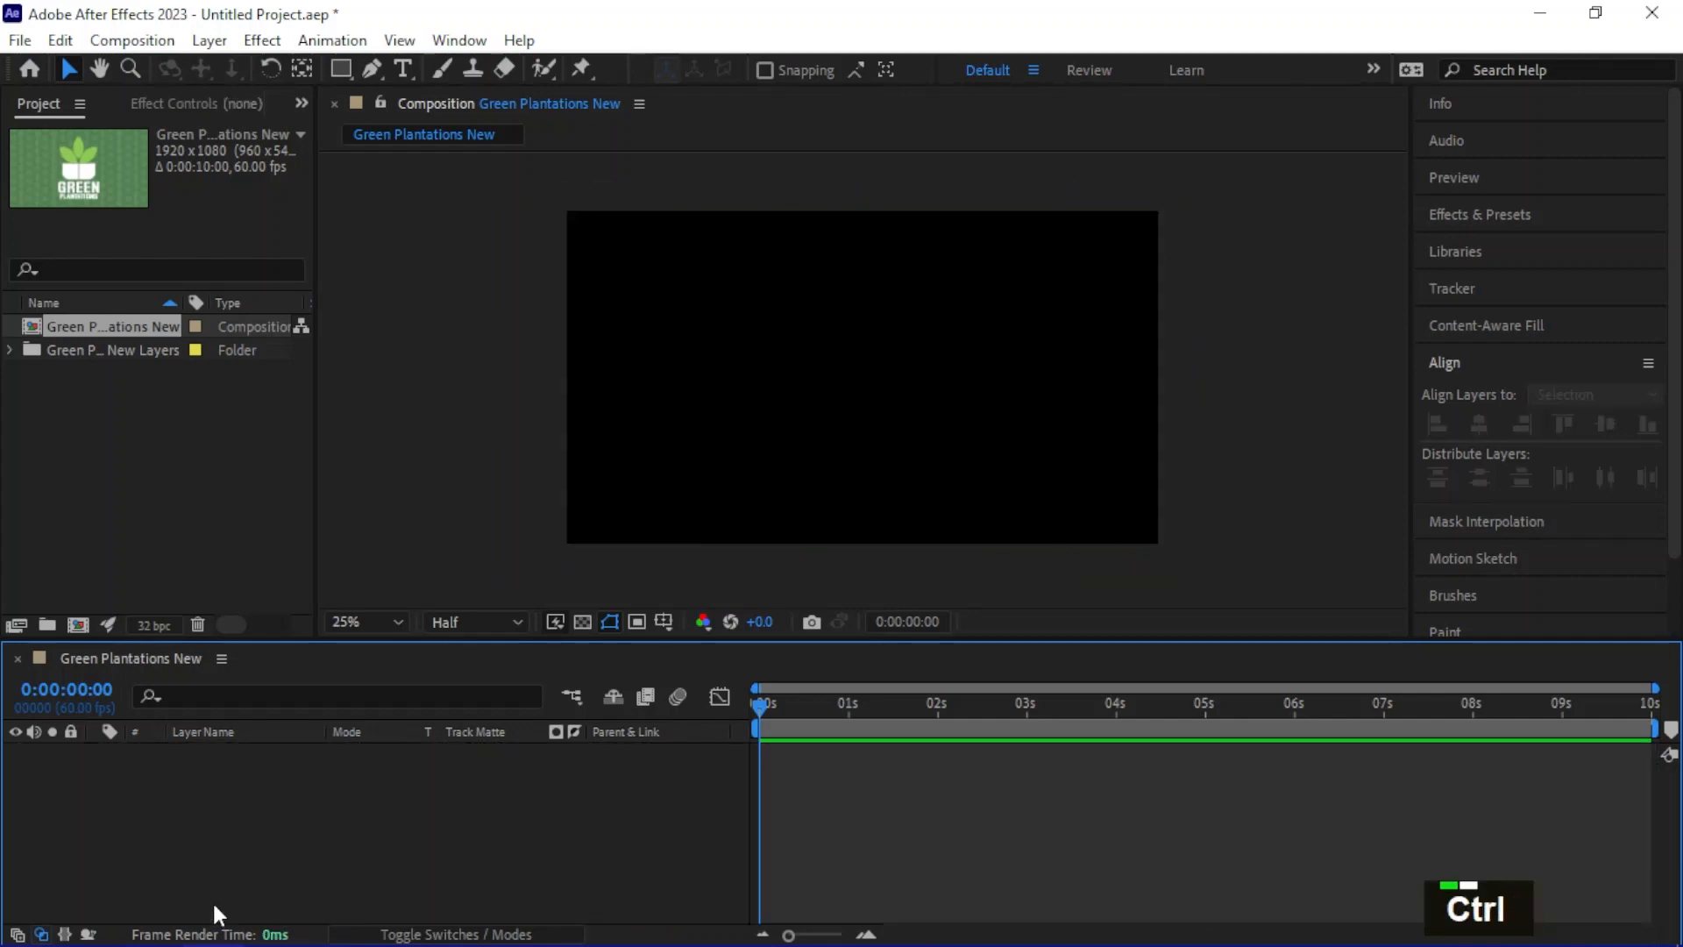
key("ctrl+v")
left_click(389, 515)
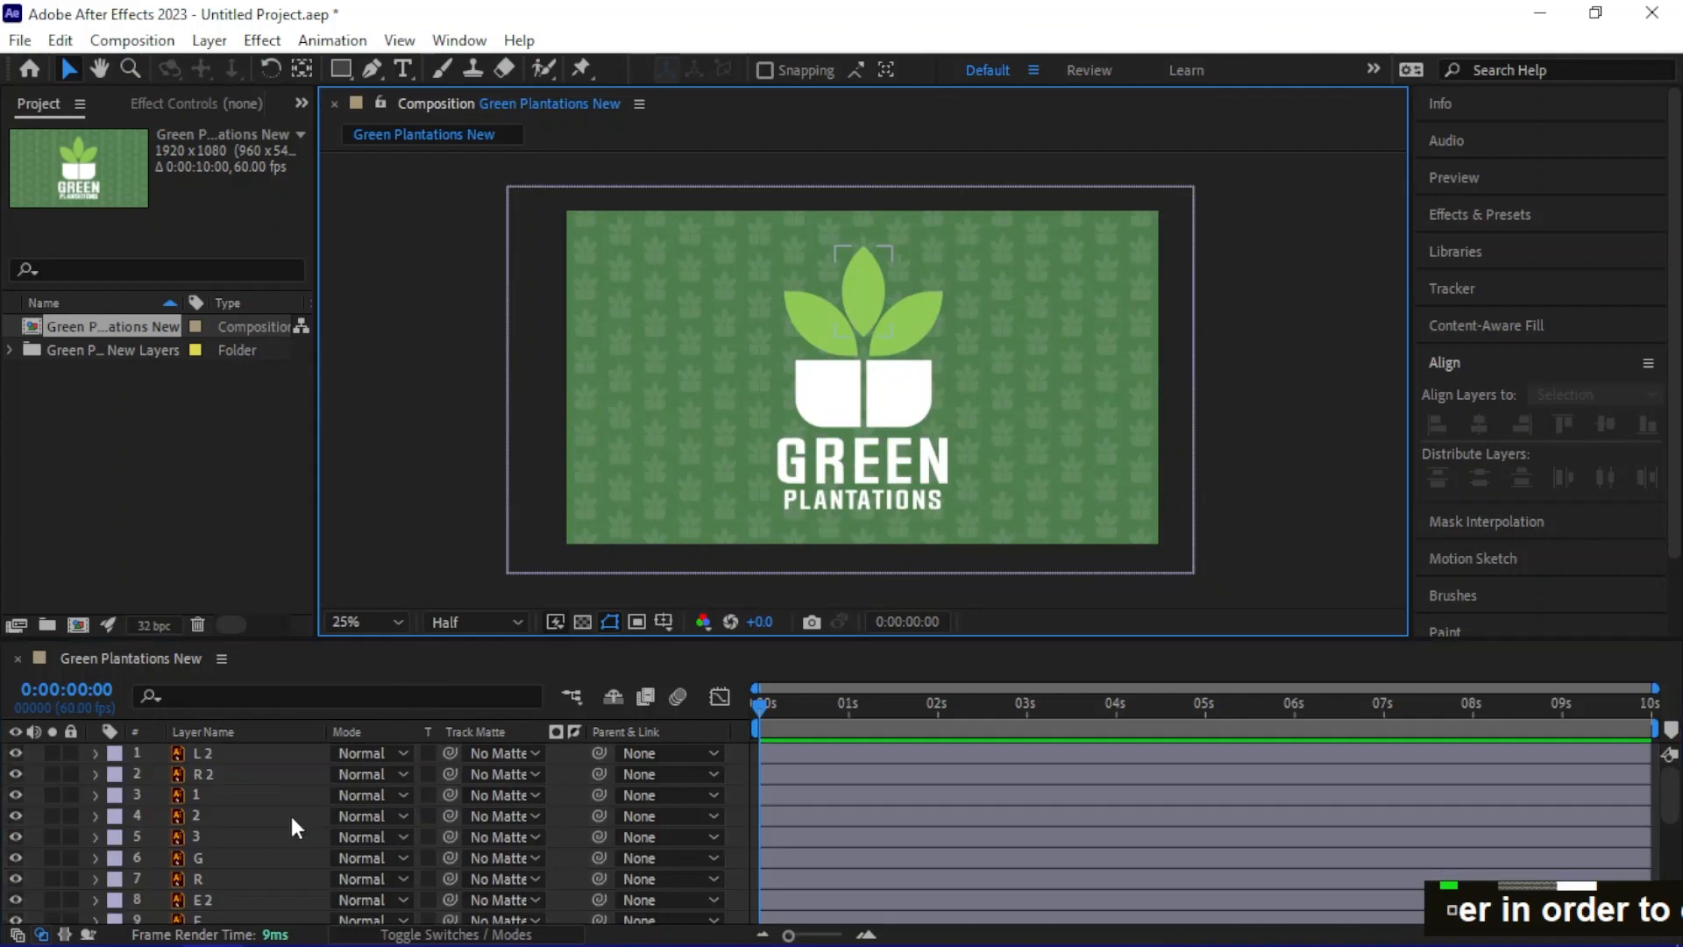
Pre-compose the Pattern and BG layers into a new composition named BG
scroll(289, 812, "down", 5)
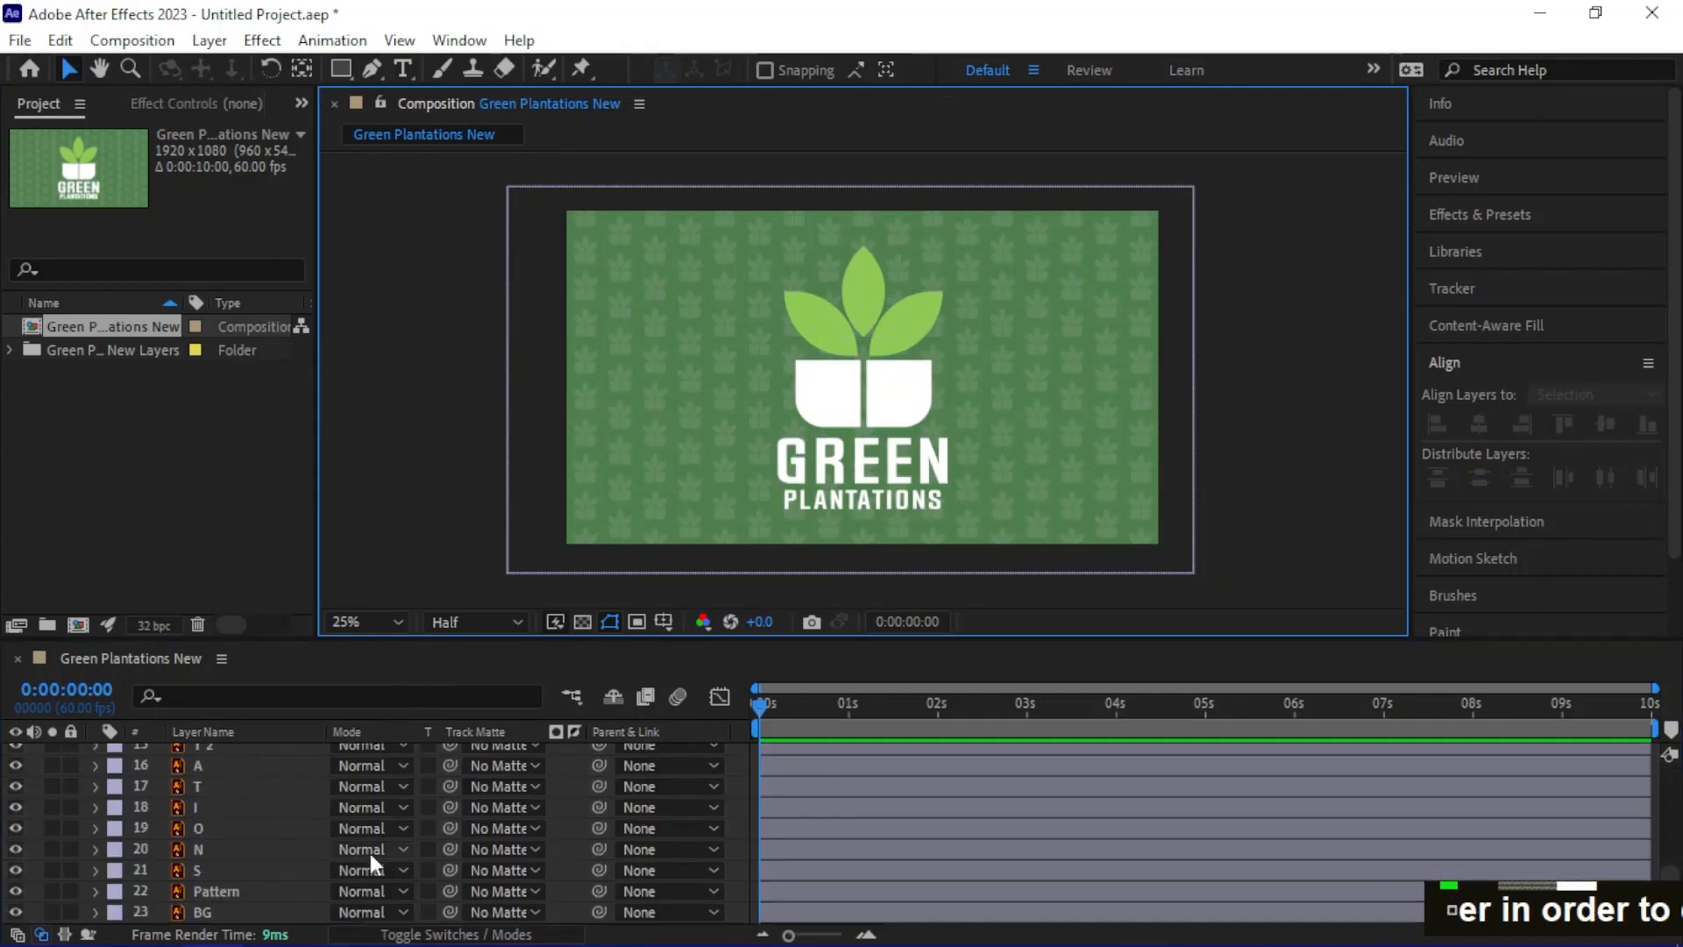
left_click(246, 909)
left_click(200, 913)
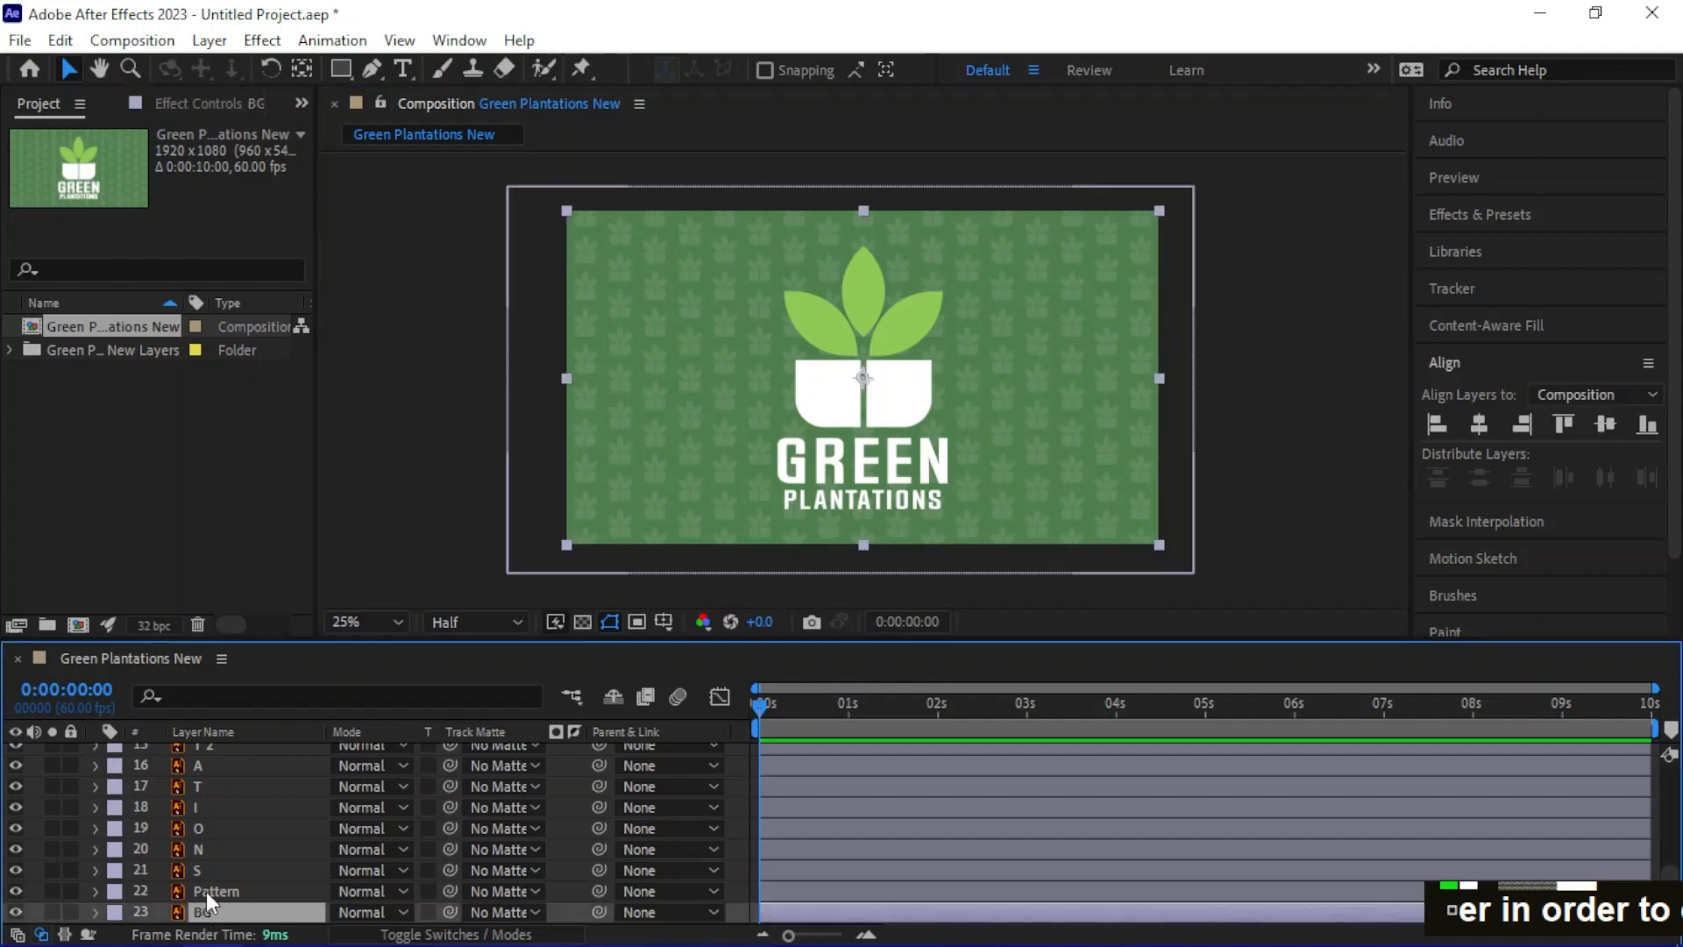
left_click(207, 892, "ctrl")
key("ctrl")
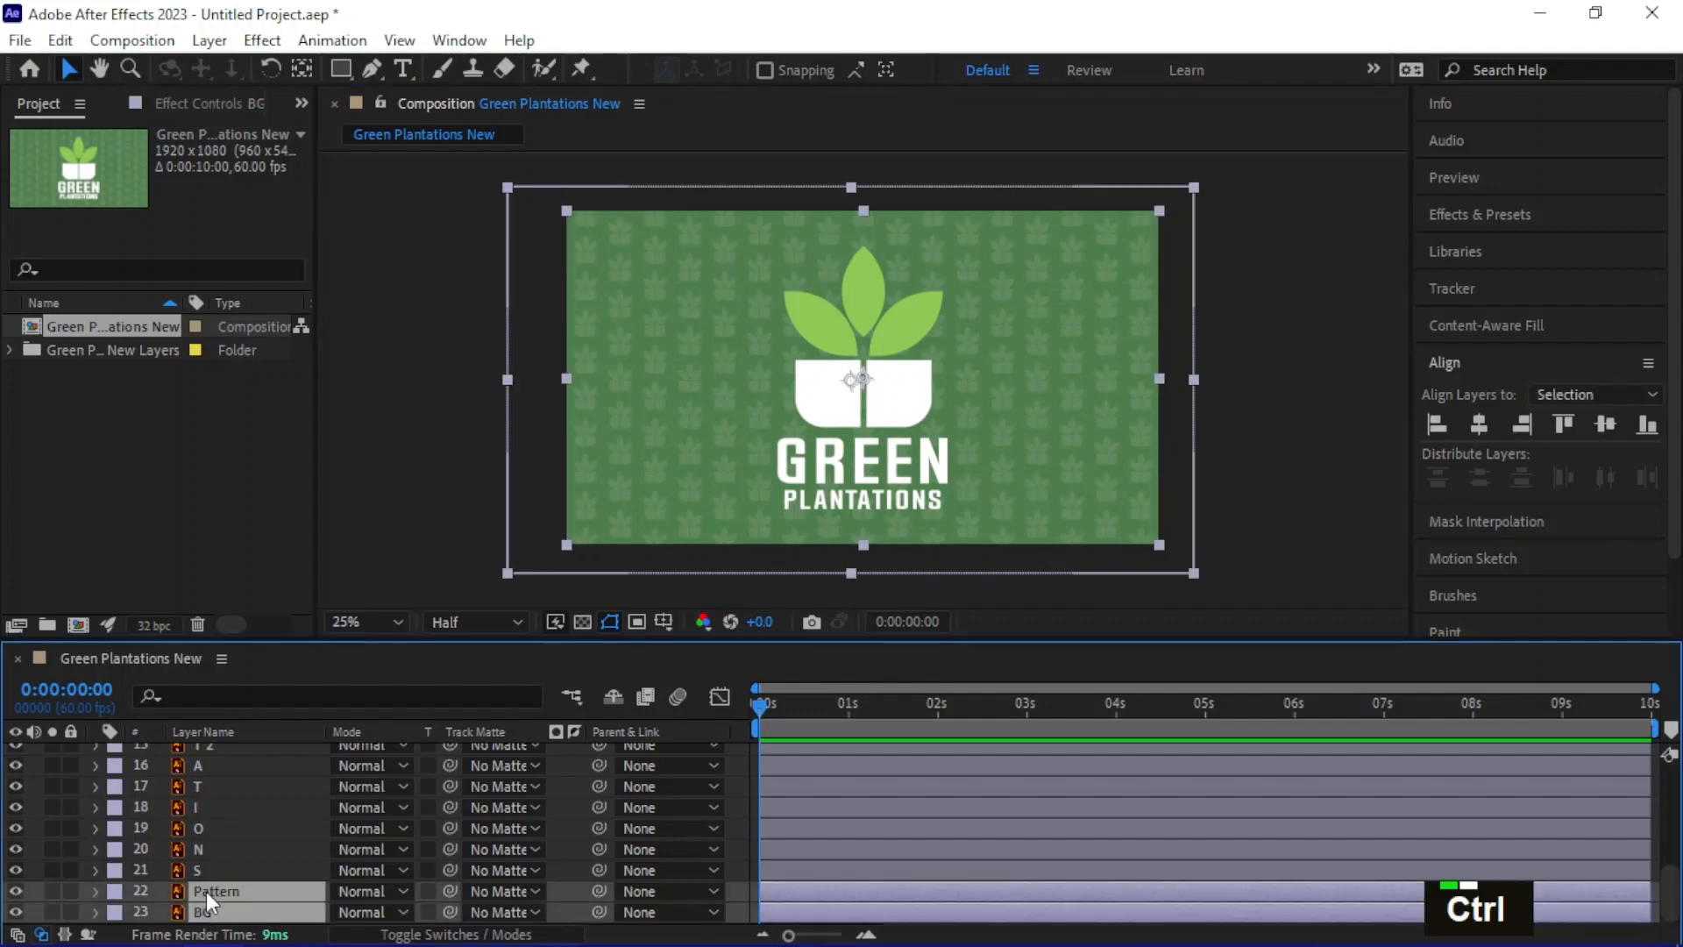
key("ctrl+shift+c")
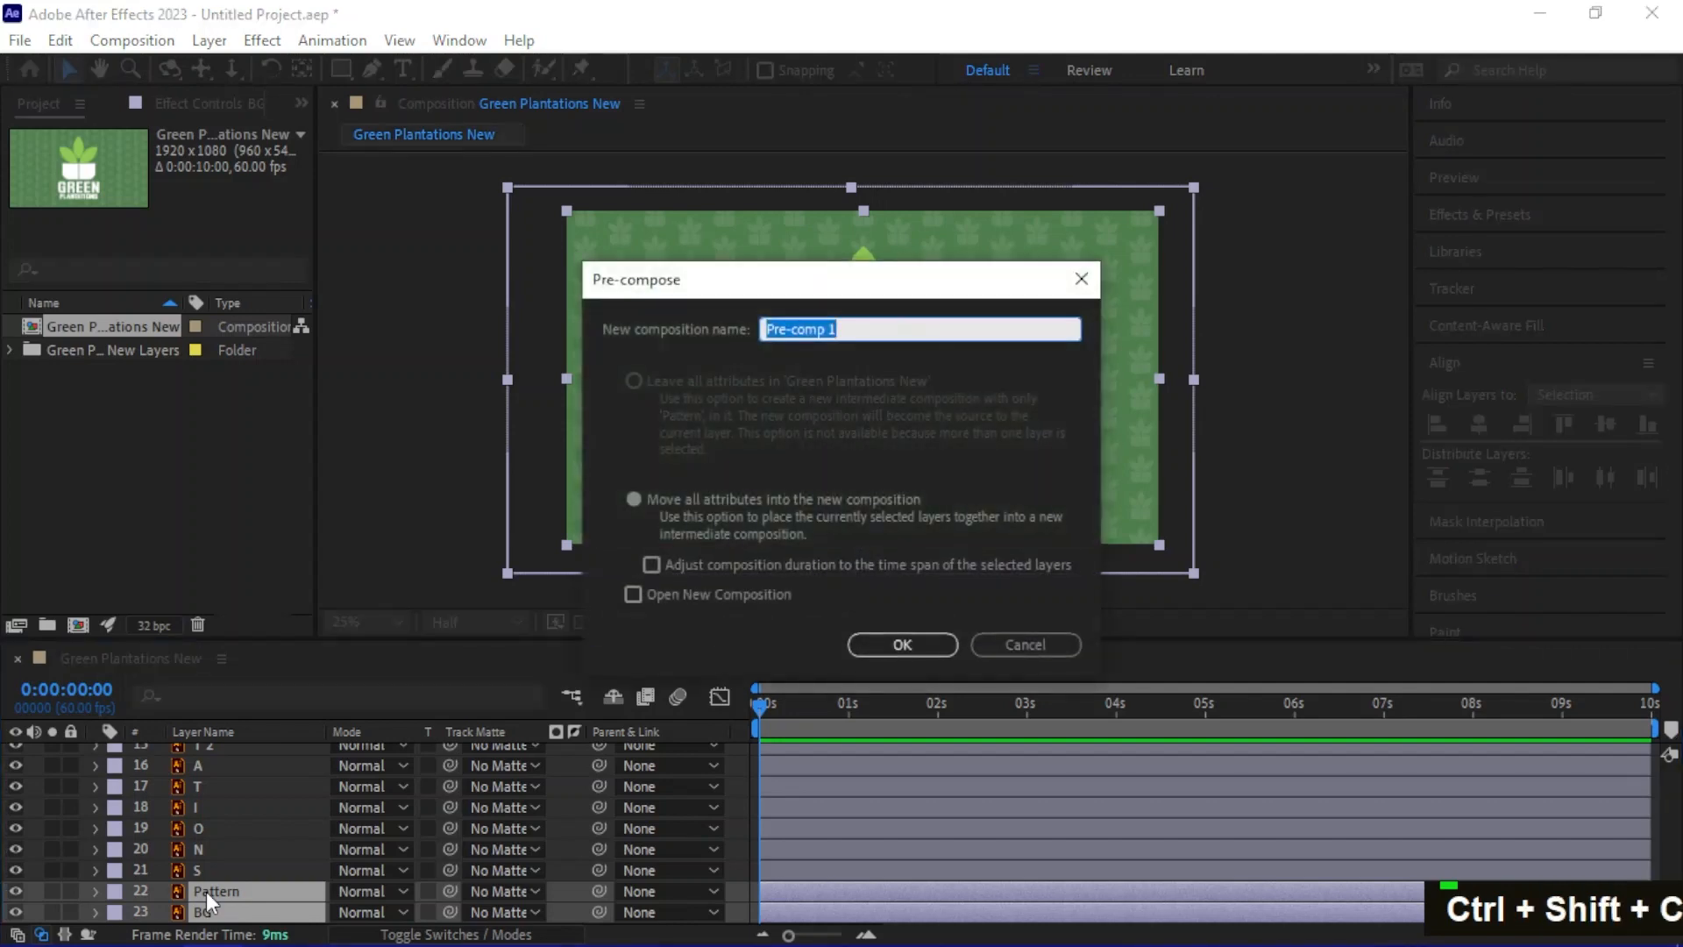
type("BG")
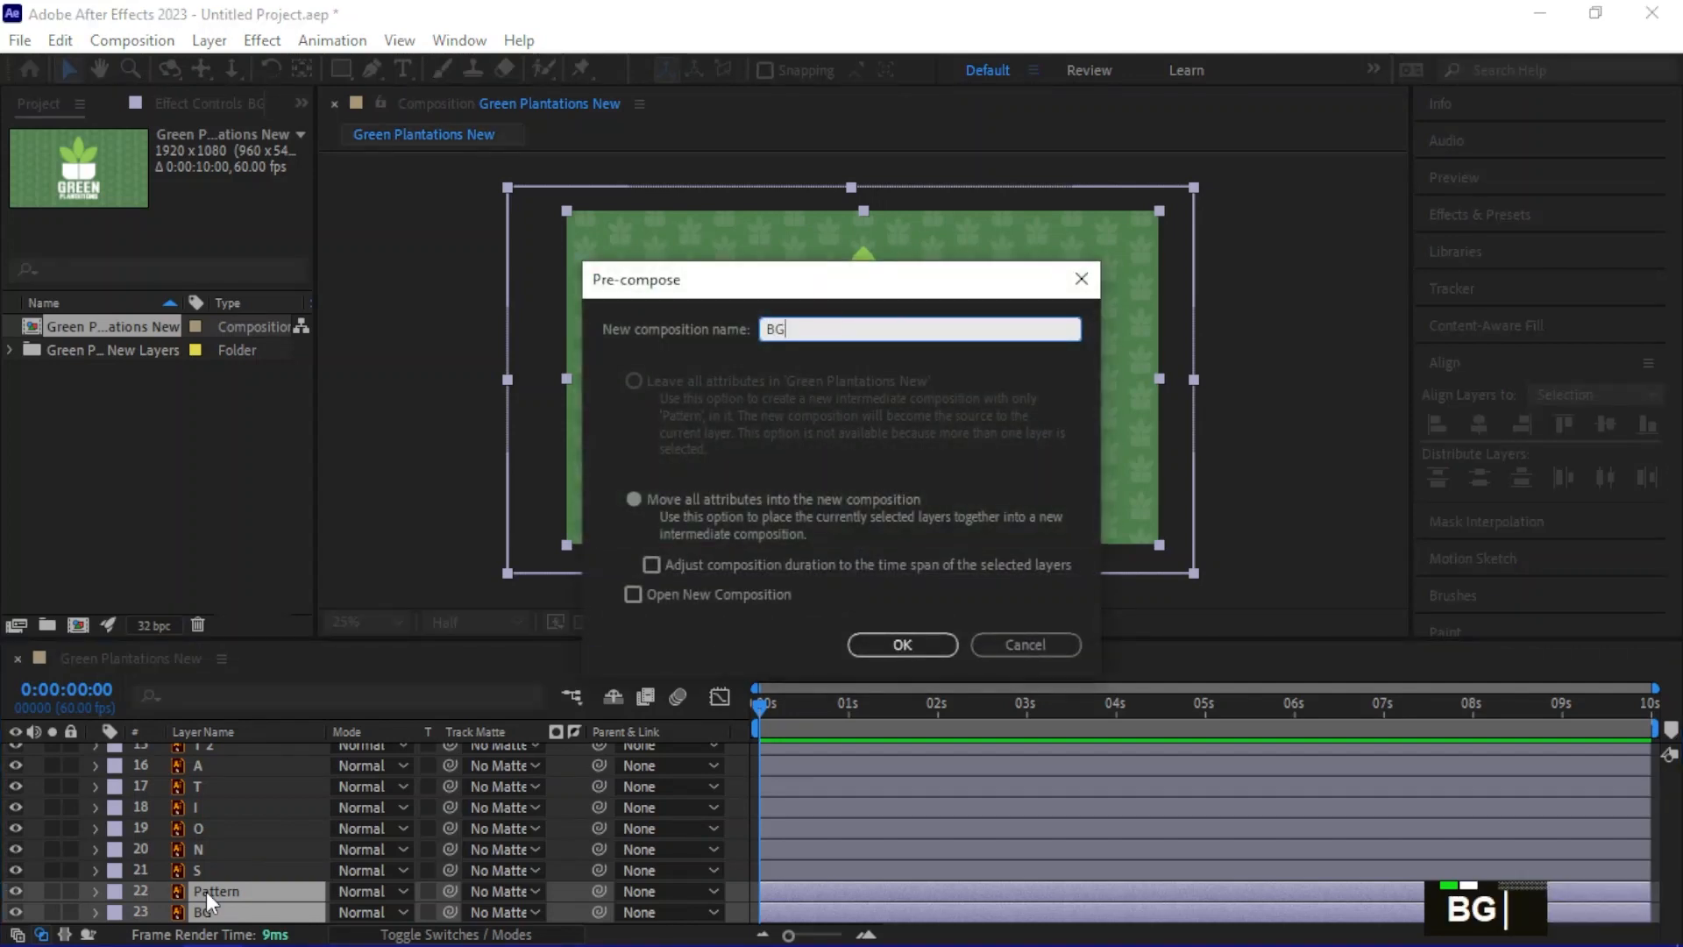
key("Return")
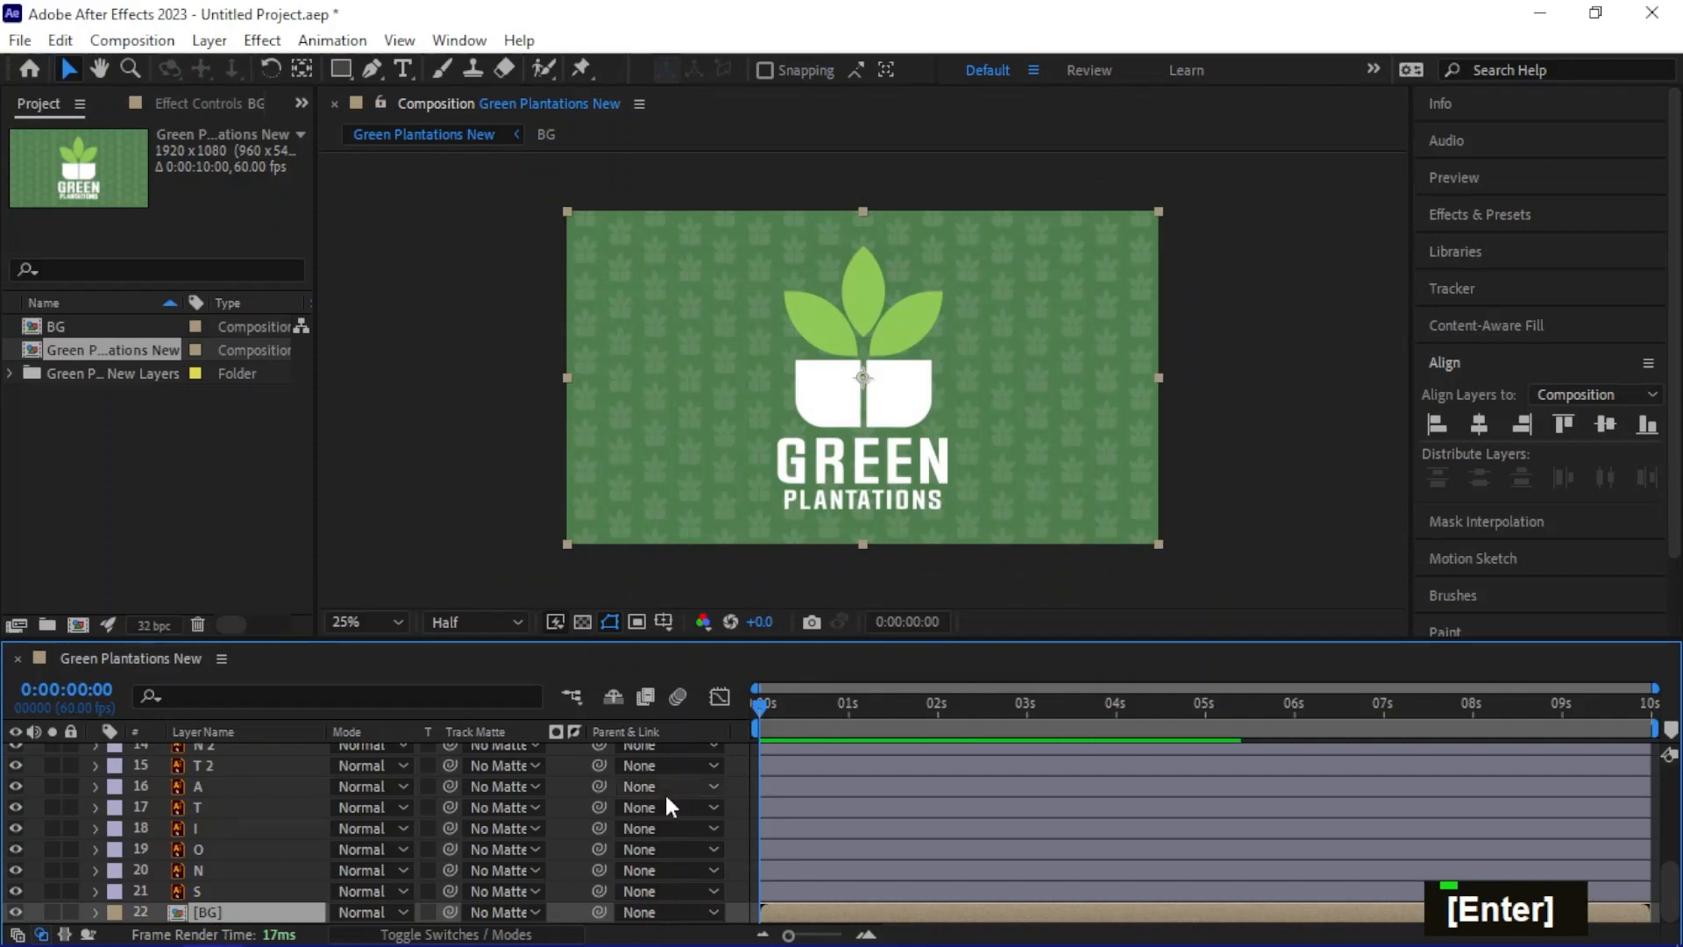
Solo the BG pre-composition and apply a Radial Blur effect to it with the type set to Zoom
left_click(53, 911)
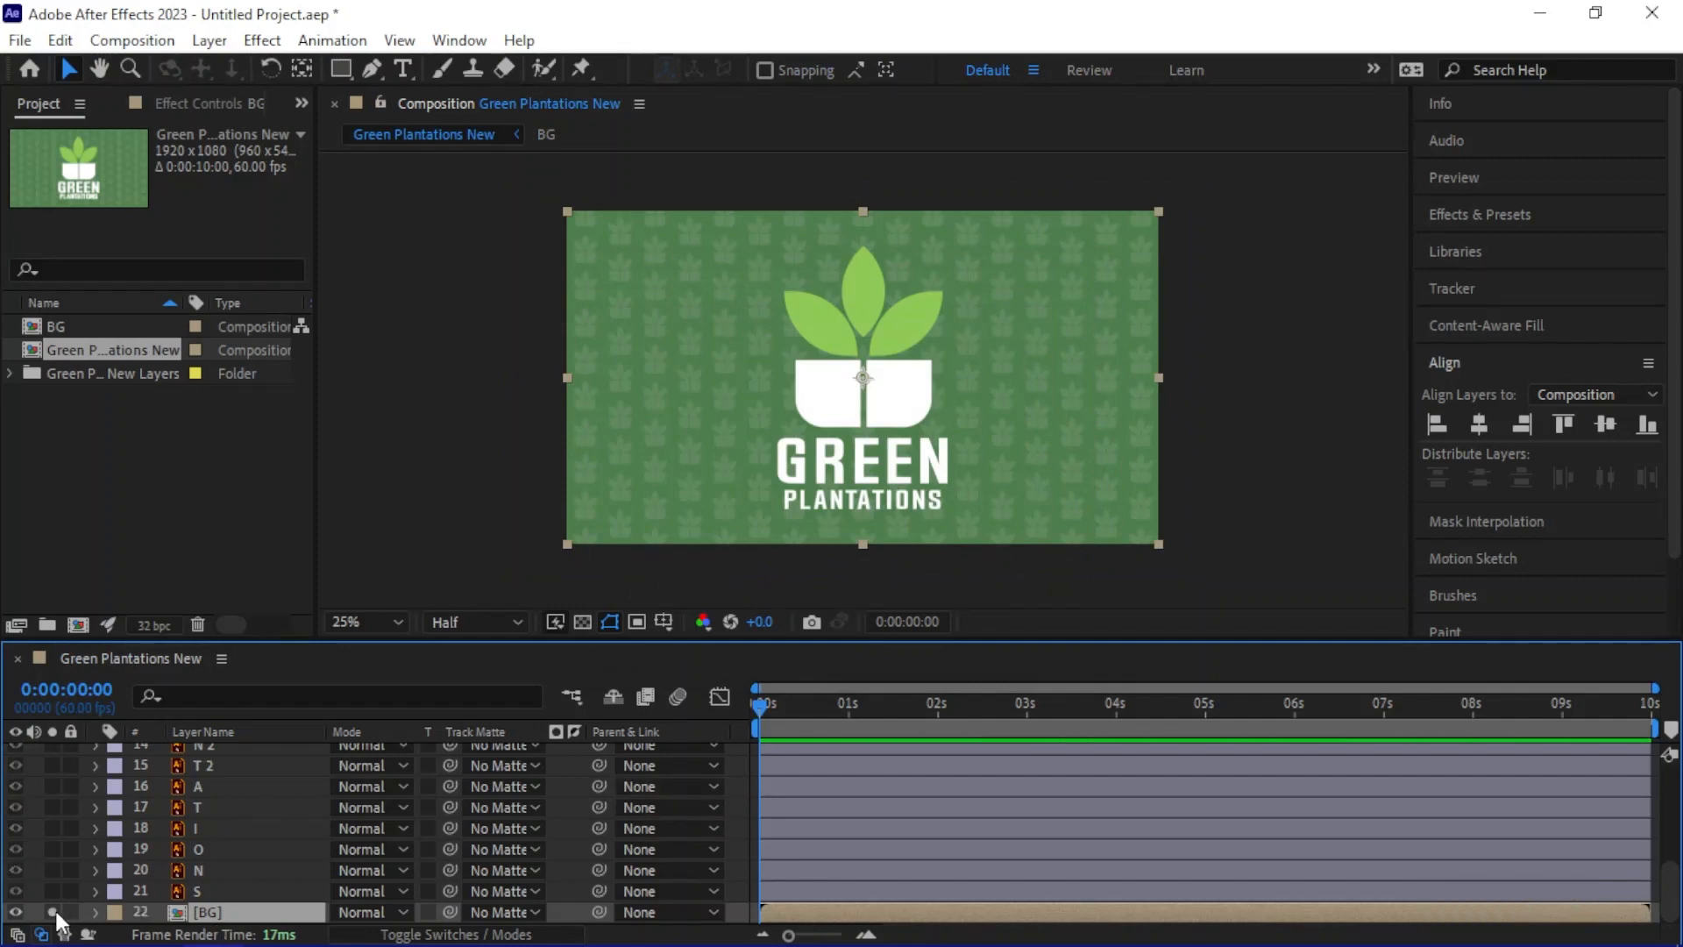
left_click(1480, 214)
type("ra")
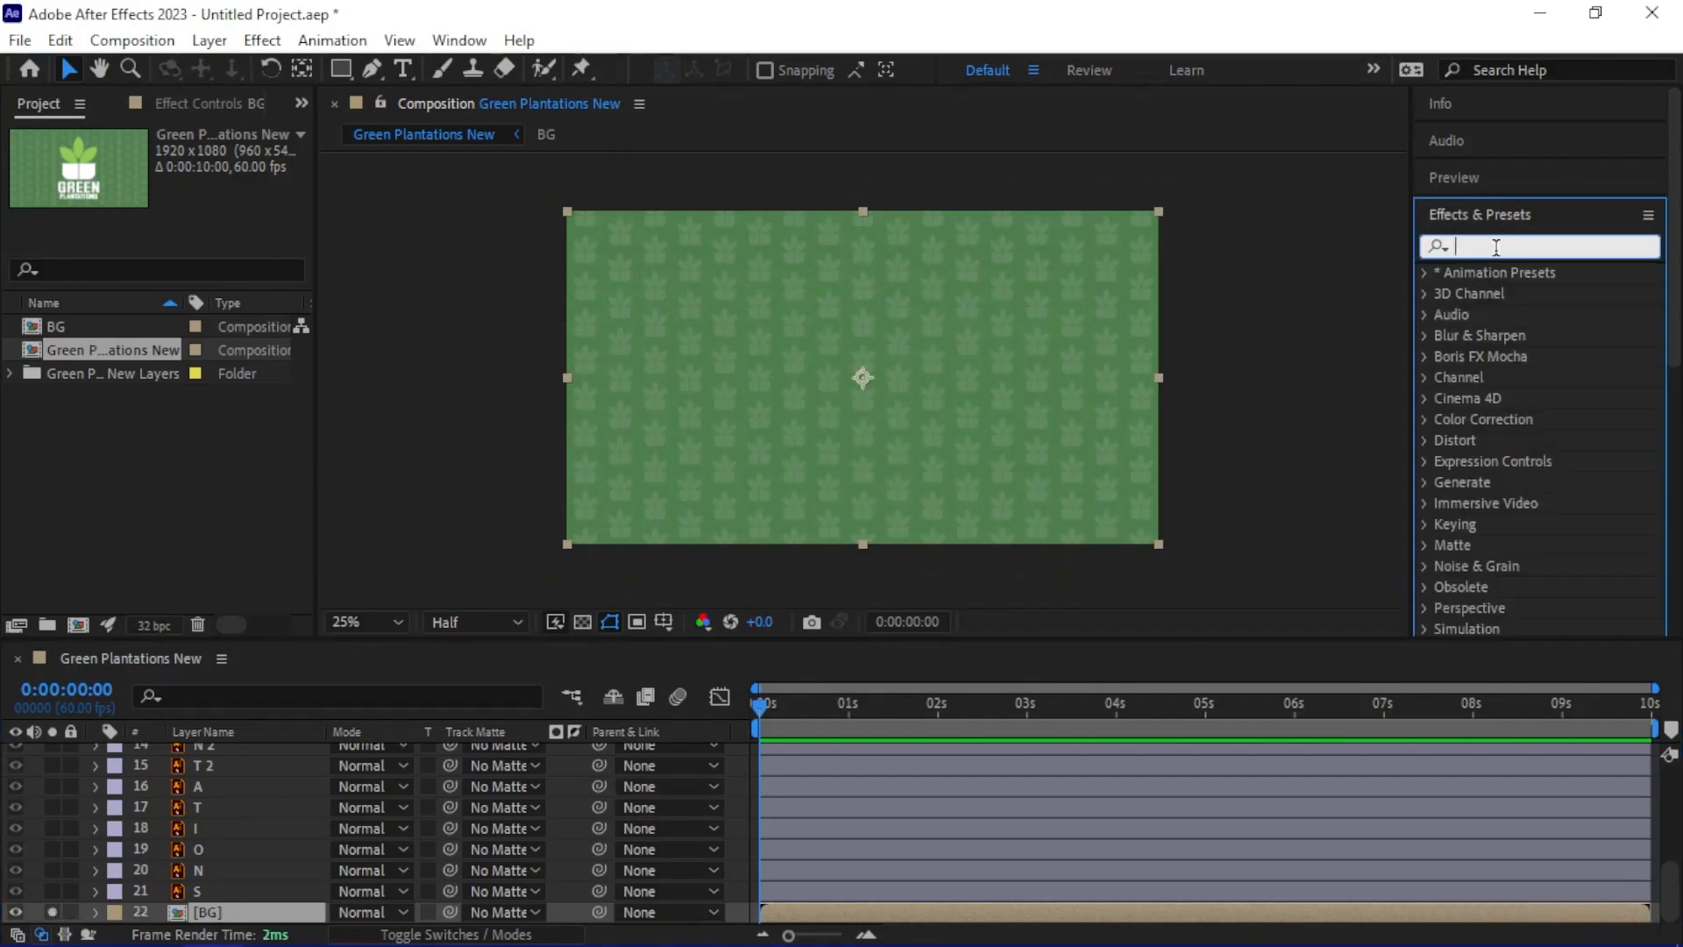
type("dial")
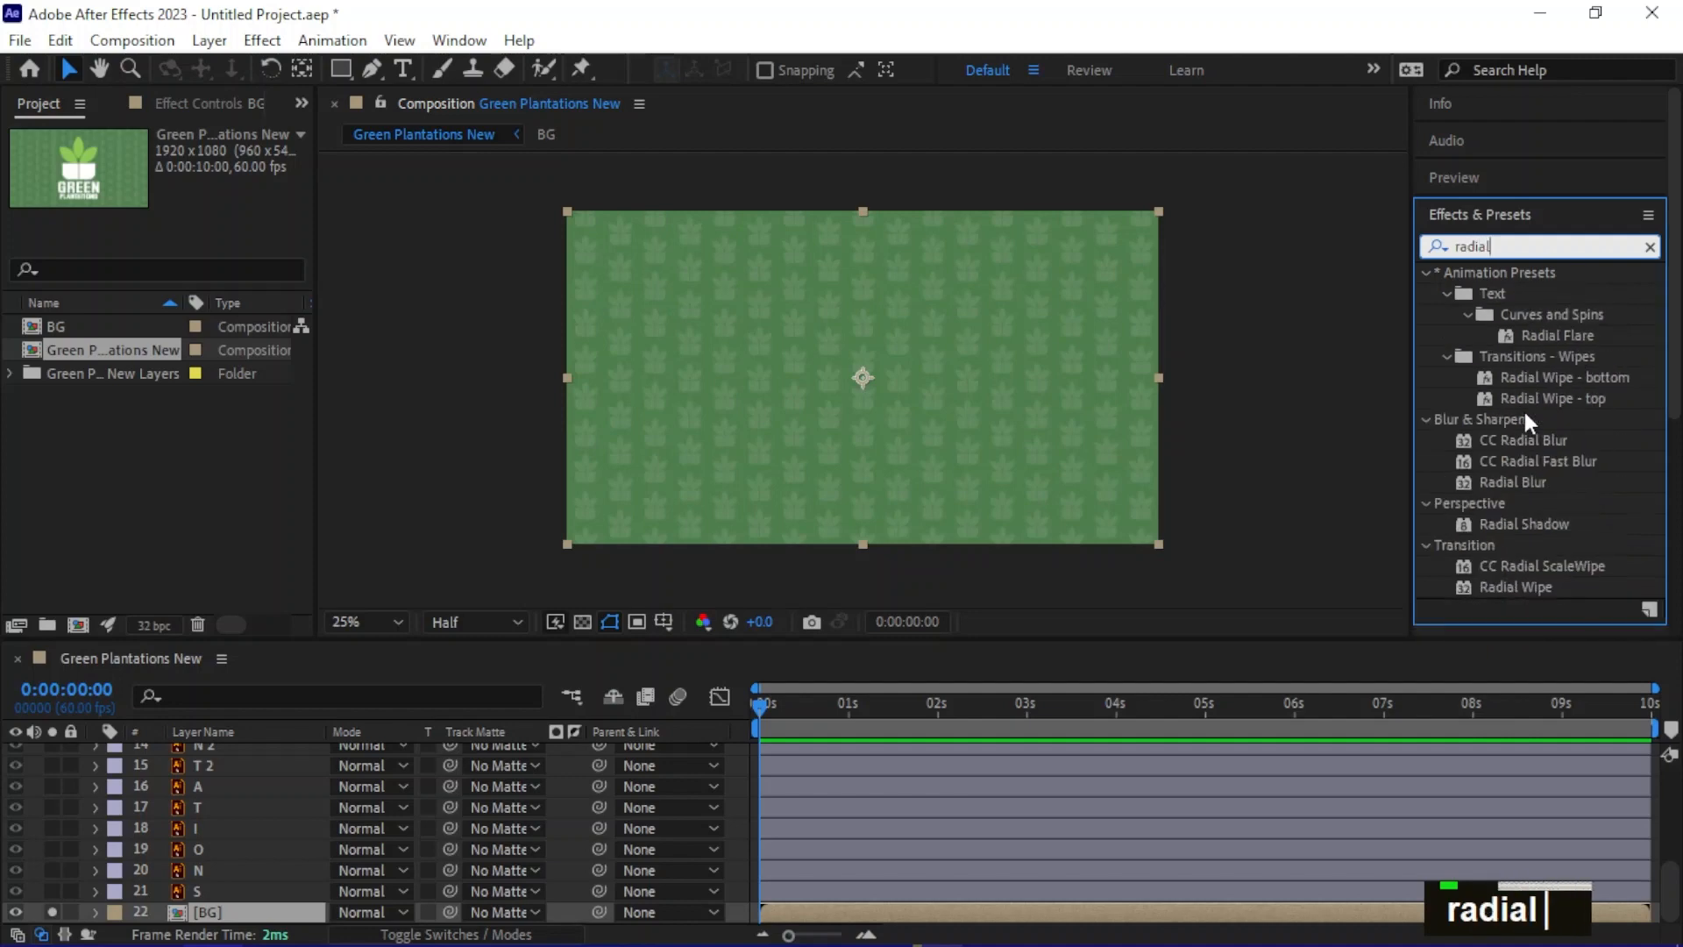
double_click(1501, 482)
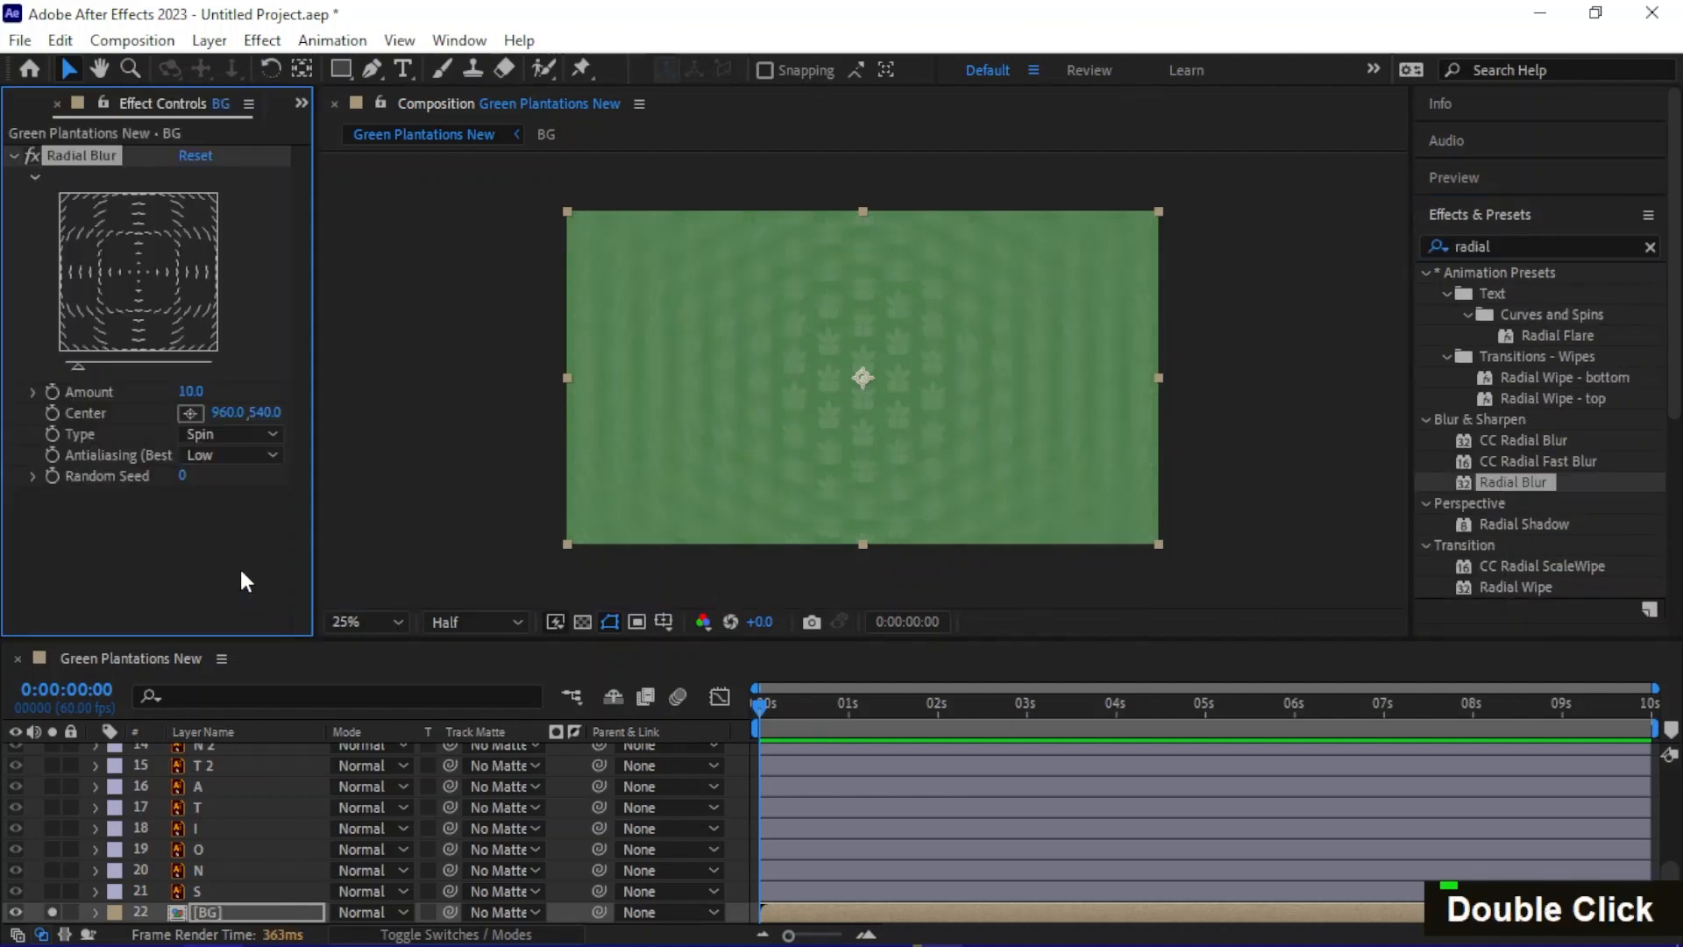
left_click(226, 436)
left_click(232, 484)
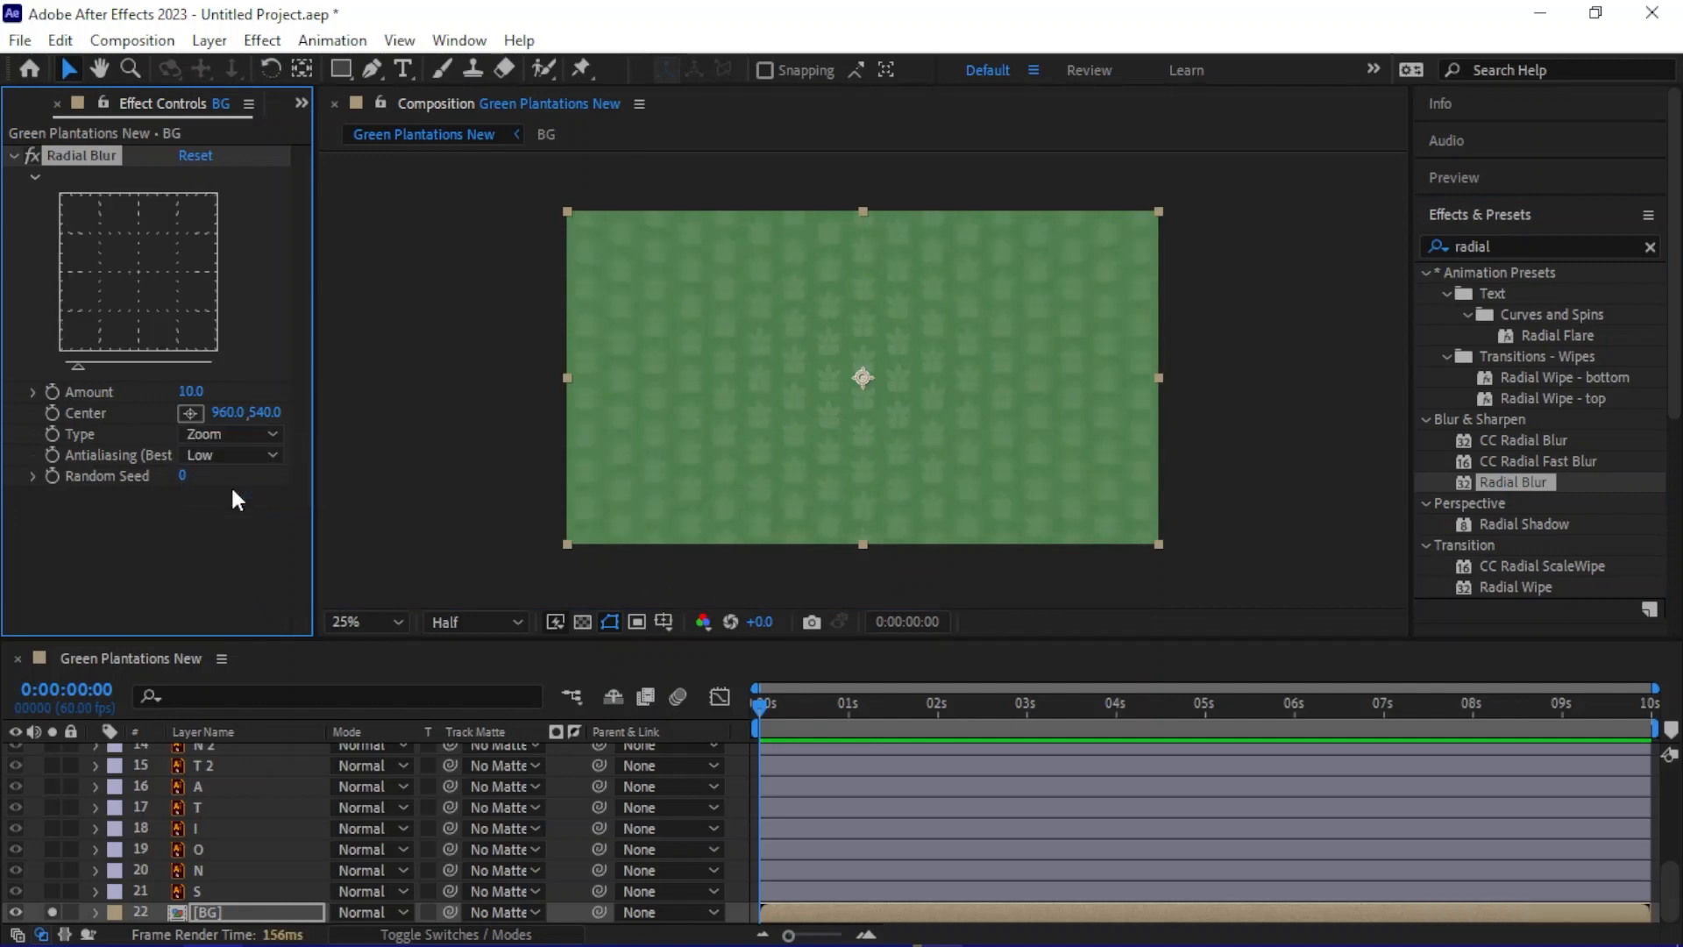
Start keyframing the Radial Blur amount on BG at 0 seconds with a value of 20
scroll(815, 791, "up", 4, "alt")
scroll(847, 812, "down", 6, "alt")
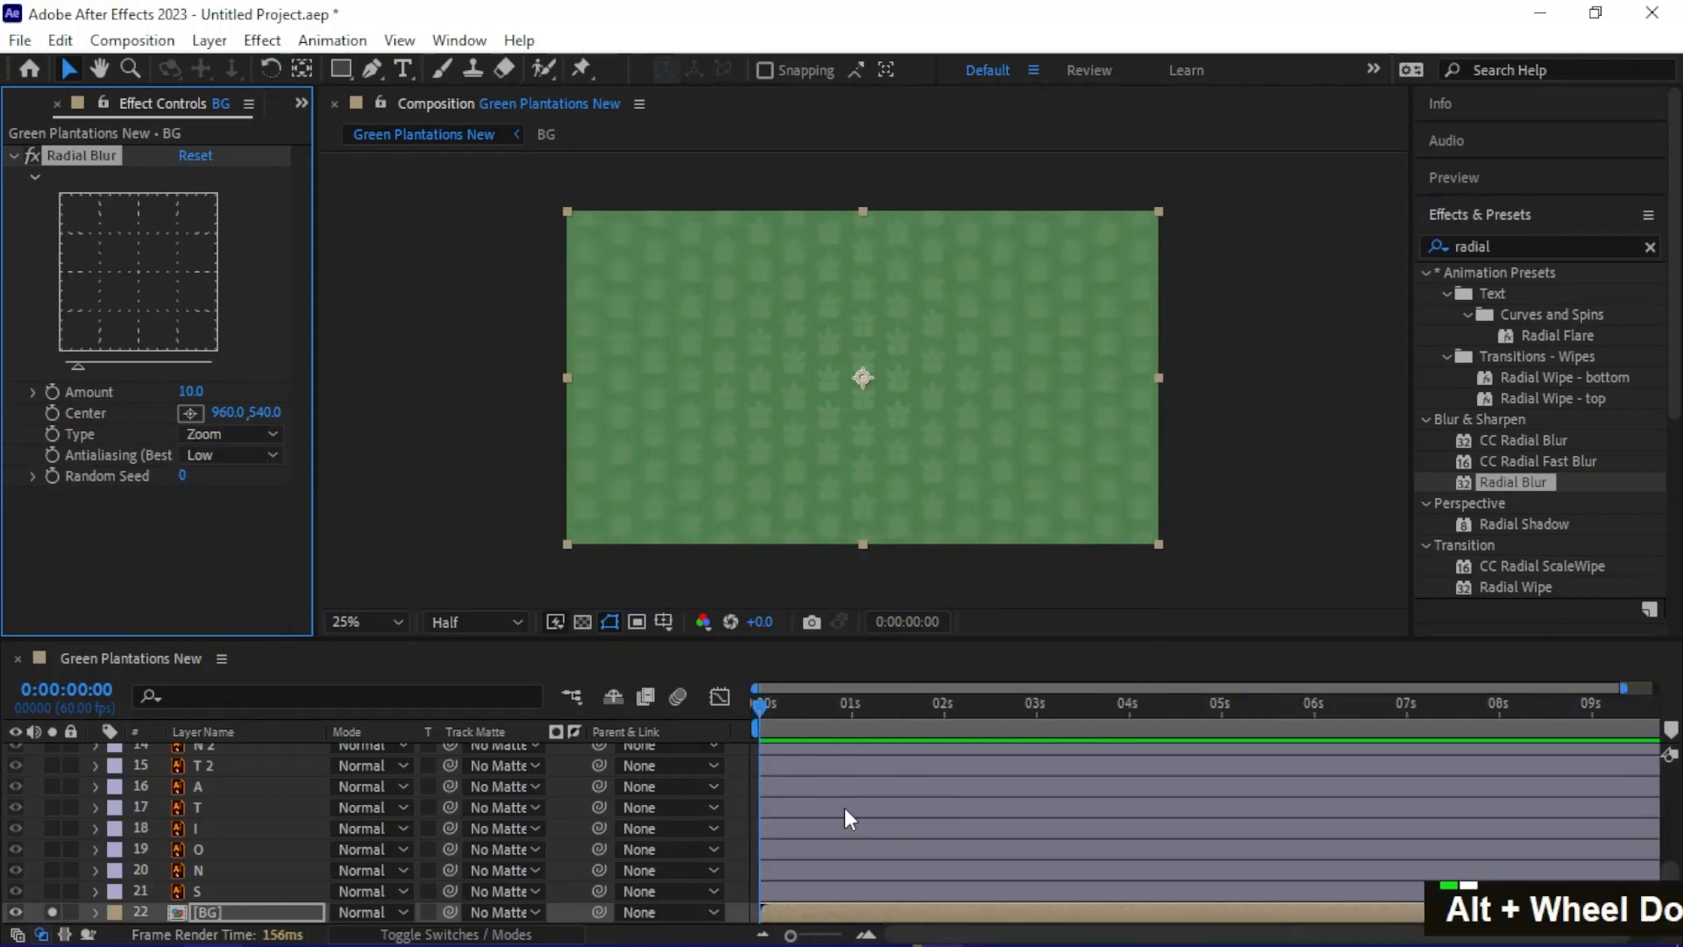
left_click(52, 391)
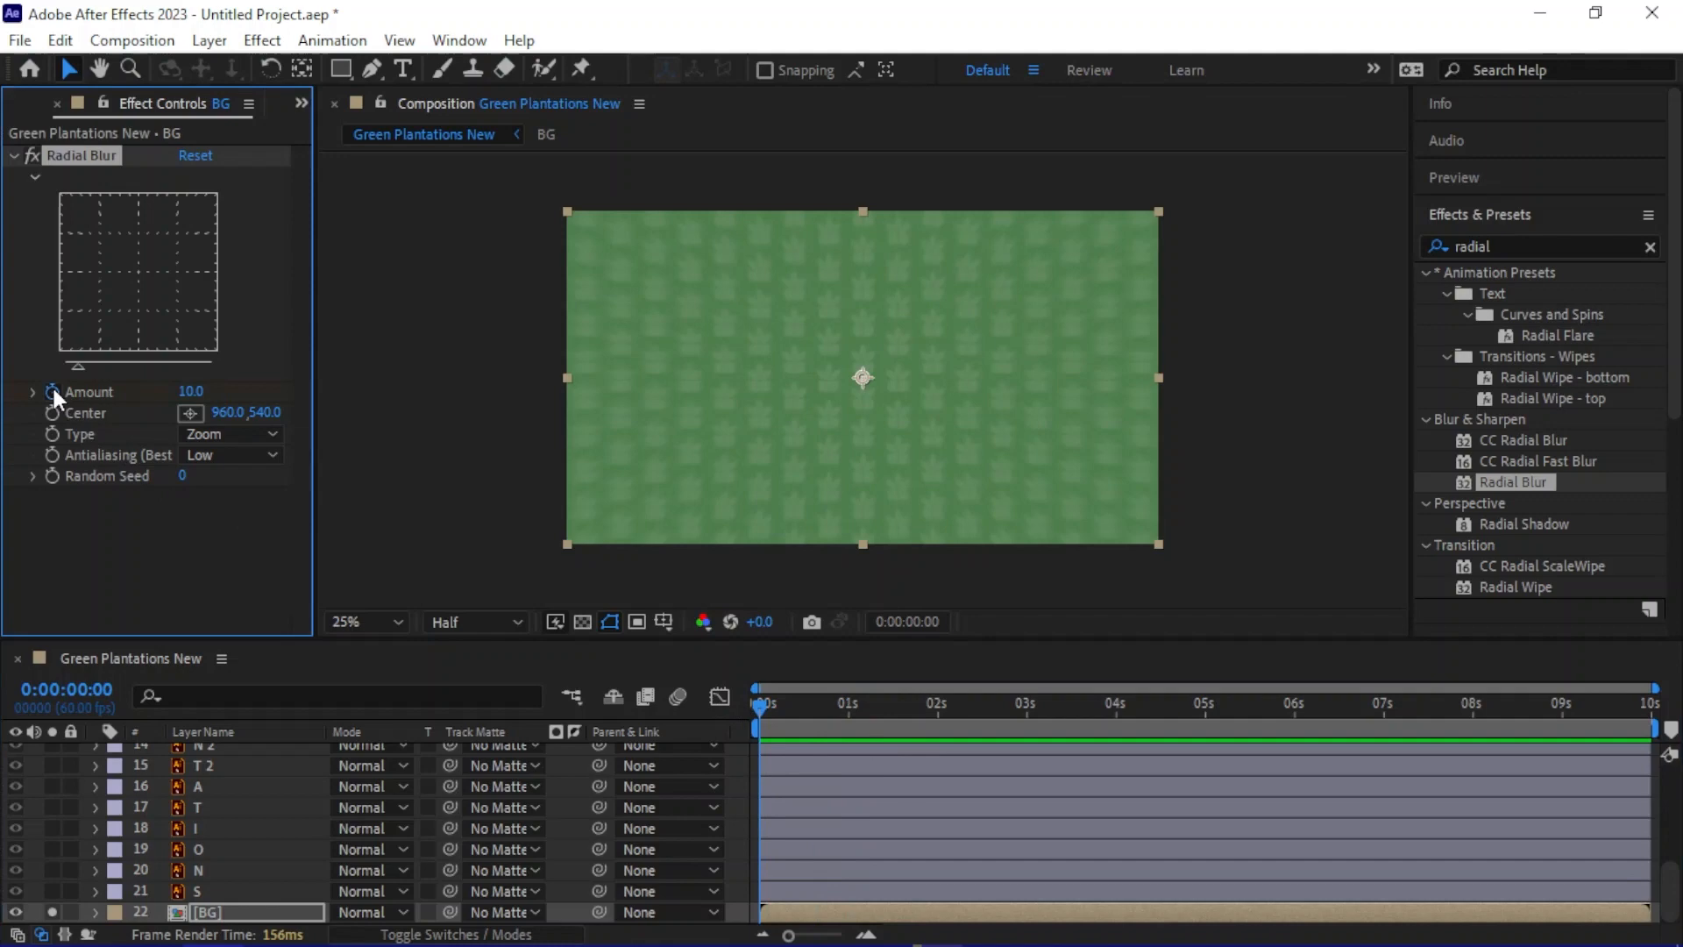
left_click(190, 391)
type("20")
key("Return")
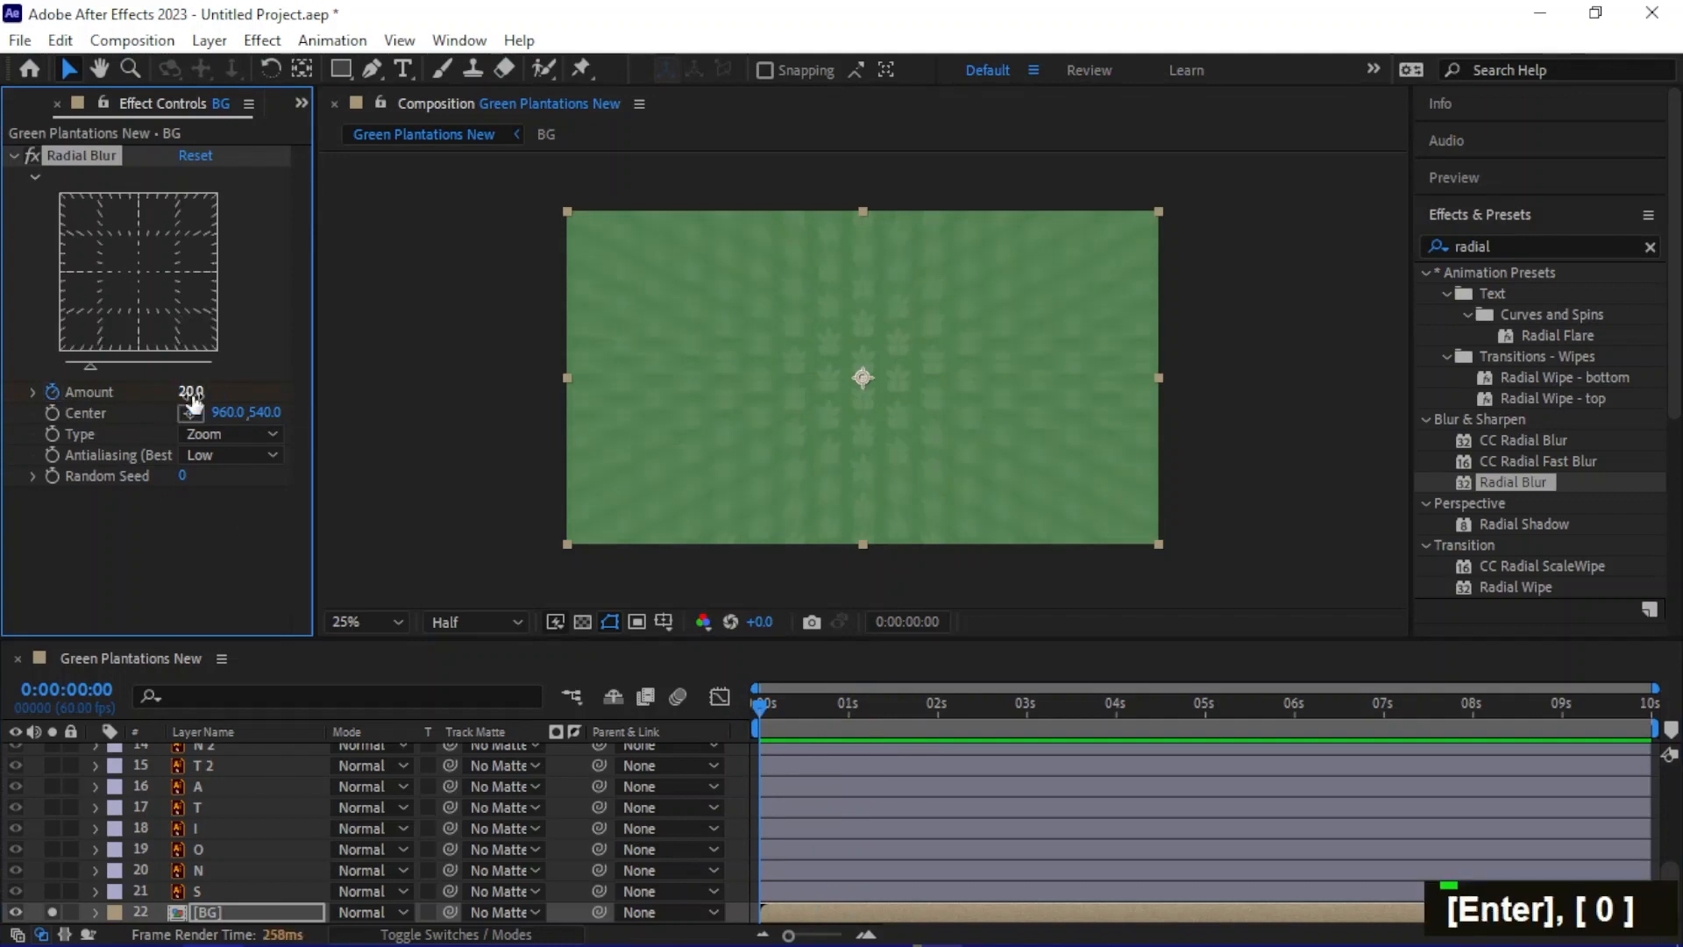
Add a keyframe at 1 second that sets the Radial Blur amount on BG to 0
left_click(849, 712)
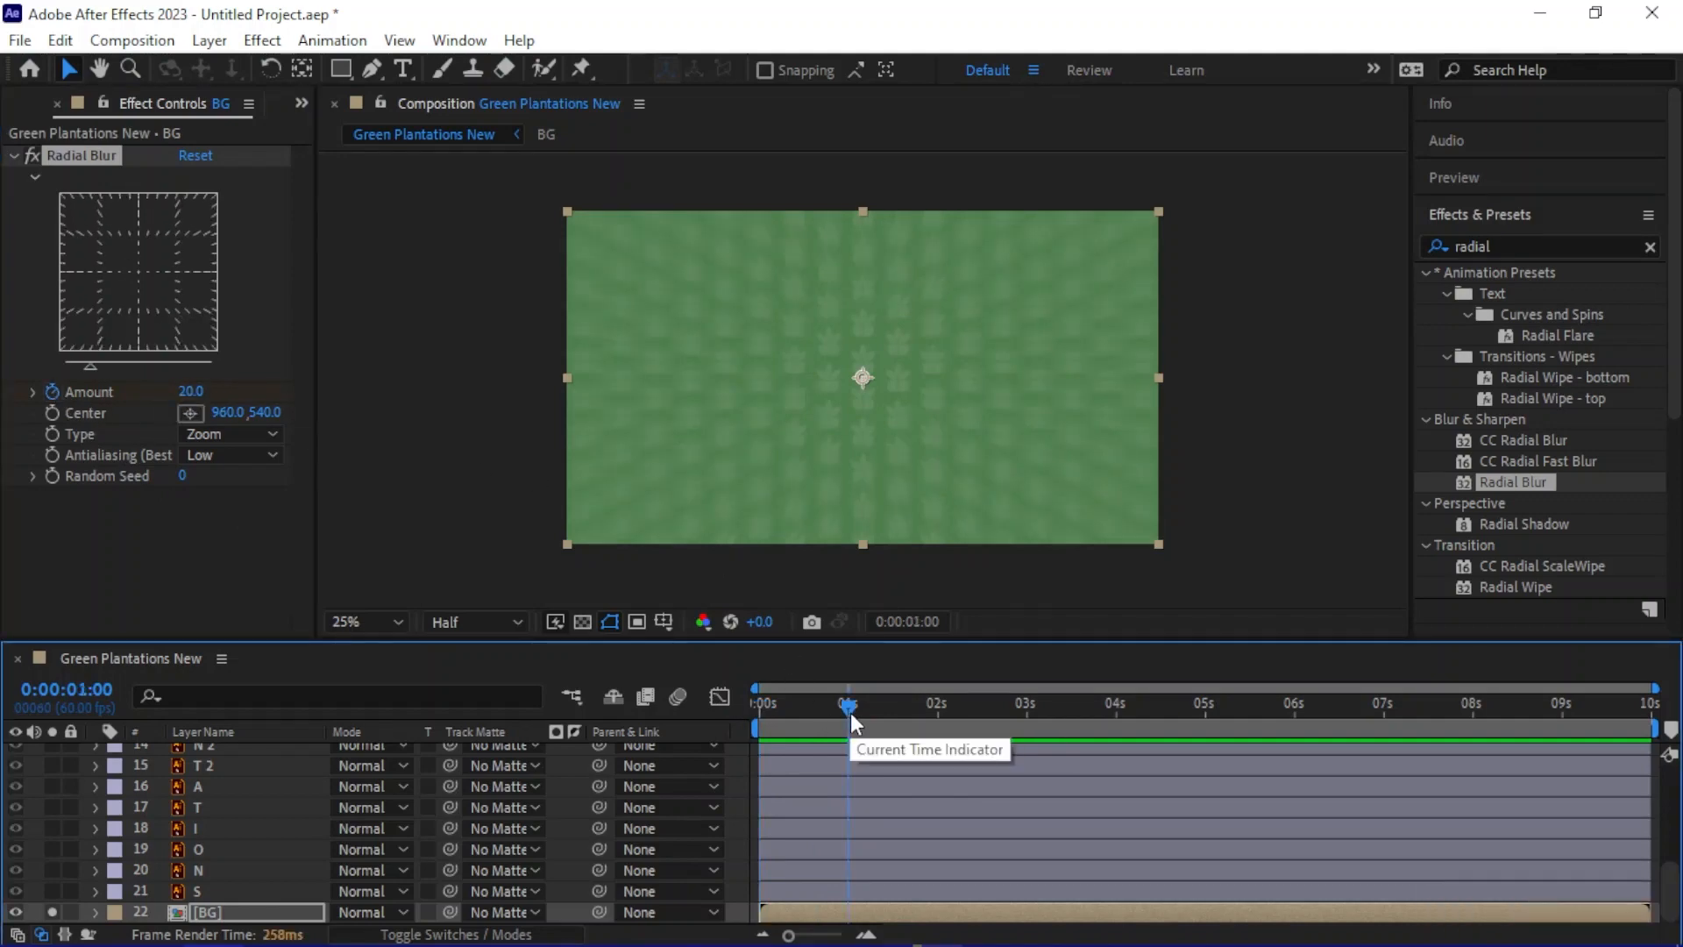
left_click(192, 391)
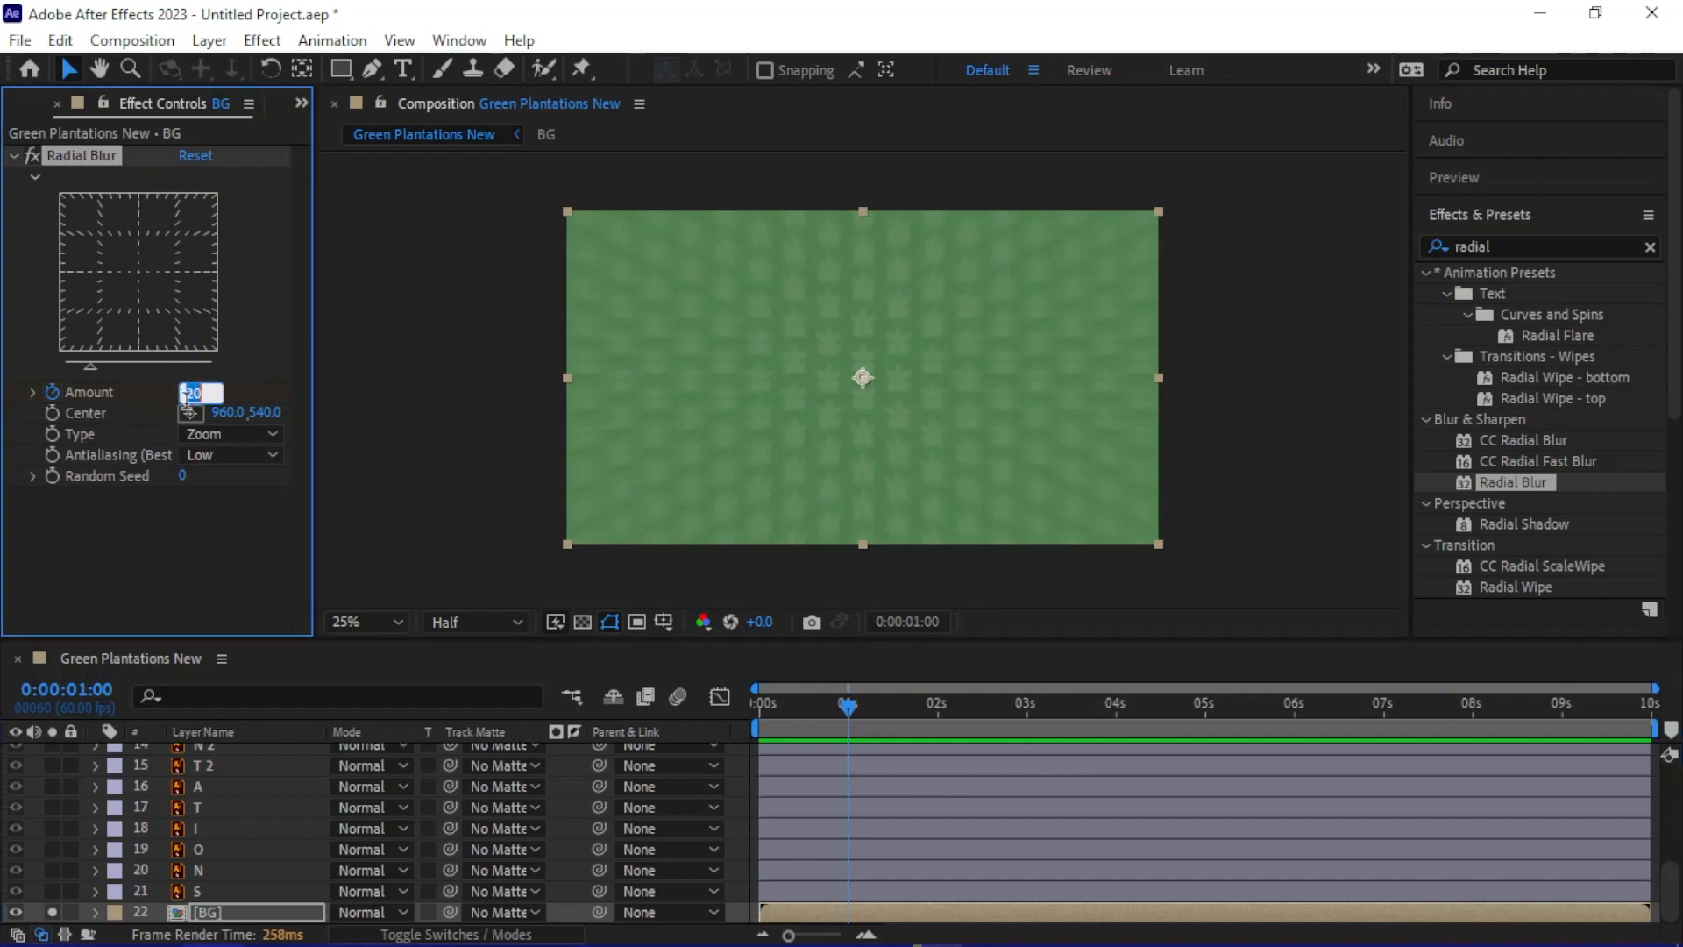
type("0")
key("Return")
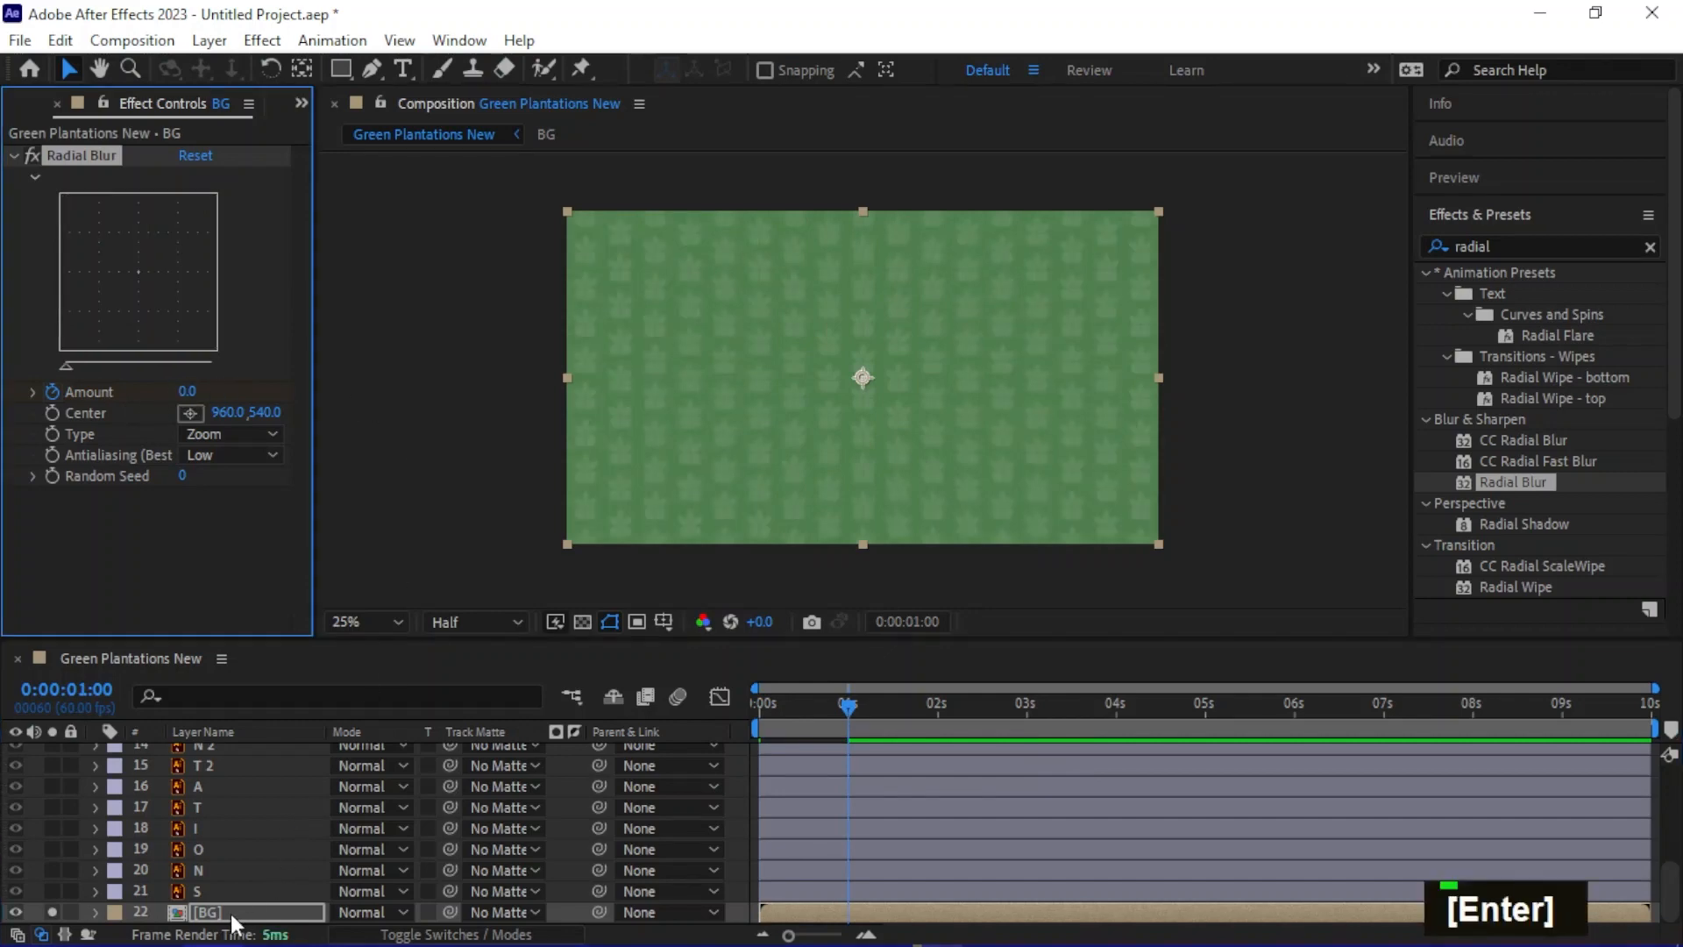
Keyframe the BG layer's Scale from 150% at 0 seconds to 100% at 1 second
left_click(219, 908)
key("s")
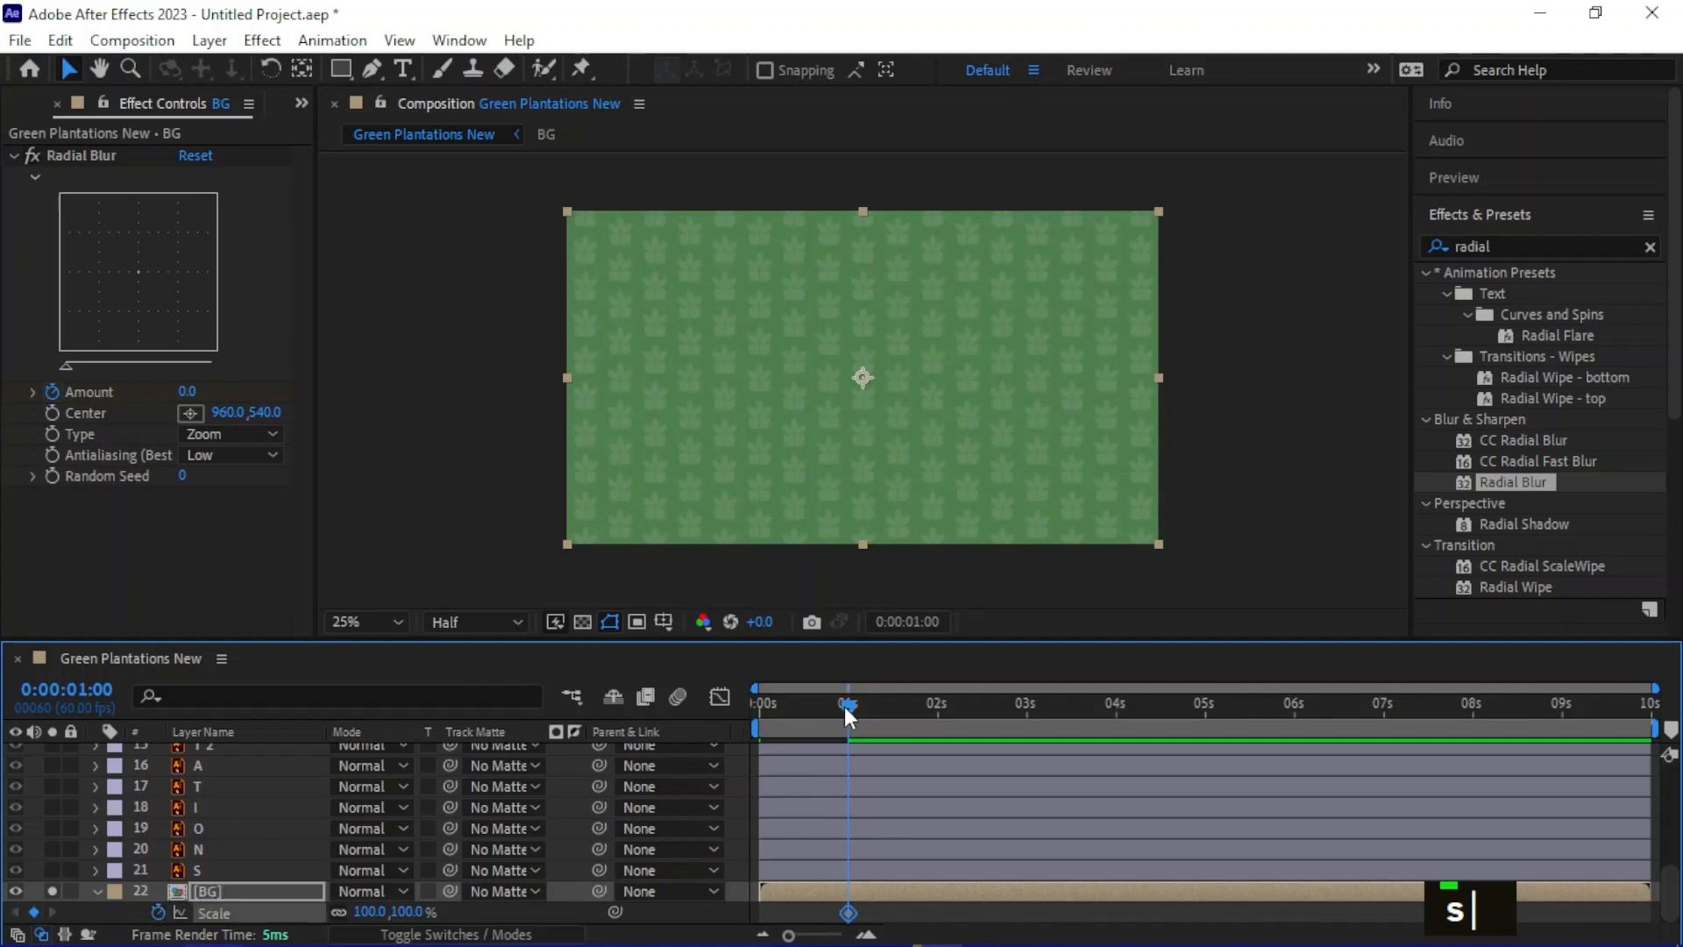
left_click_drag(844, 707, 738, 694)
left_click(370, 912)
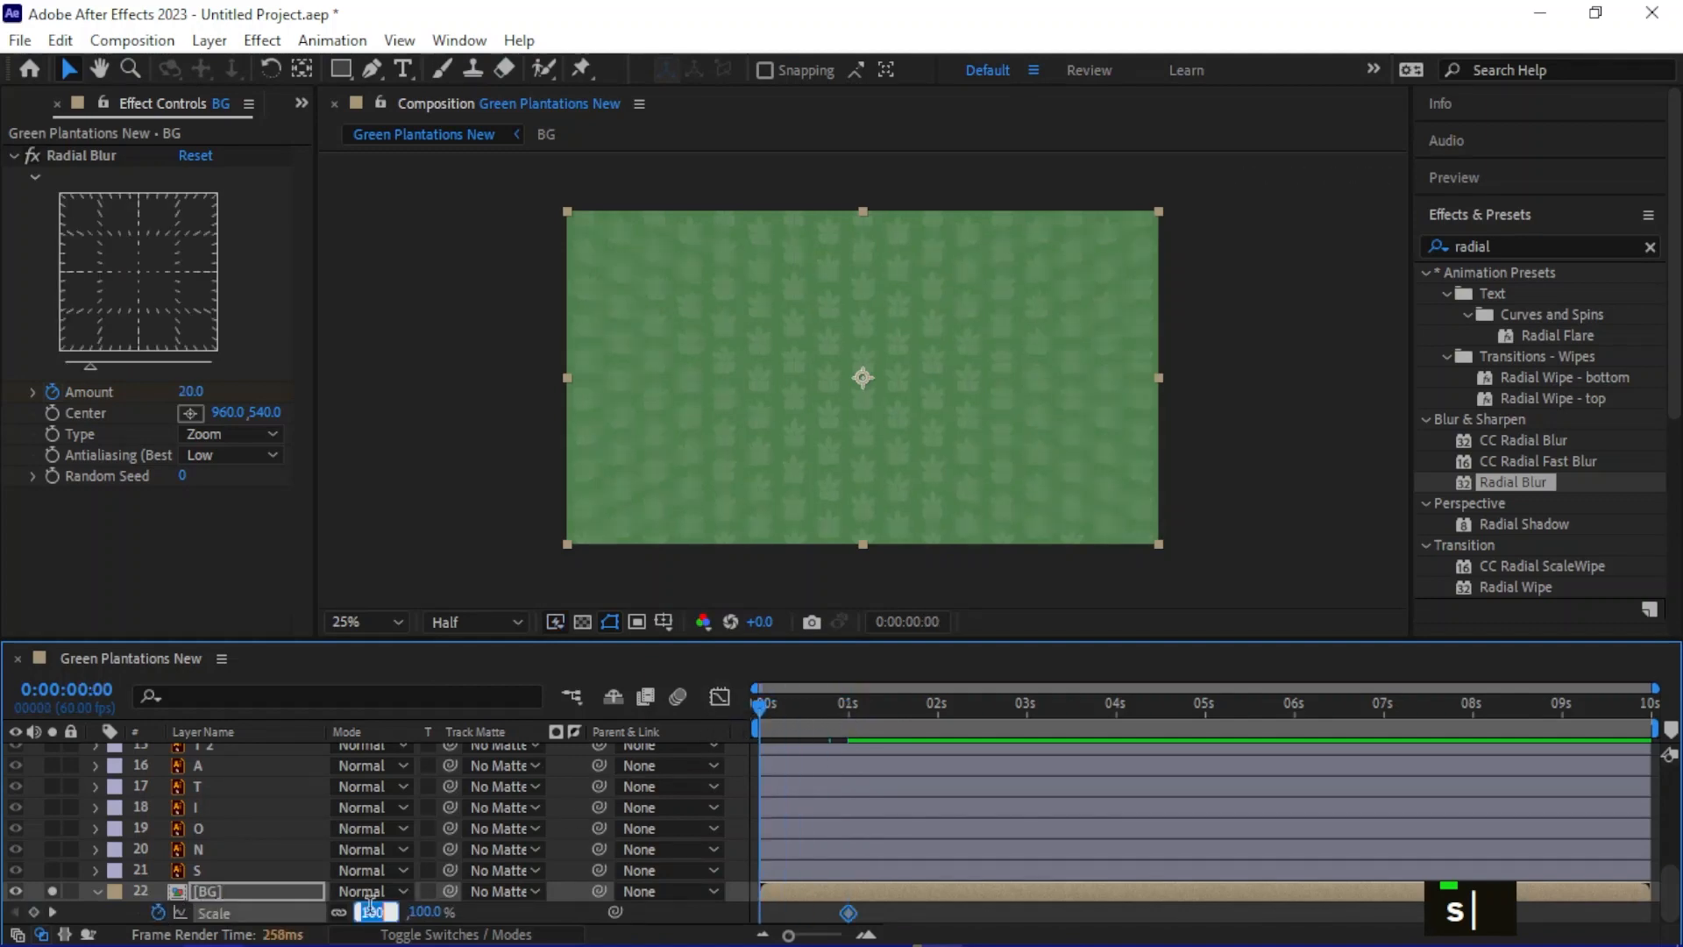
type("150")
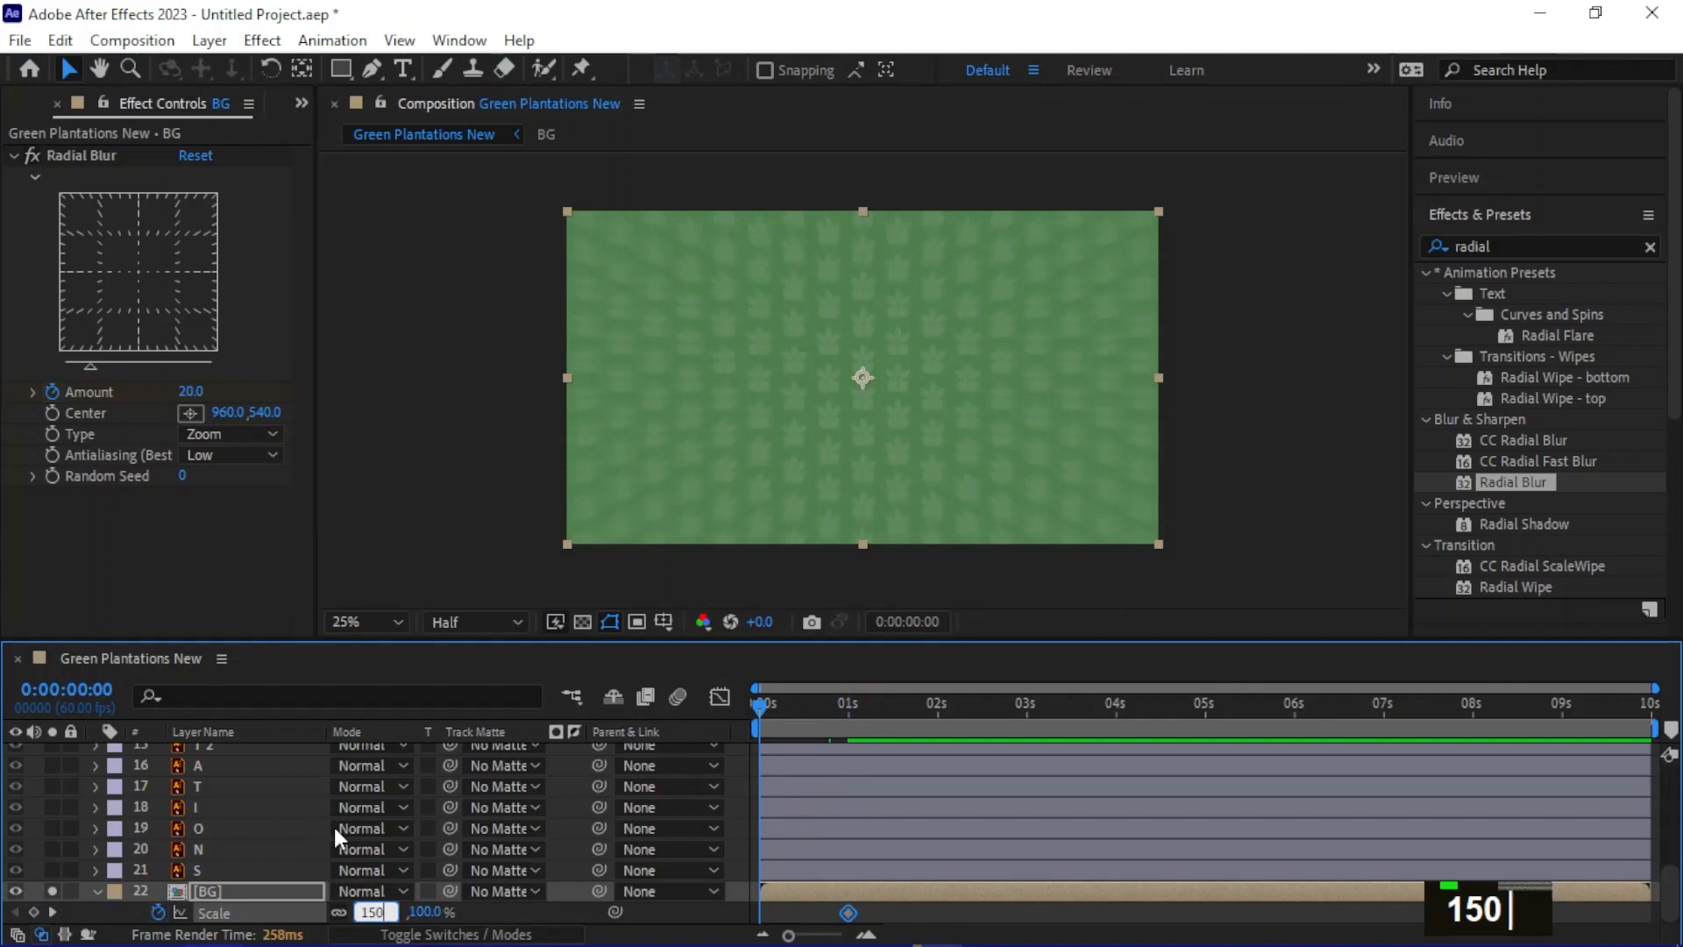
key("Return")
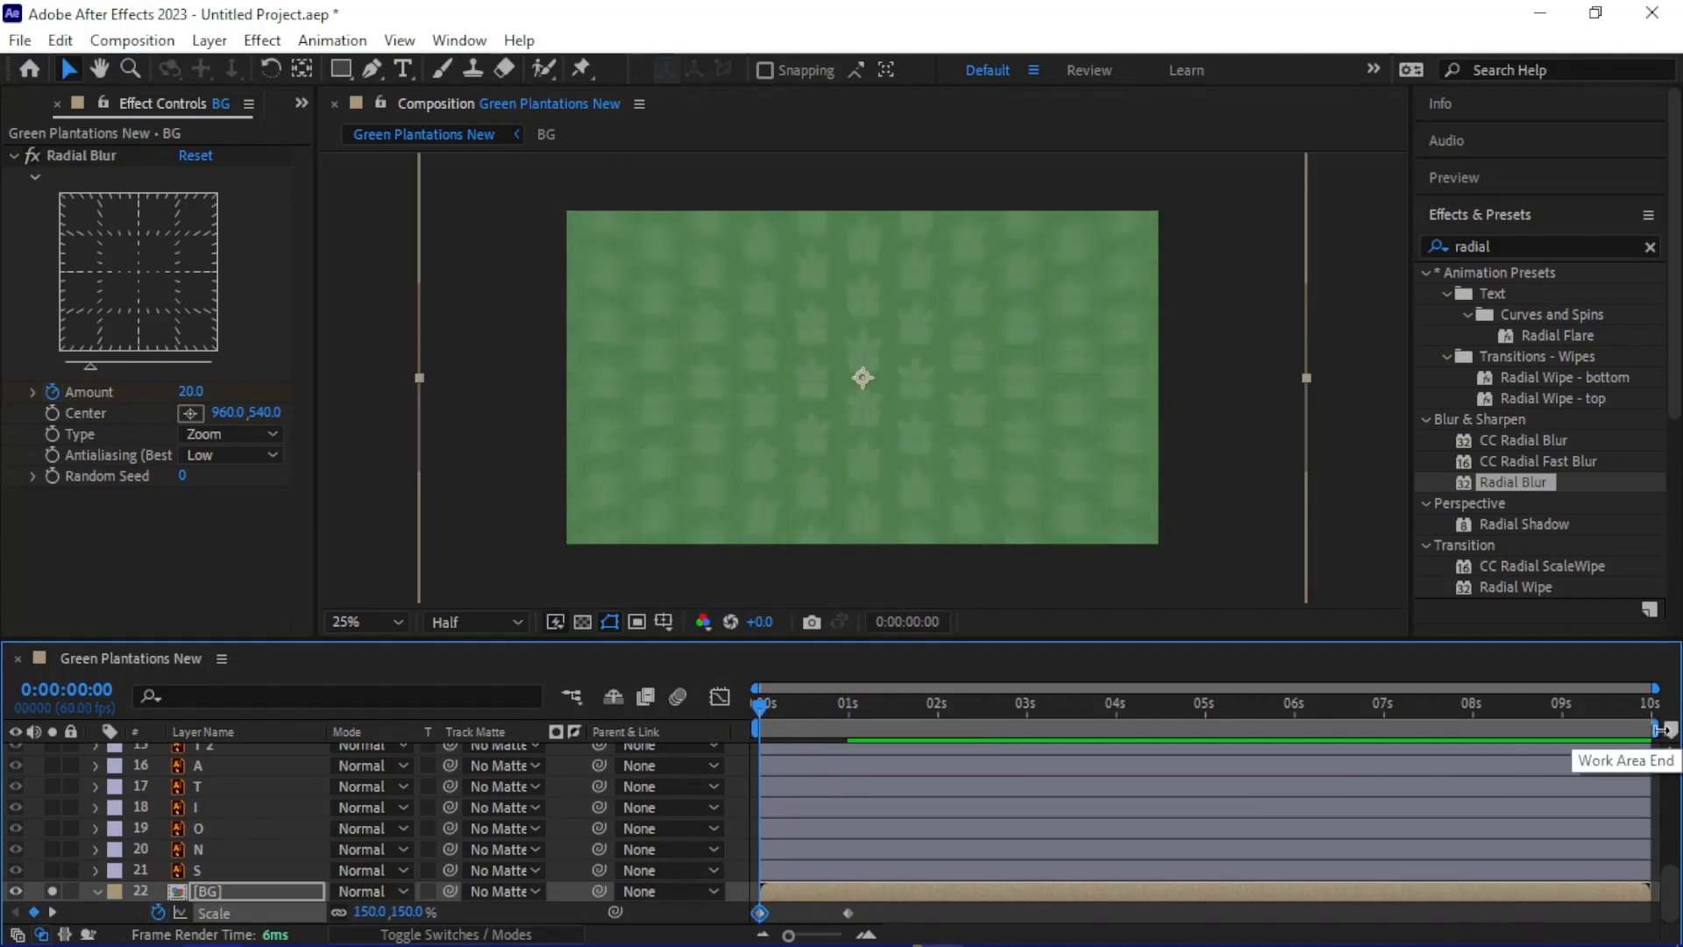
Shorten the work area to end just before 1.5 seconds and preview the BG zoom-out
left_click_drag(1654, 728, 884, 727)
key("space")
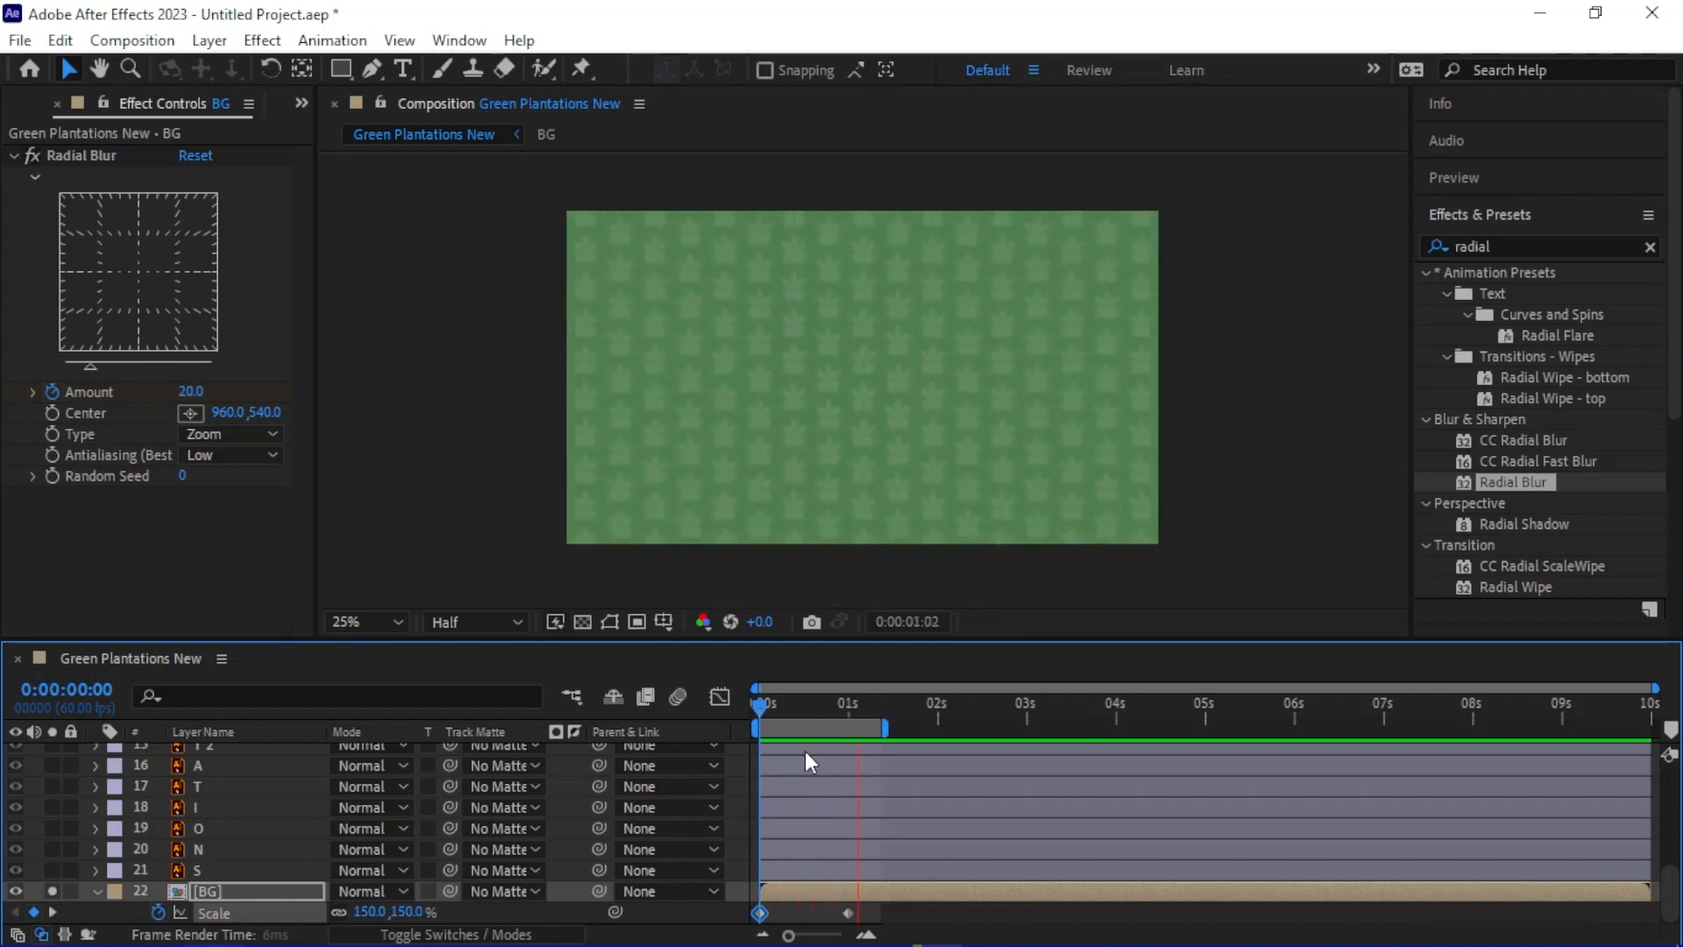
key("space")
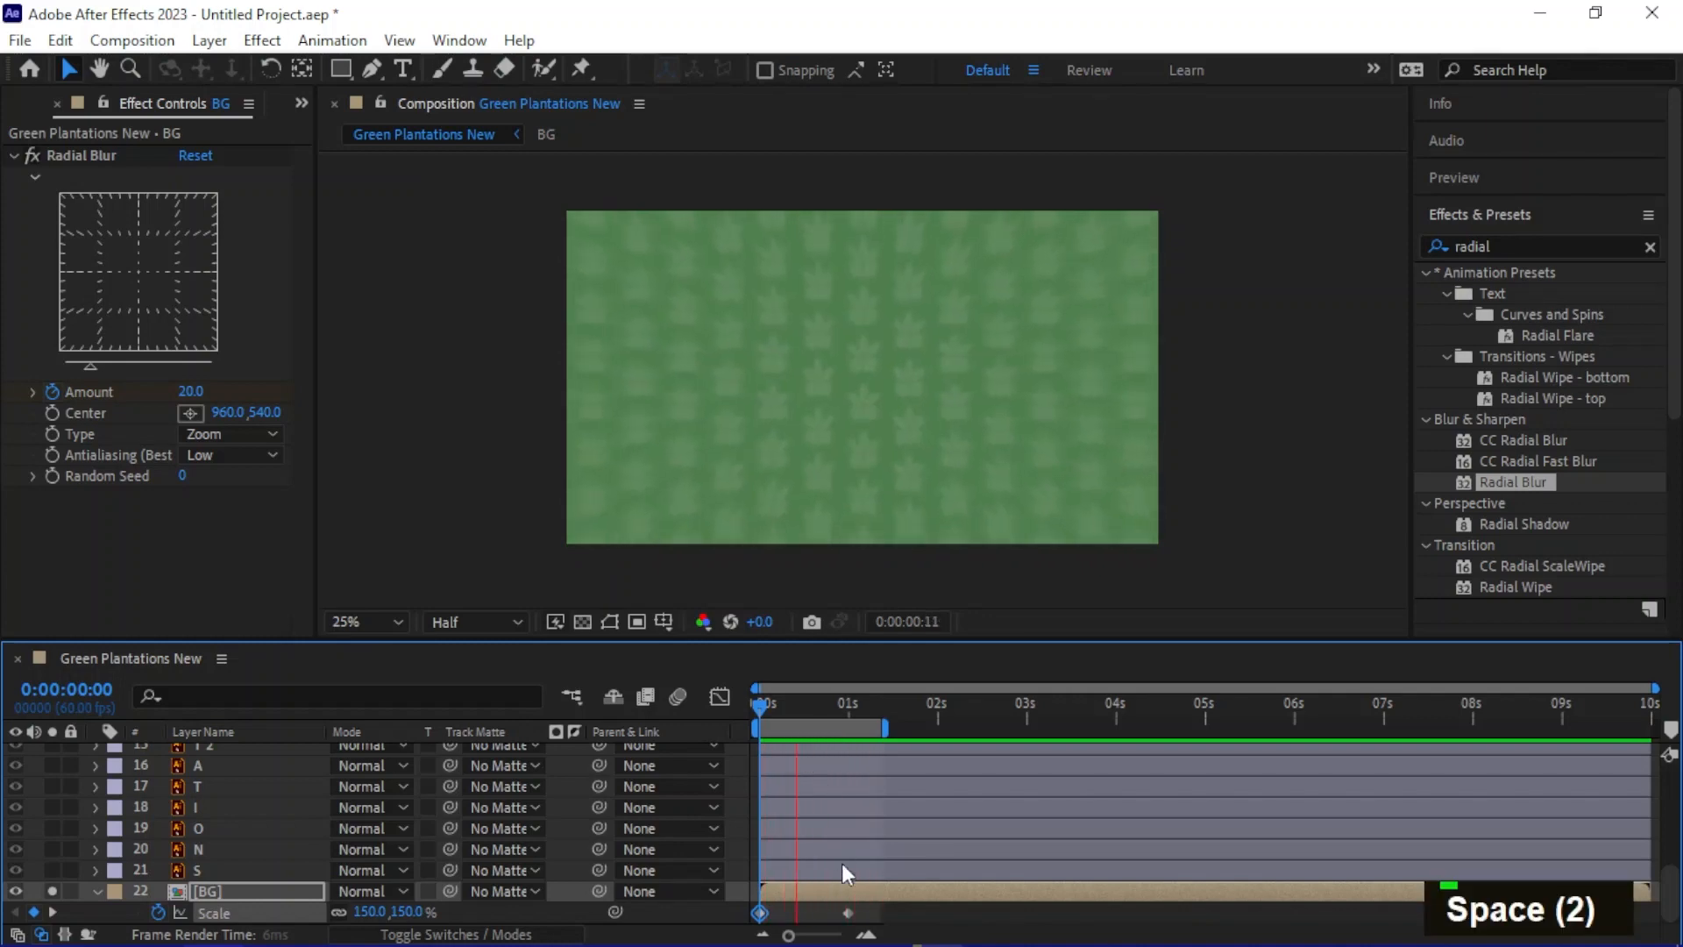
Apply Easy Ease to both BG Scale keyframes, with the speed graph shaped into a sharp peak between them, and preview the animation
left_click_drag(863, 913, 753, 917)
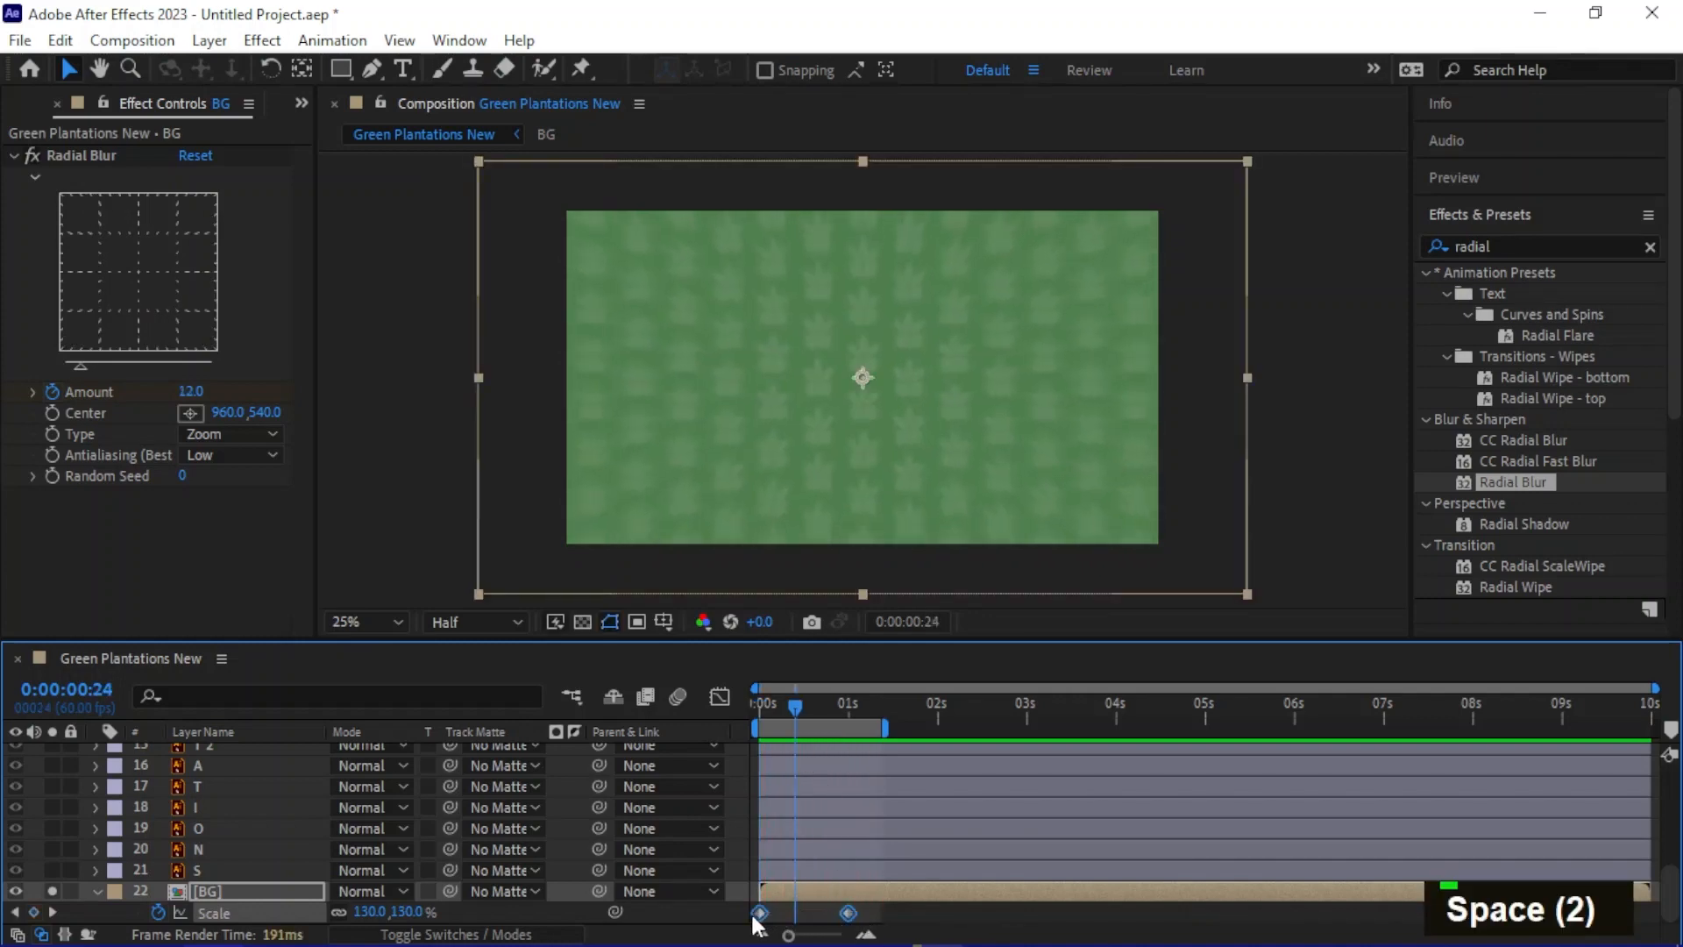
key("F9")
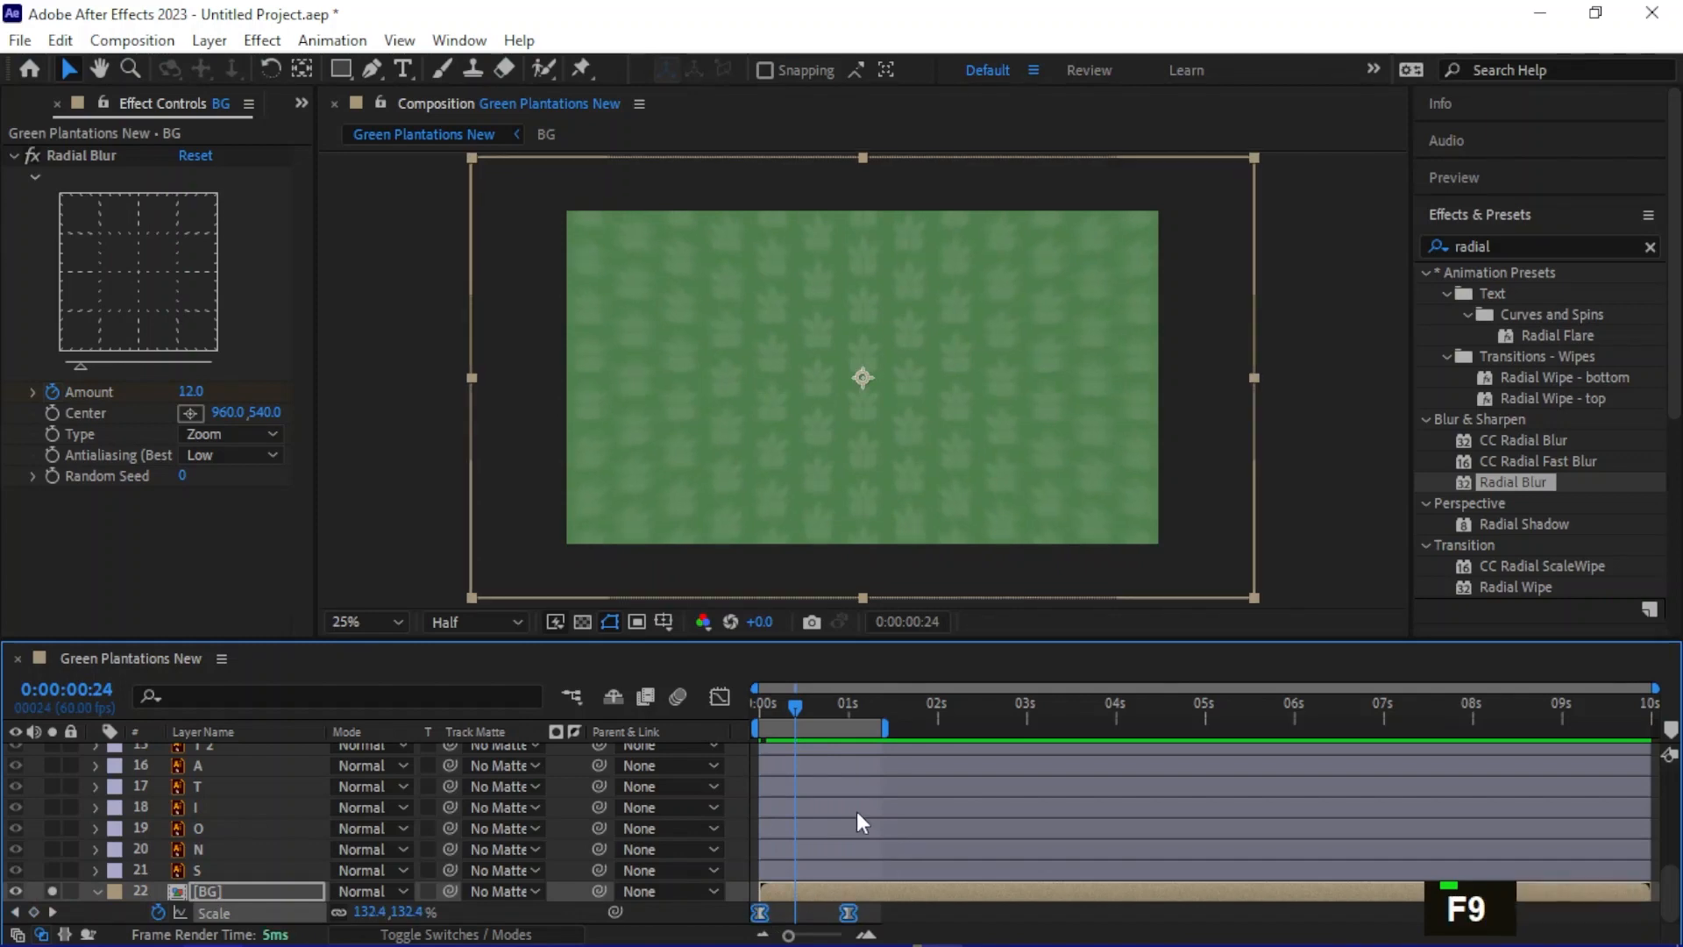
left_click(723, 699)
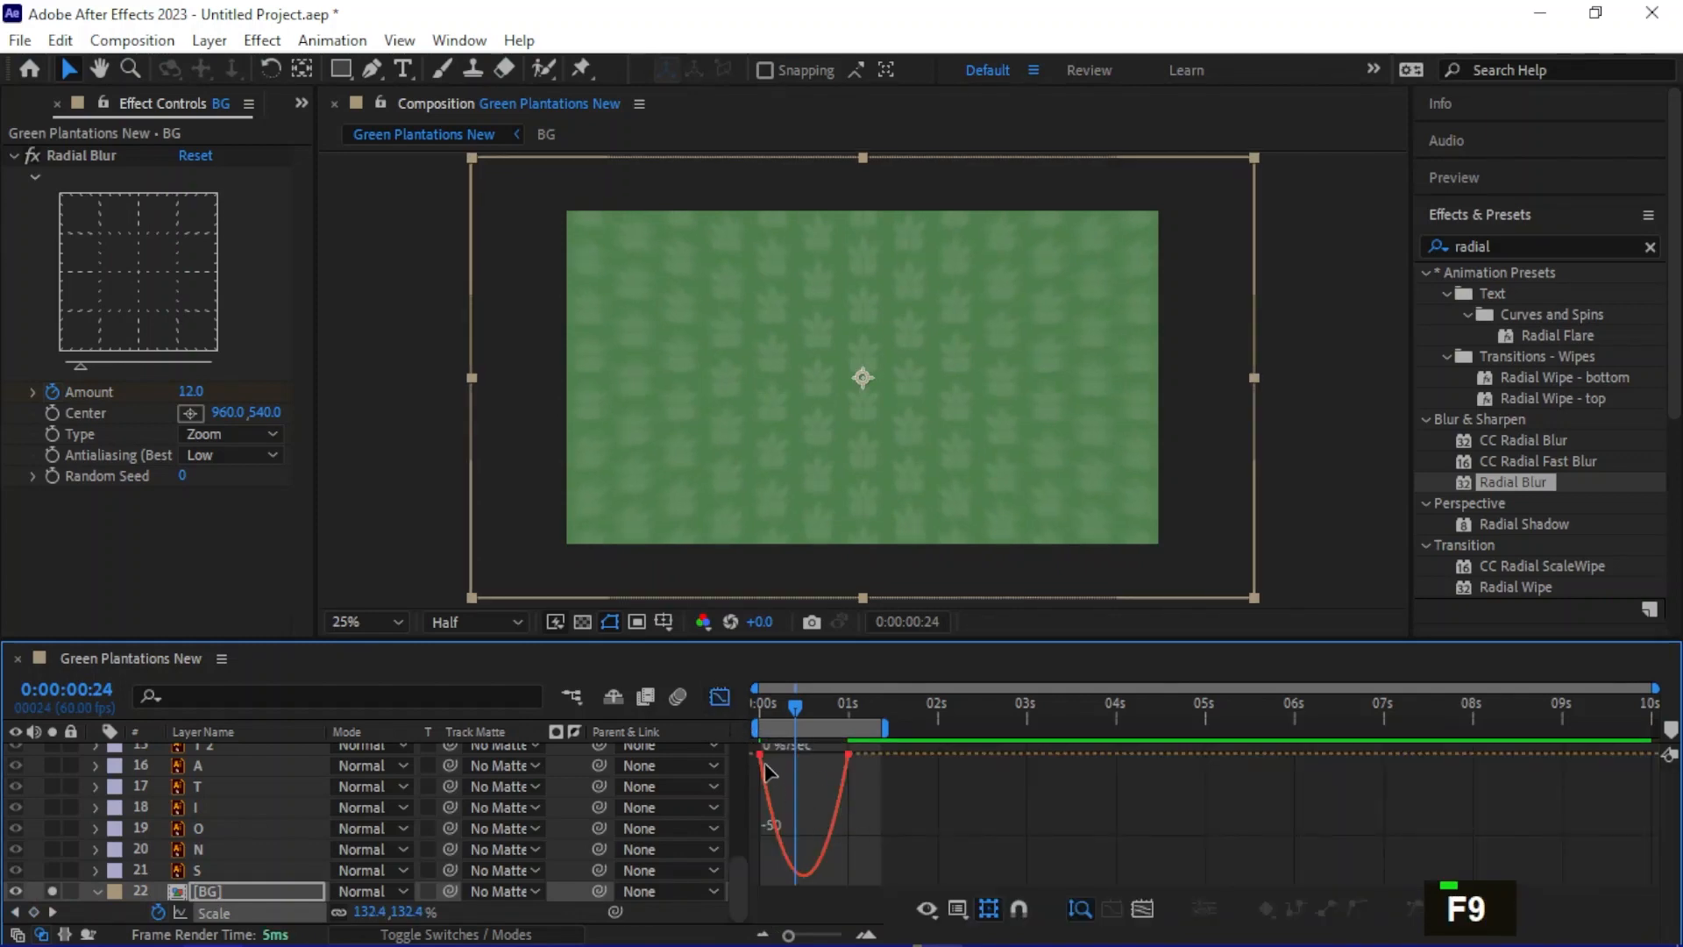
scroll(772, 761, "up", 3, "alt")
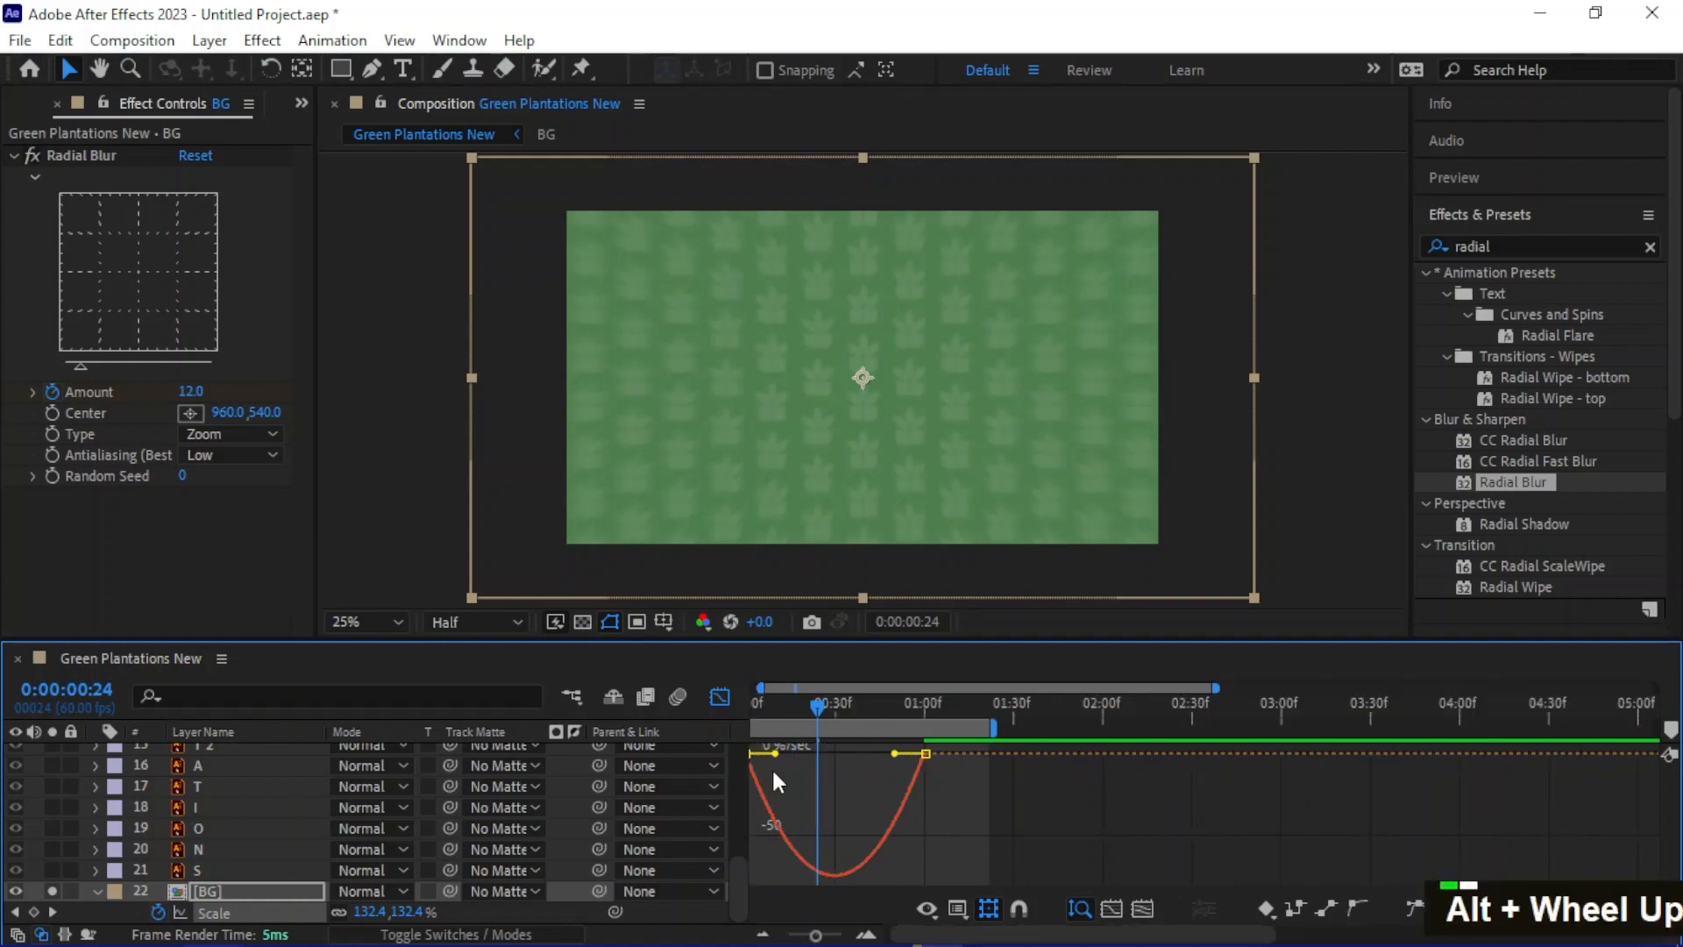
left_click_drag(778, 759, 871, 755)
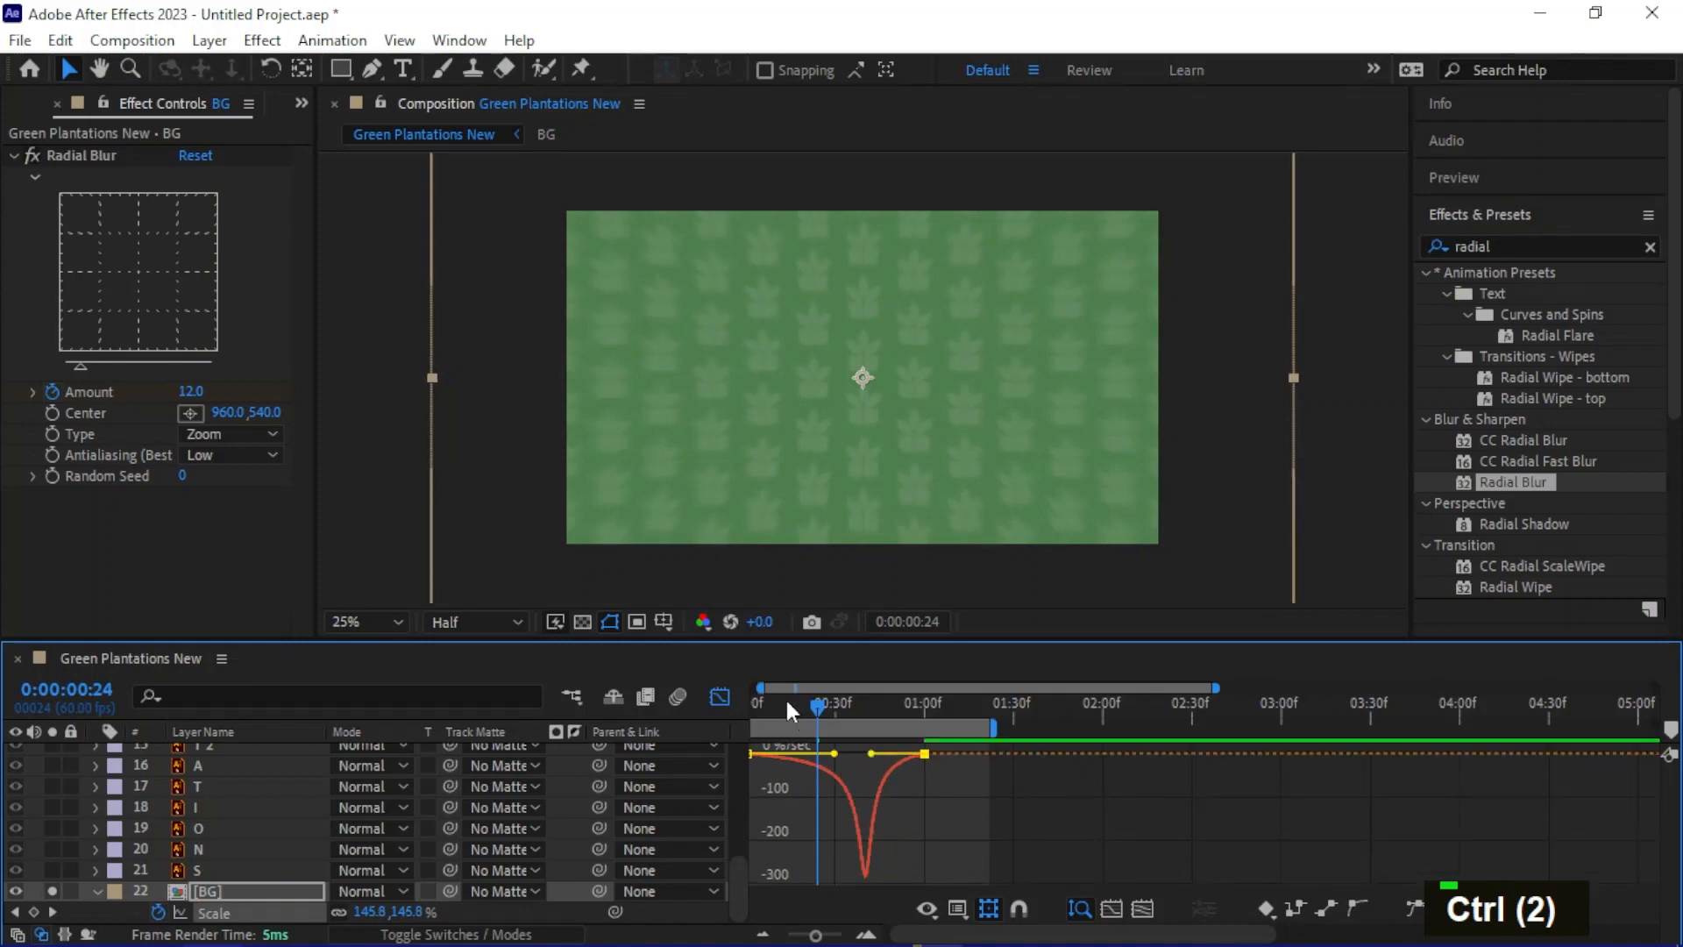
left_click(719, 697)
left_click_drag(812, 710, 702, 692)
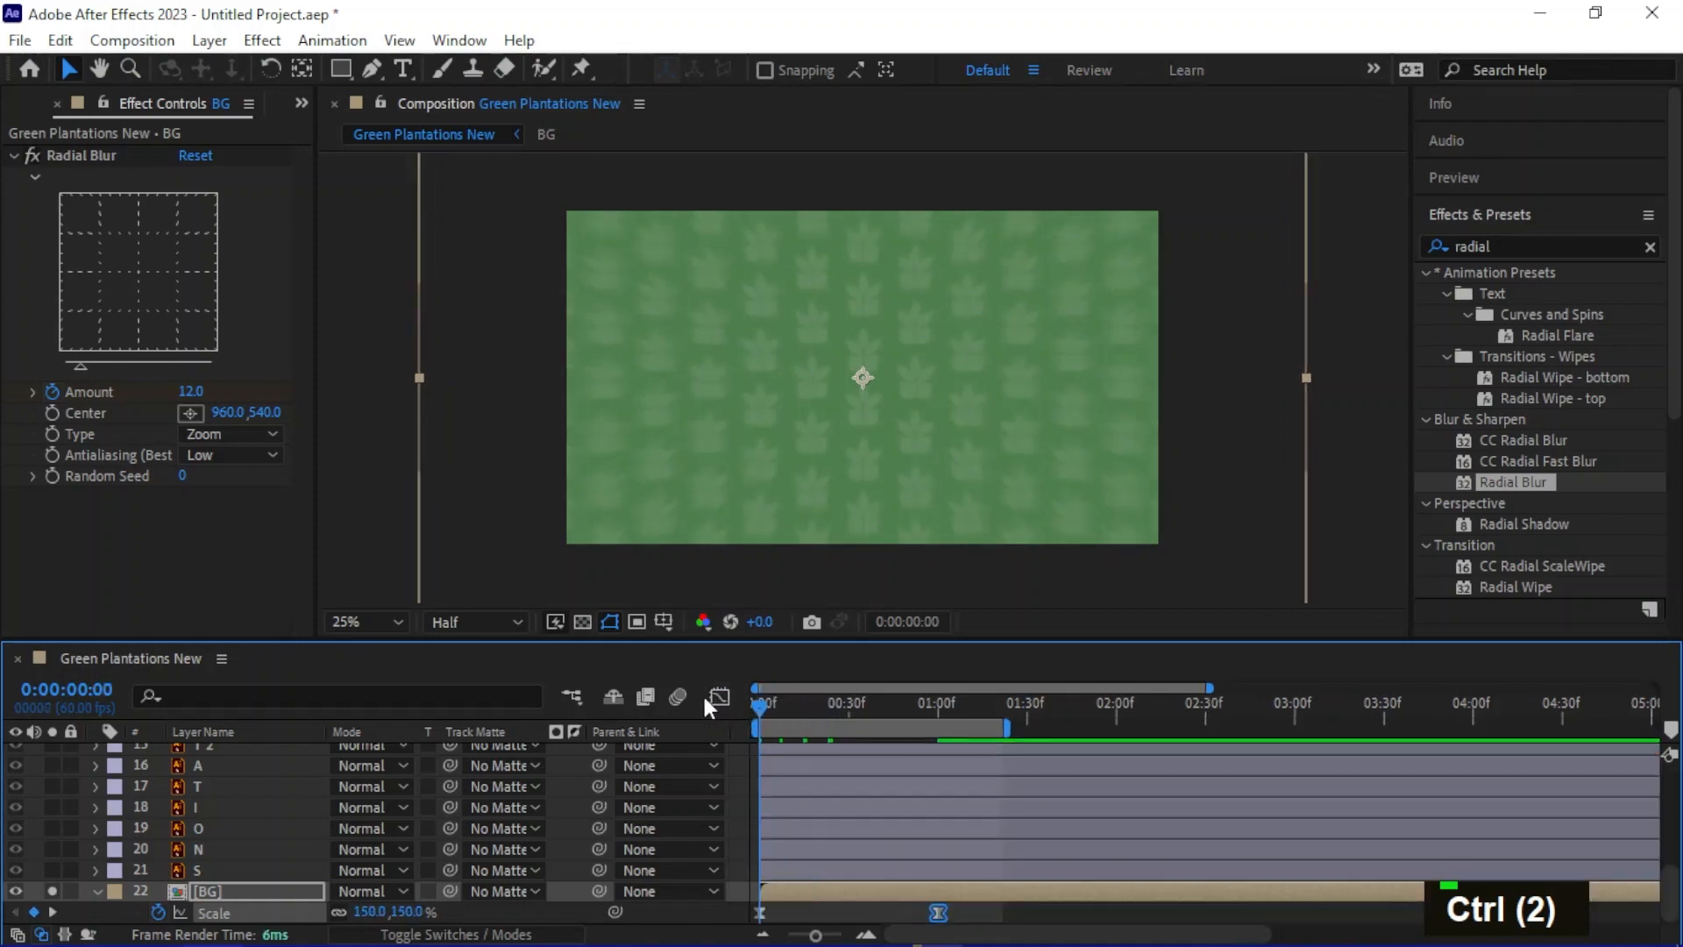
key("space")
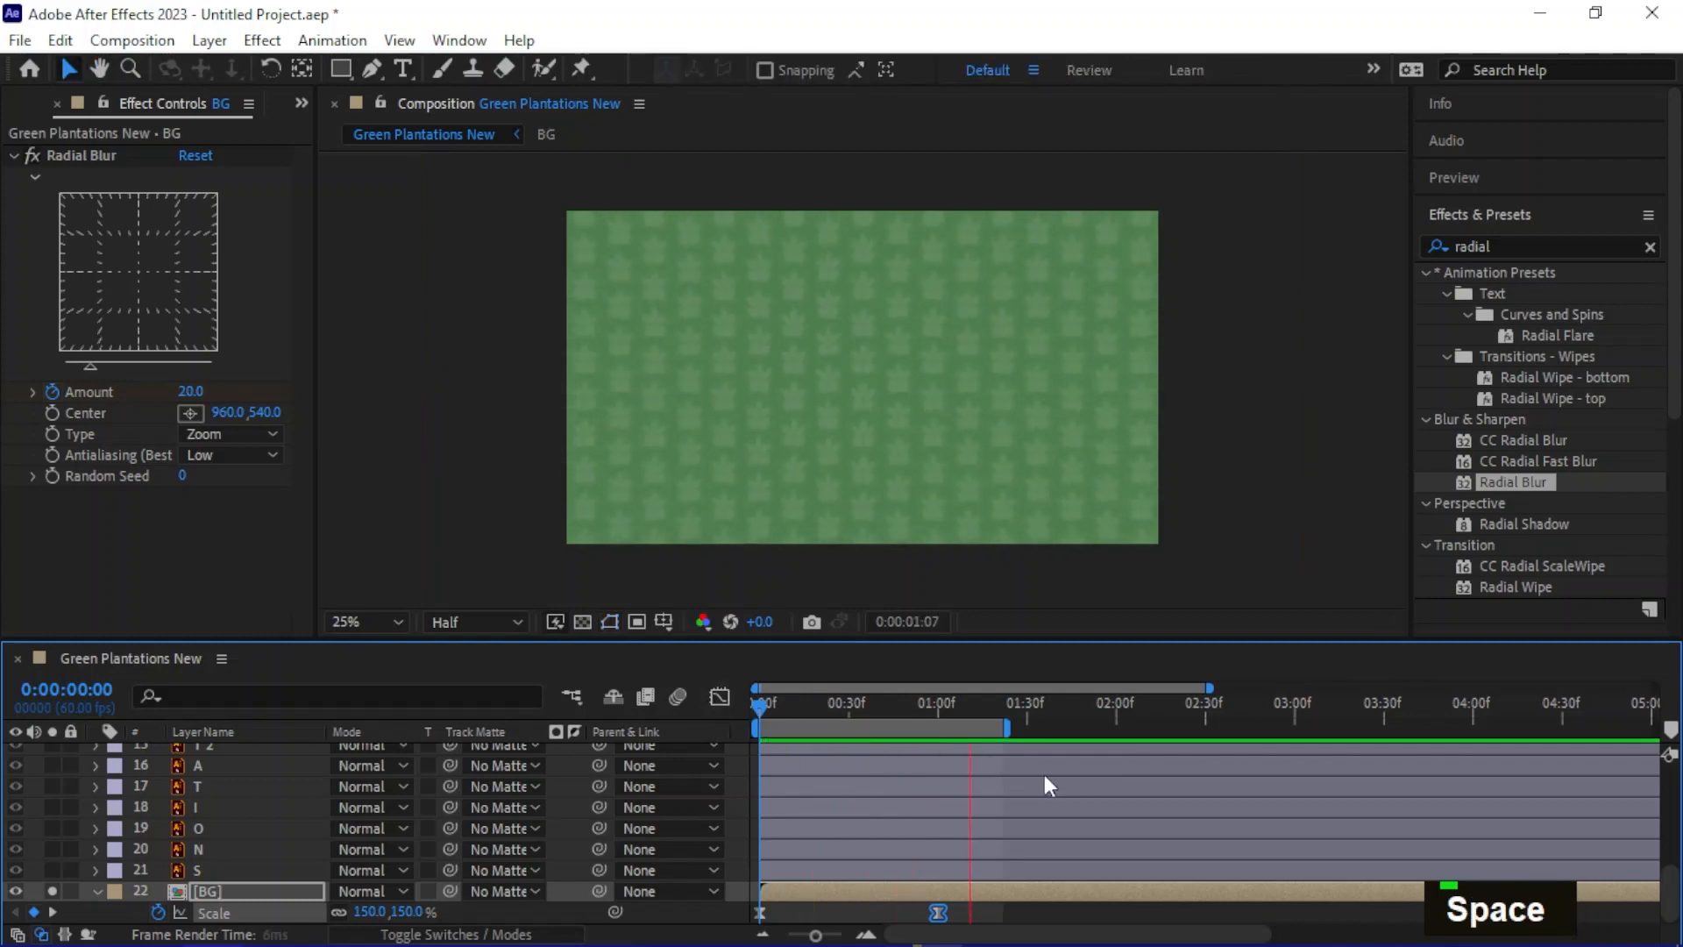
key("space")
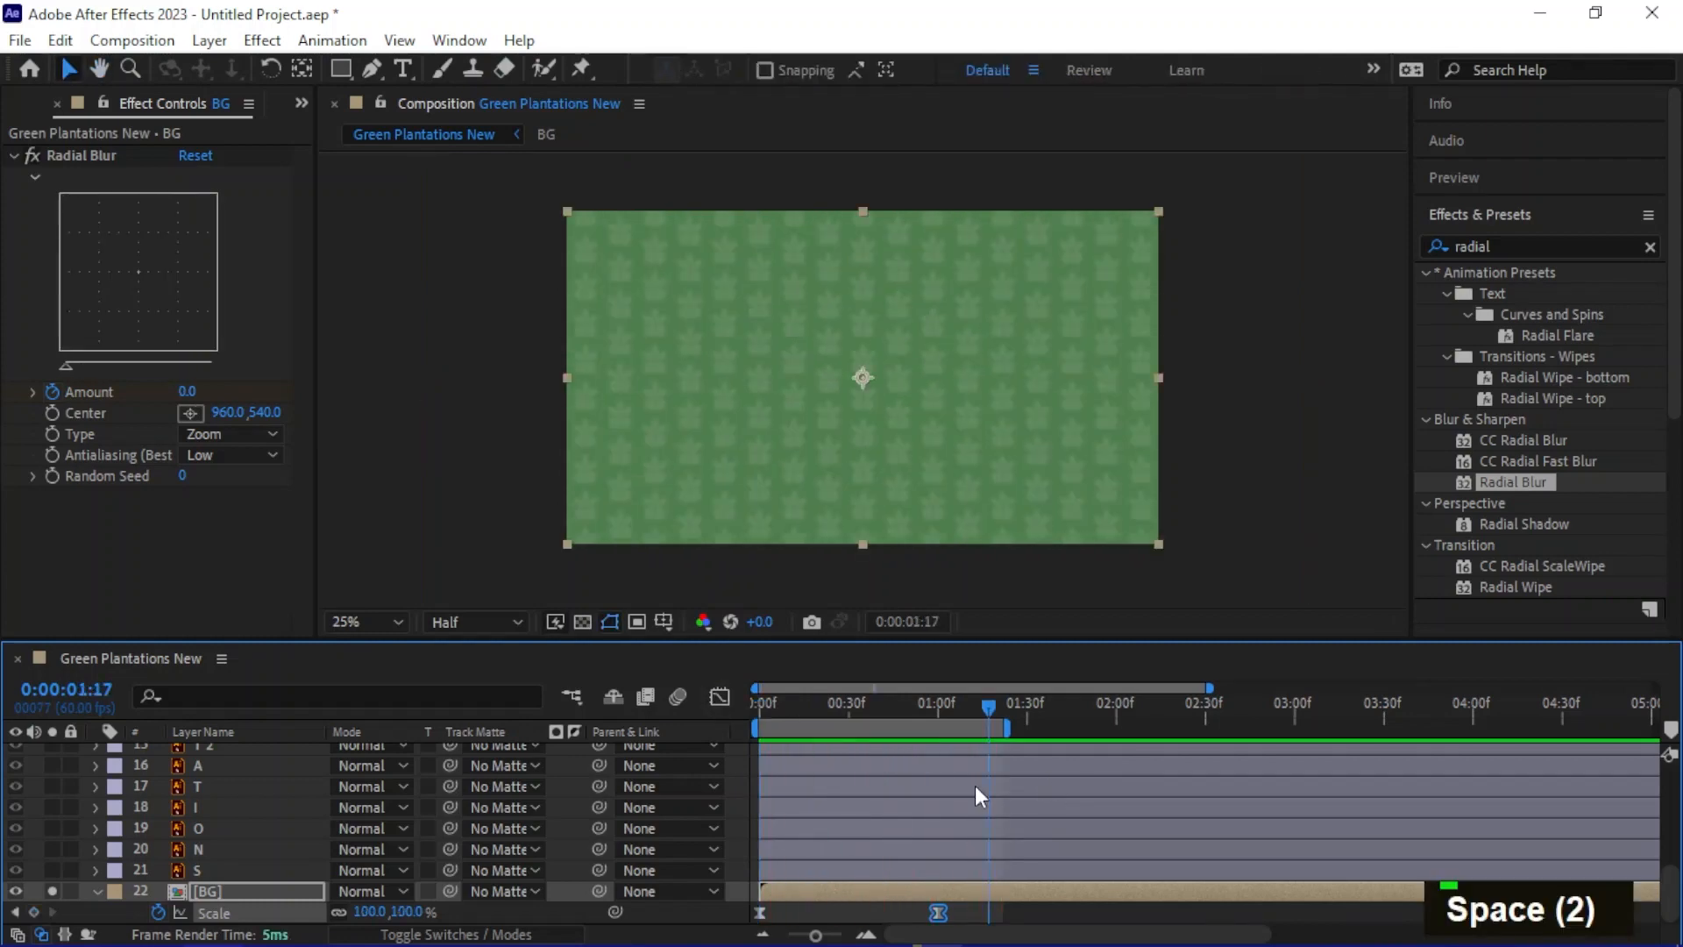
left_click(95, 891)
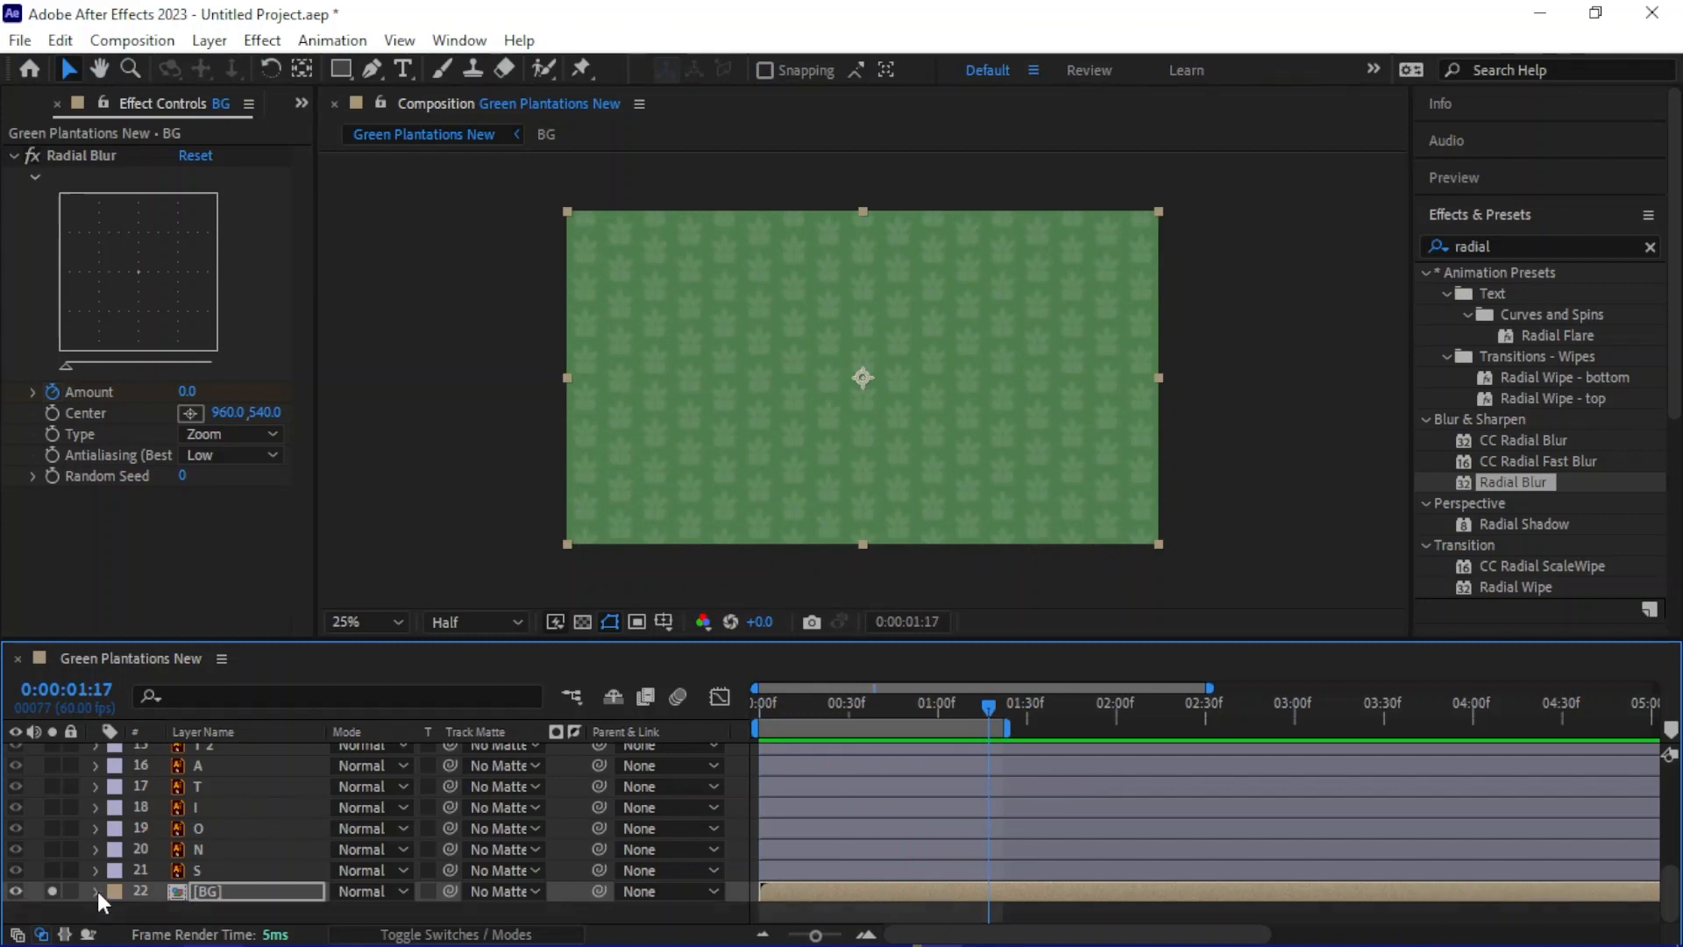
Solo the L 2 layer and shift the work area to run from about 0:45f to 2:10f
scroll(250, 840, "up", 3)
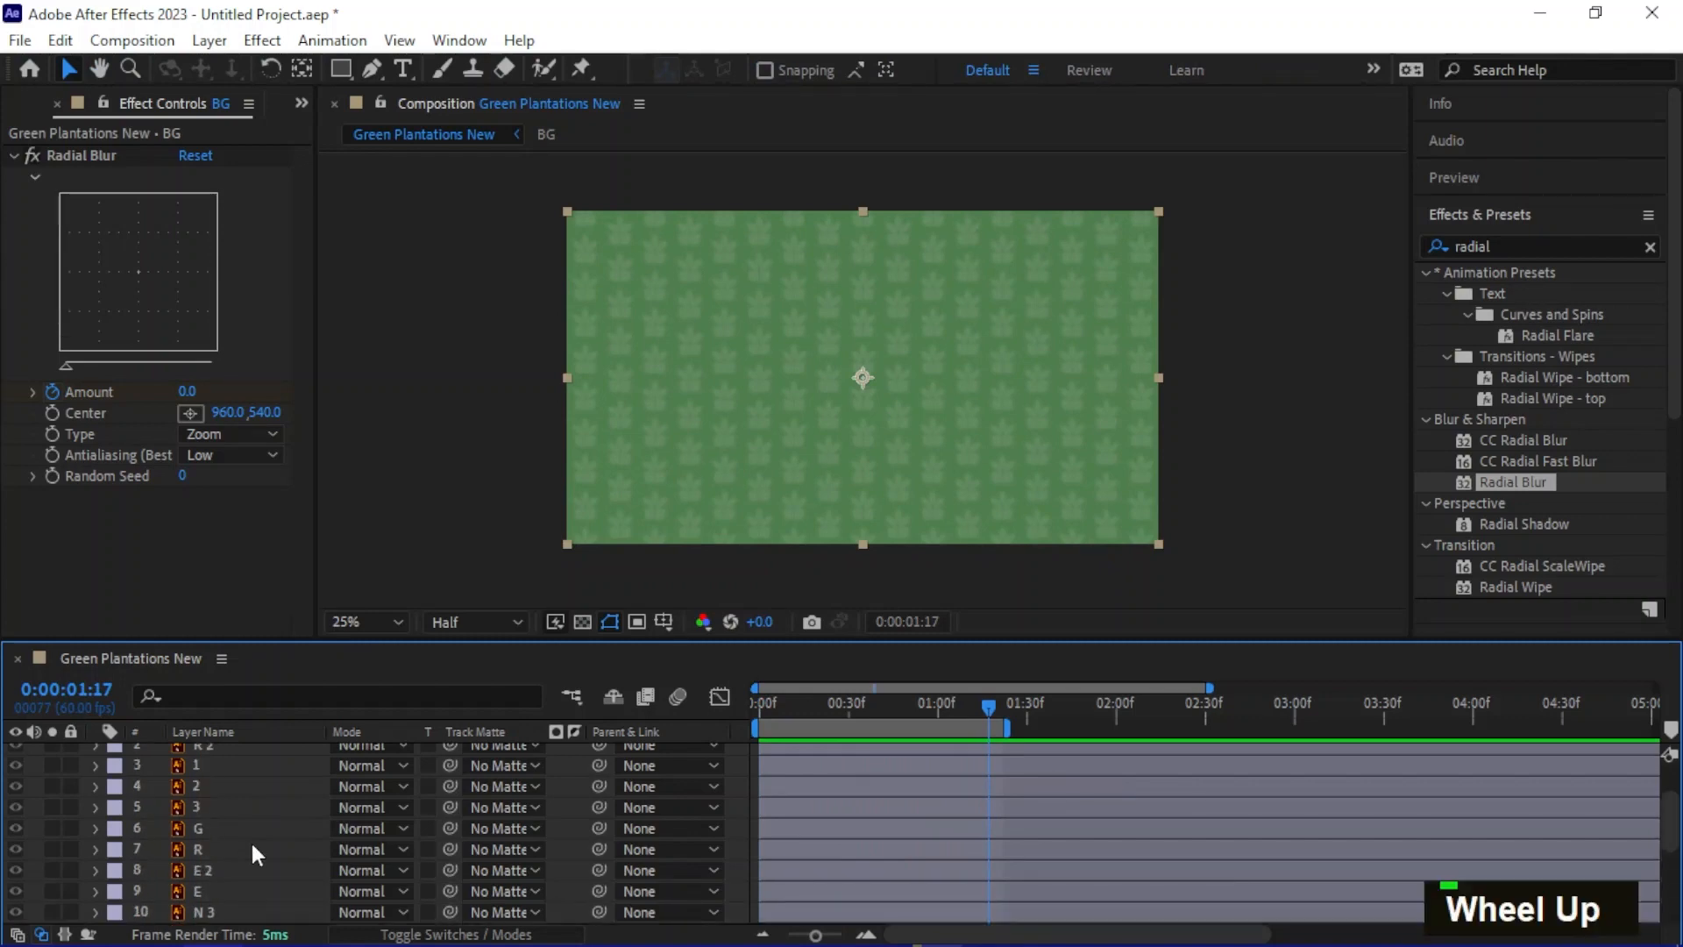
scroll(244, 777, "up", 2)
left_click(216, 755)
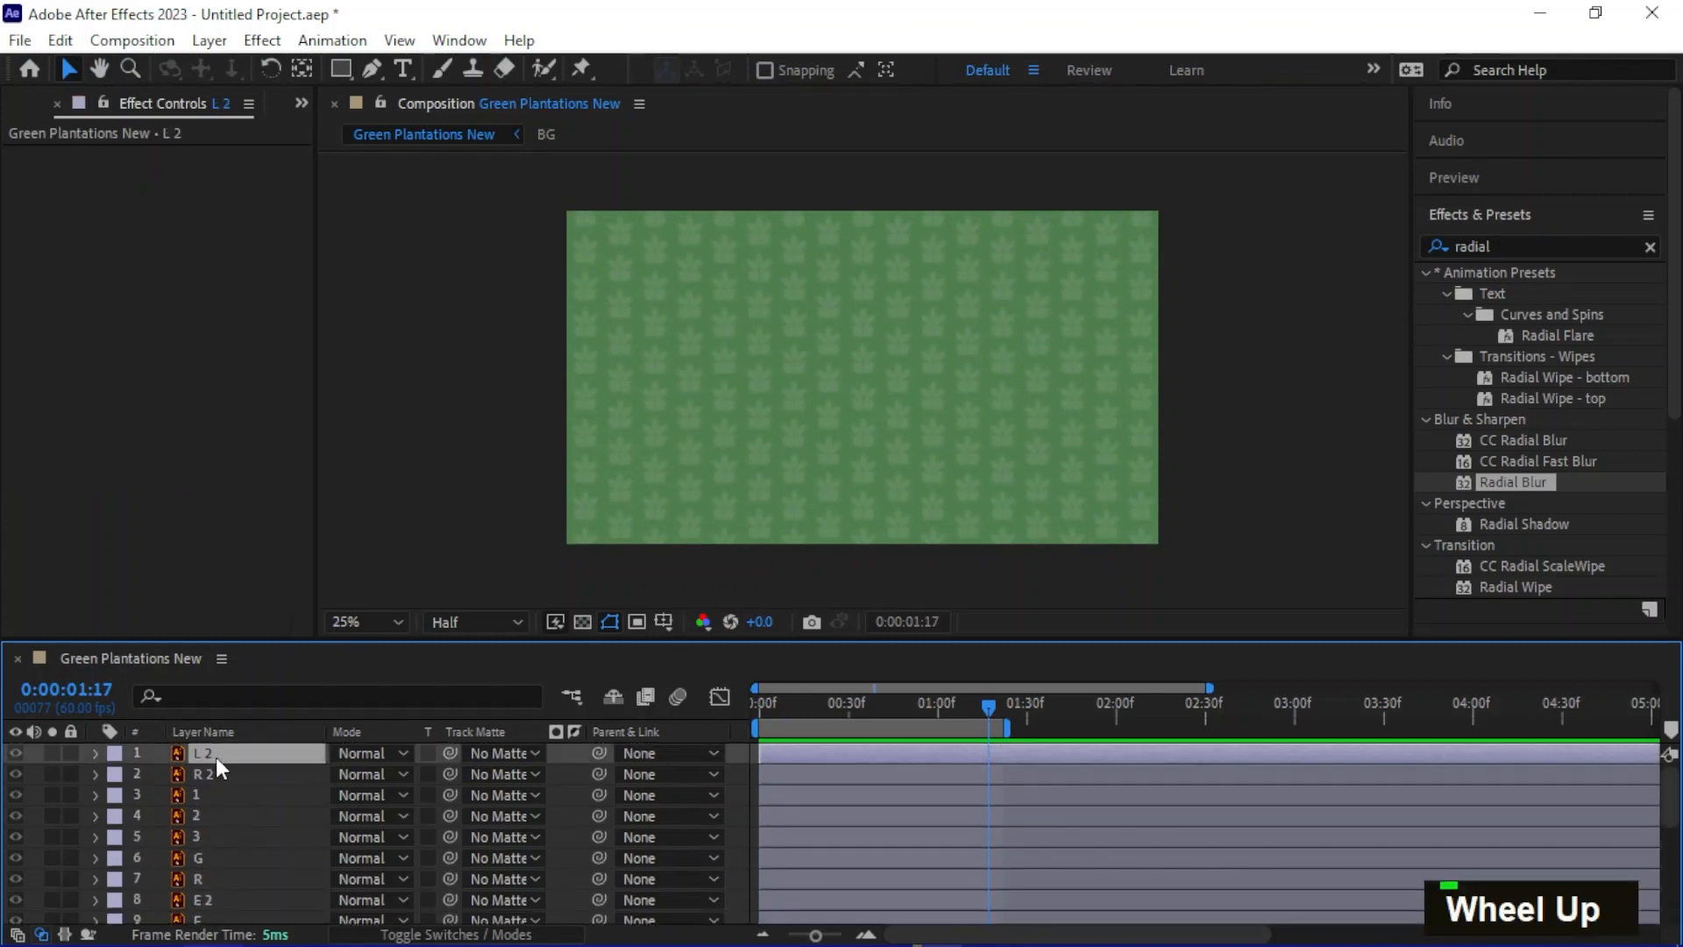
left_click(52, 753, "ctrl")
left_click_drag(989, 705, 1021, 742)
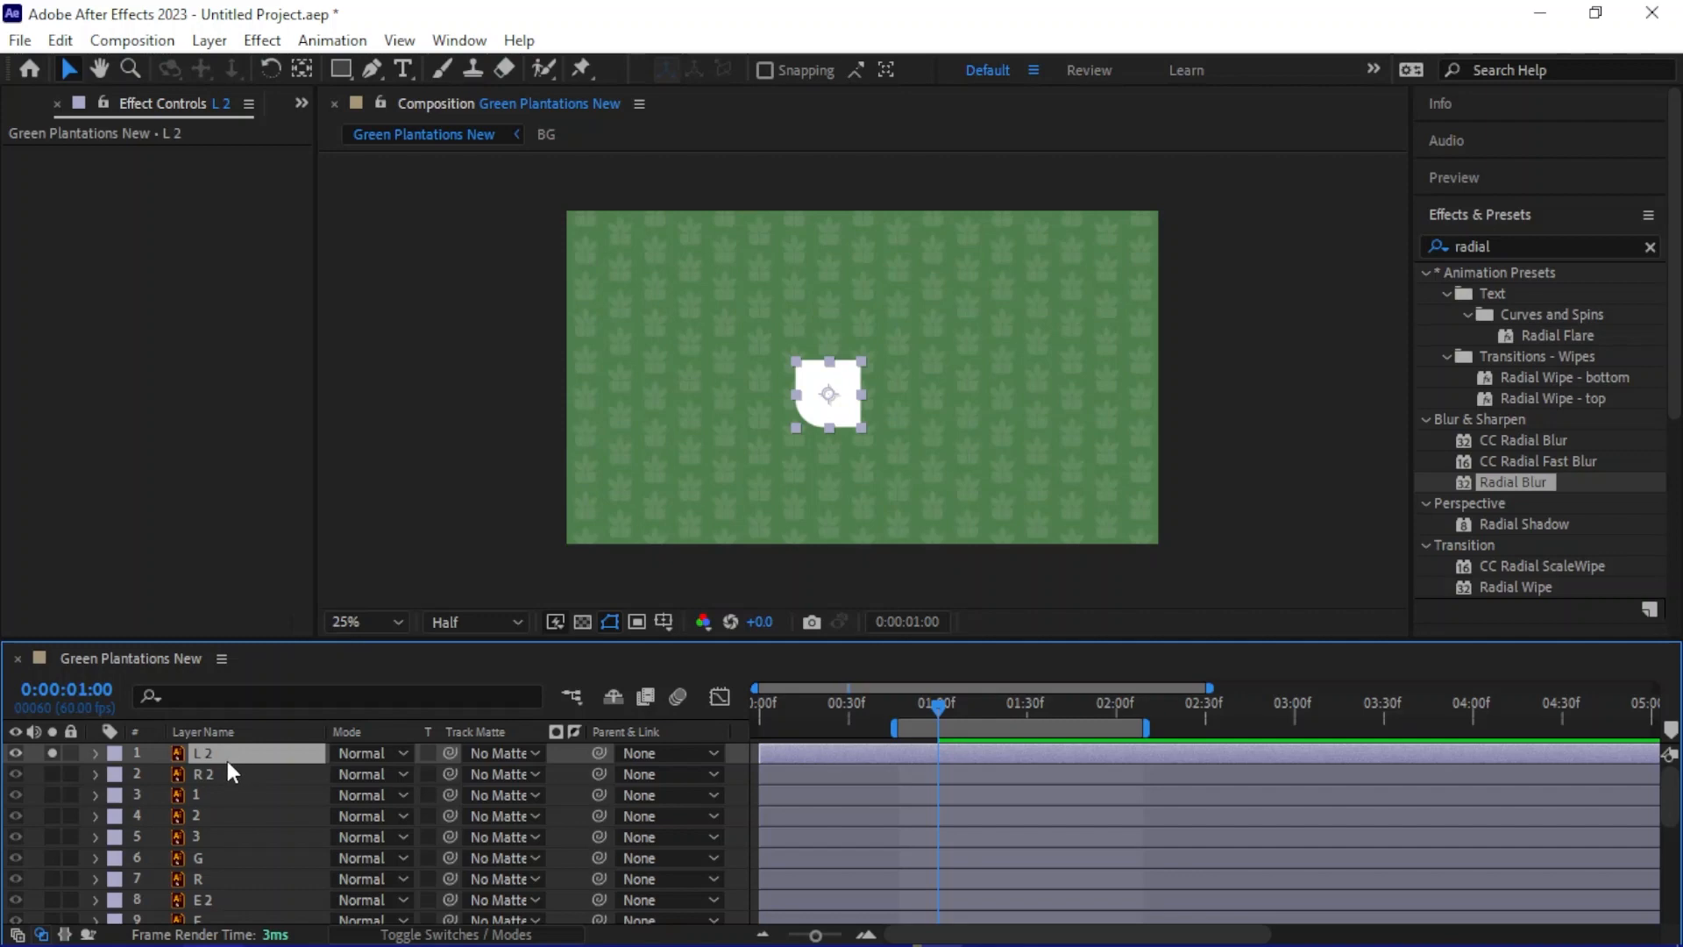
Keyframe the L 2 layer's Position from 848, 1200 below the frame at 1 second to 848, 593 at 1:45f
key("p")
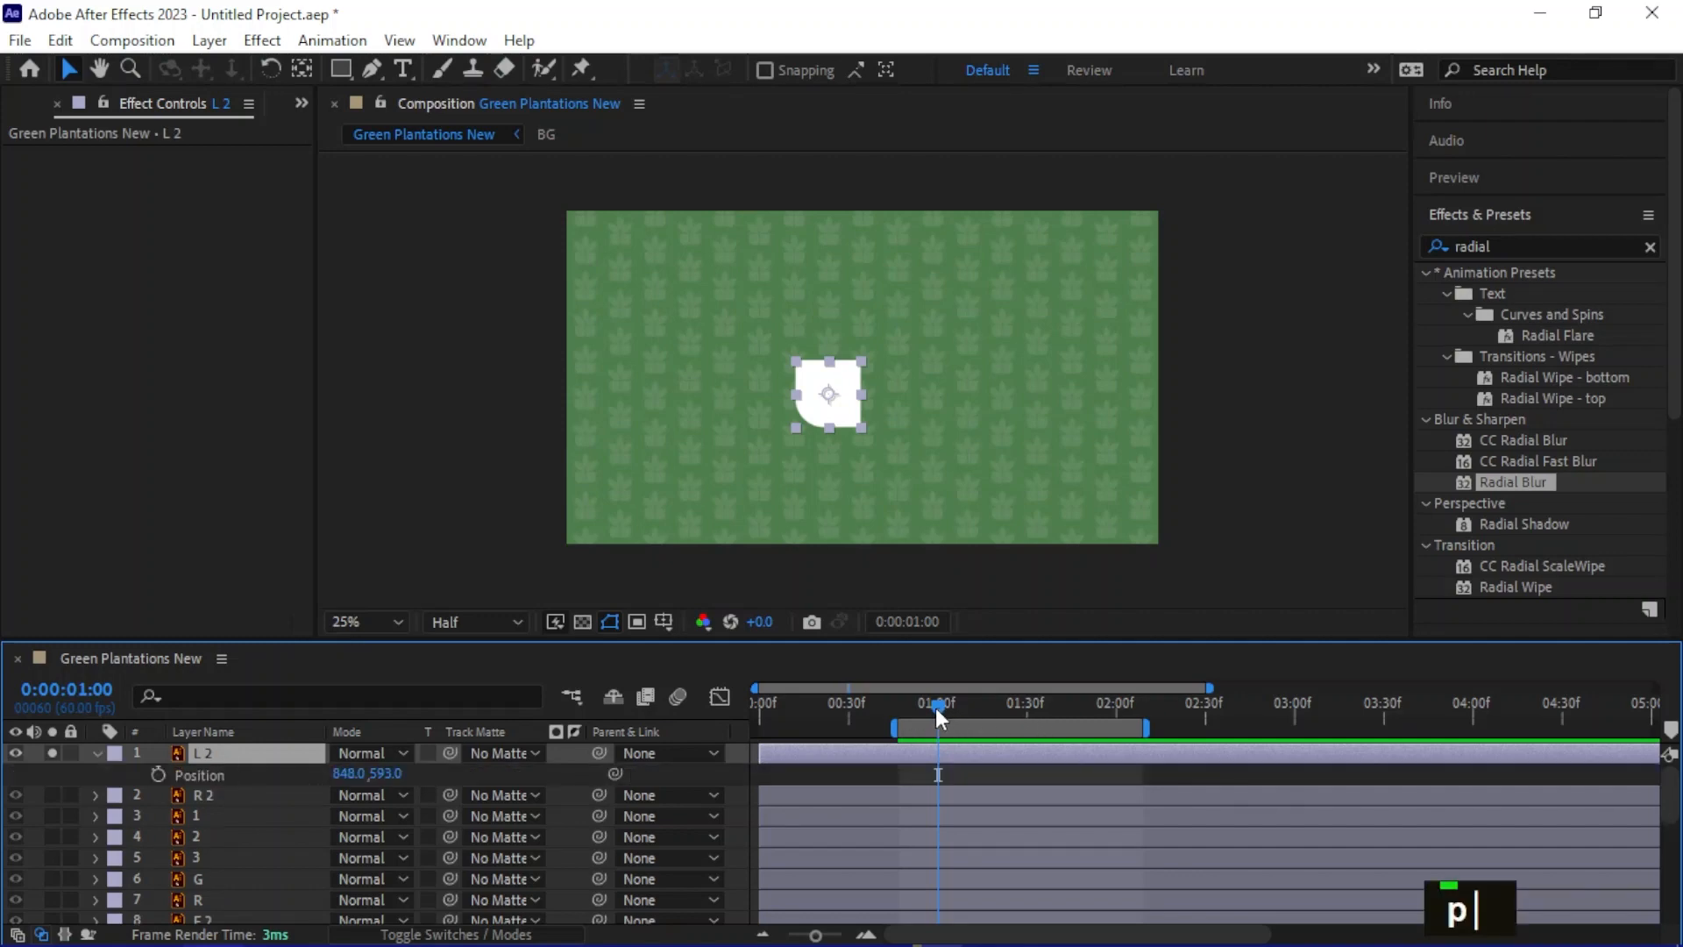
mouse_move(936, 706)
left_mouse_down()
mouse_move(1072, 740)
mouse_move(939, 733)
left_mouse_up()
left_click(158, 775)
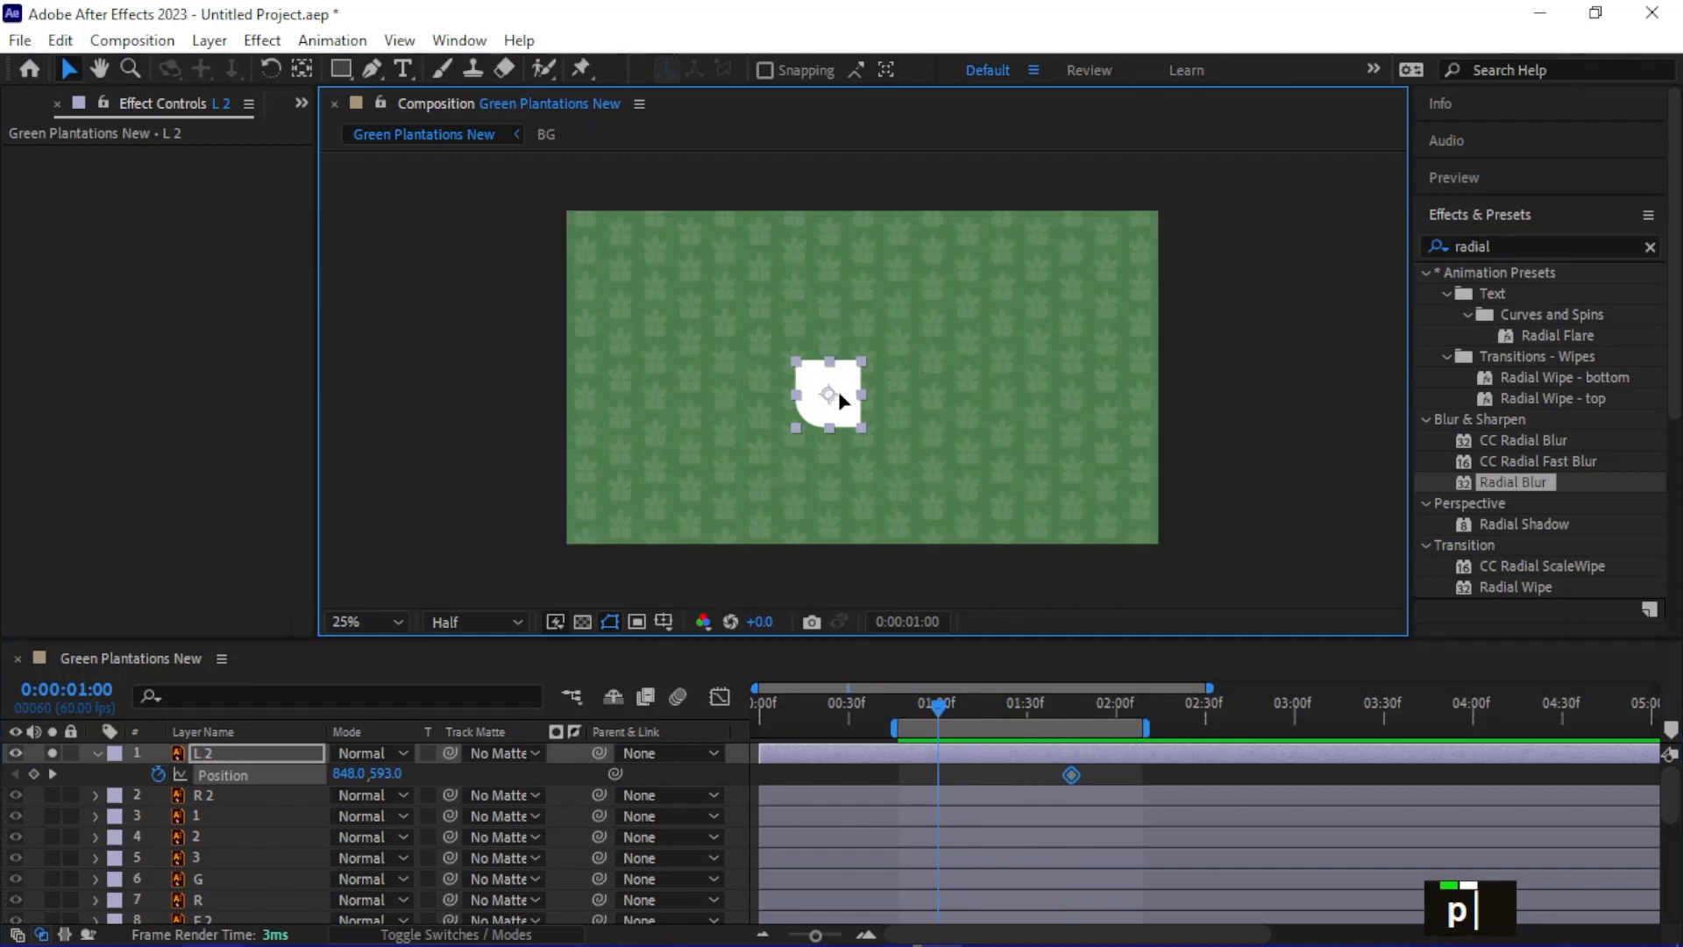
left_click_drag(843, 391, 843, 586)
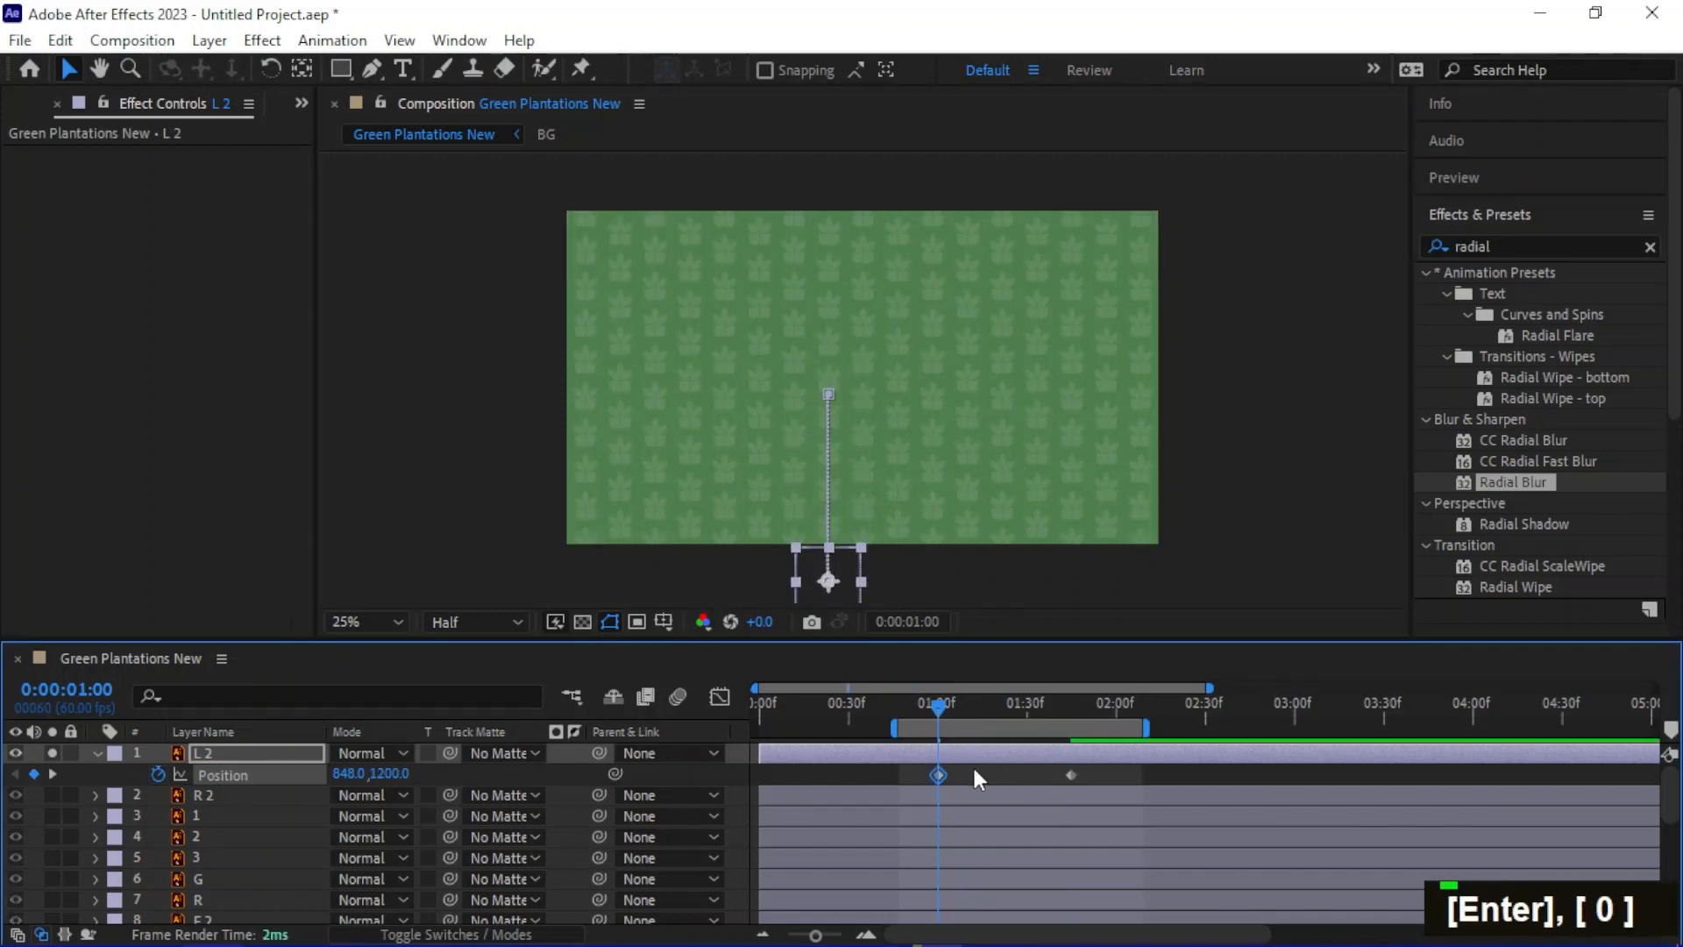
Add bounce Position keyframes to L 2, with about 848, 462.8 at 1:25f and about 848, 687.9 at 1:35f
scroll(1013, 814, "up", 2, "alt")
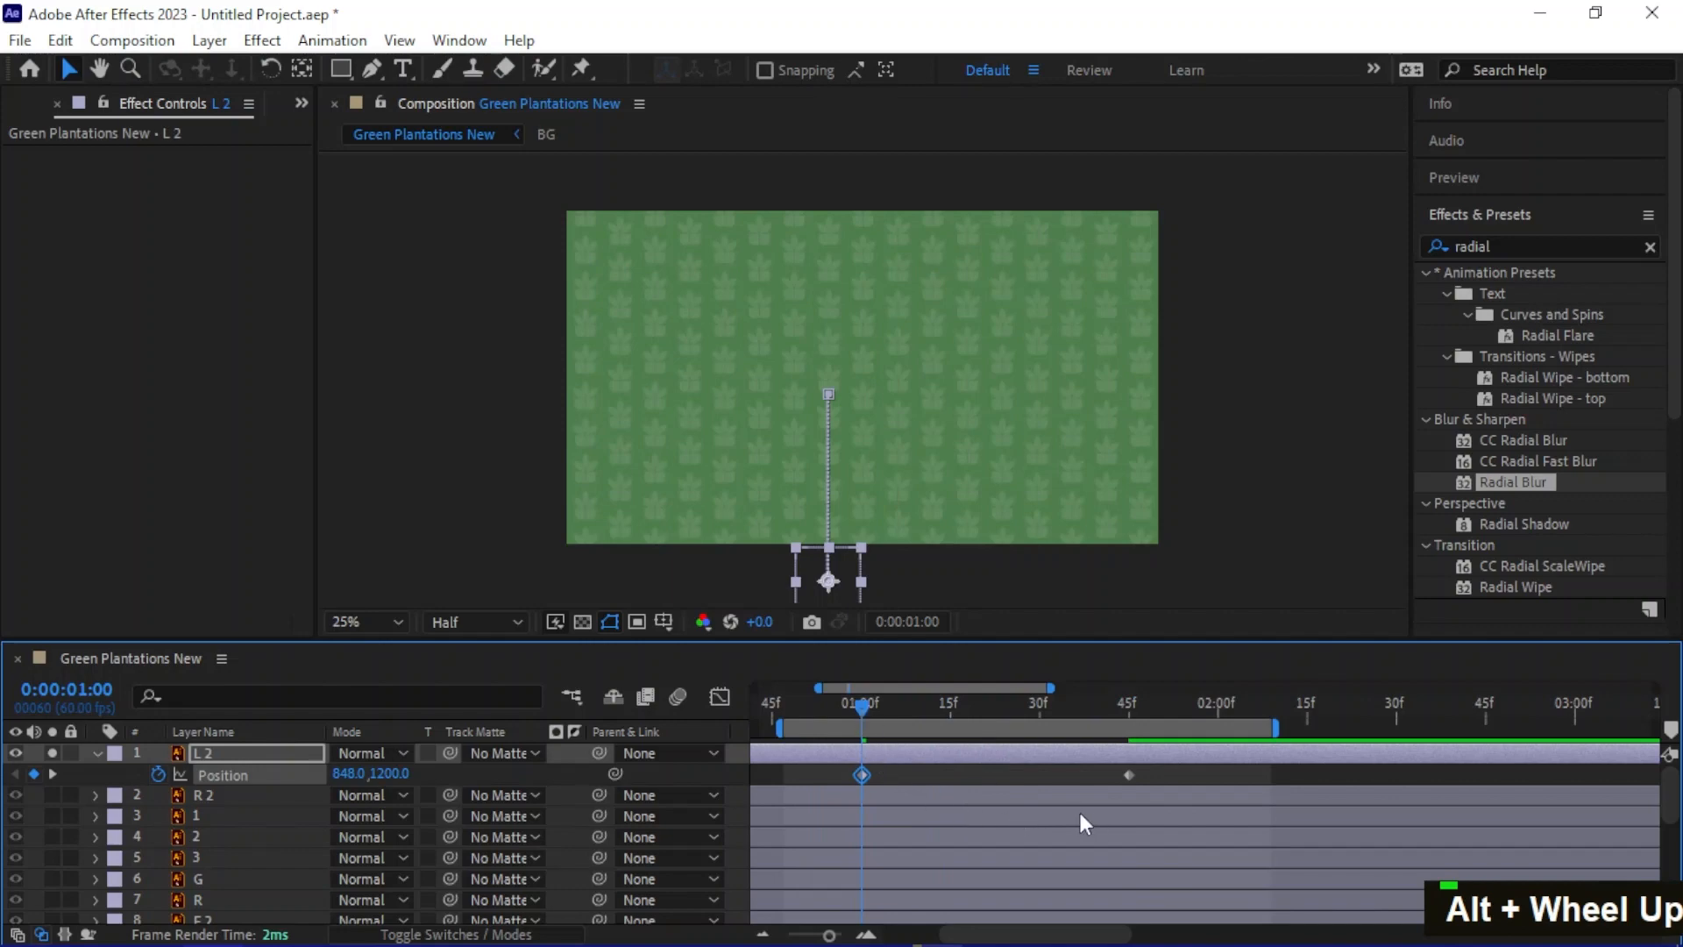
scroll(1061, 812, "up", 2, "alt")
left_click_drag(998, 931, 984, 932)
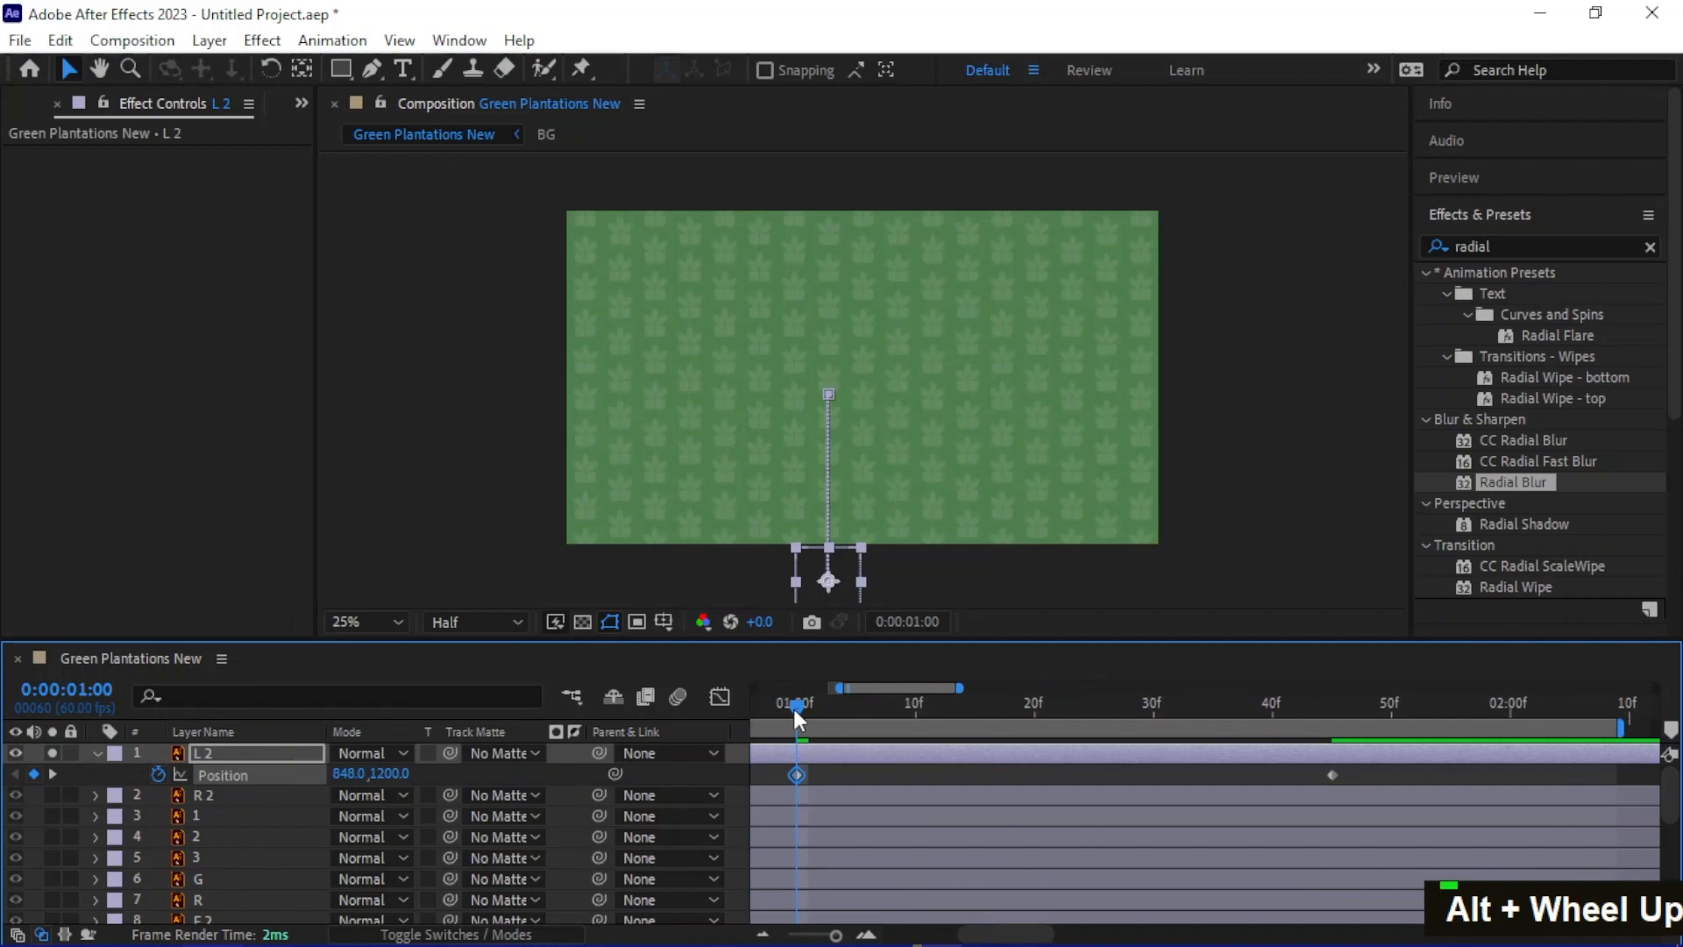
left_click_drag(794, 706, 1089, 771)
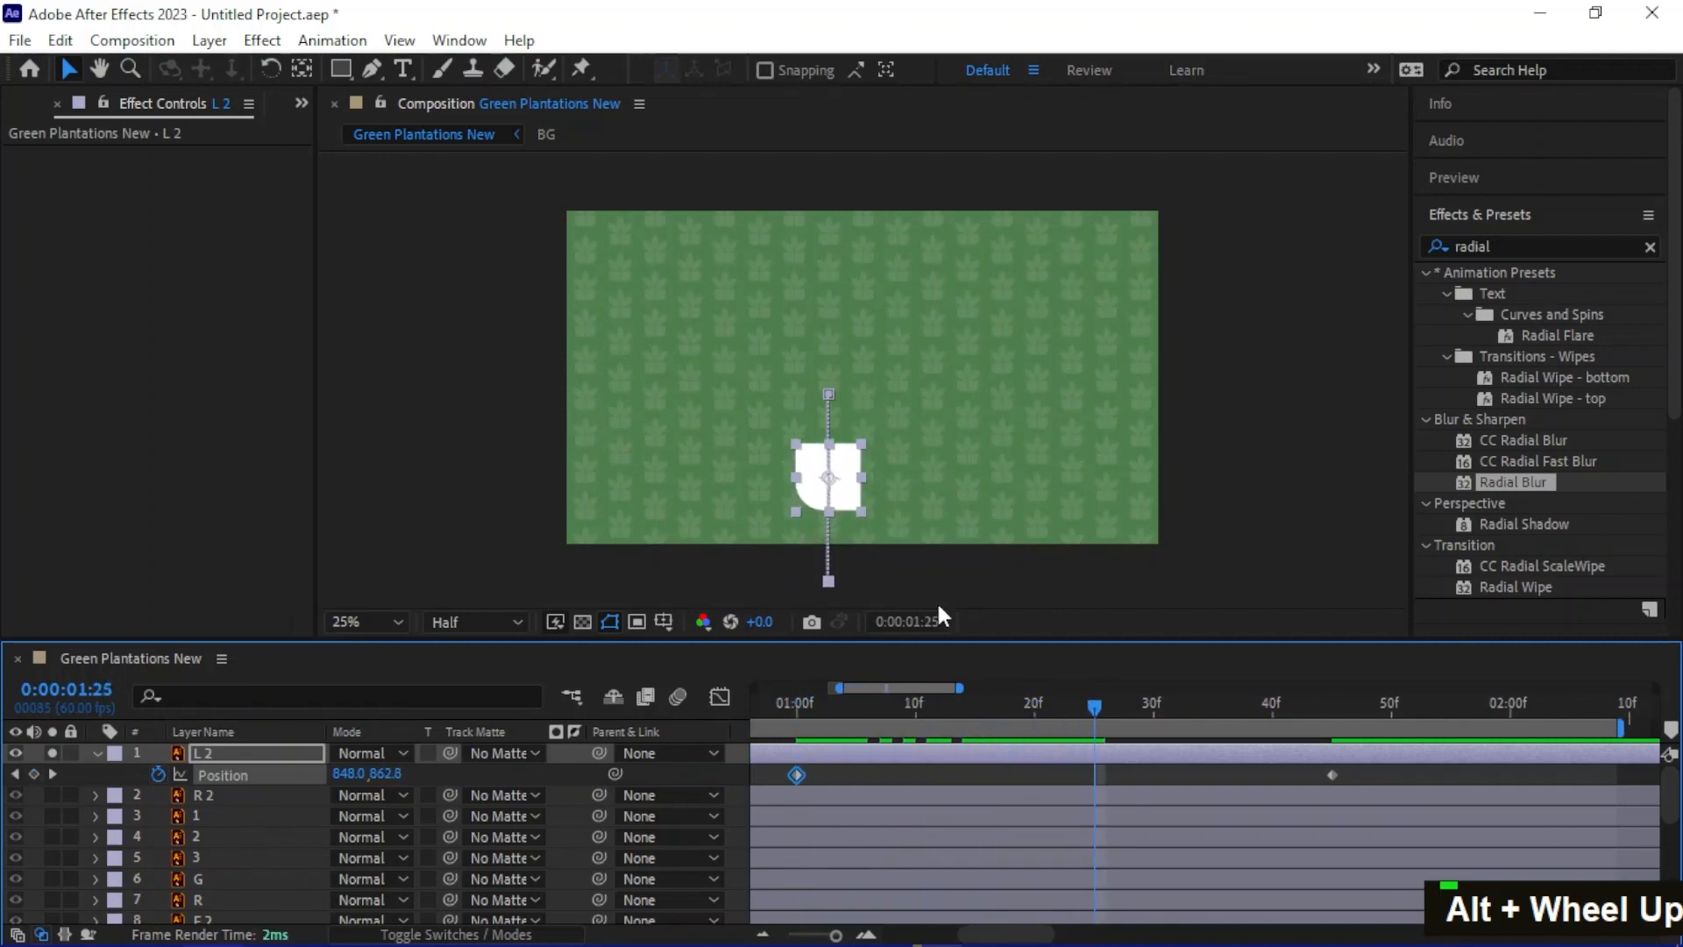
left_click_drag(843, 493, 840, 377)
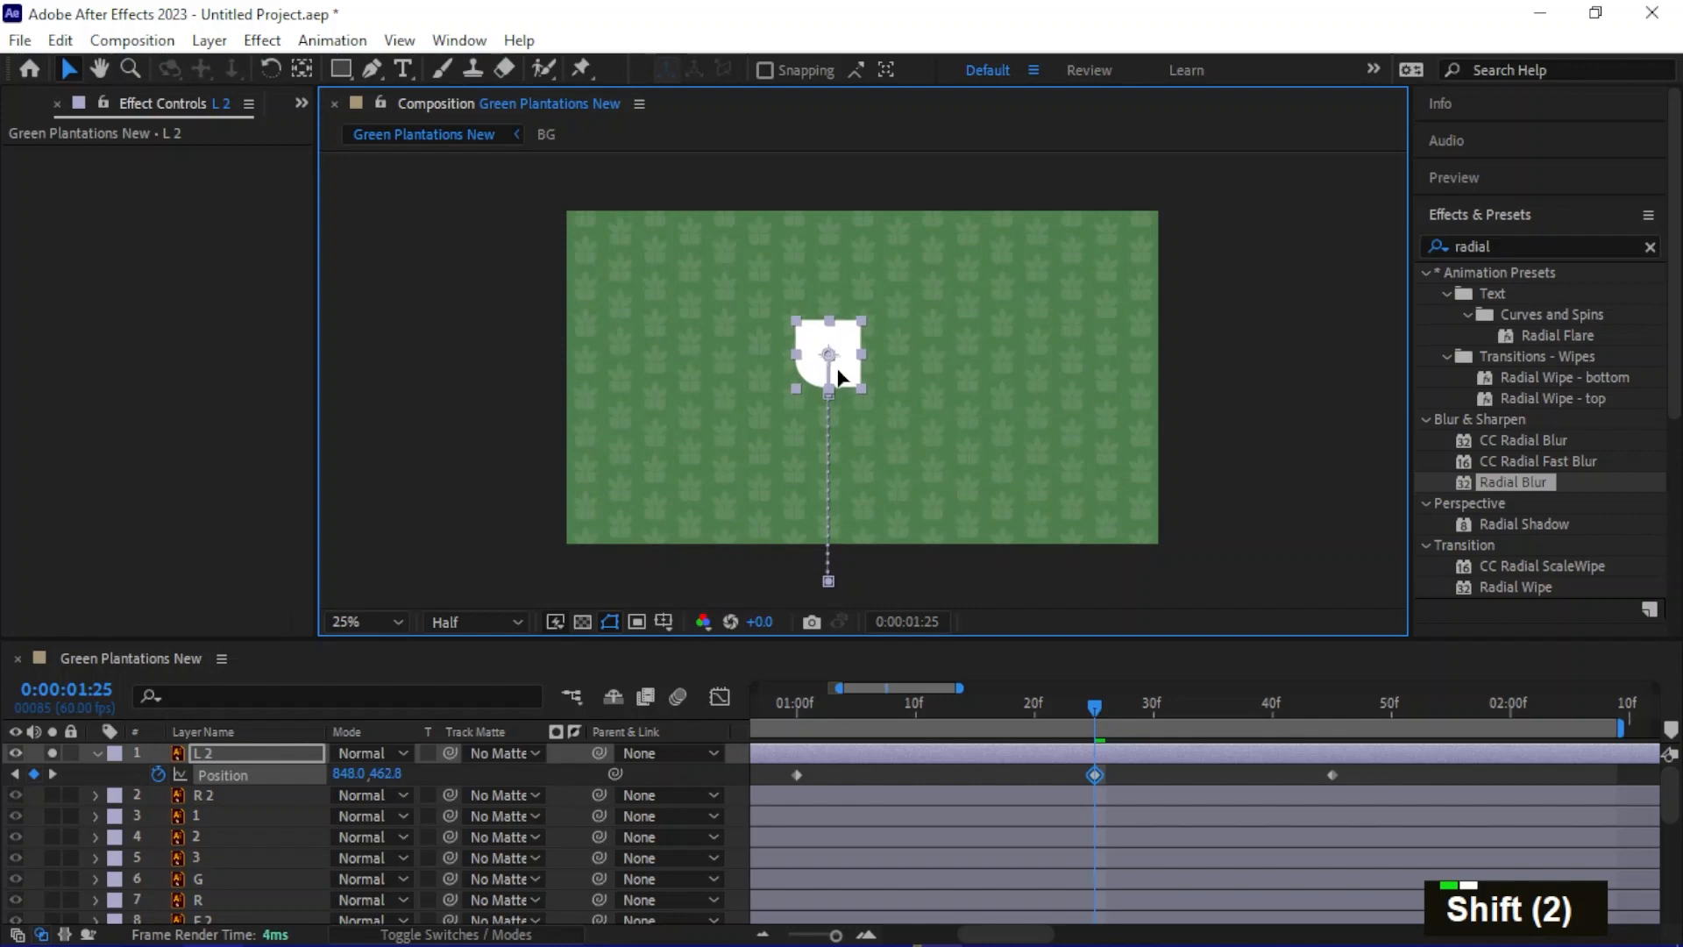
left_click_drag(1093, 706, 1208, 735)
left_click_drag(844, 366, 851, 404)
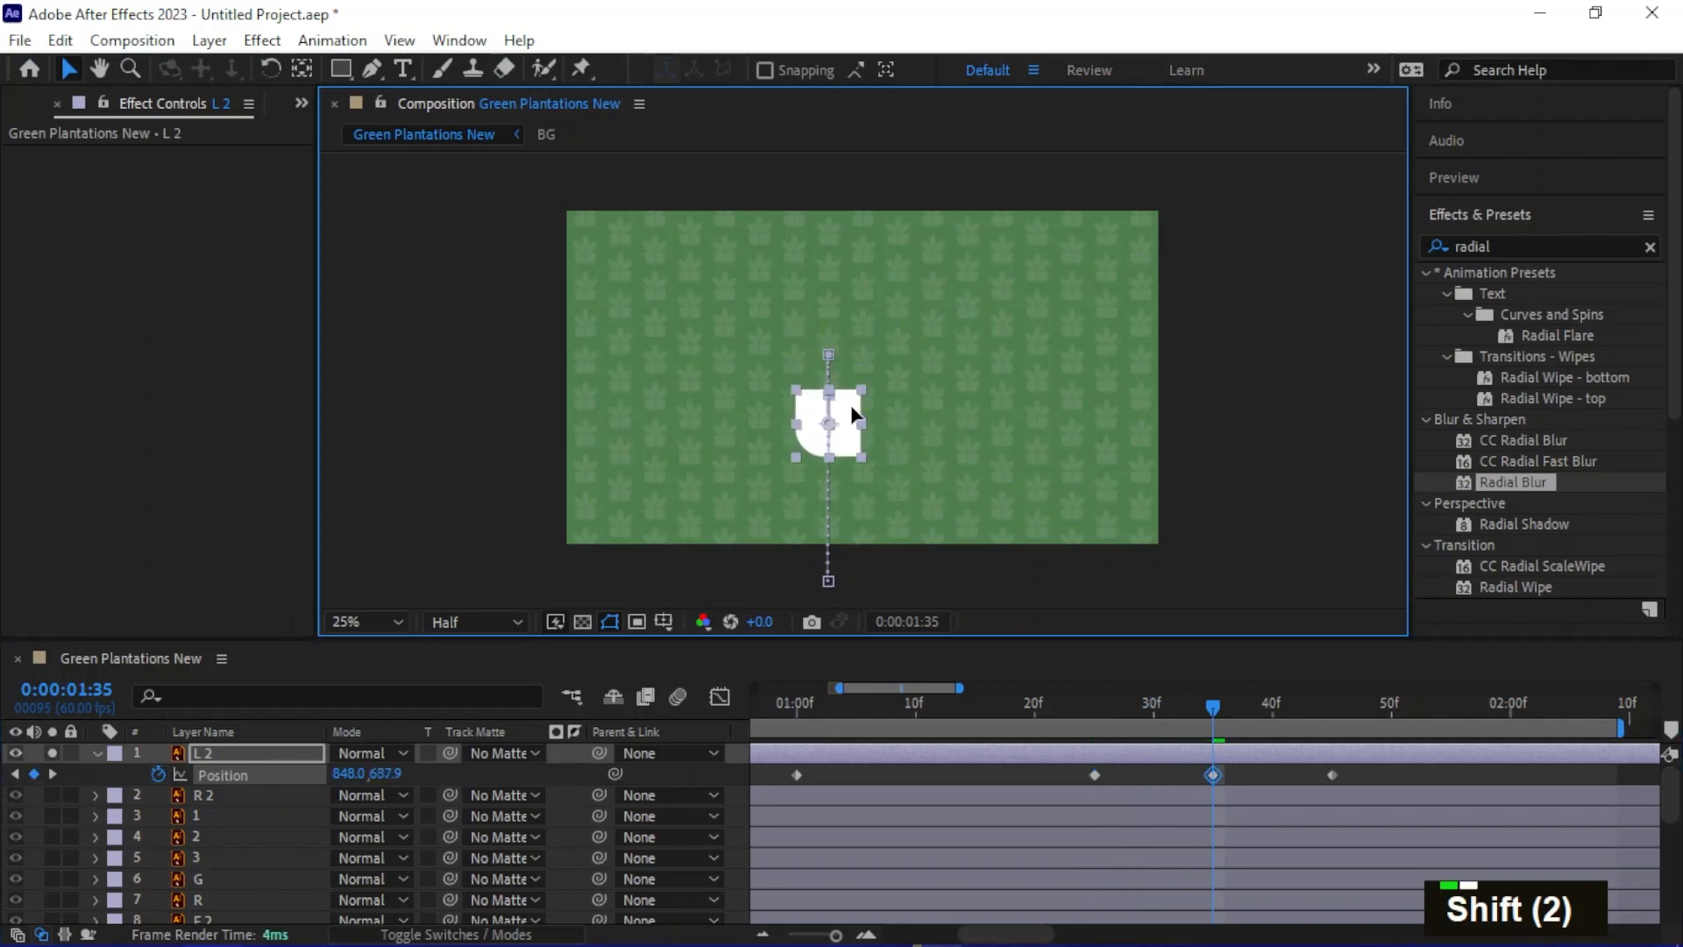
Apply Easy Ease to all four Position keyframes of the L 2 layer
scroll(1124, 759, "down", 5, "alt")
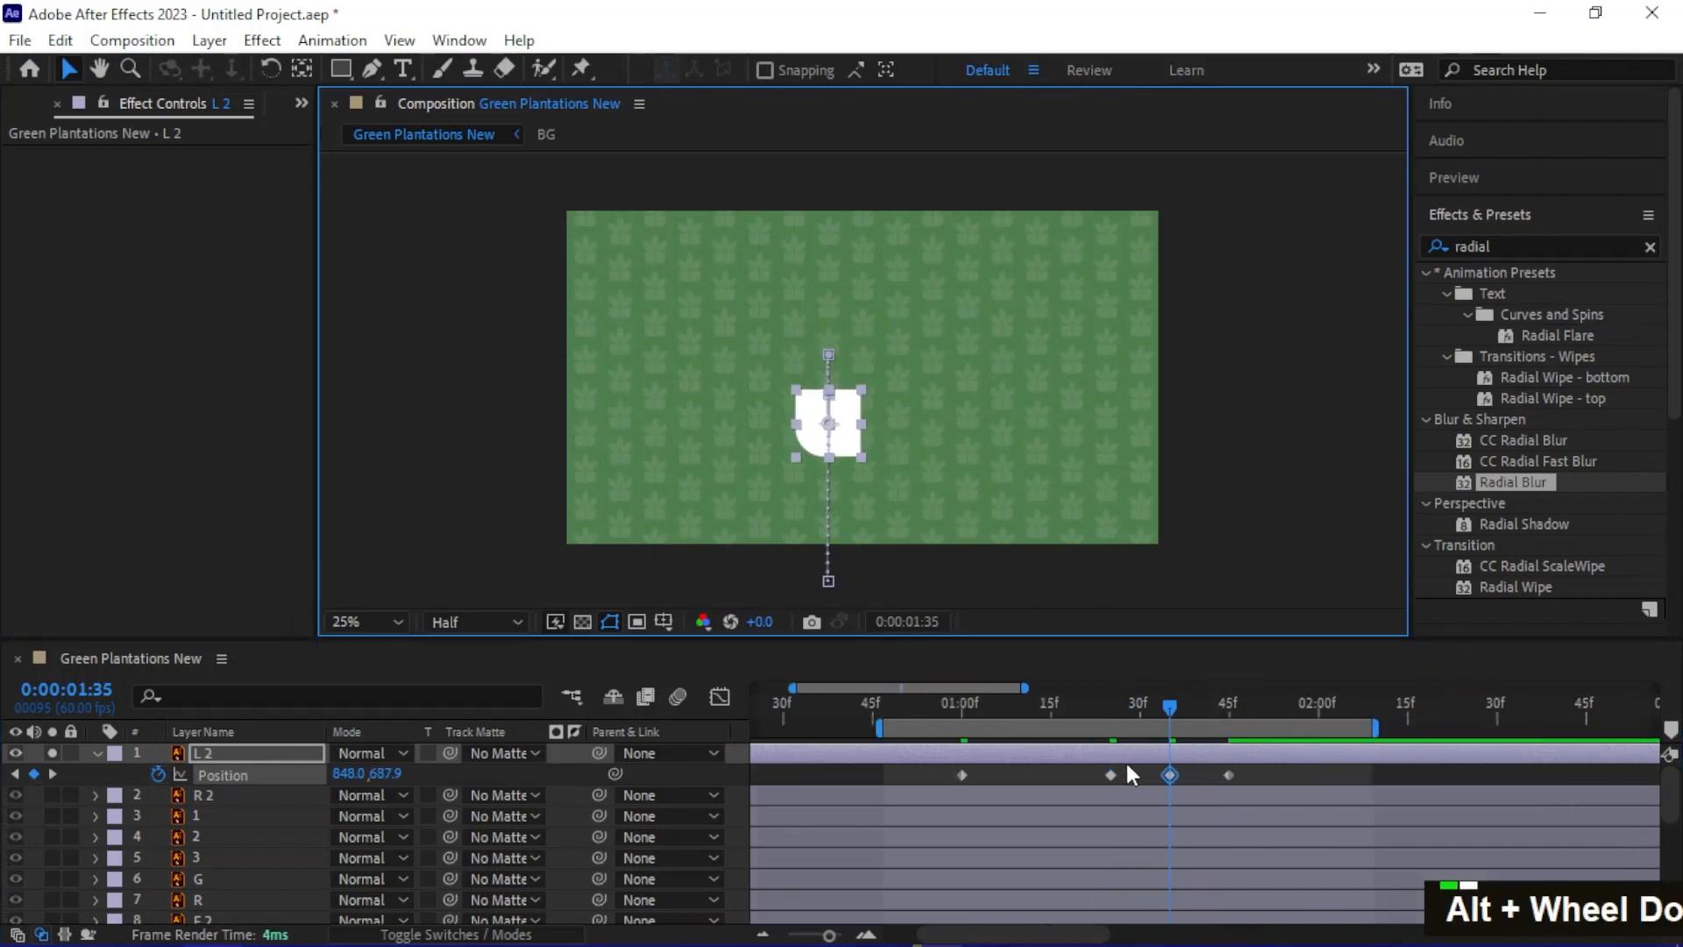
left_click_drag(961, 706, 871, 784)
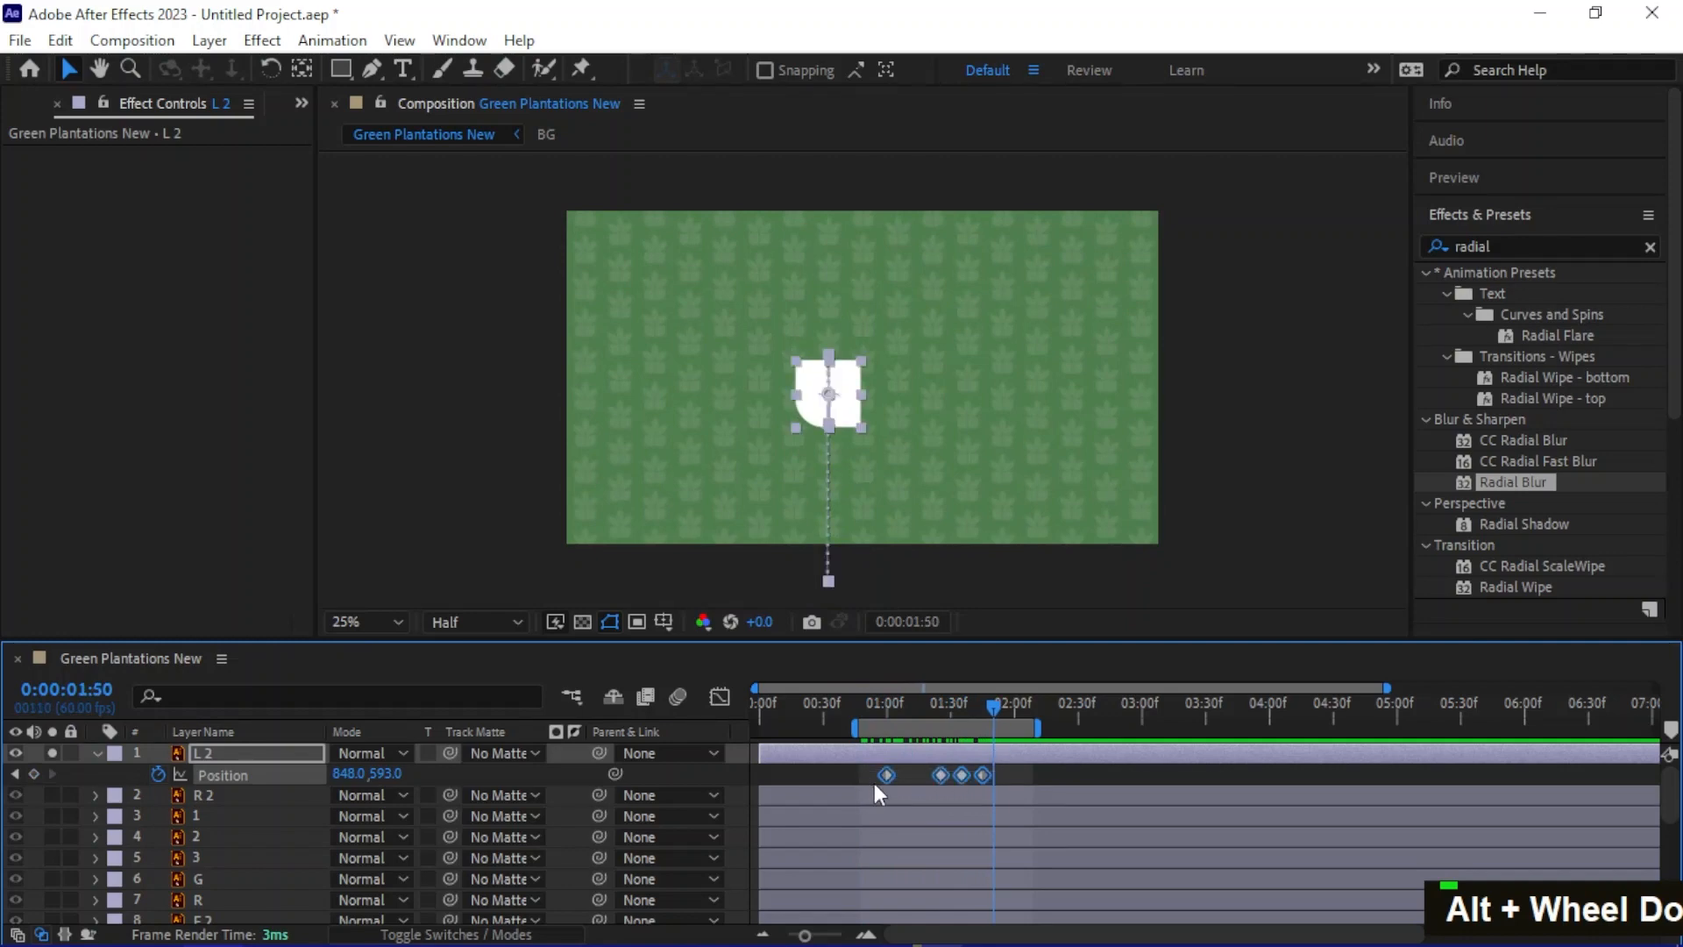
key("F9")
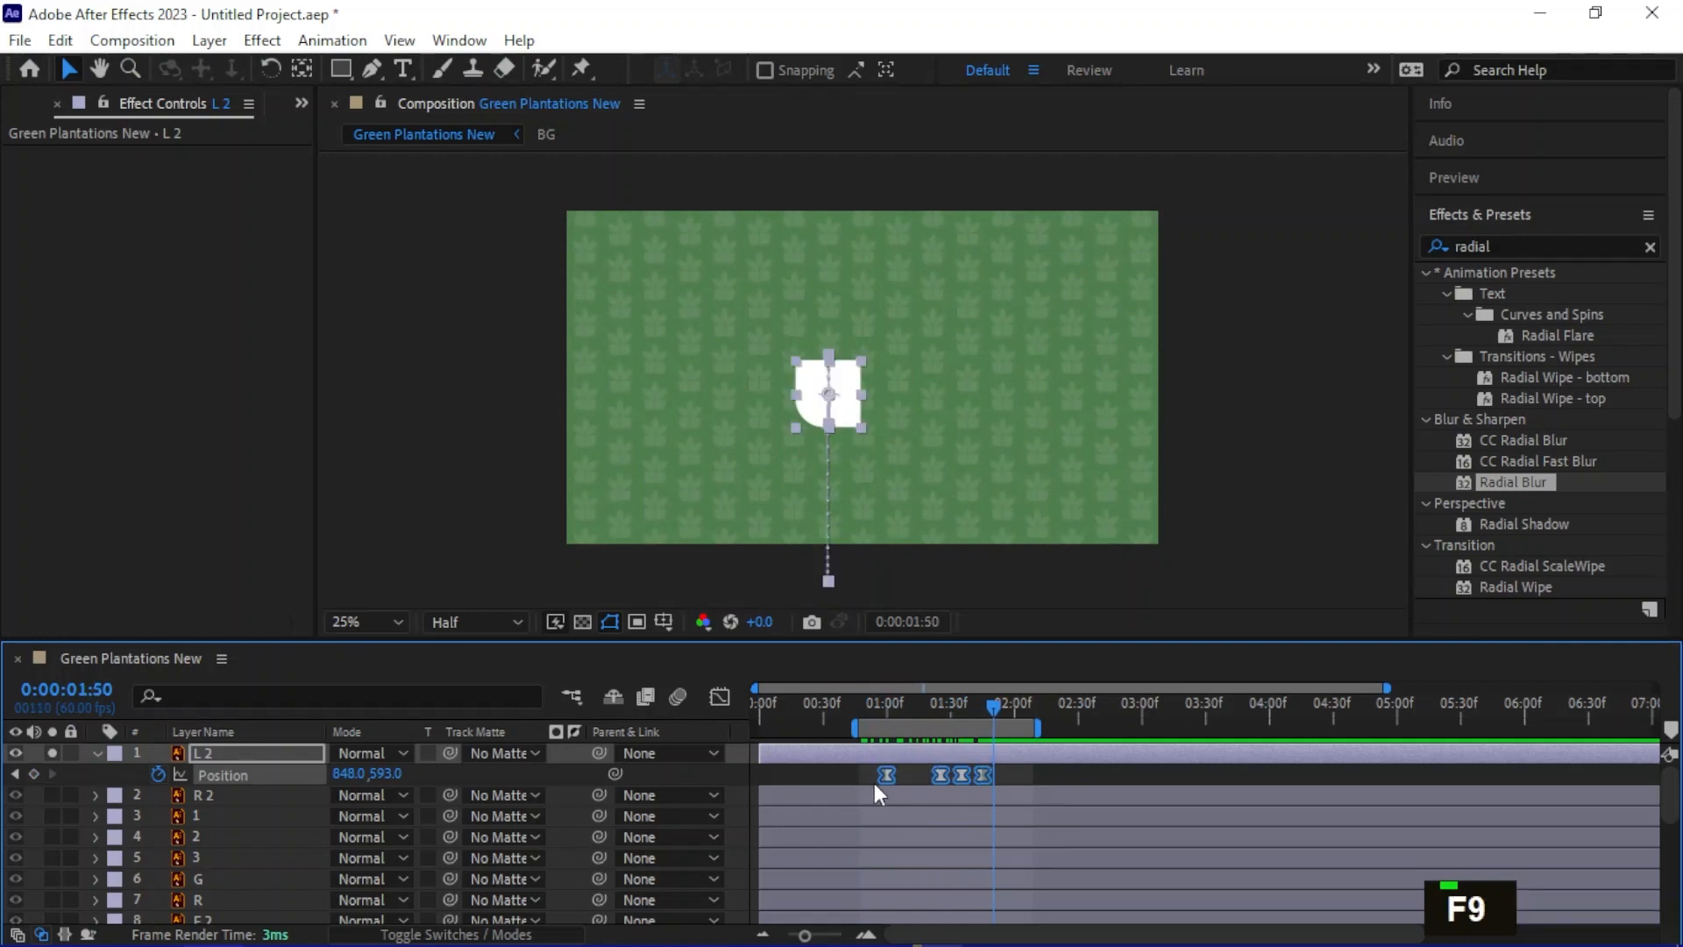
Reshape the L 2 Position speed graph into sharp peaks between the four keyframes and preview the bounce from about 0:49f
left_click(719, 695)
key("alt")
scroll(865, 868, "up", 5)
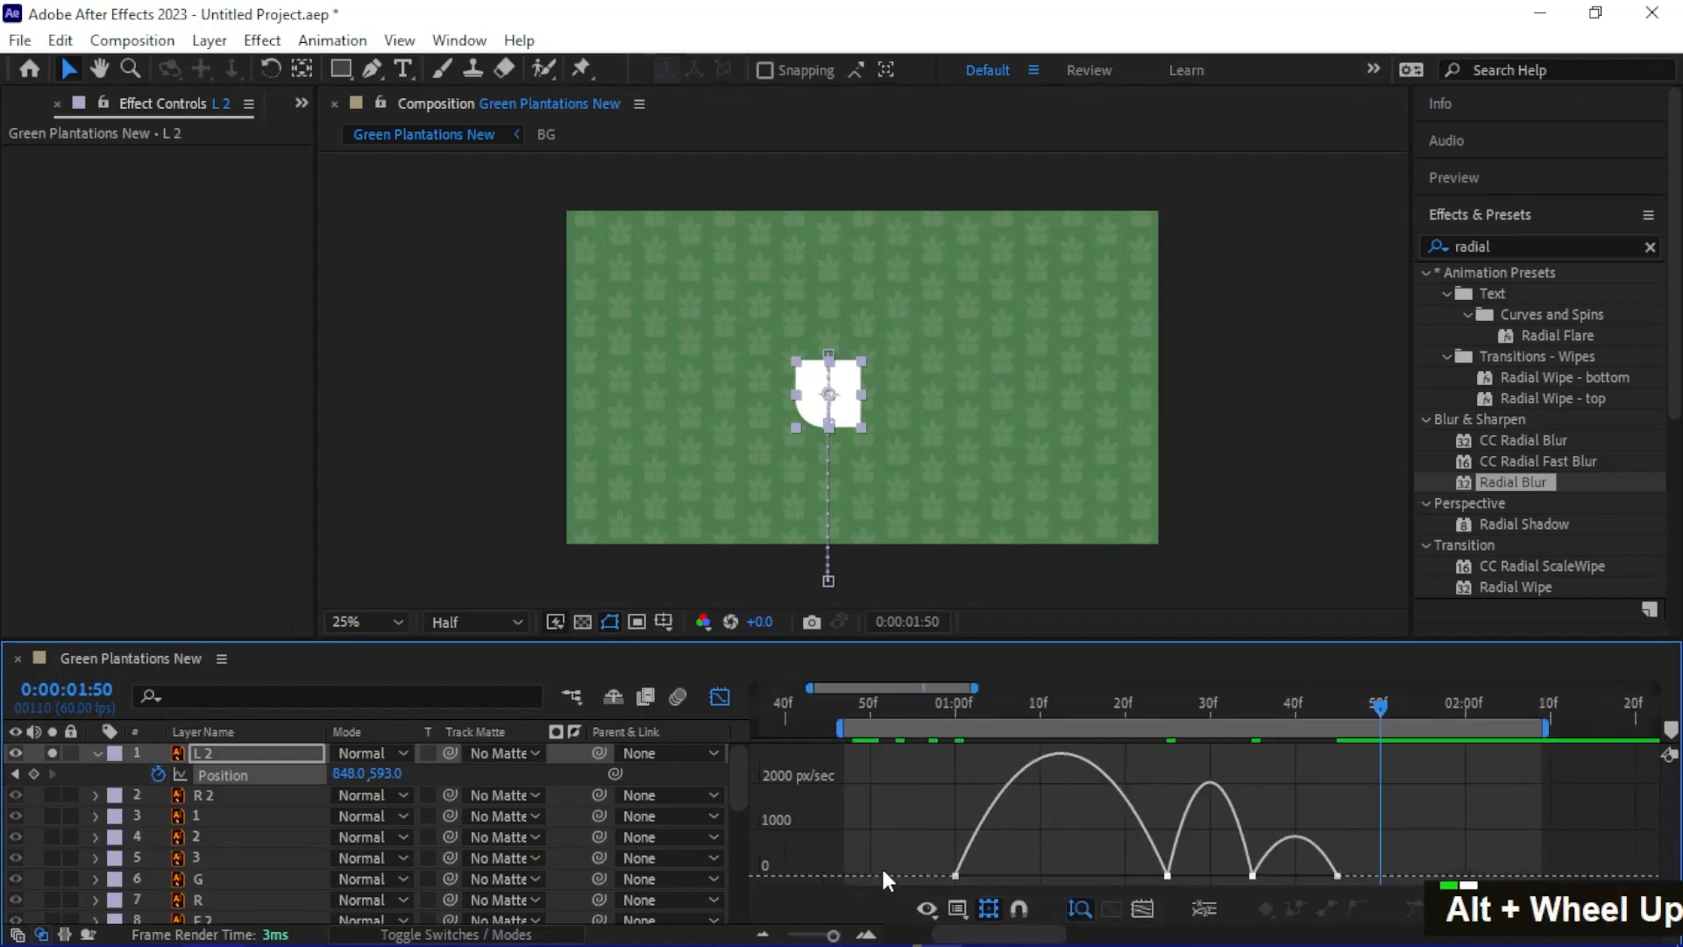
left_click(956, 875)
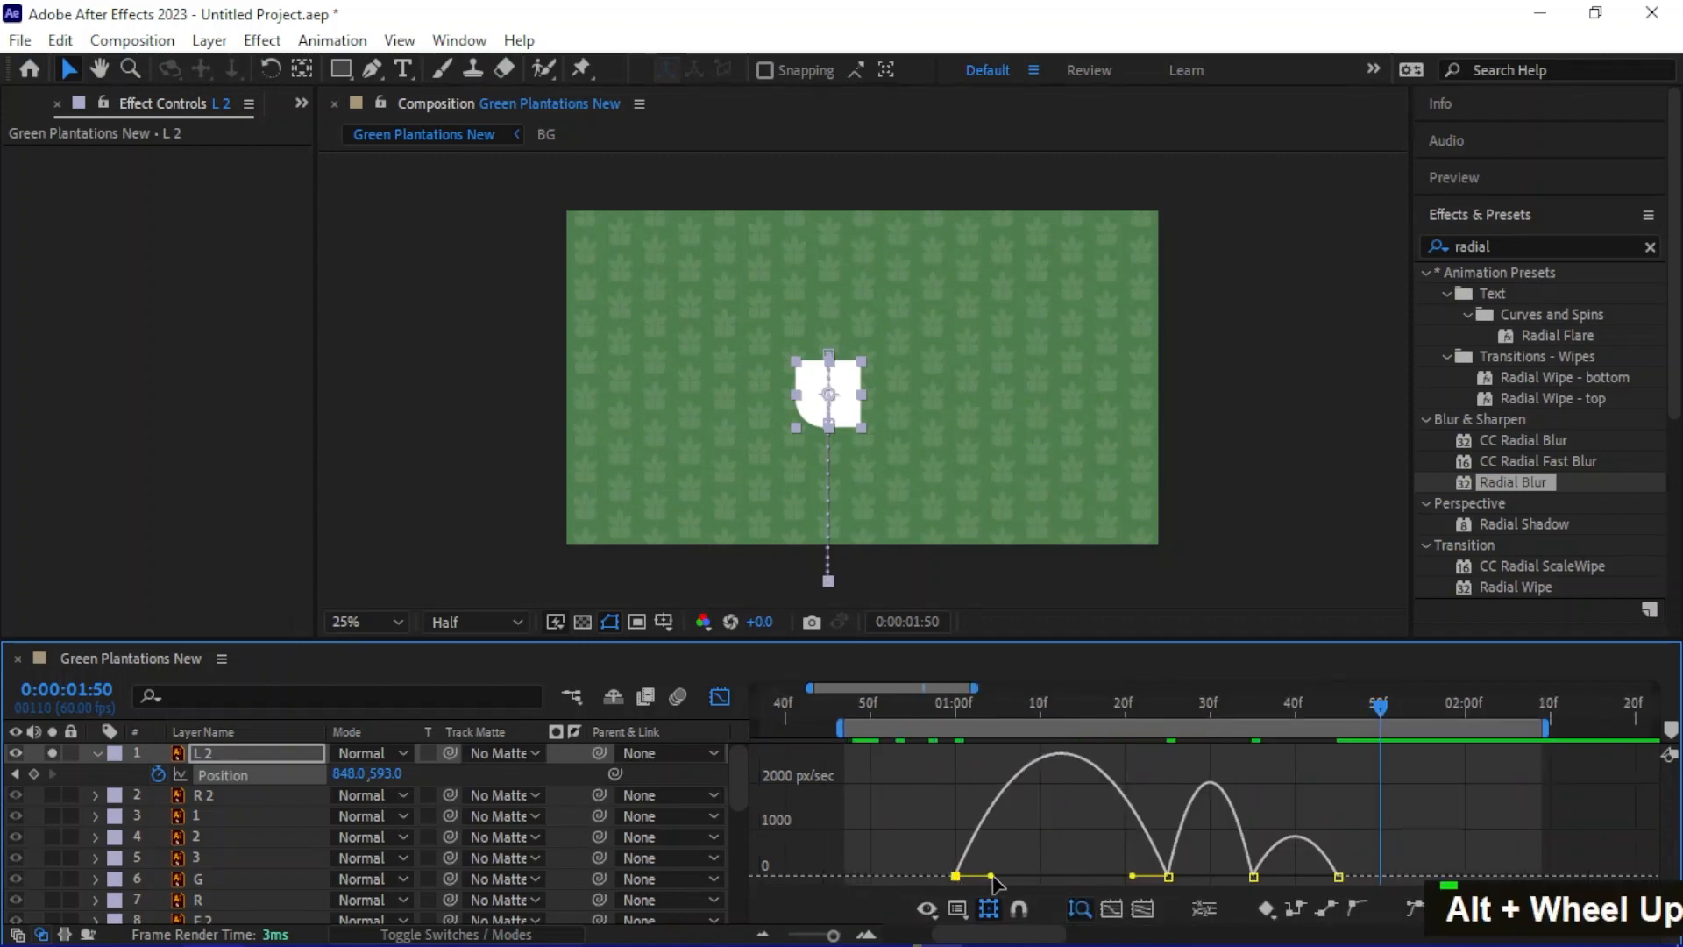
left_click_drag(991, 875, 1317, 877)
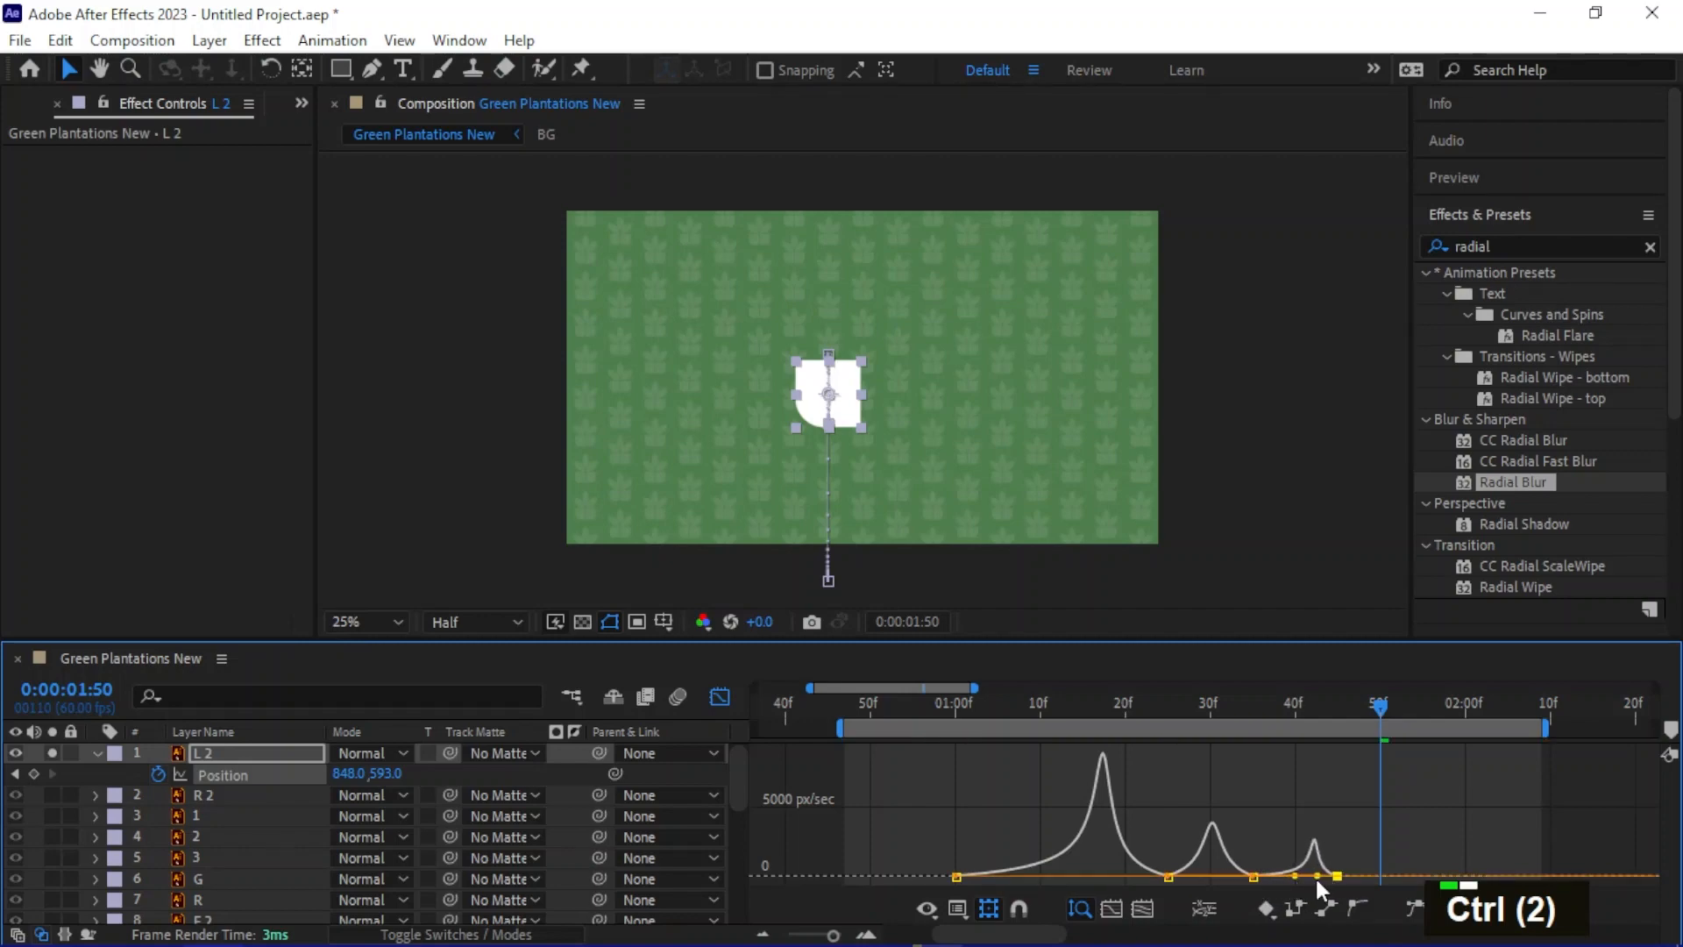
left_click(719, 698)
left_click_drag(1048, 709, 866, 705)
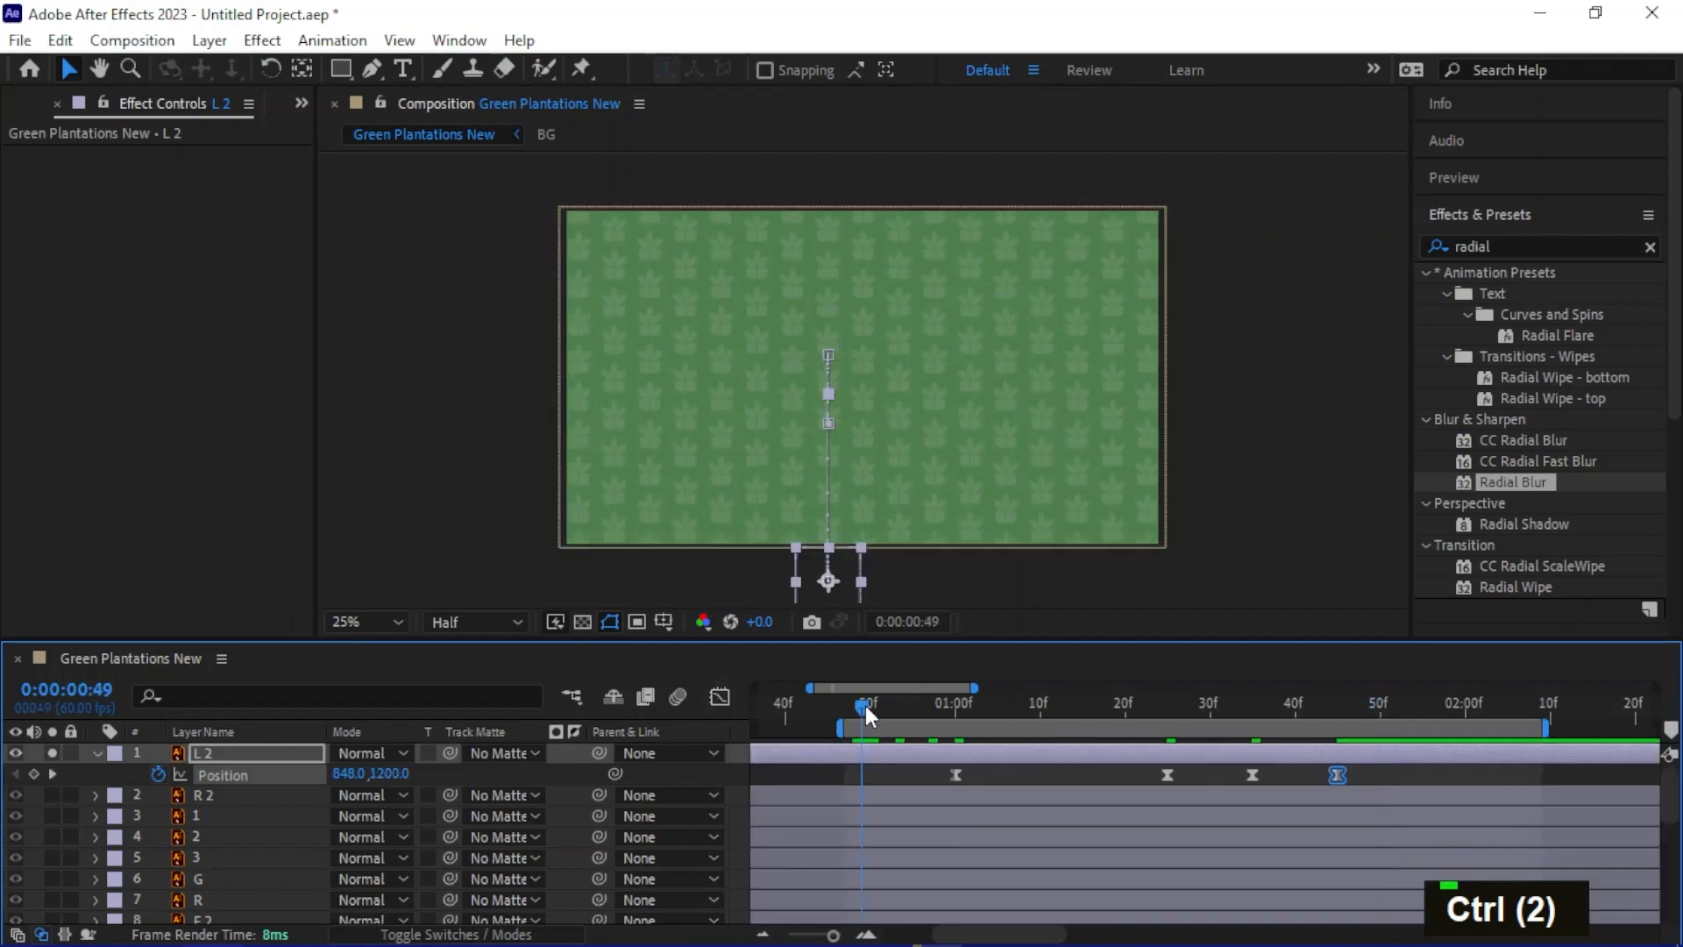
key("space")
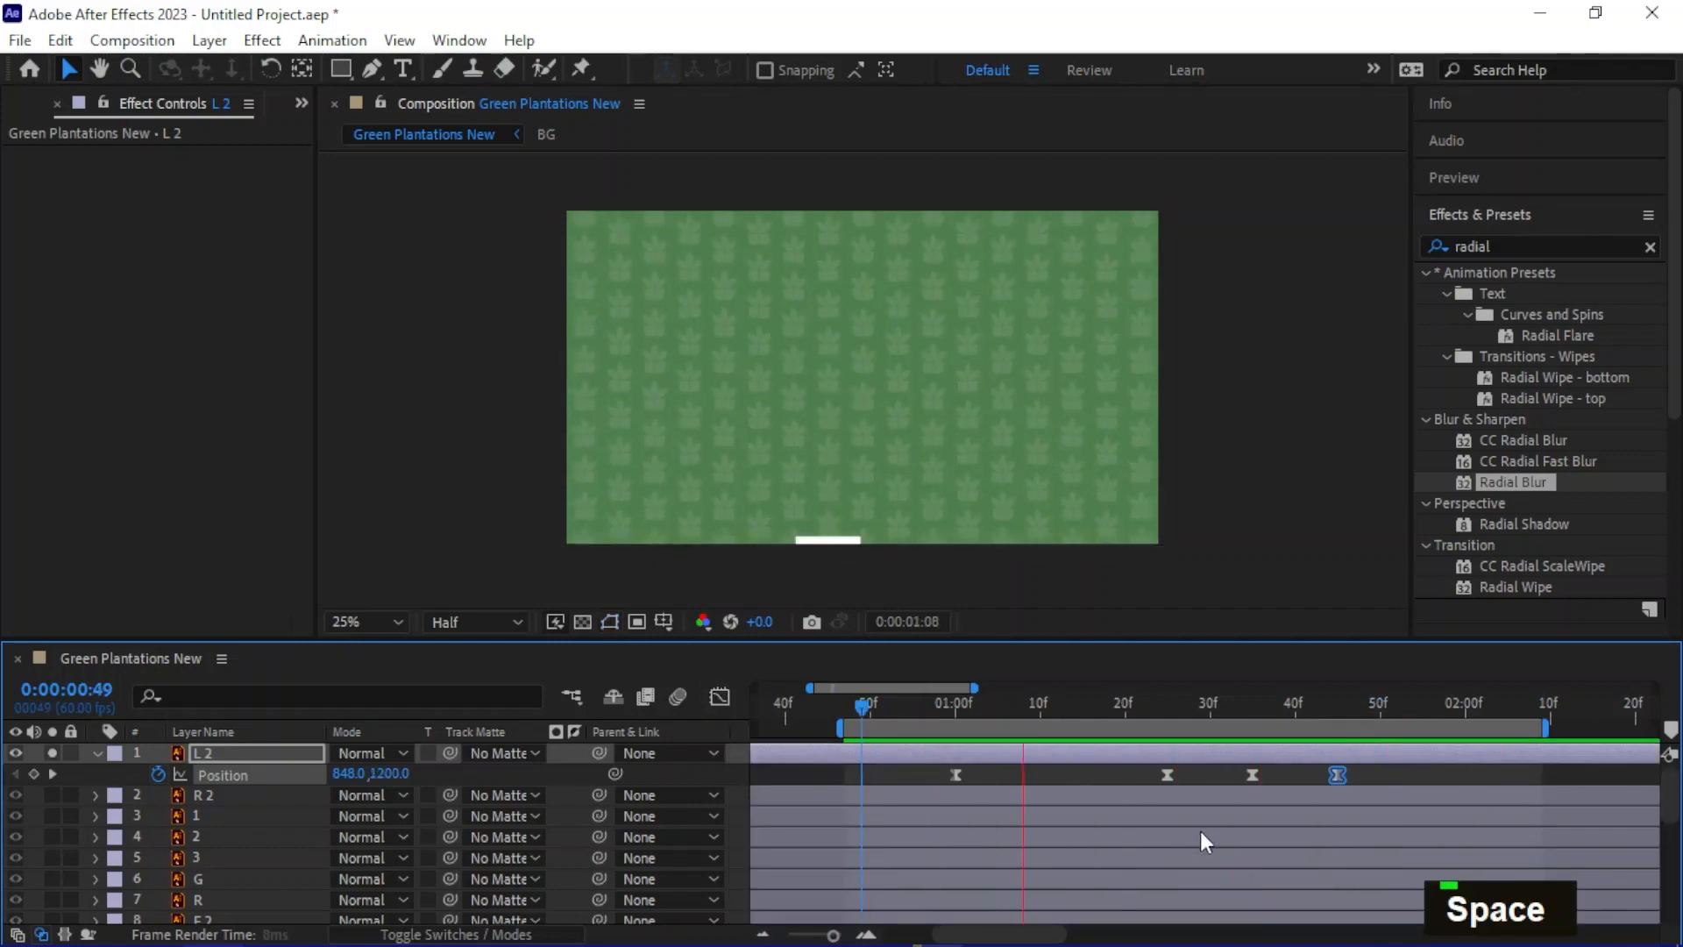
key("space")
scroll(802, 797, "down", 3, "alt")
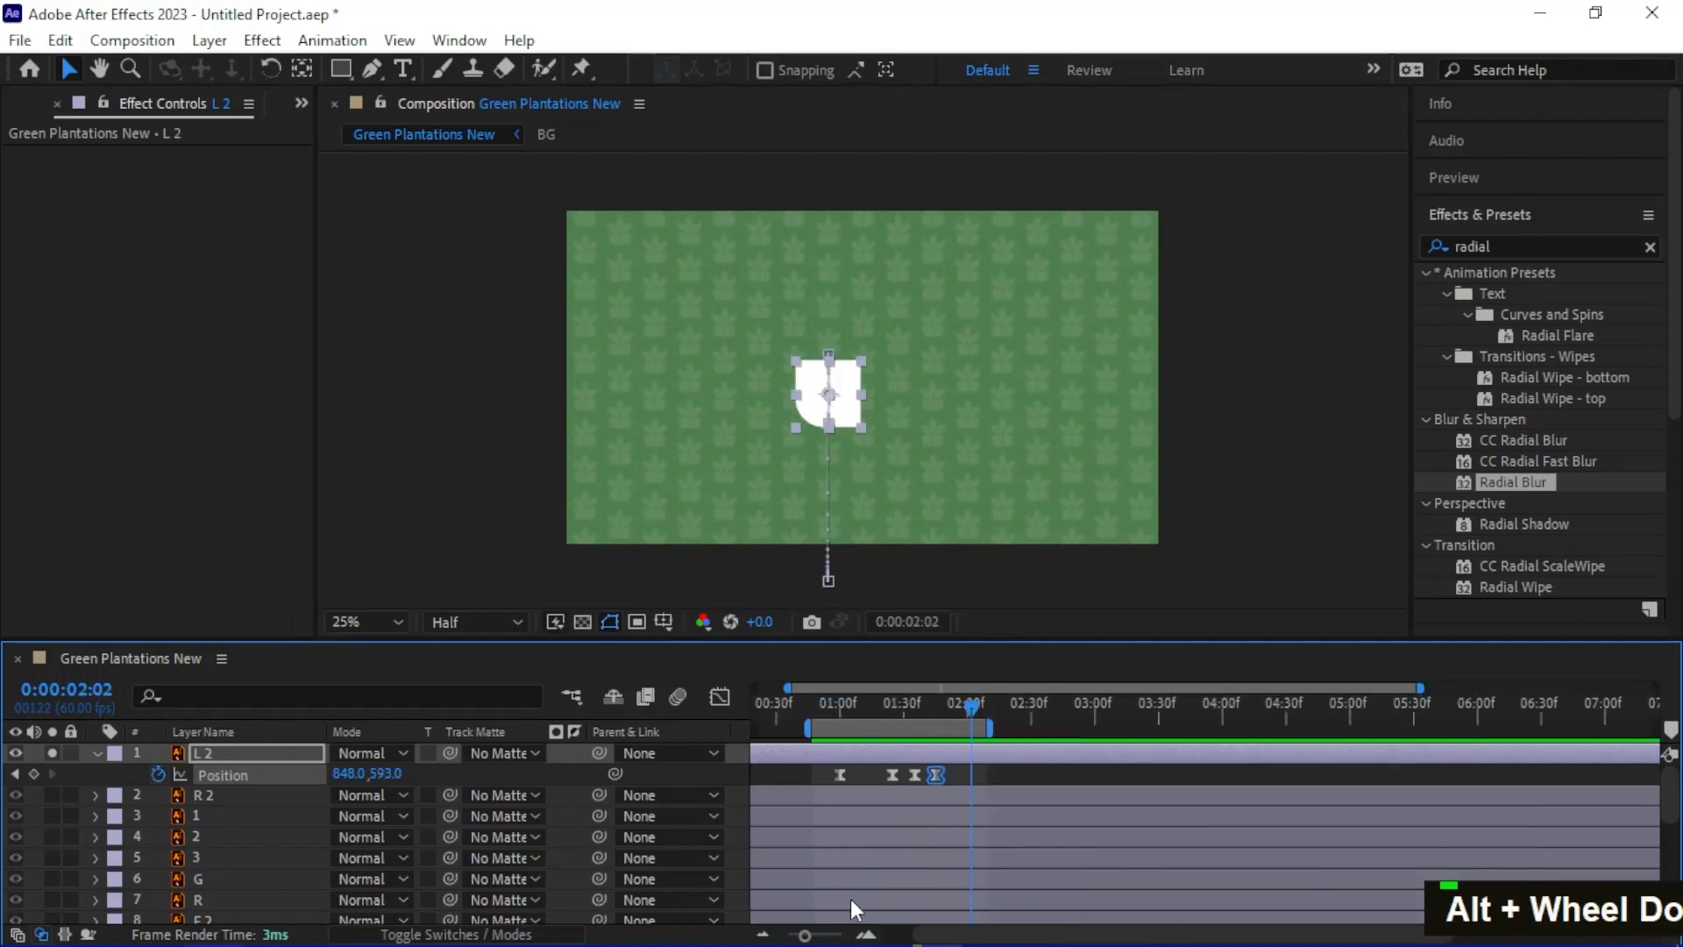
Extend the work area back to the start of the composition and preview the L 2 bounce from 0:00
left_click_drag(850, 727, 767, 727)
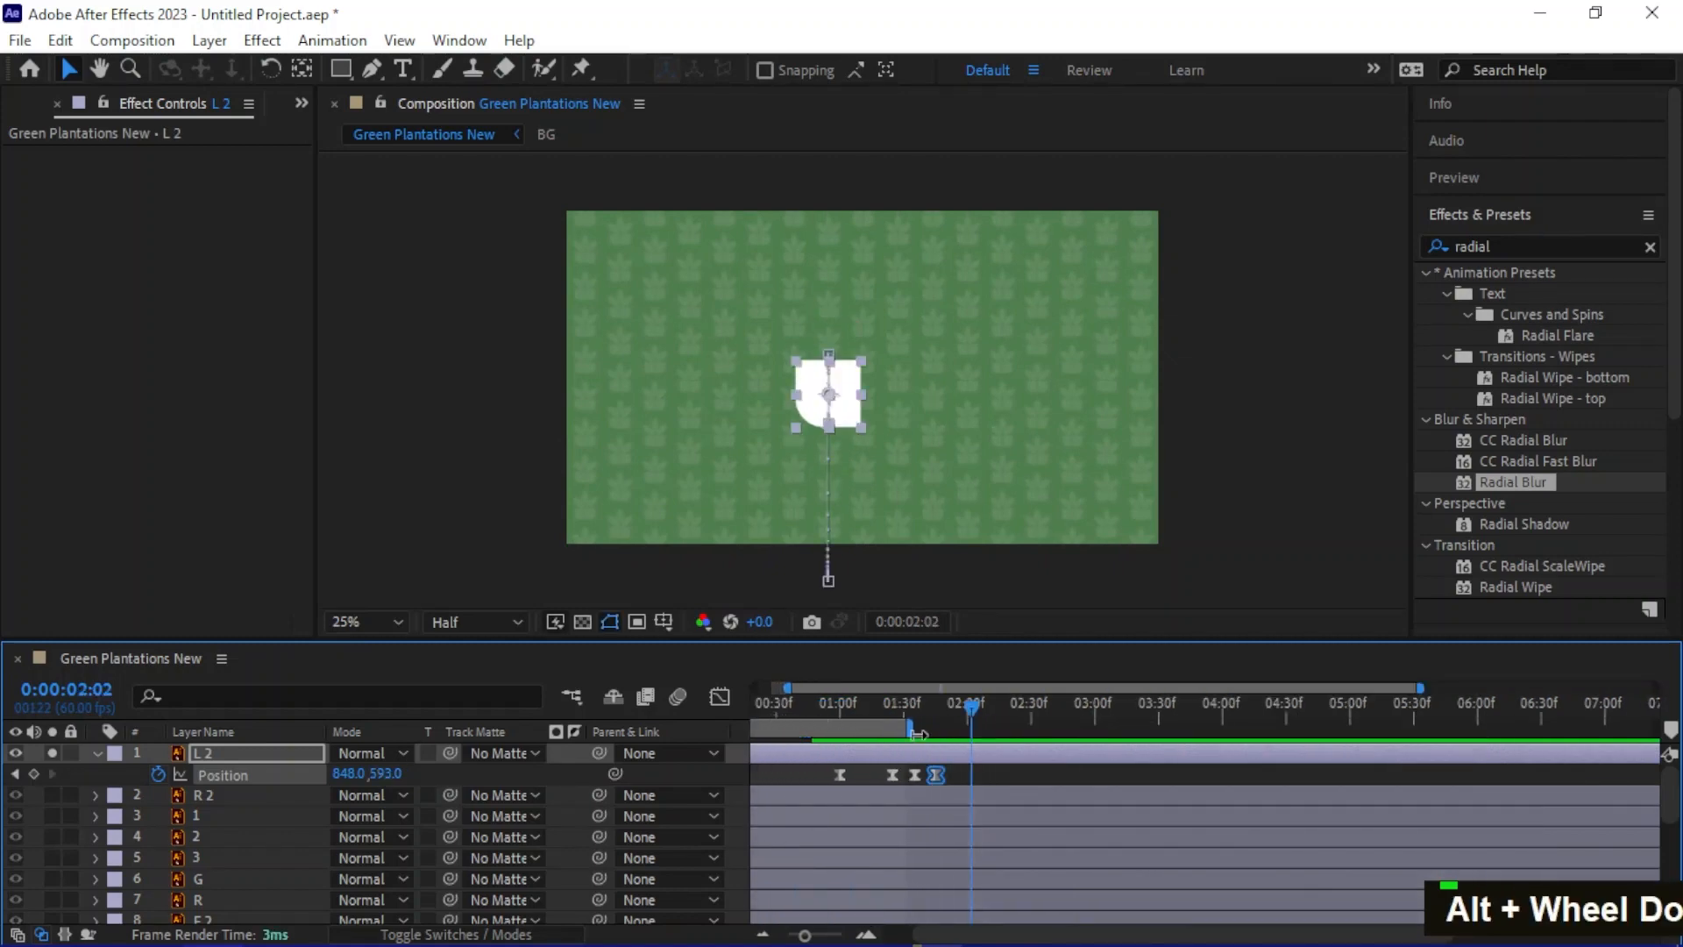
left_click_drag(912, 733, 675, 714)
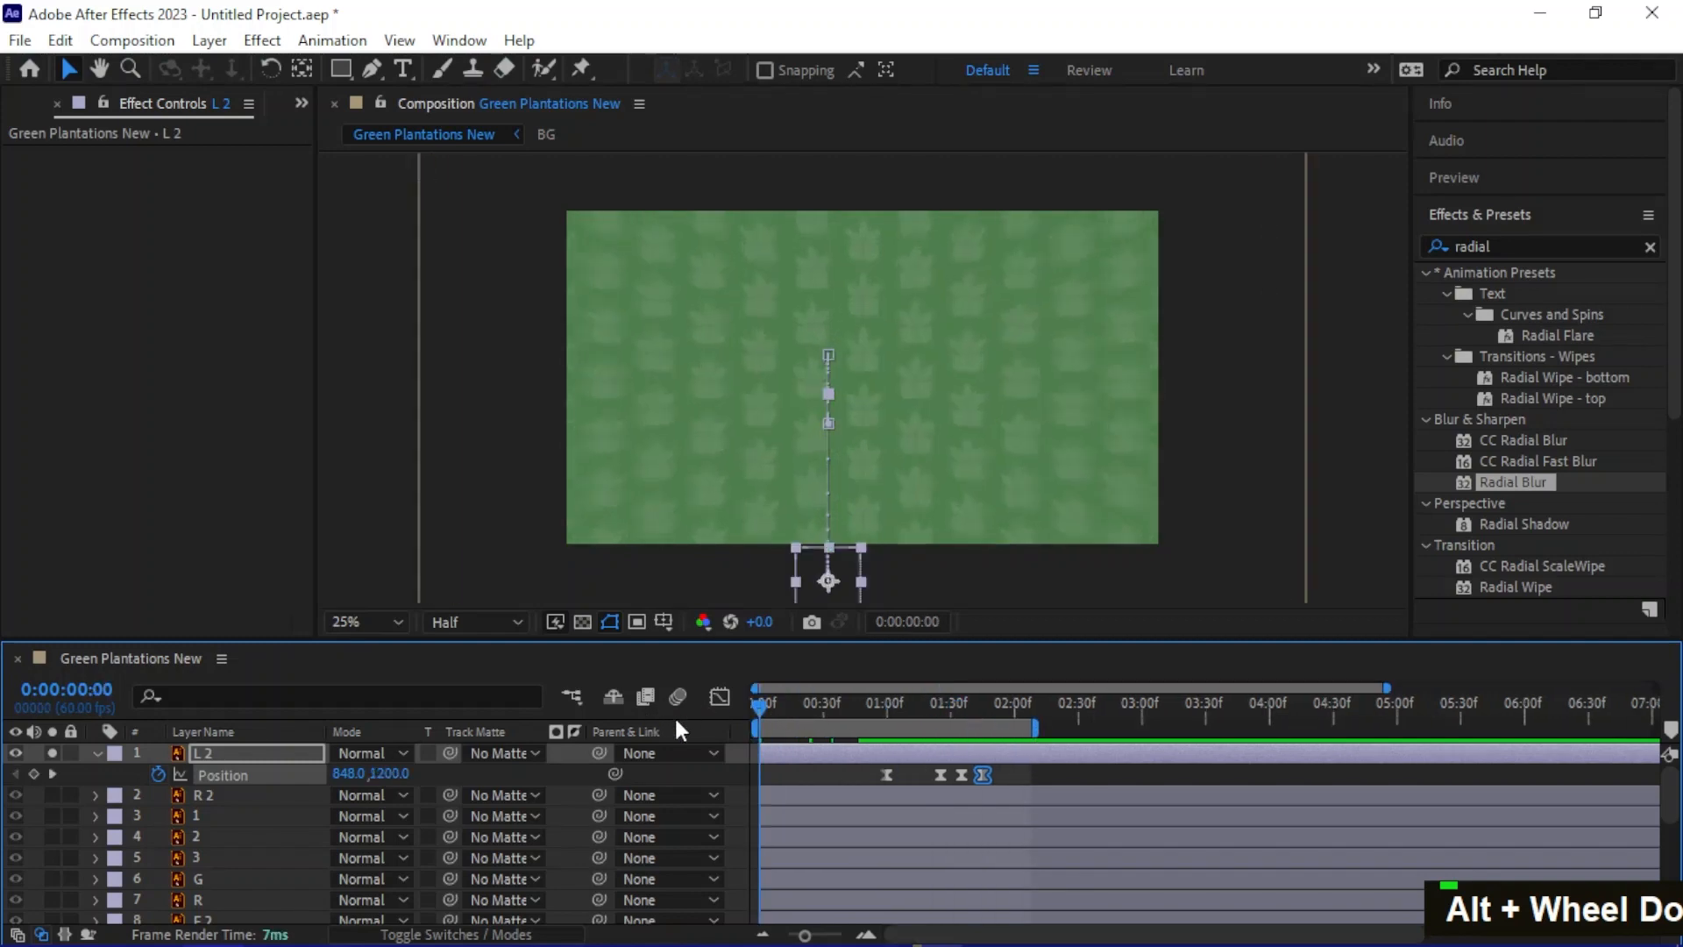
key("space")
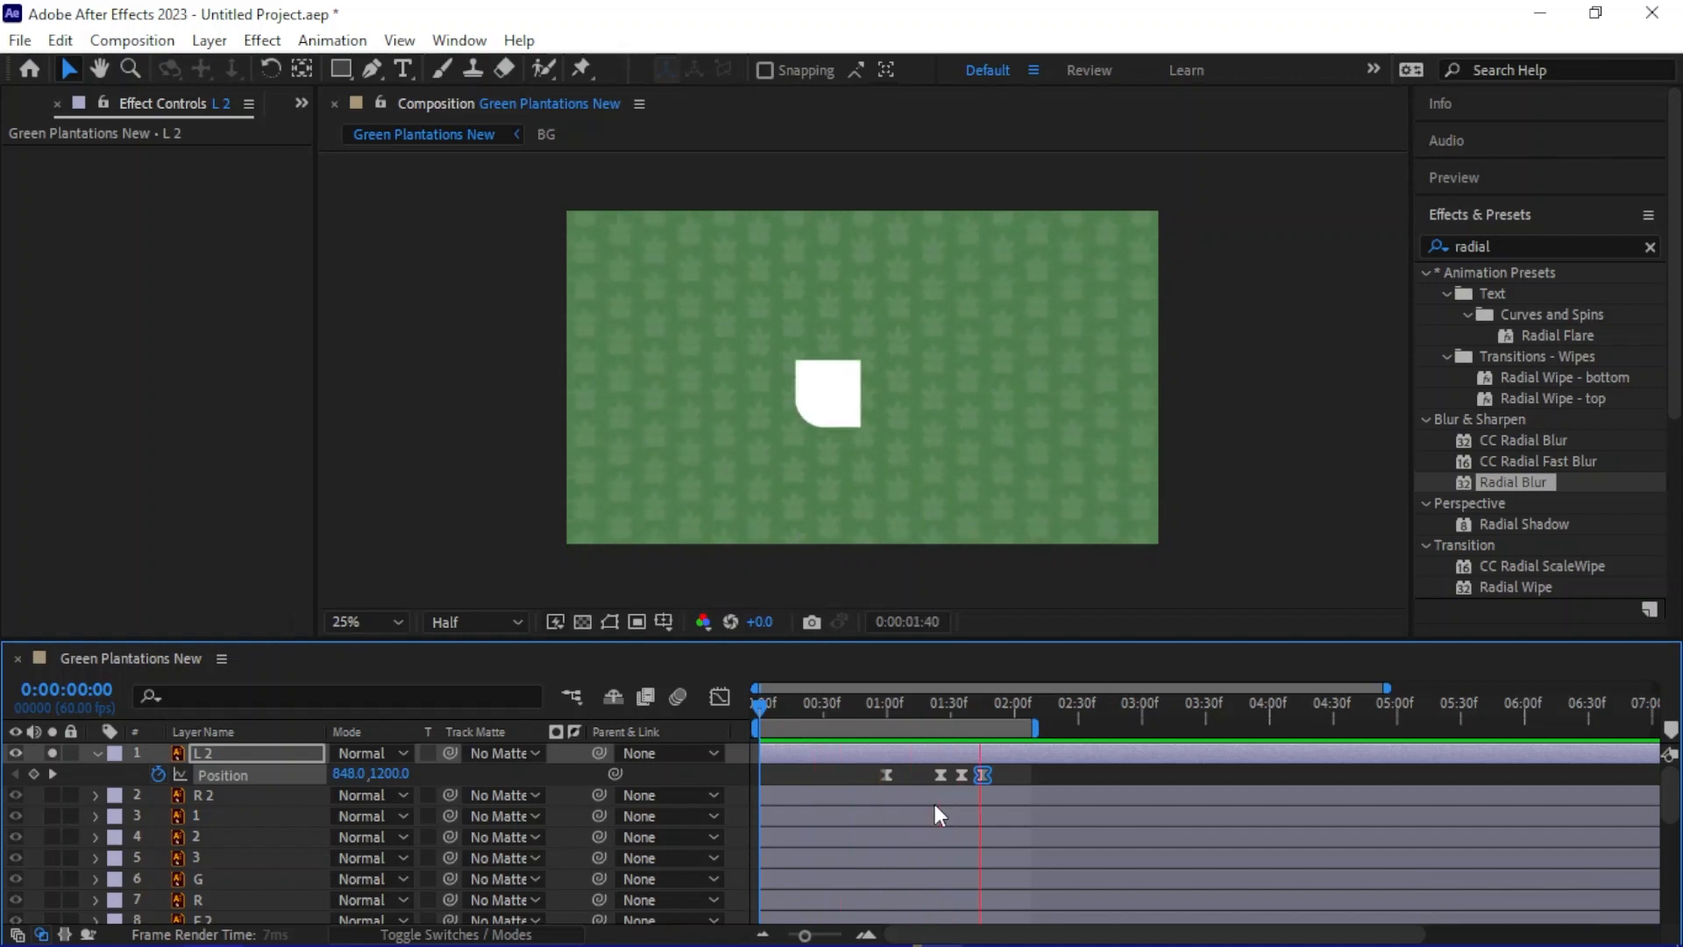
key("space")
Solo the R 2 layer and add a Position keyframe of 1078.5, 593 at 1:45f
left_click(219, 798)
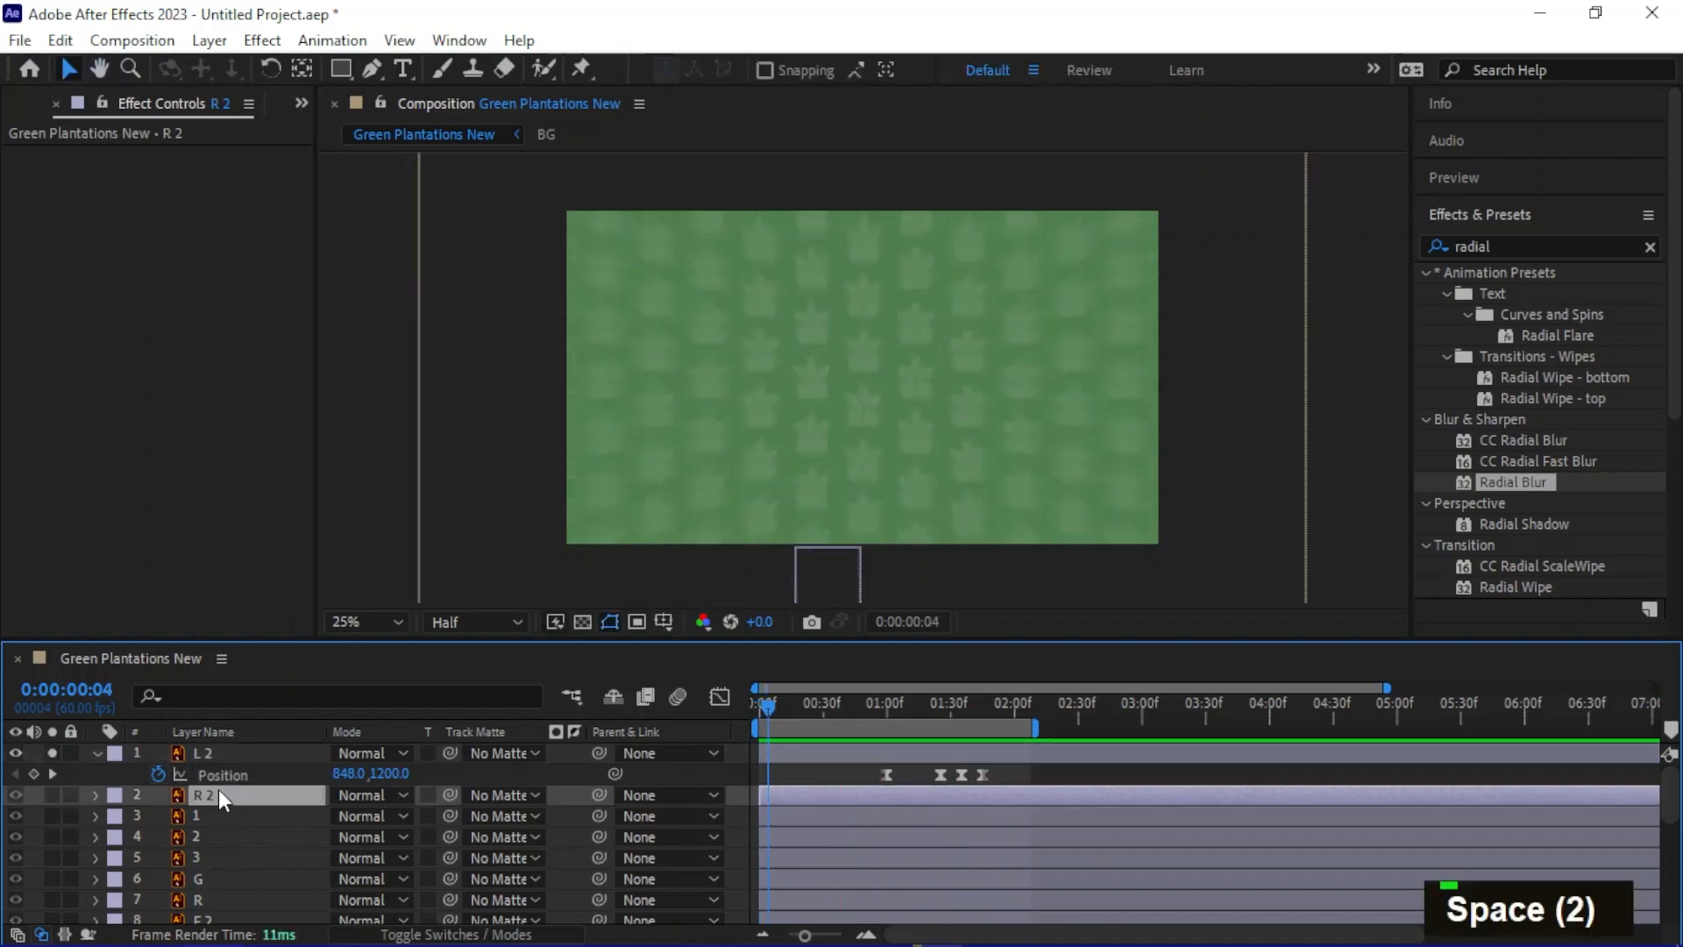
left_click(52, 795)
left_click_drag(768, 704, 1255, 796)
scroll(895, 754, "up", 4, "alt")
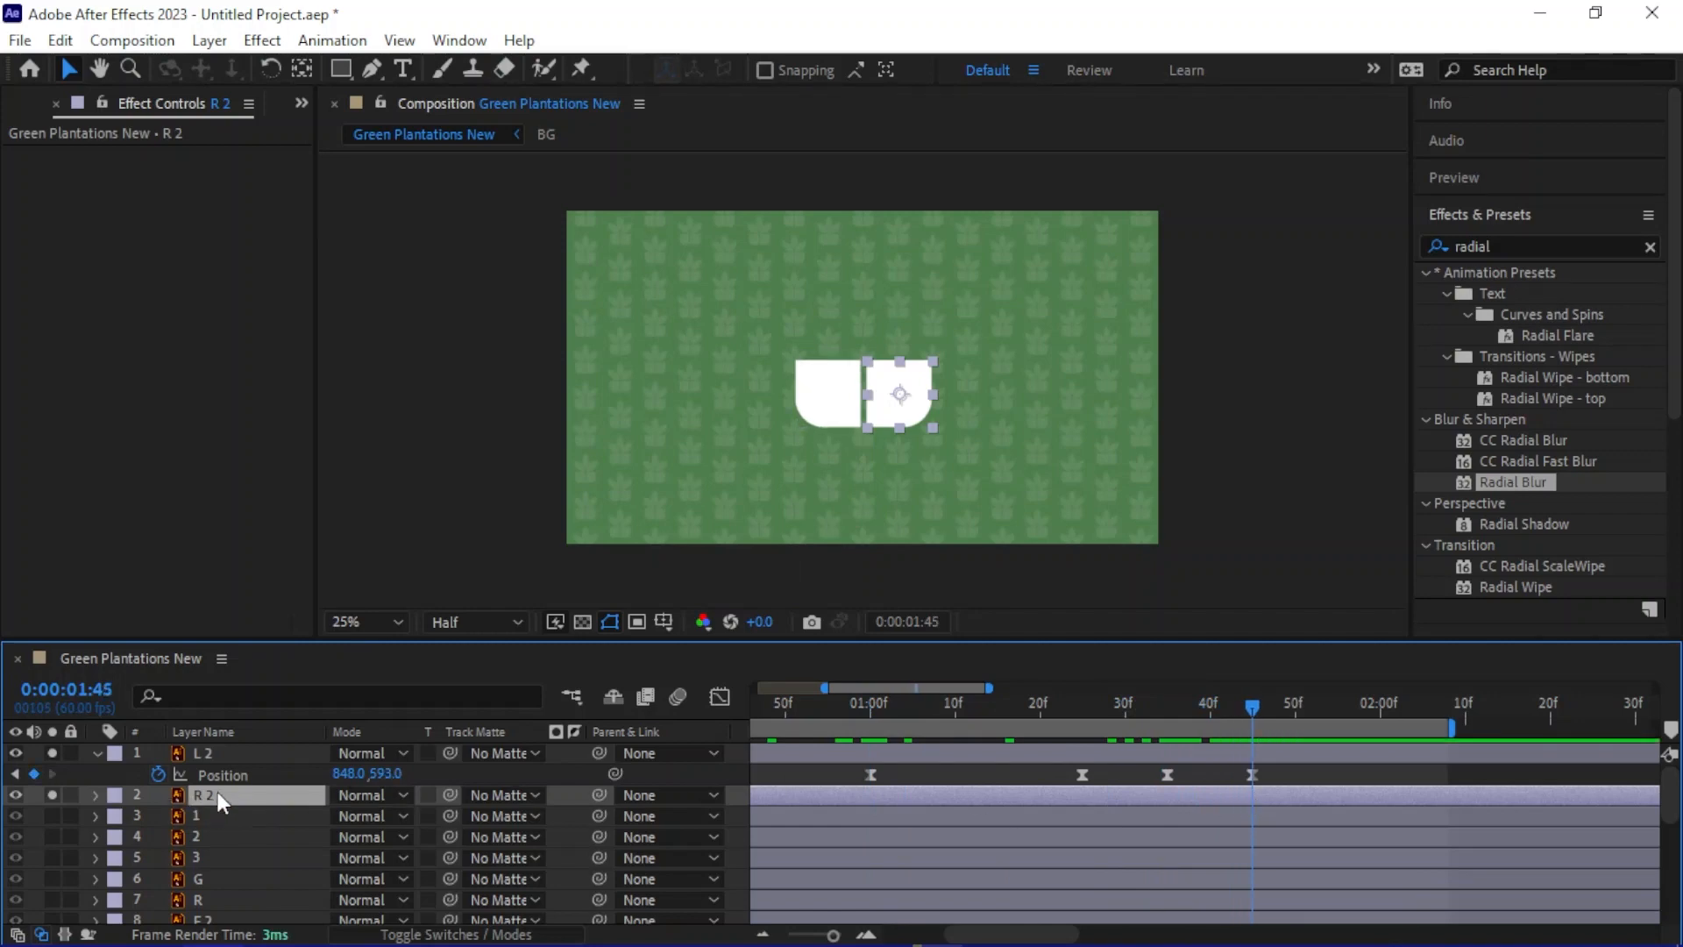
key("p")
left_click(159, 815)
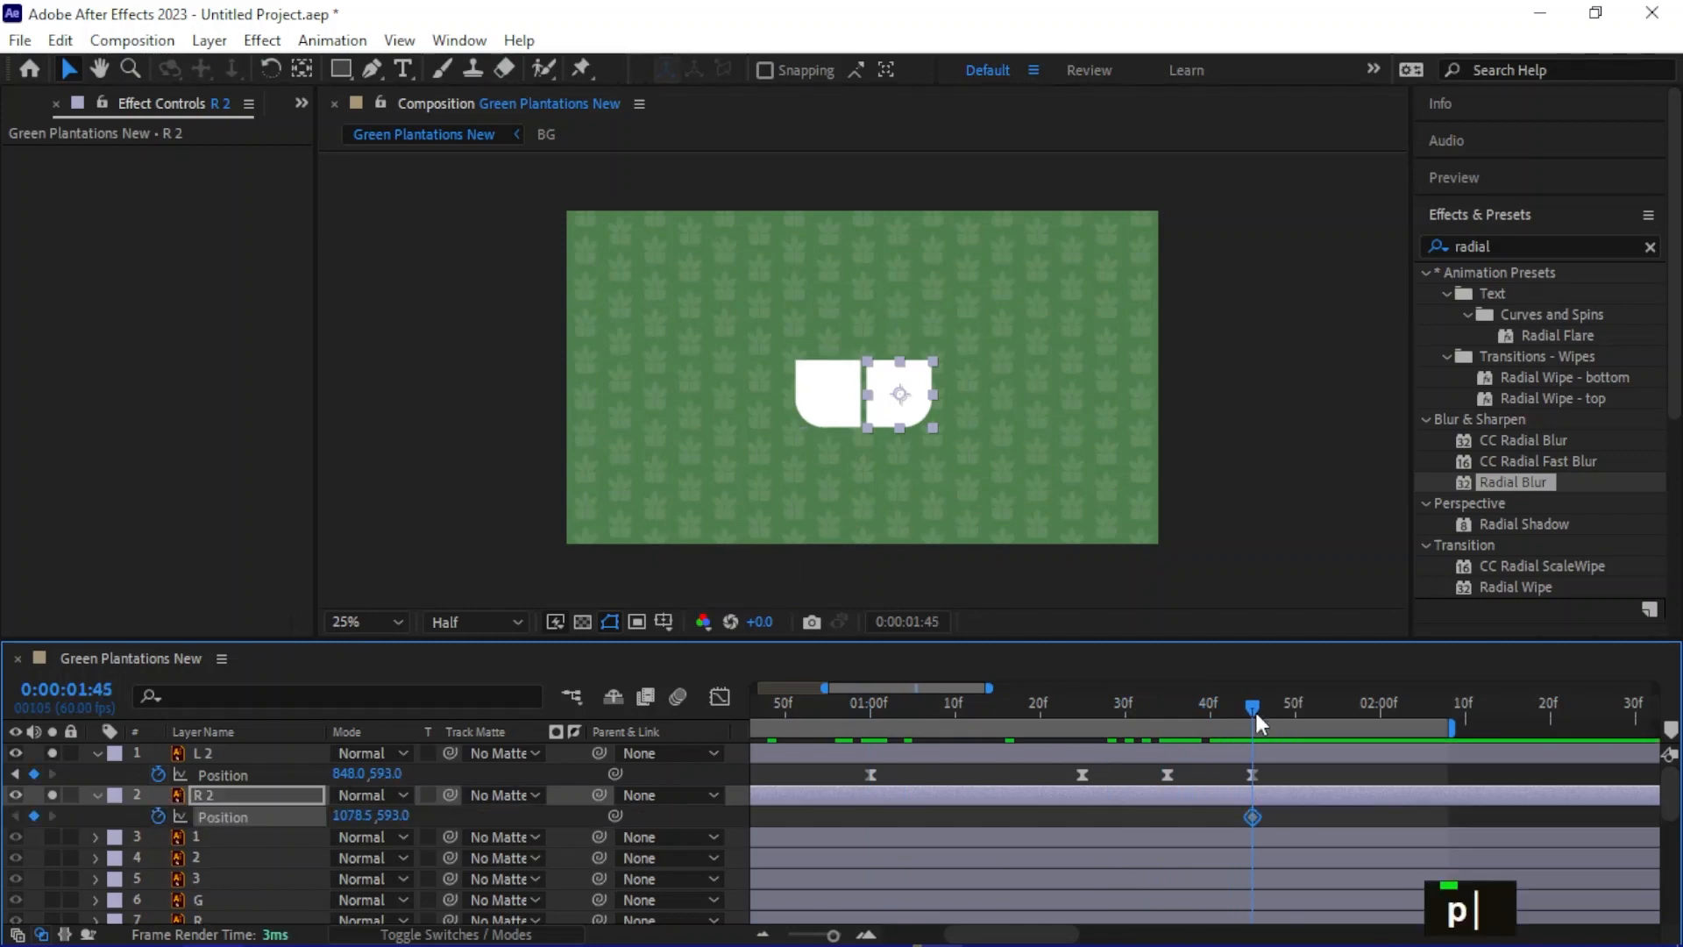
Keyframe the R 2 layer's Position at 1078.5, 1200 at 1 second, copying the vertical value from L 2
left_click_drag(1252, 707, 869, 771)
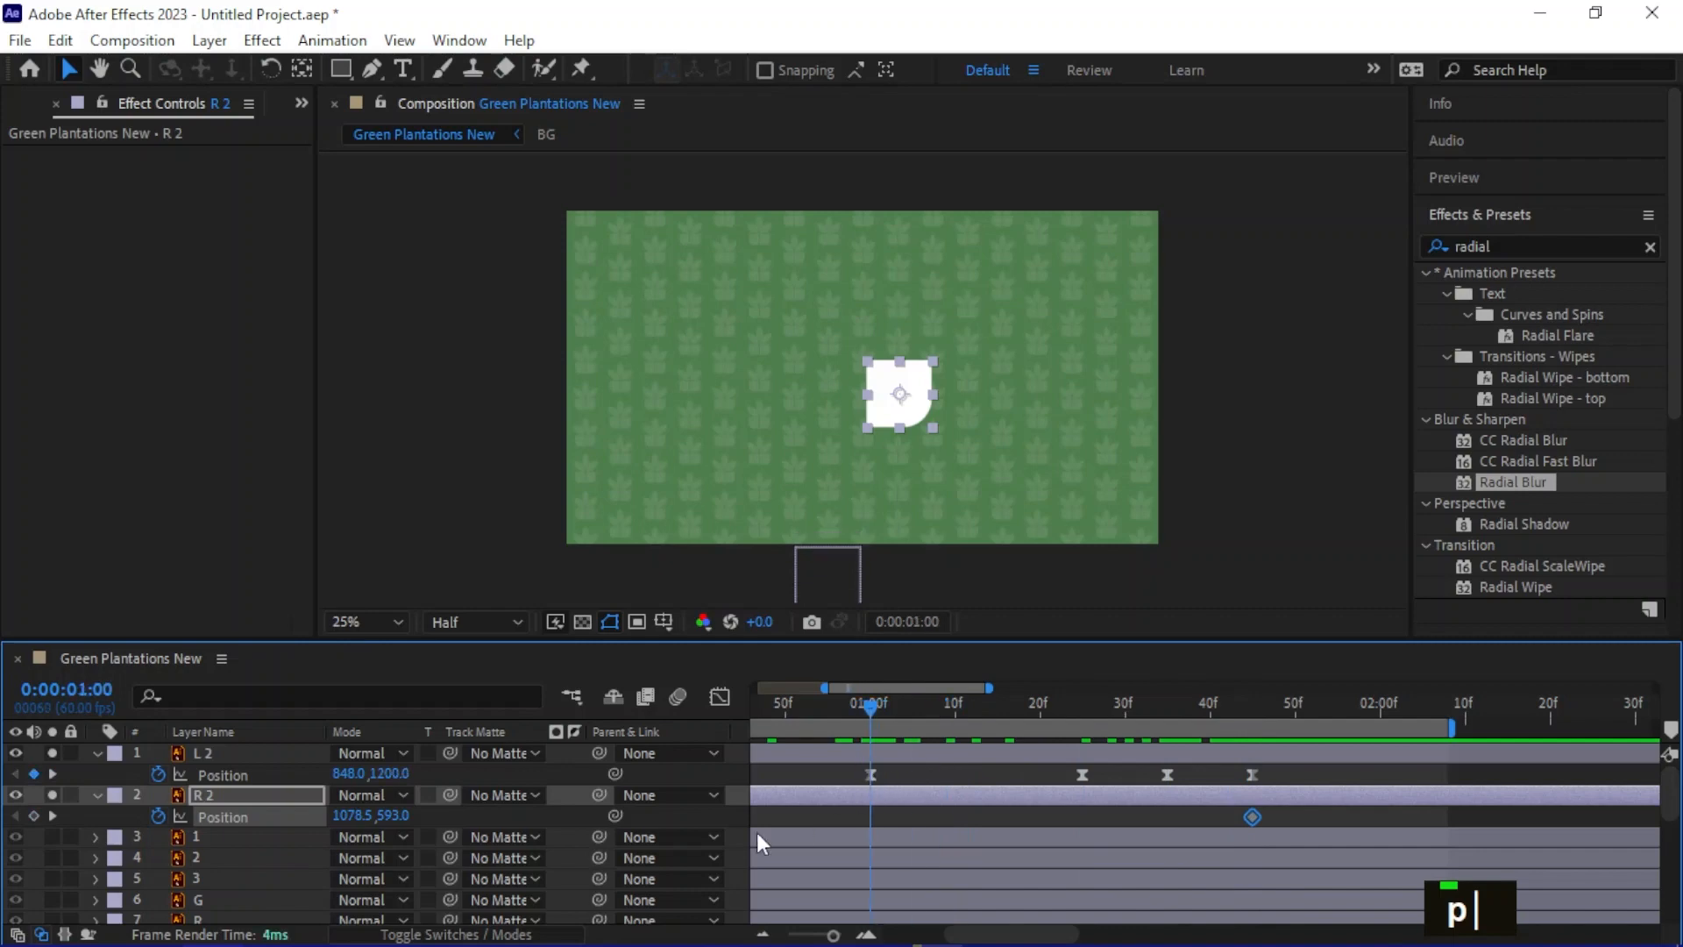
left_click(393, 772)
key("ctrl+c")
left_click(398, 816)
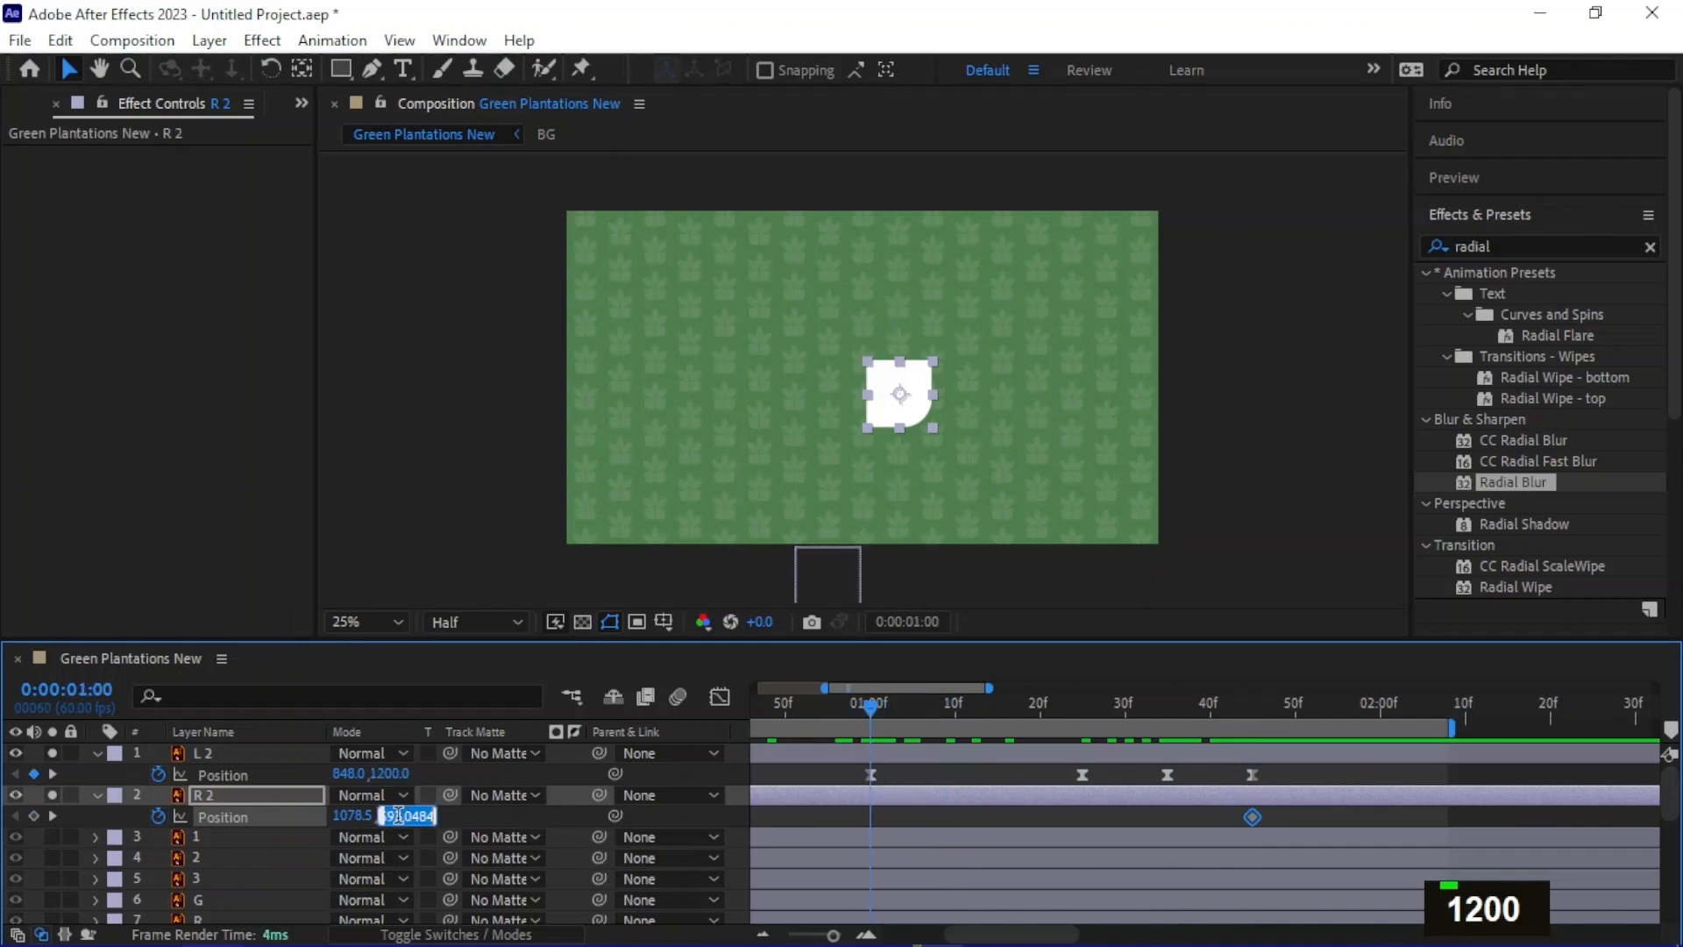
key("ctrl+v")
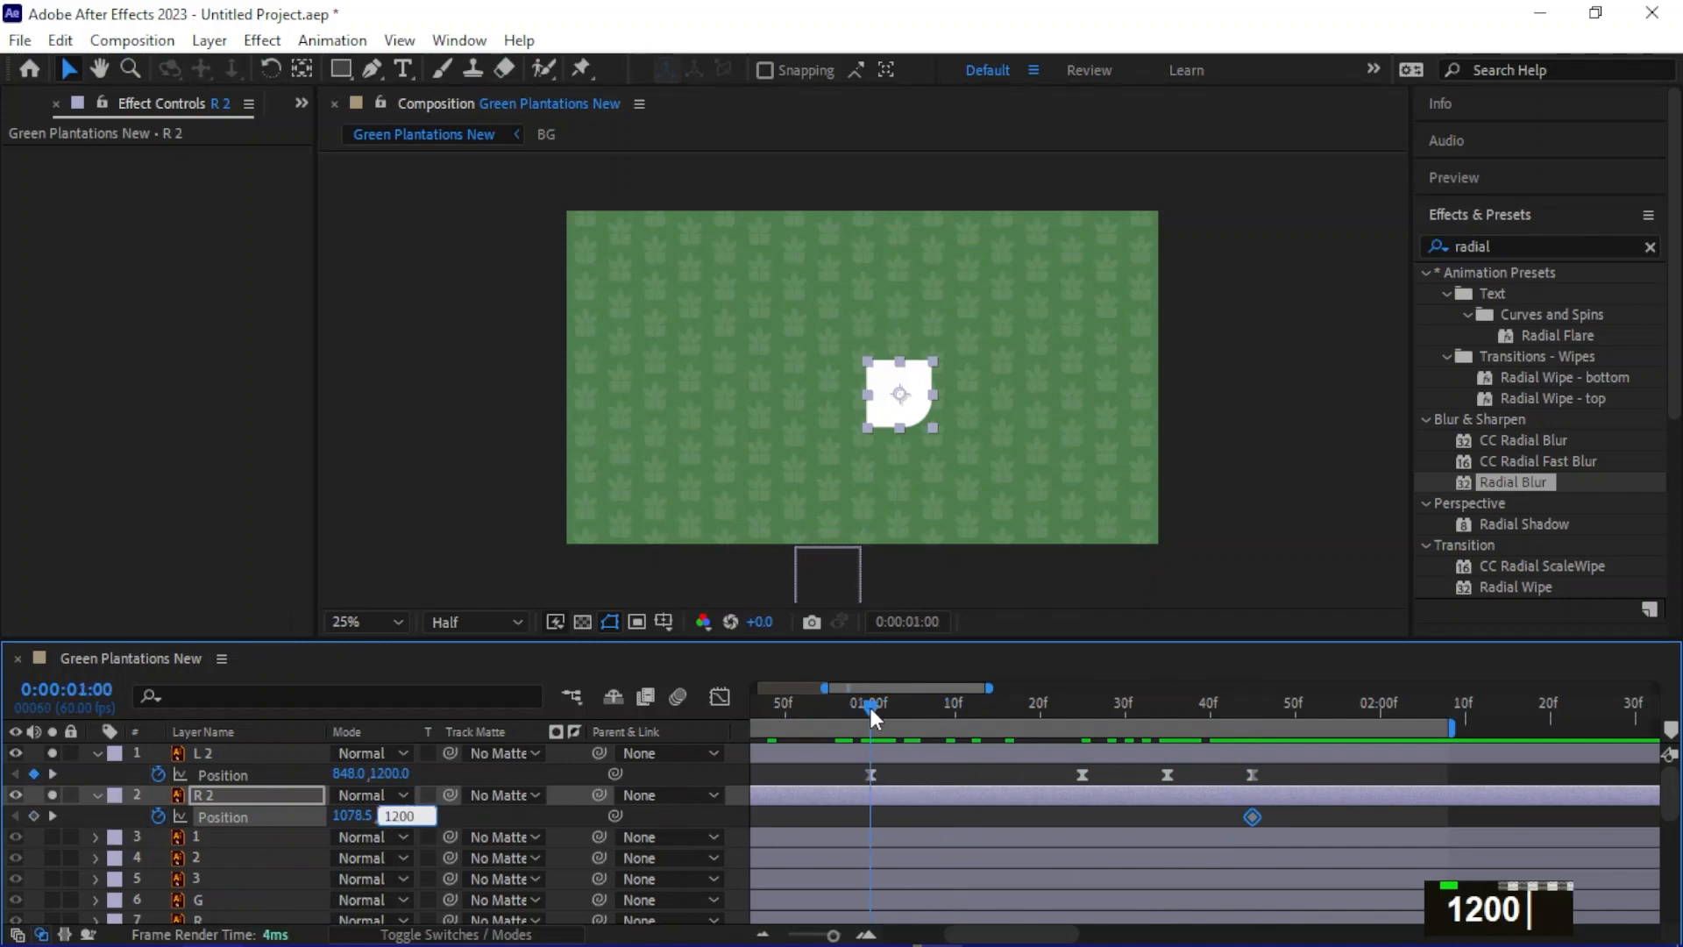
Copy L 2's vertical Position value of 462.8063 to R 2 at 1:25f as the upper bounce keyframe
left_click_drag(869, 703, 1084, 787)
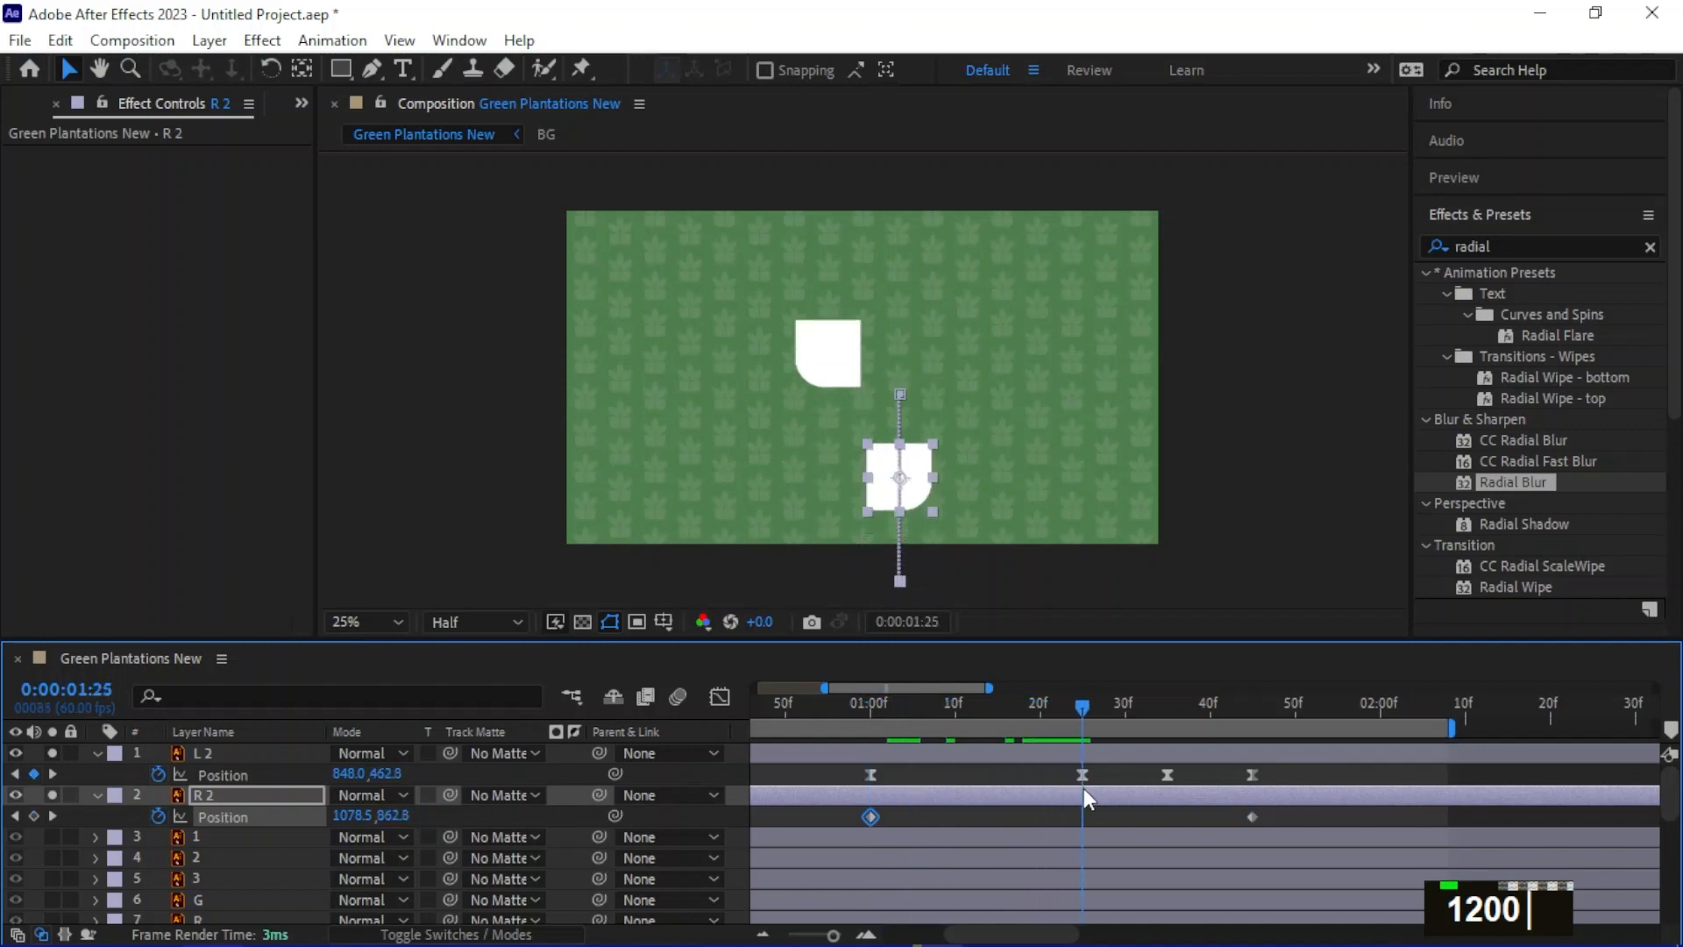
left_click(393, 773)
key("ctrl+c")
left_click(393, 816)
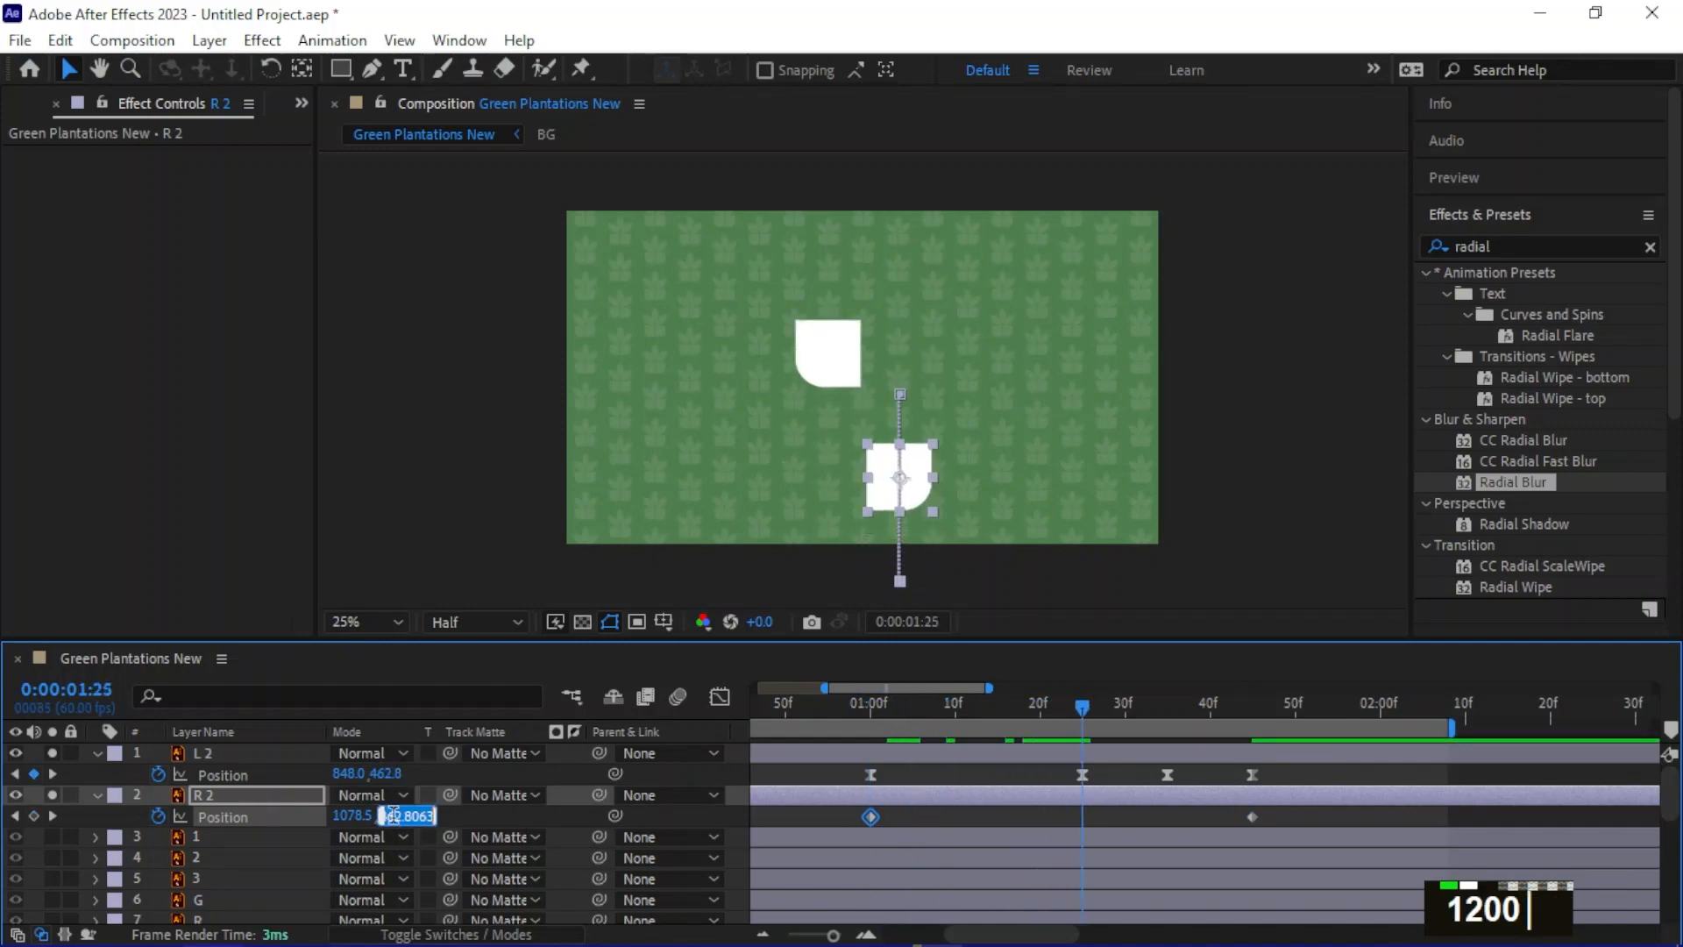
key("ctrl+v")
Copy L 2's vertical Position value of 687.9284 to R 2 at 1:35f as the lower bounce keyframe
left_click_drag(1083, 704, 1165, 733)
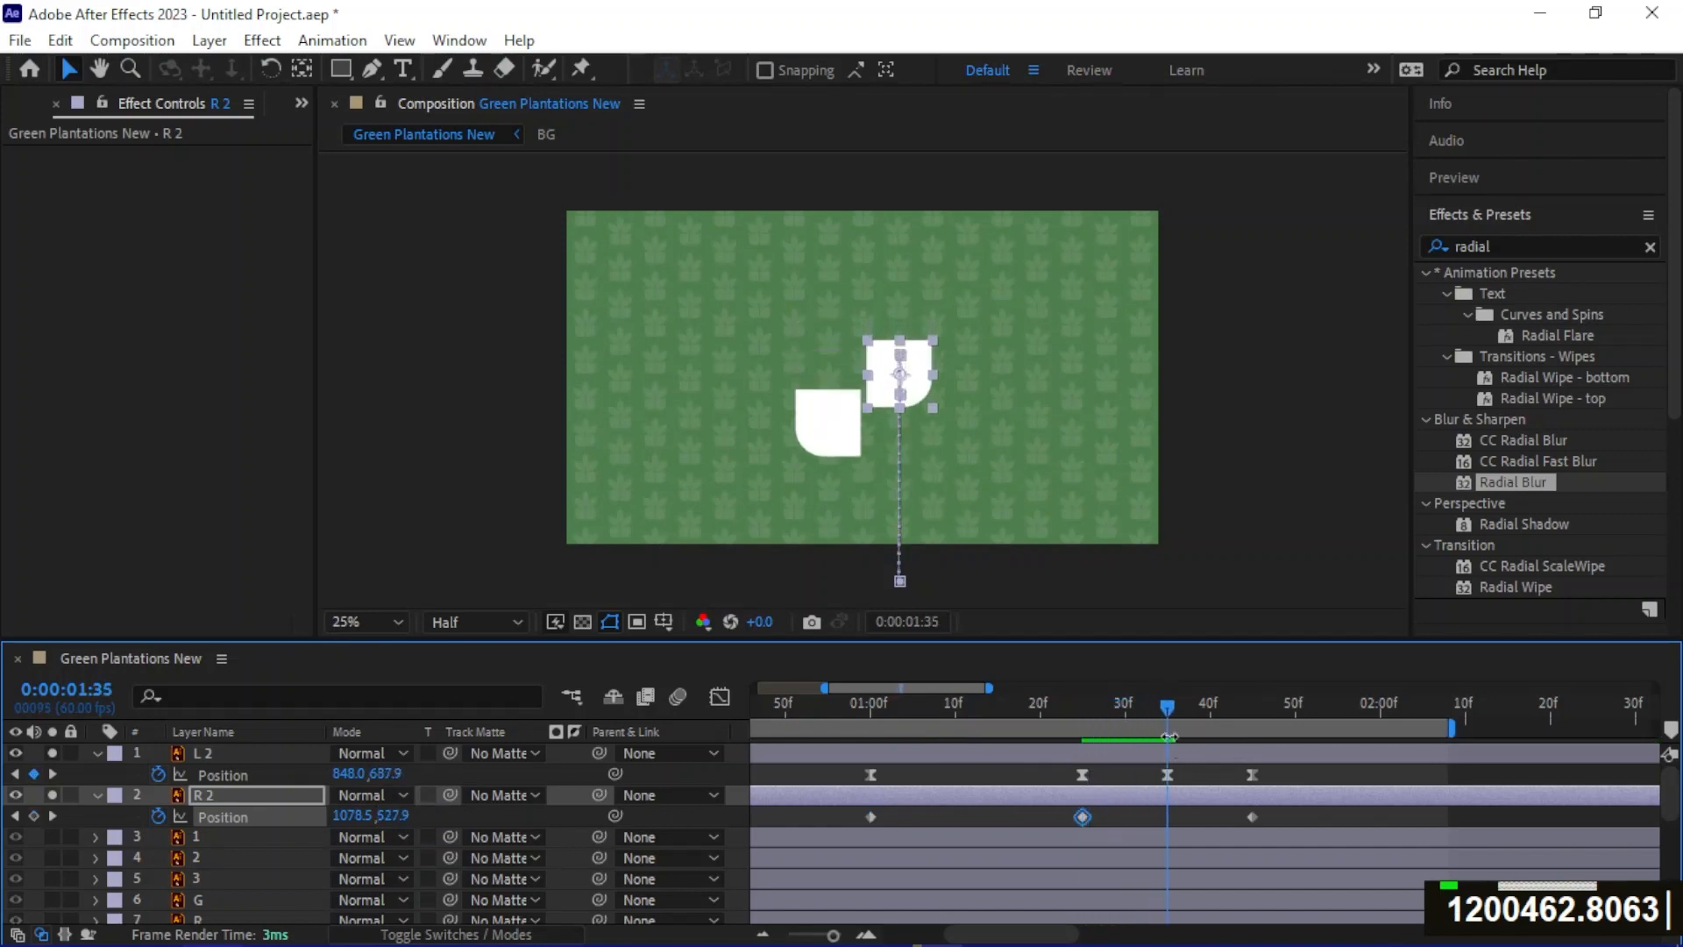
left_click(384, 771)
key("ctrl+c")
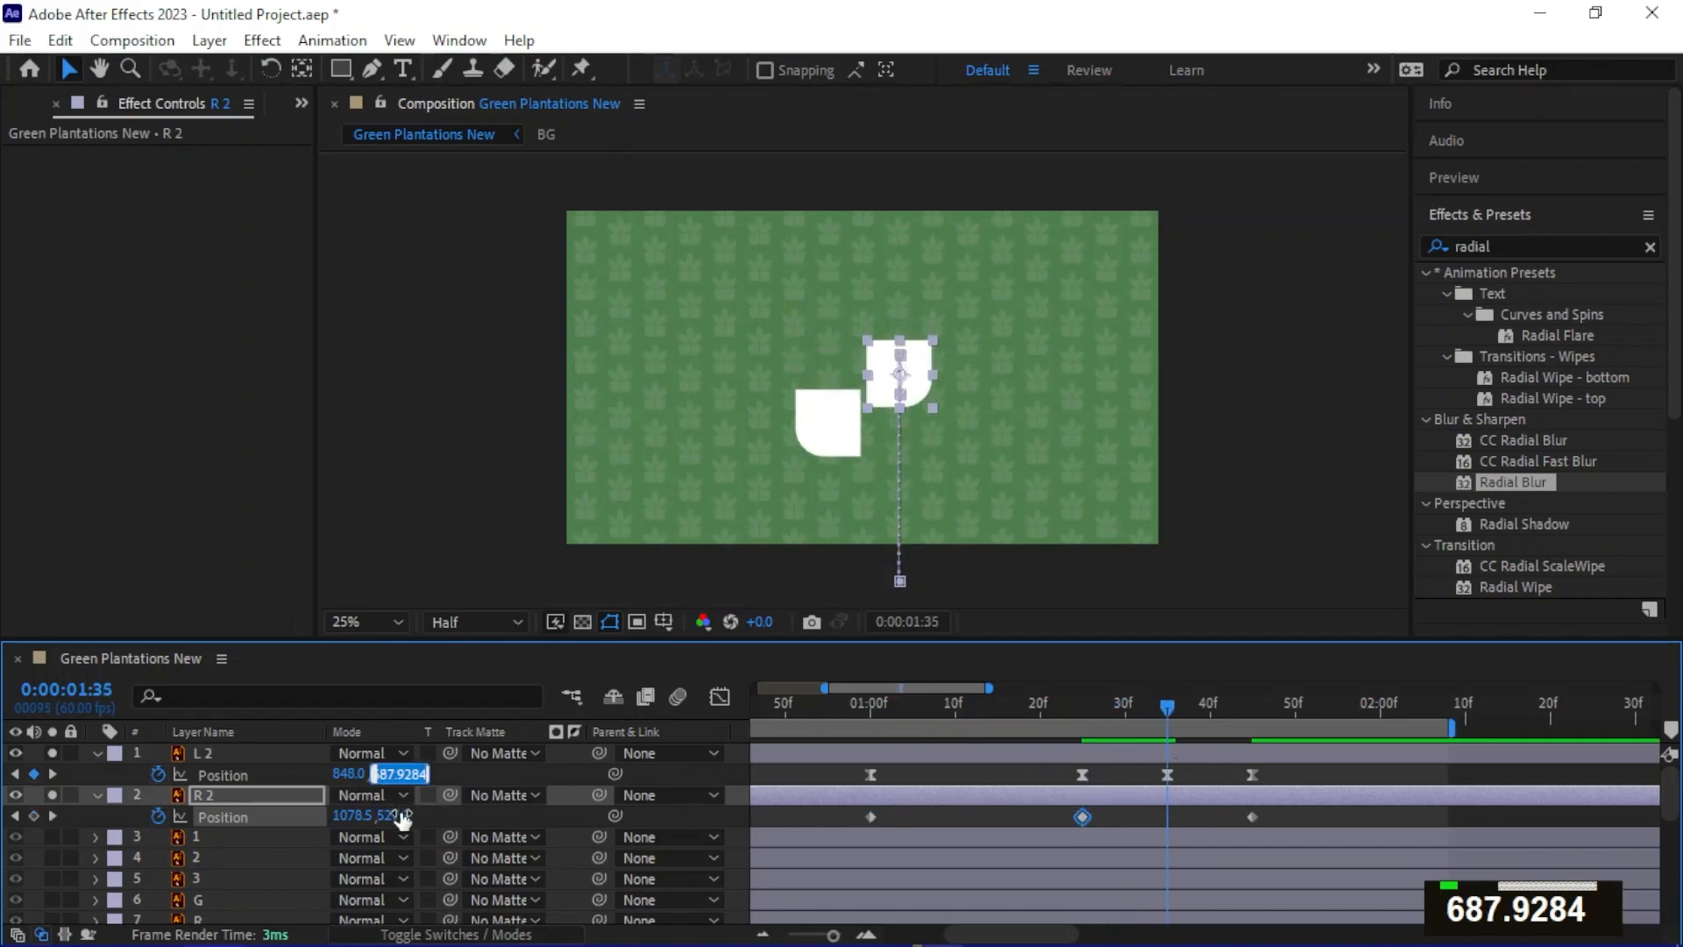
left_click(396, 814)
key("ctrl+v")
key("Return")
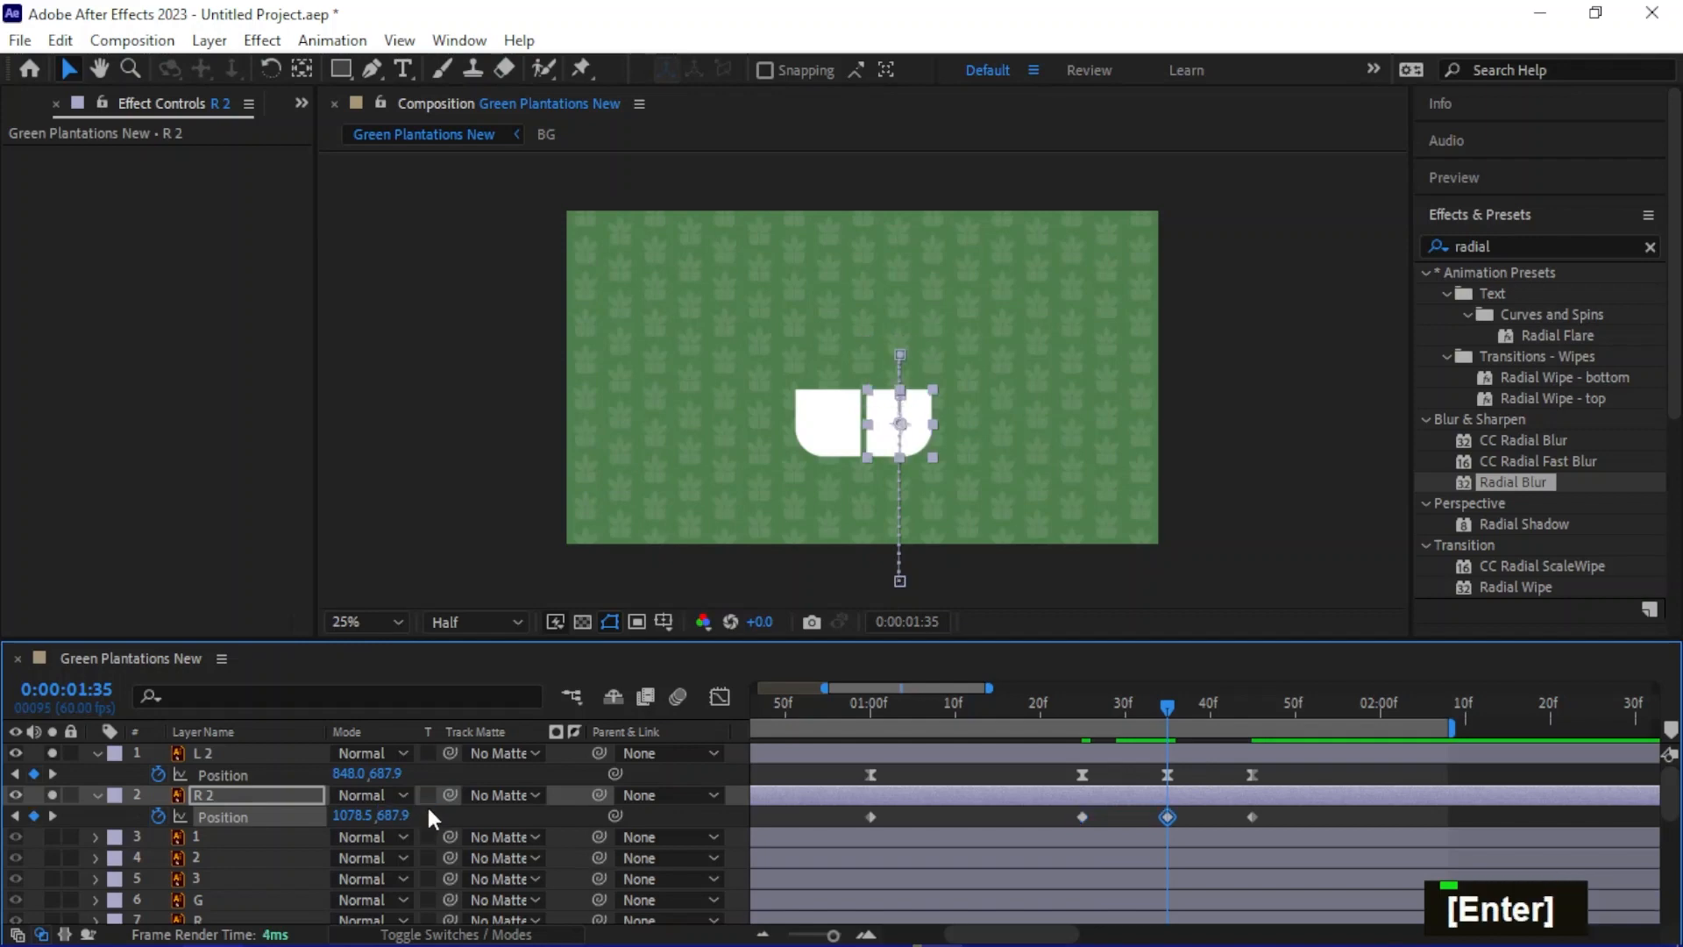
Apply Easy Ease to all four R 2 Position keyframes and reshape their speed graph into three sharp peaks
left_click_drag(1281, 817, 855, 822)
key("F9")
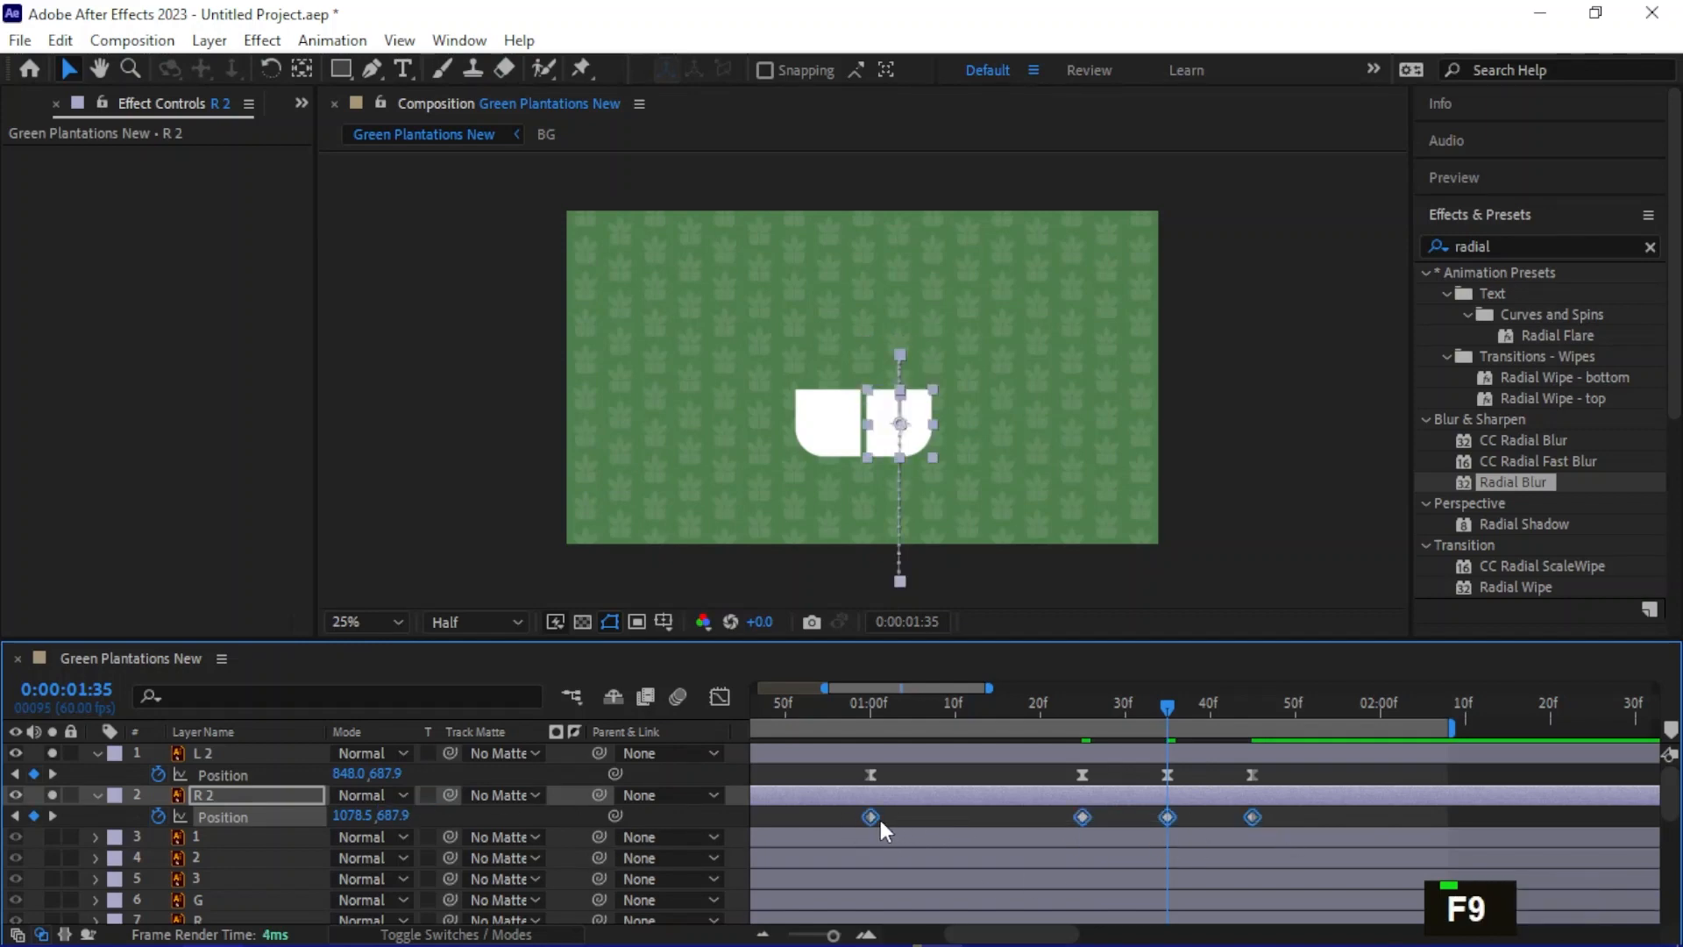
left_click(726, 705)
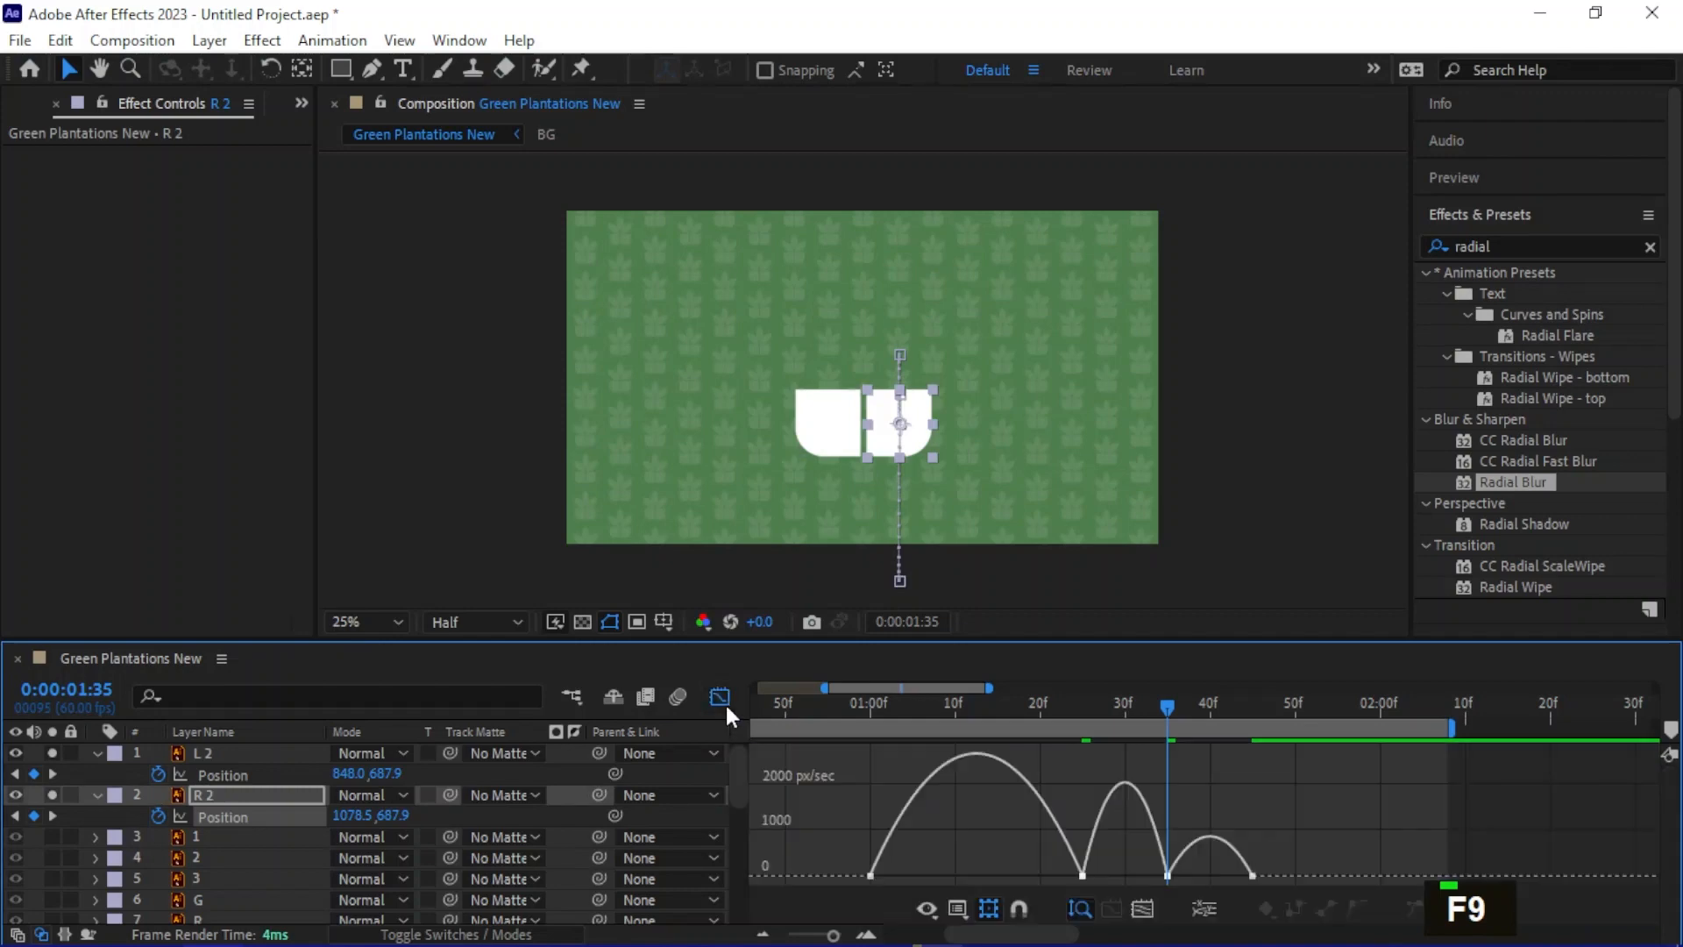
left_click(871, 875)
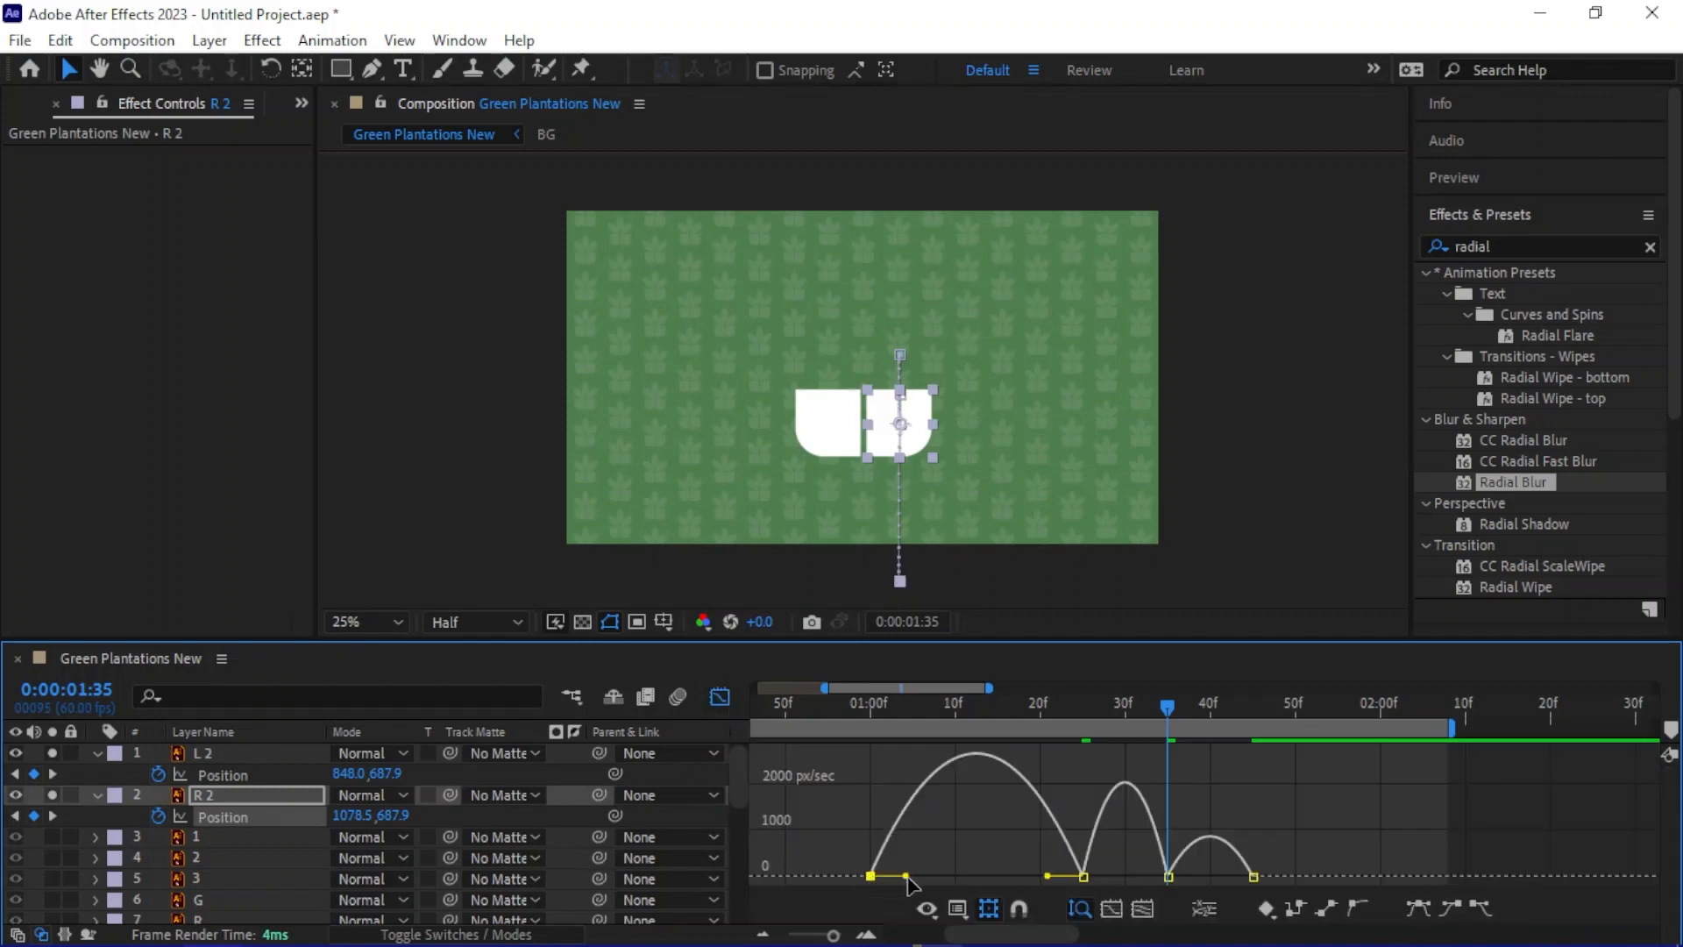
left_click_drag(912, 881, 970, 876)
left_click(1083, 876)
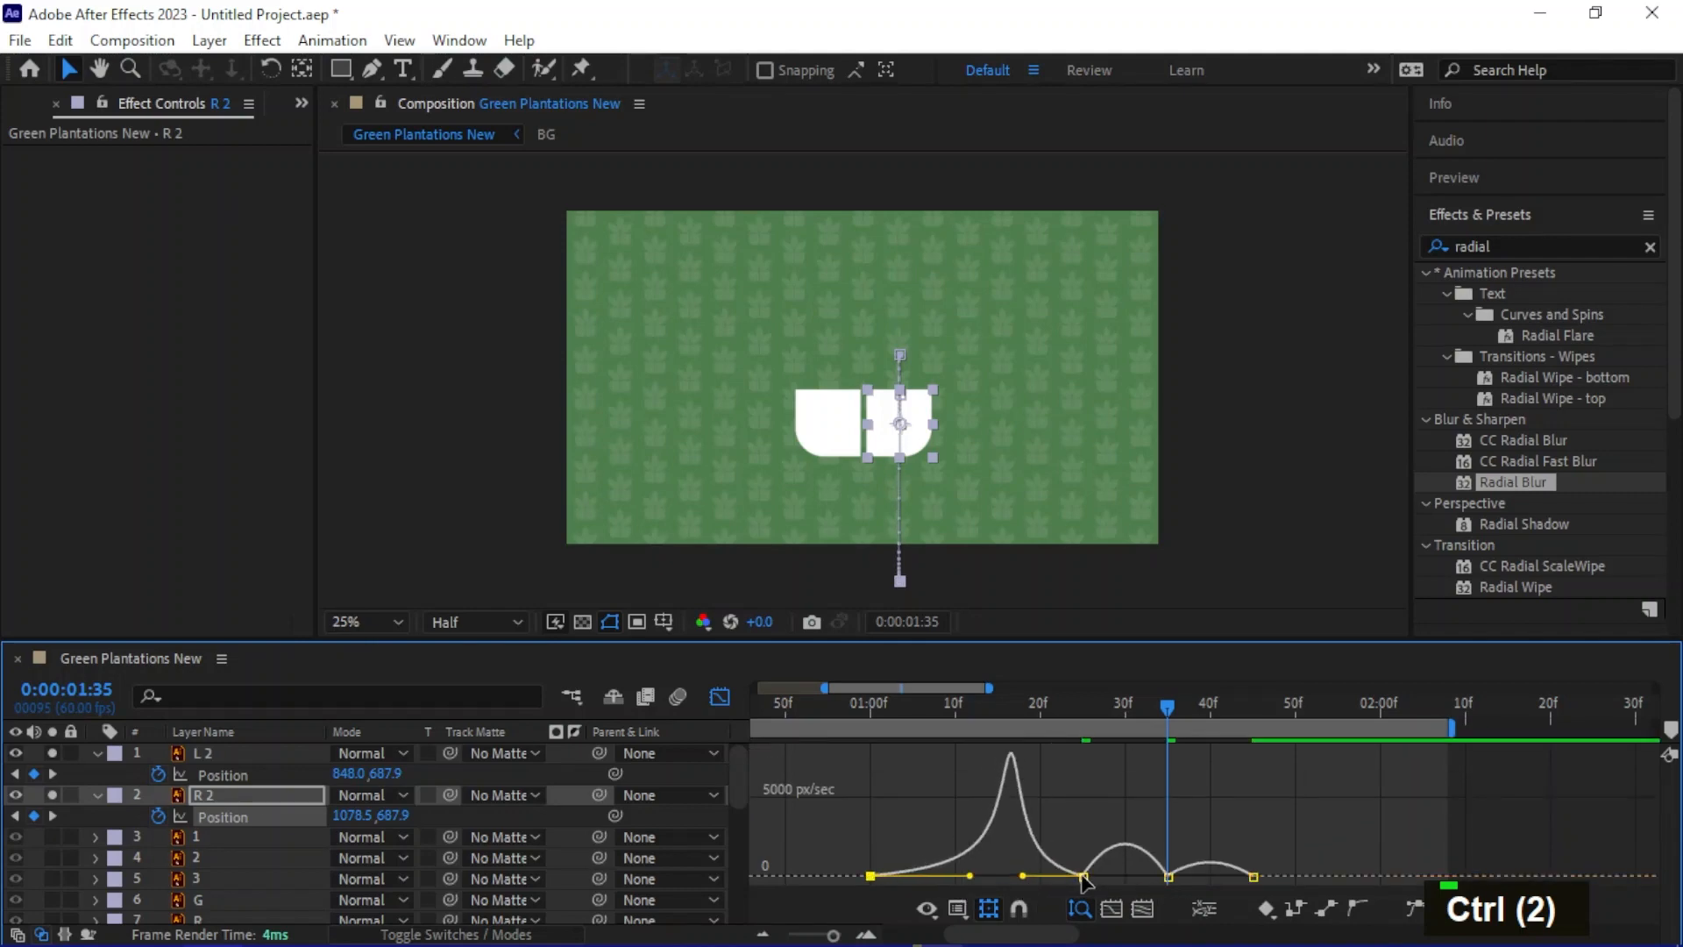
left_click_drag(1098, 876, 1143, 876)
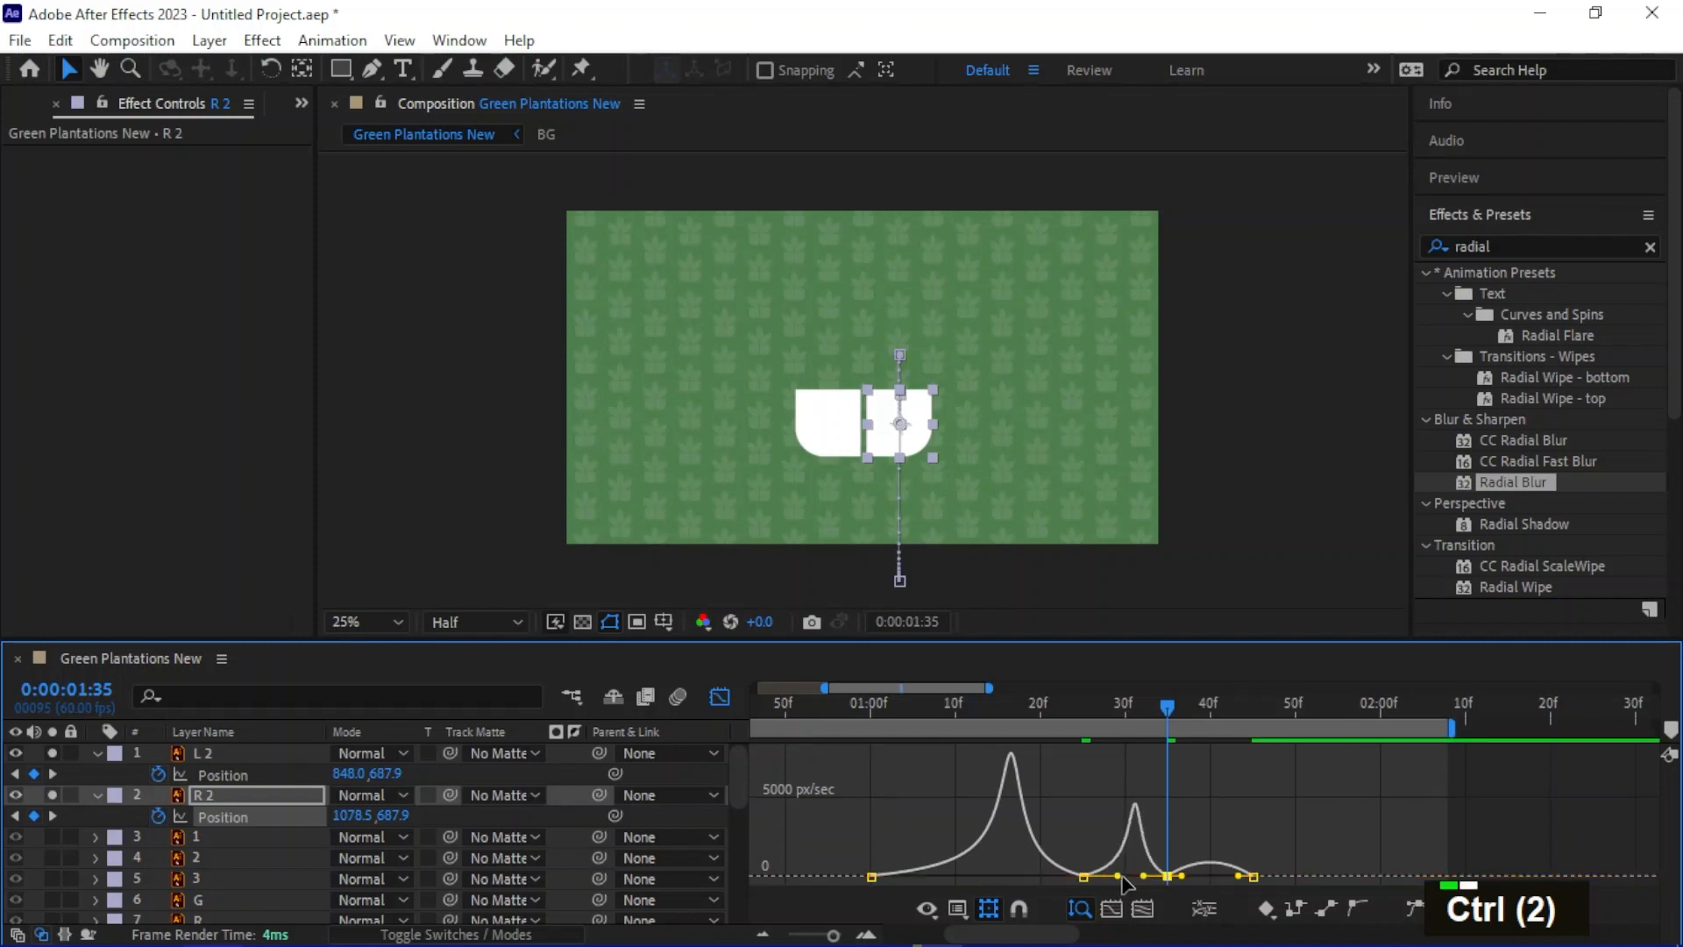
left_click(1118, 876)
left_click(1168, 876)
left_click_drag(1182, 876, 1224, 877)
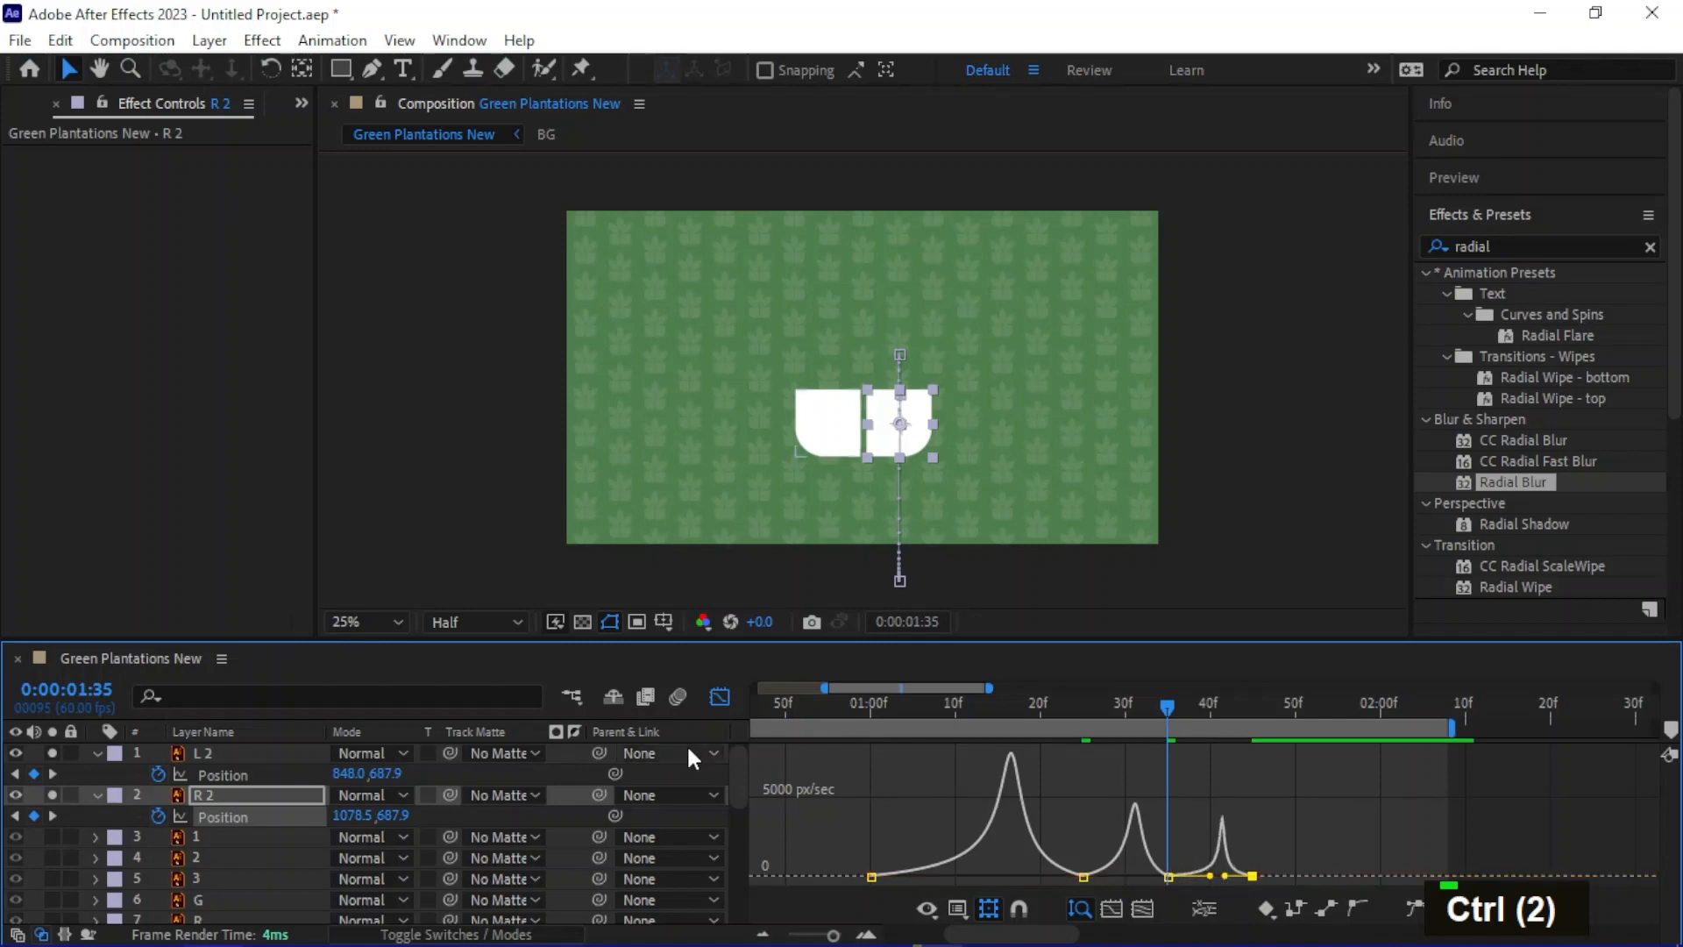
left_click(720, 696)
Shift all R 2 Position keyframes 10 frames later so they start at 1:10f, and preview the staggered bounce from the start
left_click_drag(1280, 822, 953, 822)
left_click(956, 713)
scroll(933, 796, "down", 3, "alt")
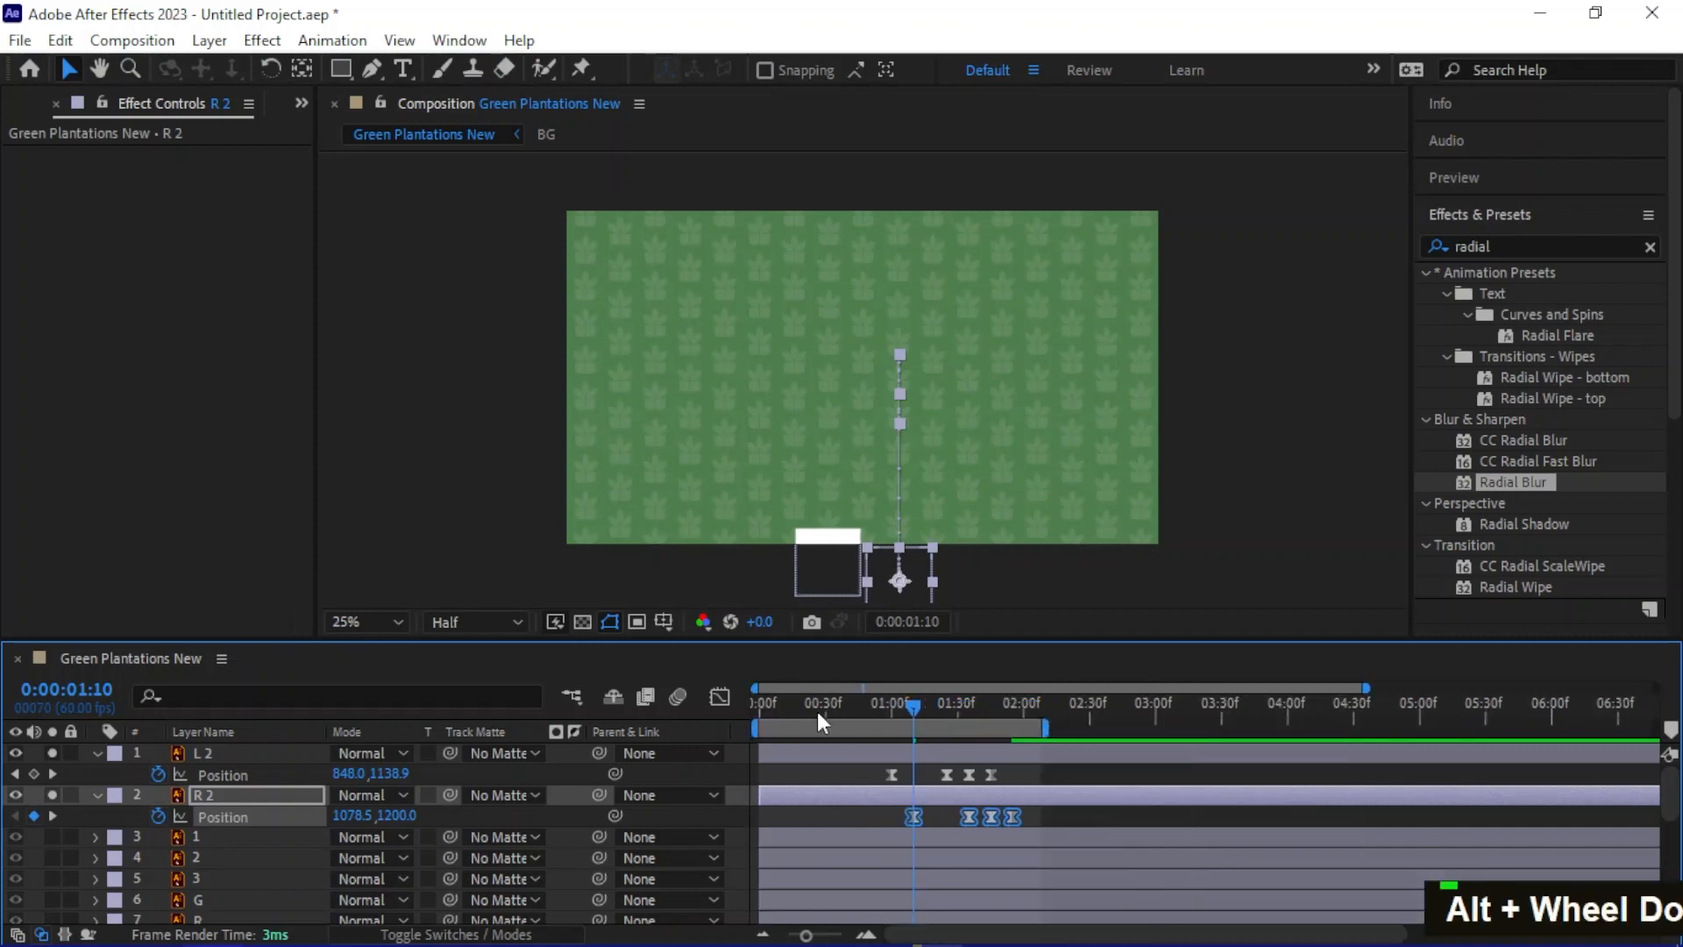
left_click(761, 706)
key("space")
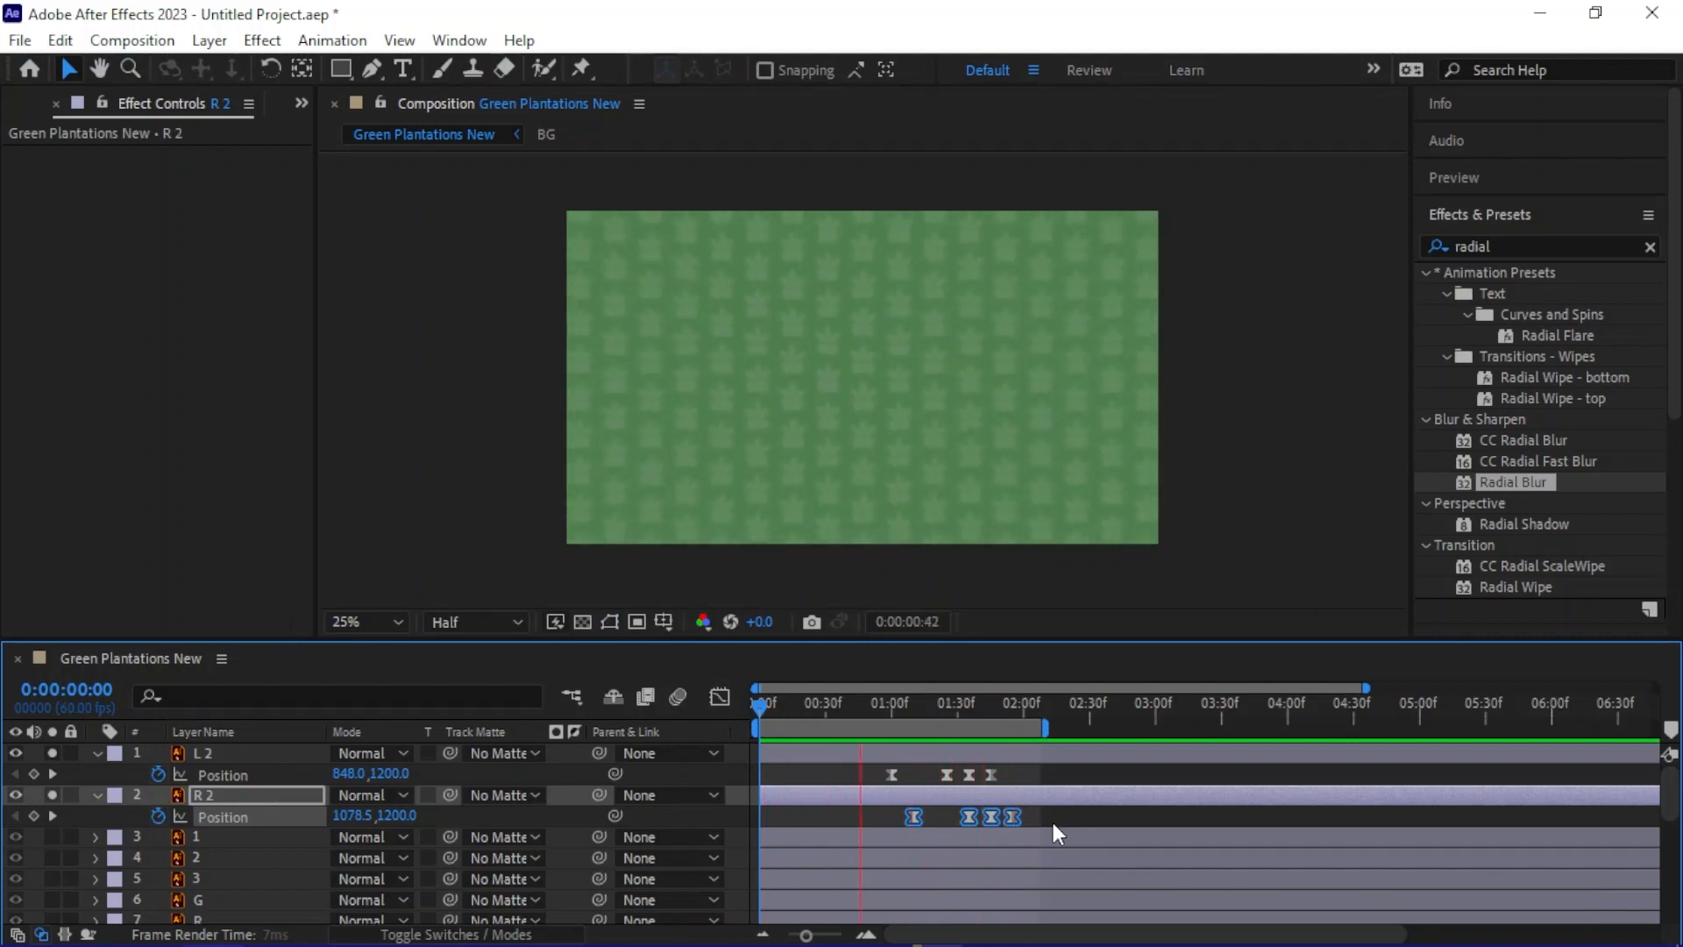
key("space")
Collapse the L 2 and R 2 properties and move the current time to R 2's last Position keyframe at 1:55f
left_click(233, 753)
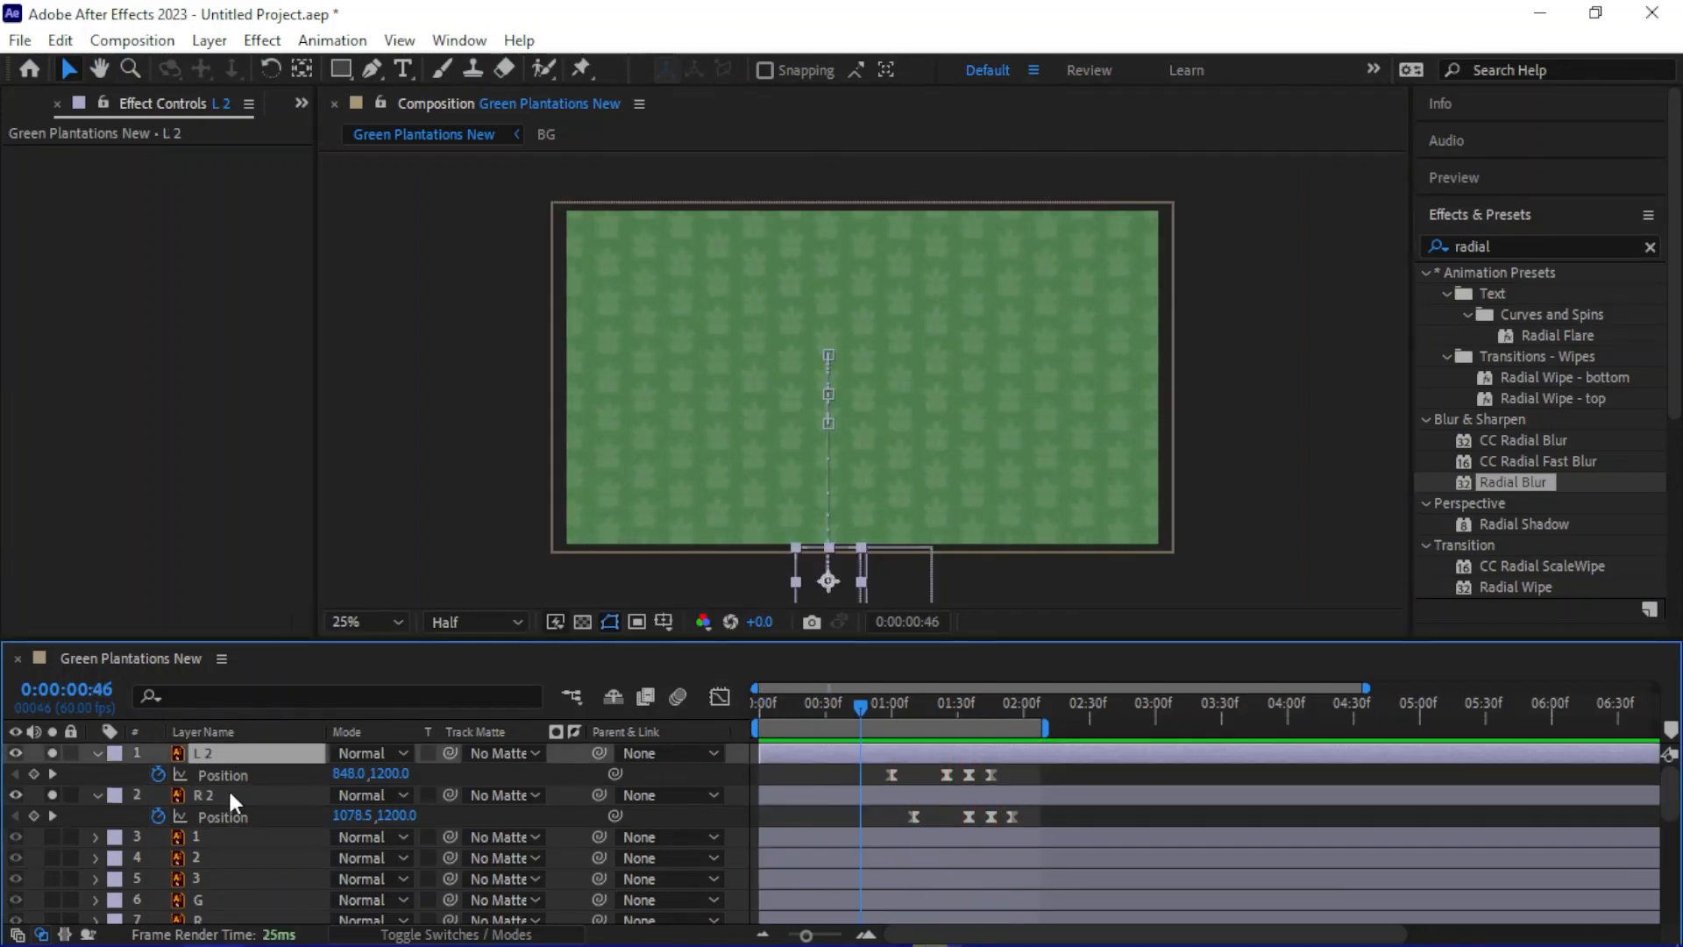
left_click(225, 798, "shift")
key("u")
left_click(419, 534)
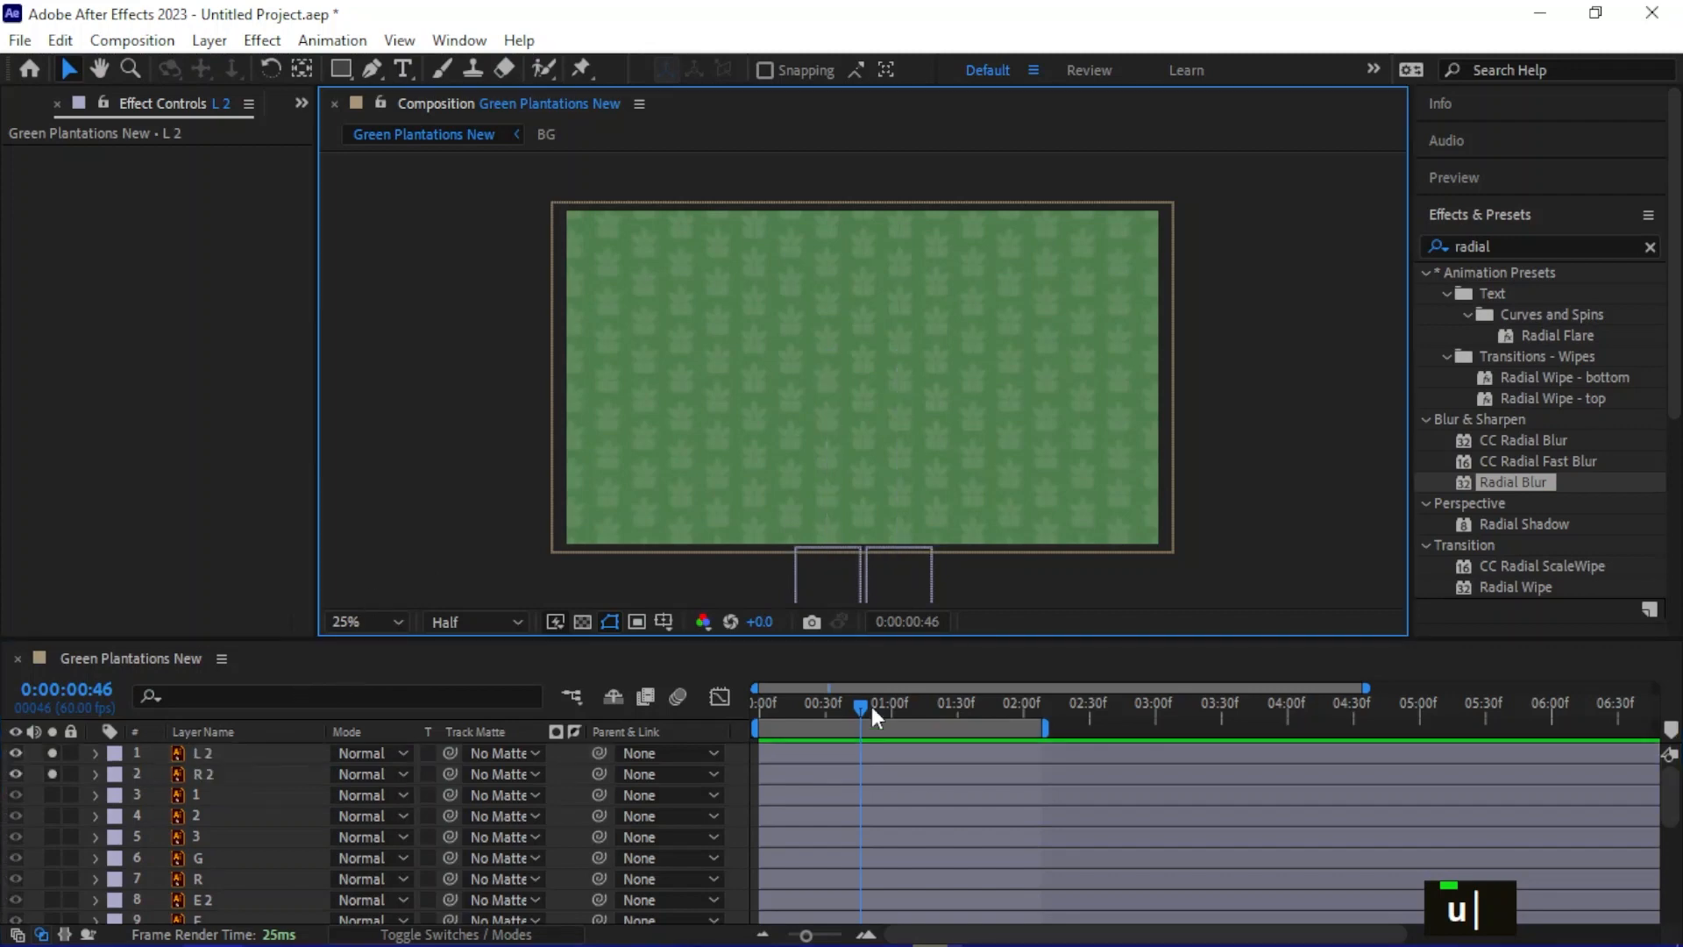
left_click_drag(871, 706, 1002, 725)
left_click_drag(1002, 724, 1112, 780)
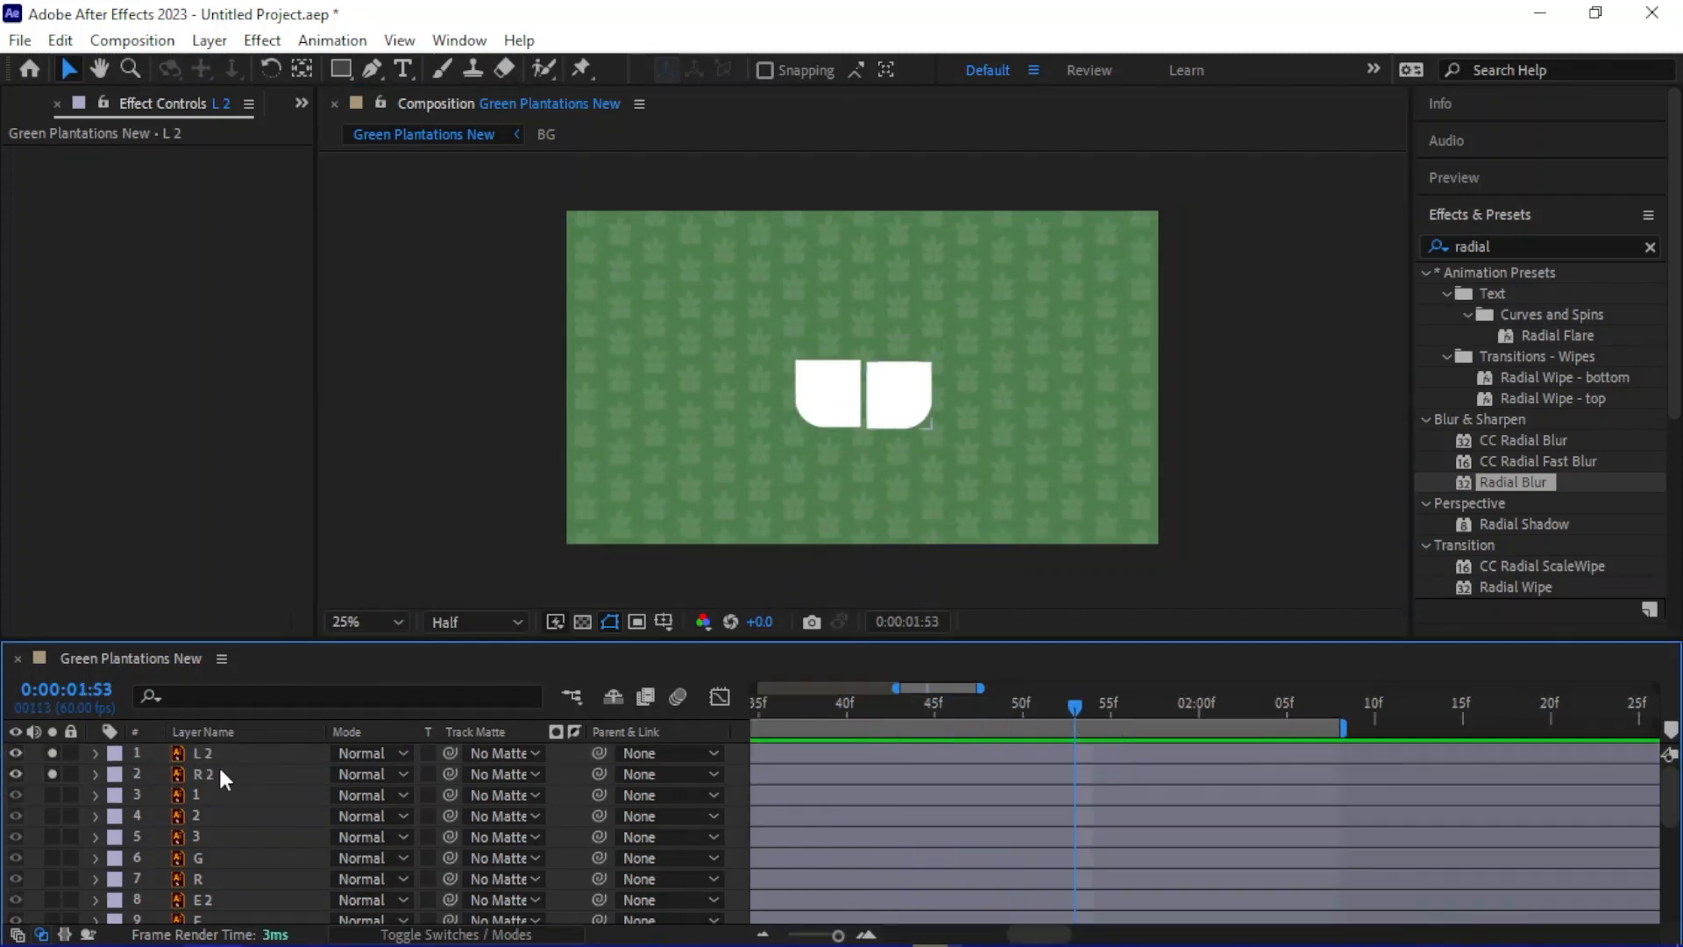
left_click(219, 772)
key("u")
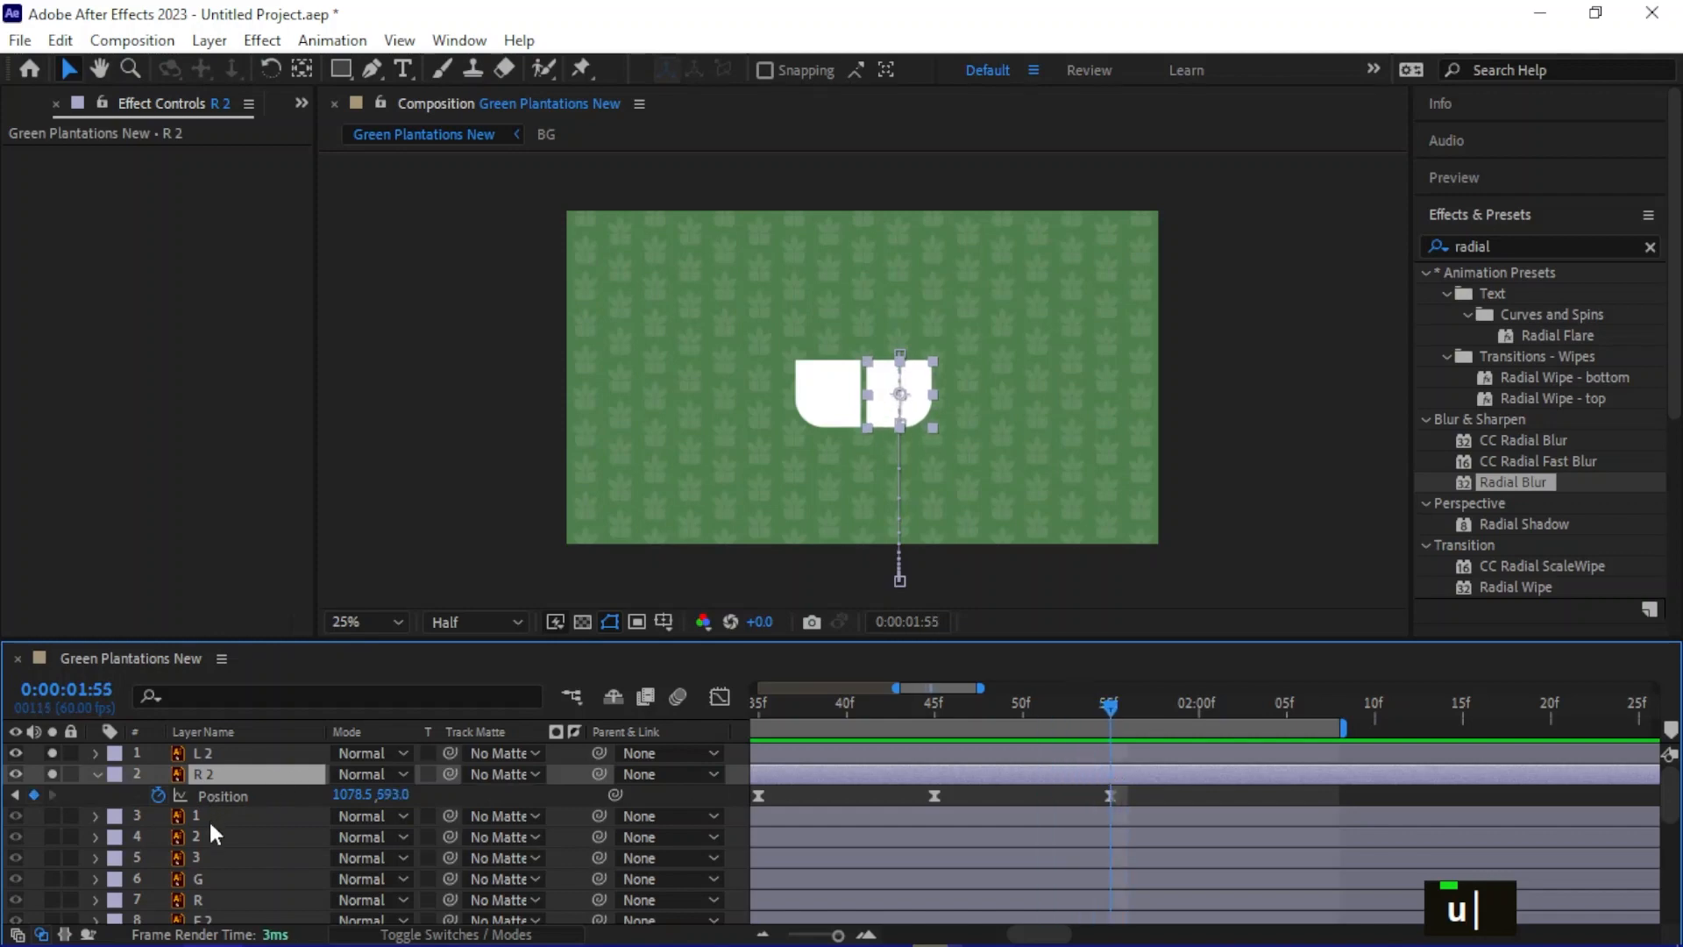
Solo the three leaf layers 1, 2 and 3 so they show with the white base pieces
left_click(207, 813)
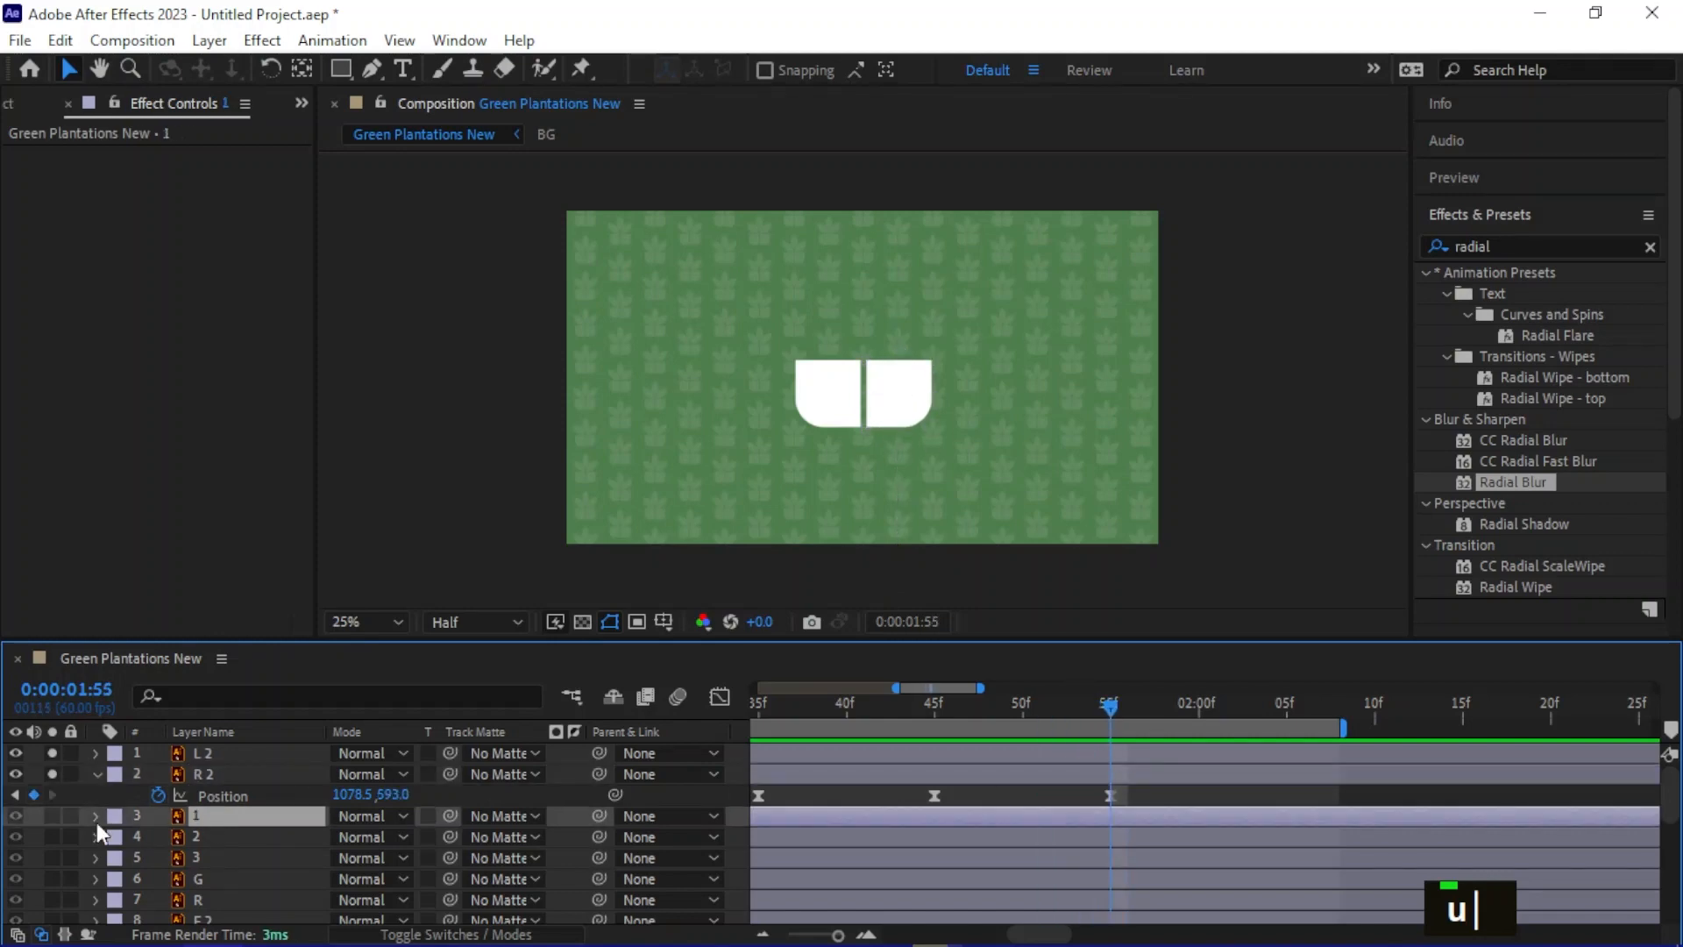
left_click(50, 815)
left_click(53, 835)
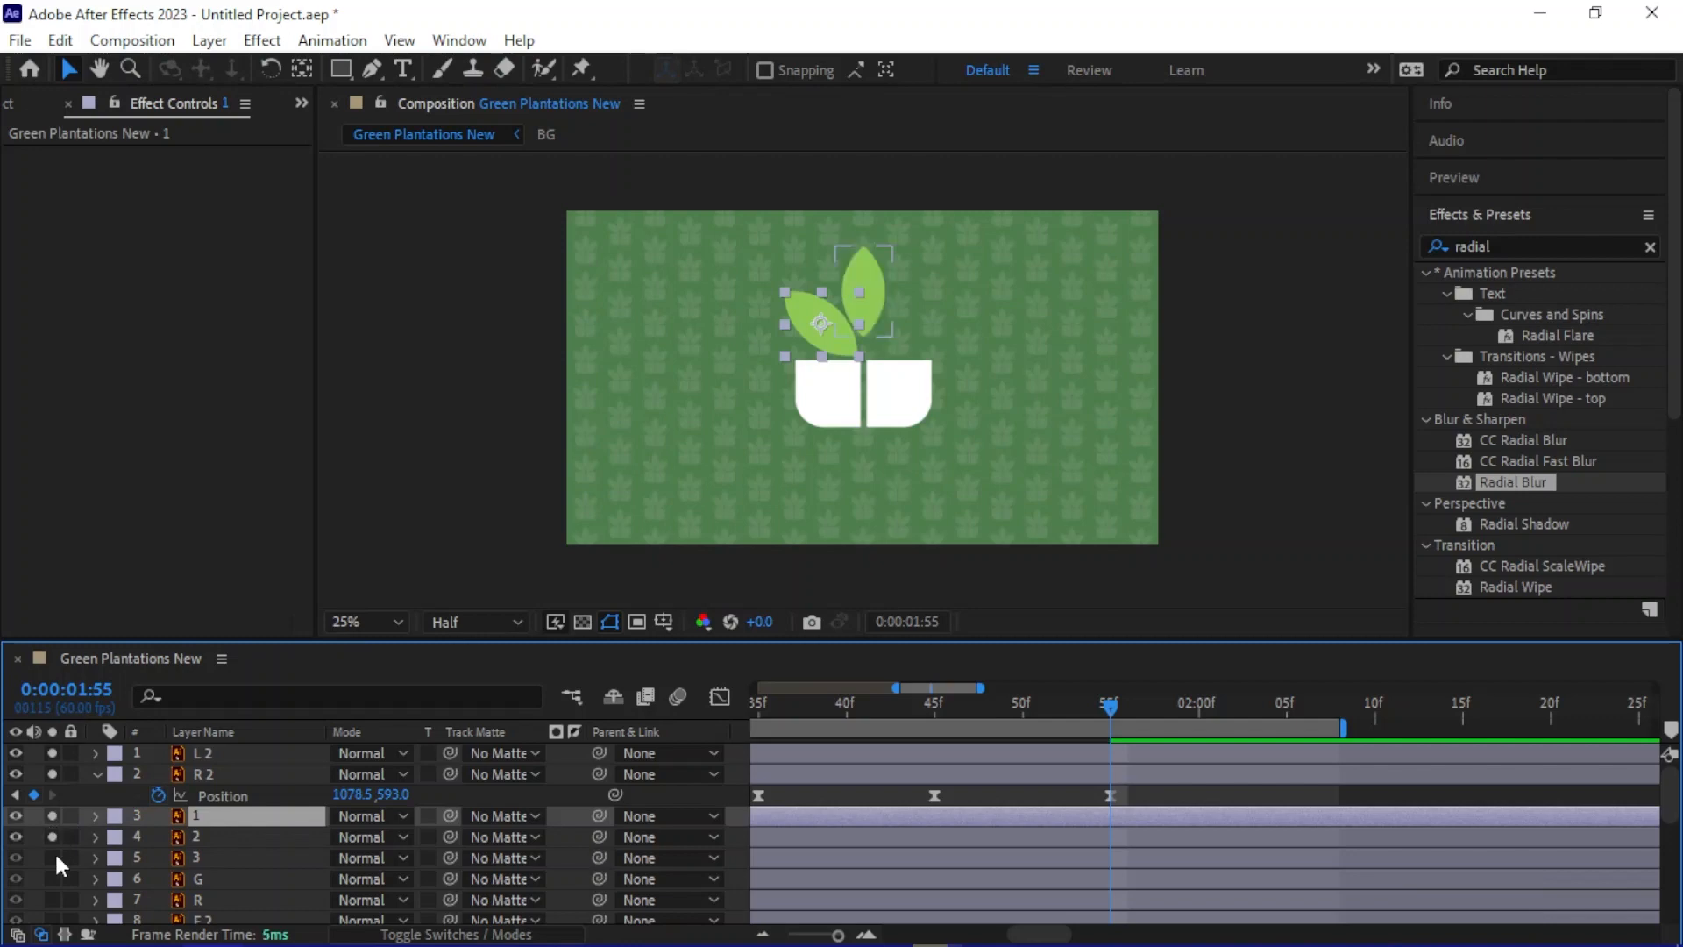
left_click(54, 855)
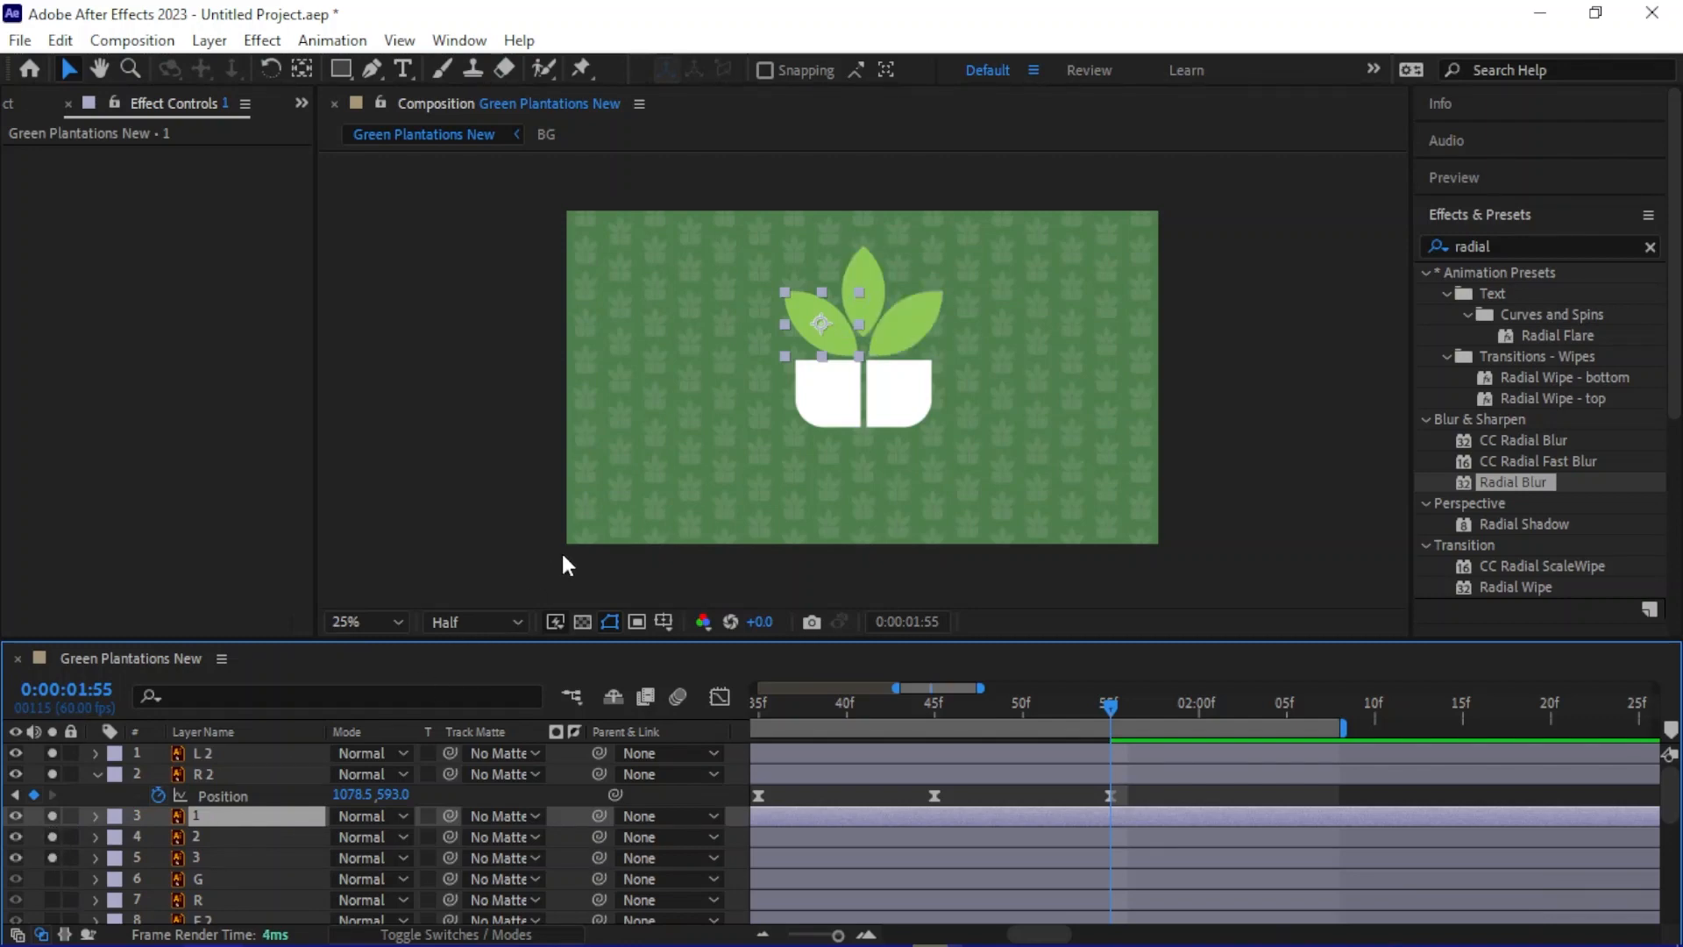
Try to move the anchor point of leaf layer 1 to the top of the gap between the two white base pieces
scroll(845, 385, "up", 4, "alt")
middle_click(843, 387)
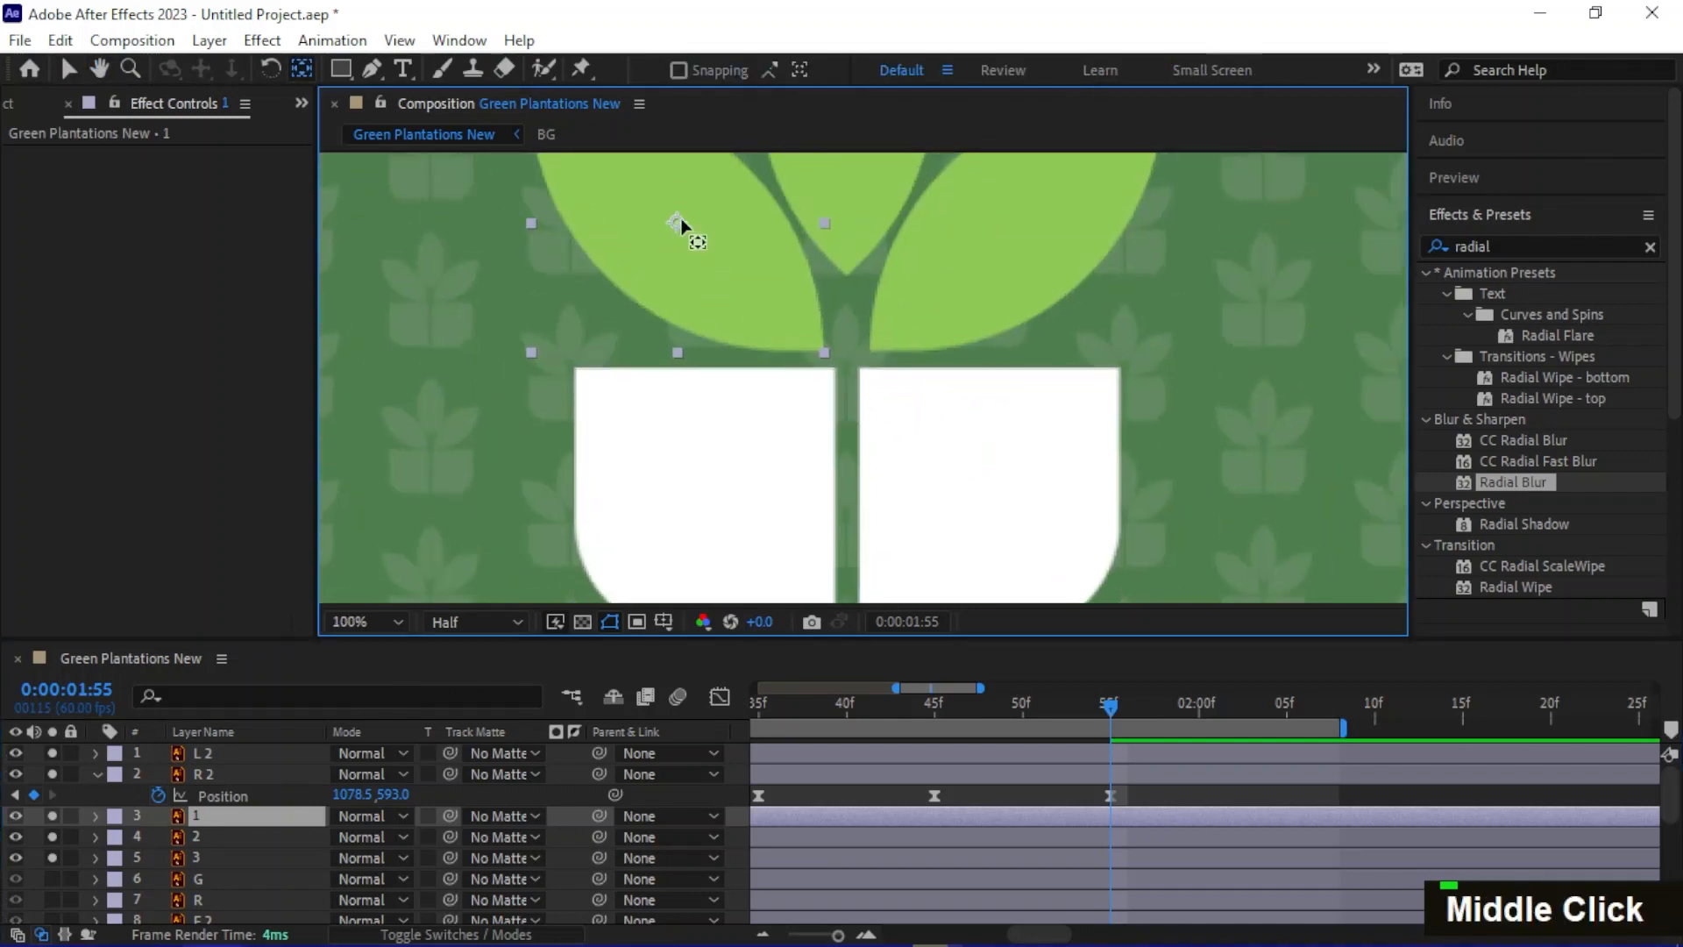
left_click_drag(676, 223, 868, 388)
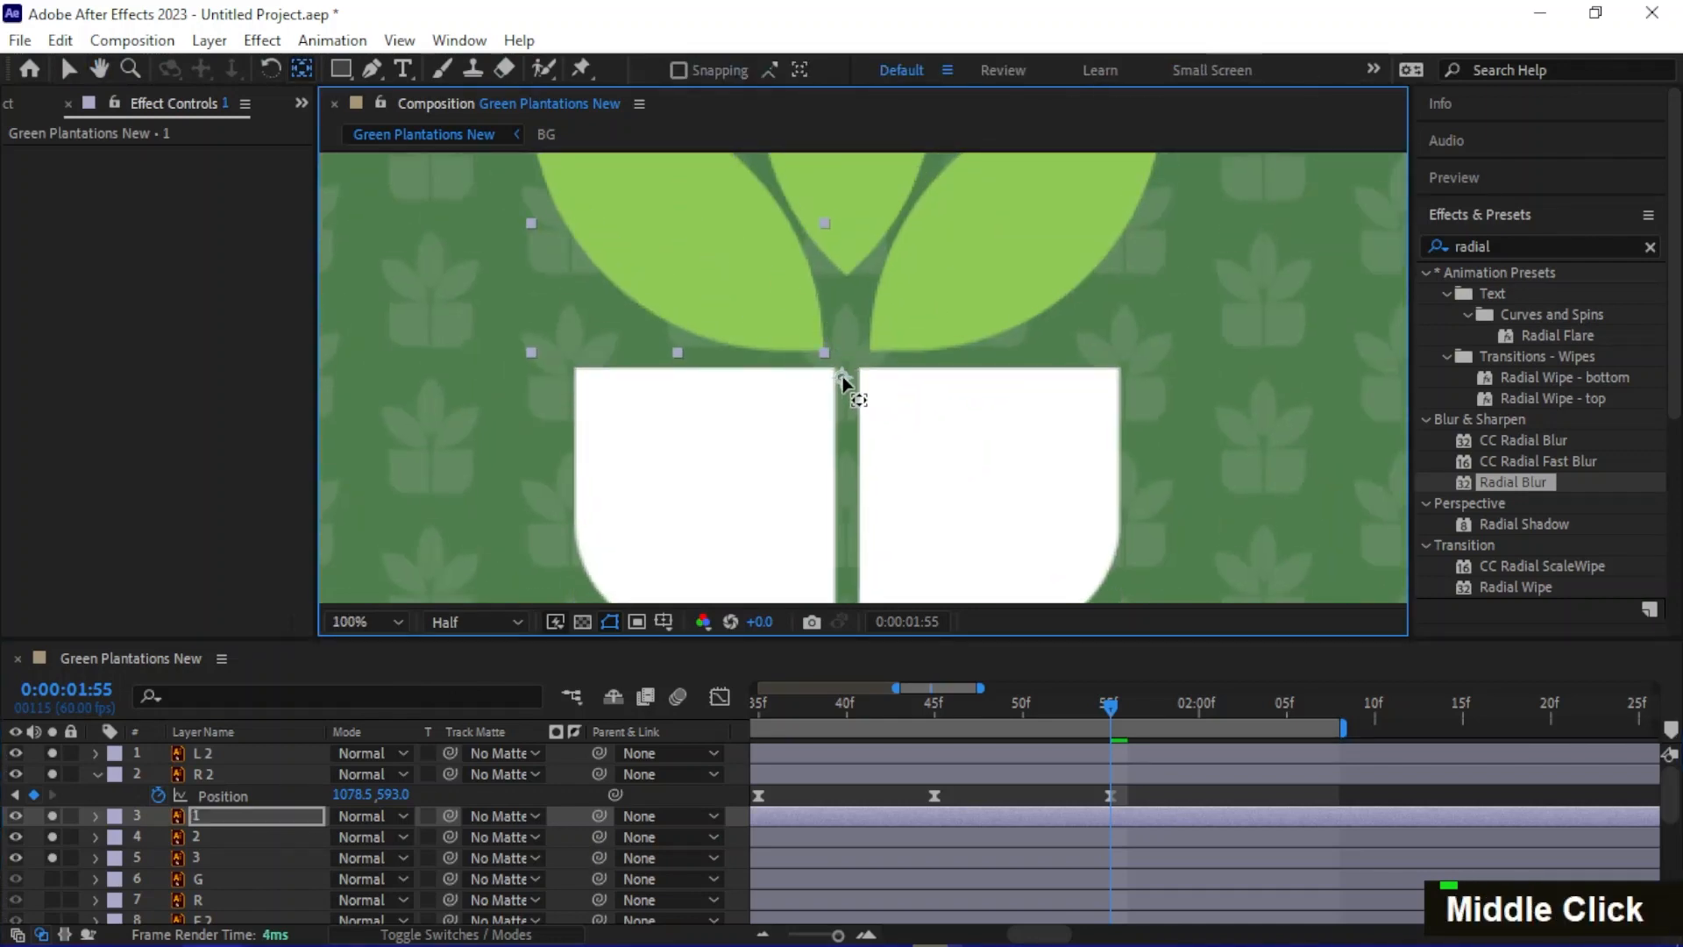
scroll(817, 466, "down", 2, "alt")
middle_click(813, 450)
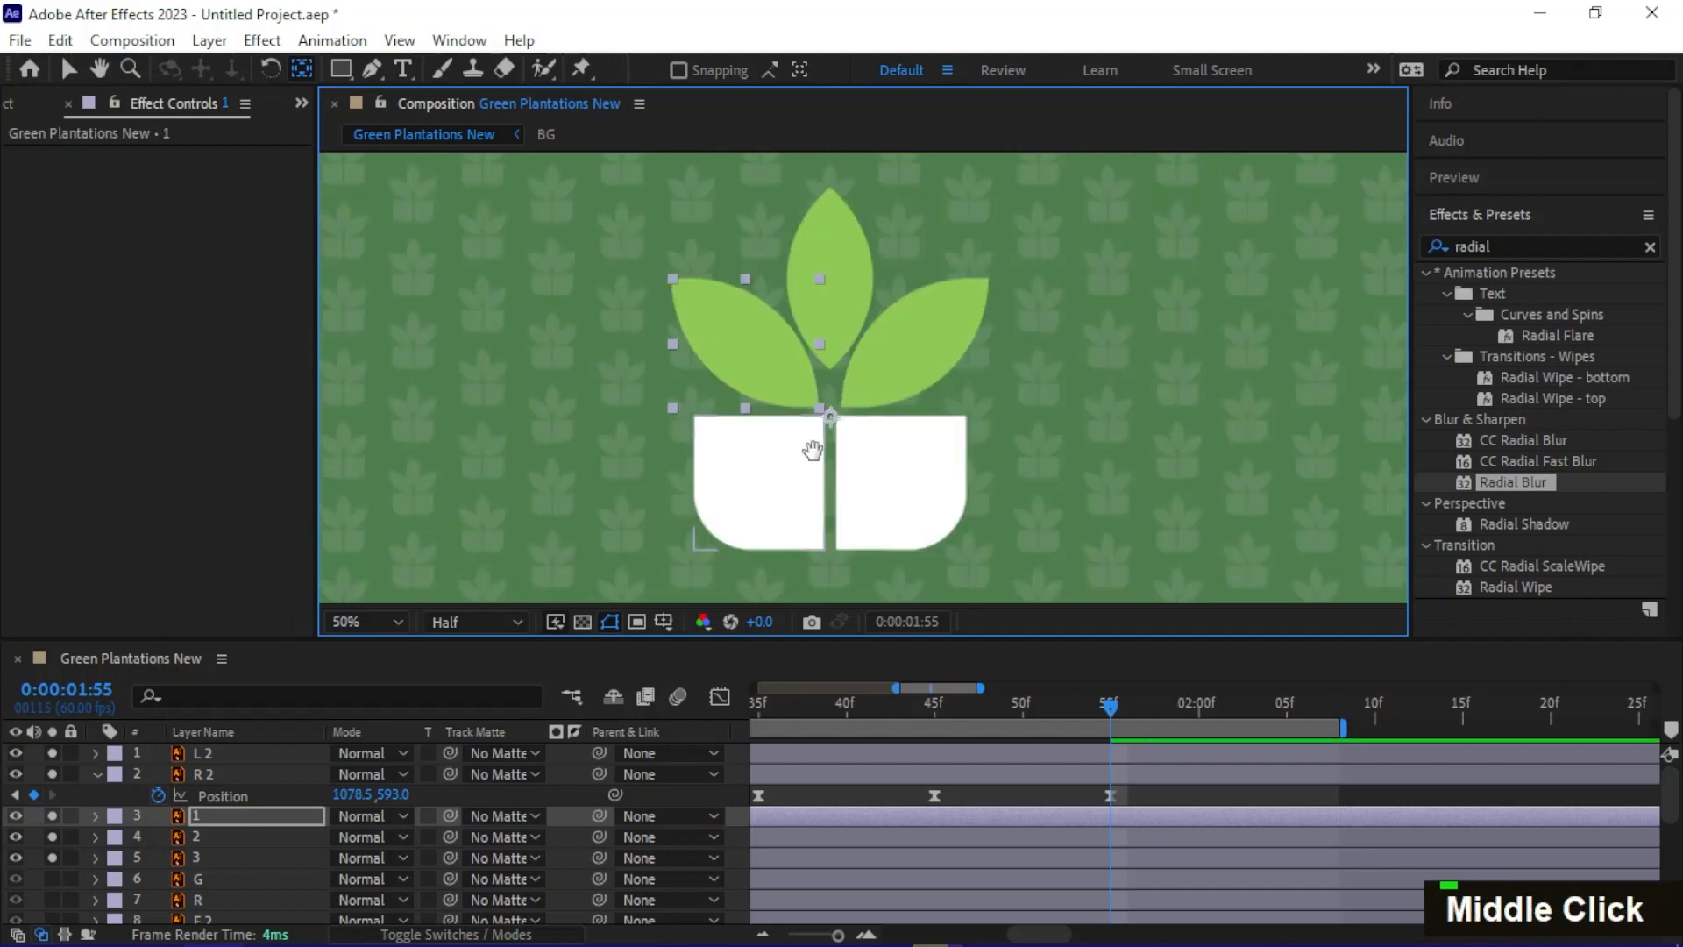
left_click_drag(812, 450, 849, 391)
scroll(812, 429, "down", 1, "alt")
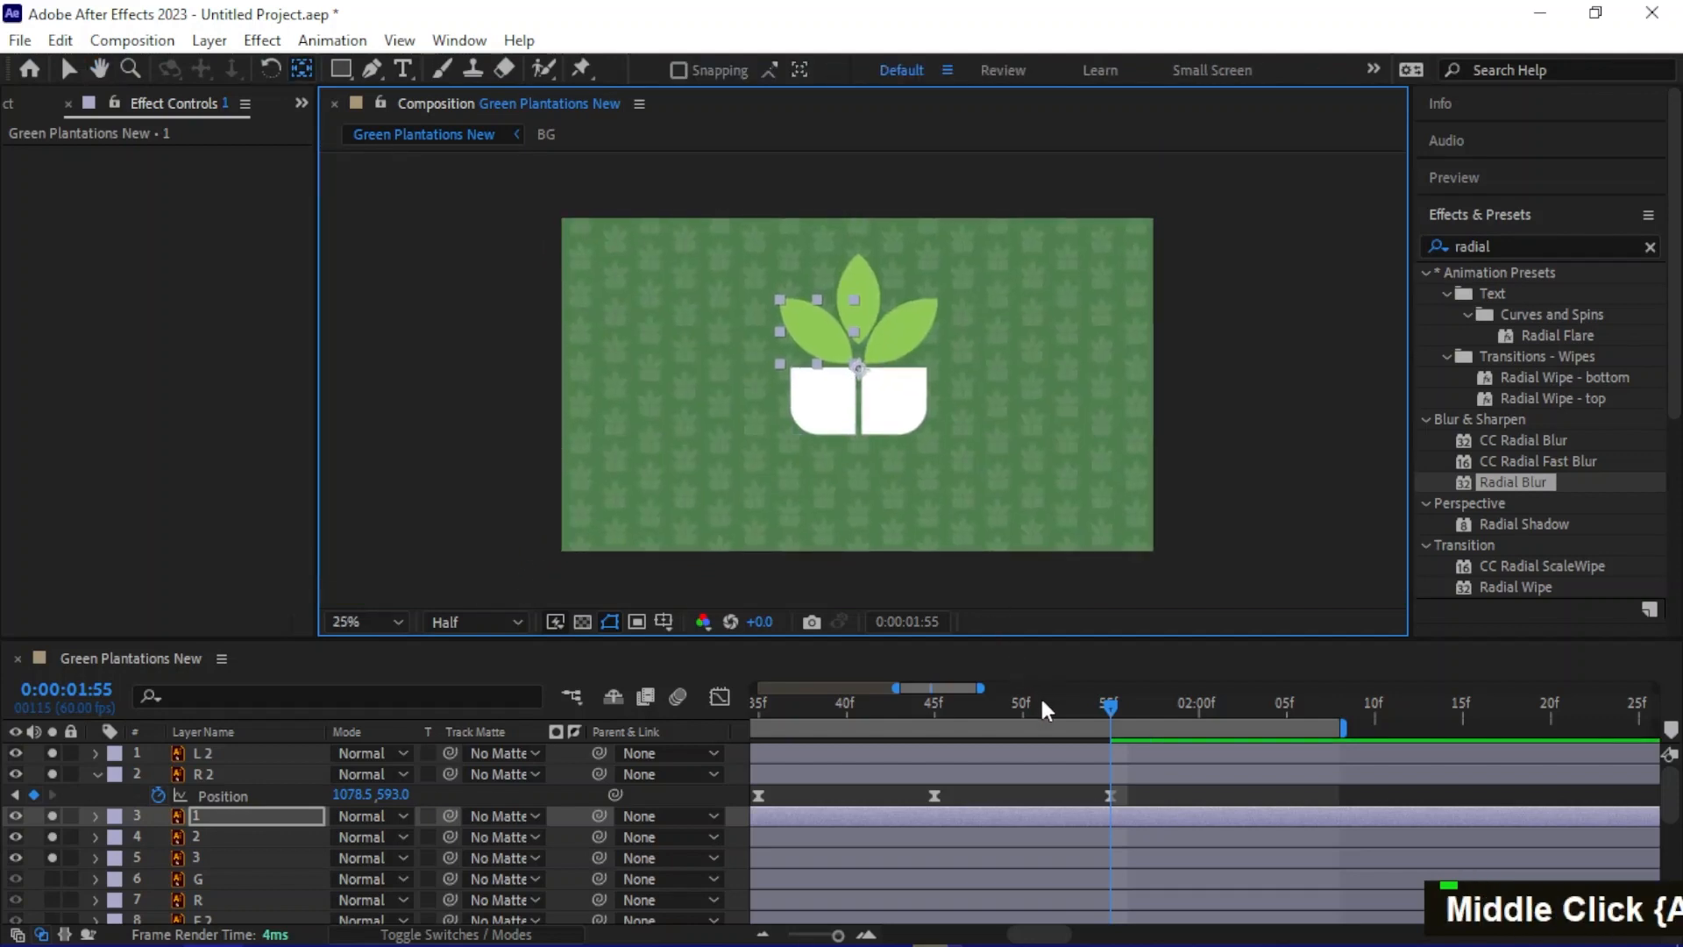
left_click(208, 812)
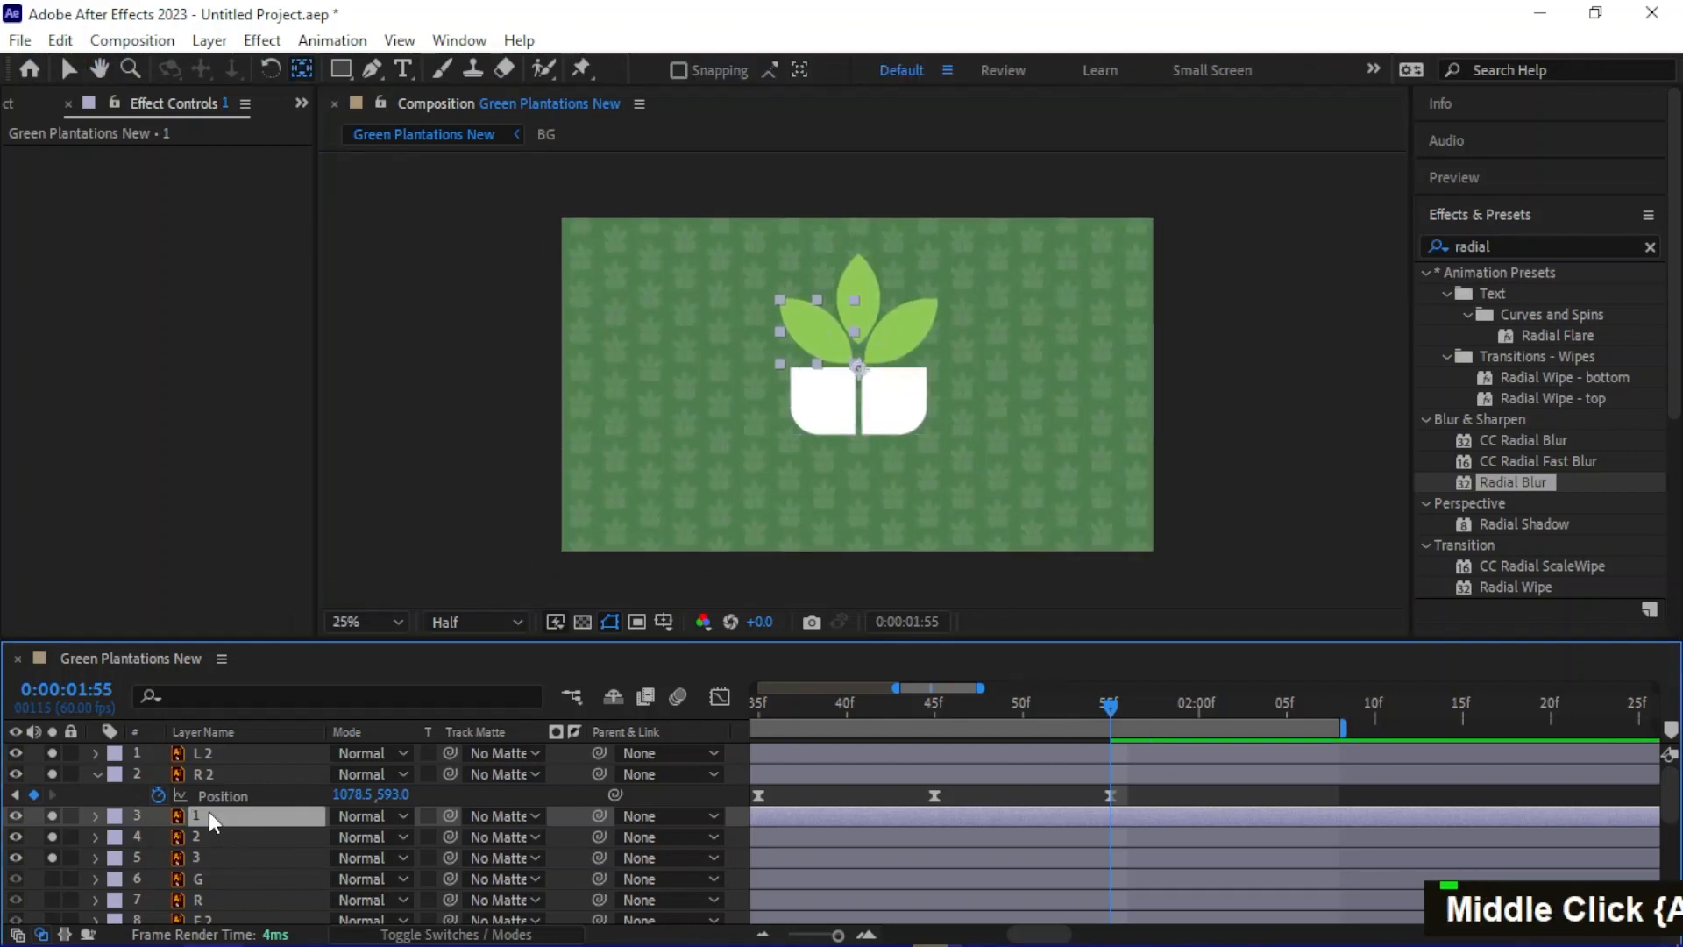
scroll(829, 346, "up", 1, "alt")
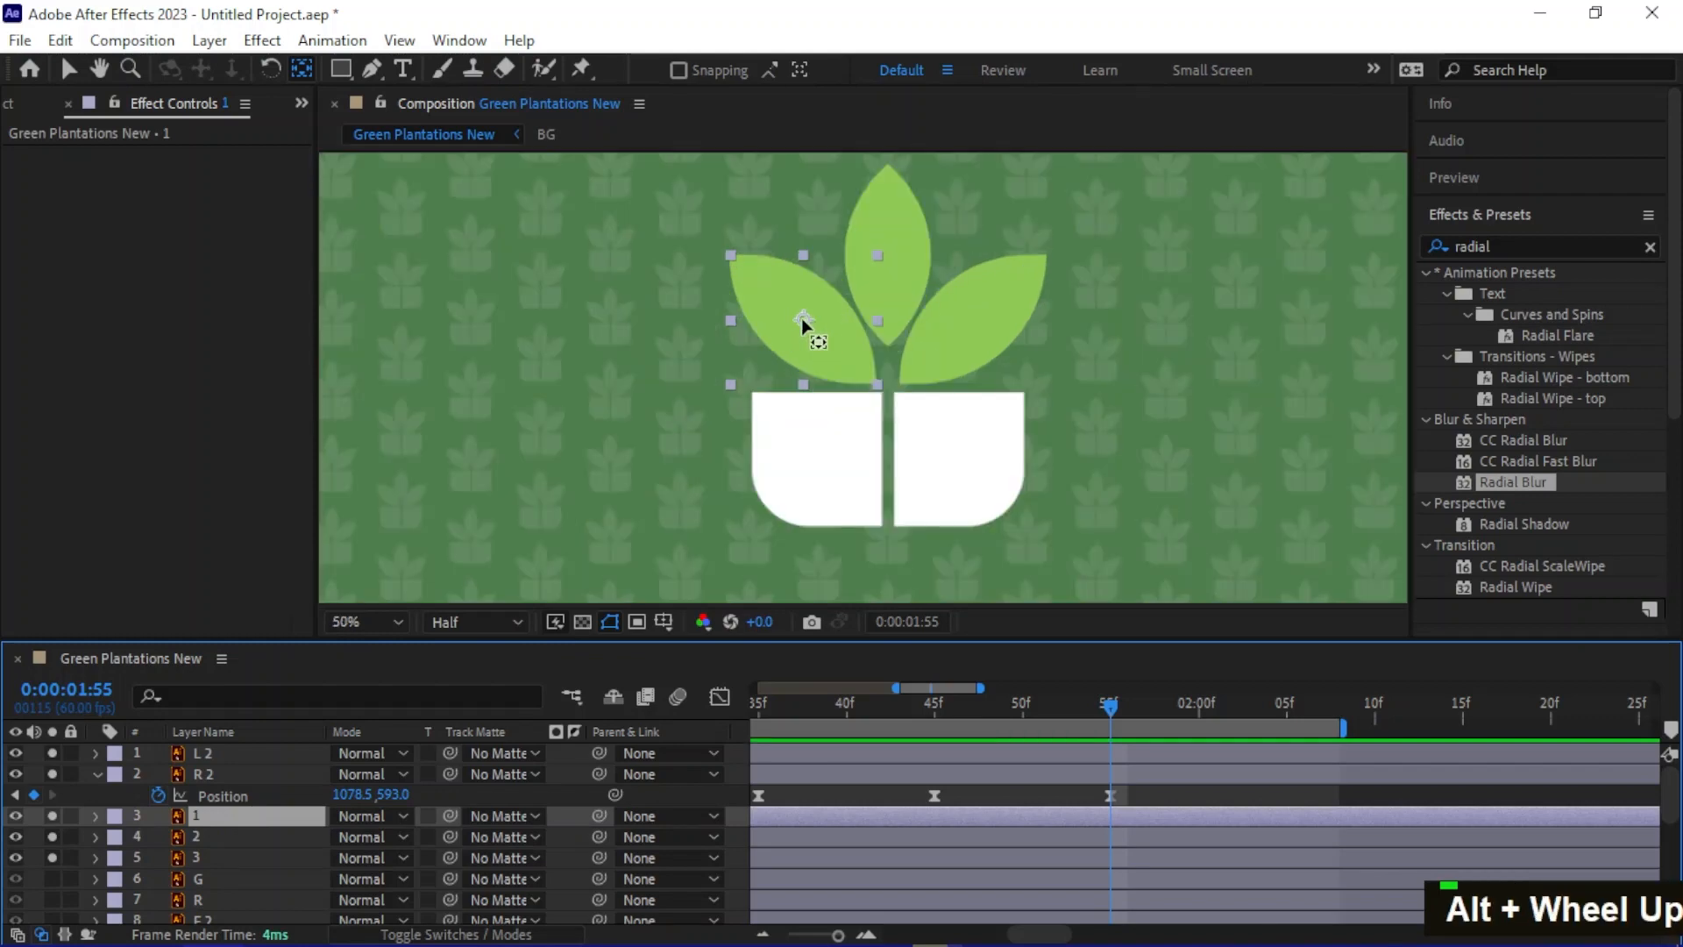
Move leaf layer 1's anchor point to the top of the gap between the two white base pieces
scroll(888, 393, "up", 2, "alt")
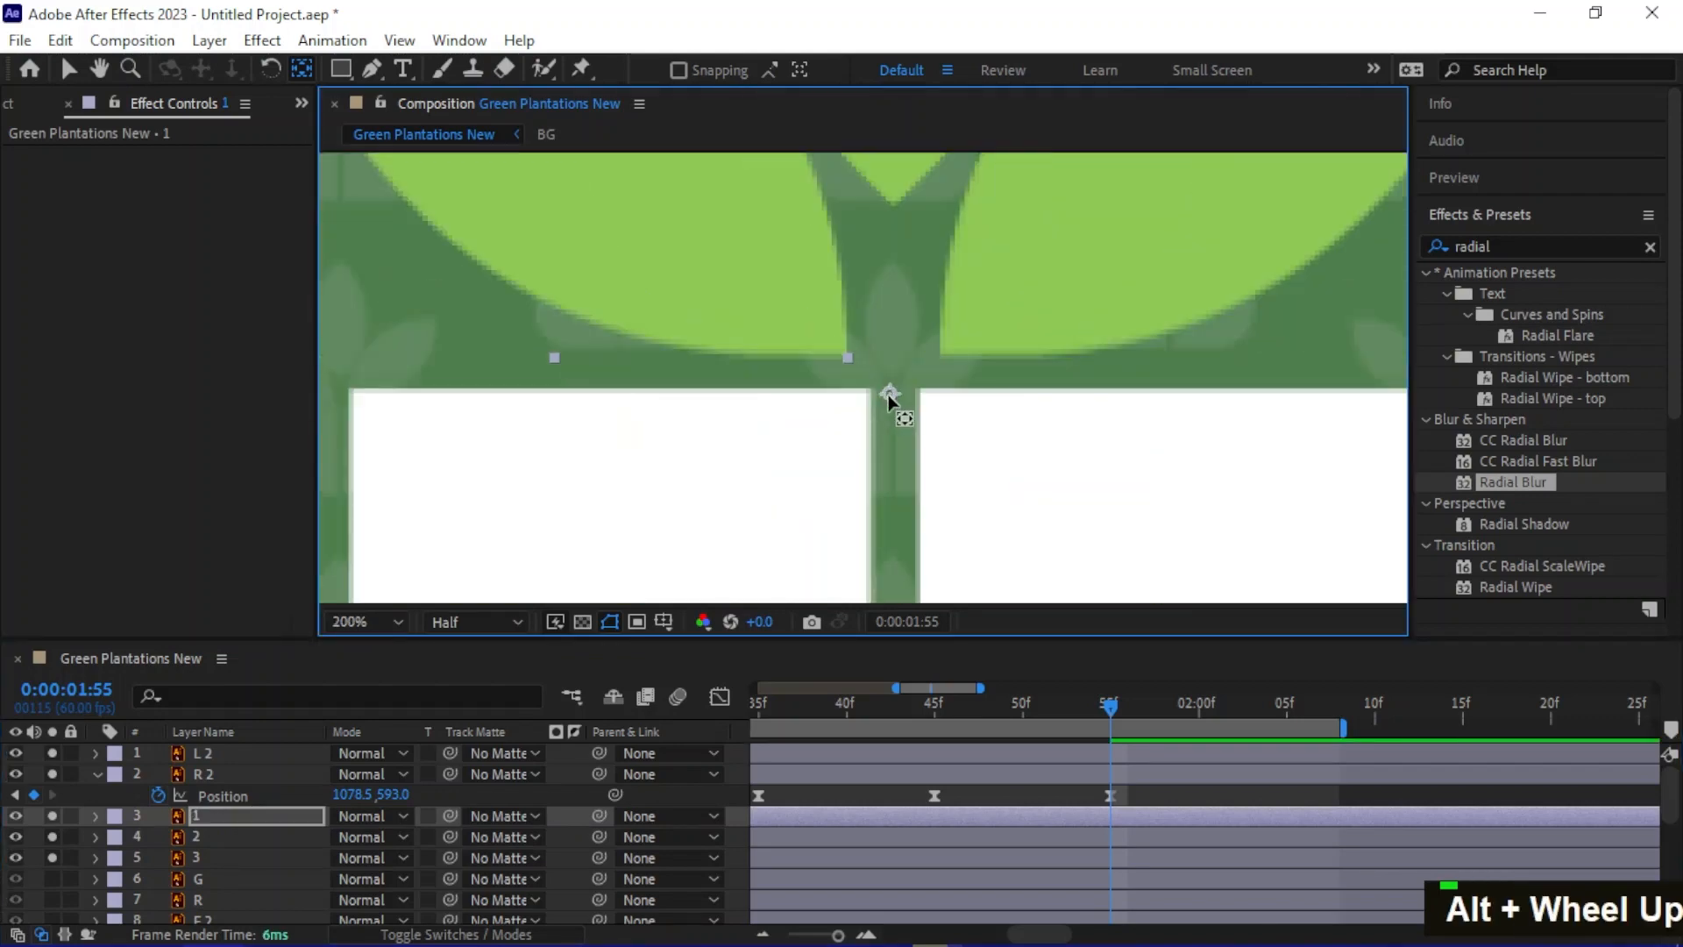
scroll(885, 405, "down", 3)
middle_click(864, 358)
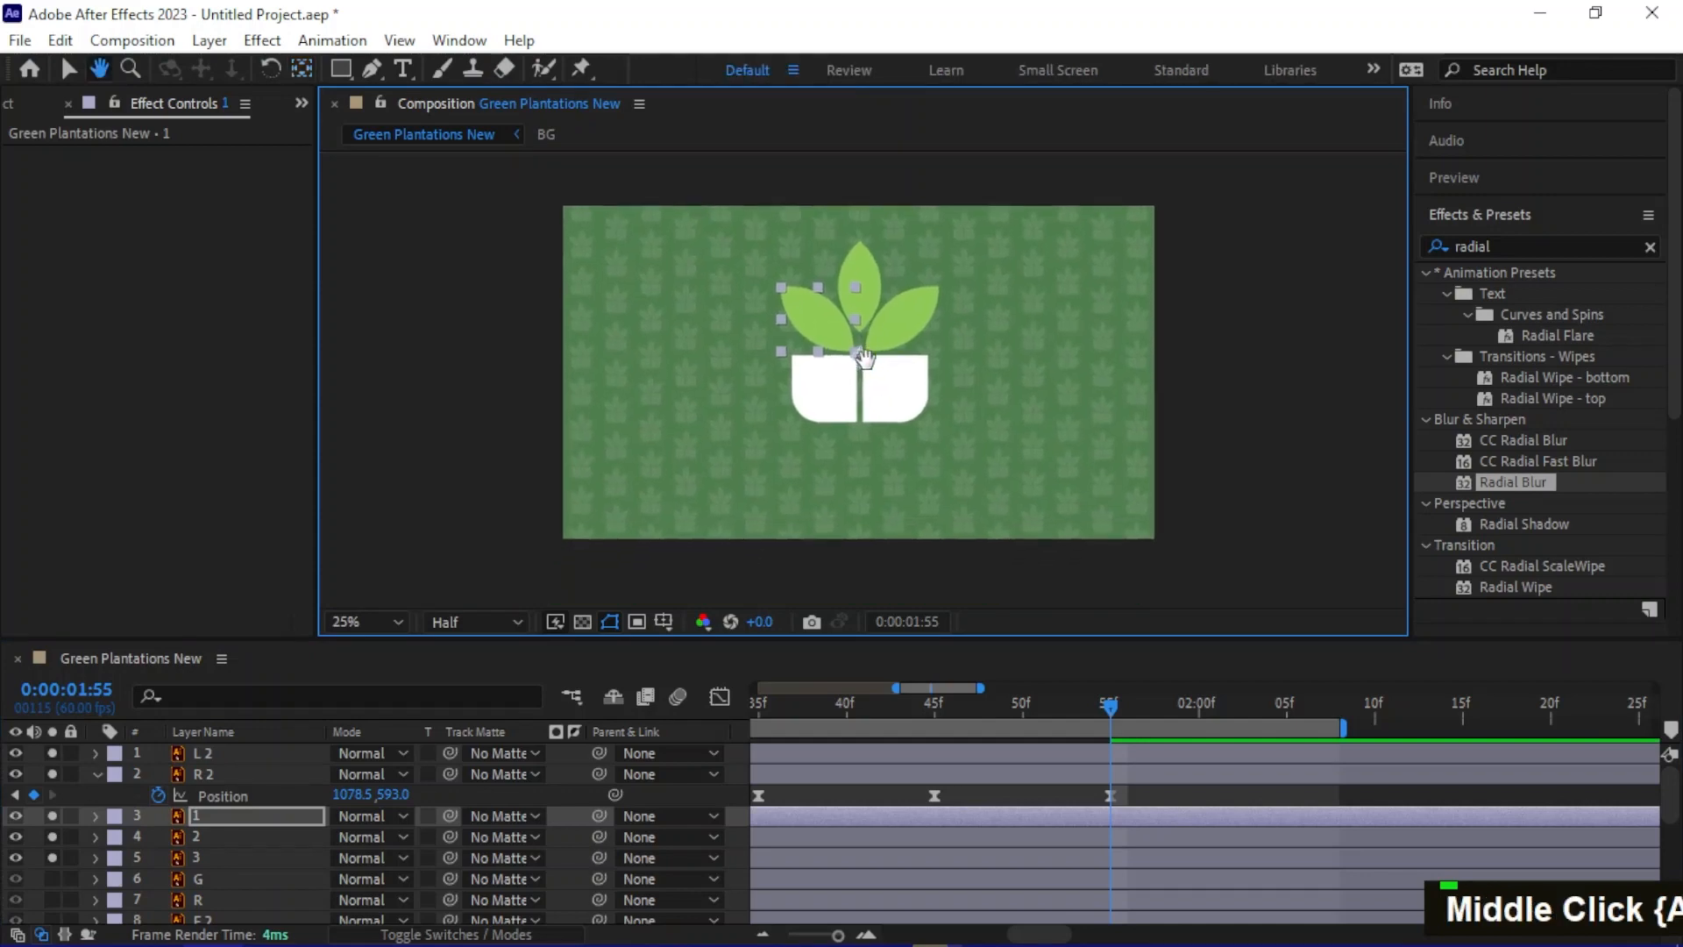
left_click_drag(863, 358, 859, 391)
scroll(839, 377, "up", 1, "alt")
scroll(859, 387, "down", 1, "alt")
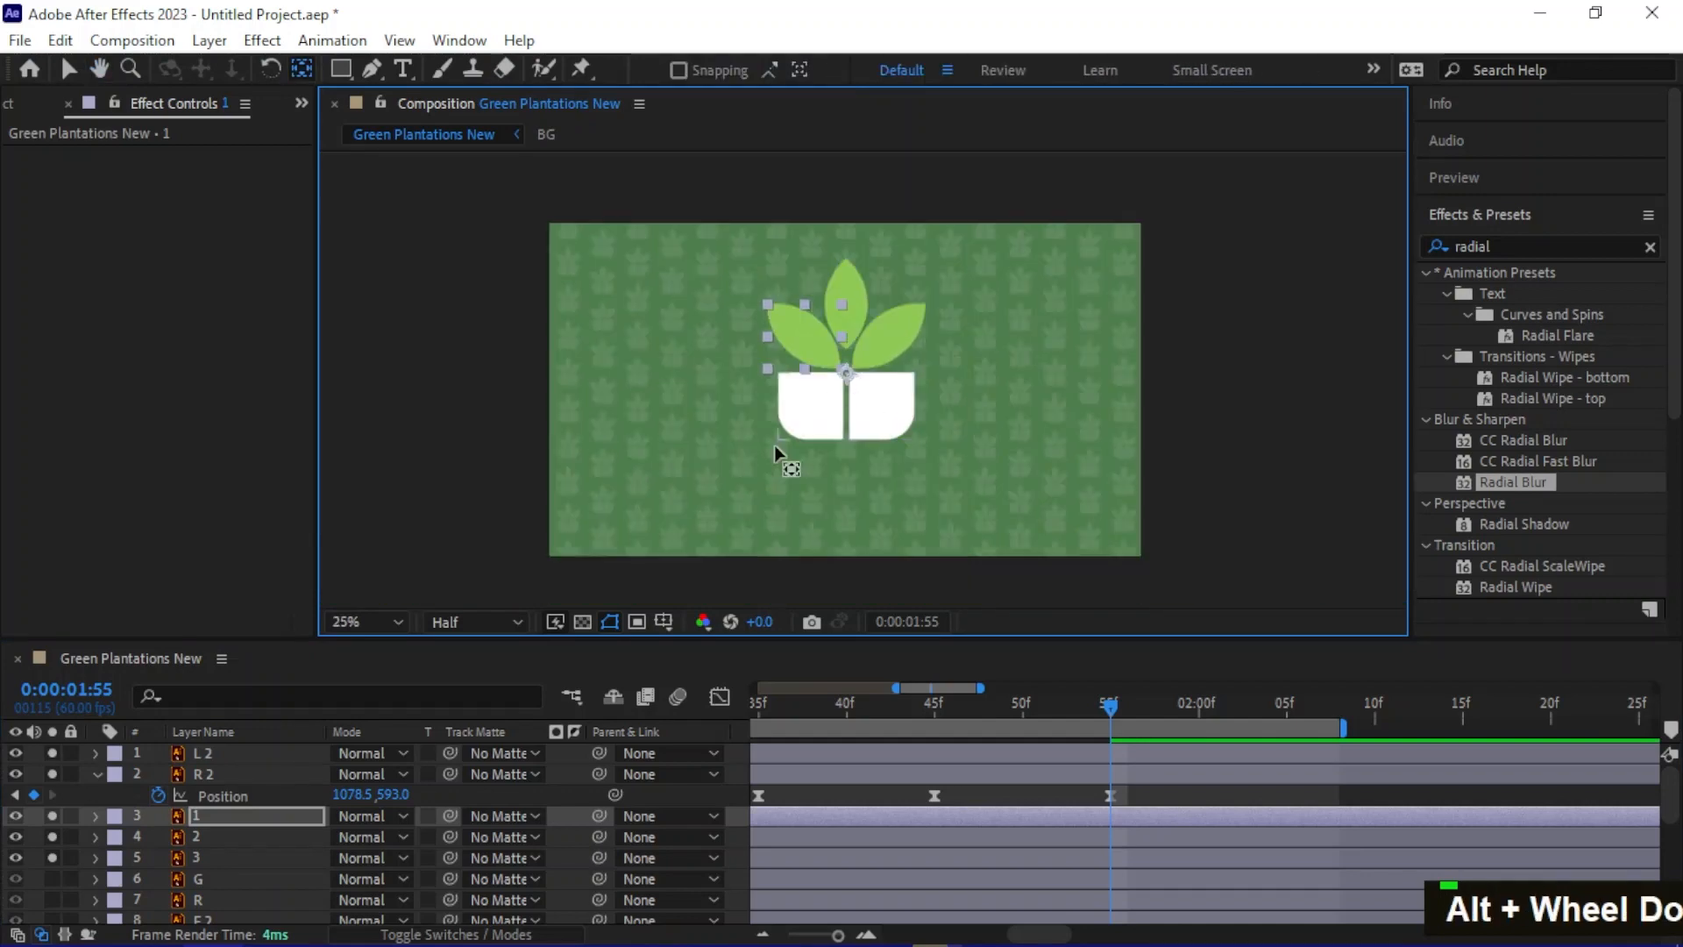
Add a Rotation keyframe at 0° to leaf layer 1 and place it at 2:20f
left_click(199, 815)
key("r")
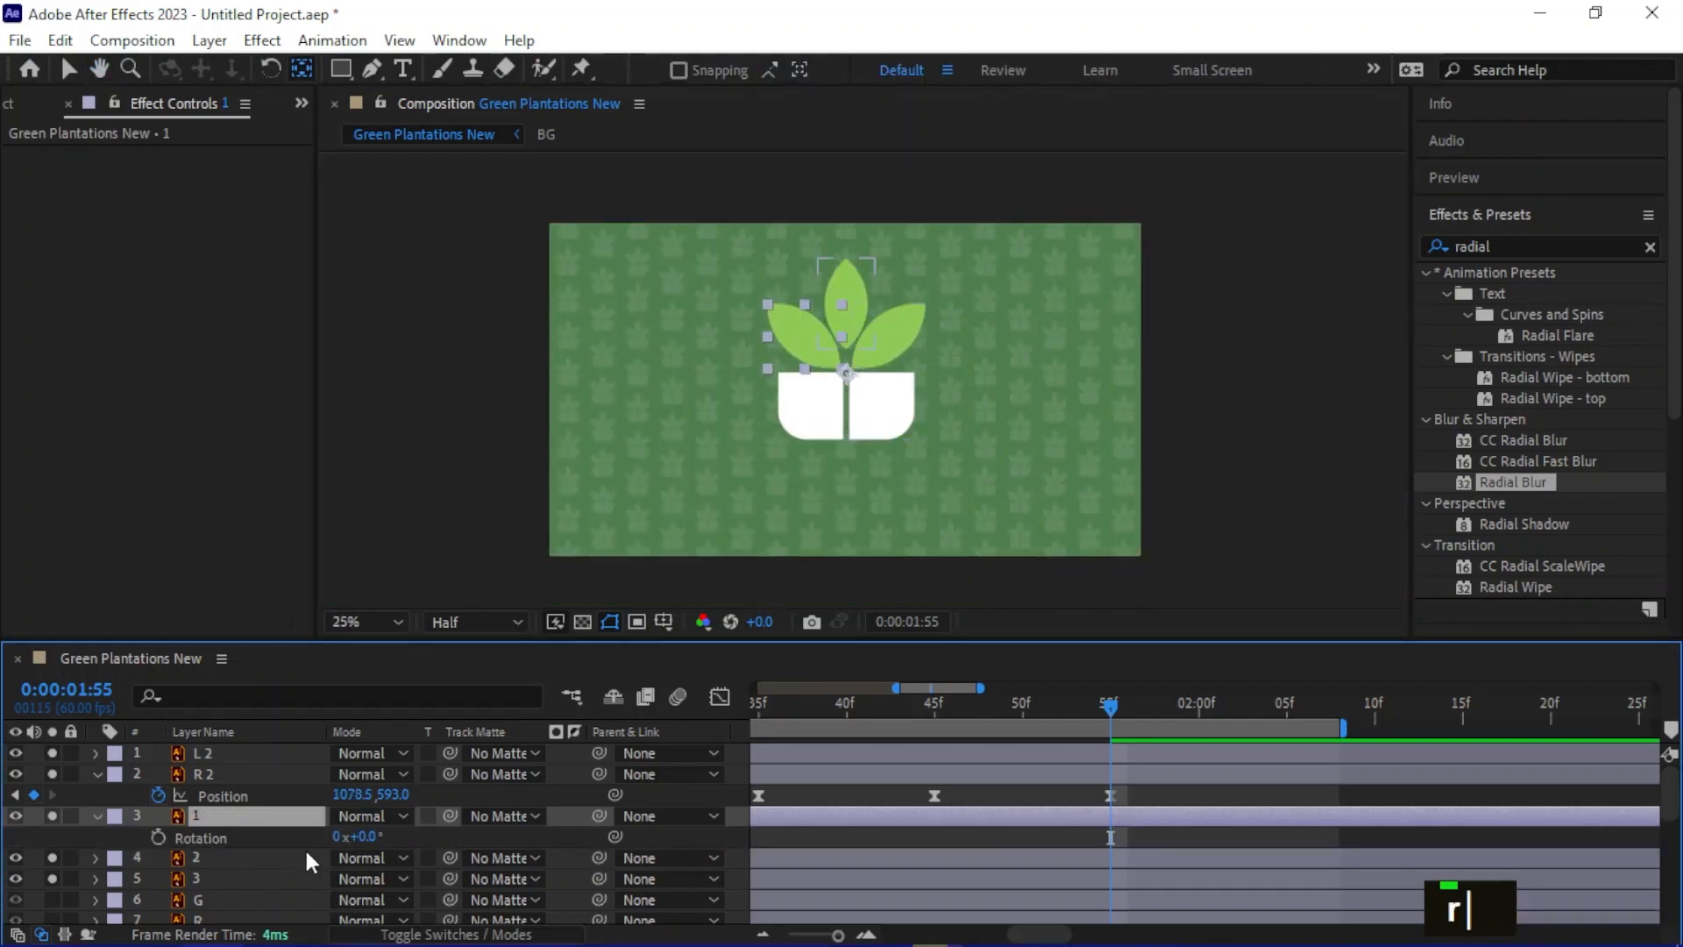
left_click(159, 836)
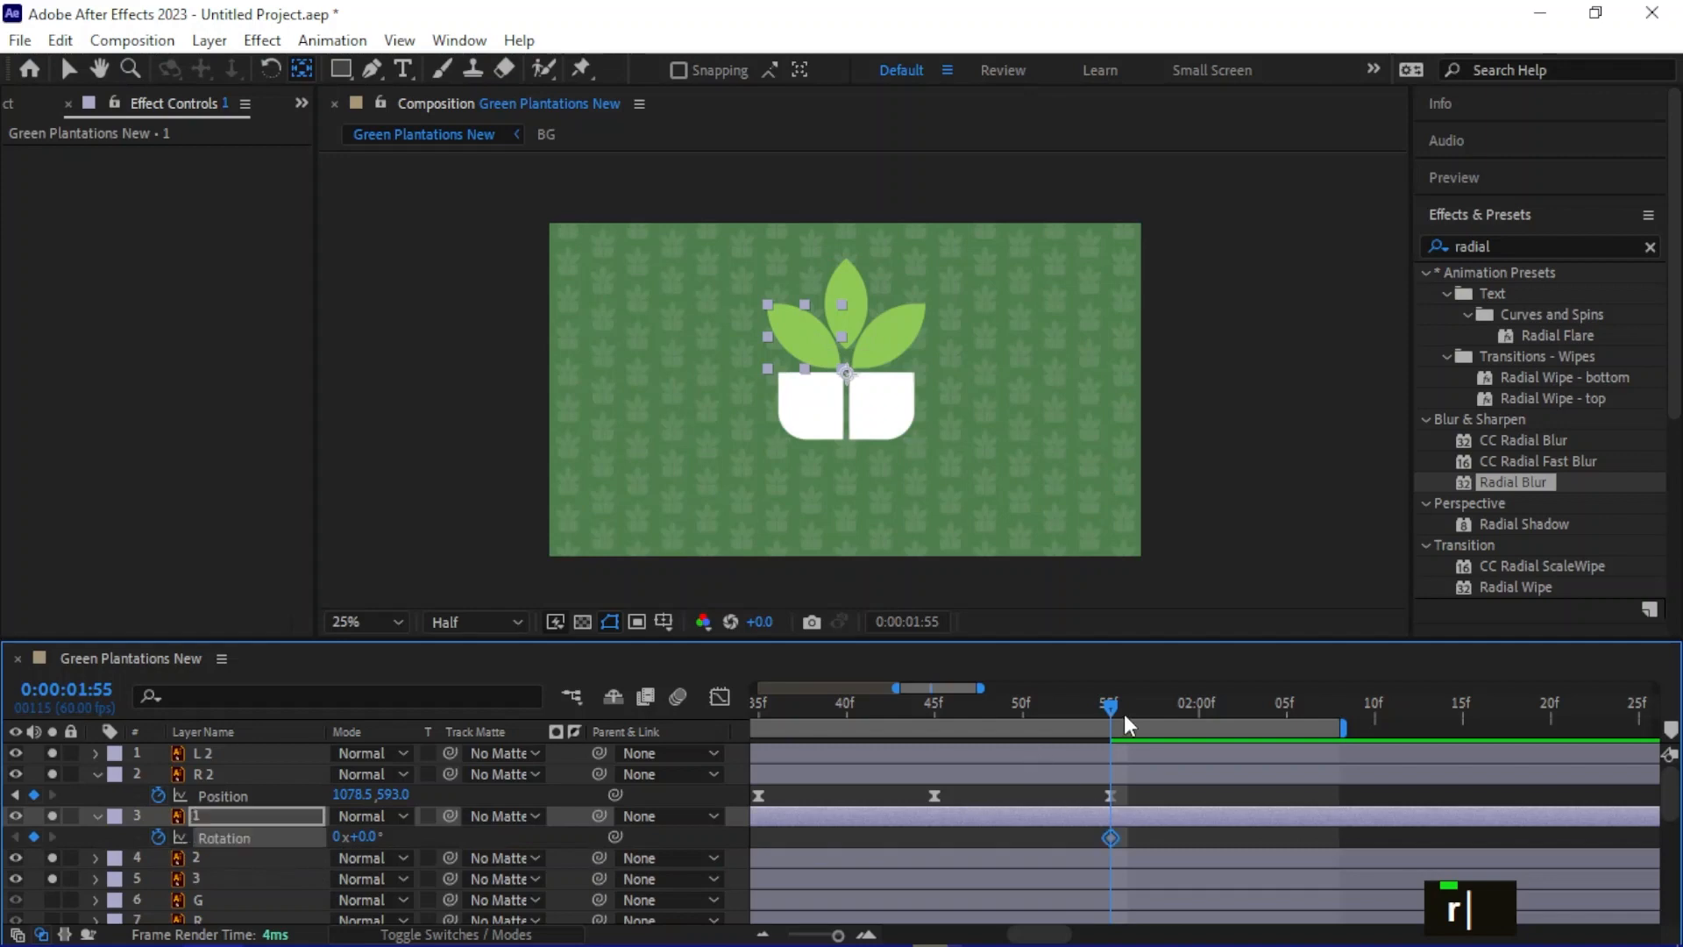
scroll(1220, 774, "up", 2, "alt")
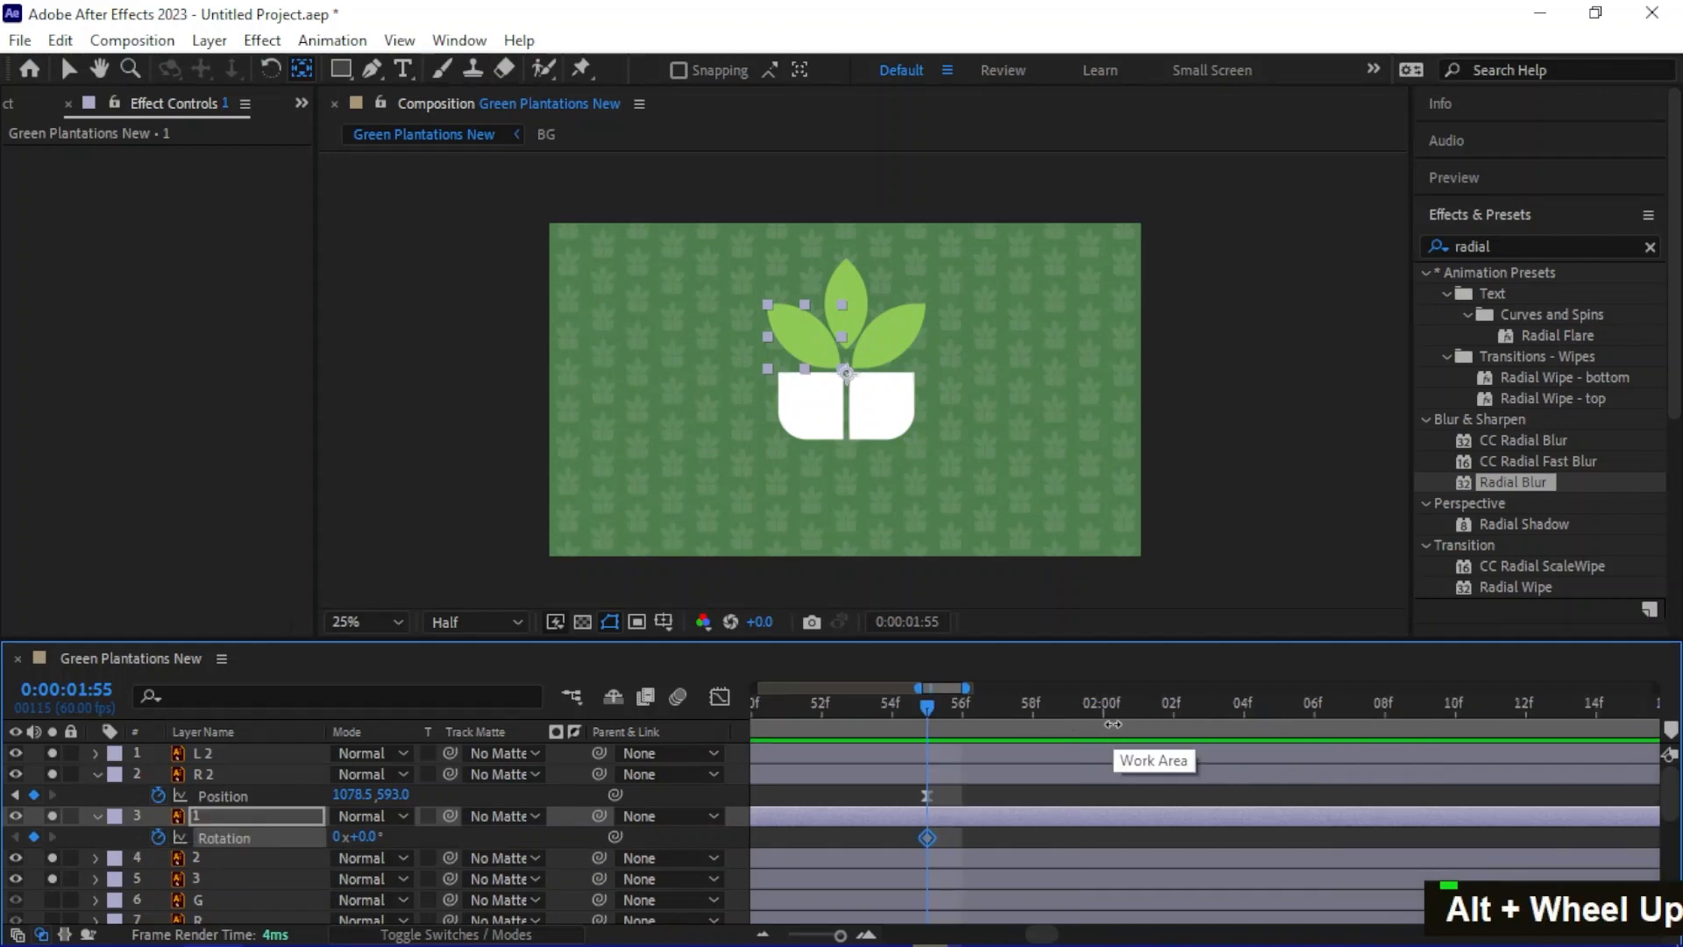
scroll(1372, 723, "down", 2, "alt")
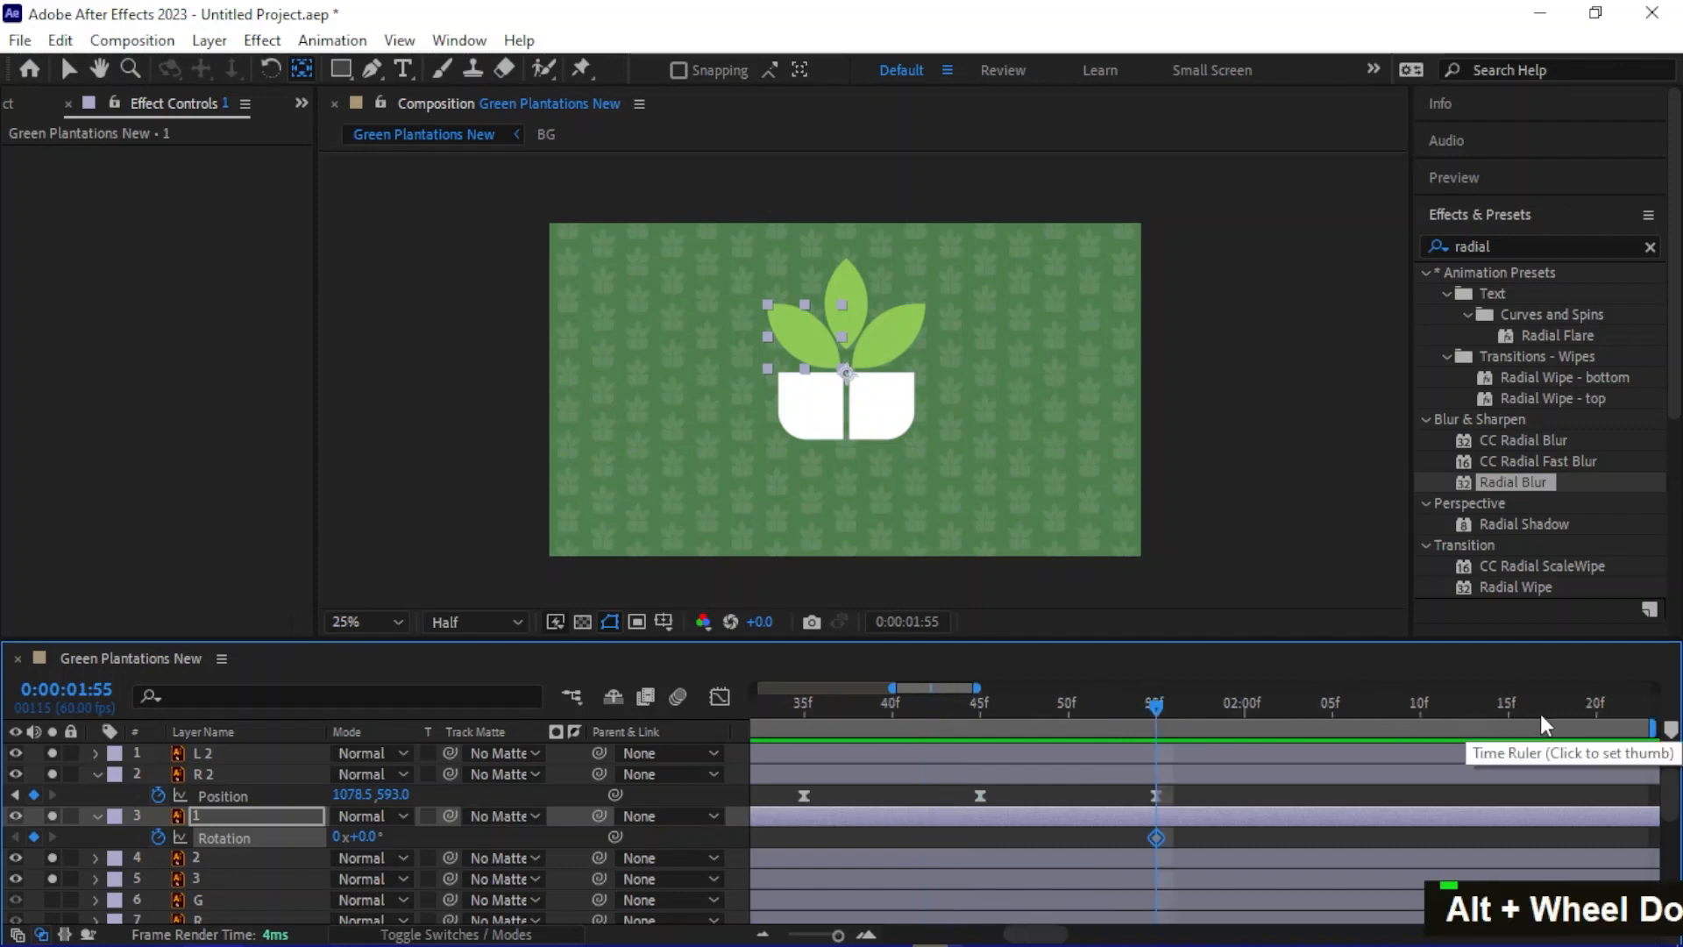
left_click(1596, 710)
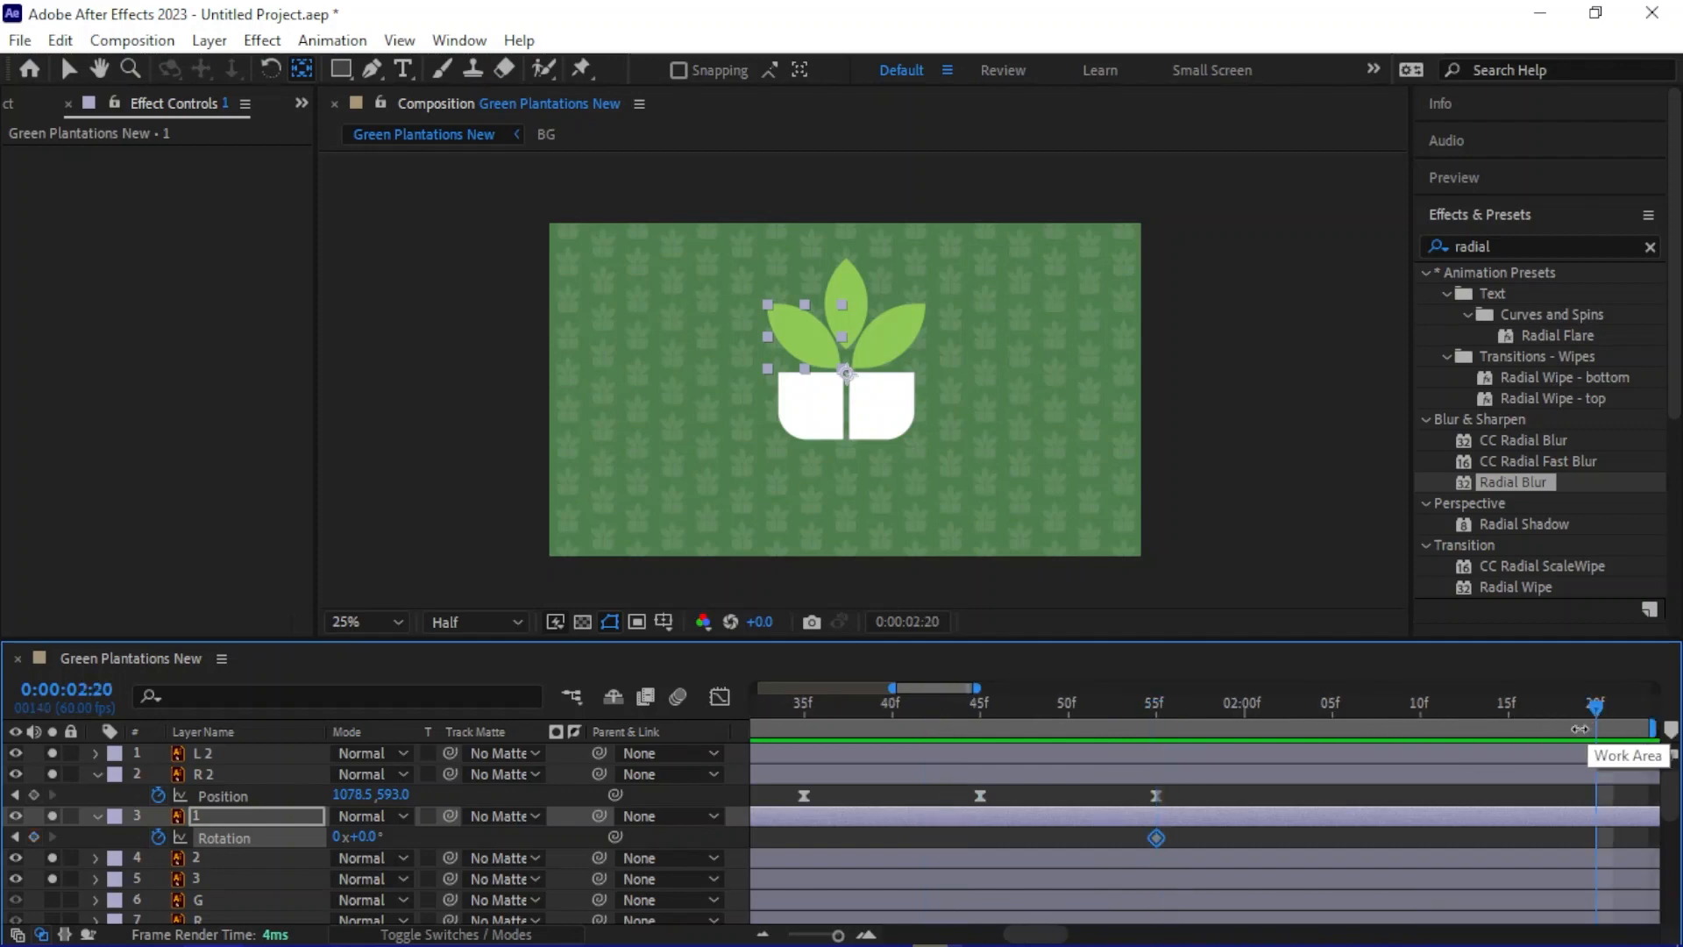
left_click_drag(1187, 843, 1594, 844)
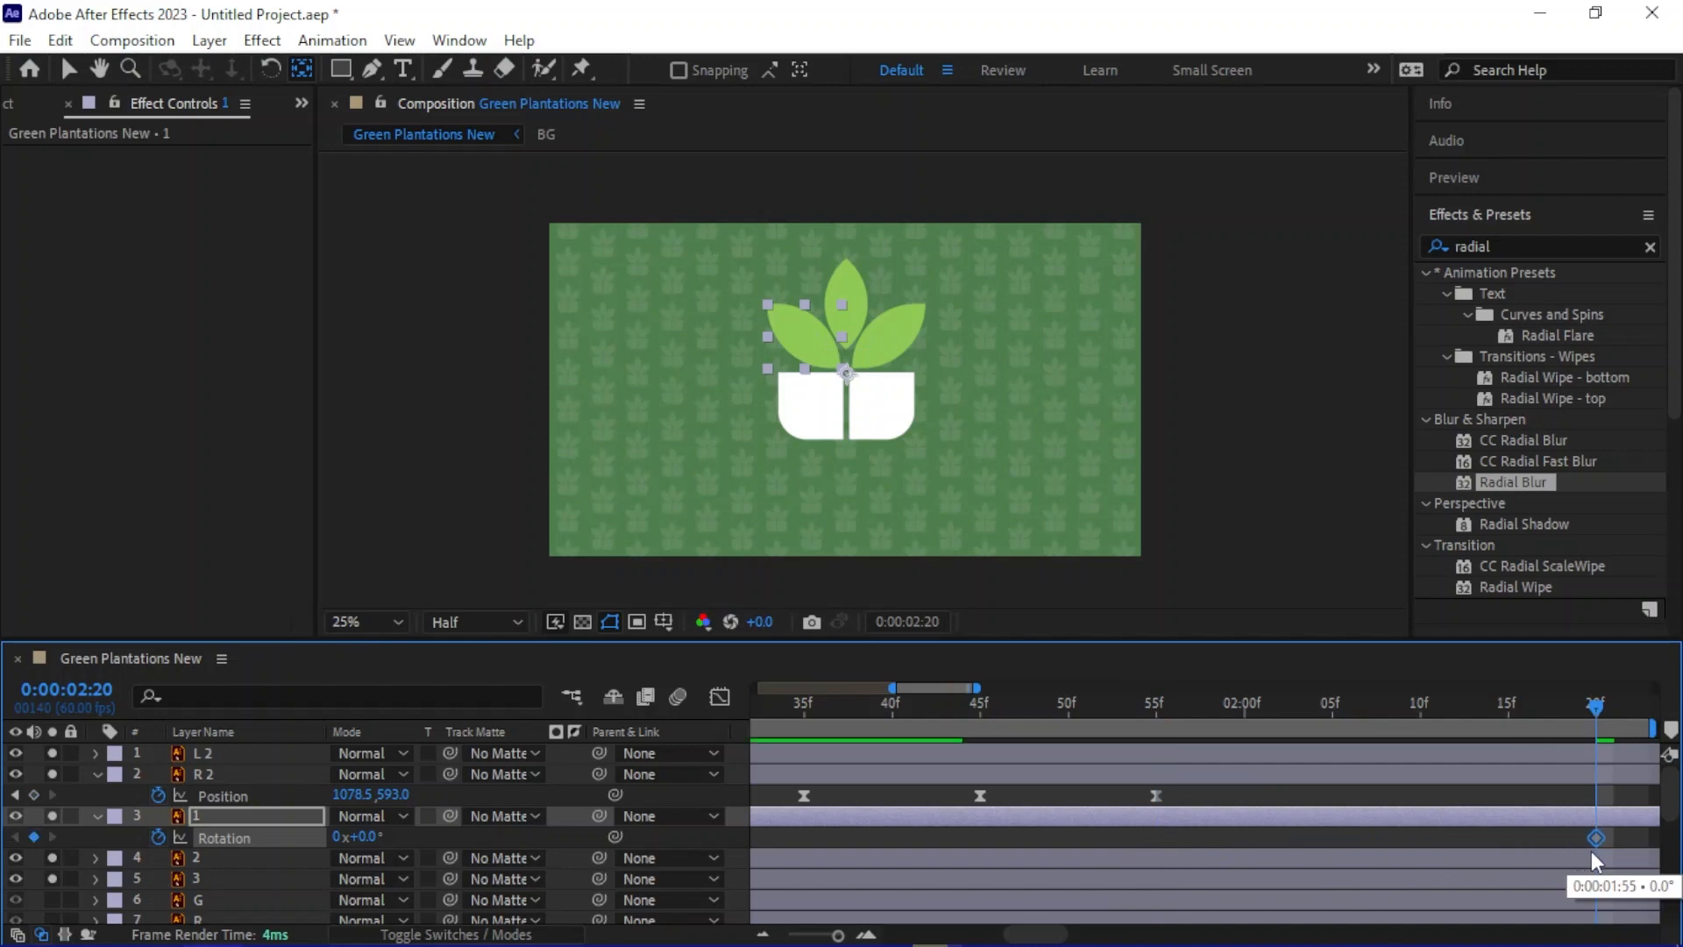
Set leaf layer 1's Rotation to -90° at 1:55f
left_click_drag(1594, 708, 1155, 710)
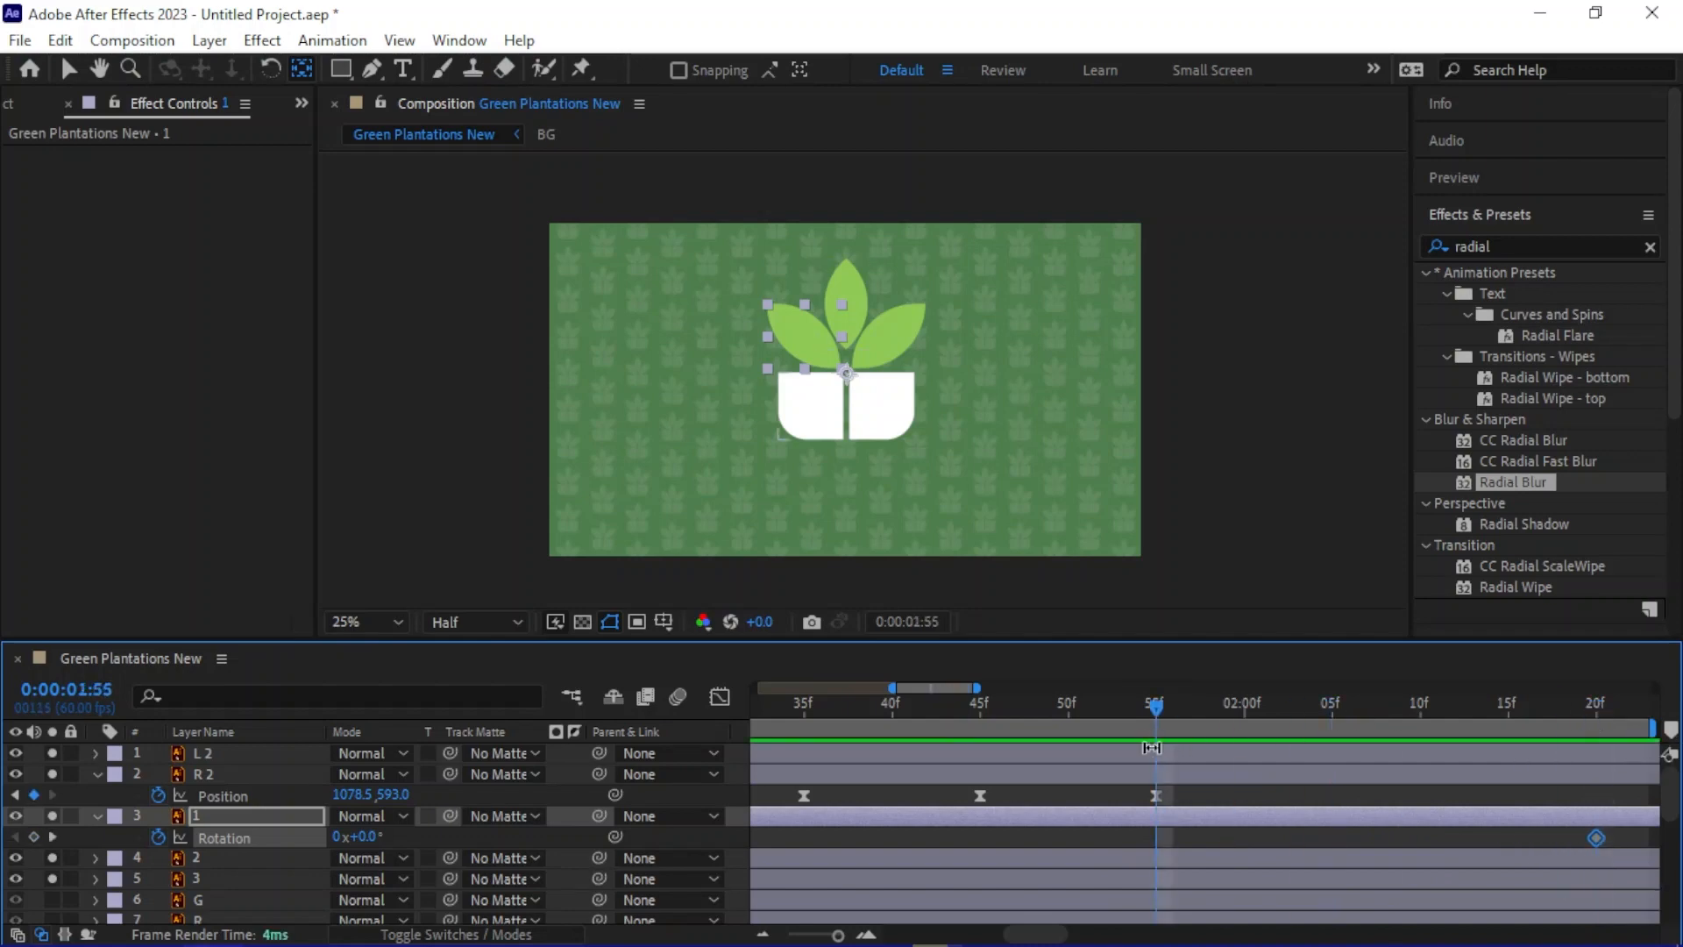
left_click(364, 837)
type("-90")
key("Return")
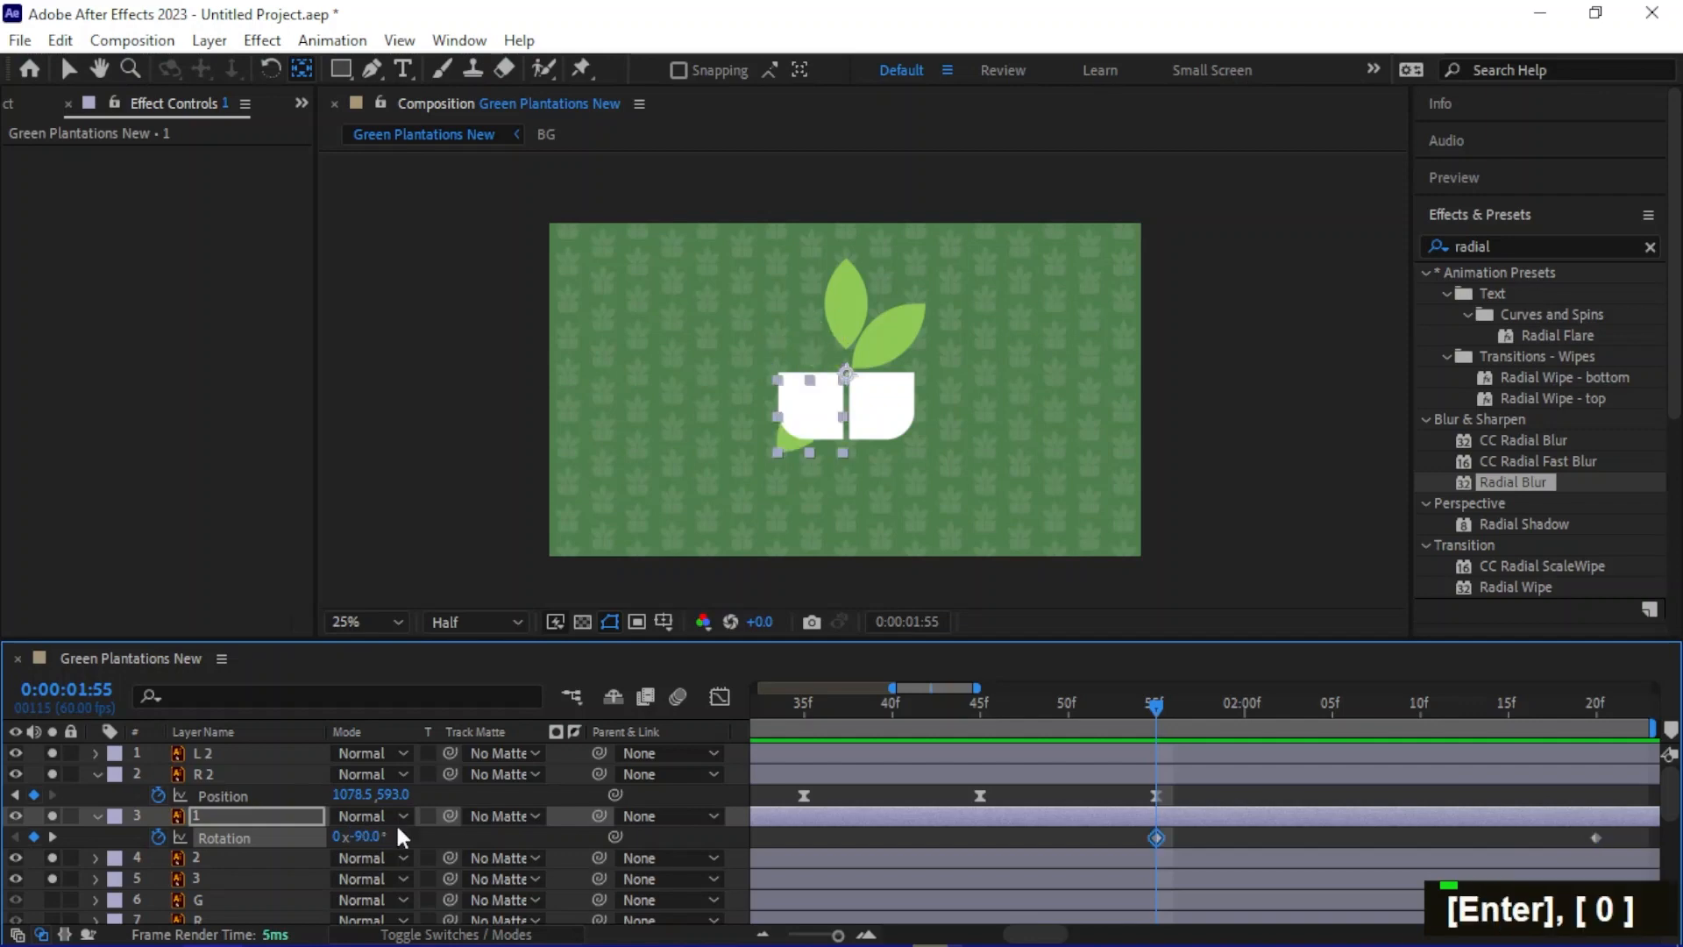
Add a 100% Scale keyframe to leaf layer 1 and place it at 2:20f
scroll(835, 399, "up", 1)
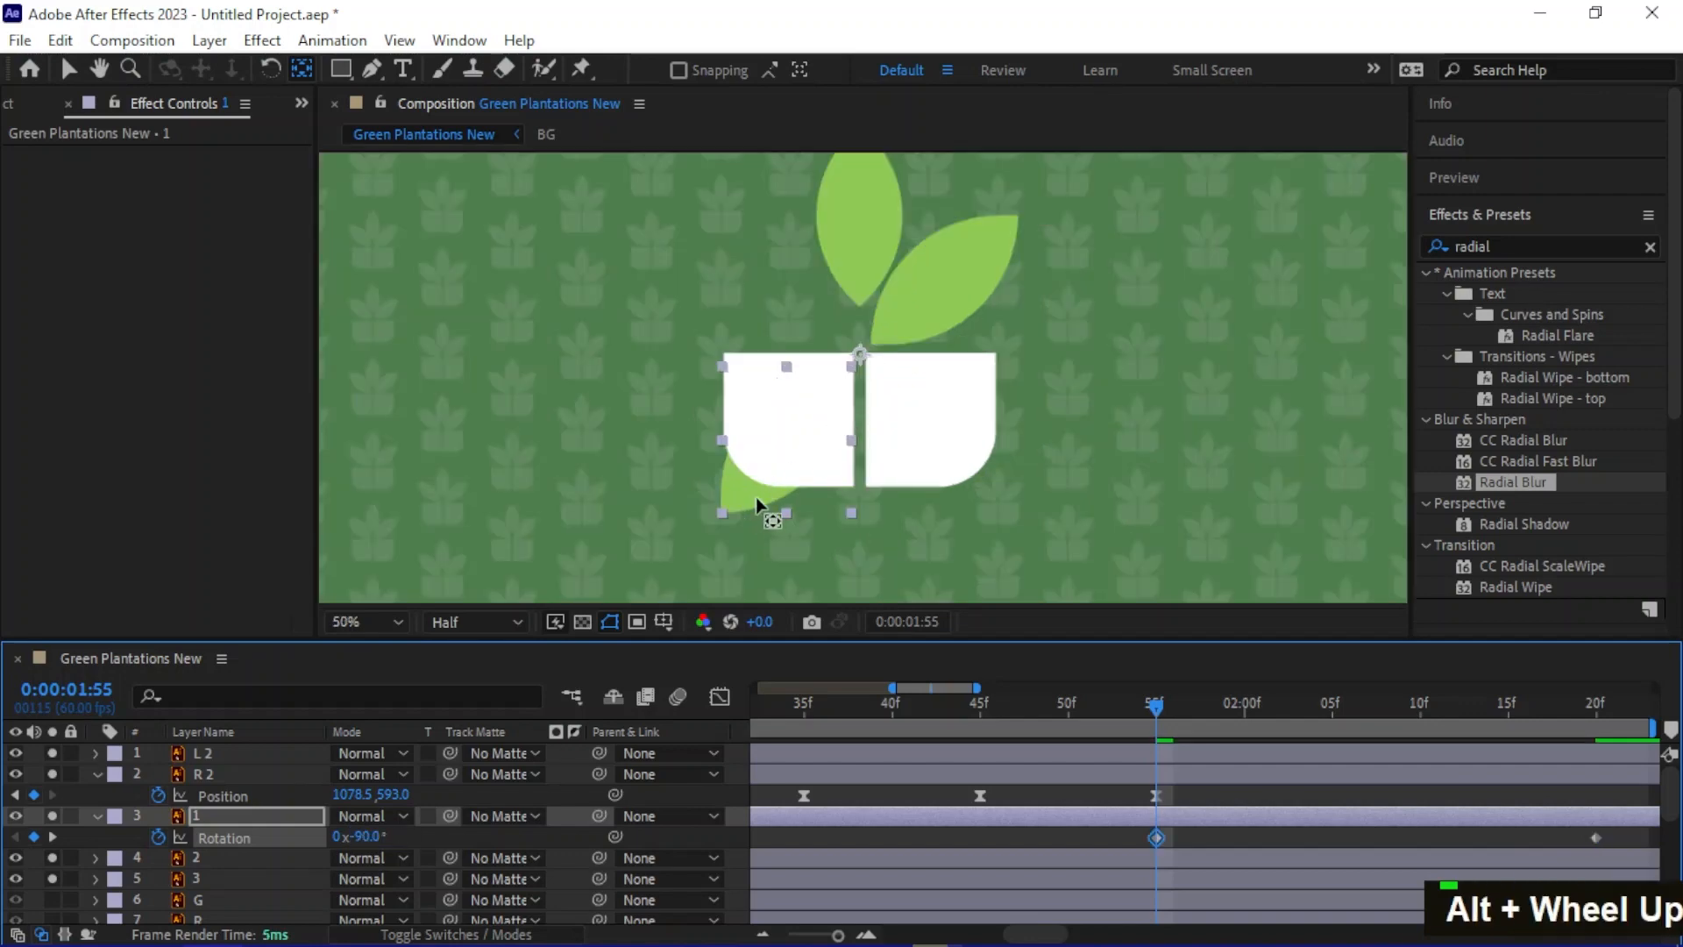
left_click(239, 814)
key("s")
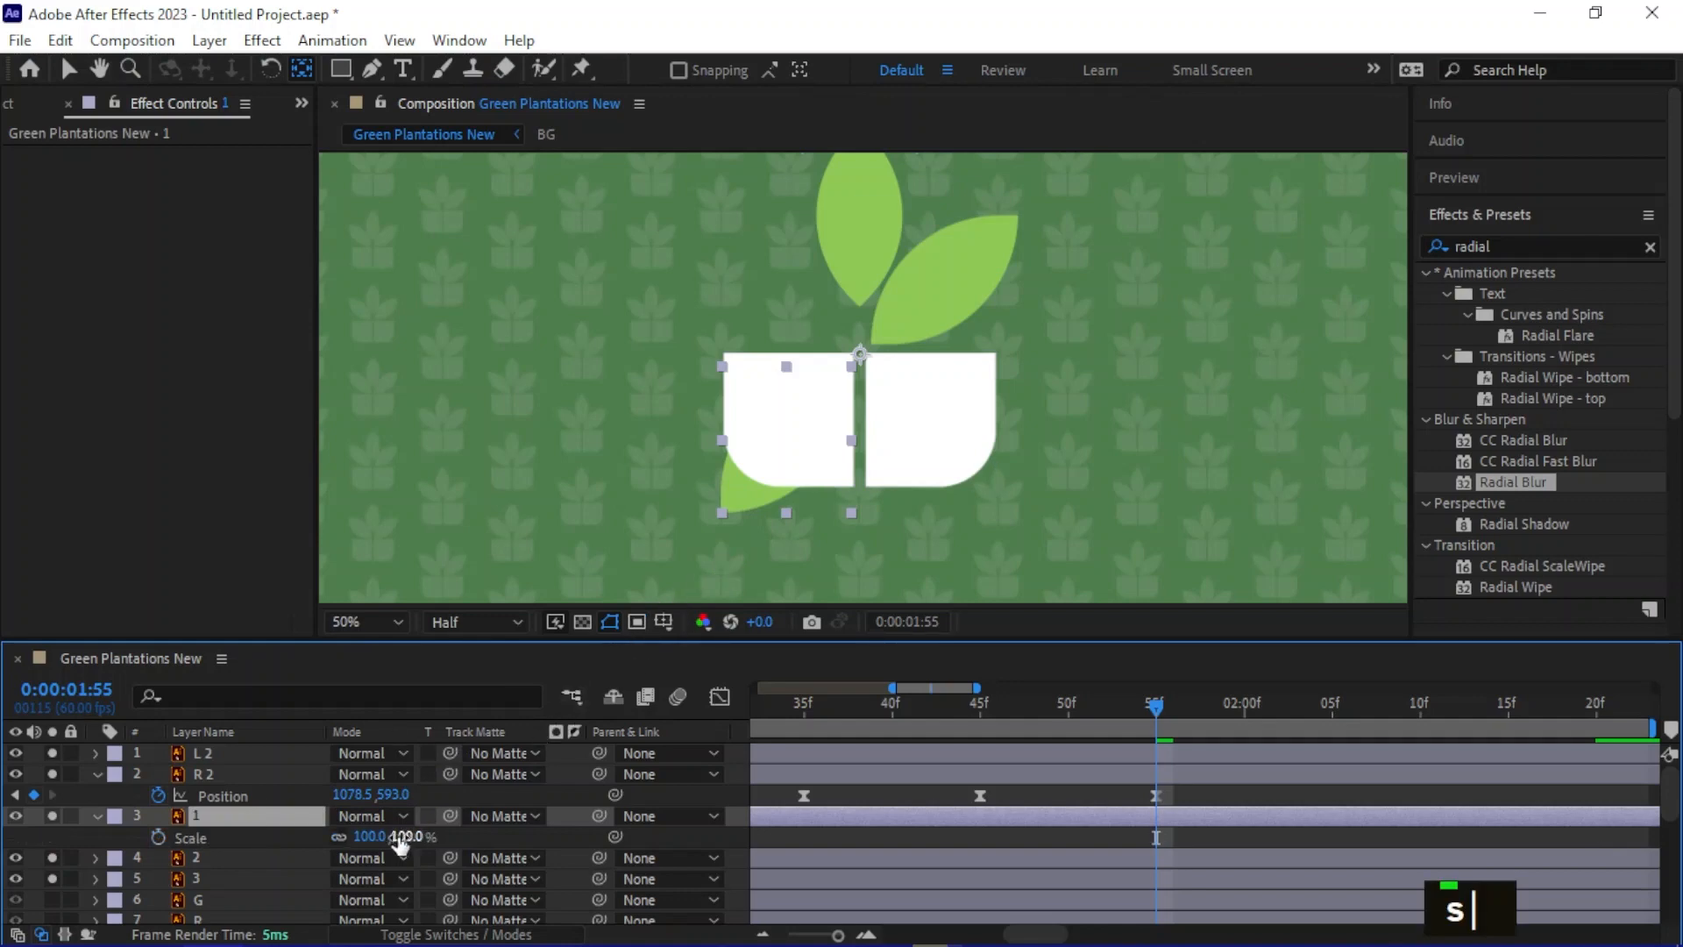
left_click(158, 836)
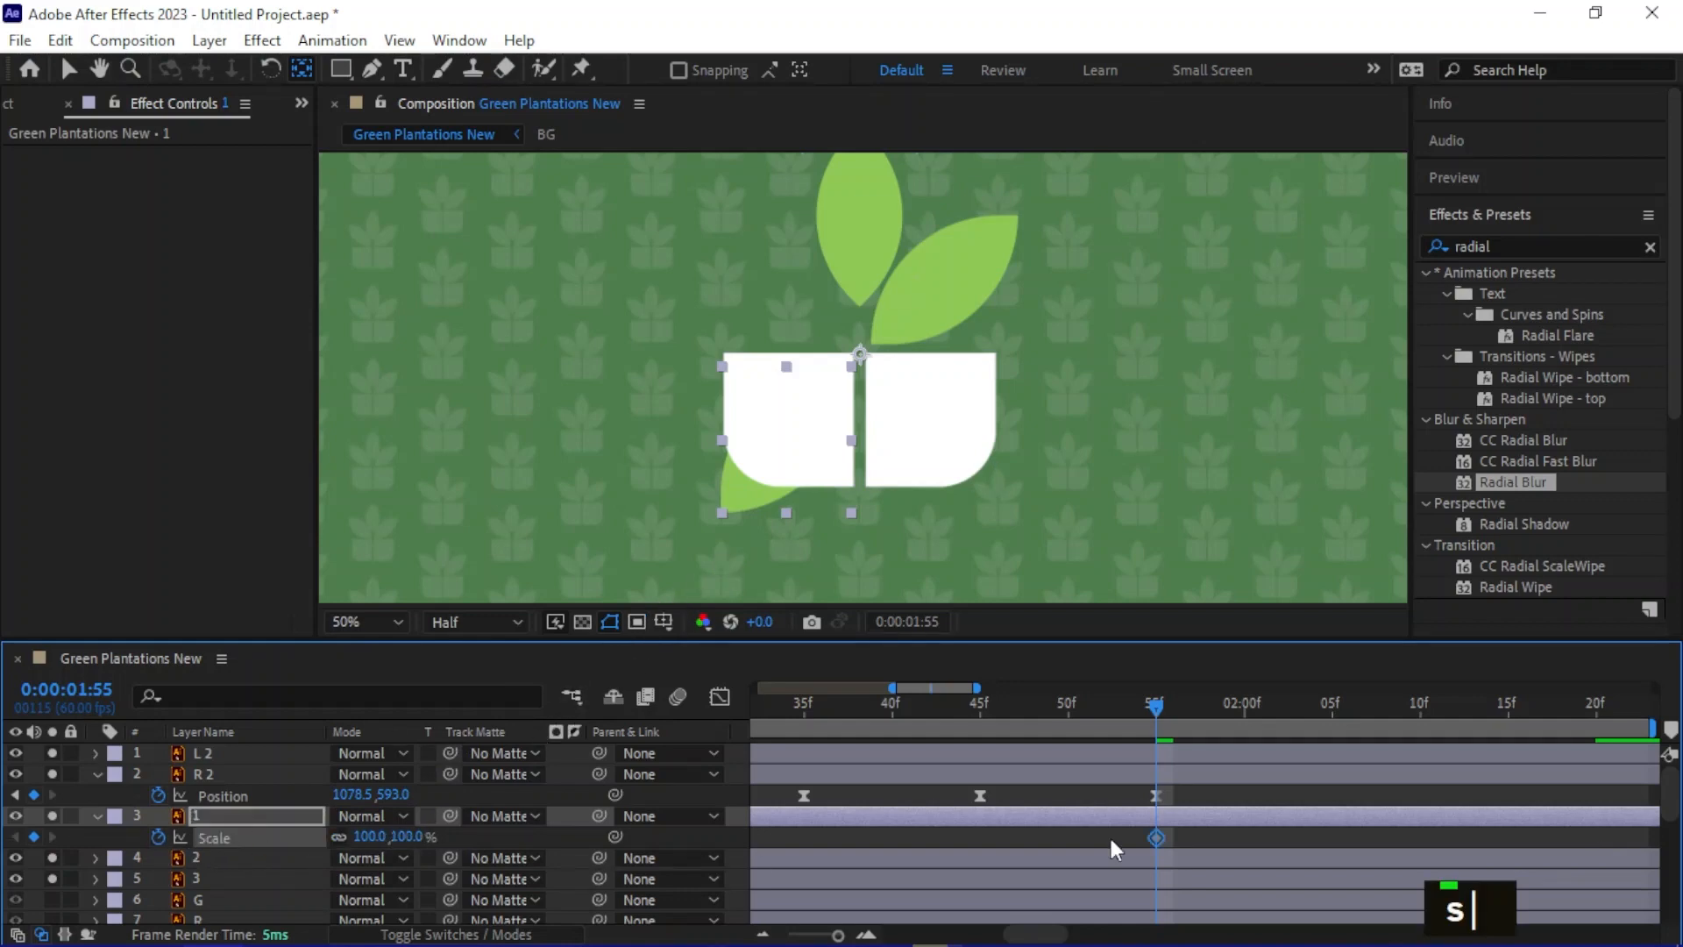
left_click(1595, 712)
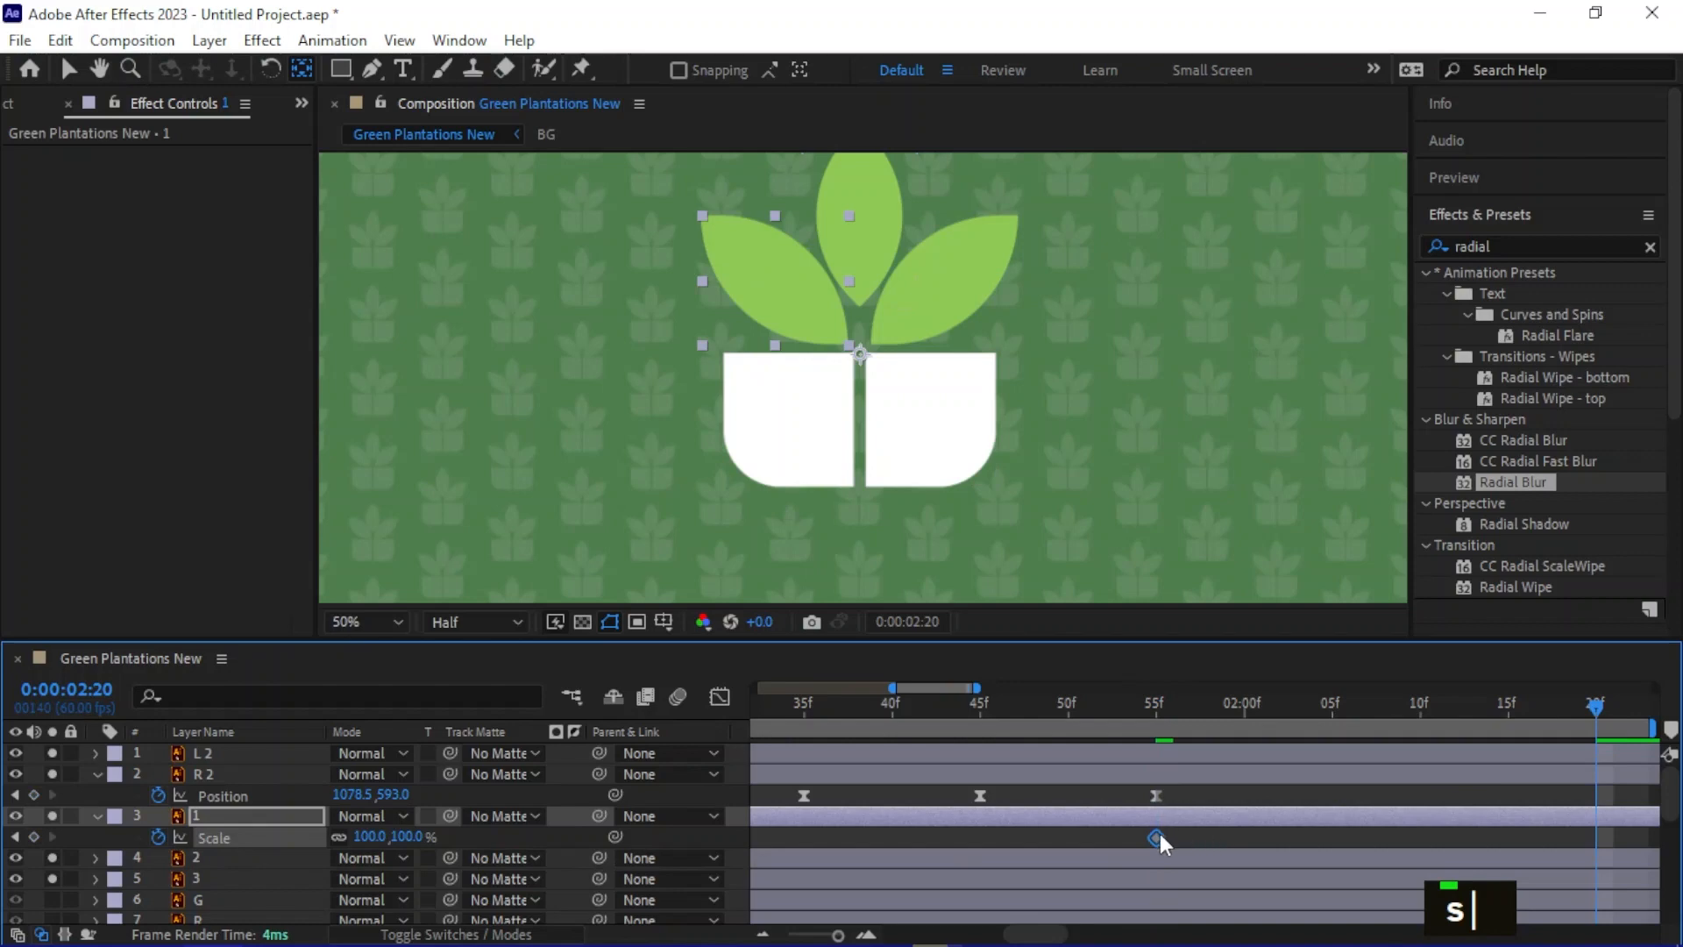
left_click_drag(1158, 836, 1596, 838)
Reduce leaf layer 1's Scale to 78% at 1:55f so the leaf hides behind the white base piece
left_click(1157, 710)
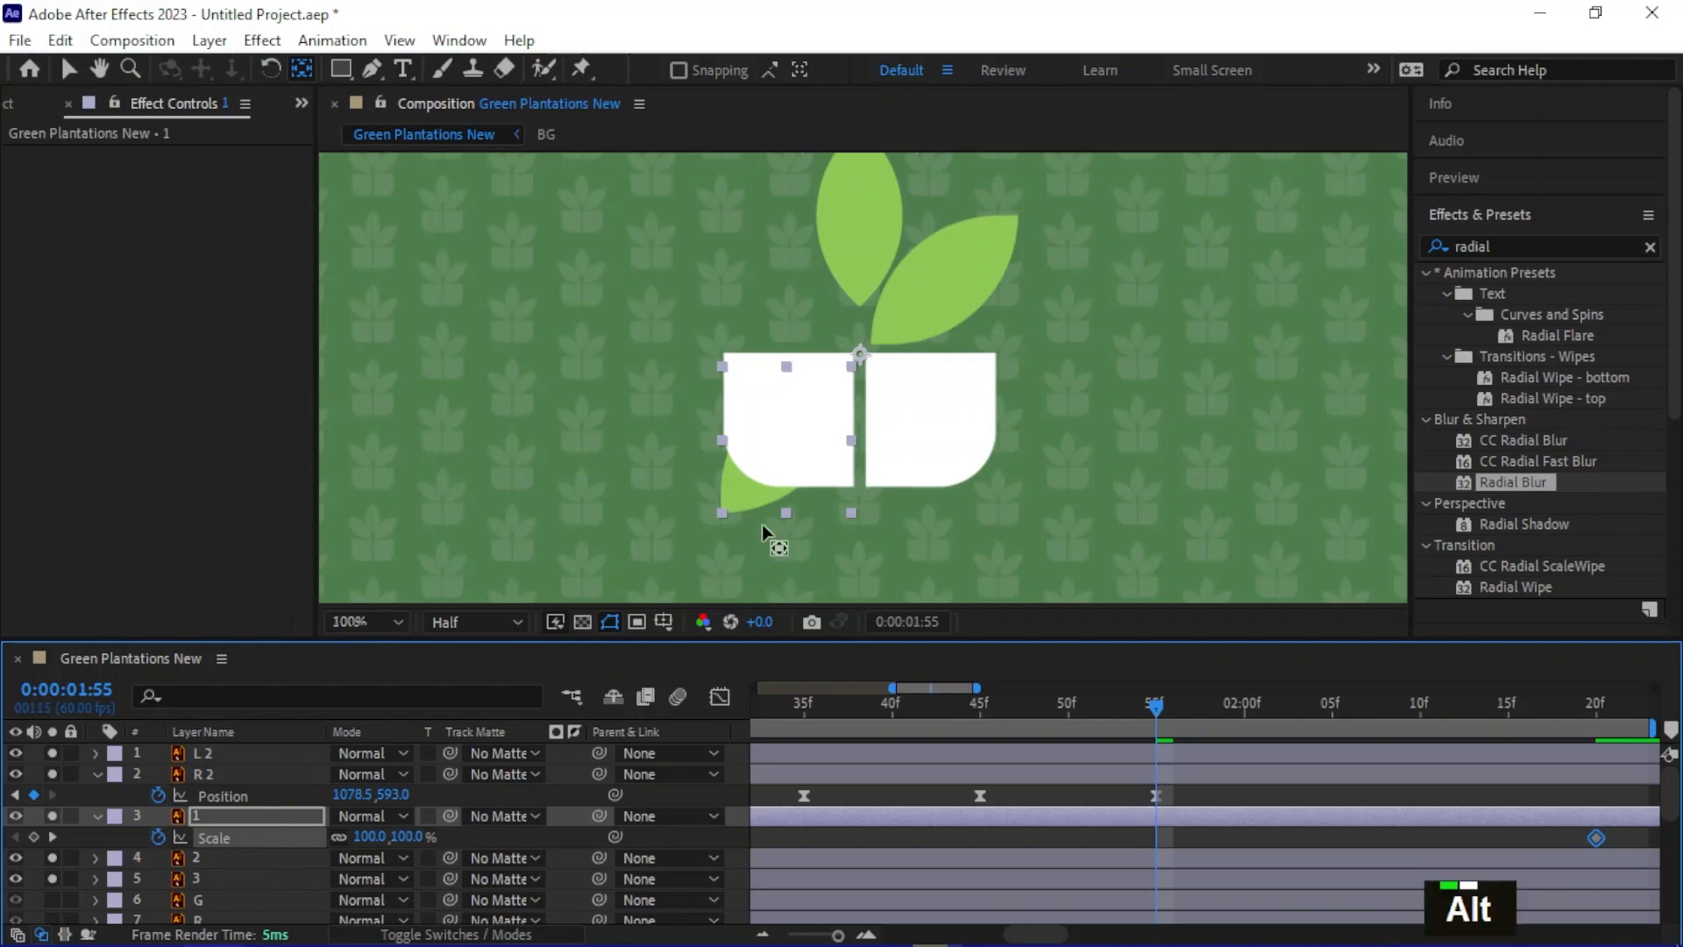
scroll(761, 524, "up", 2)
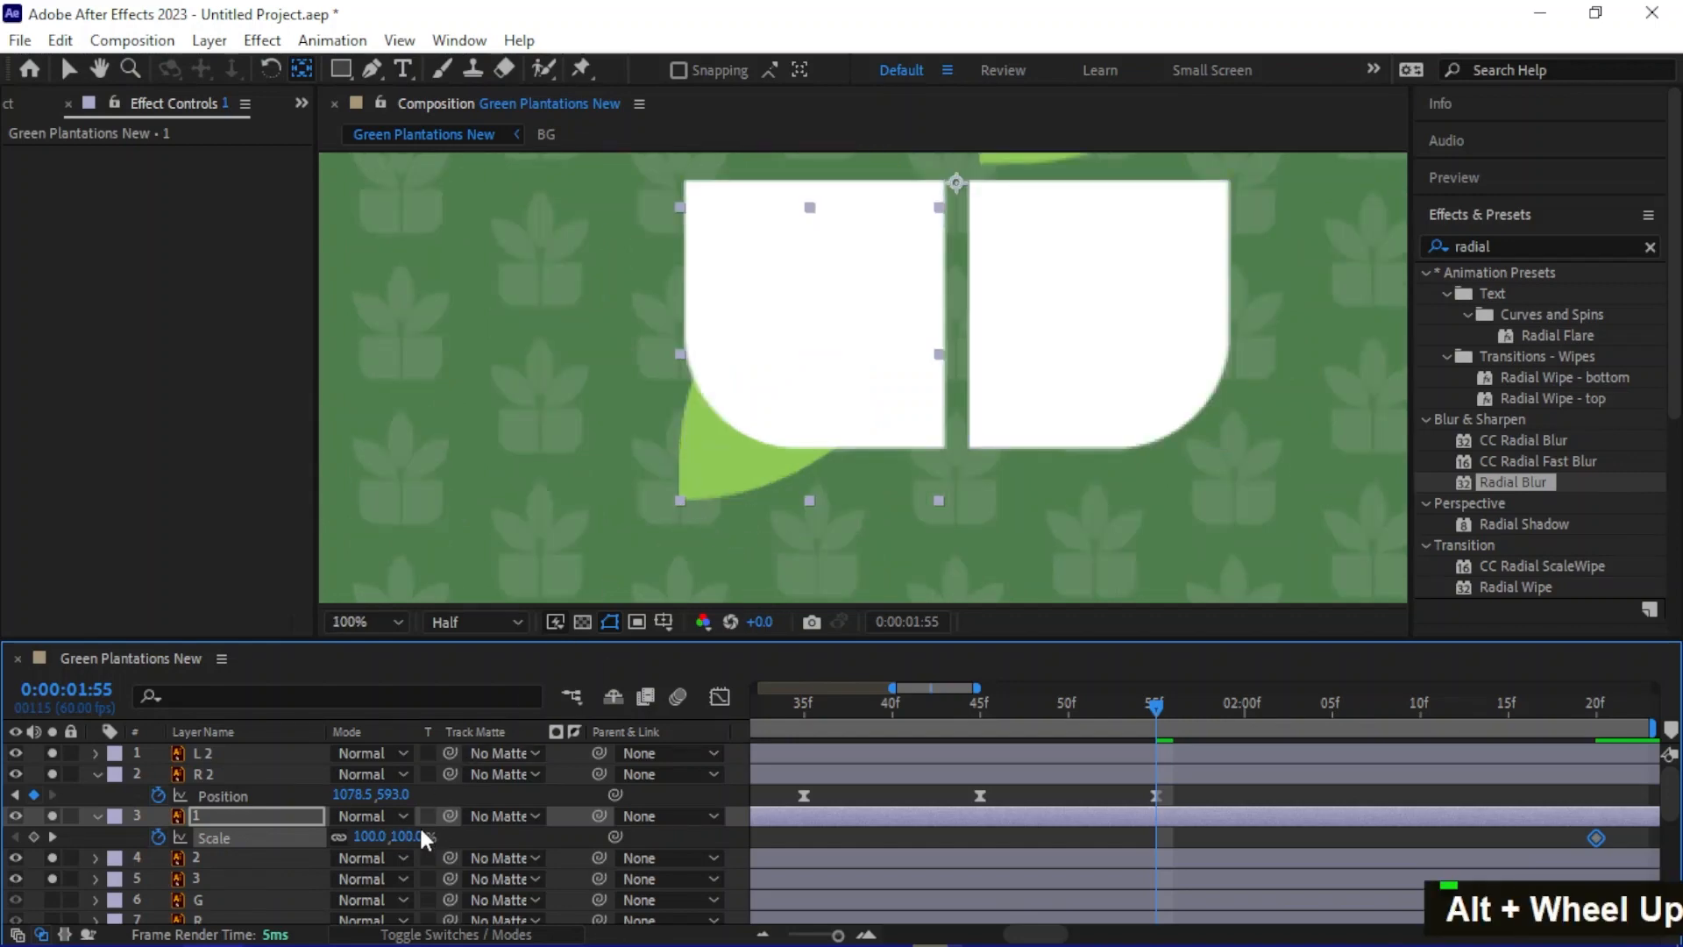
mouse_move(399, 837)
left_mouse_down()
mouse_move(383, 840)
mouse_move(396, 846)
left_mouse_up()
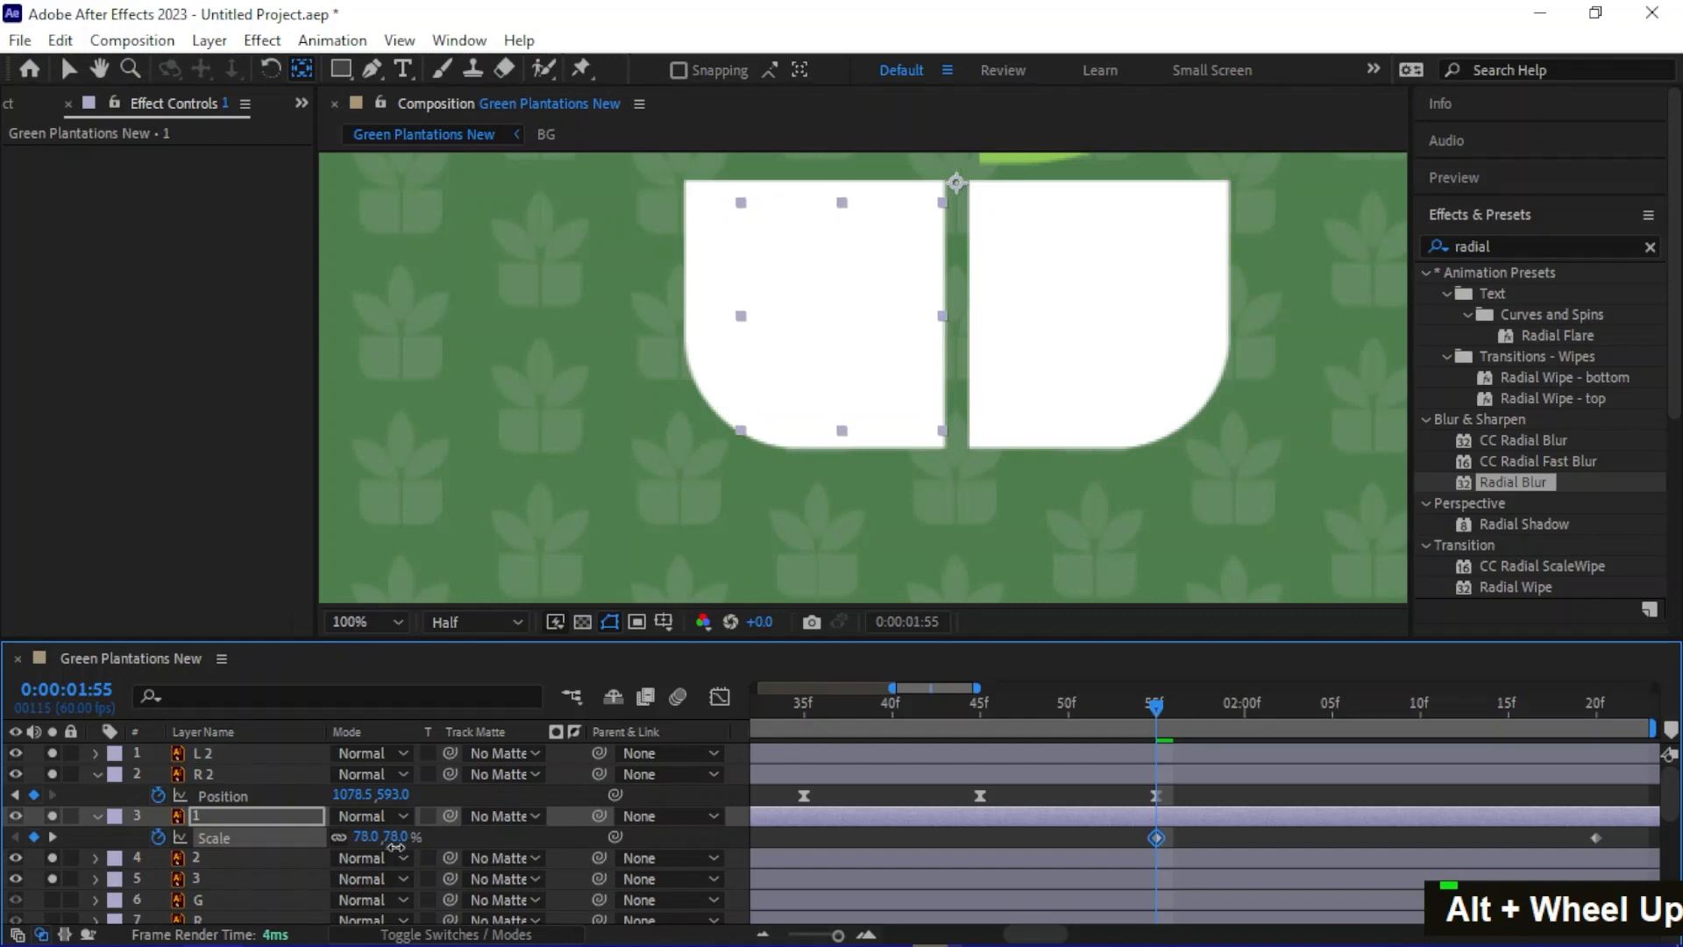
middle_click(917, 443)
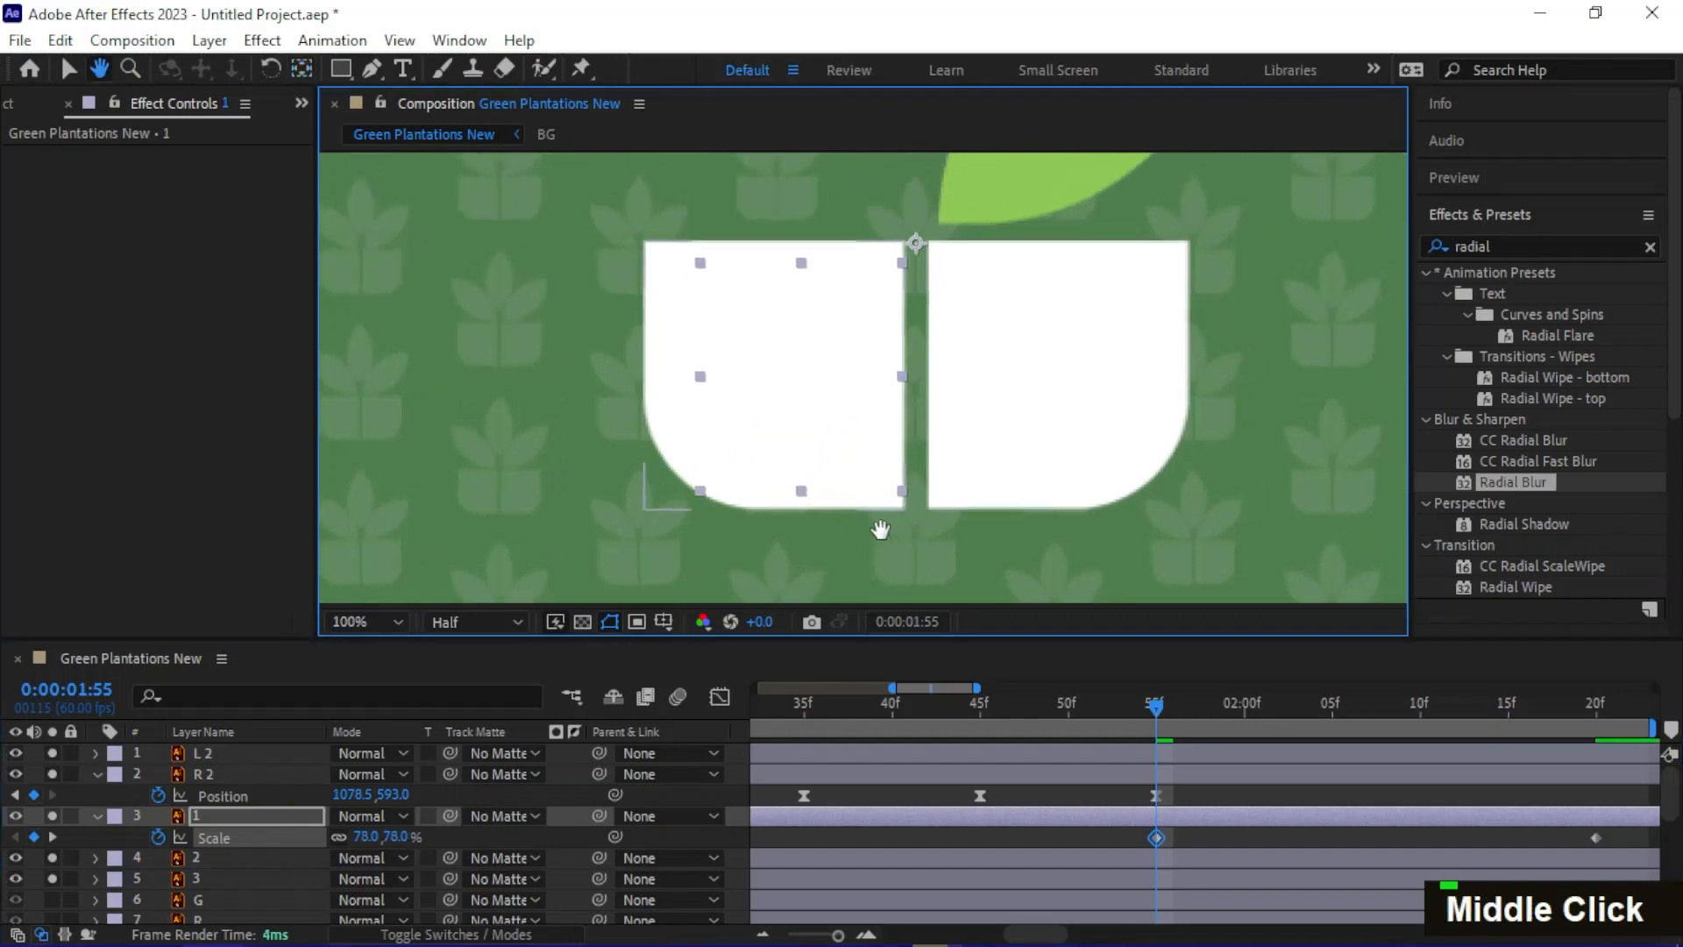
Add a Scale keyframe of about 66.1% to leaf layer 1 at 2:08f
left_click_drag(1155, 709, 1383, 727)
left_click_drag(513, 274, 613, 273)
key("v")
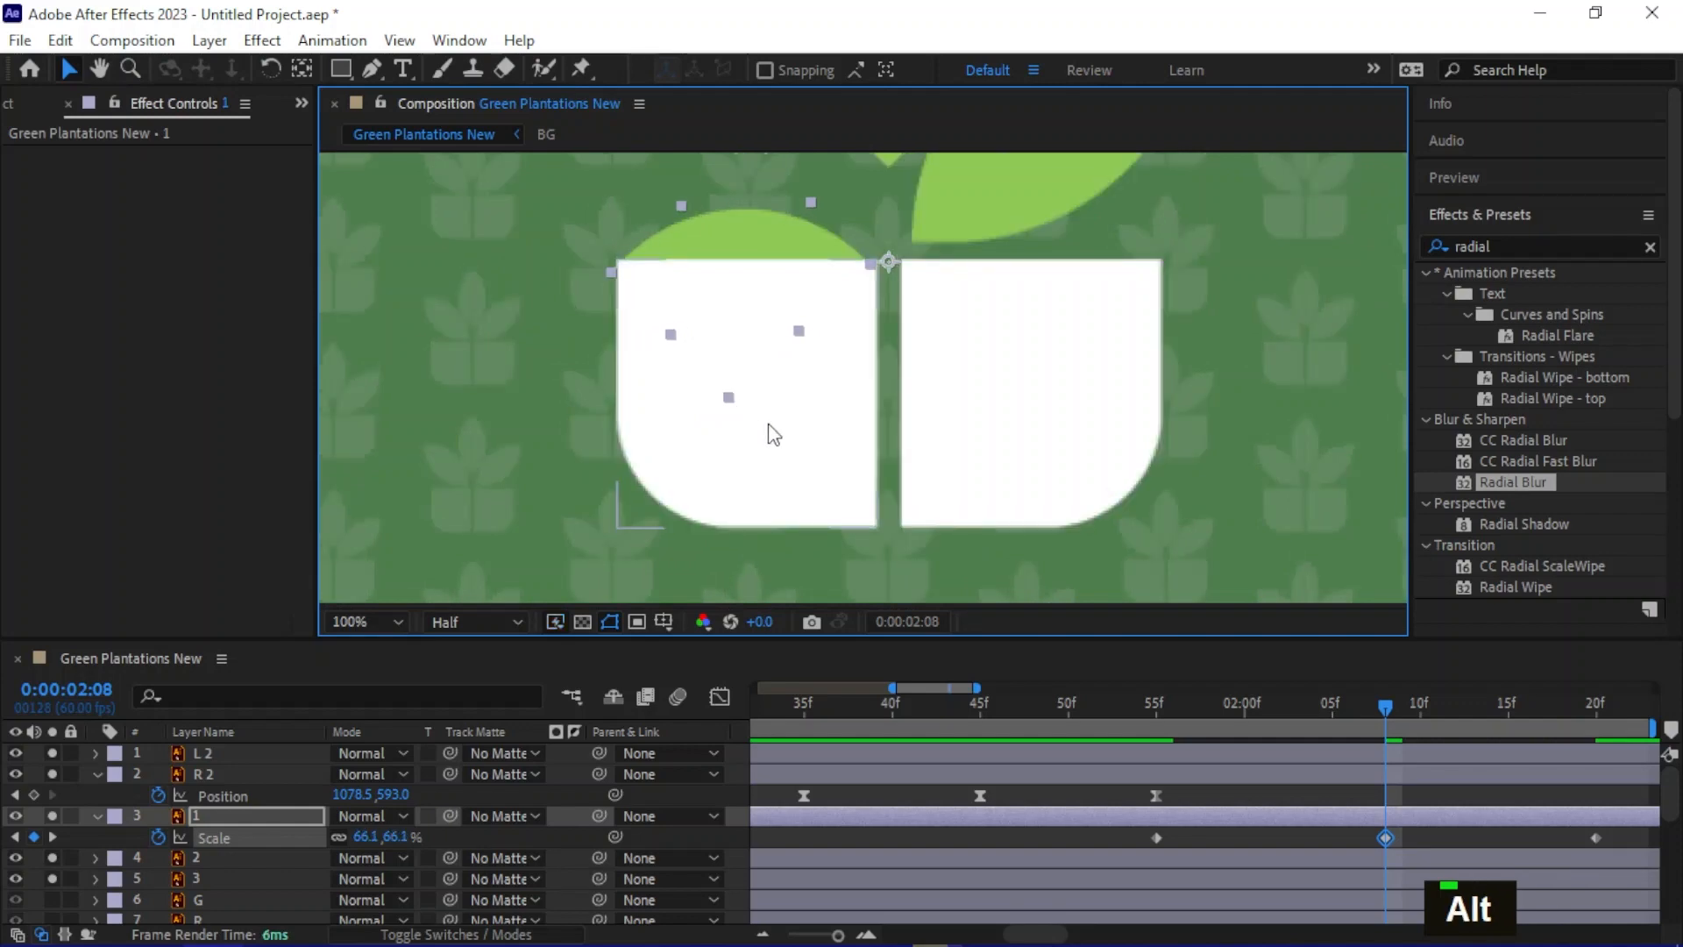
left_click_drag(833, 445, 812, 545)
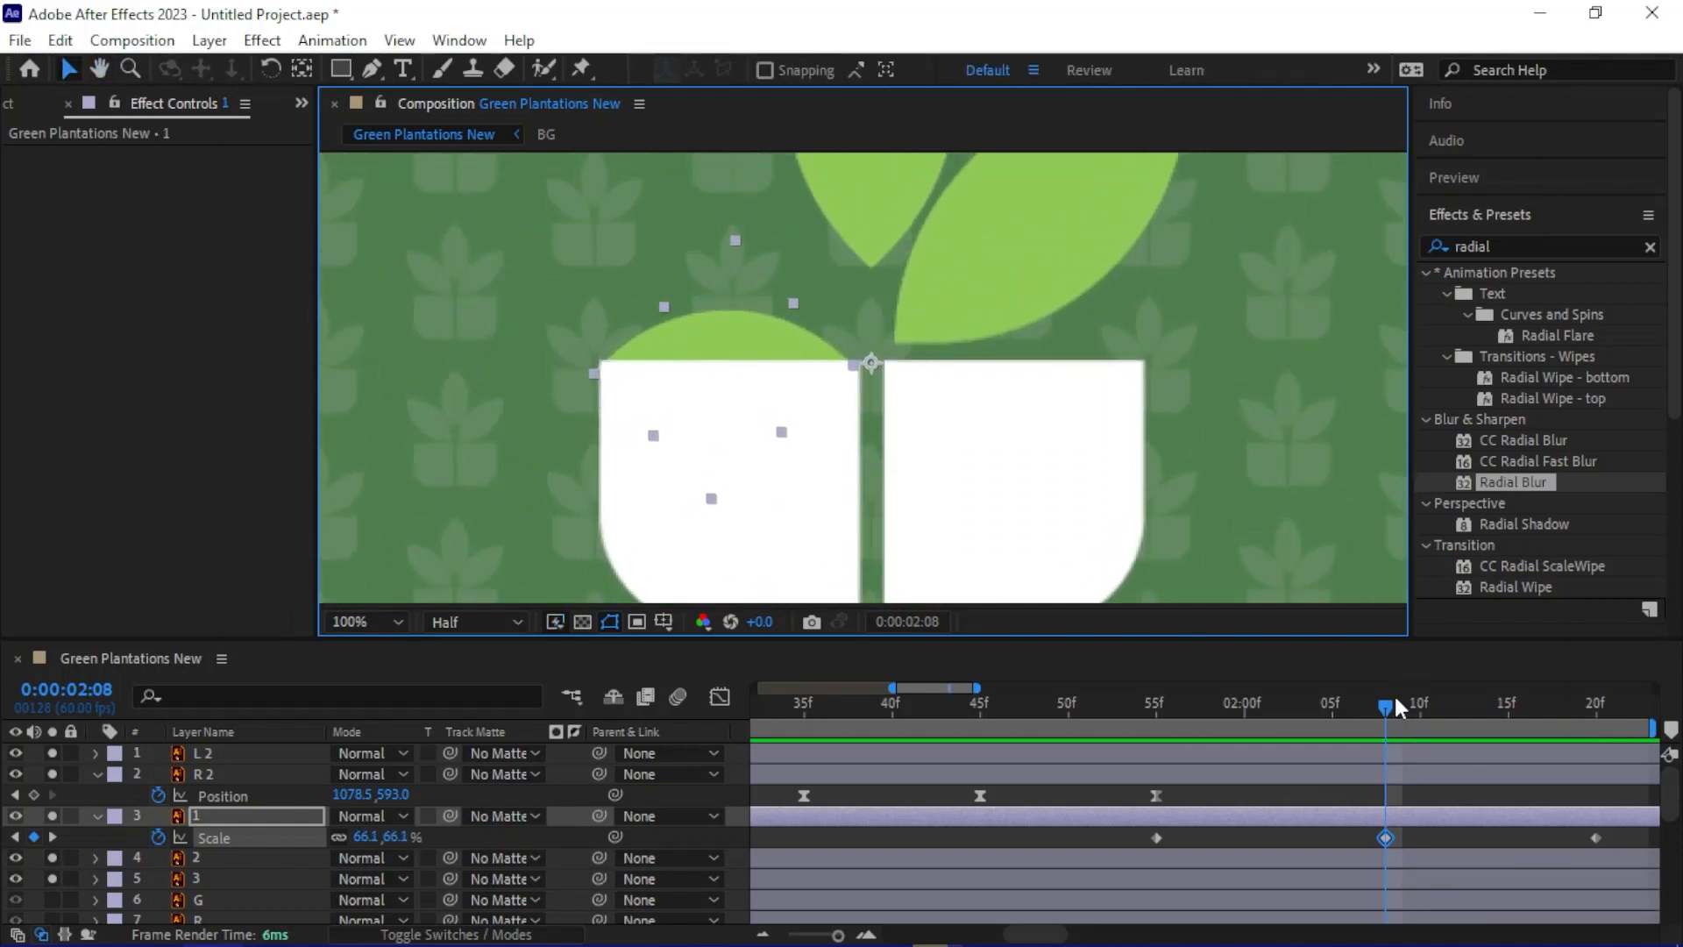
Check leaf layer 1's motion up to 2:18f and fit the whole composition in the viewer
left_click_drag(1396, 712, 1561, 745)
scroll(1051, 461, "down", 2)
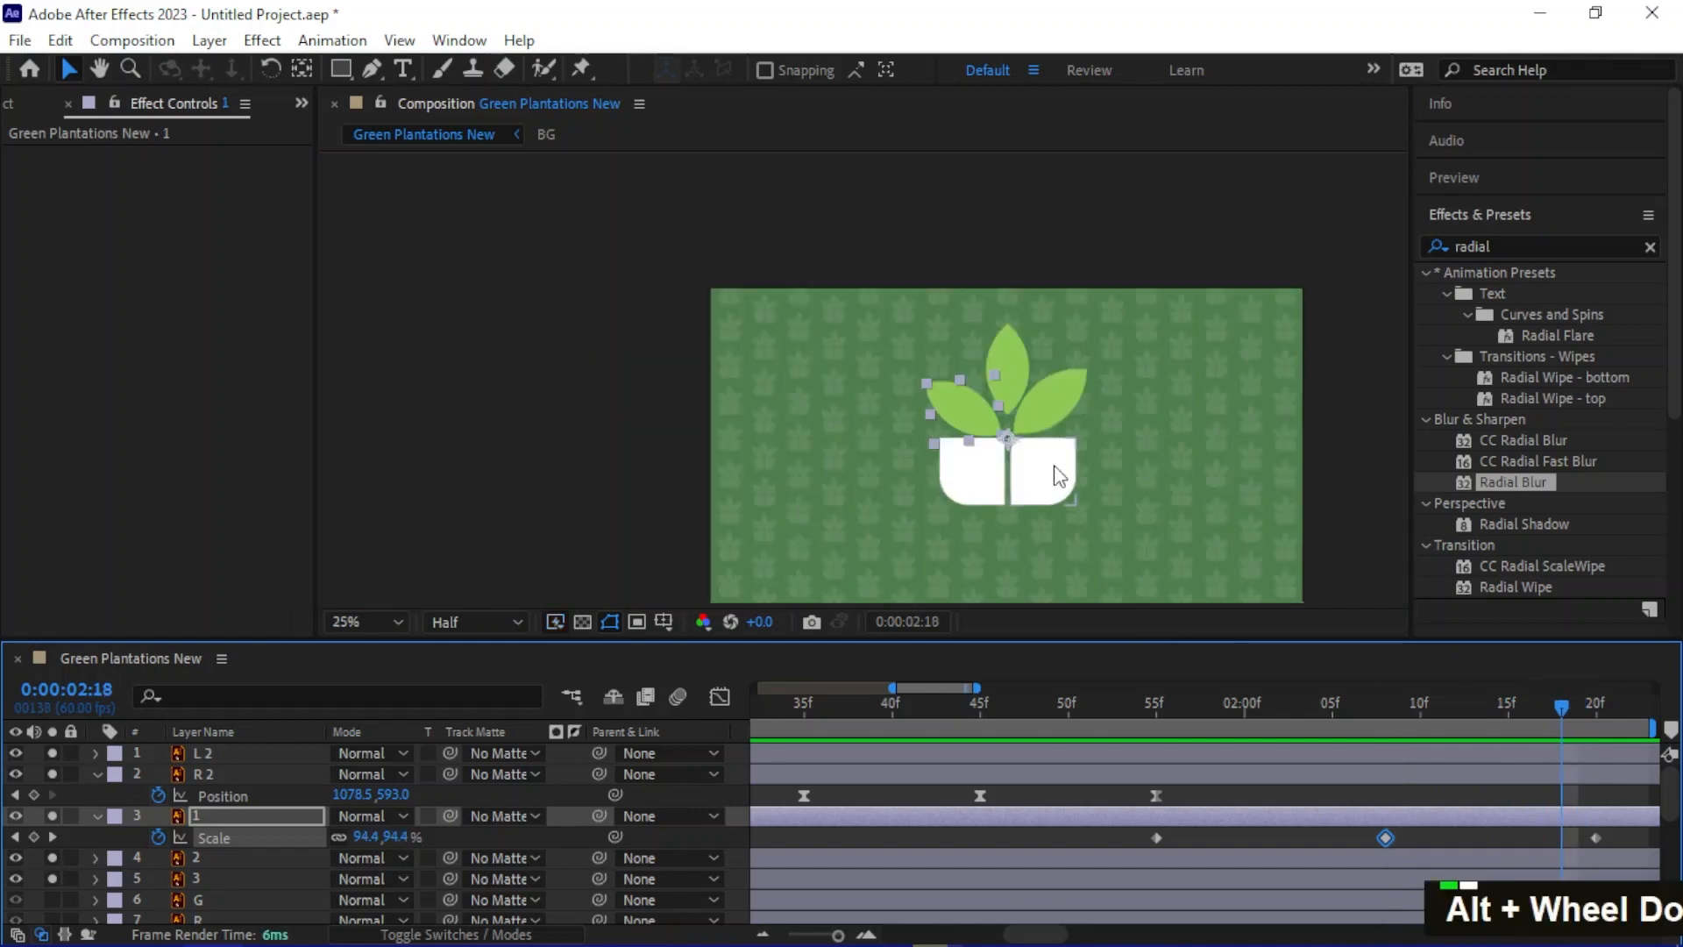
left_click_drag(1049, 459, 977, 460)
scroll(947, 428, "up", 2)
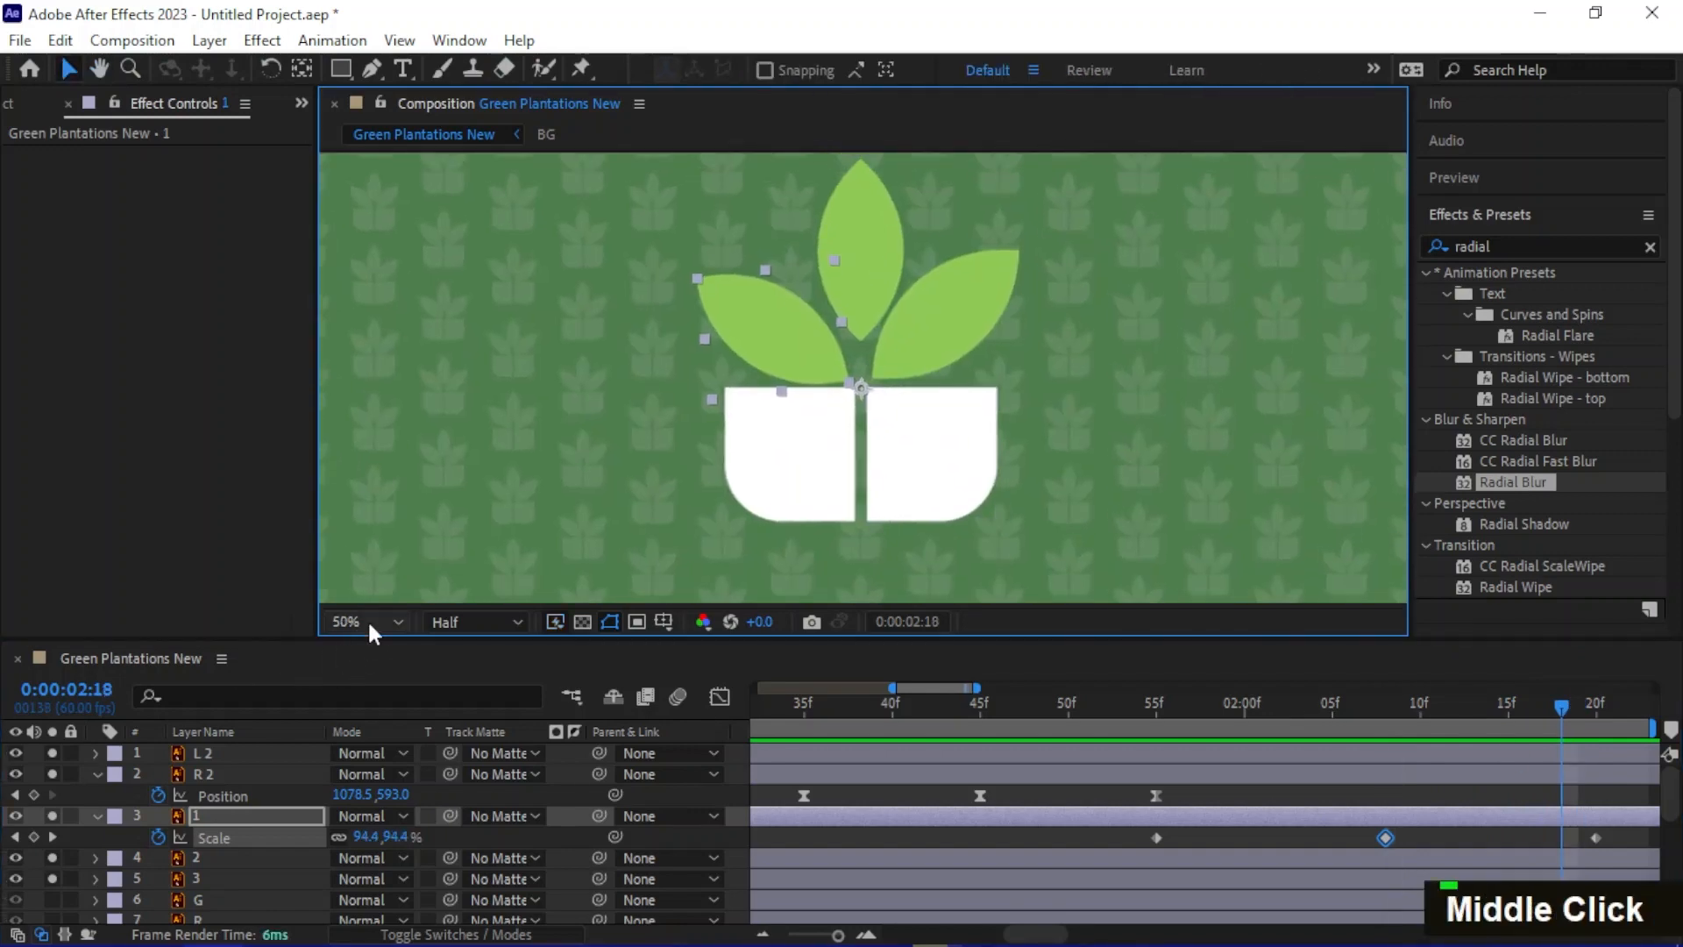
left_click(396, 618)
left_click(424, 171)
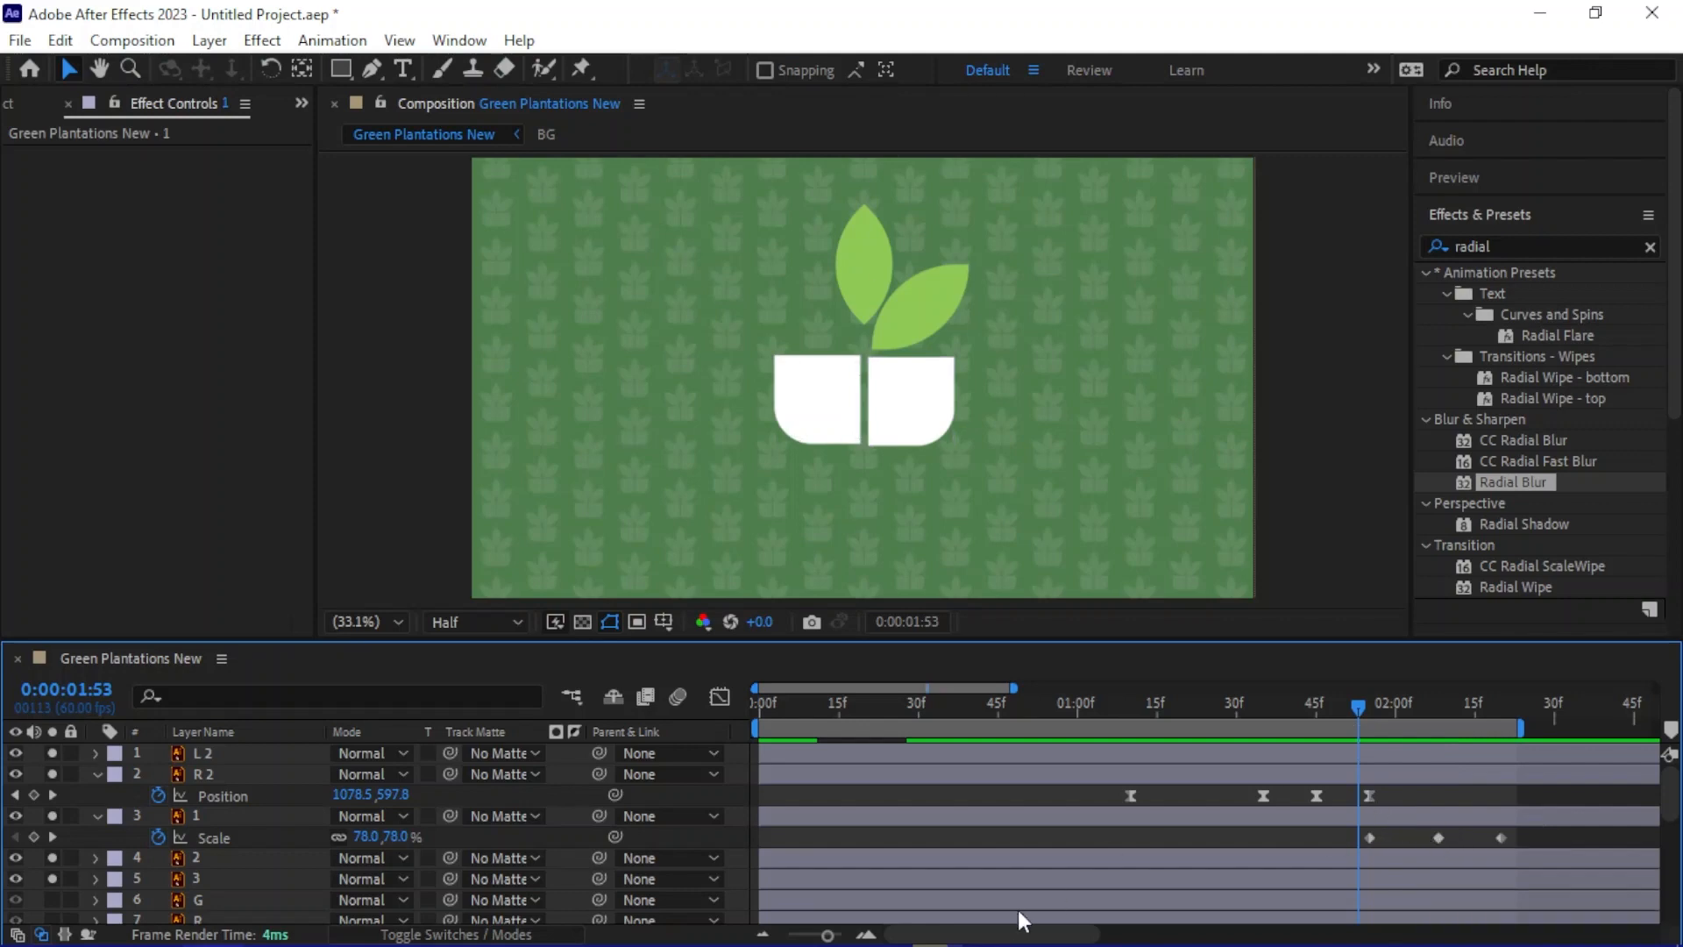
Apply Easy Ease to leaf layer 1's three Scale keyframes
left_click_drag(1020, 918, 1101, 922)
left_click_drag(1206, 840, 996, 840)
key("F9")
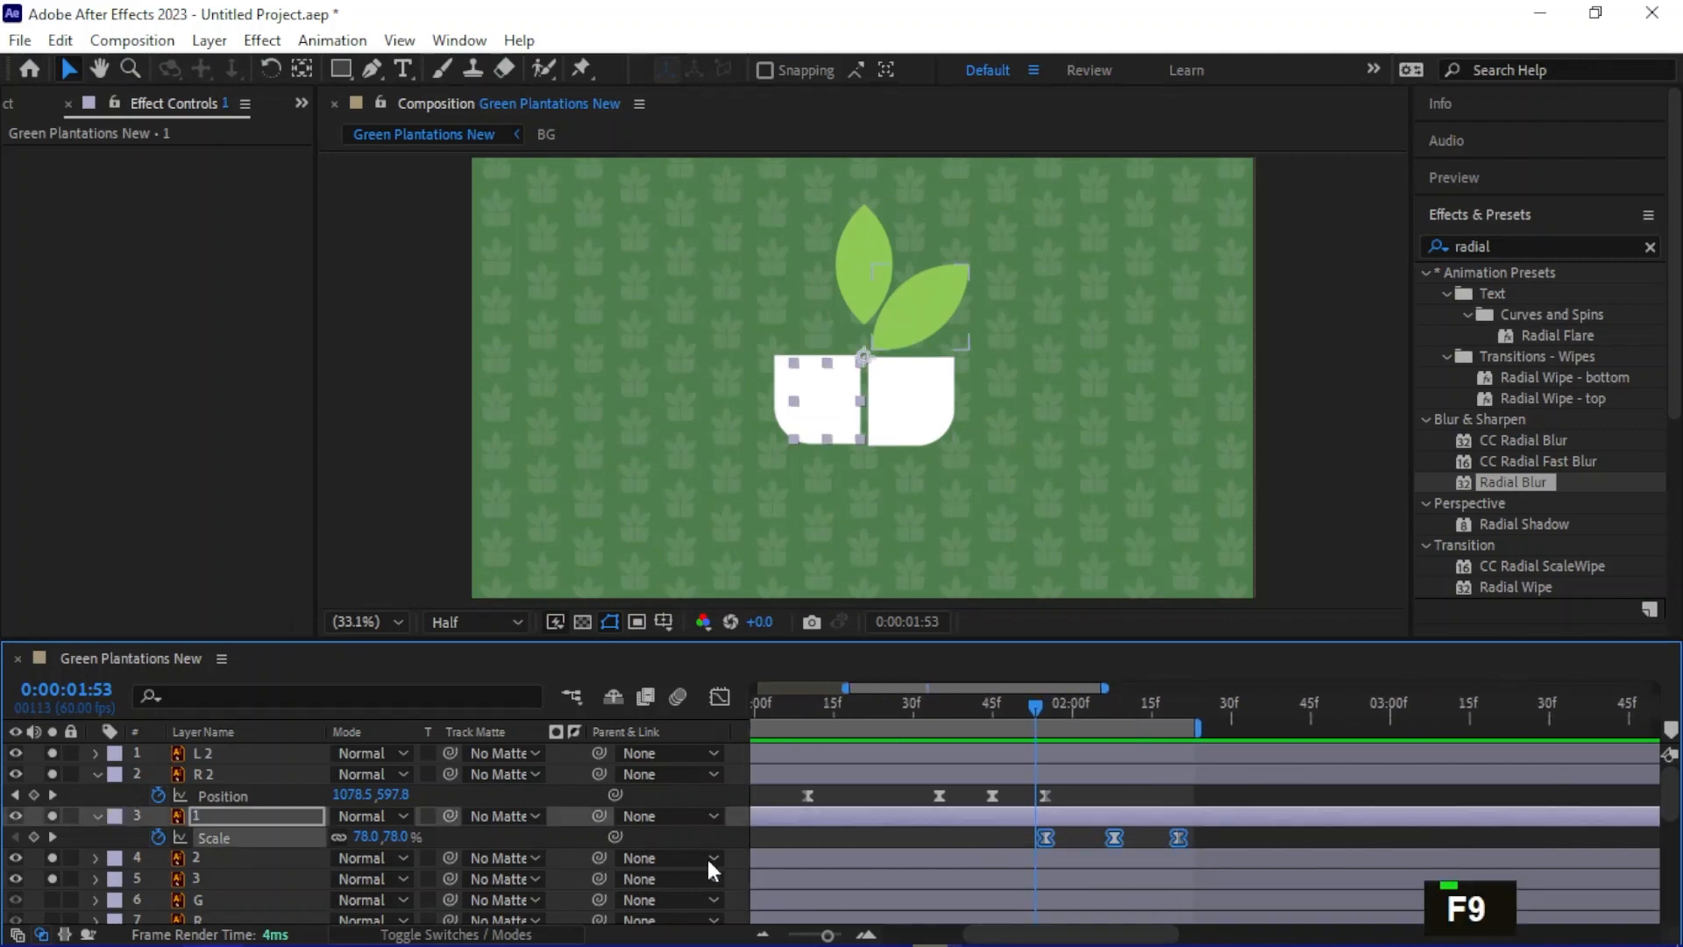
Show all of leaf layer 1's keyframed properties and apply Easy Ease to both Rotation keyframes
left_click(236, 824)
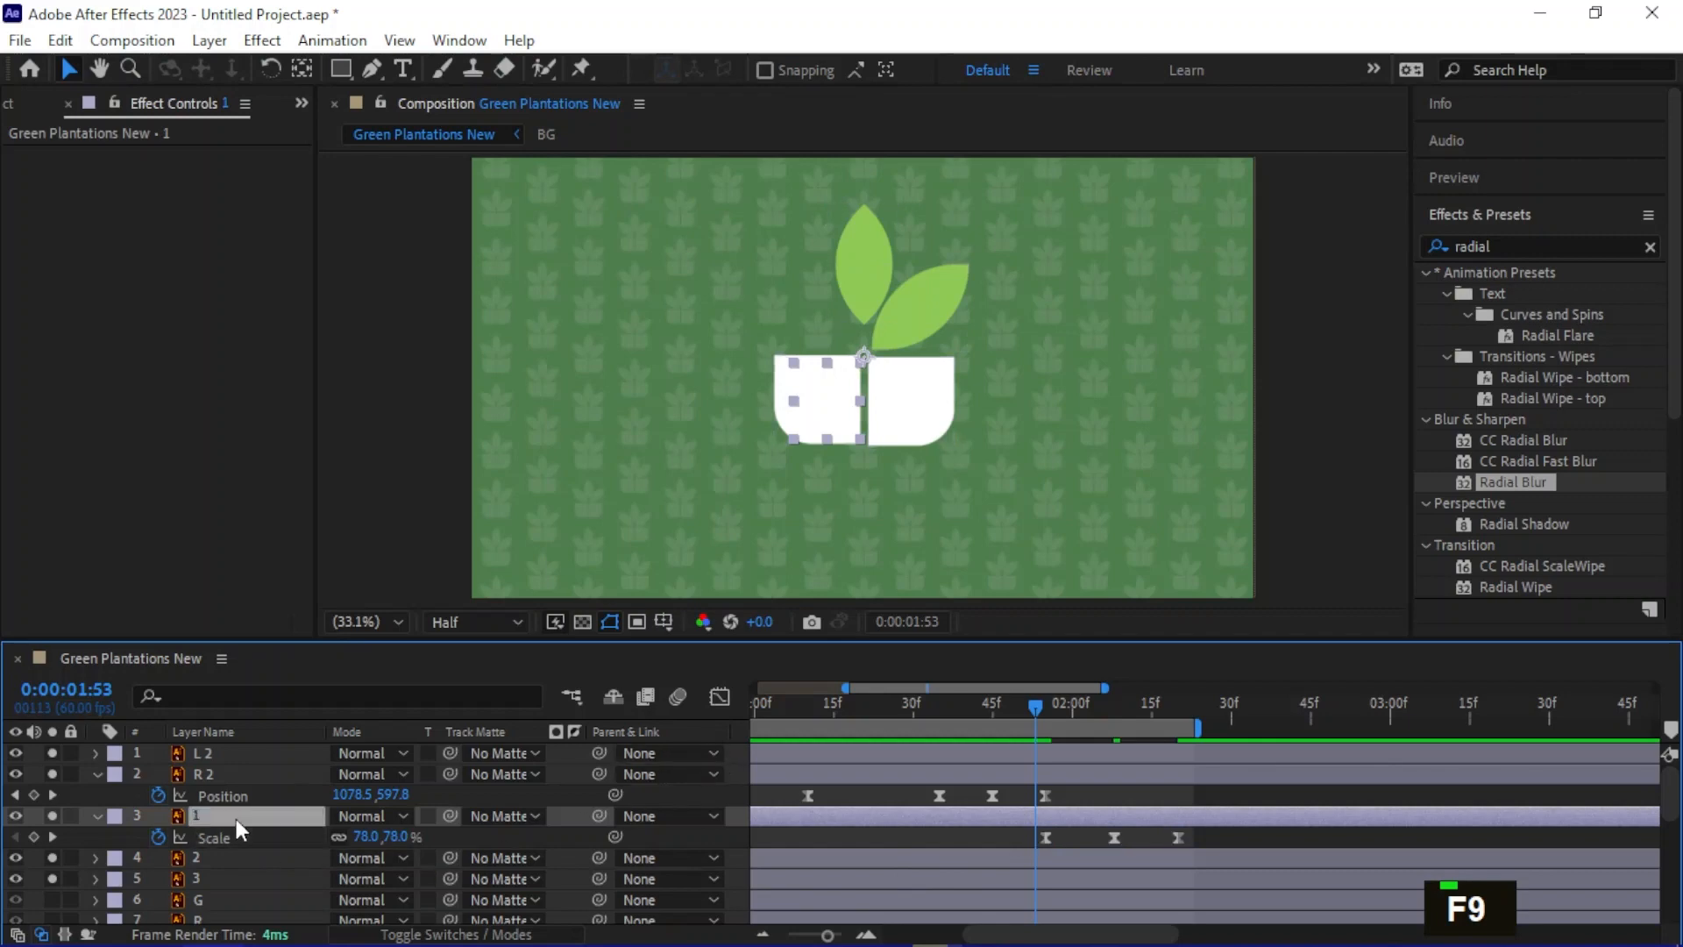
key("u")
key("u")
left_click_drag(1225, 864, 991, 868)
key("F10")
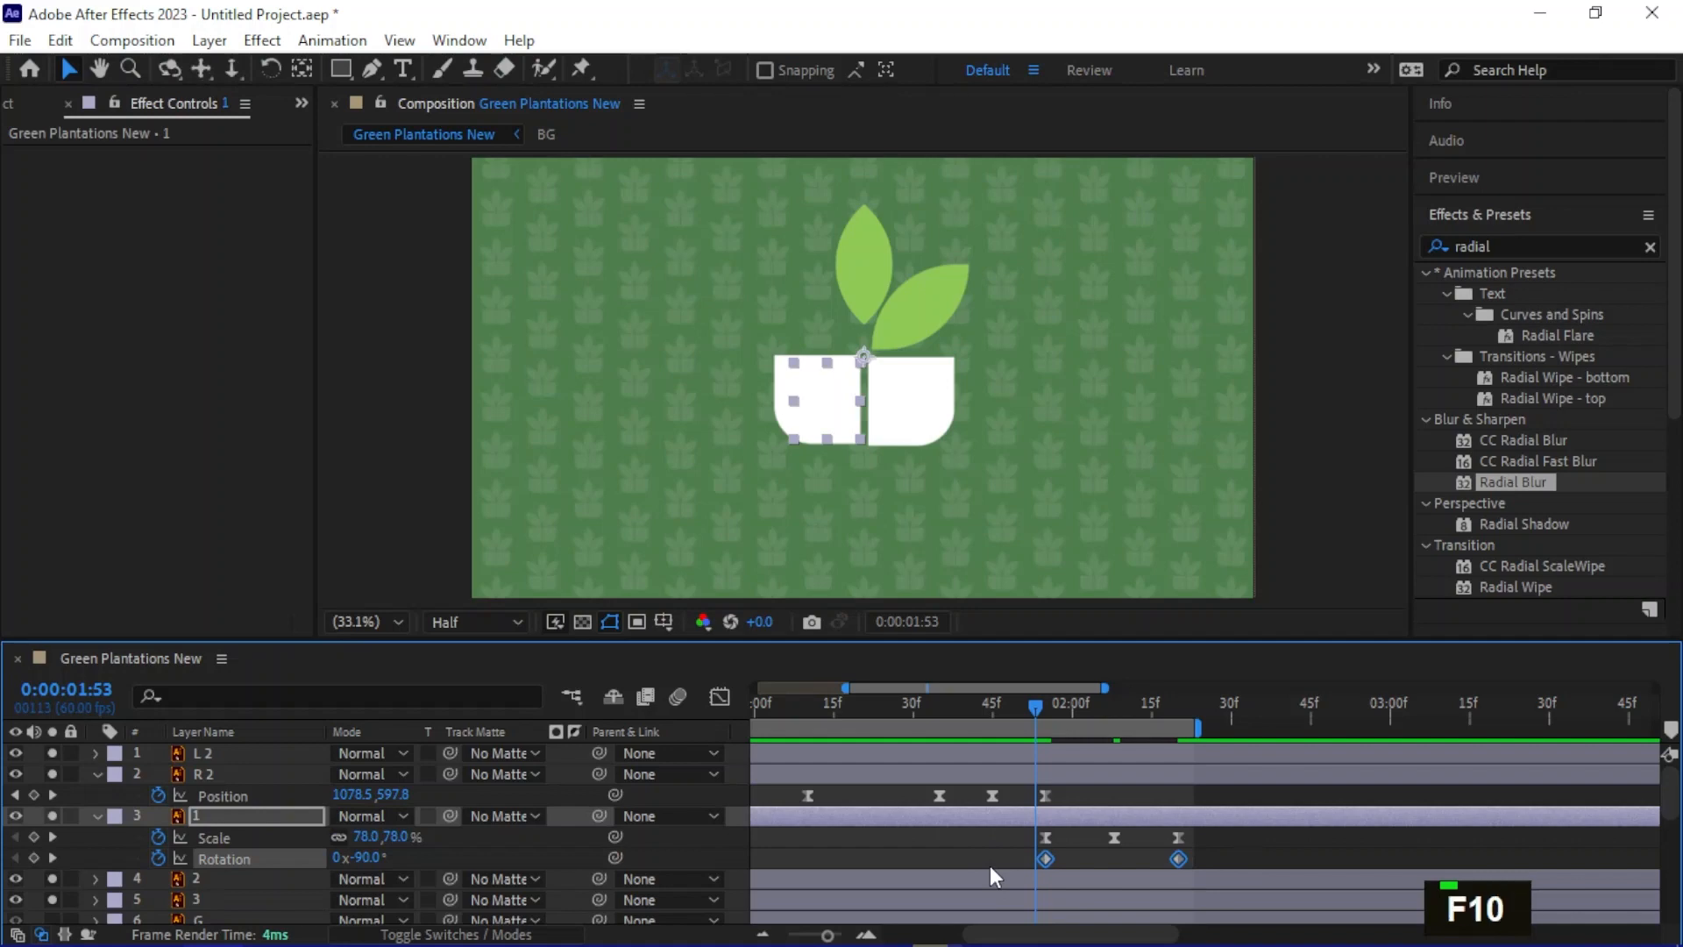
key("F9")
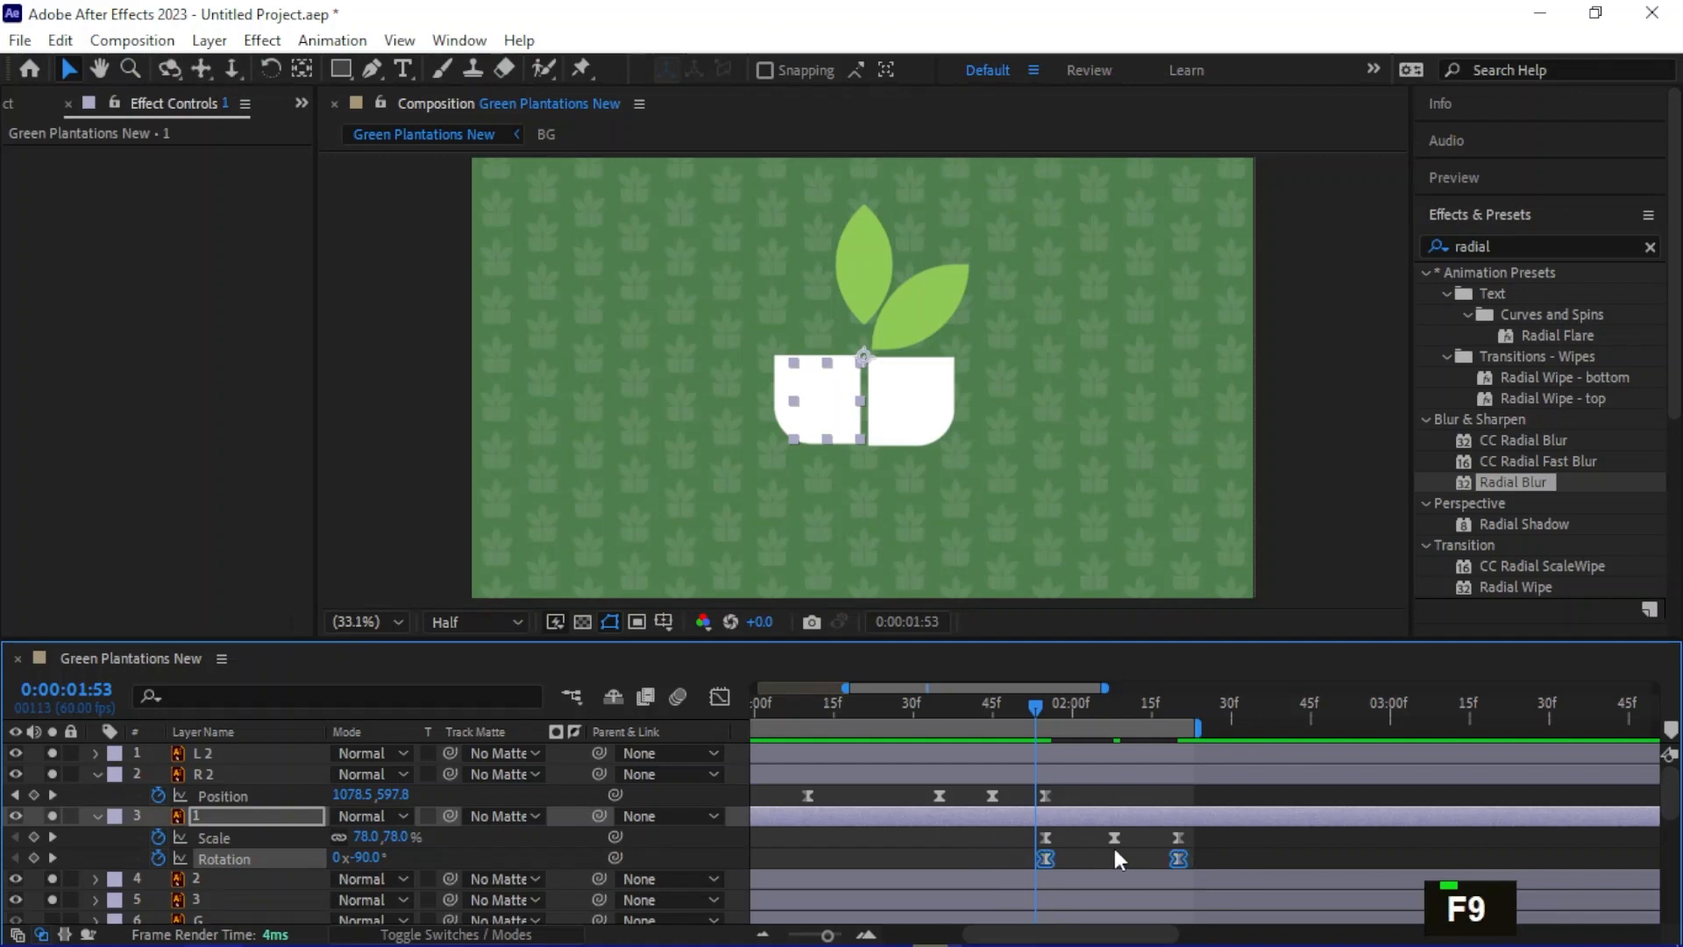
Lengthen the first Rotation keyframe's outgoing influence in leaf layer 1's speed graph so the rotation speed peaks late
left_click(720, 697)
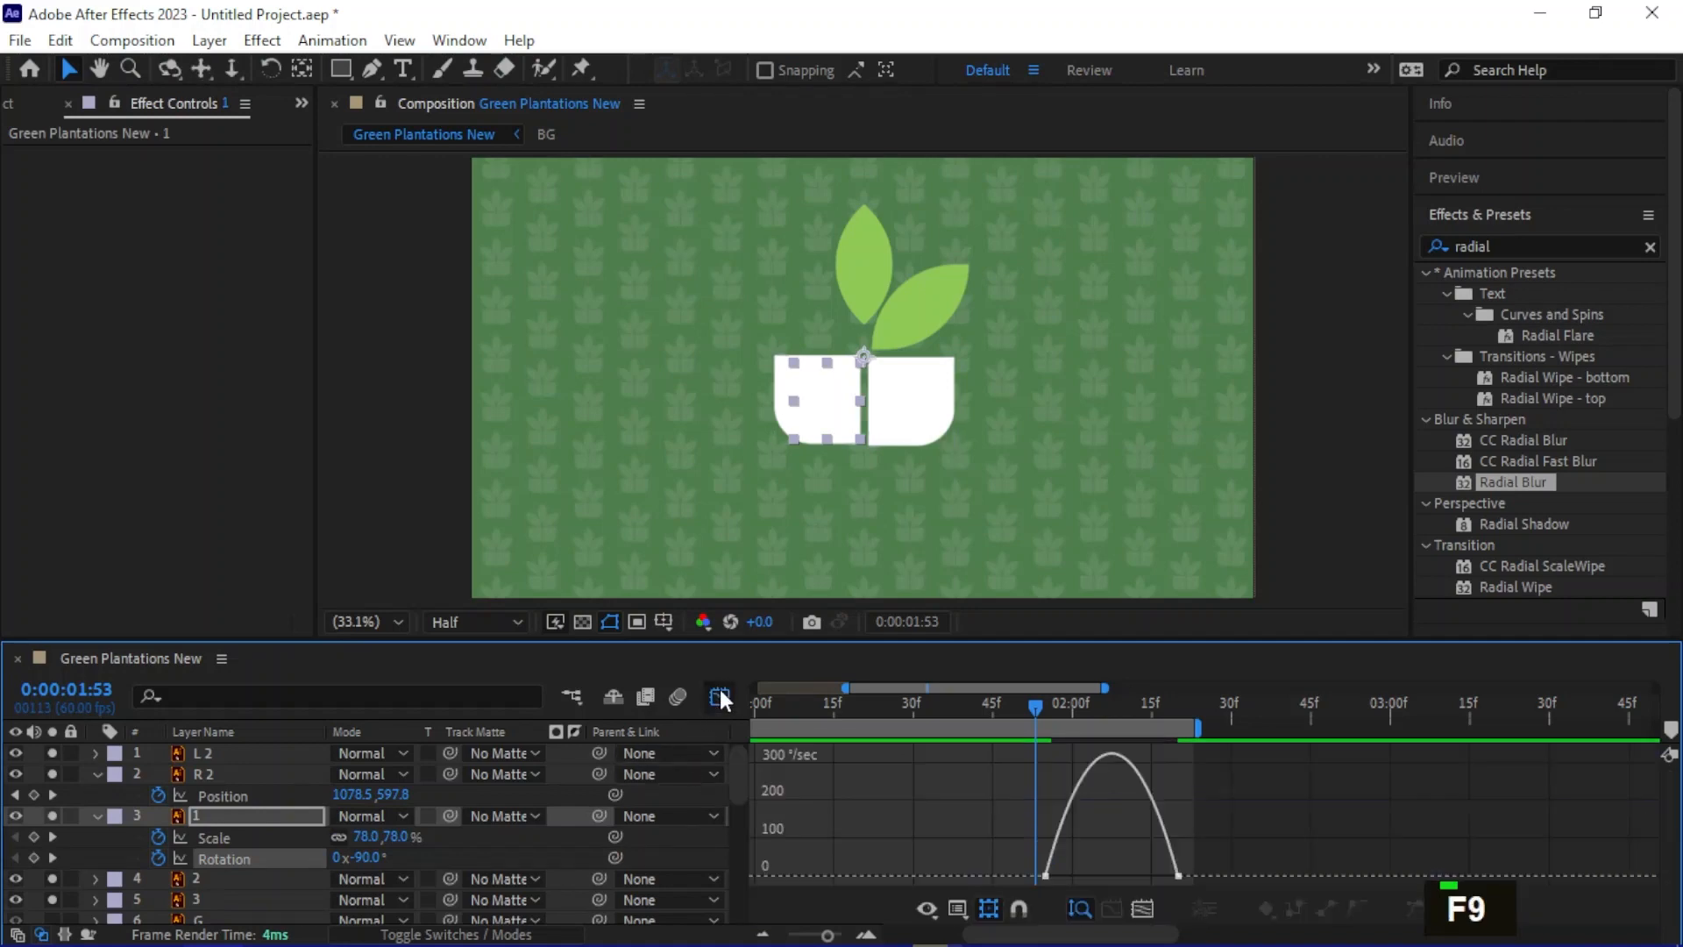
left_click(1047, 876)
left_click_drag(1068, 876, 1108, 876)
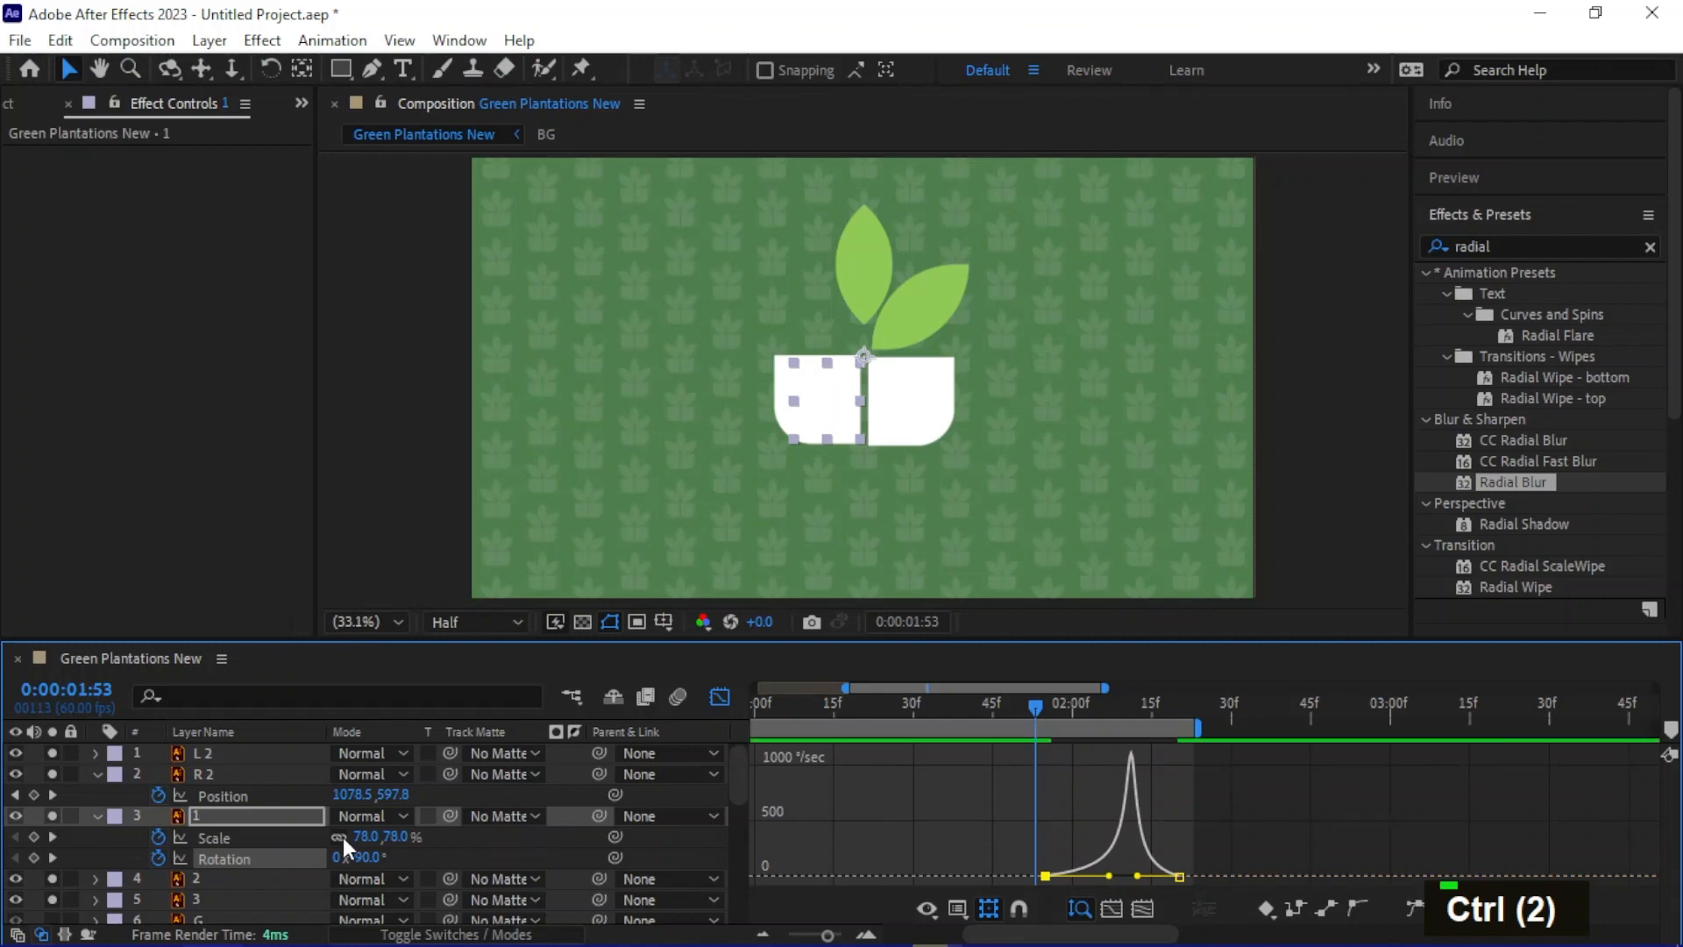
Lengthen the 2:08f Scale keyframe's outgoing influence in leaf layer 1's speed graph, and collapse the layer's properties
left_click(217, 842)
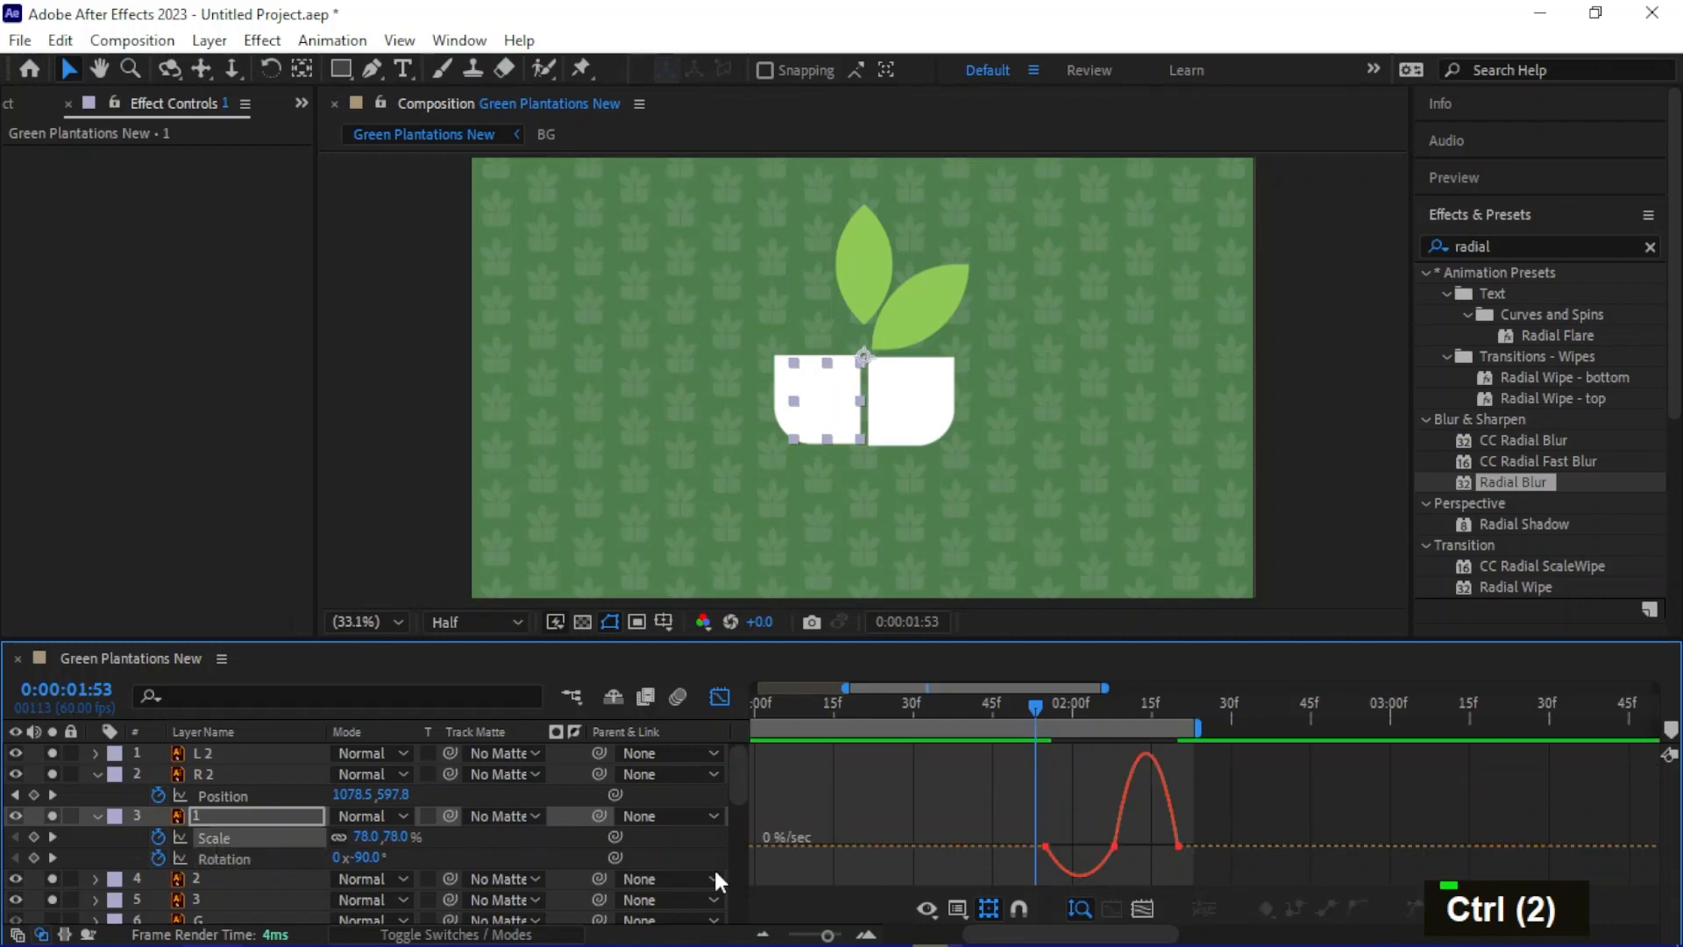
left_click(1114, 847)
left_click_drag(1125, 847, 1144, 860)
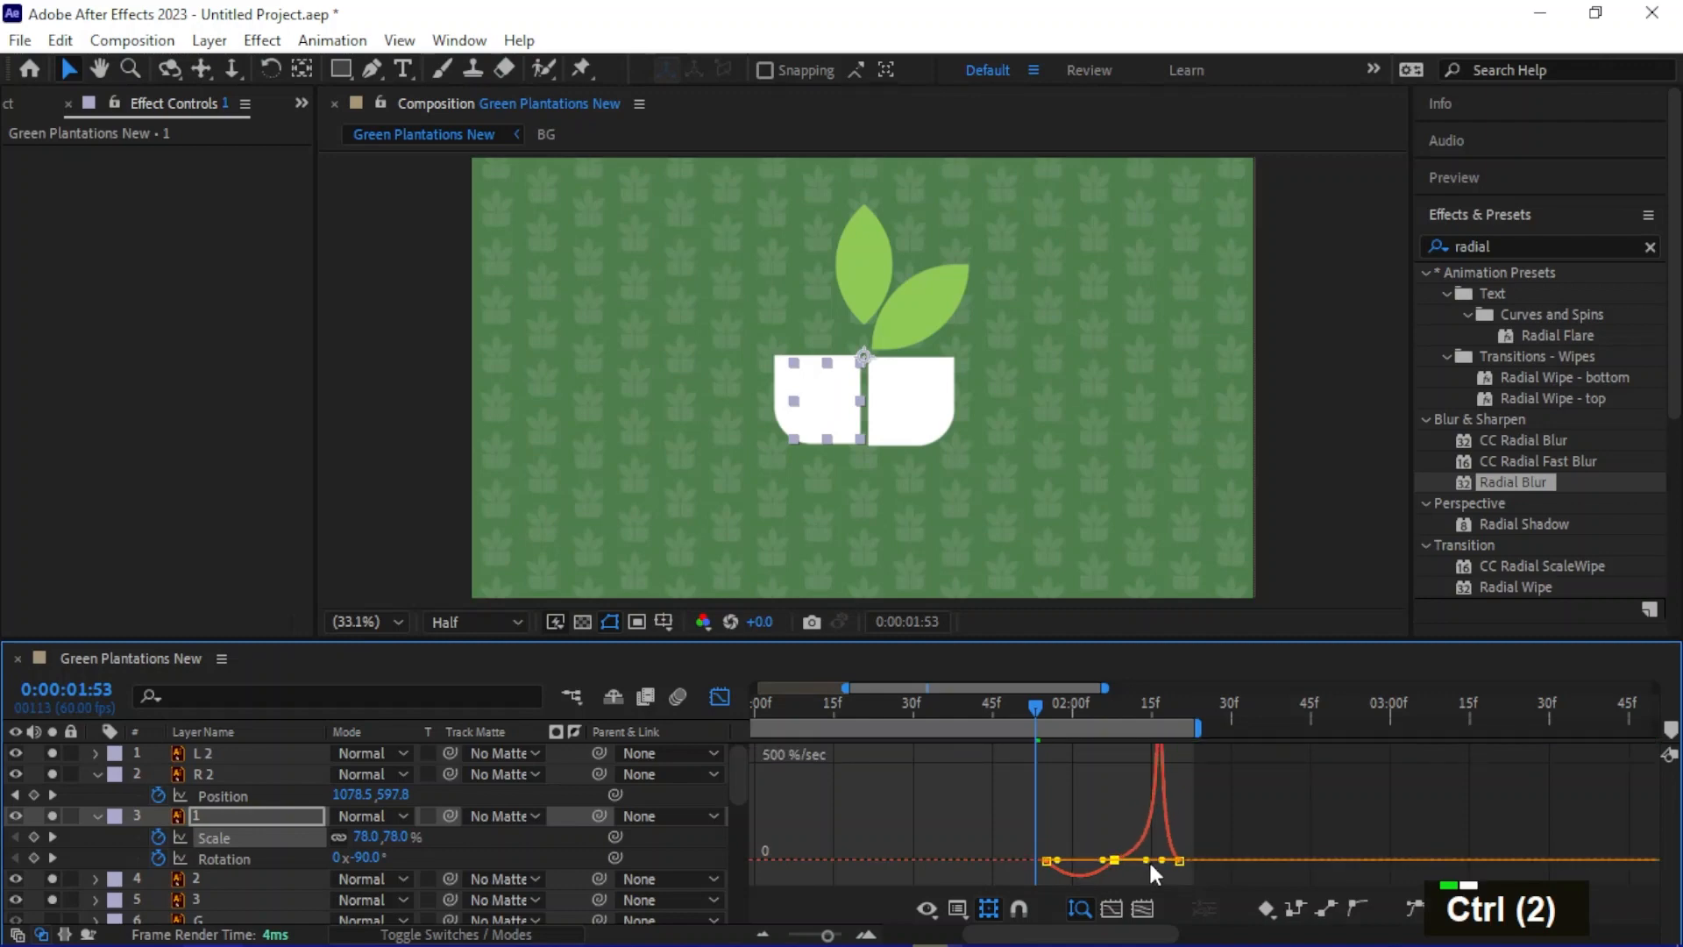
left_click(1115, 860)
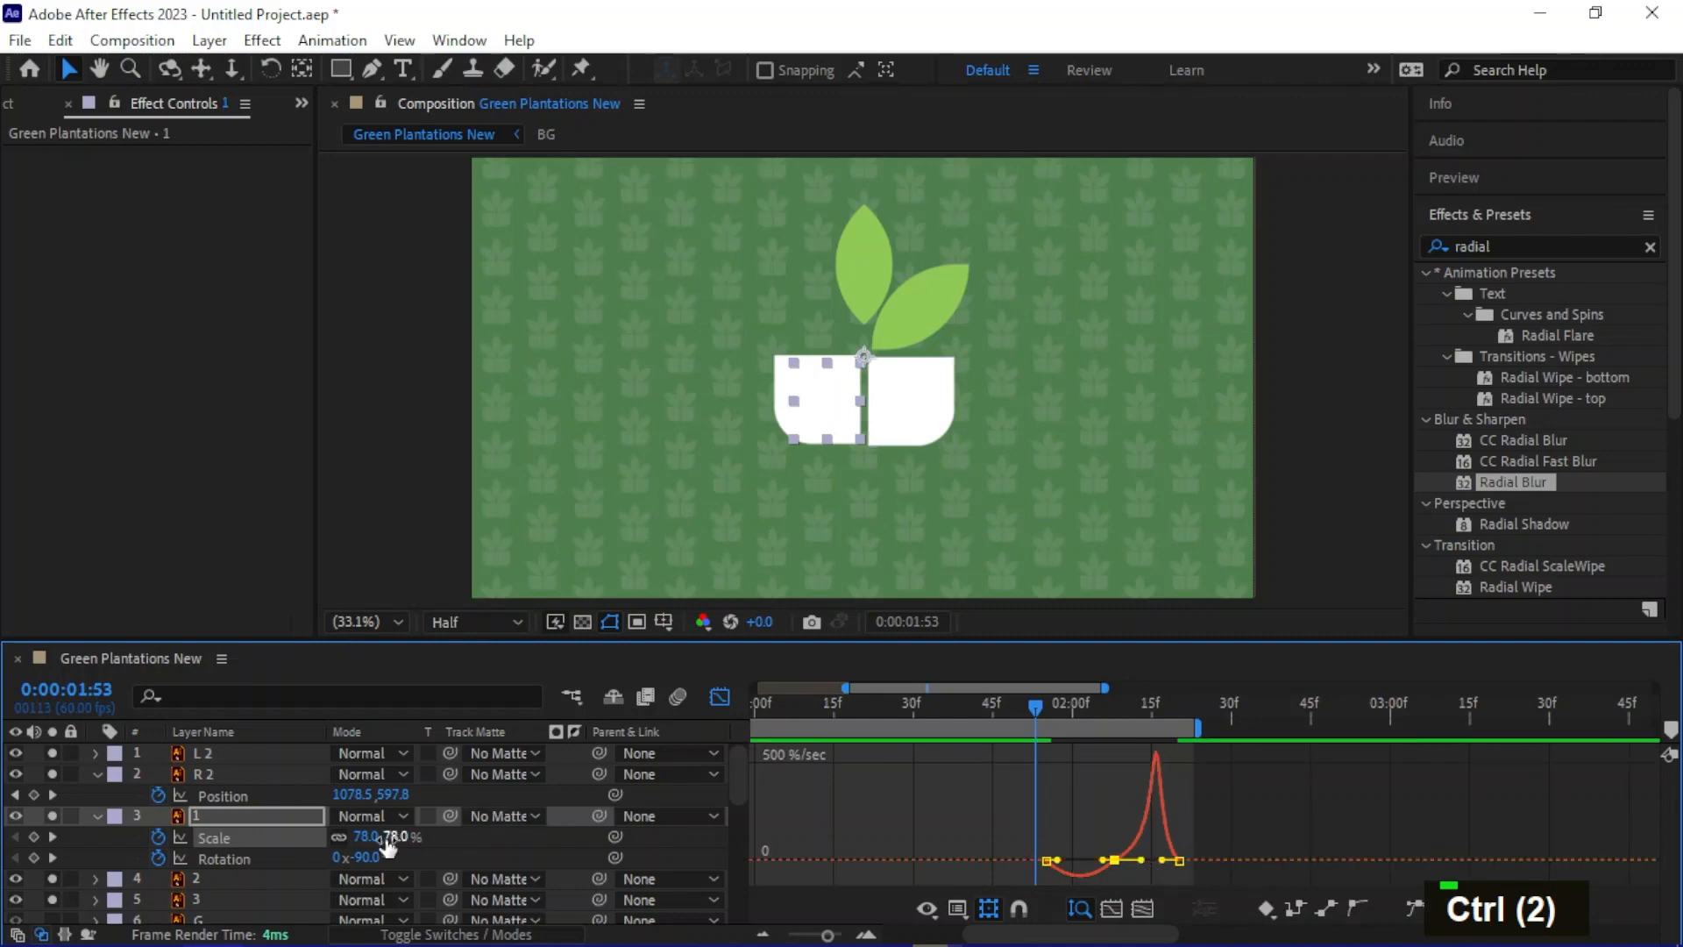
left_click(240, 817)
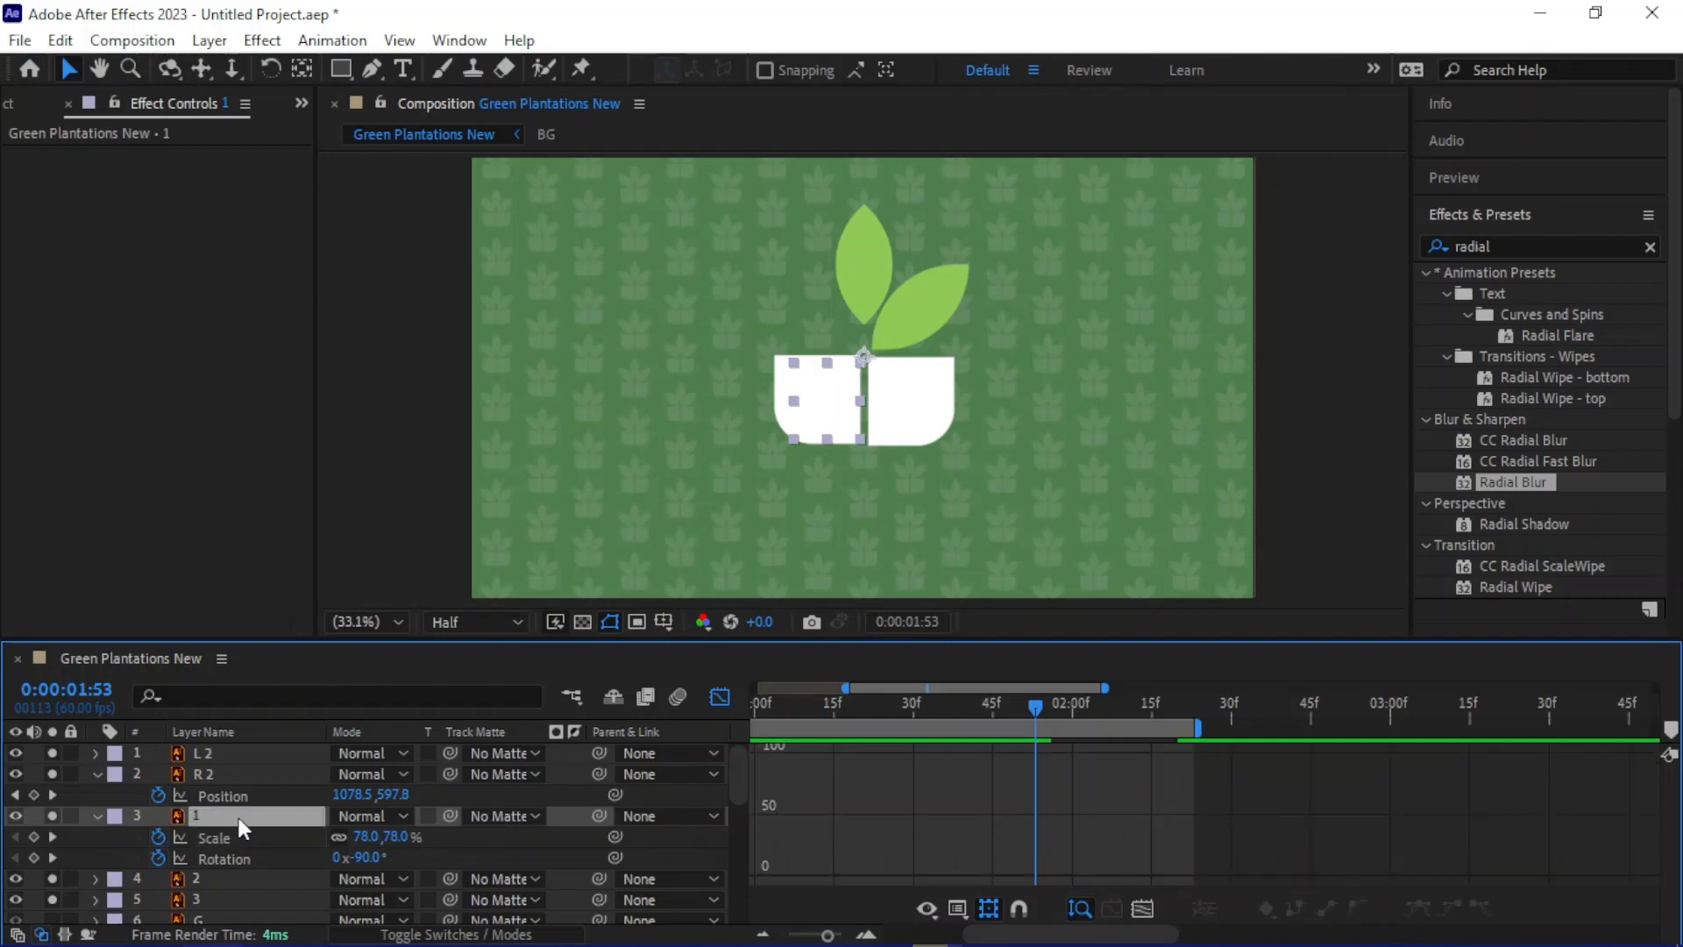
key("u")
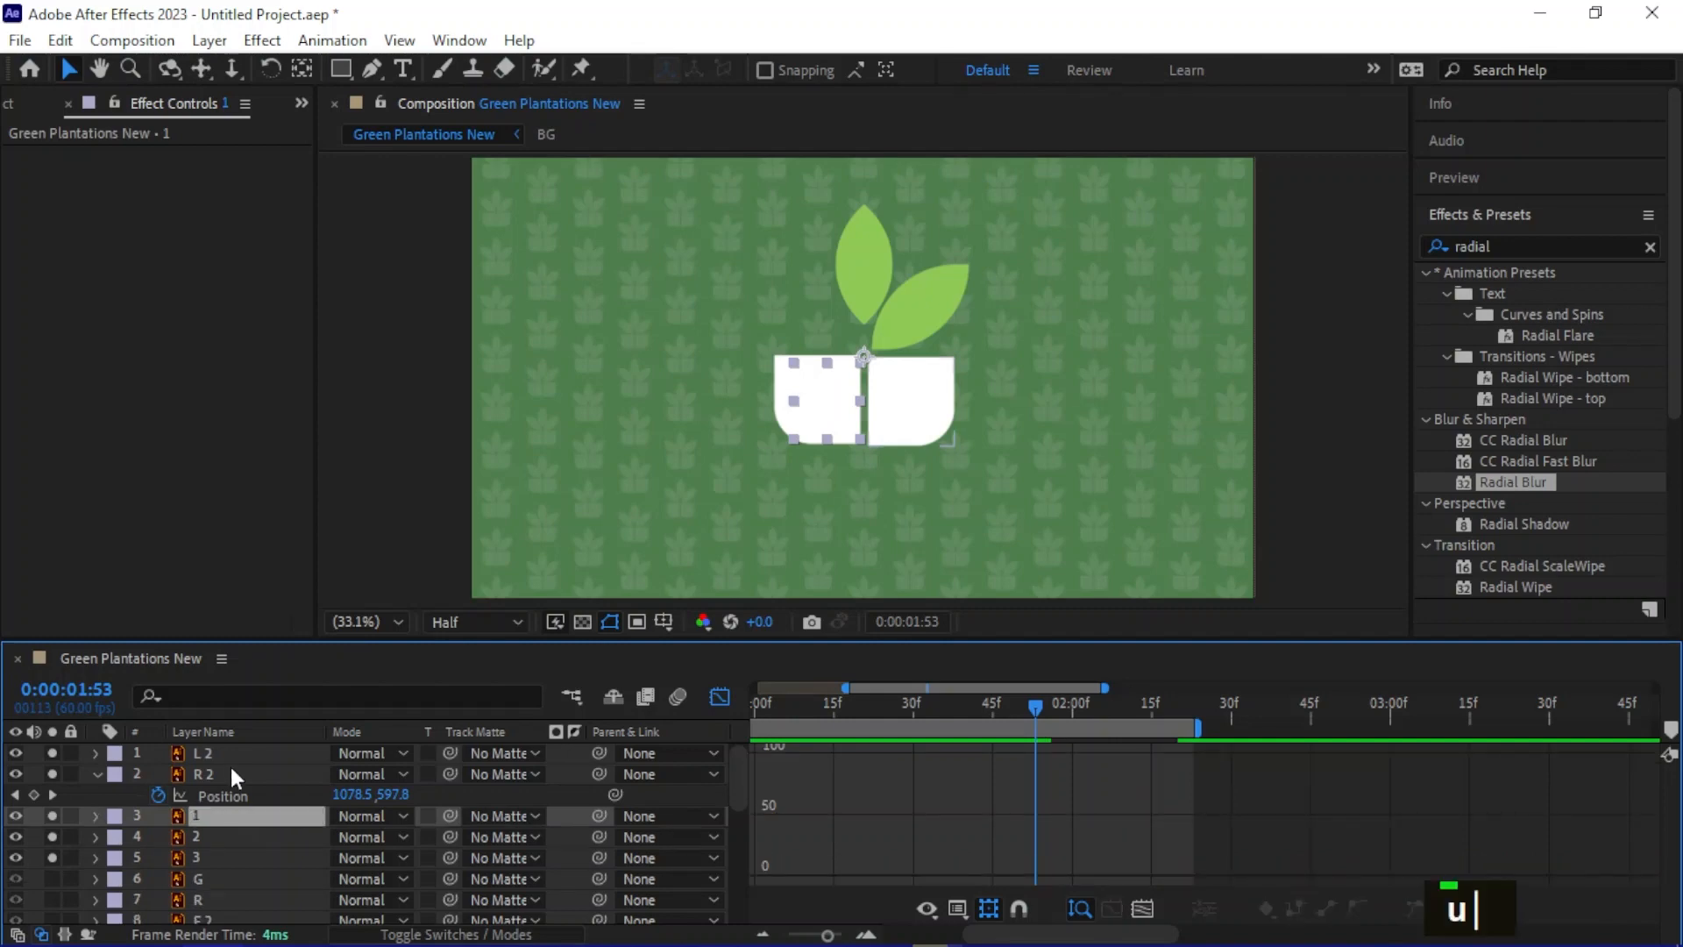
Collapse layer R 2's properties, reveal leaf layer 1's keyframed properties, and switch the timeline from the graph back to keyframe view
left_click(221, 773)
key("u")
left_click(217, 795)
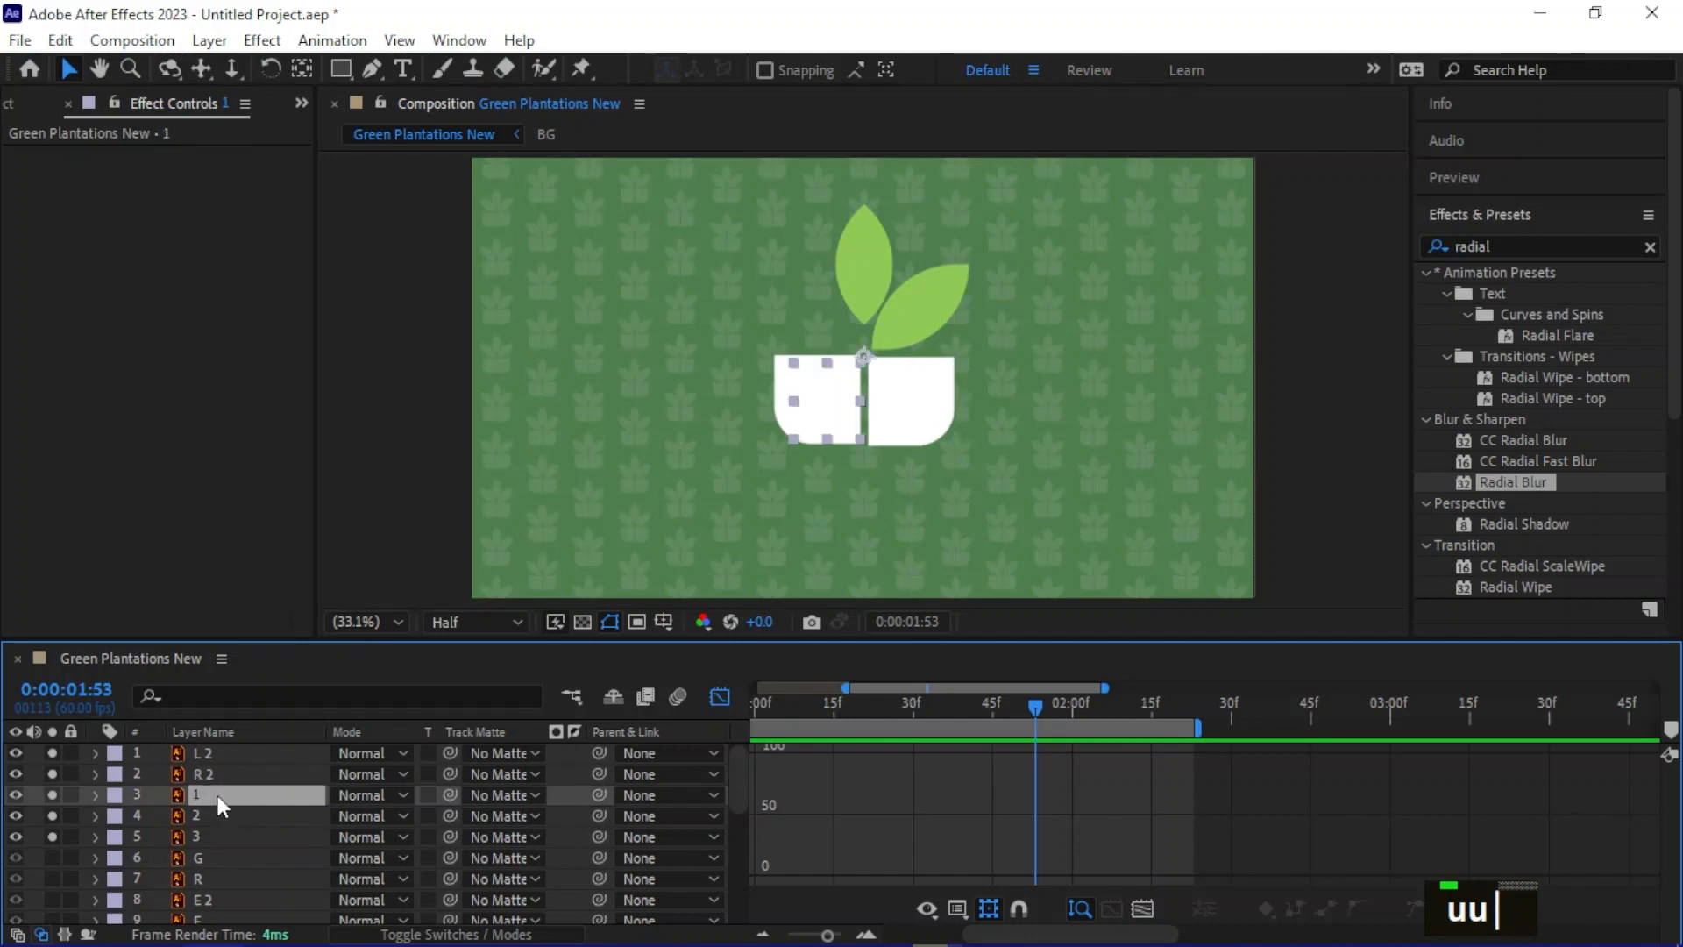
key("u")
left_click(718, 699)
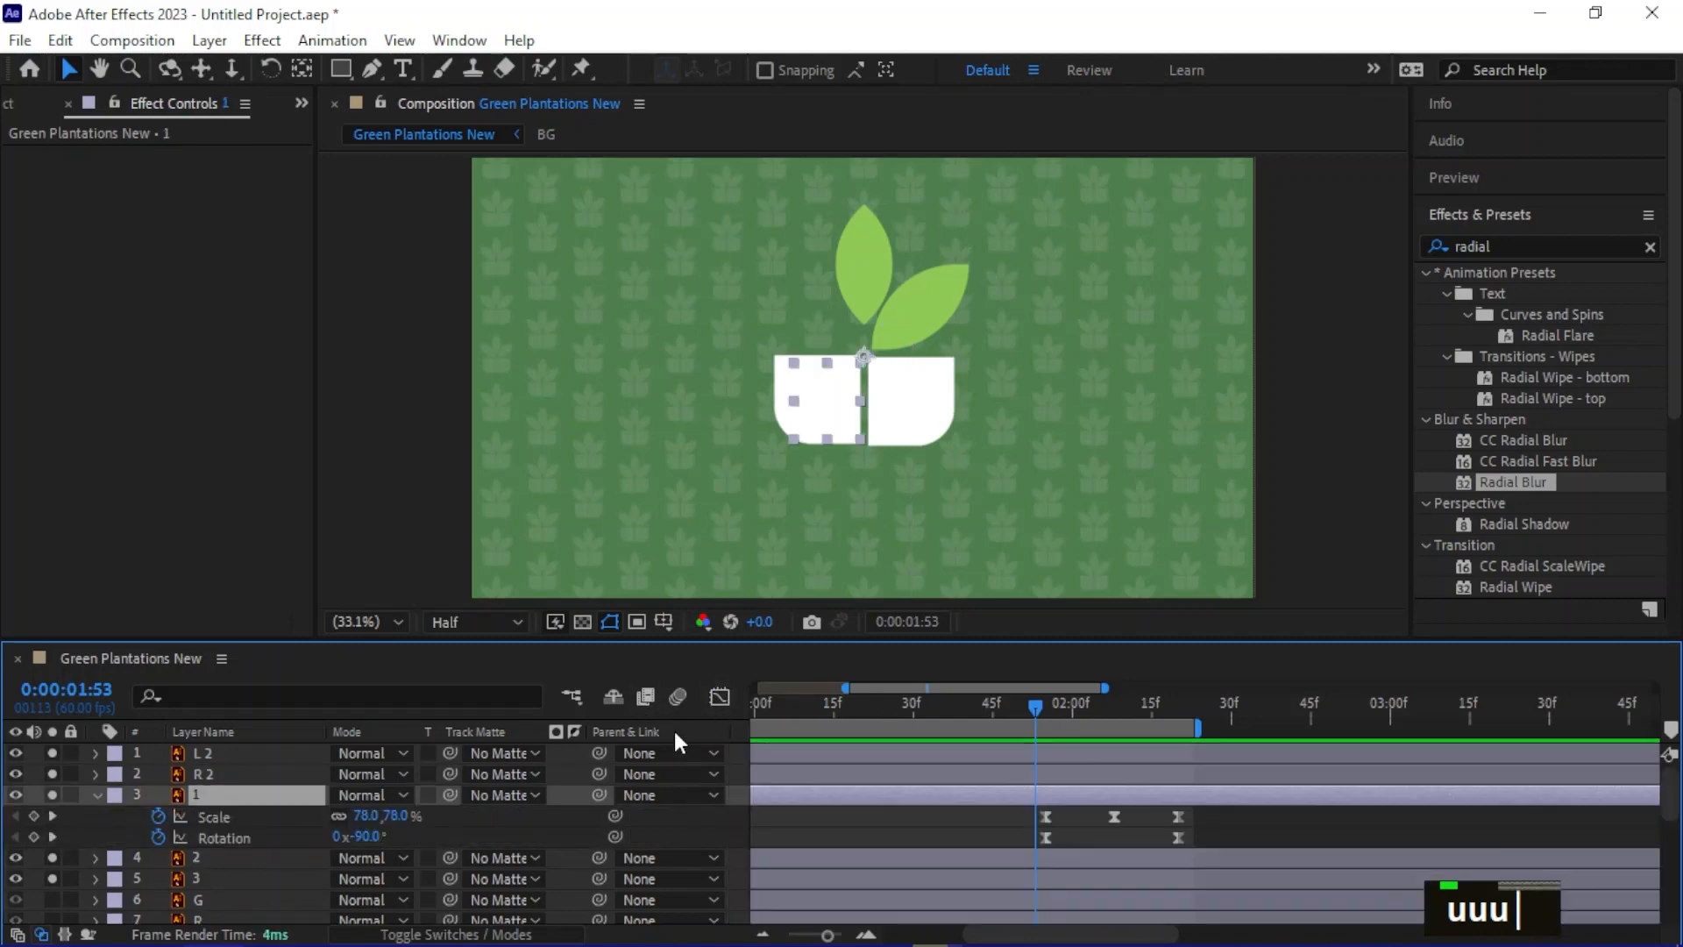
Move leaf layer 2's anchor point below the leaf, to the upper end of the gap between the two white base pieces
left_click(204, 860)
key("u")
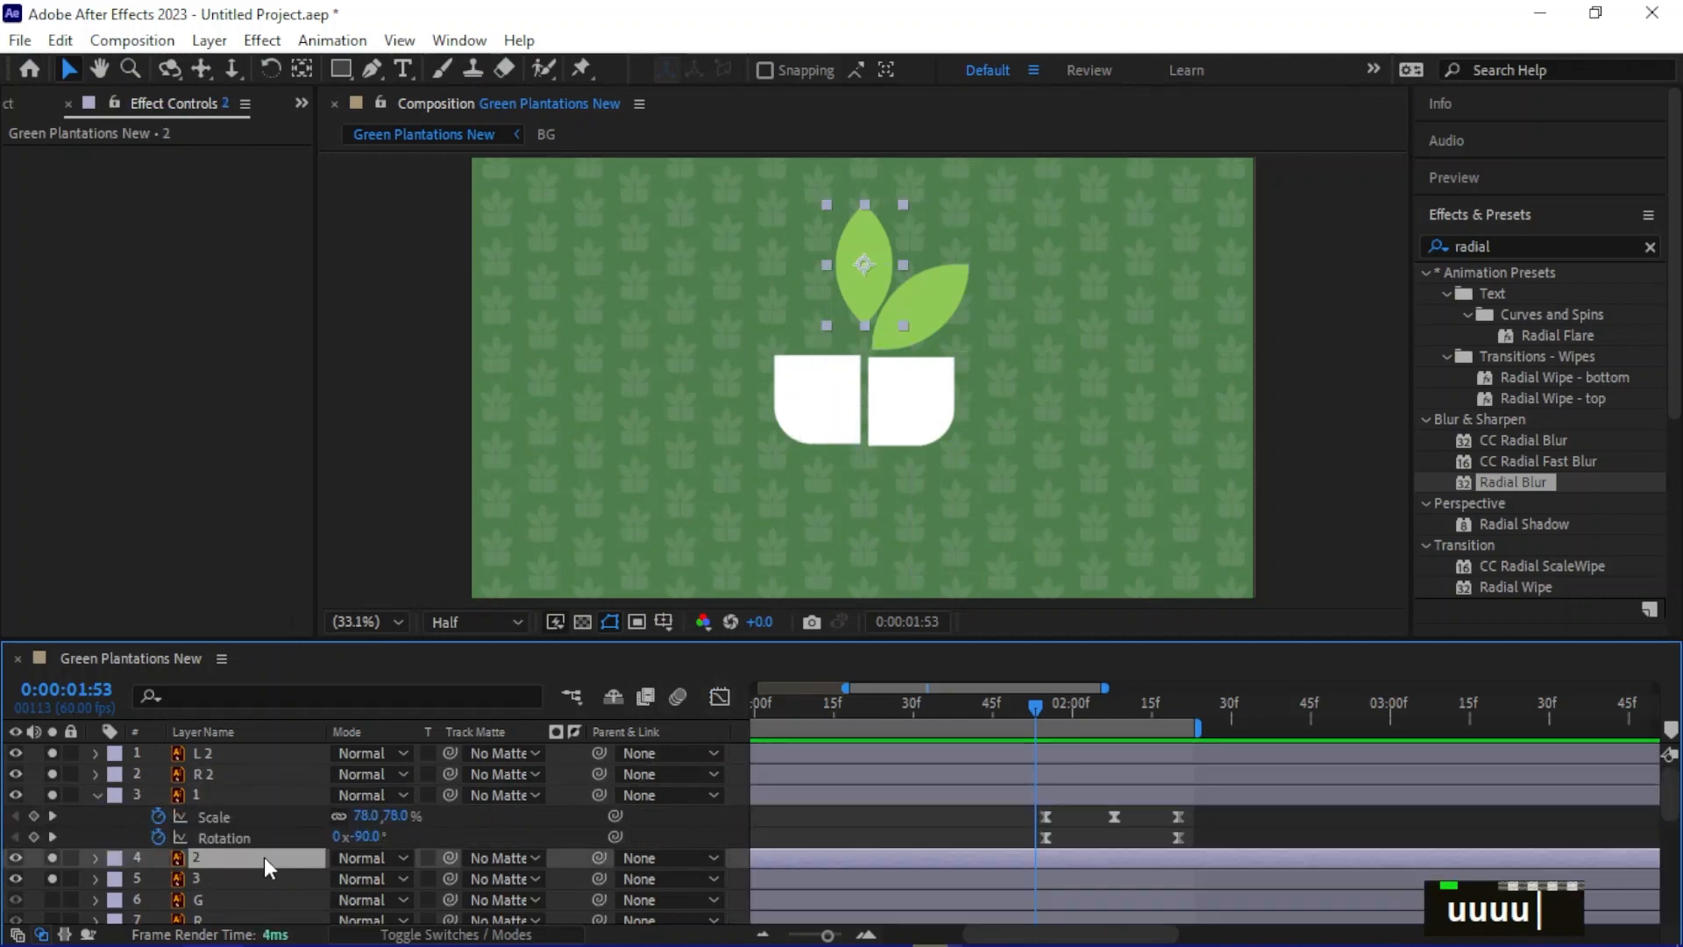
key("y")
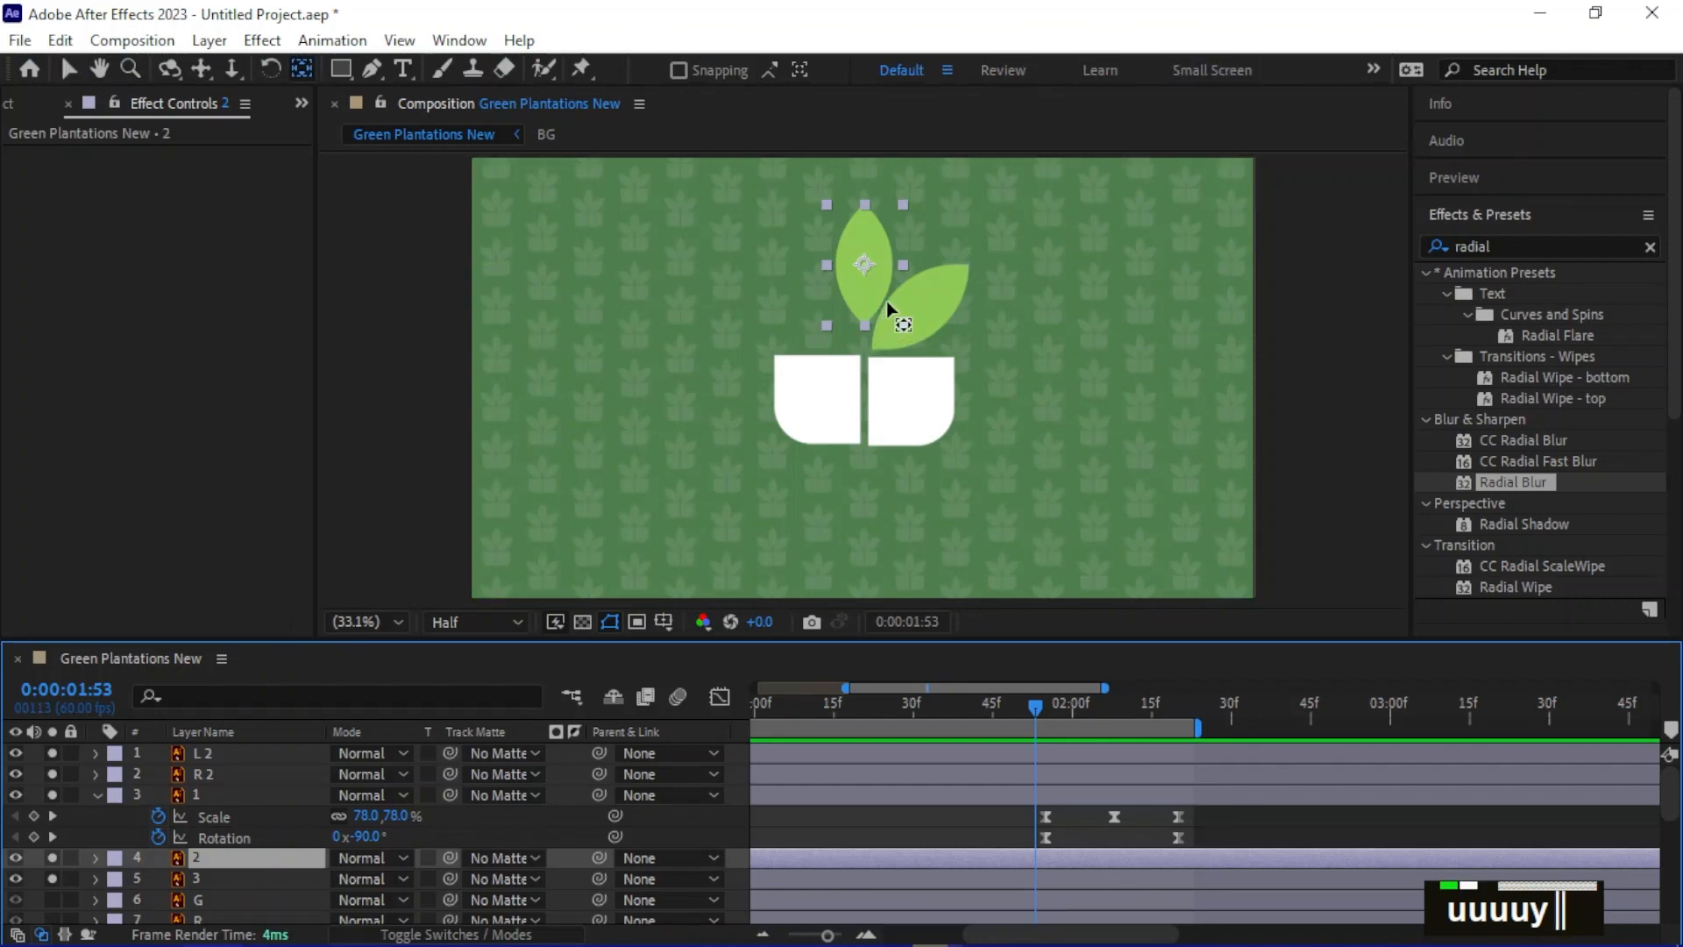
scroll(886, 301, "up", 3)
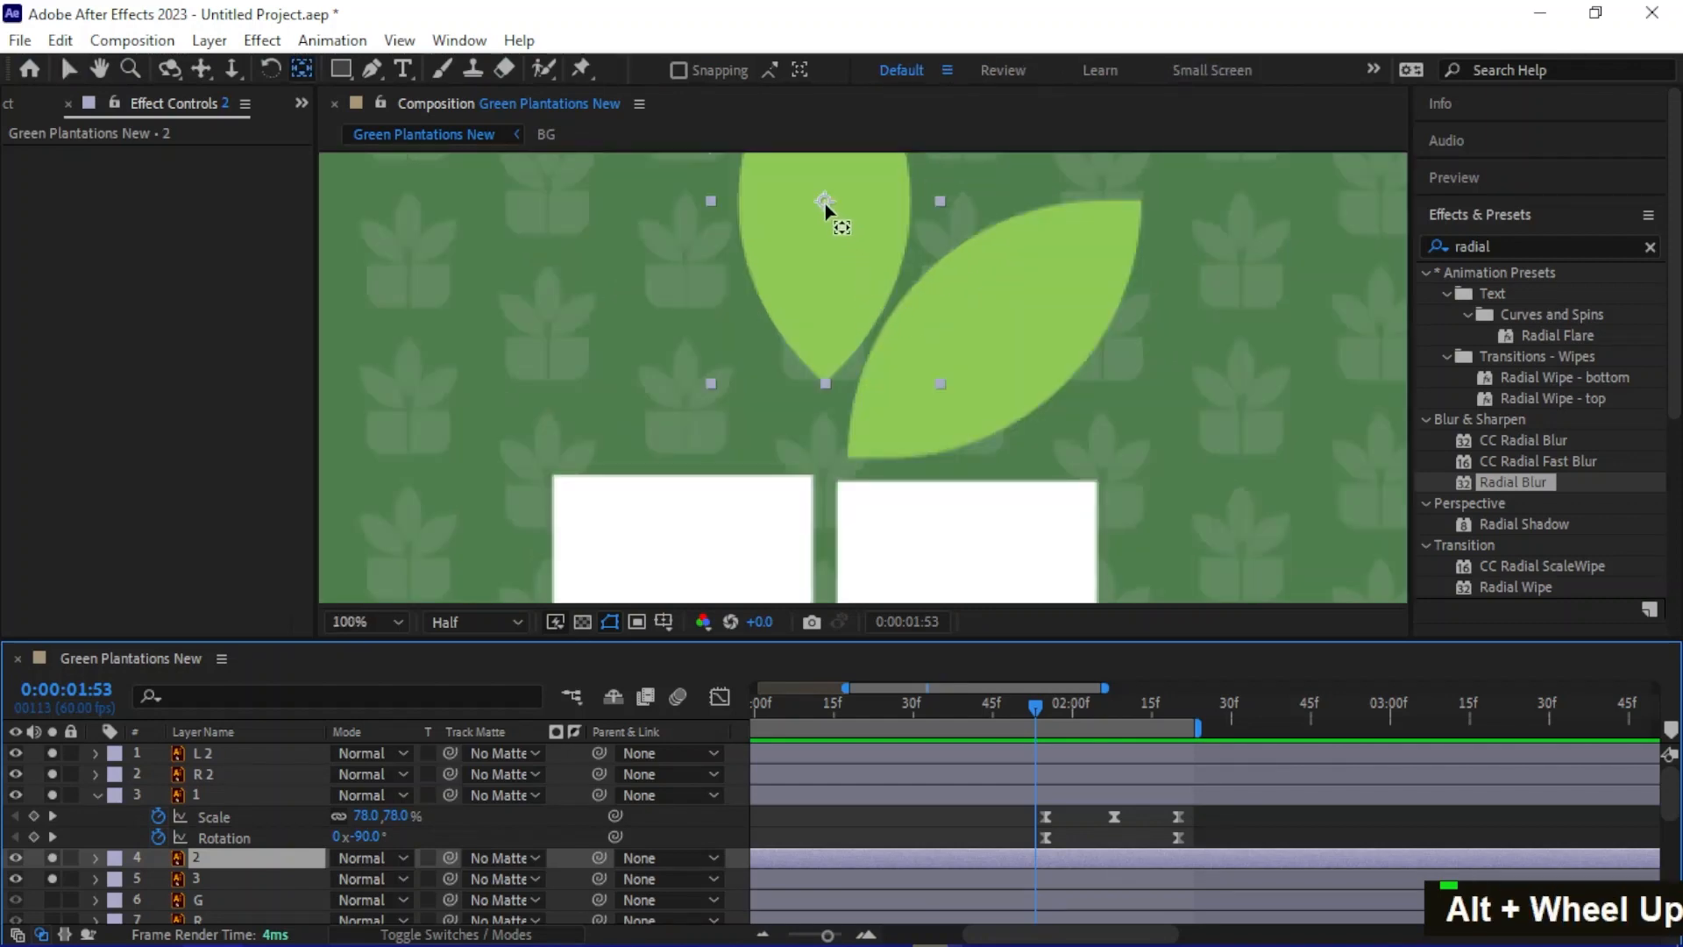
left_click_drag(824, 203, 823, 480)
scroll(885, 502, "down", 2)
middle_click(896, 427)
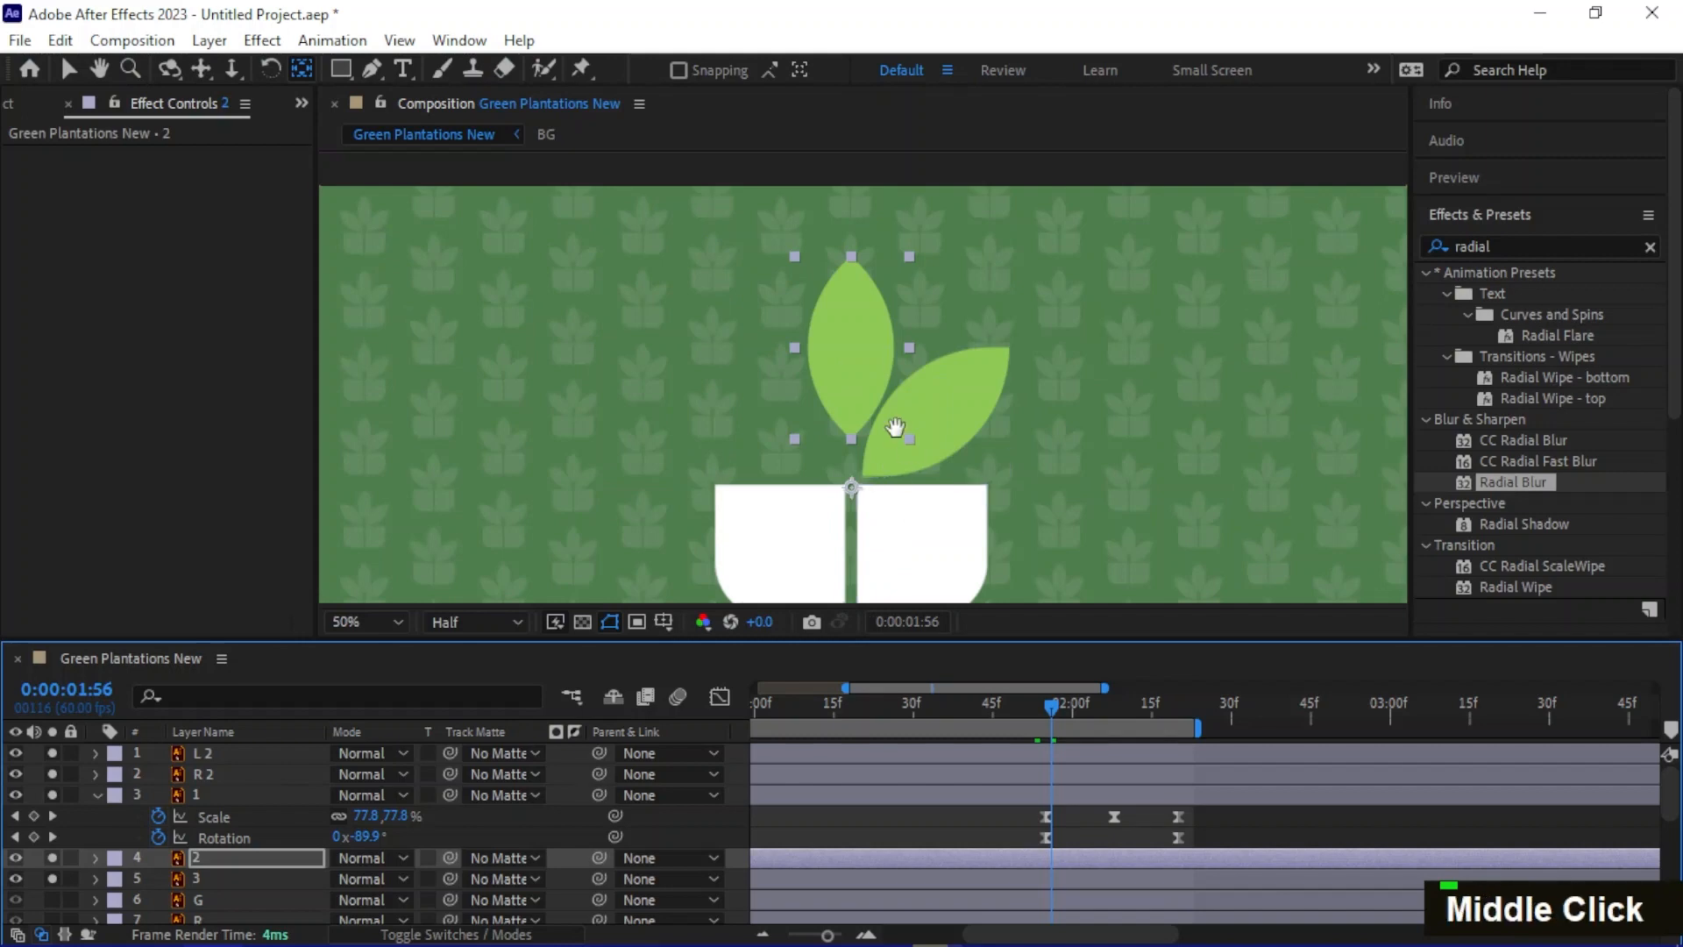
left_click_drag(895, 427, 906, 361)
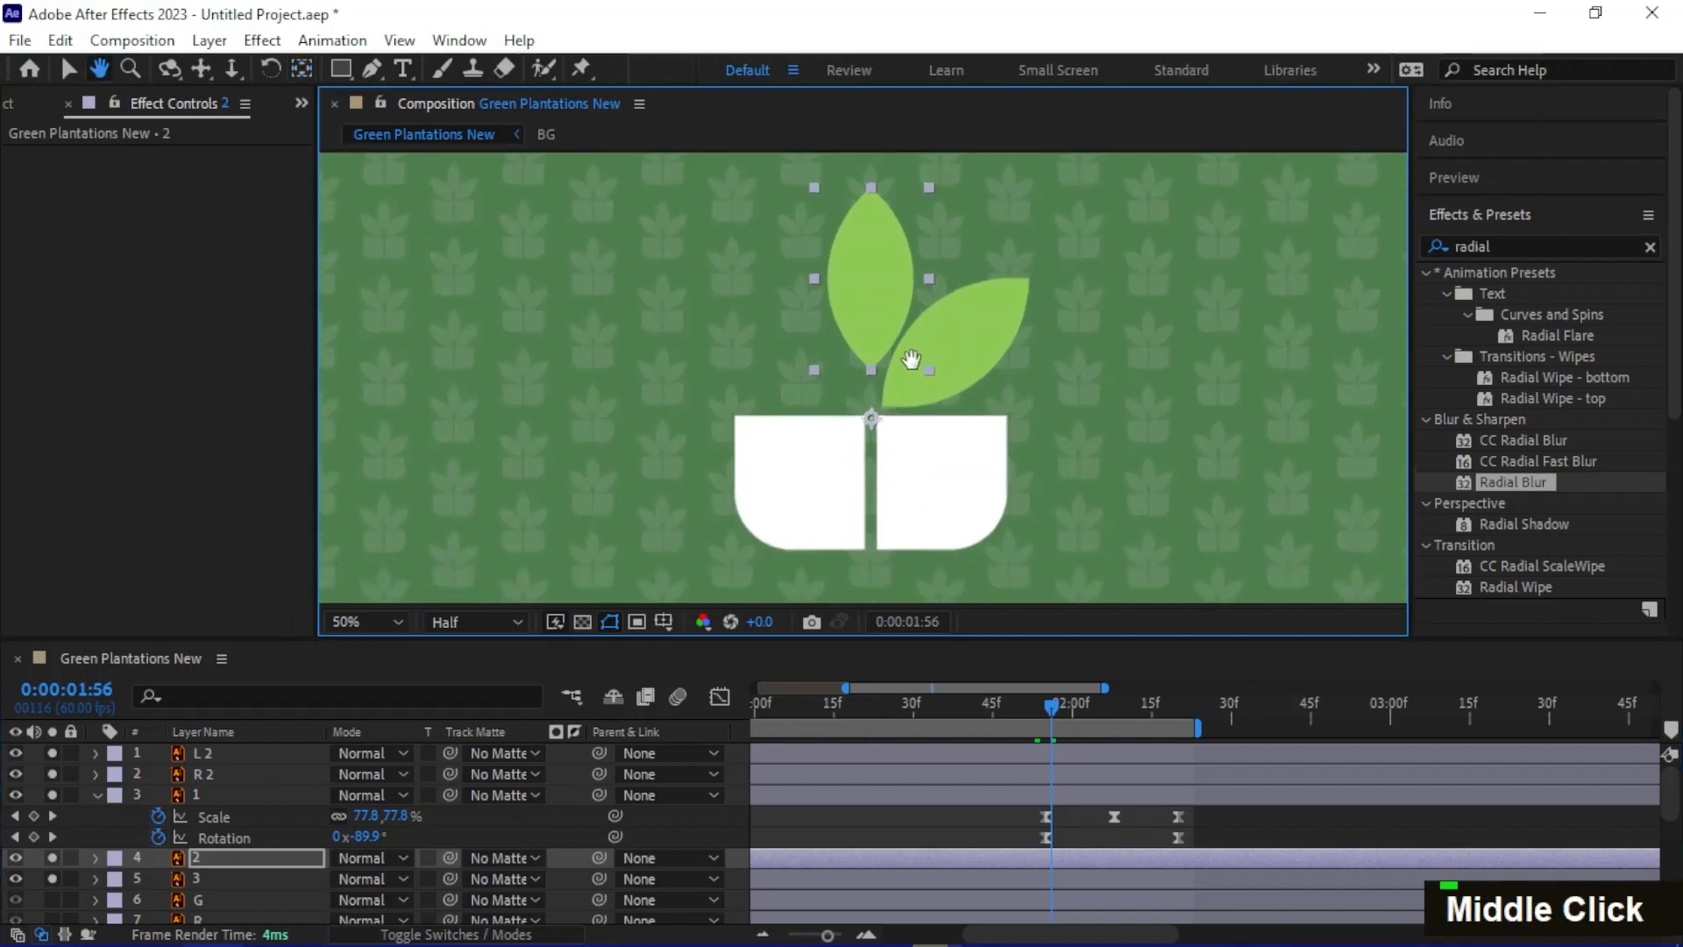
Enable Rotation keyframing on leaf layer 2 at 1:56f with 0°, and extend the work area end to about 2:46f
left_click(211, 856)
key("r")
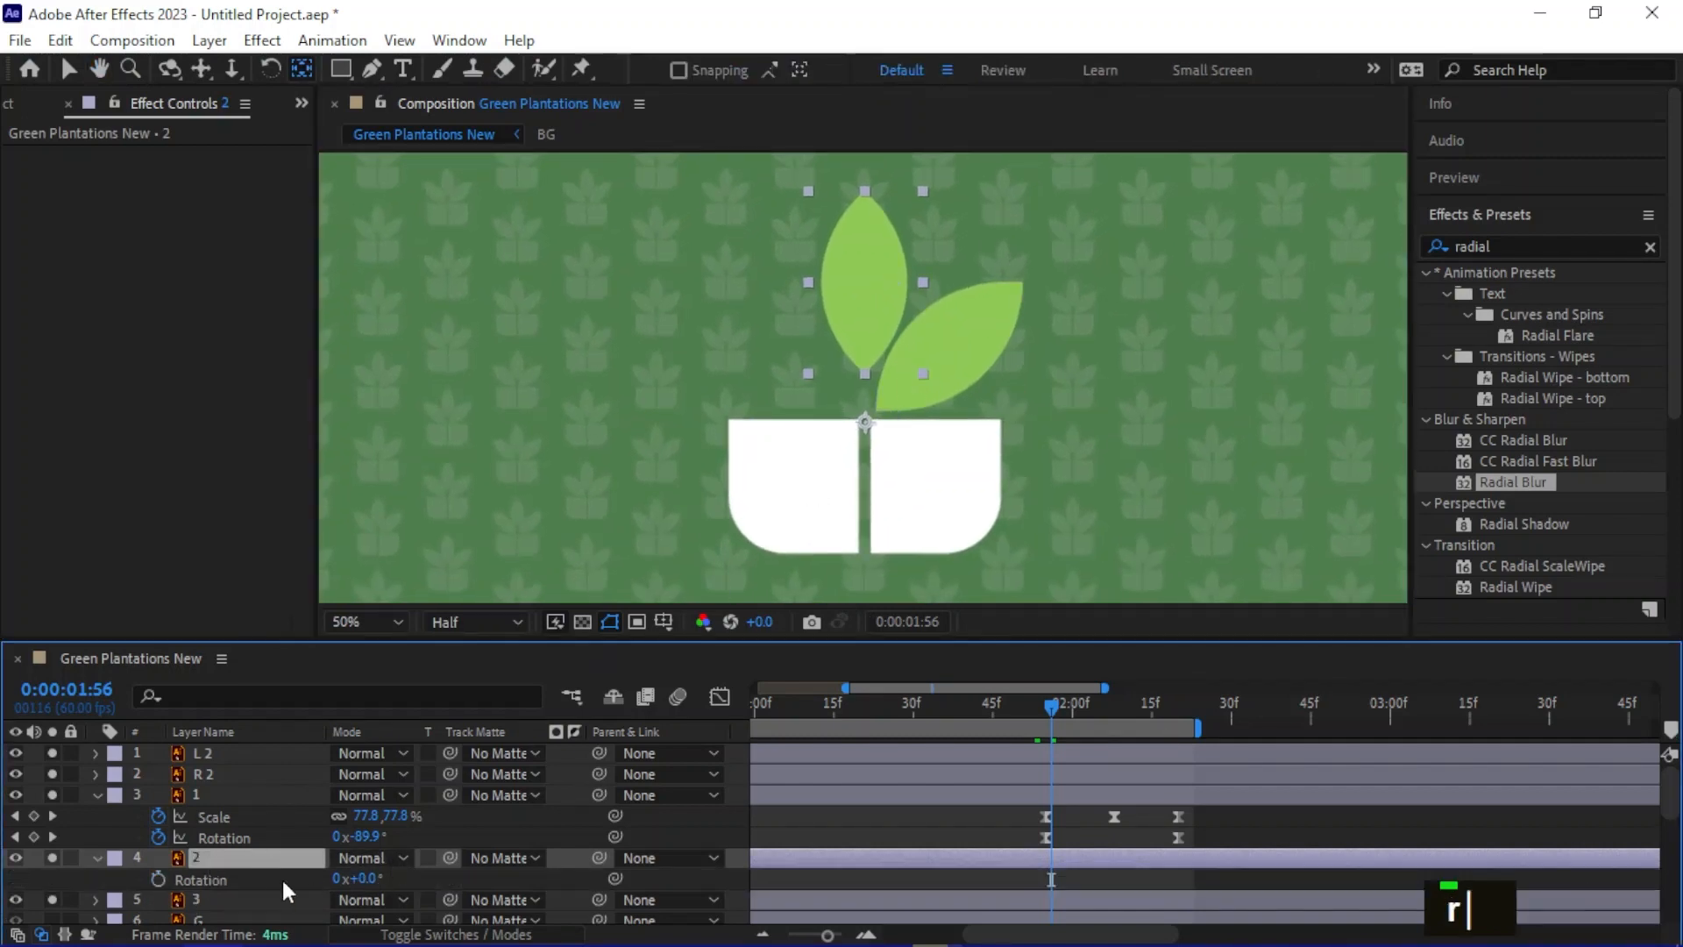
left_click(163, 876)
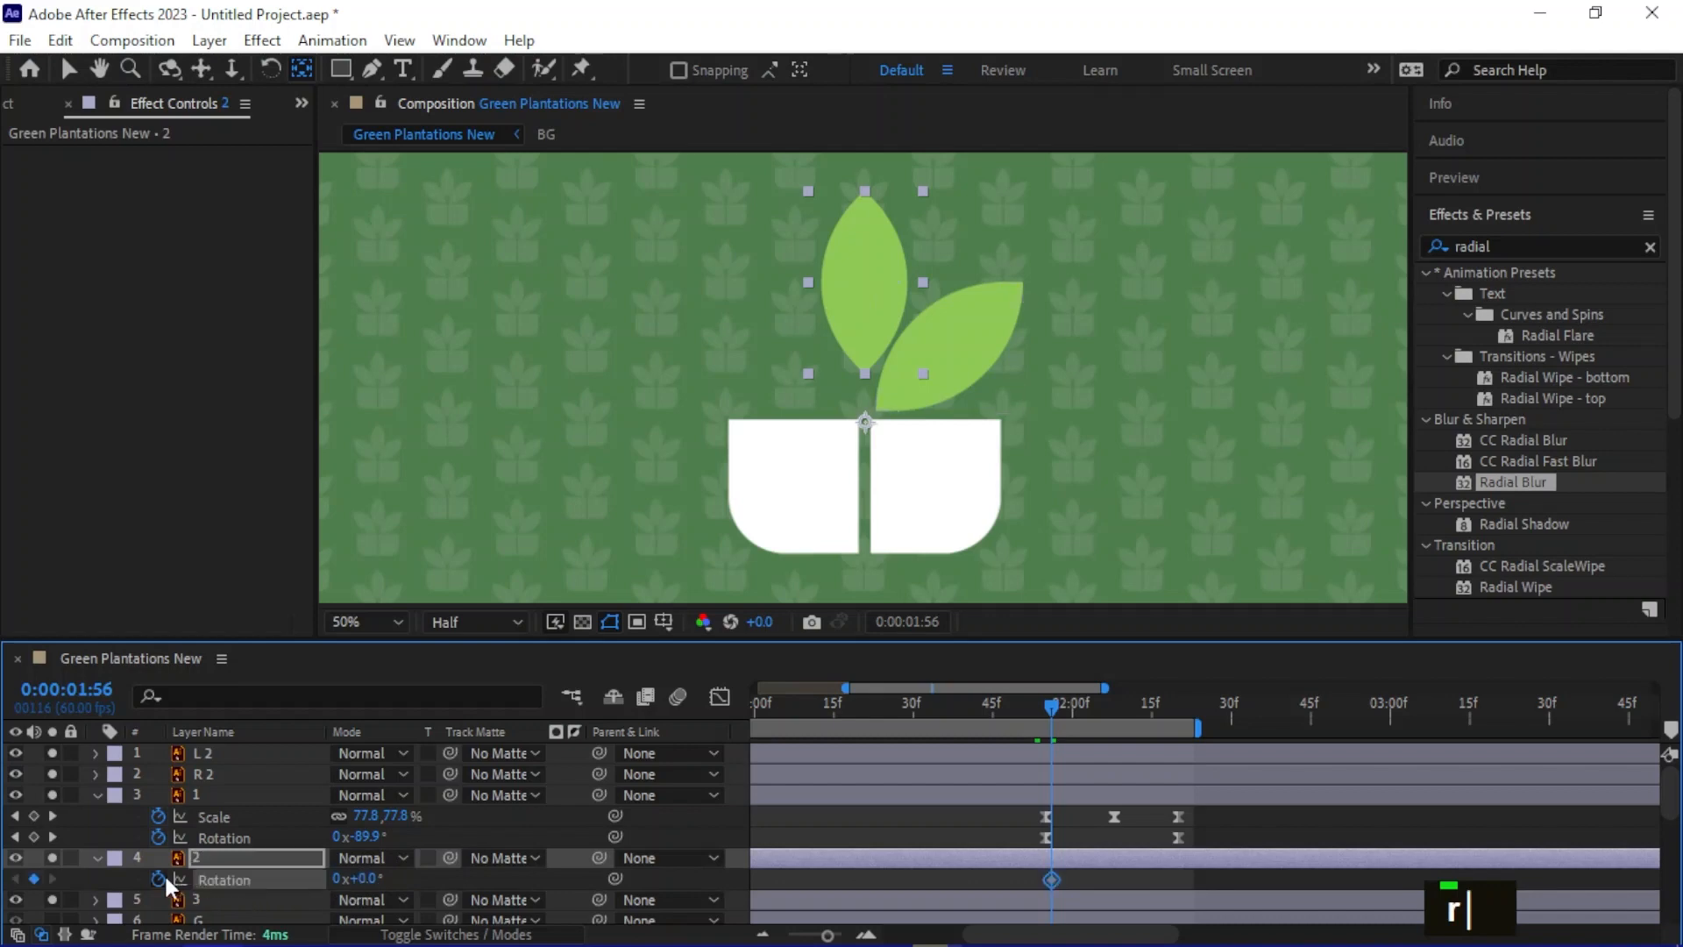
key("ctrl+z")
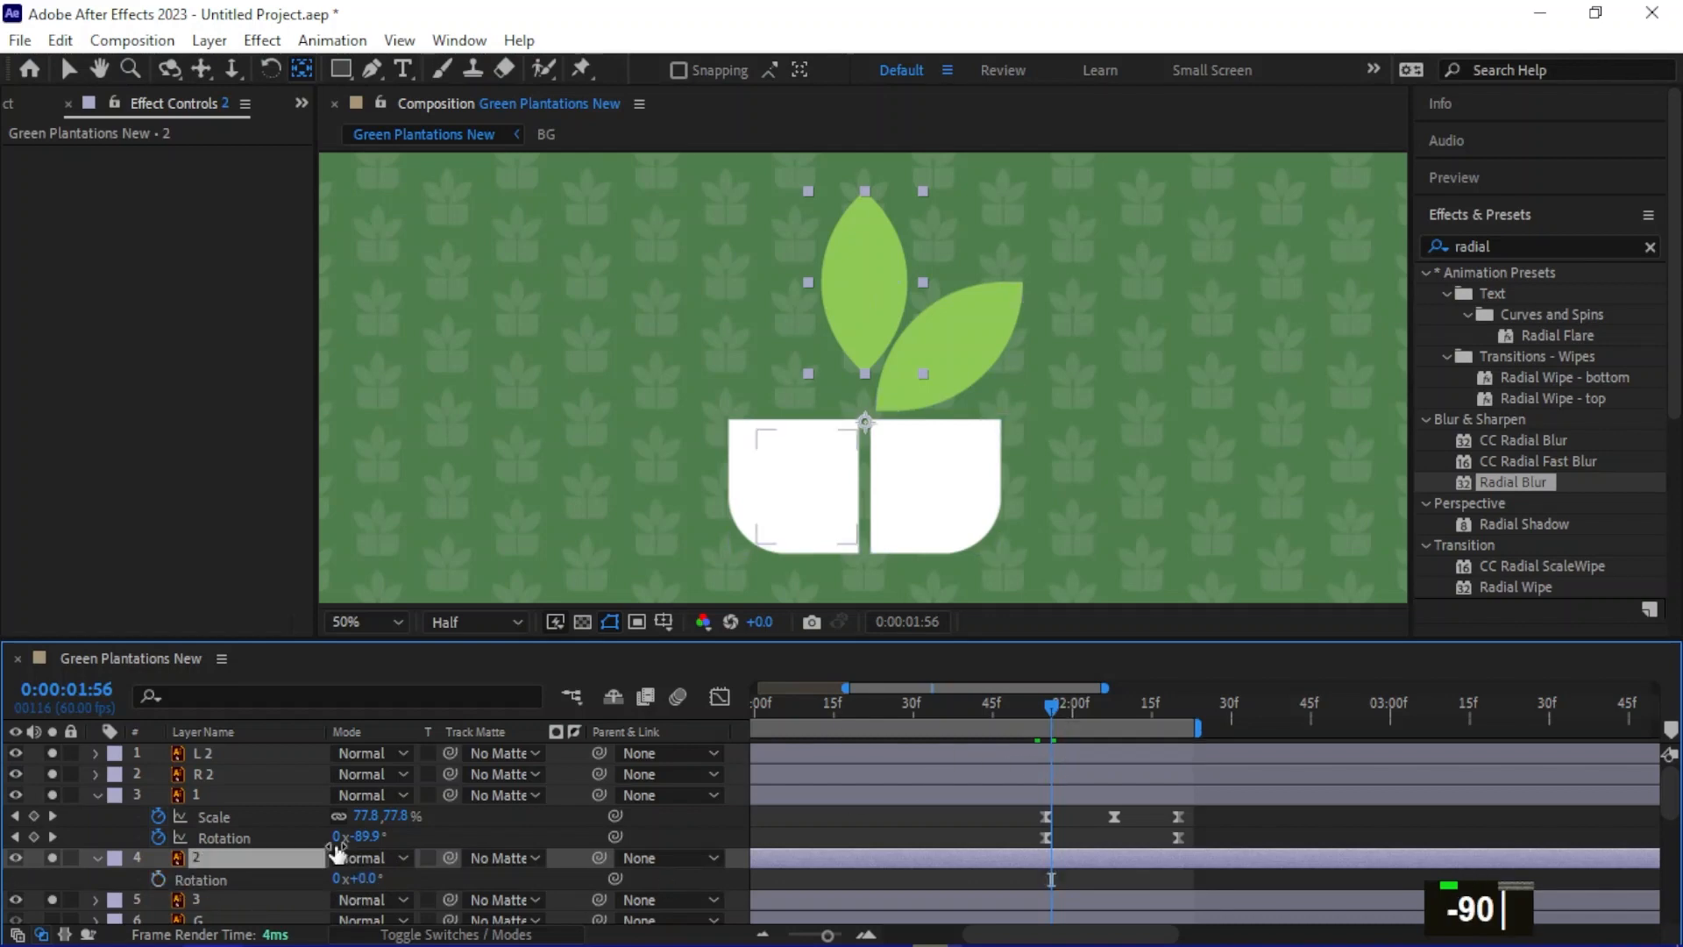
left_click(159, 879)
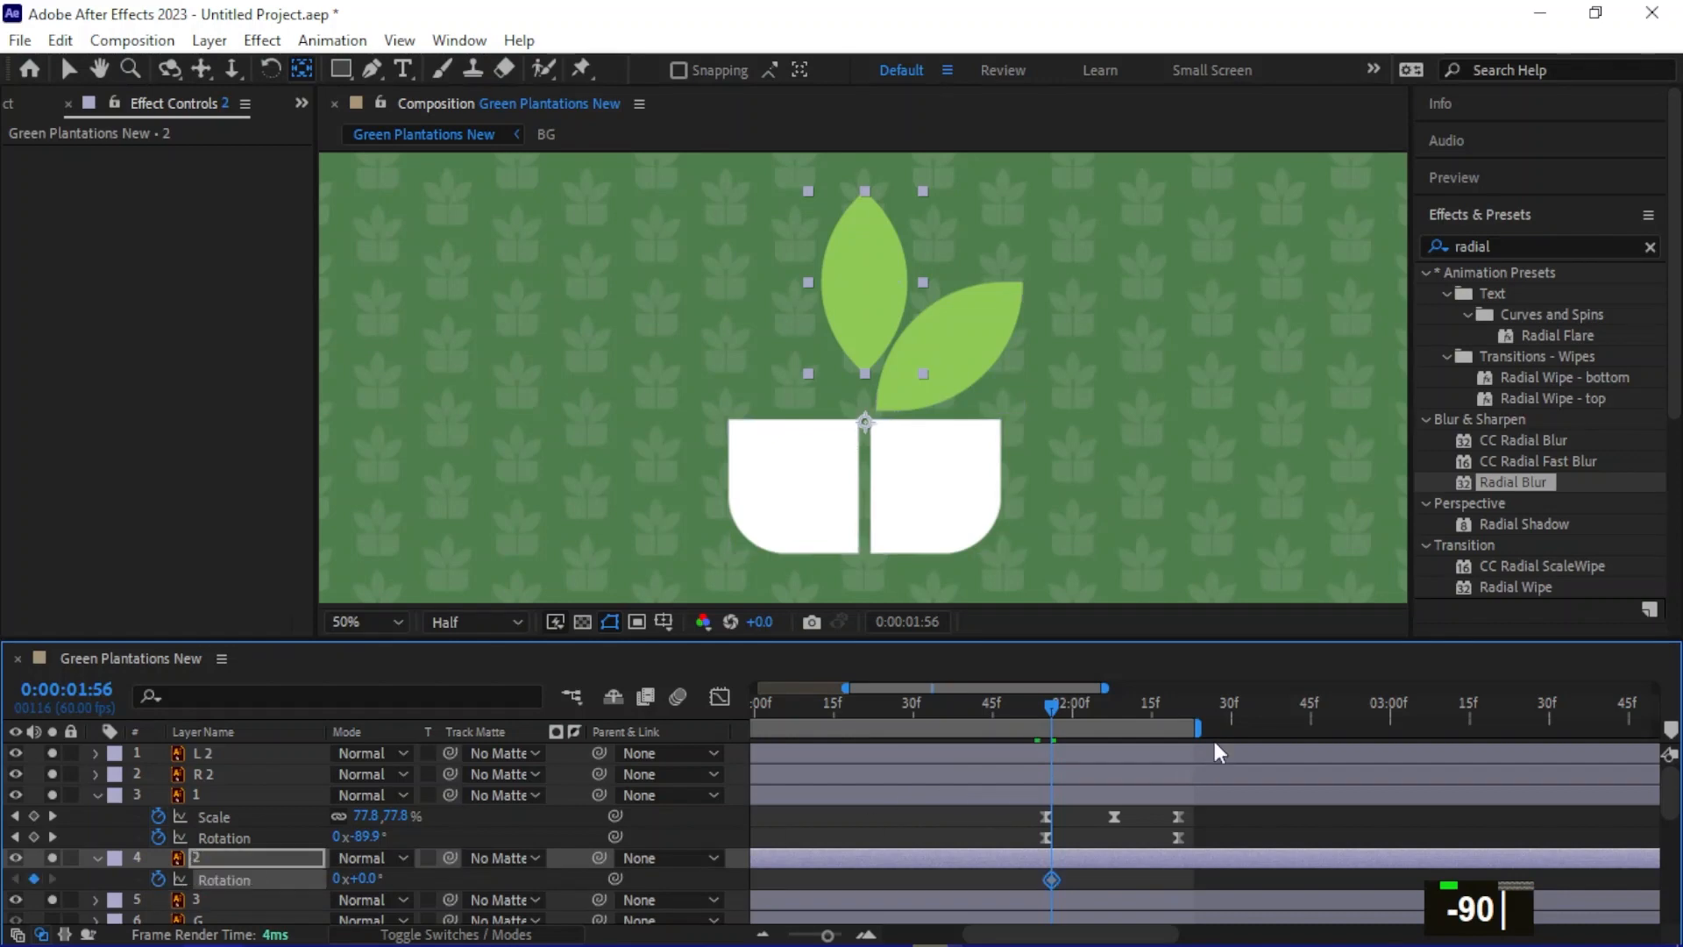
left_click_drag(1206, 728, 1325, 728)
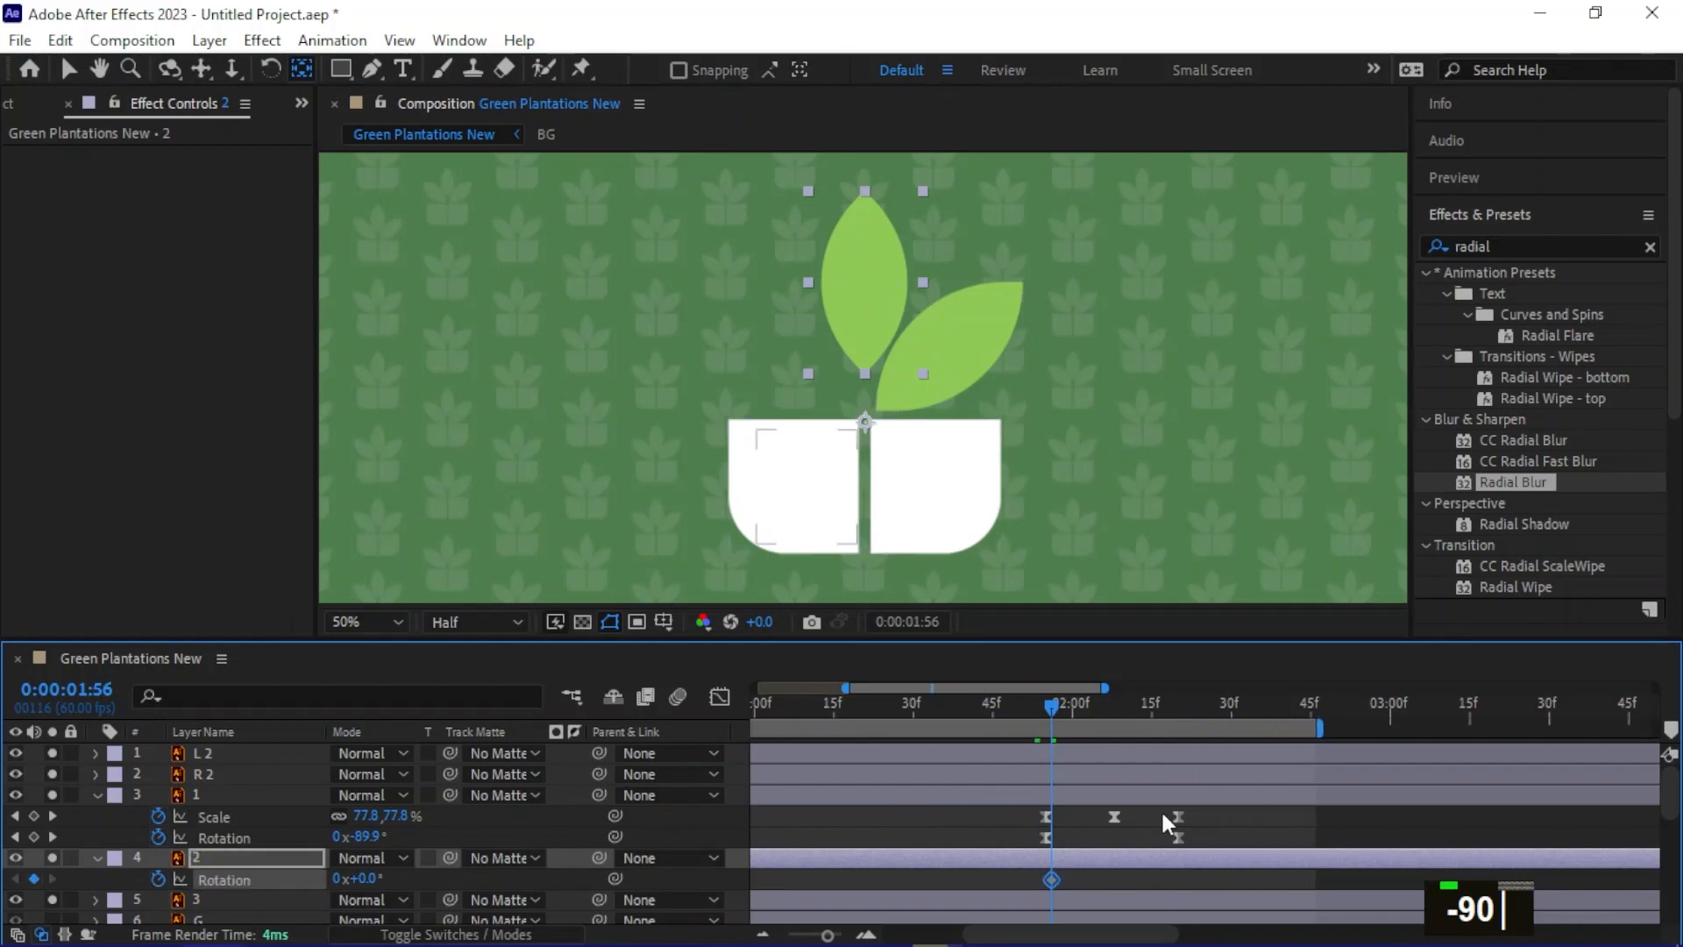
Move leaf layer 2's 0° Rotation keyframe to 2:25f
scroll(1062, 813, "up", 2, "alt")
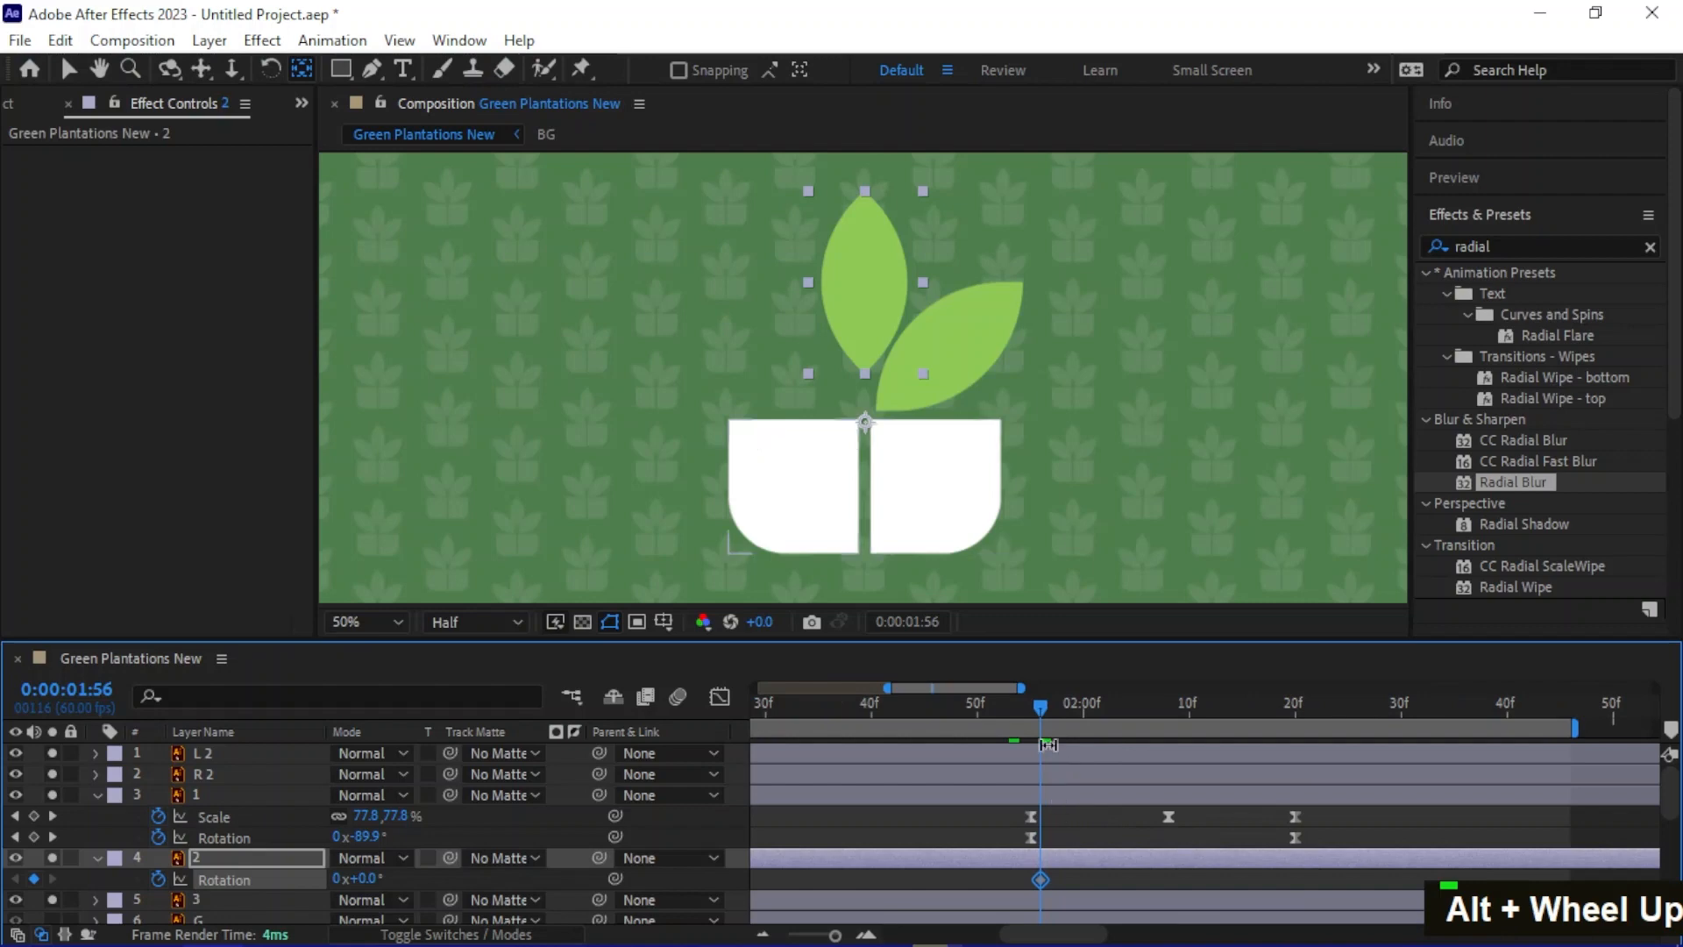
left_click_drag(1069, 729, 1082, 731)
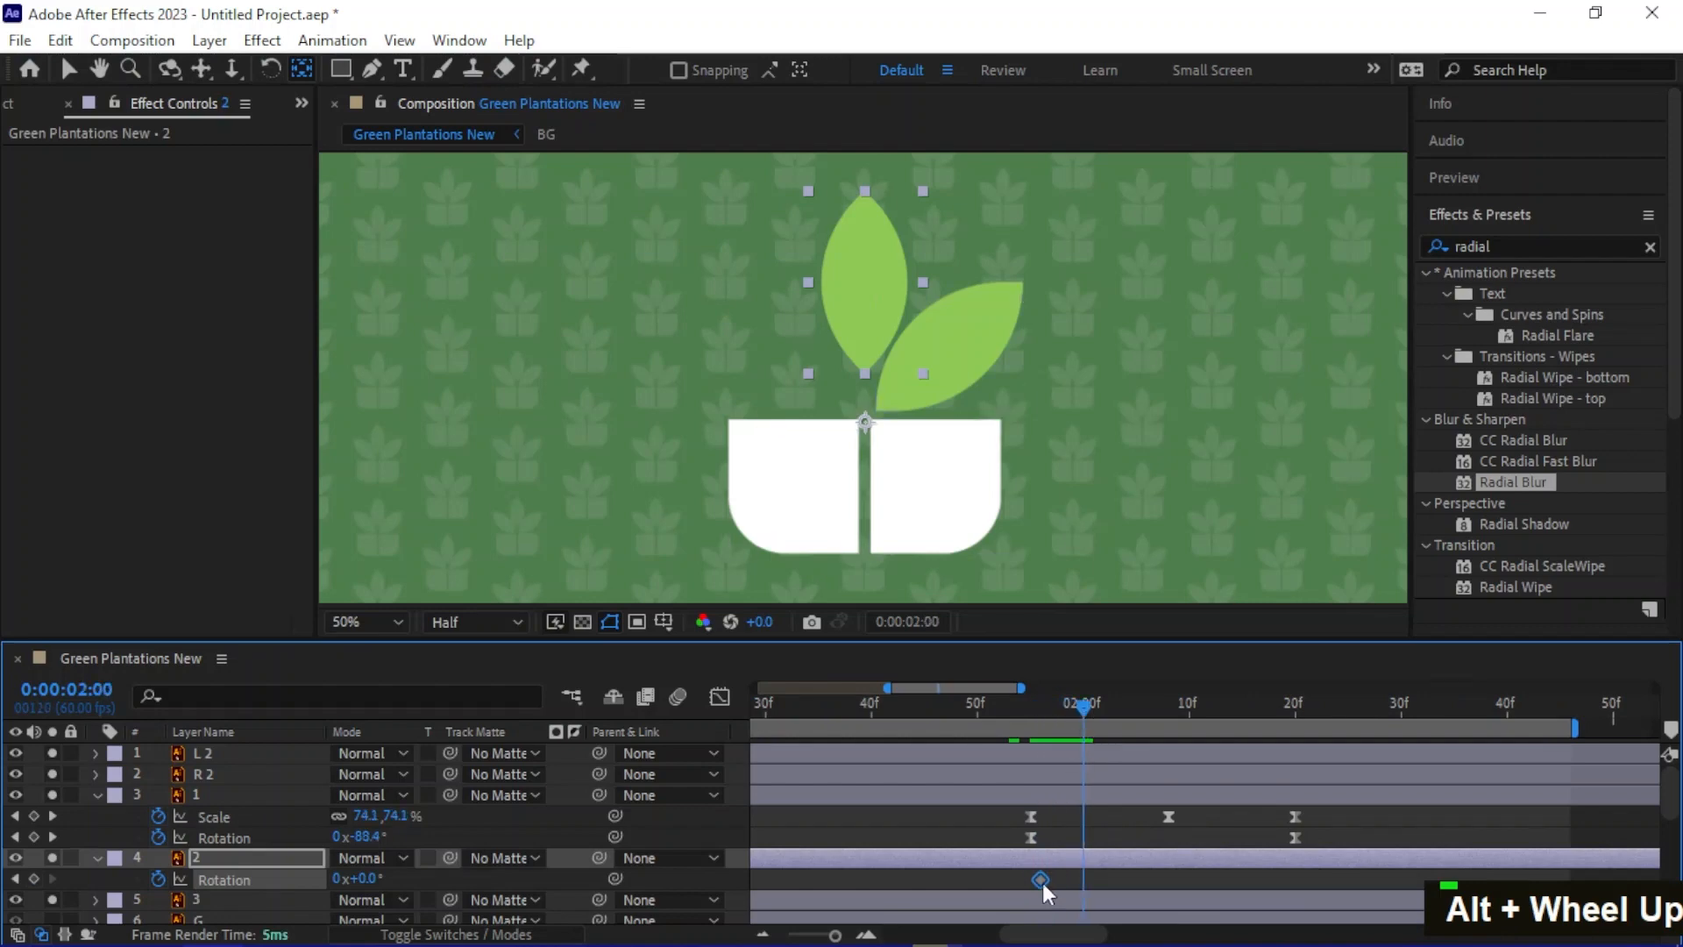
left_click_drag(1043, 882, 1347, 881)
left_click(1350, 708)
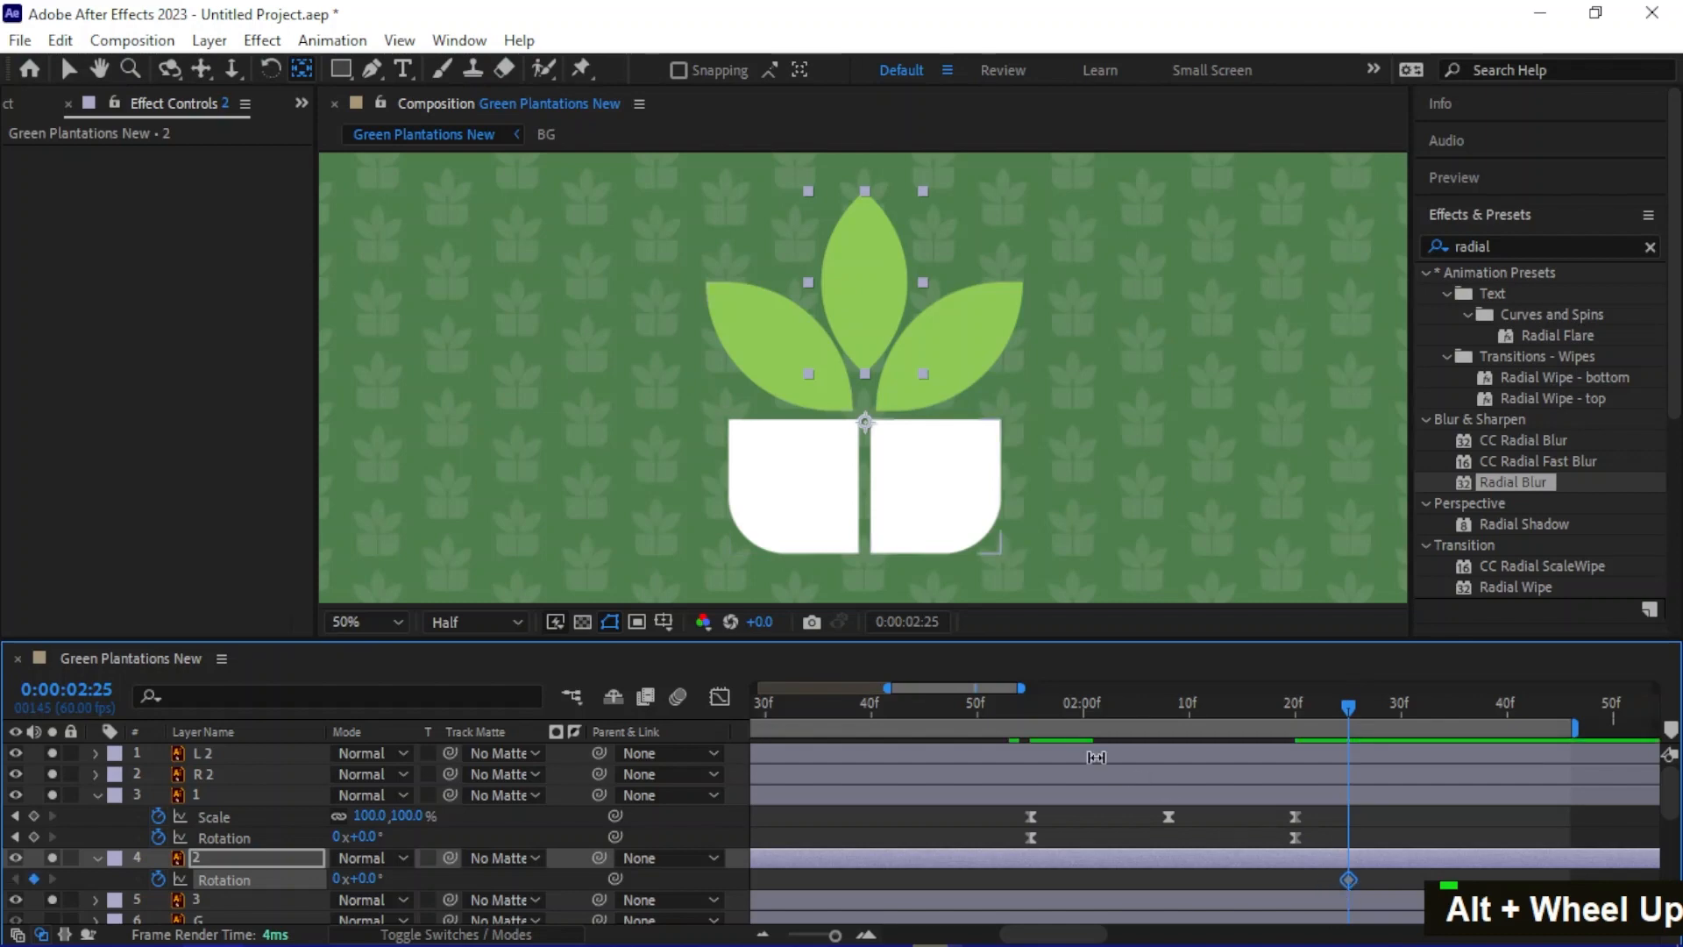
Add a Rotation keyframe of -135° to leaf layer 2 at 2:00f
left_click(1084, 713)
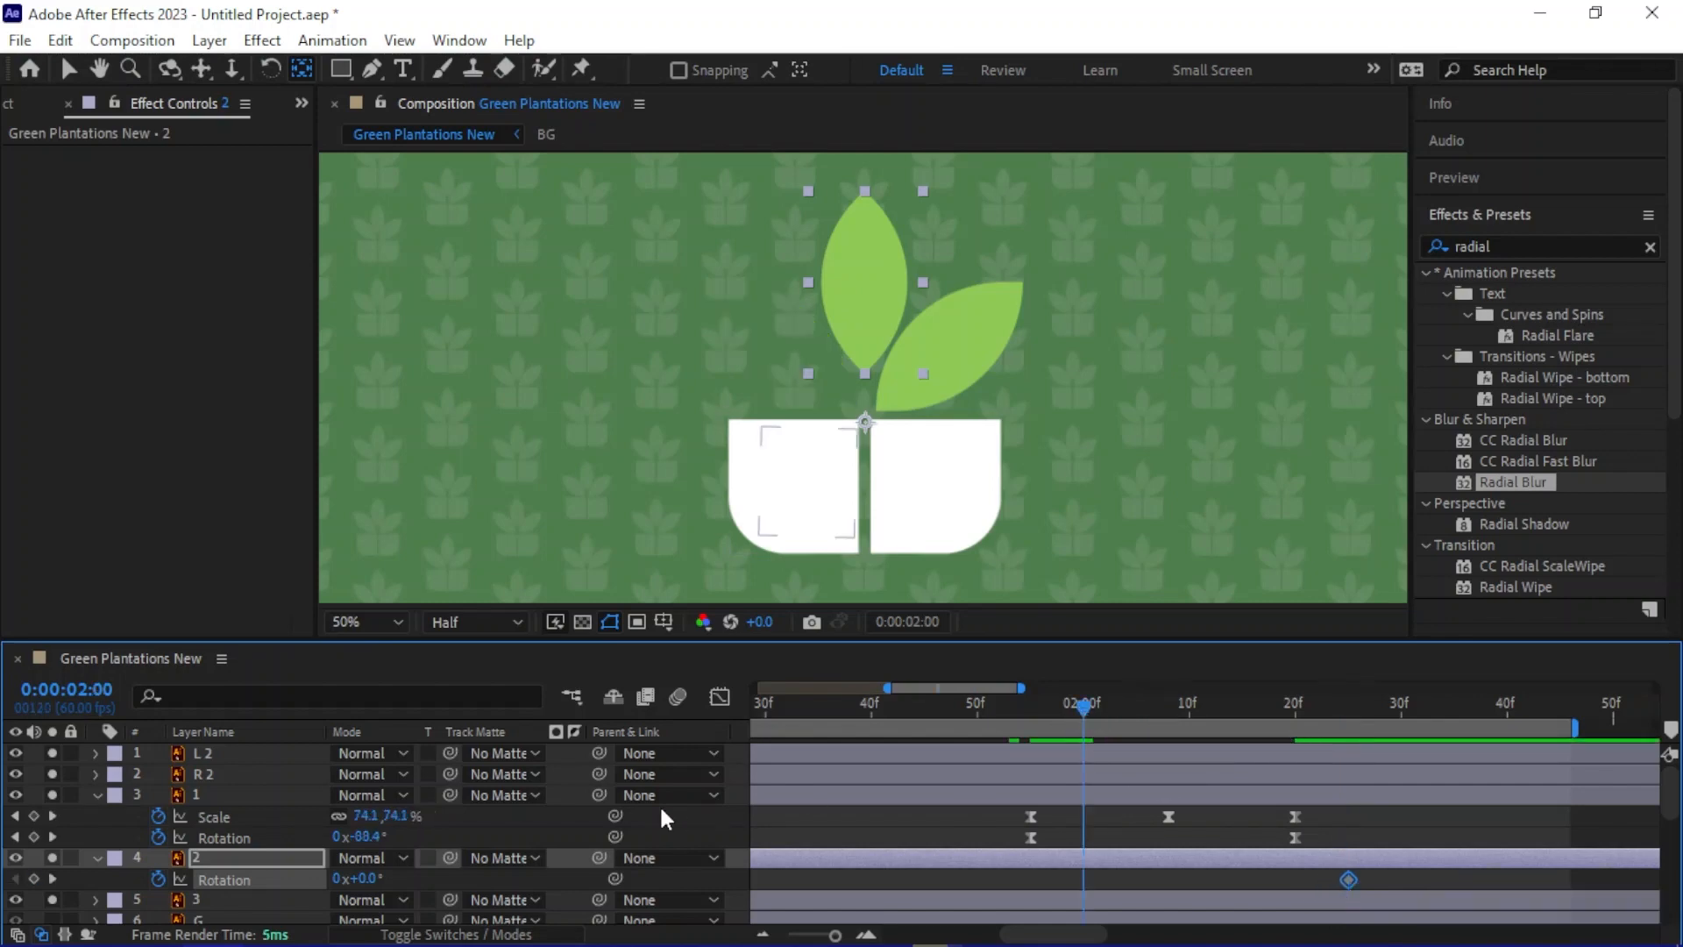
left_click(370, 879)
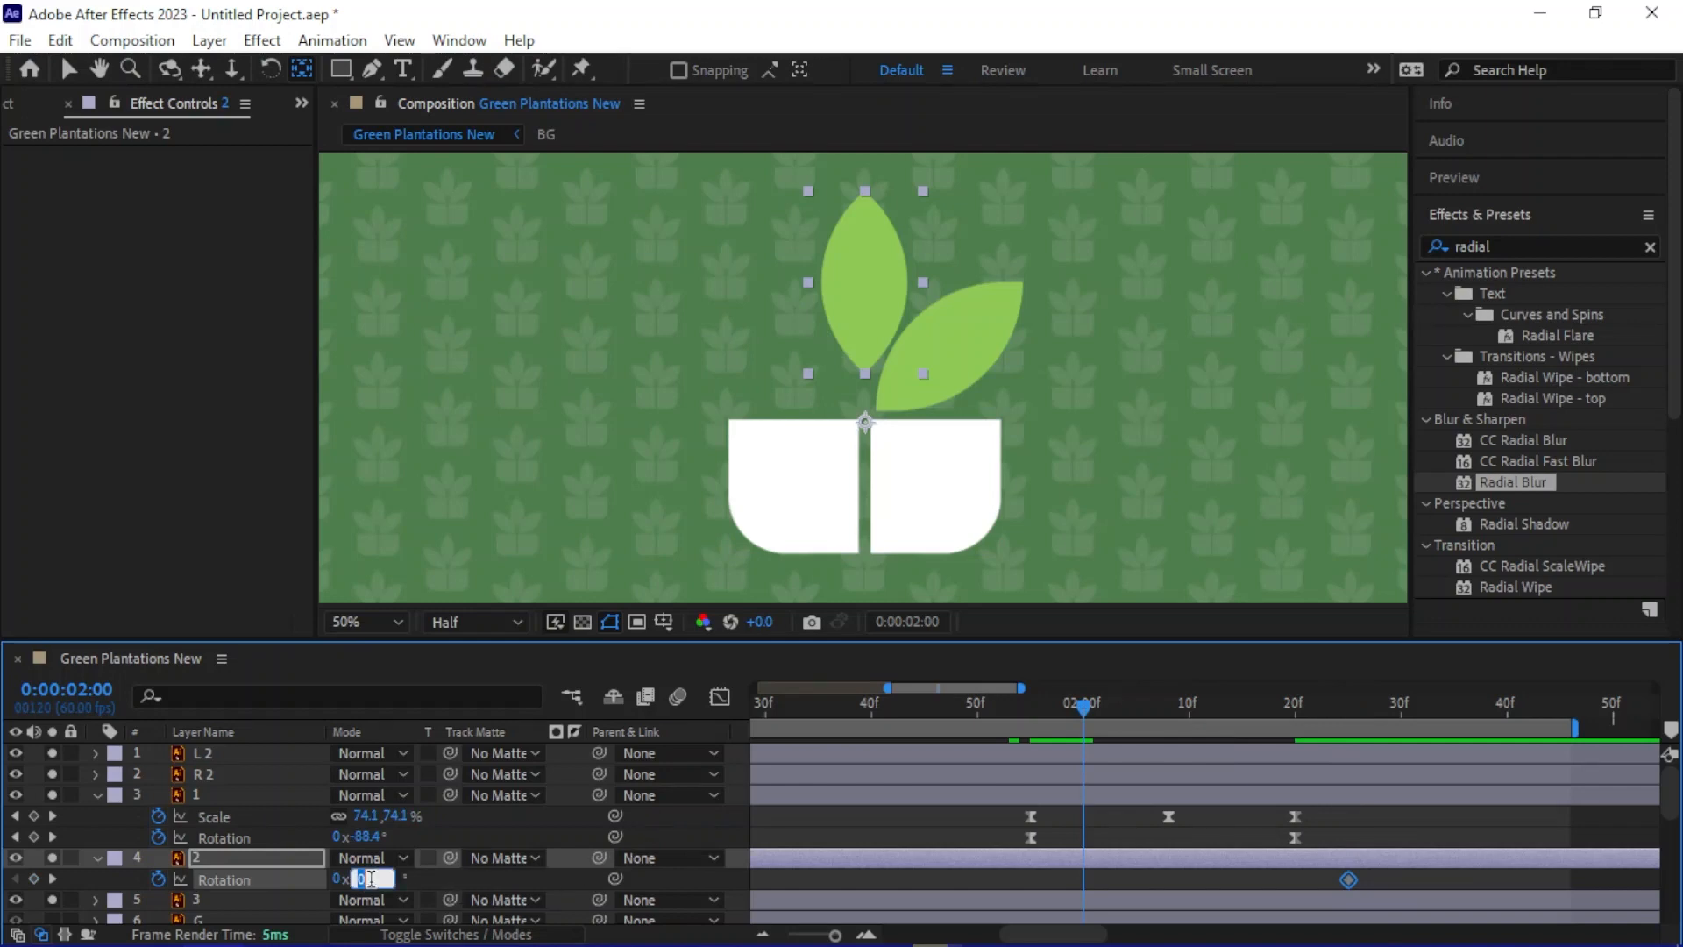
type("-135")
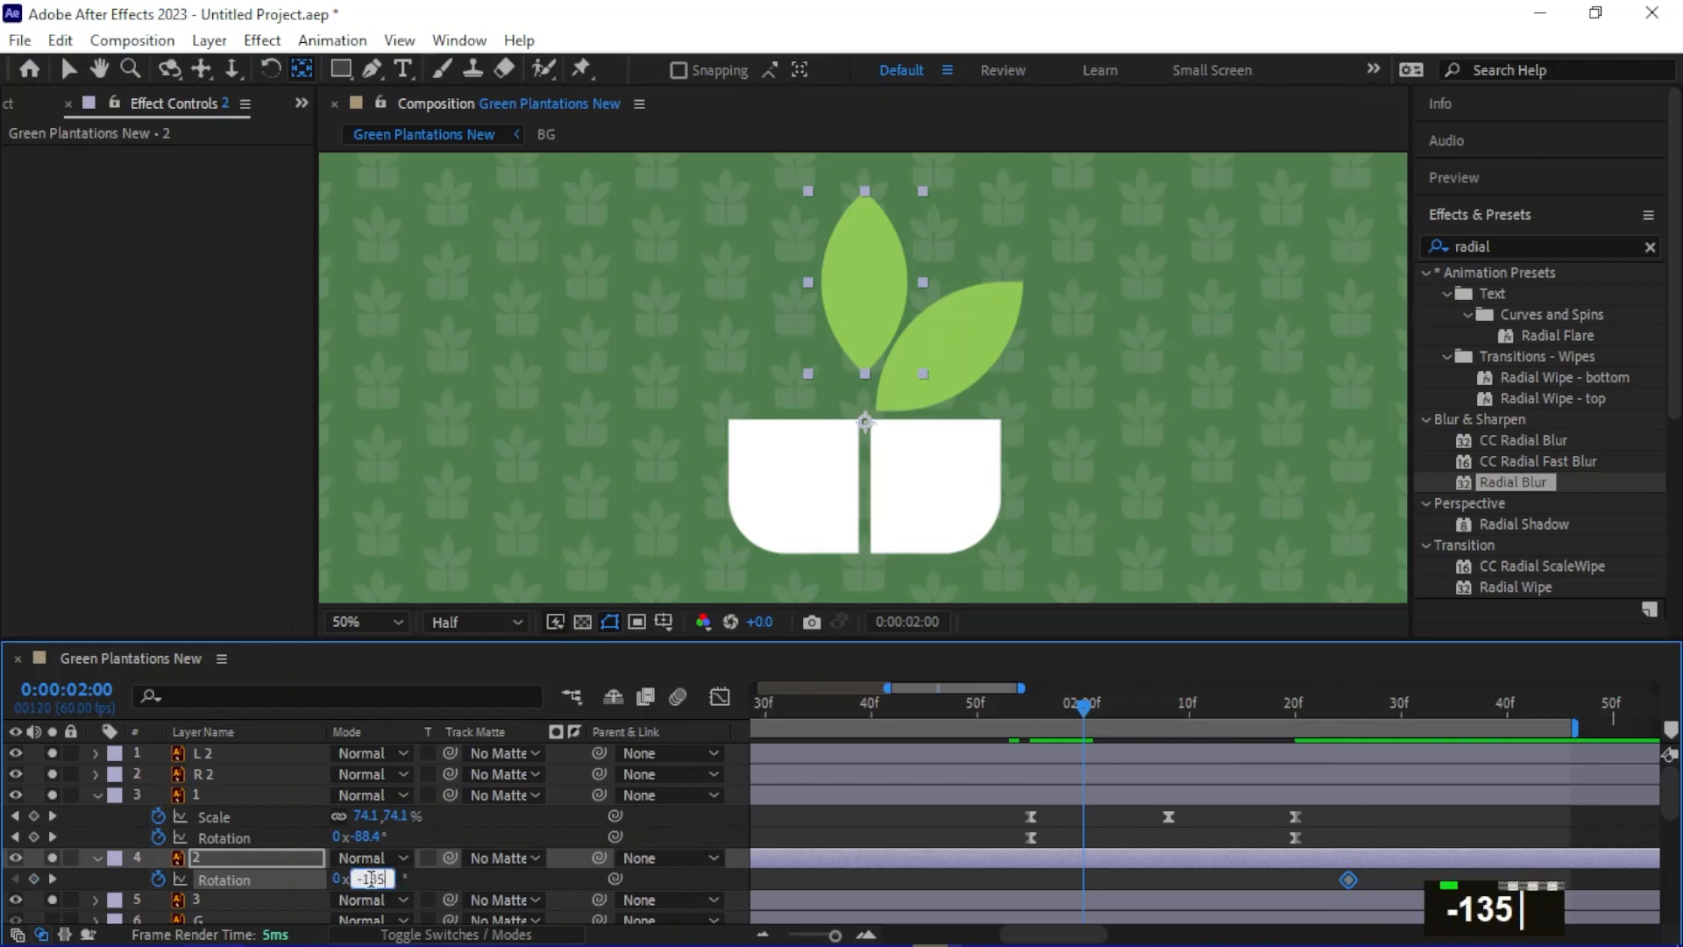
key("Return")
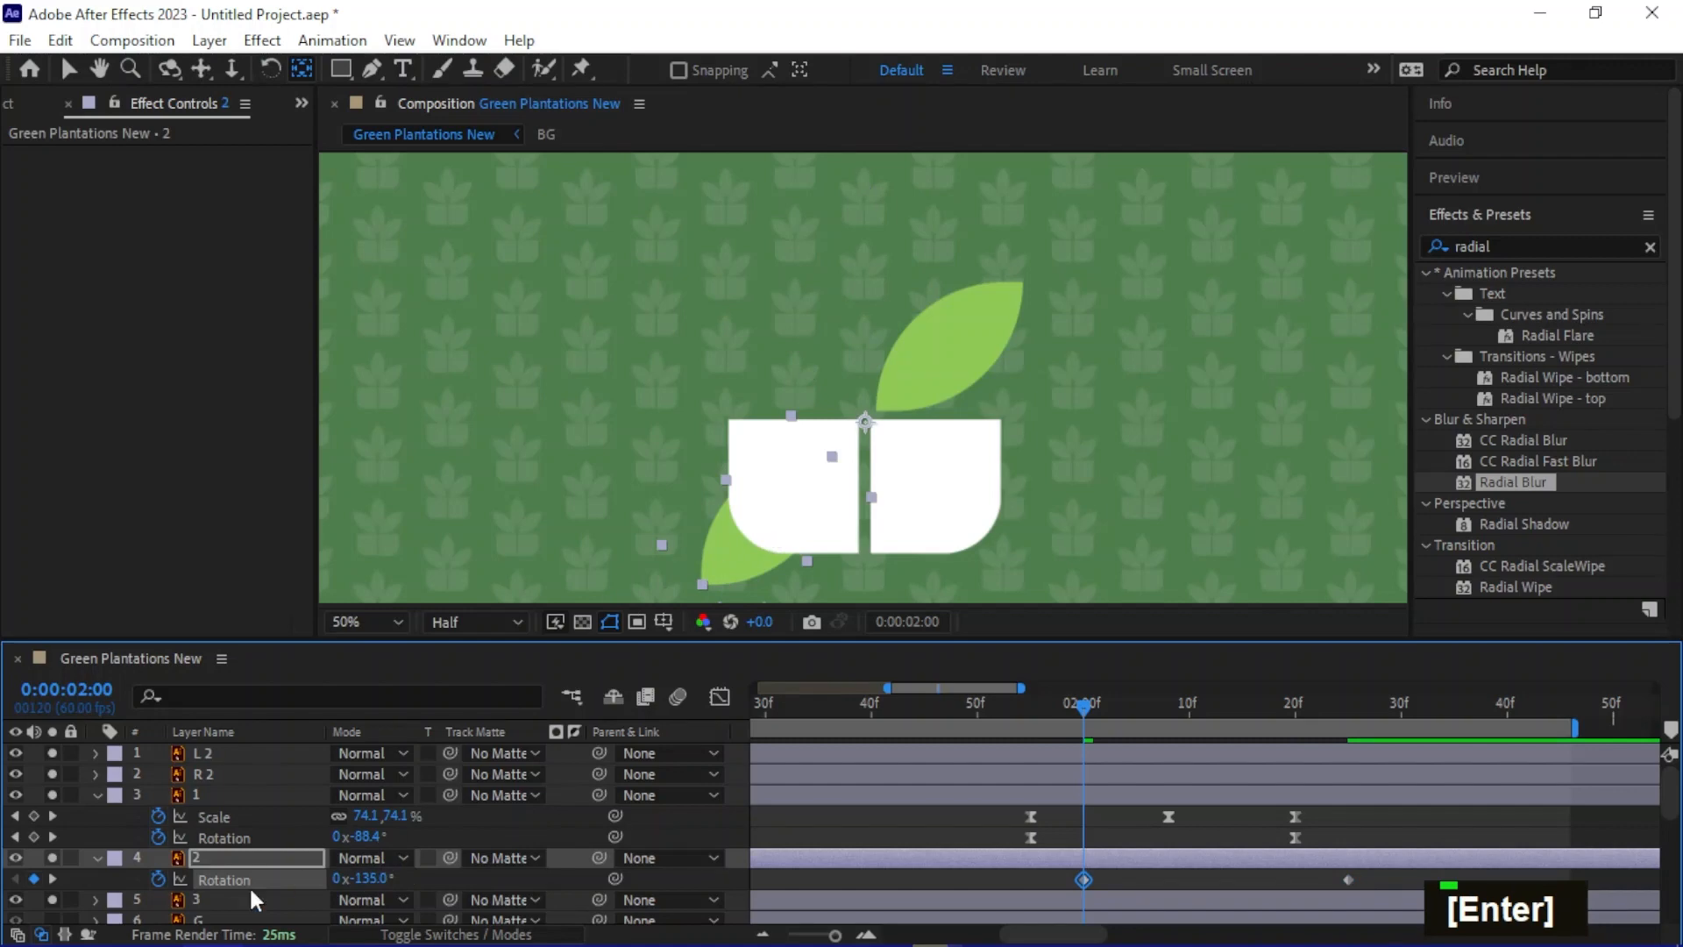
Keyframe leaf layer 2's Scale at 100% and place that keyframe at 2:25f
left_click(226, 864)
key("s")
middle_click(773, 512)
key("ctrl+shift+z")
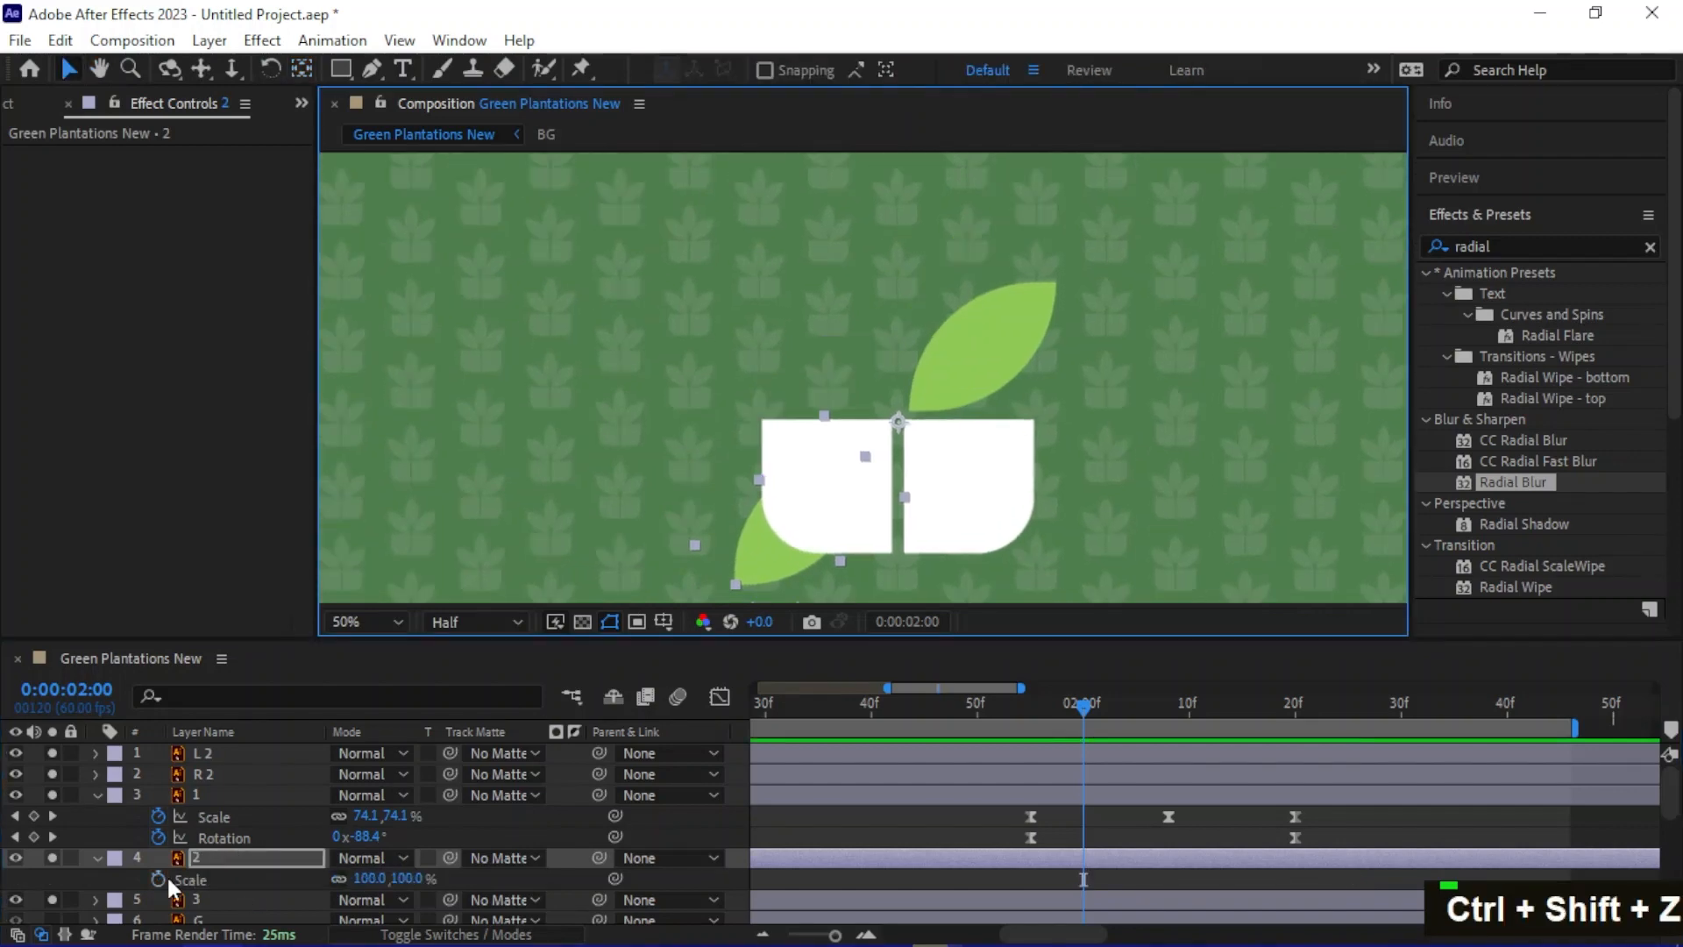
left_click(158, 880)
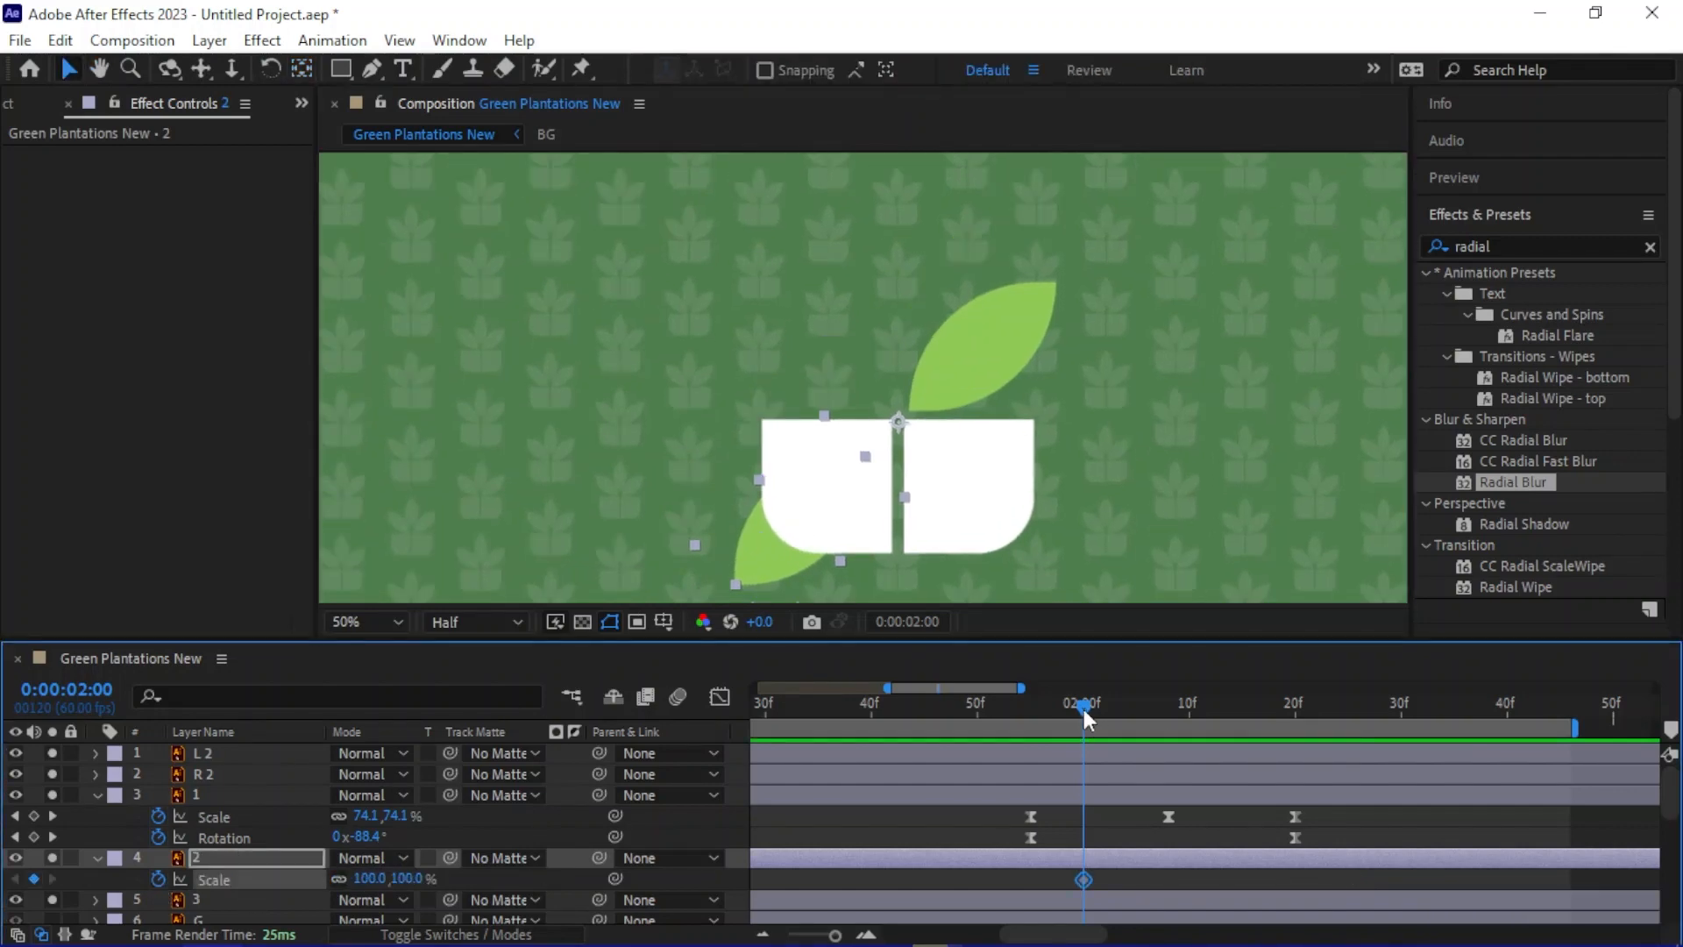
left_click_drag(1084, 709, 1345, 761)
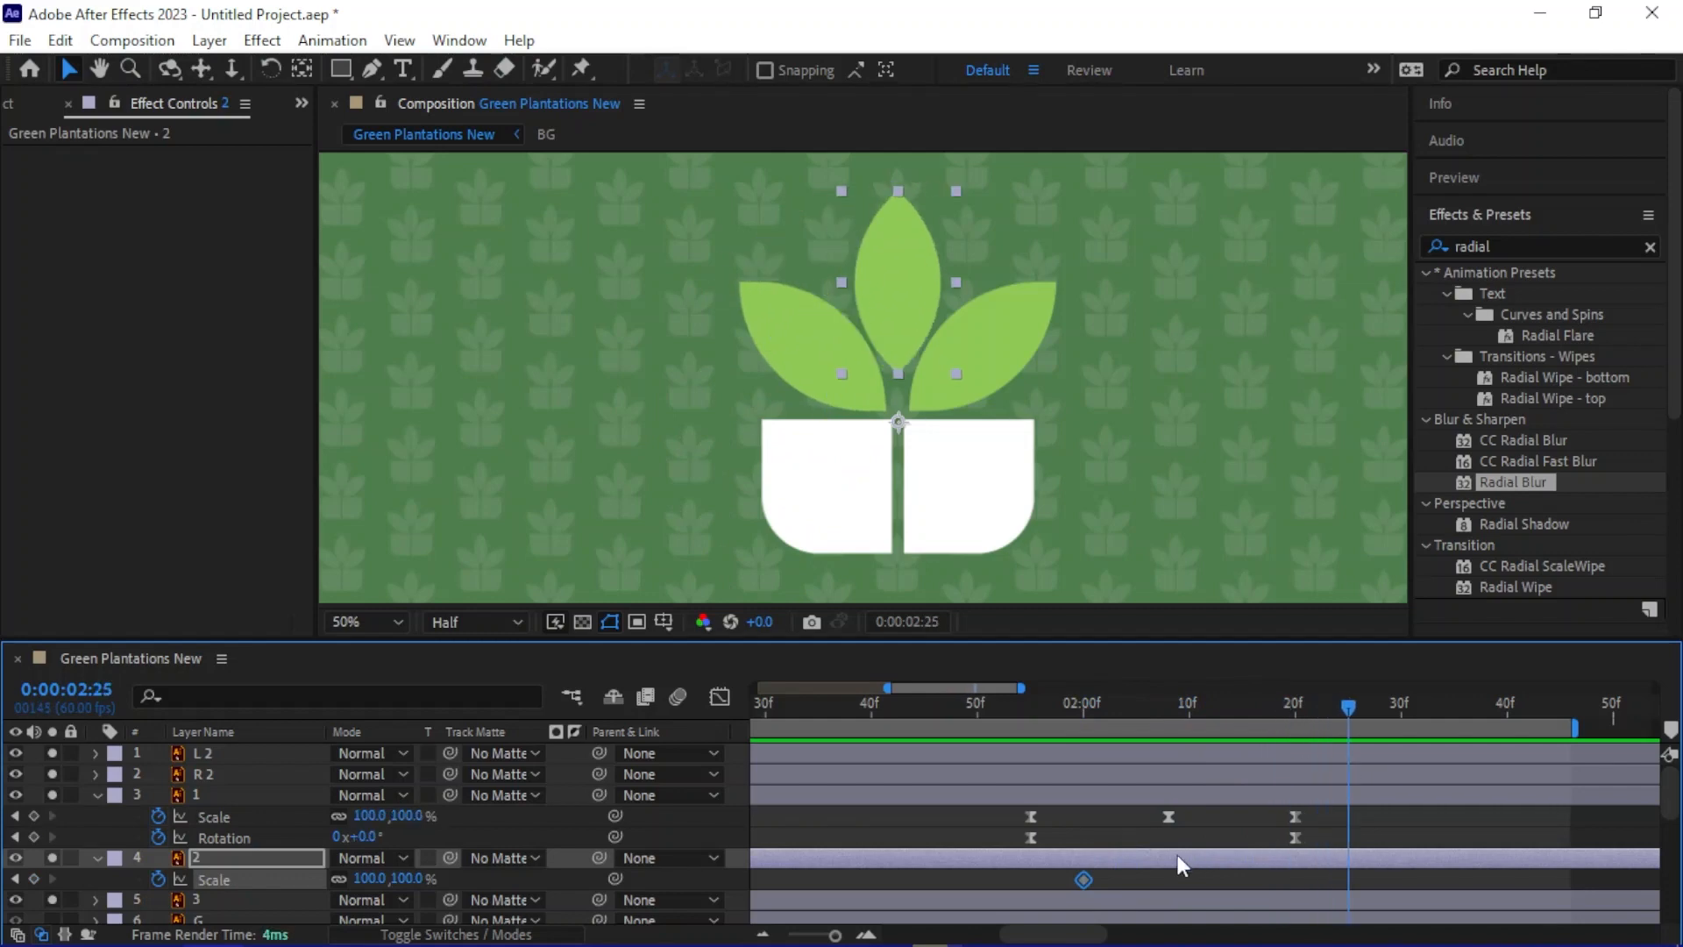
left_click_drag(1087, 880, 1354, 881)
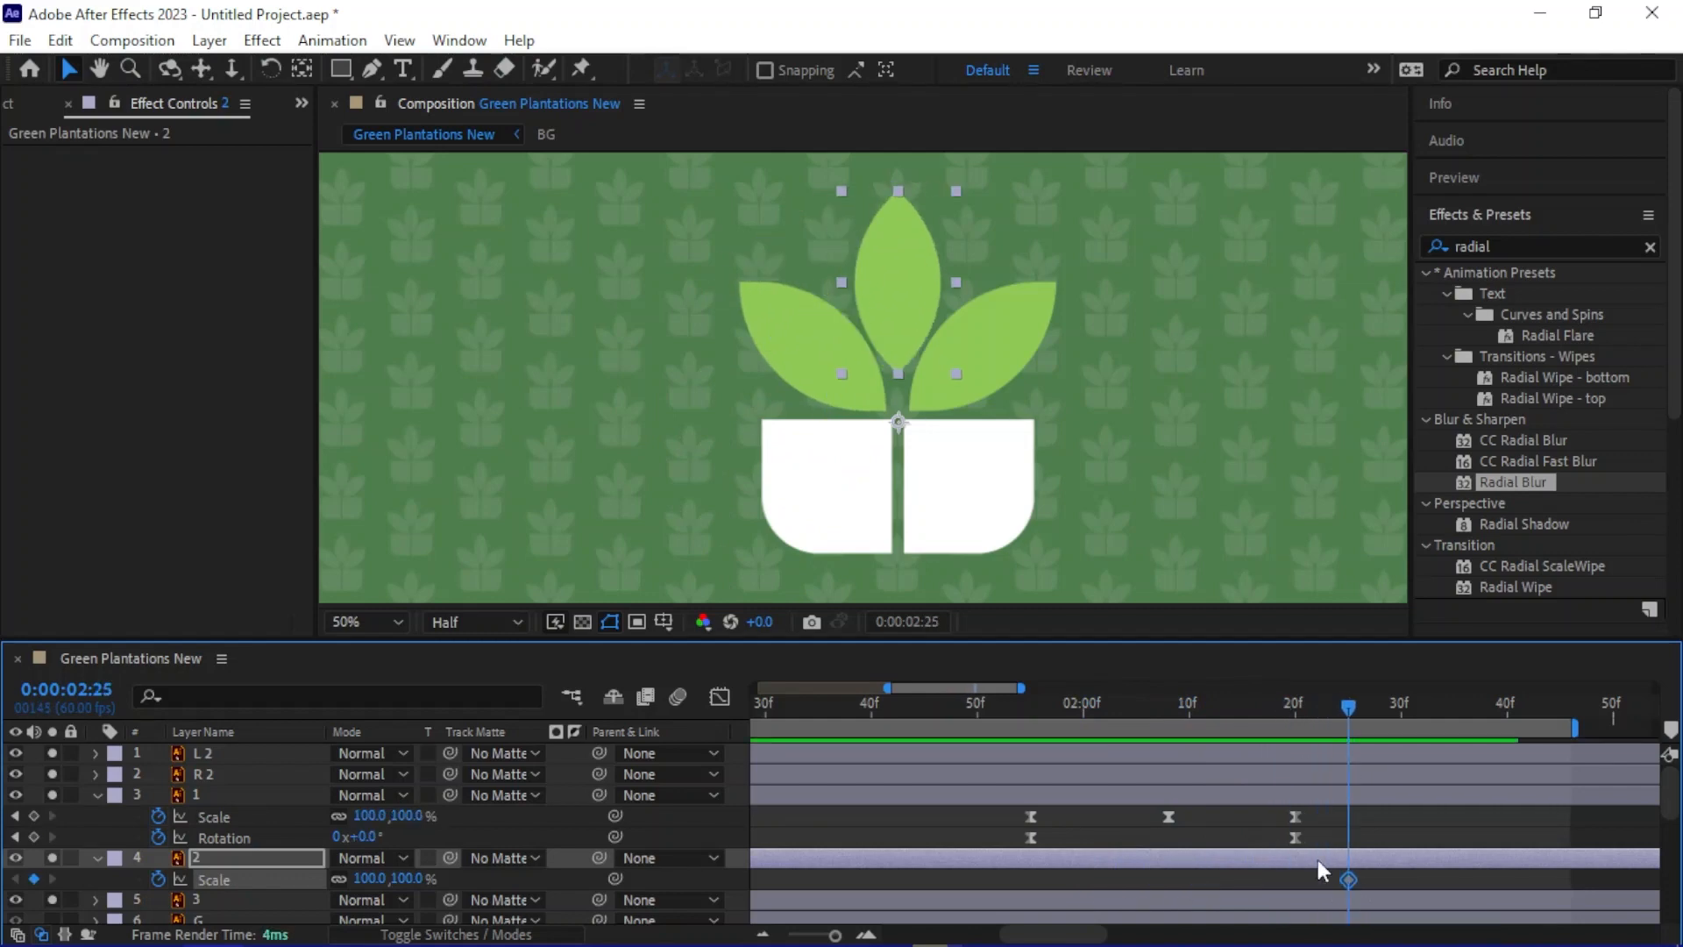
Shrink leaf layer 2 behind the white base piece with Scale keyframes of about 71.2% at 2:00f and about 57.7% at 2:08f
left_click(1086, 711)
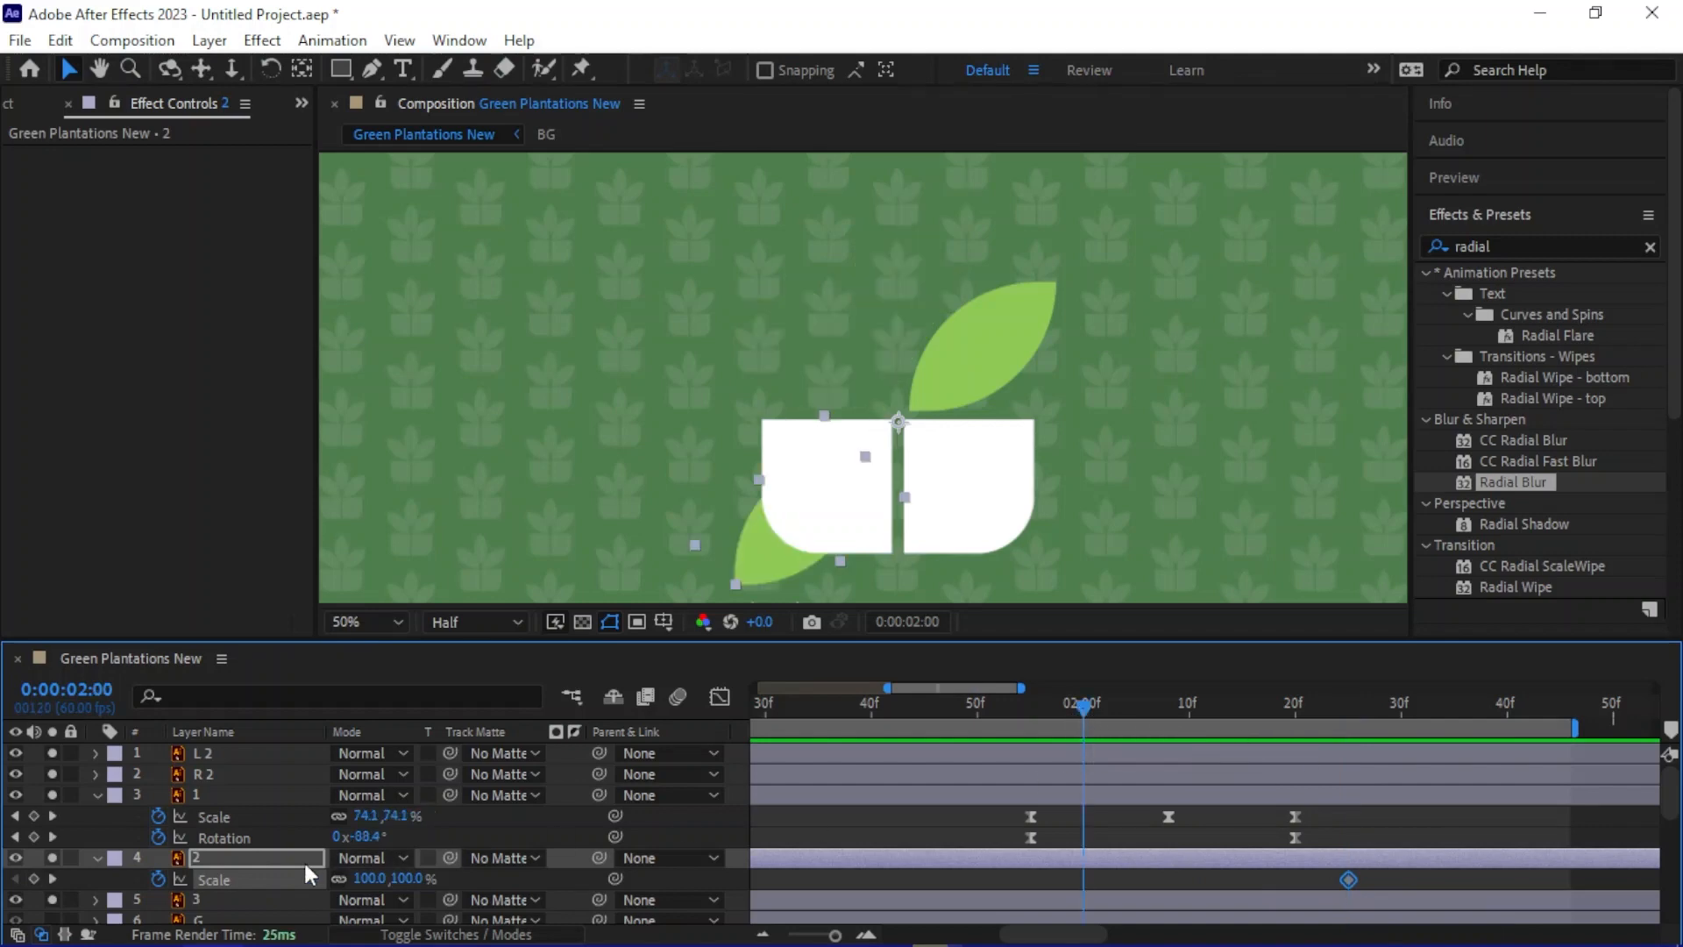
left_click_drag(738, 584, 784, 537)
scroll(790, 549, "up", 2)
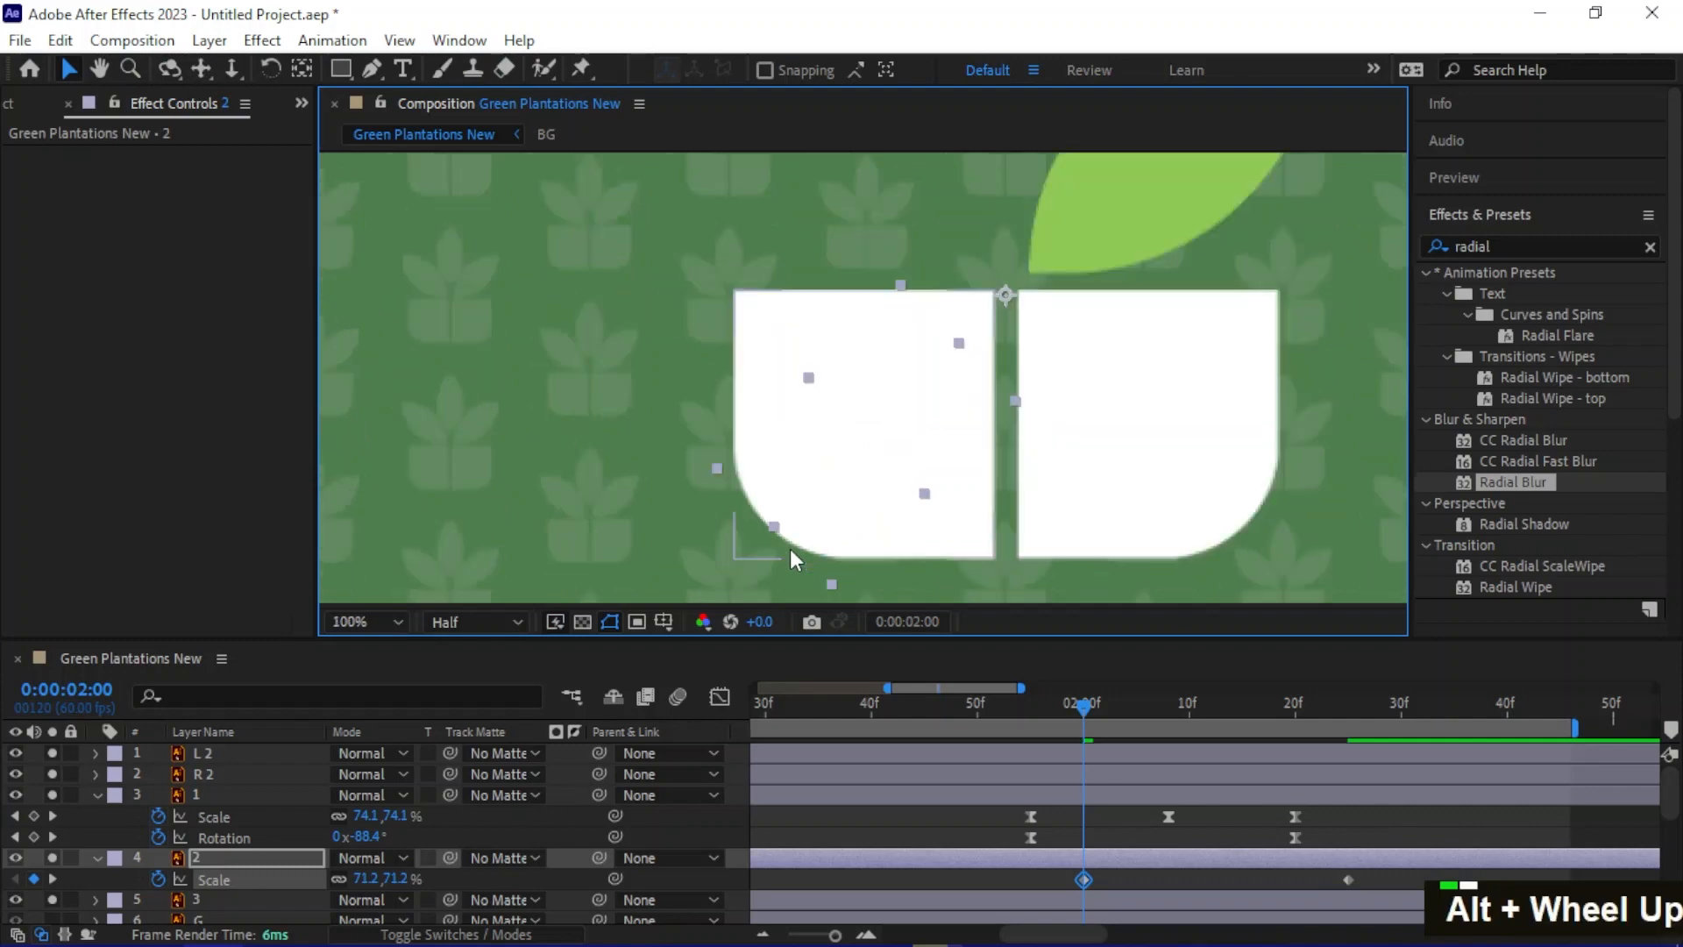
left_click_drag(1084, 707, 1169, 708)
left_click_drag(634, 303, 743, 310)
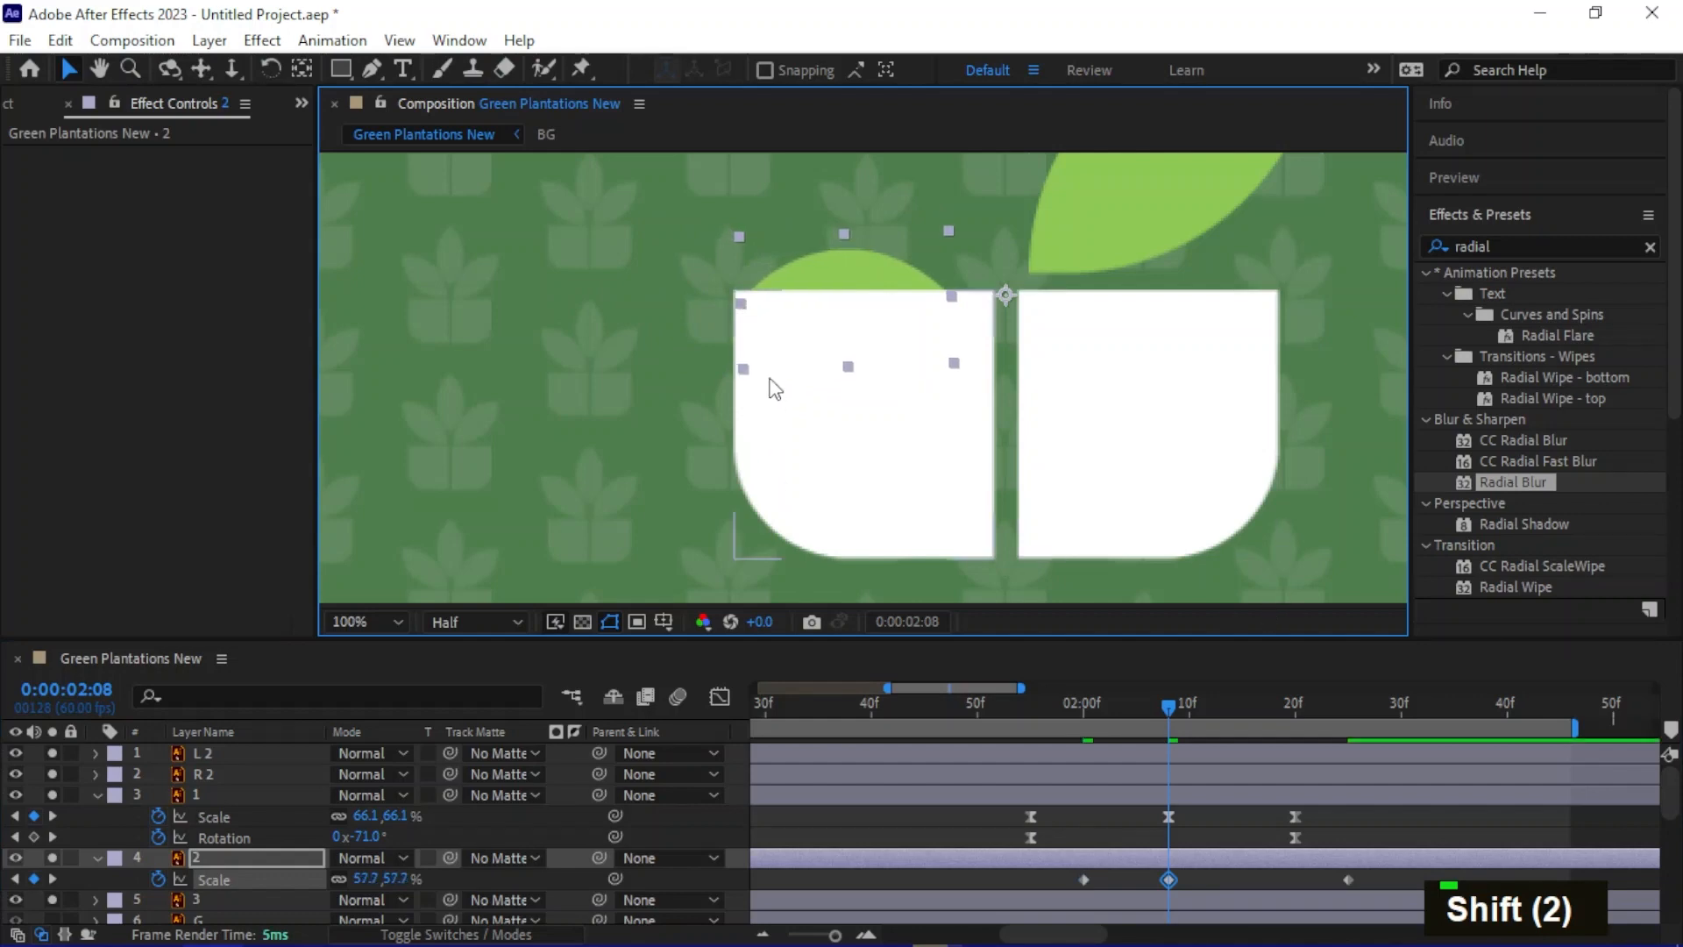
Show all of leaf layer 2's keyframed properties and apply Easy Ease to its Scale and Rotation keyframes
left_click(191, 850)
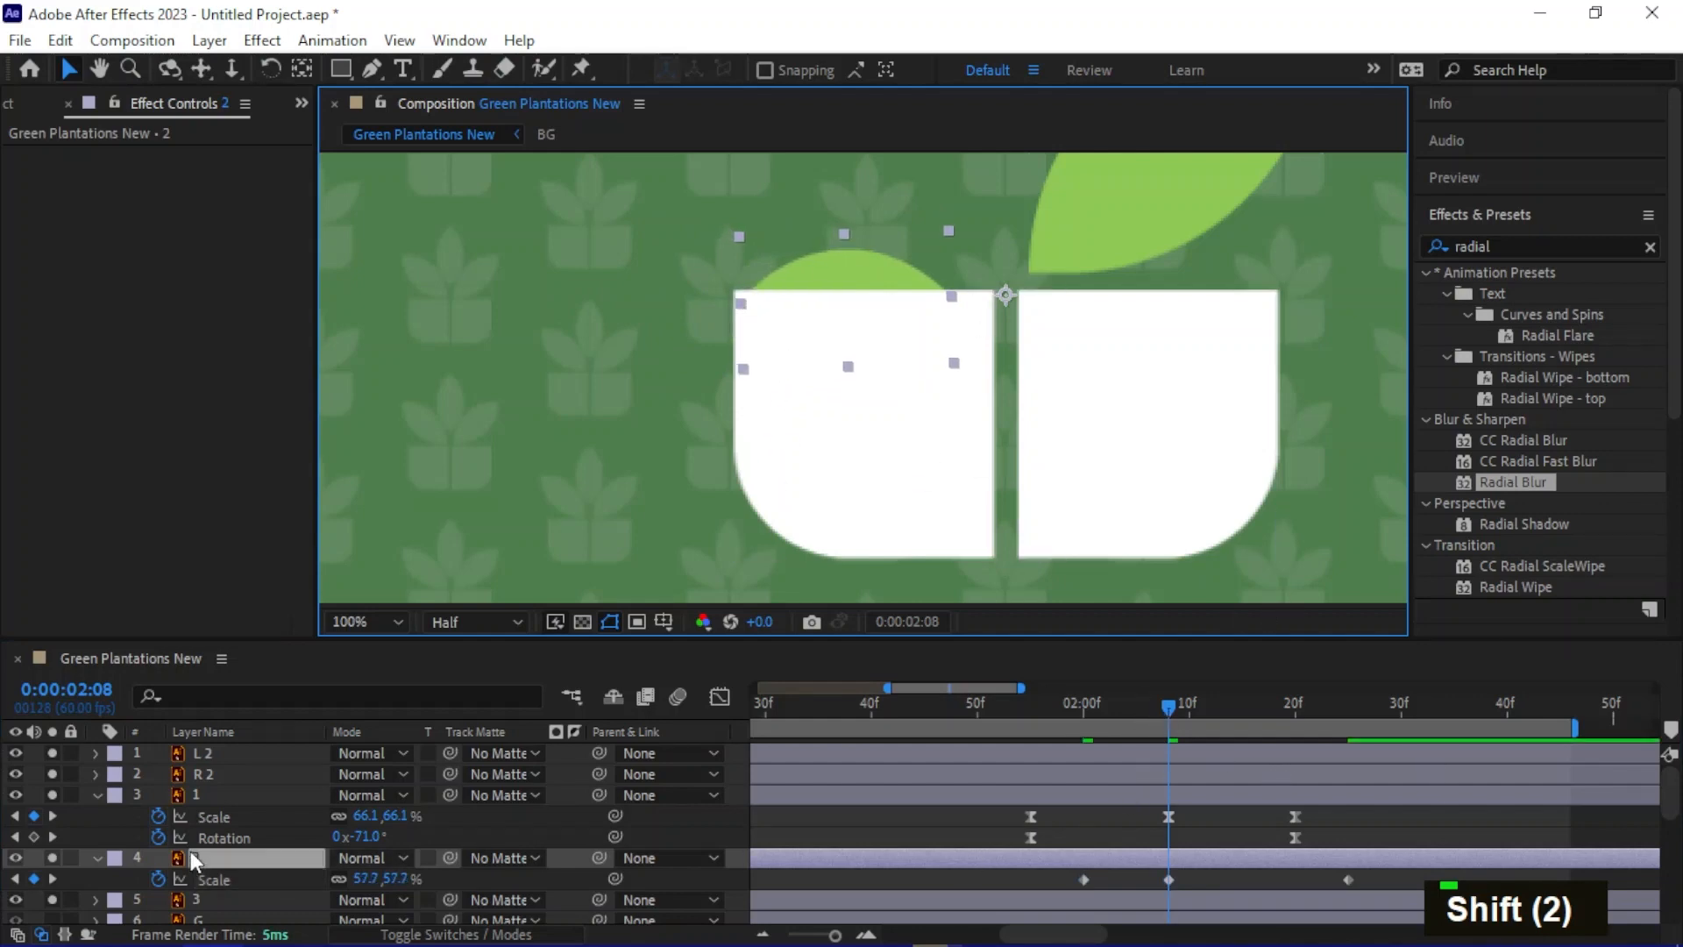
key("u")
key("u")
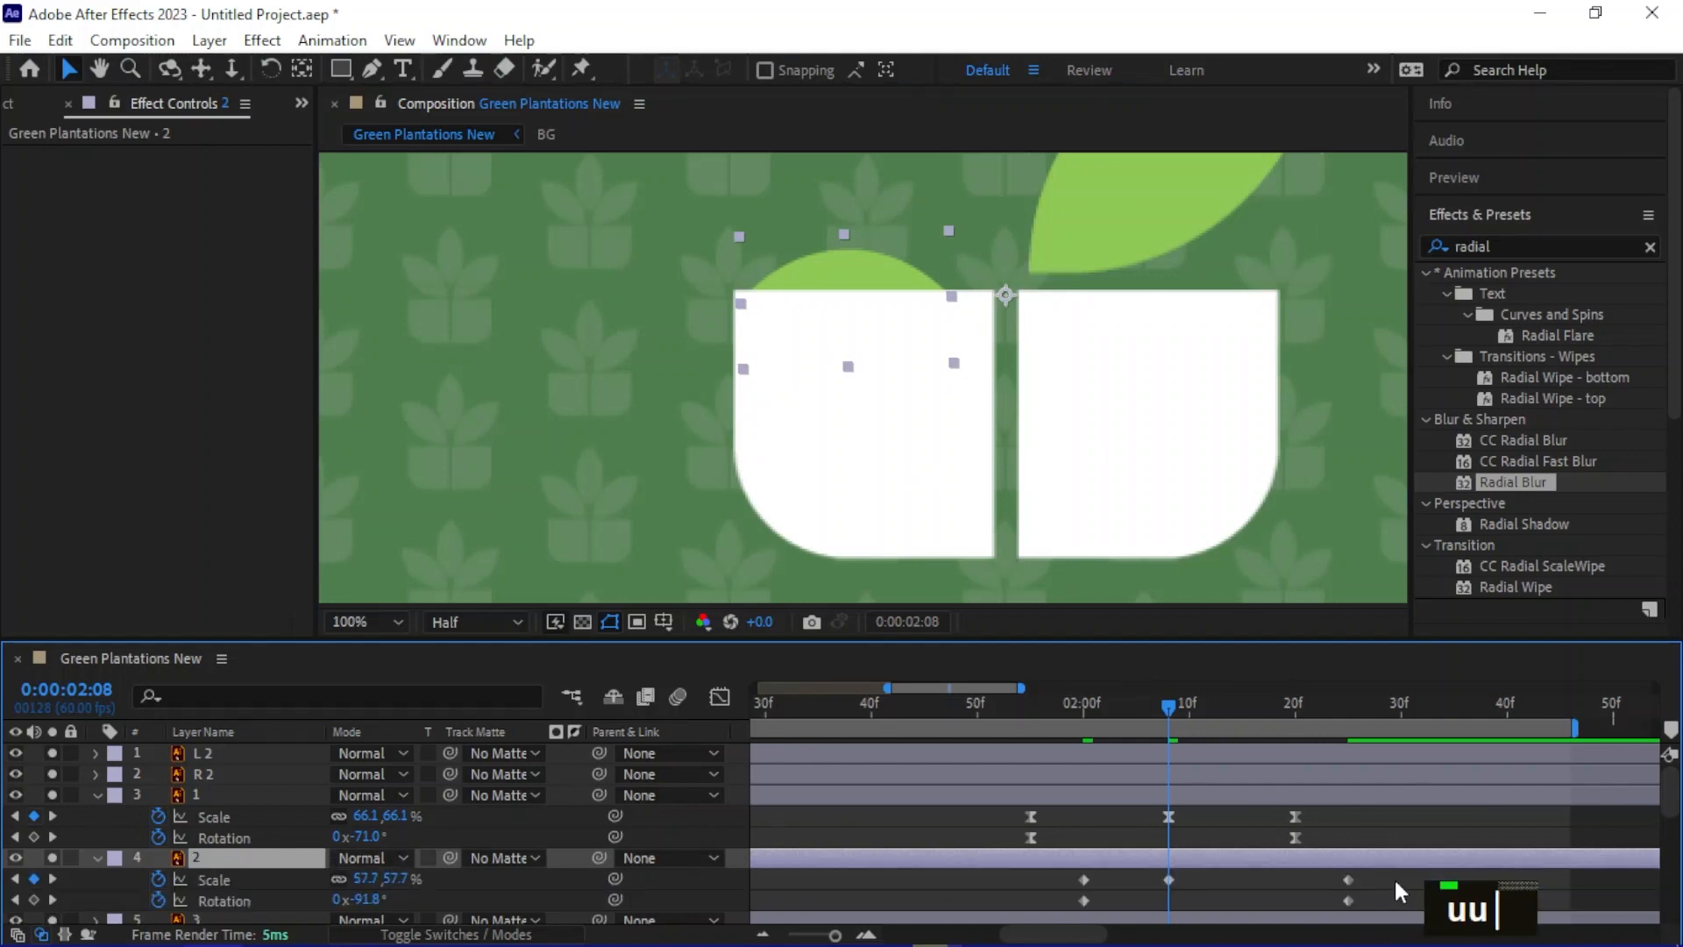
left_click_drag(1392, 875, 1042, 903)
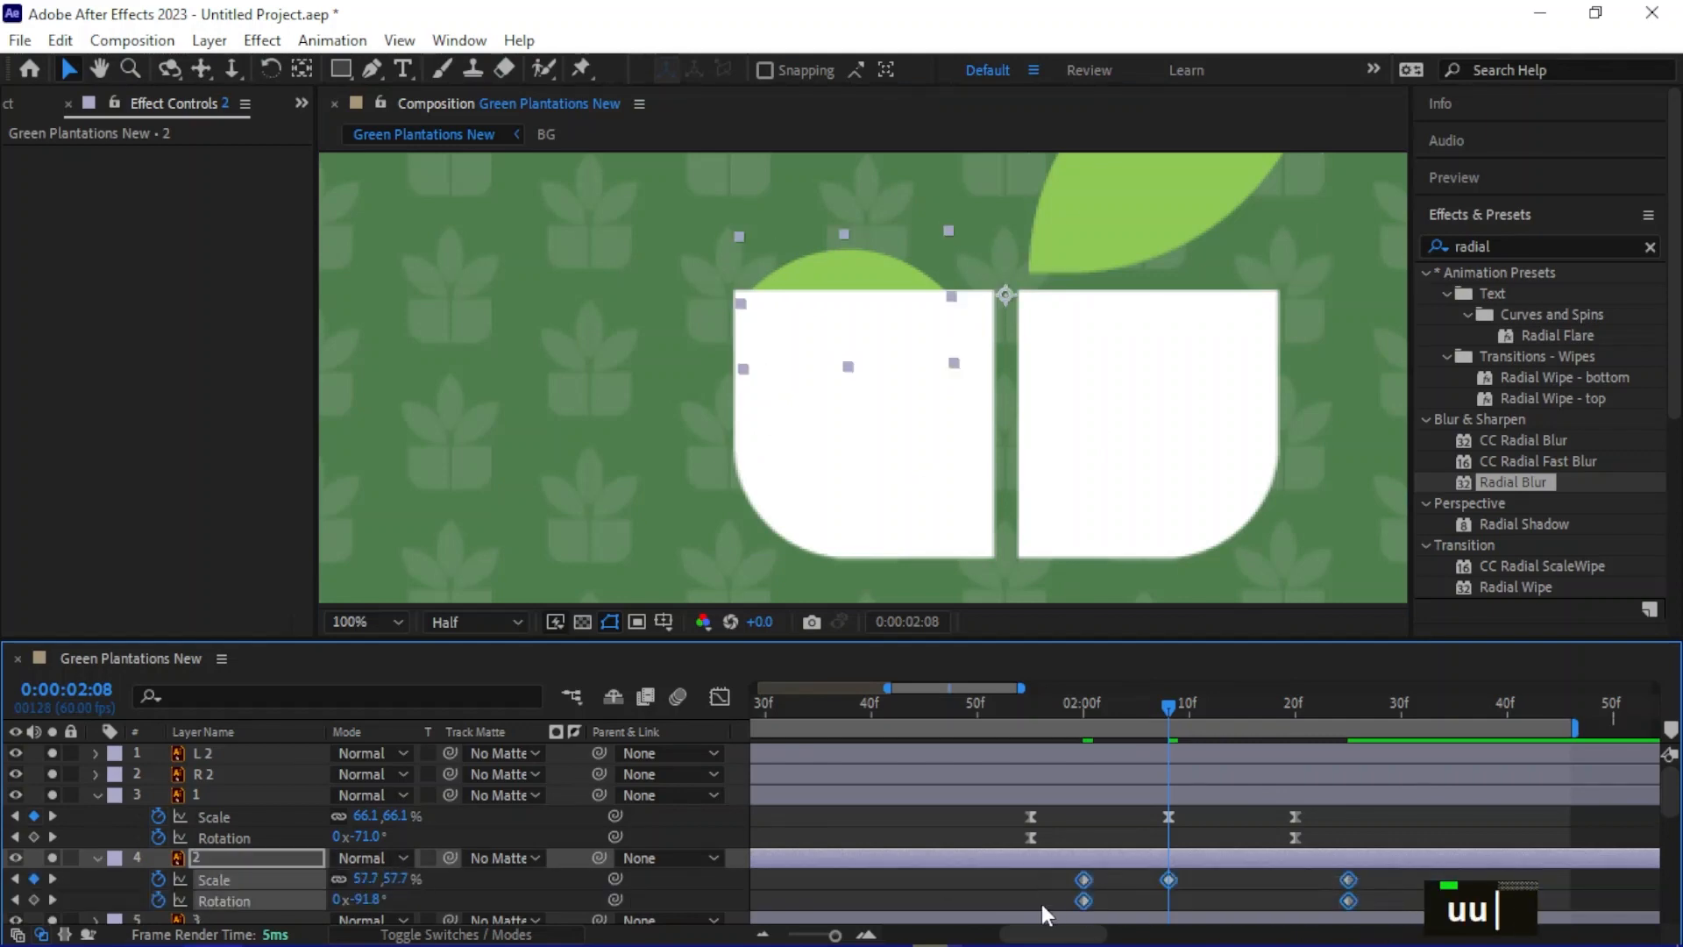
key("F9")
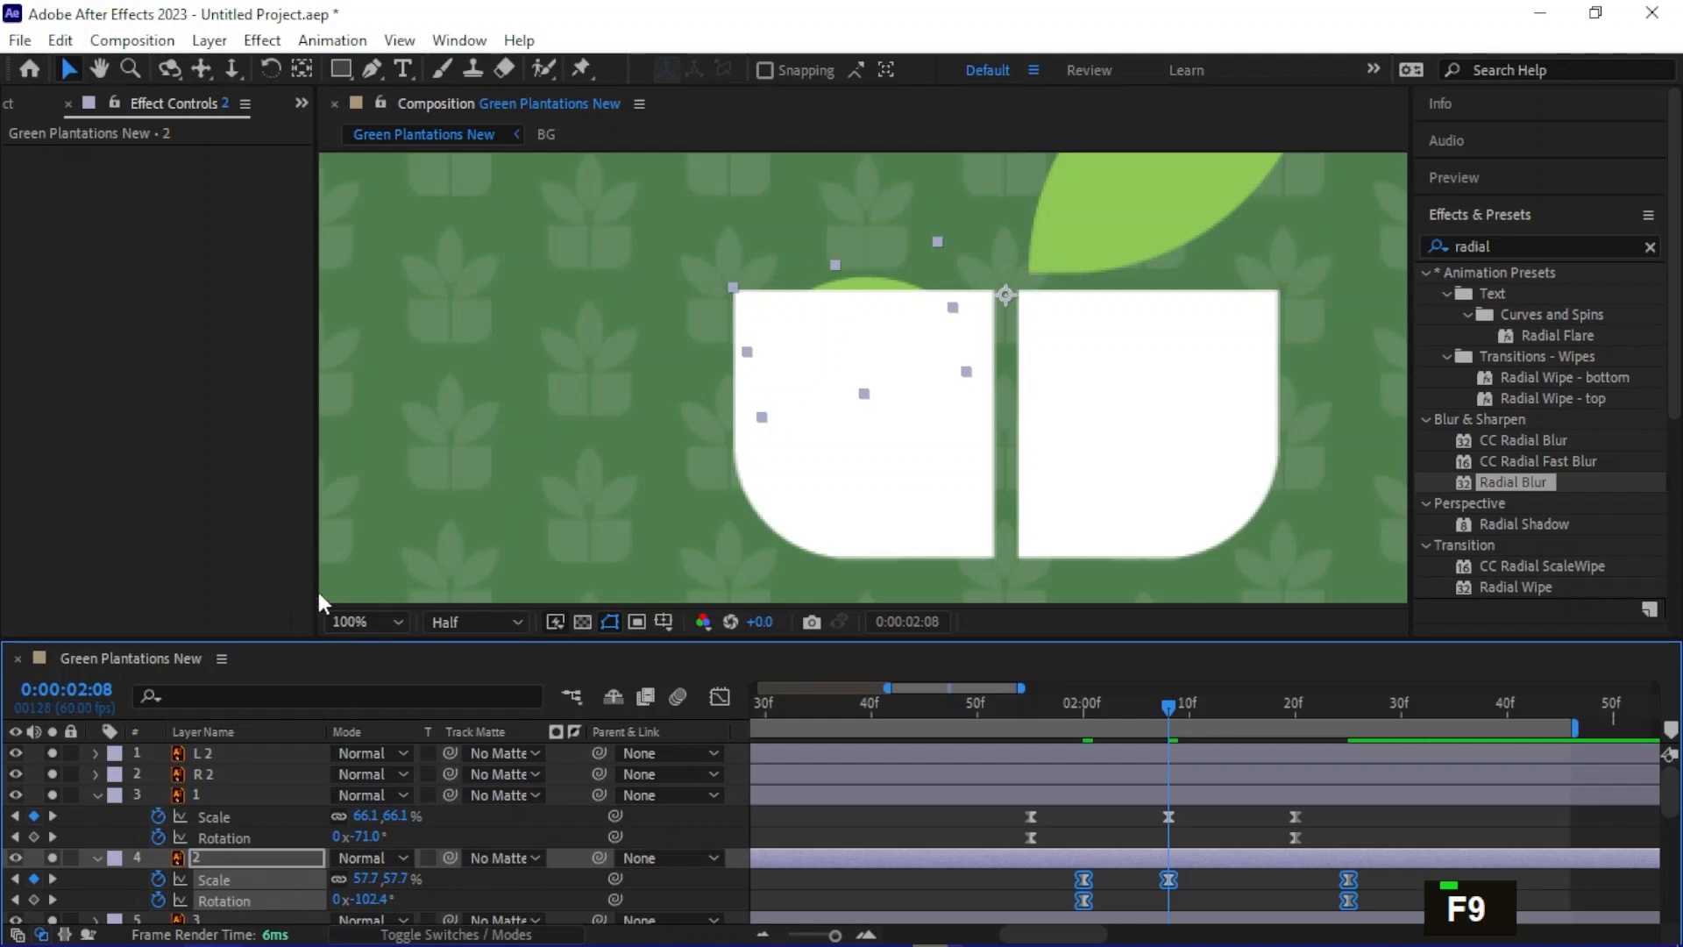
Lengthen the 2:08f Scale keyframe's outgoing influence in leaf layer 2's speed graph so the scaling speed peaks late
left_click(237, 880)
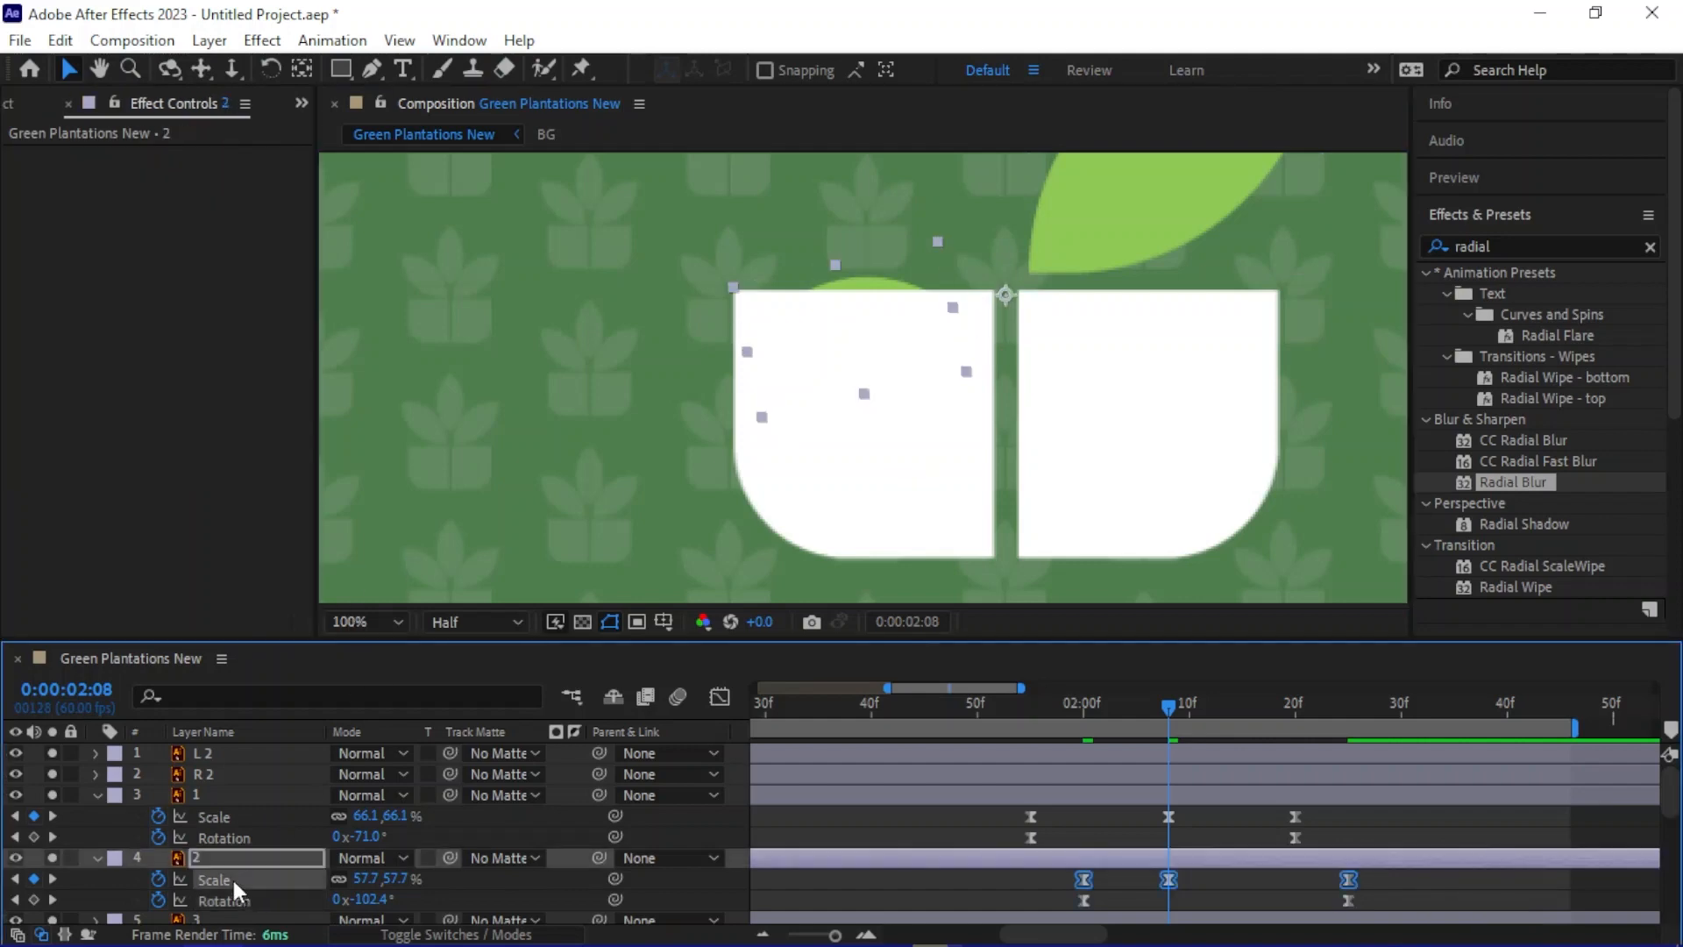
left_click(720, 697)
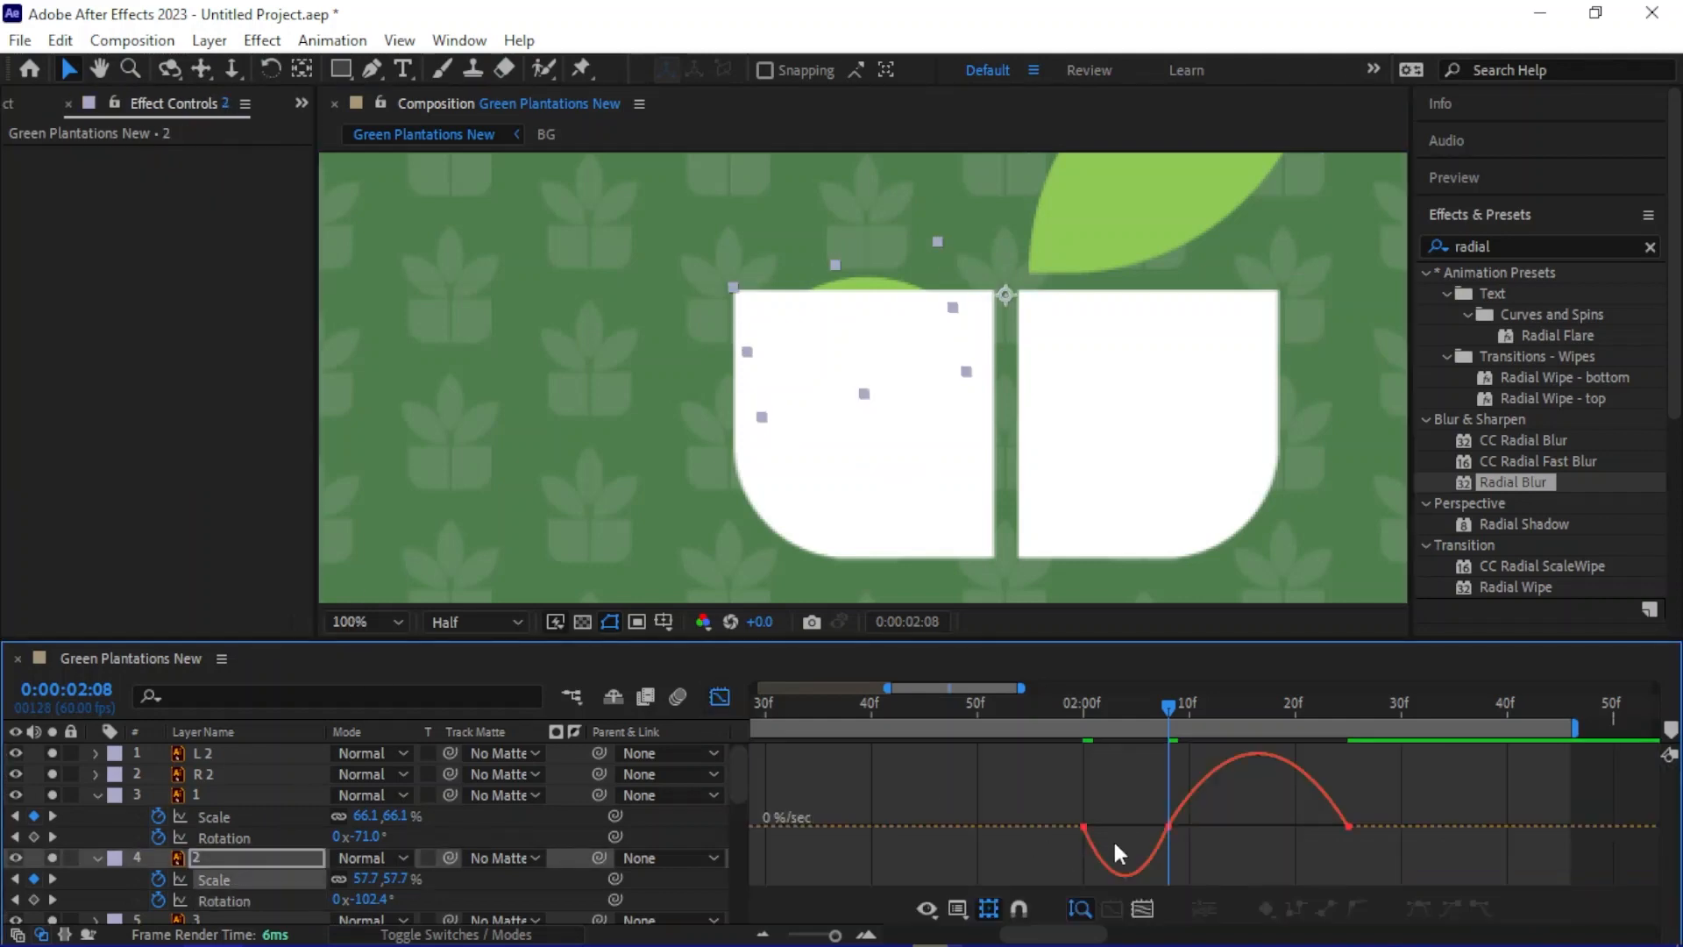
double_click(1171, 831)
left_click_drag(1201, 833, 1260, 855)
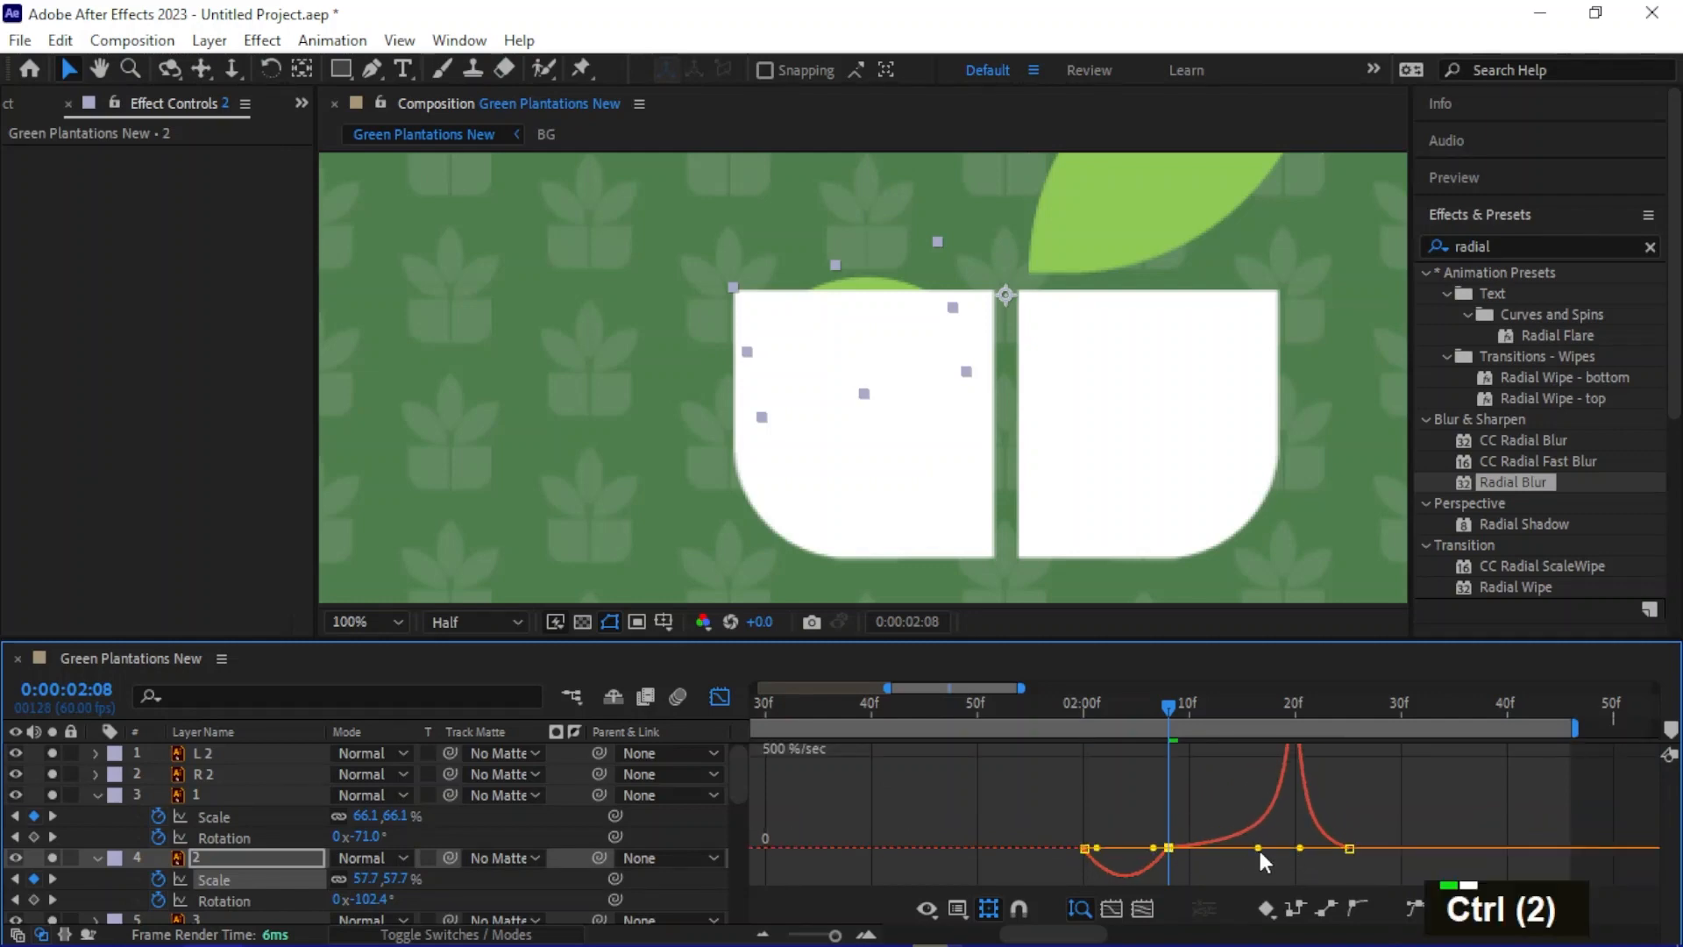
Lengthen the 2:00f Rotation keyframe's outgoing influence in leaf layer 2's speed graph so the rotation peaks late, then close the graph view
left_click(230, 901)
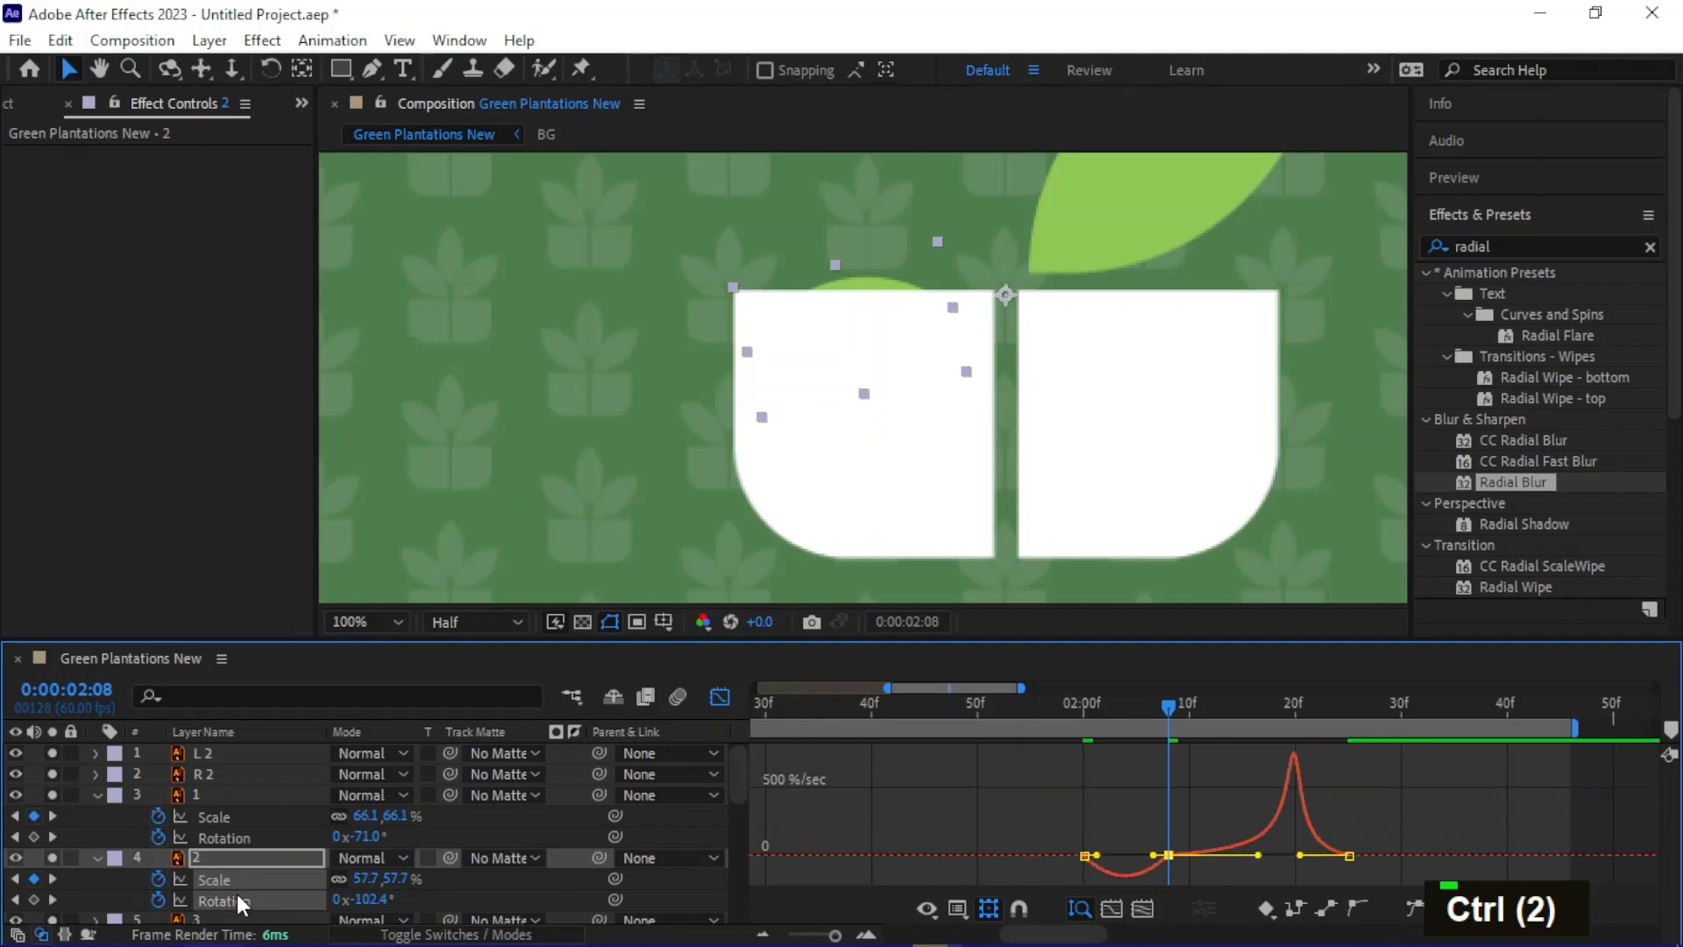
left_click(1085, 875)
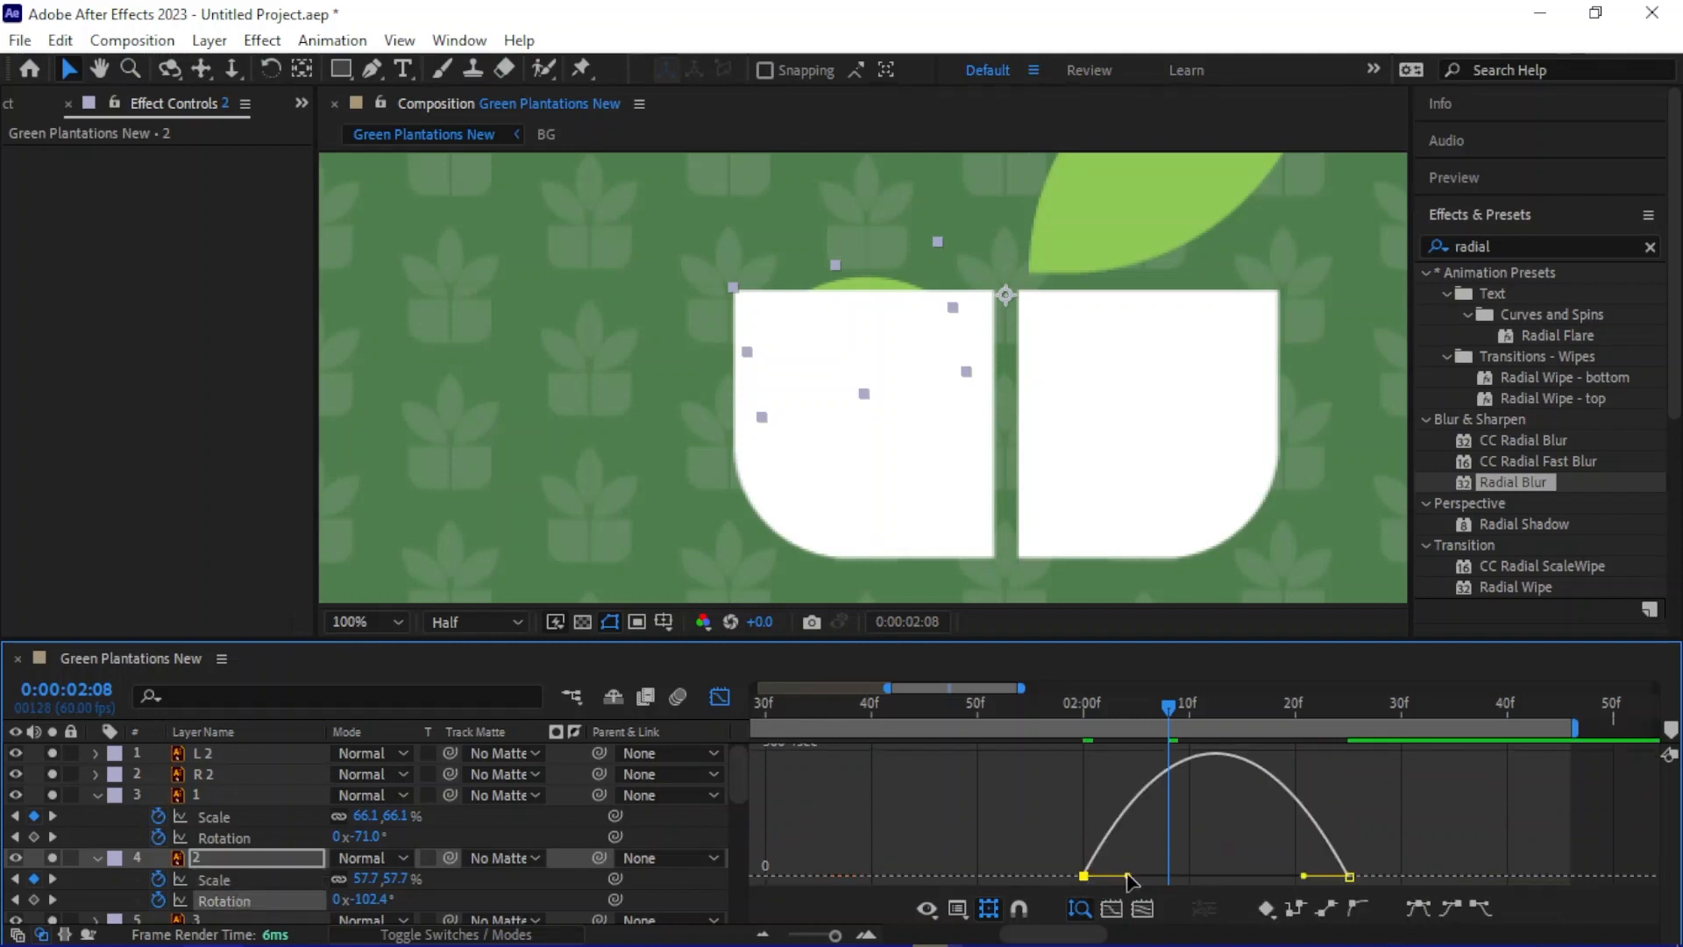
left_click_drag(1127, 875, 1274, 876)
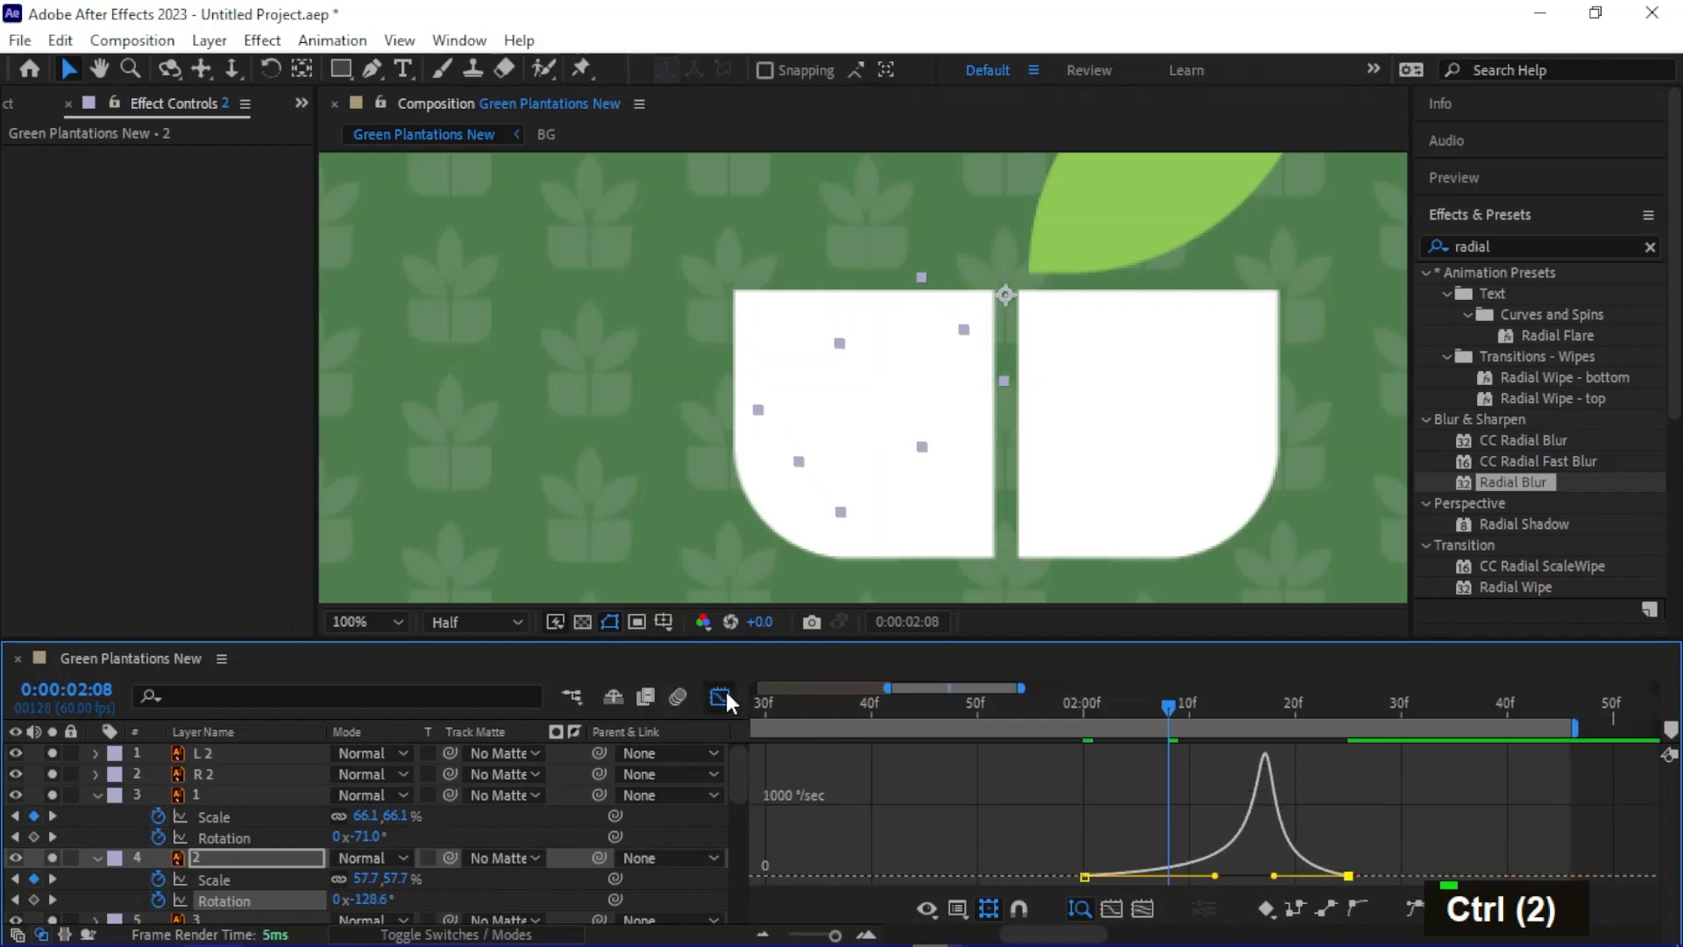
left_click(720, 696)
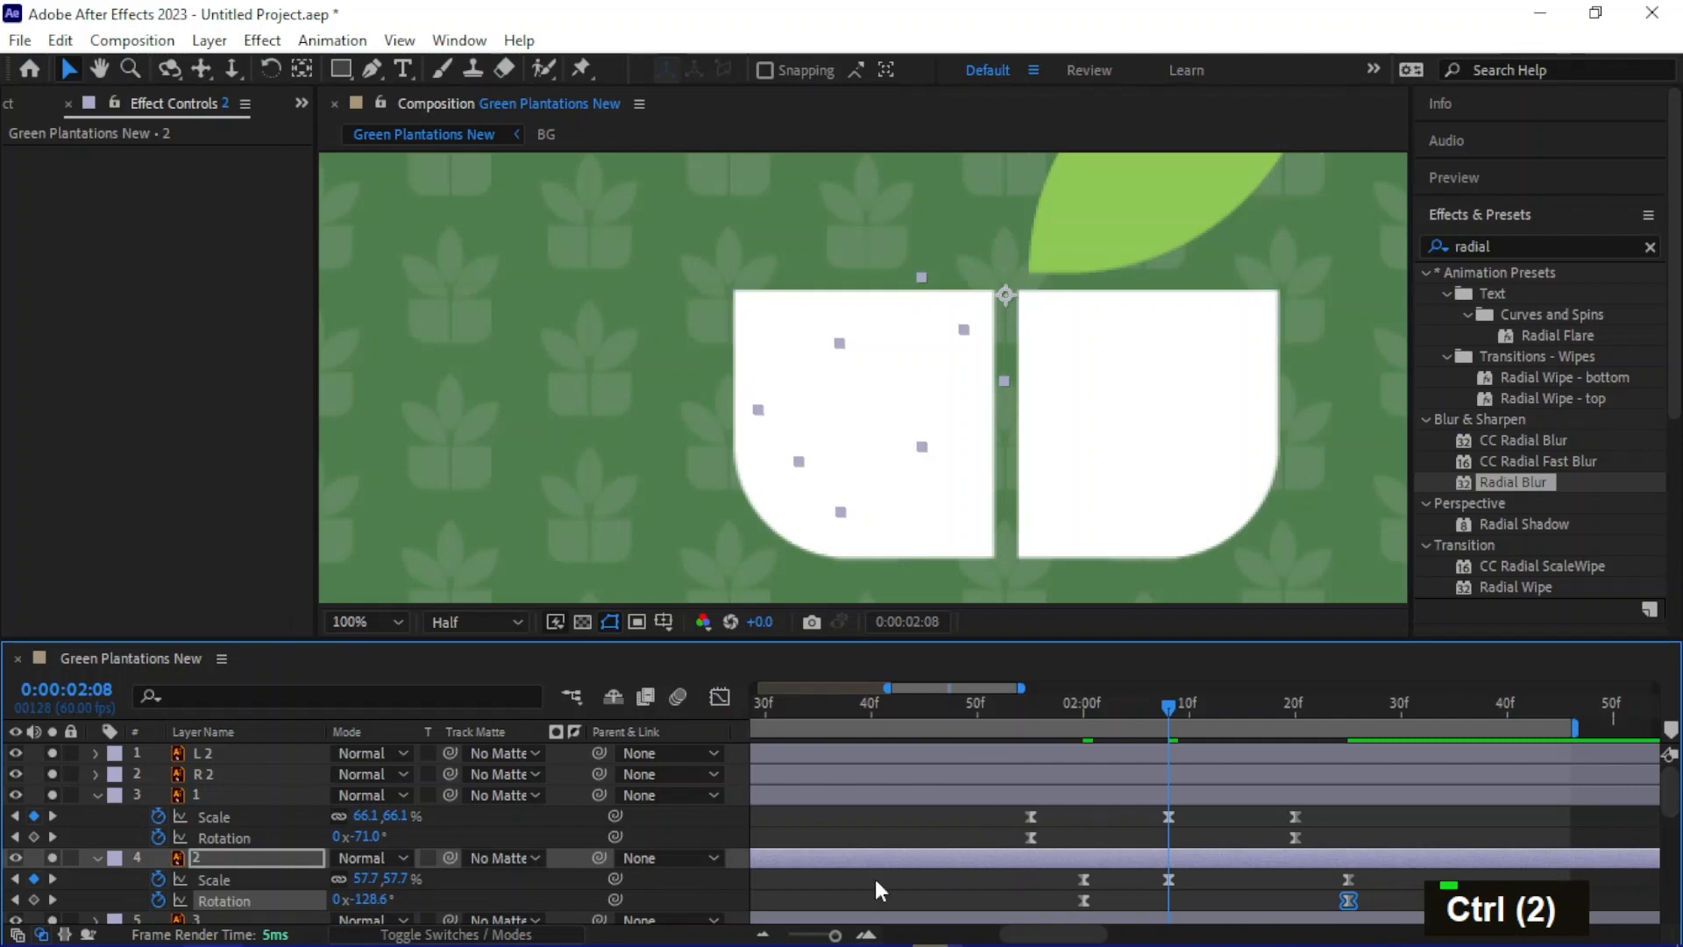
Move leaf layer 3's anchor point to the upper end of the gap between the two white base pieces
scroll(398, 819, "down", 2)
left_click(208, 875)
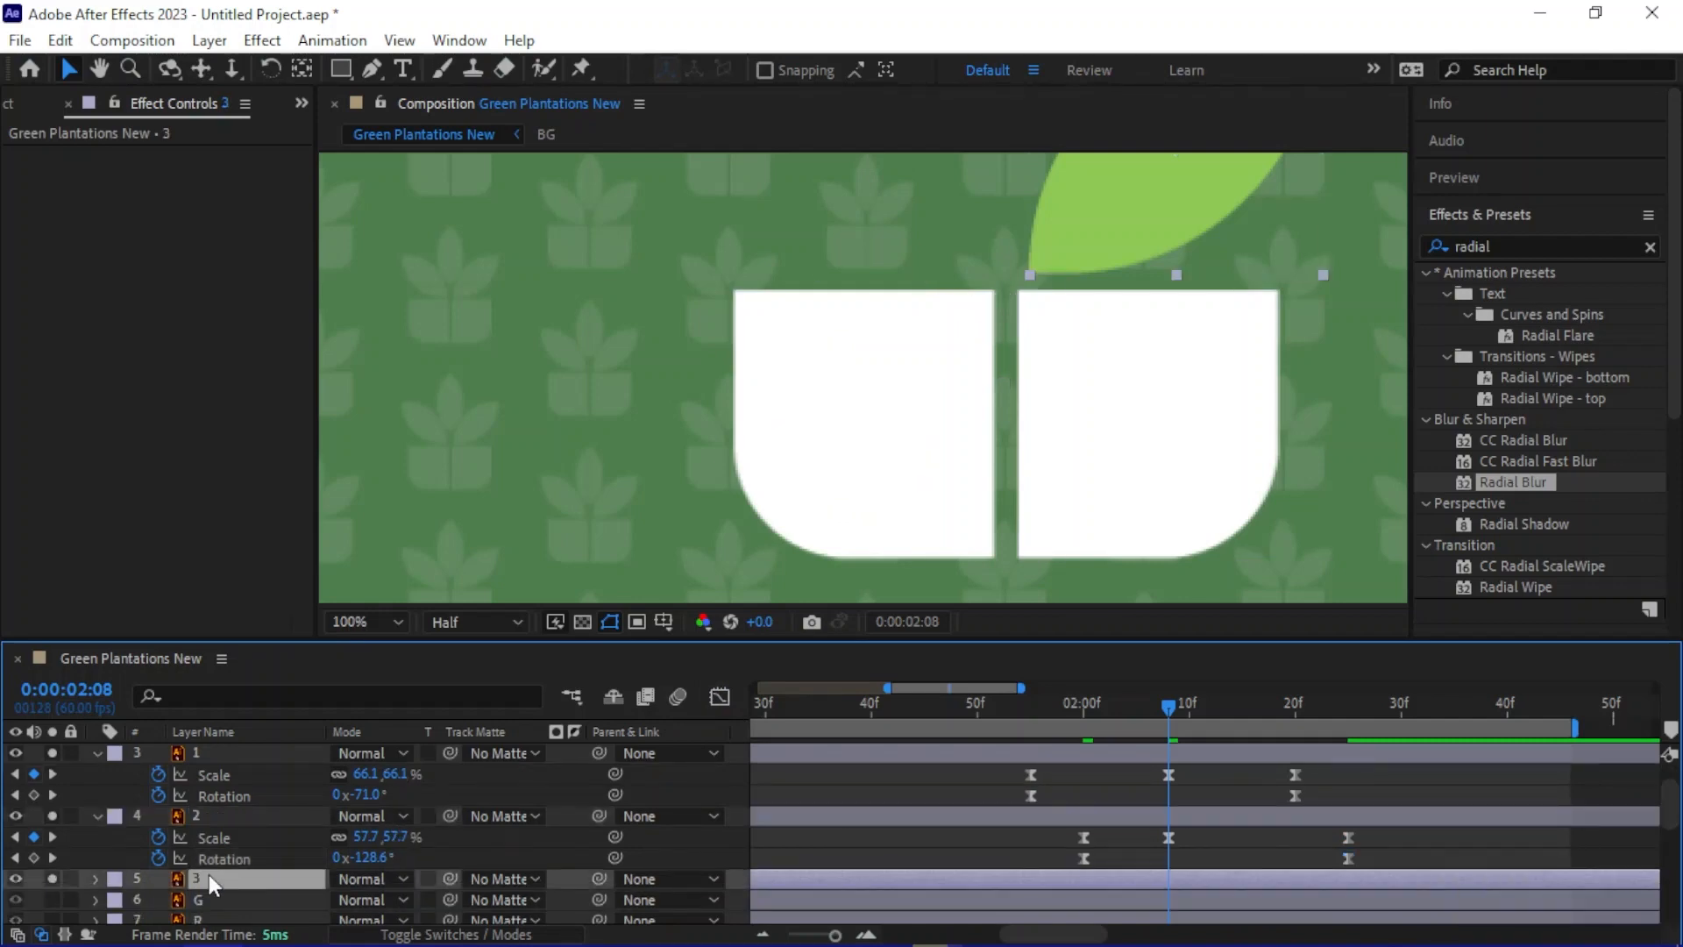
scroll(988, 403, "down", 2)
middle_click(988, 403)
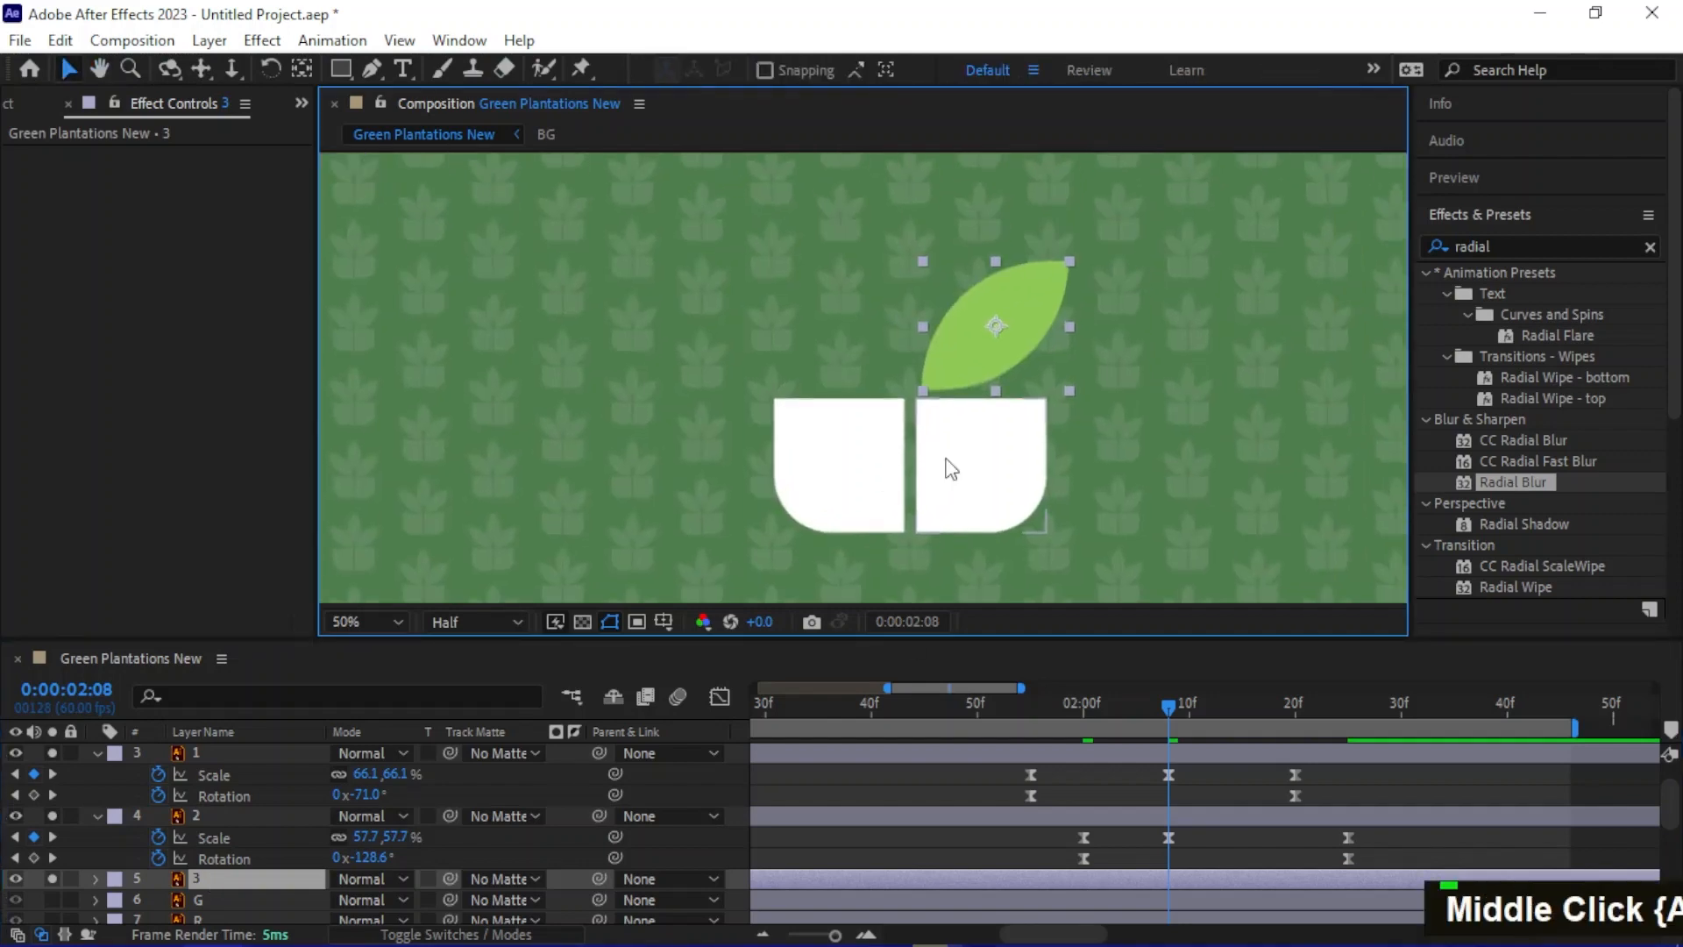
key("y")
scroll(945, 405, "up", 2)
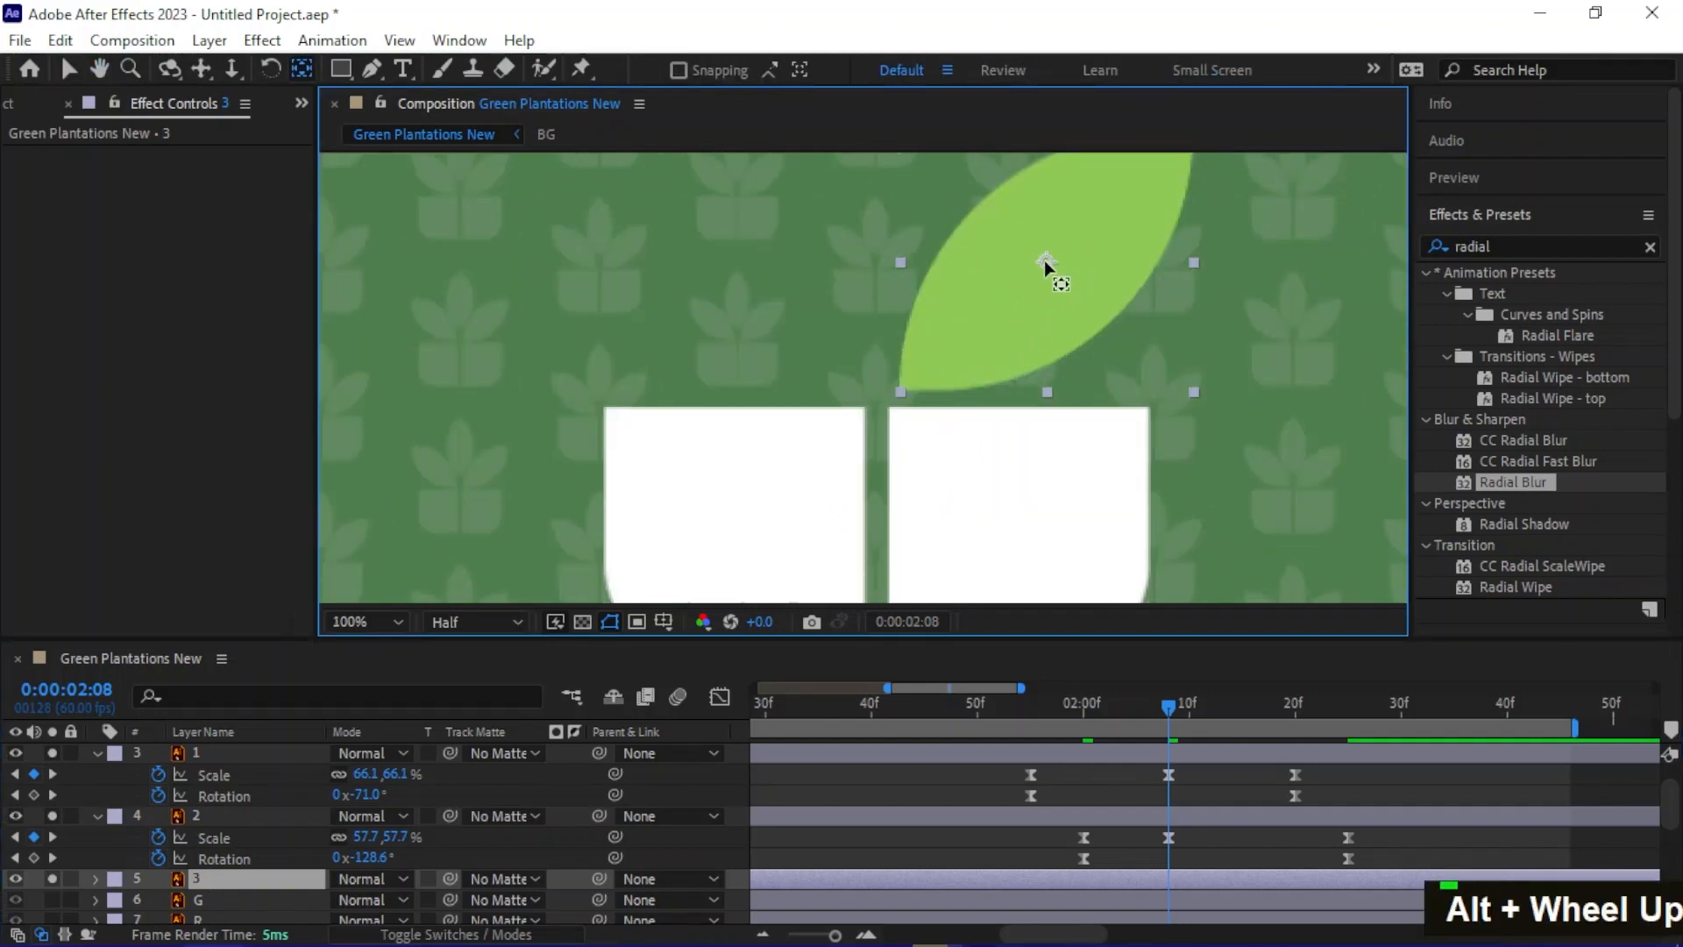
left_click_drag(1044, 260, 880, 410)
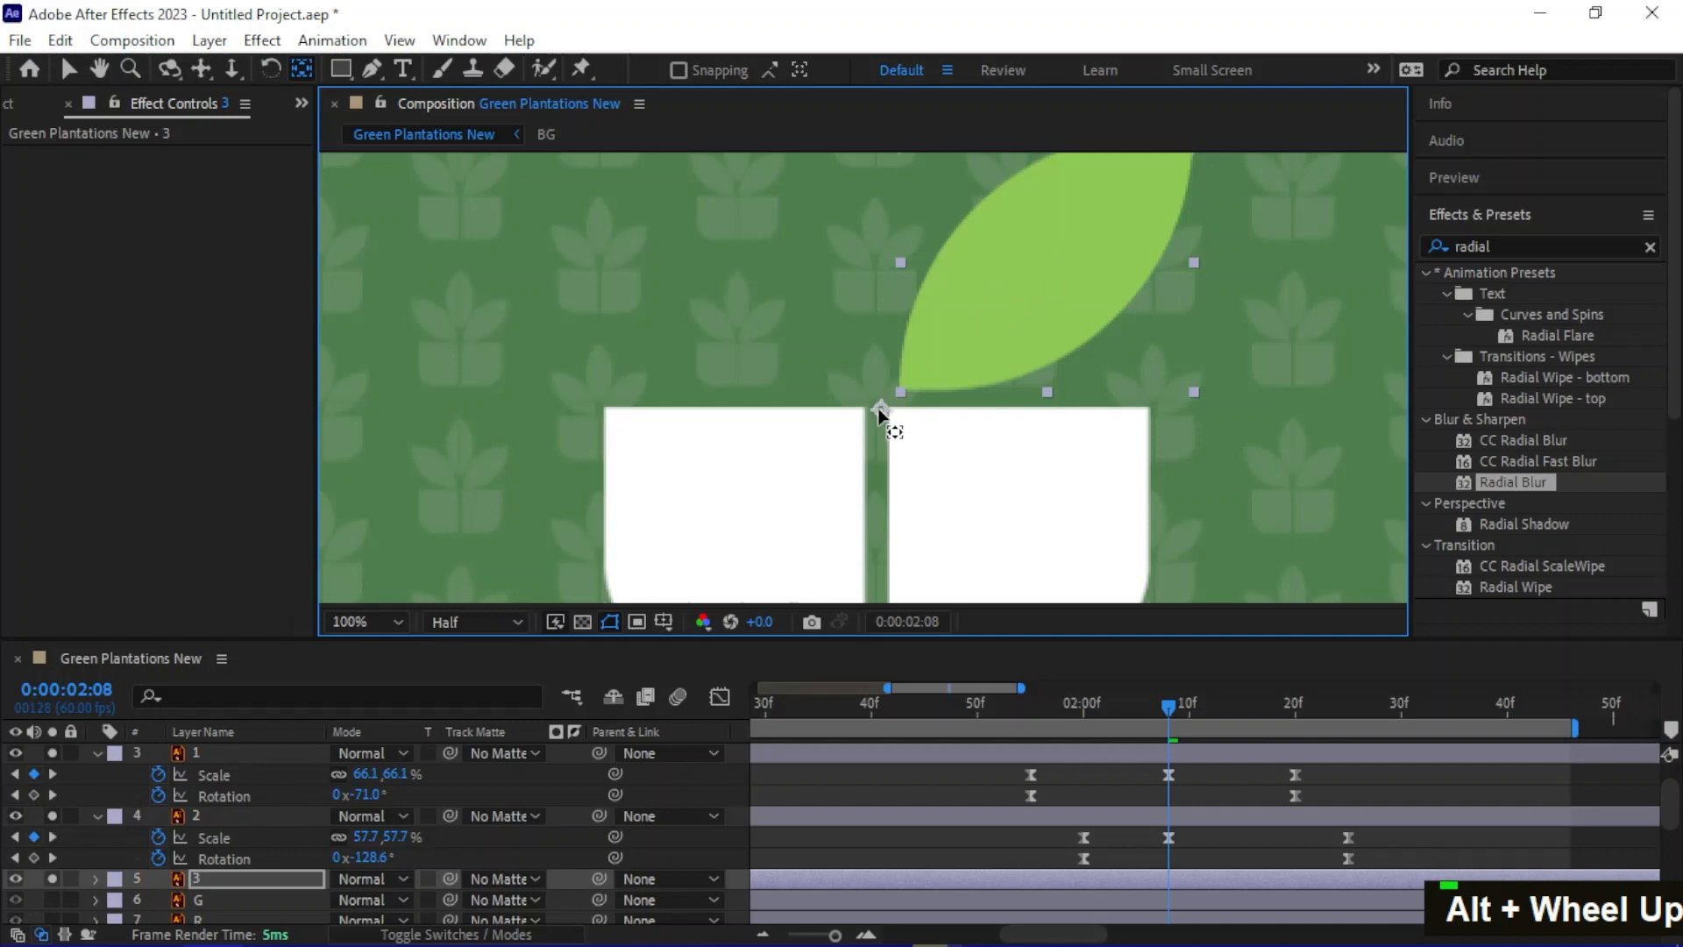
scroll(917, 477, "down", 2)
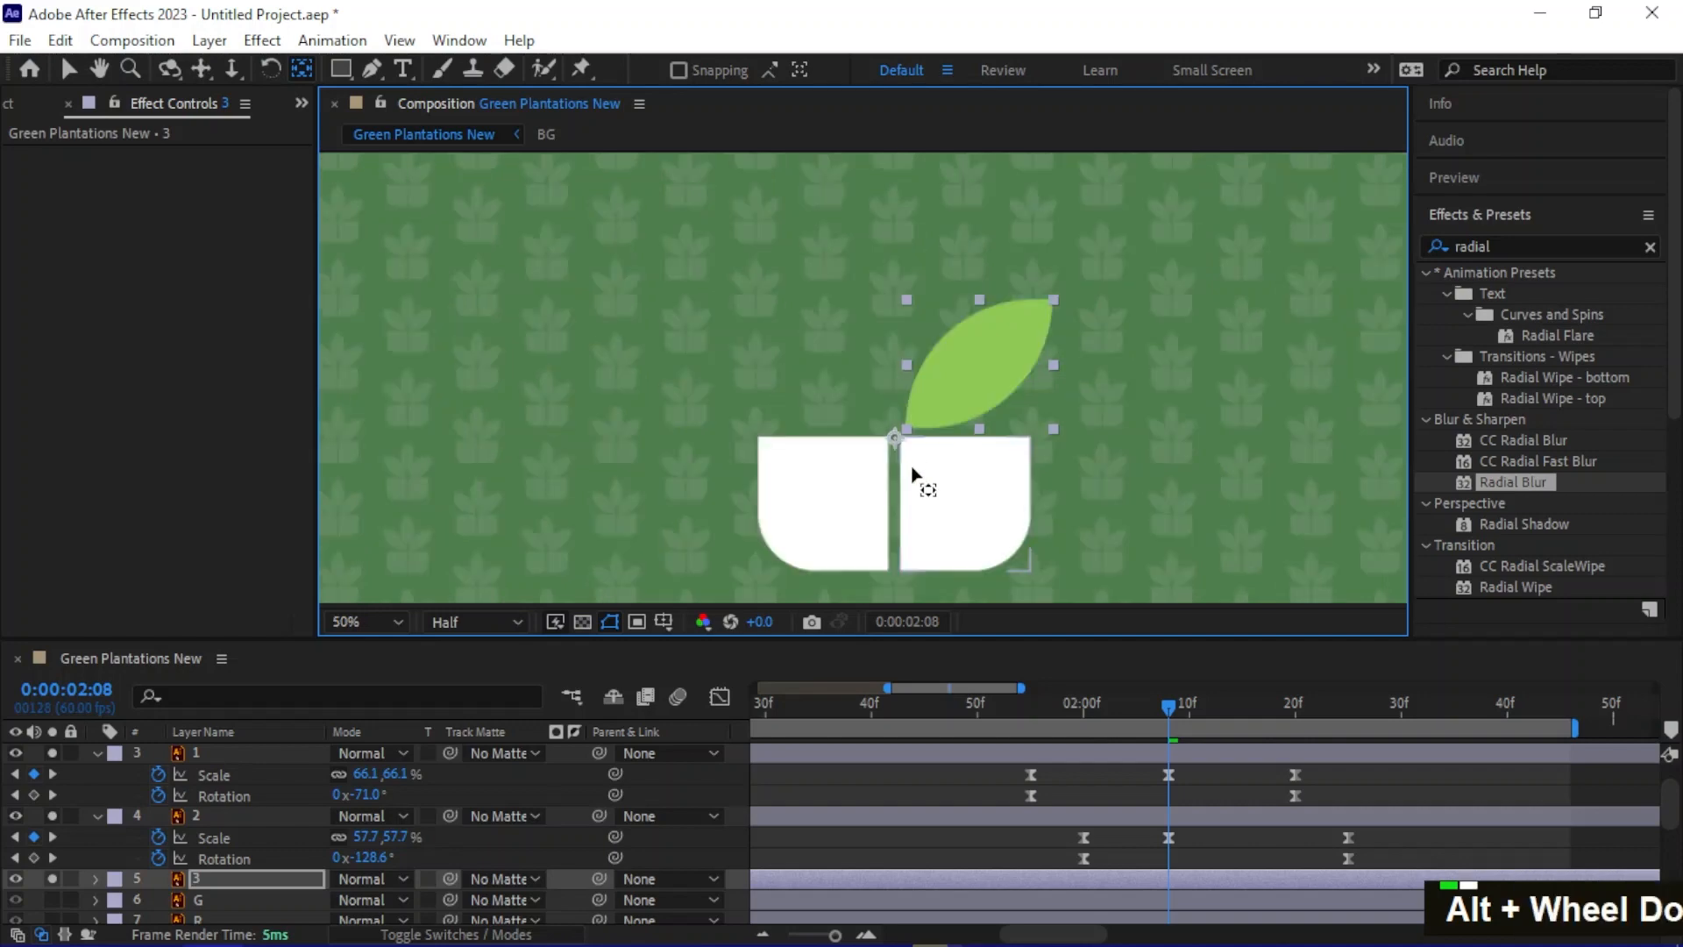
middle_click(917, 477)
Keyframe leaf layer 3's Rotation at 0° and place that keyframe at 2:30f
left_click(245, 875)
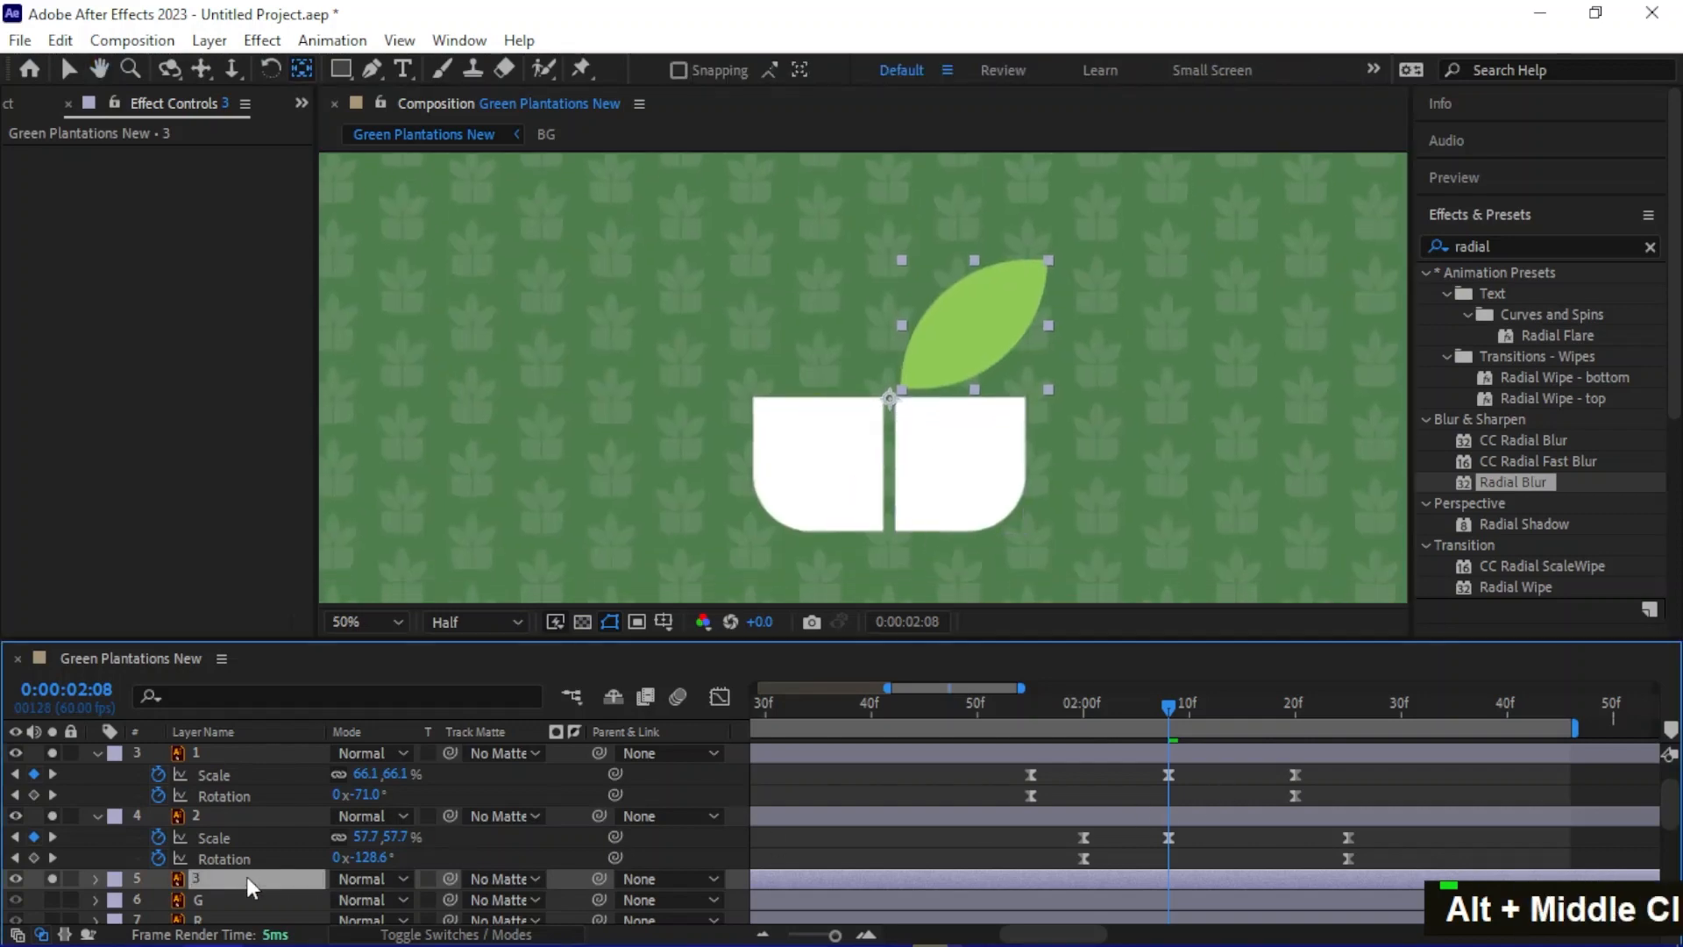
key("r")
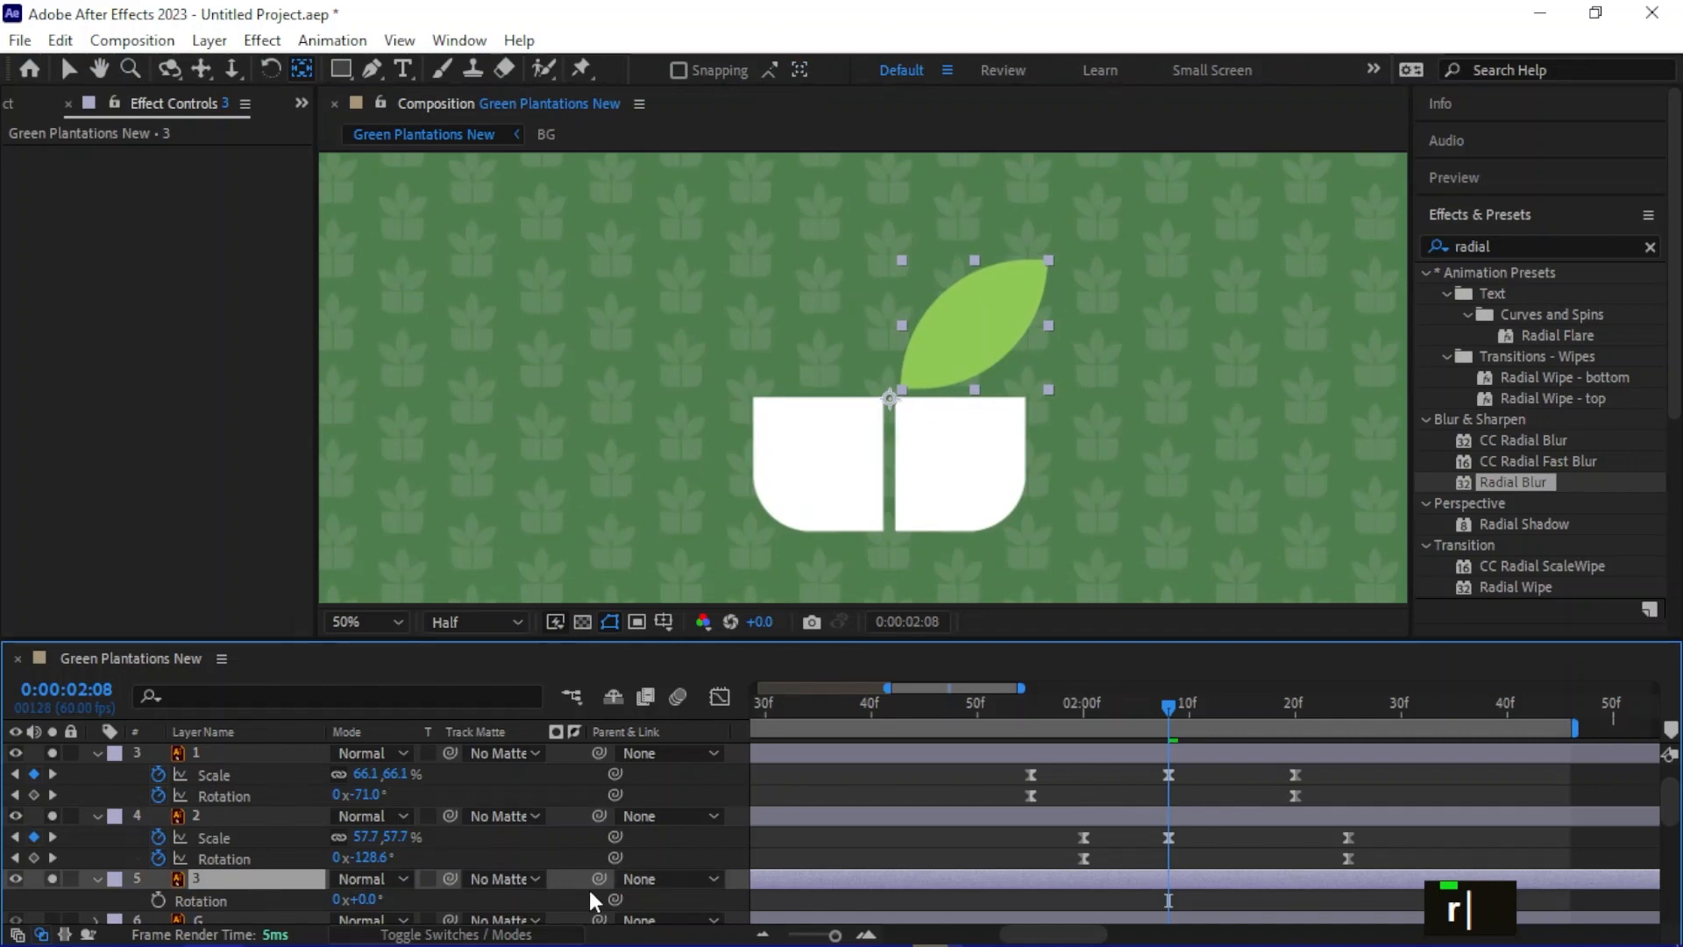
left_click(159, 901)
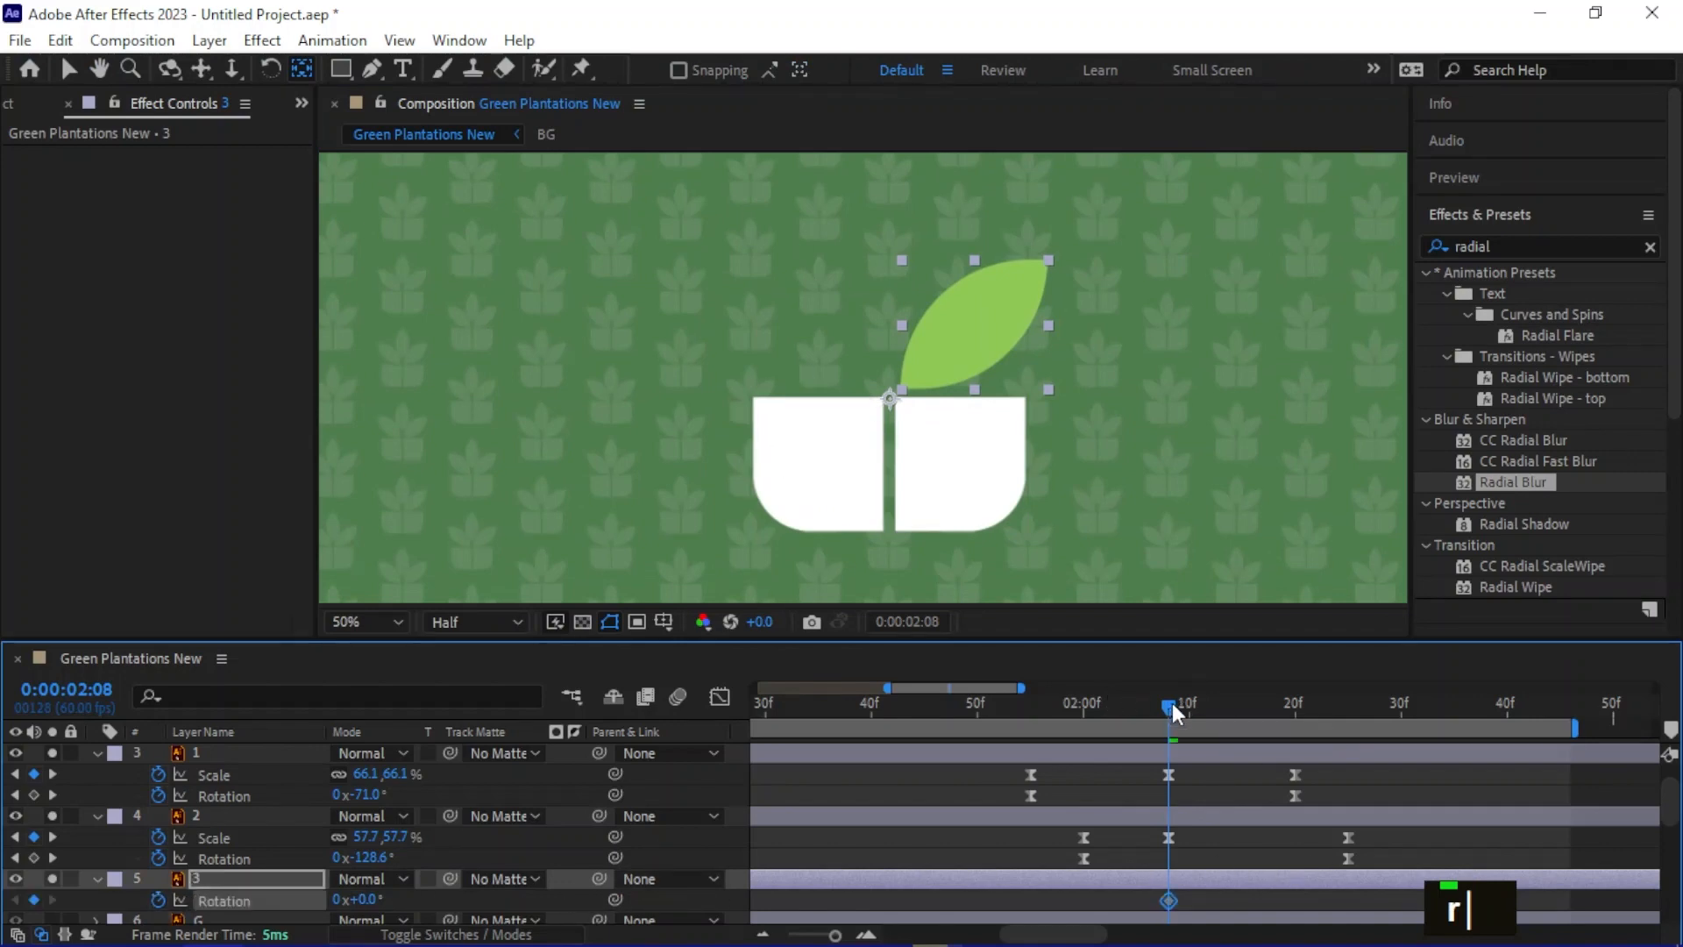
left_click_drag(1170, 704, 1401, 729)
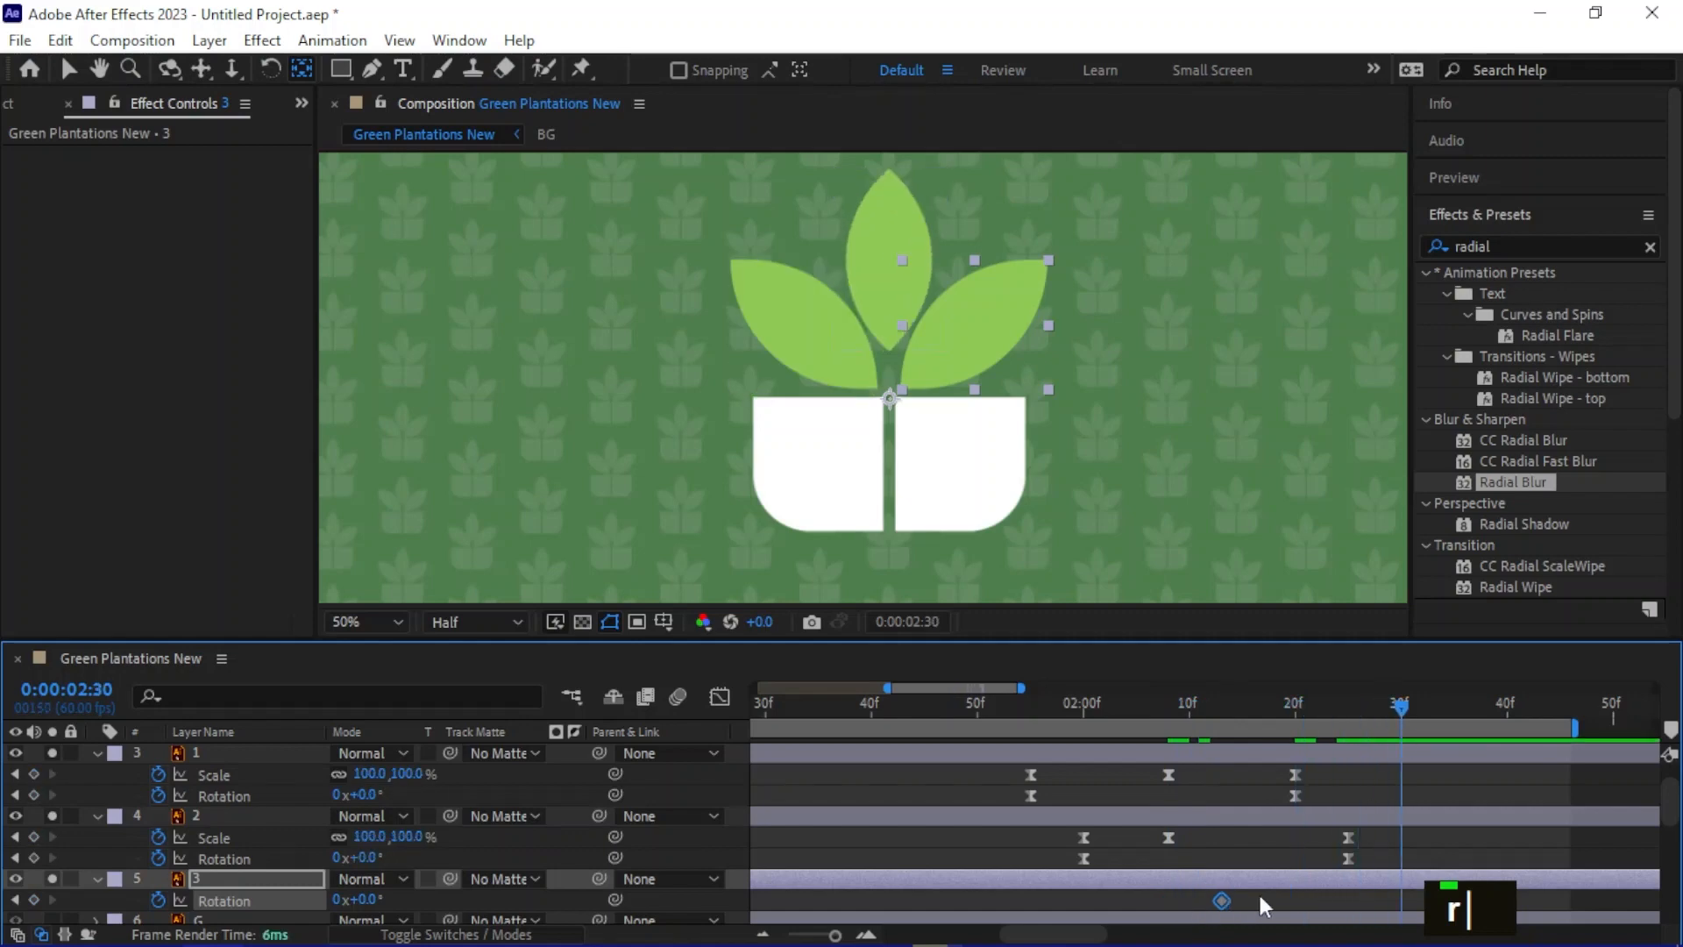
left_click_drag(1221, 901, 1399, 906)
Add a Rotation keyframe of -180° at 2:05f on leaf layer 3
left_click(1136, 707)
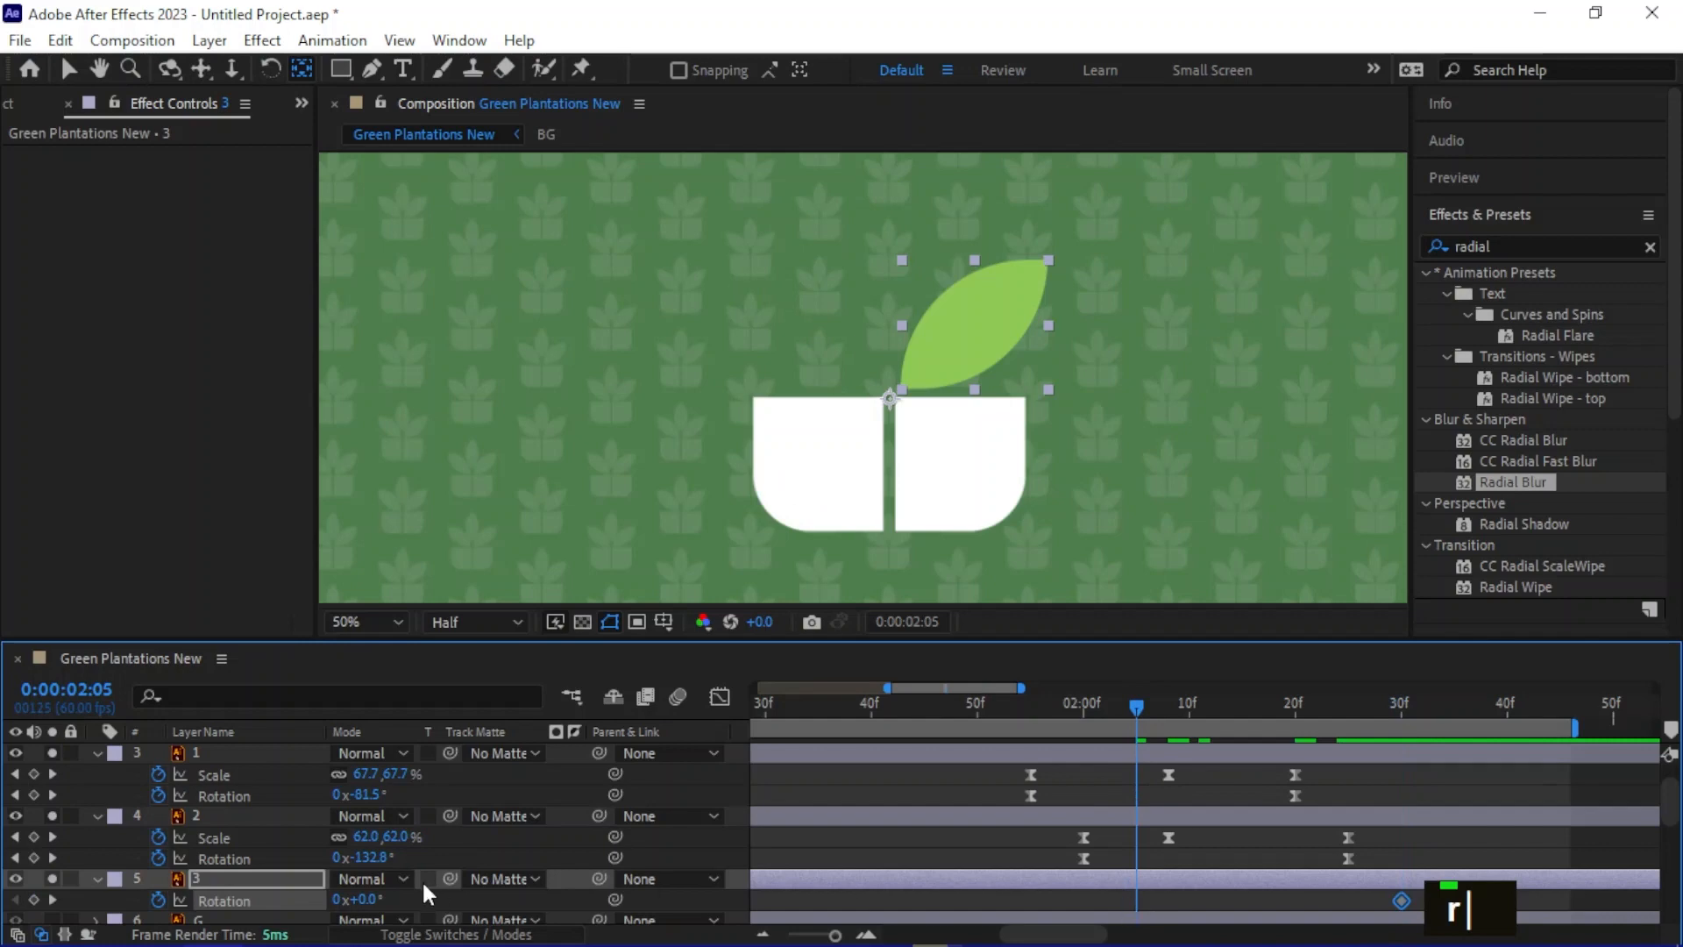
left_click(366, 901)
type("-")
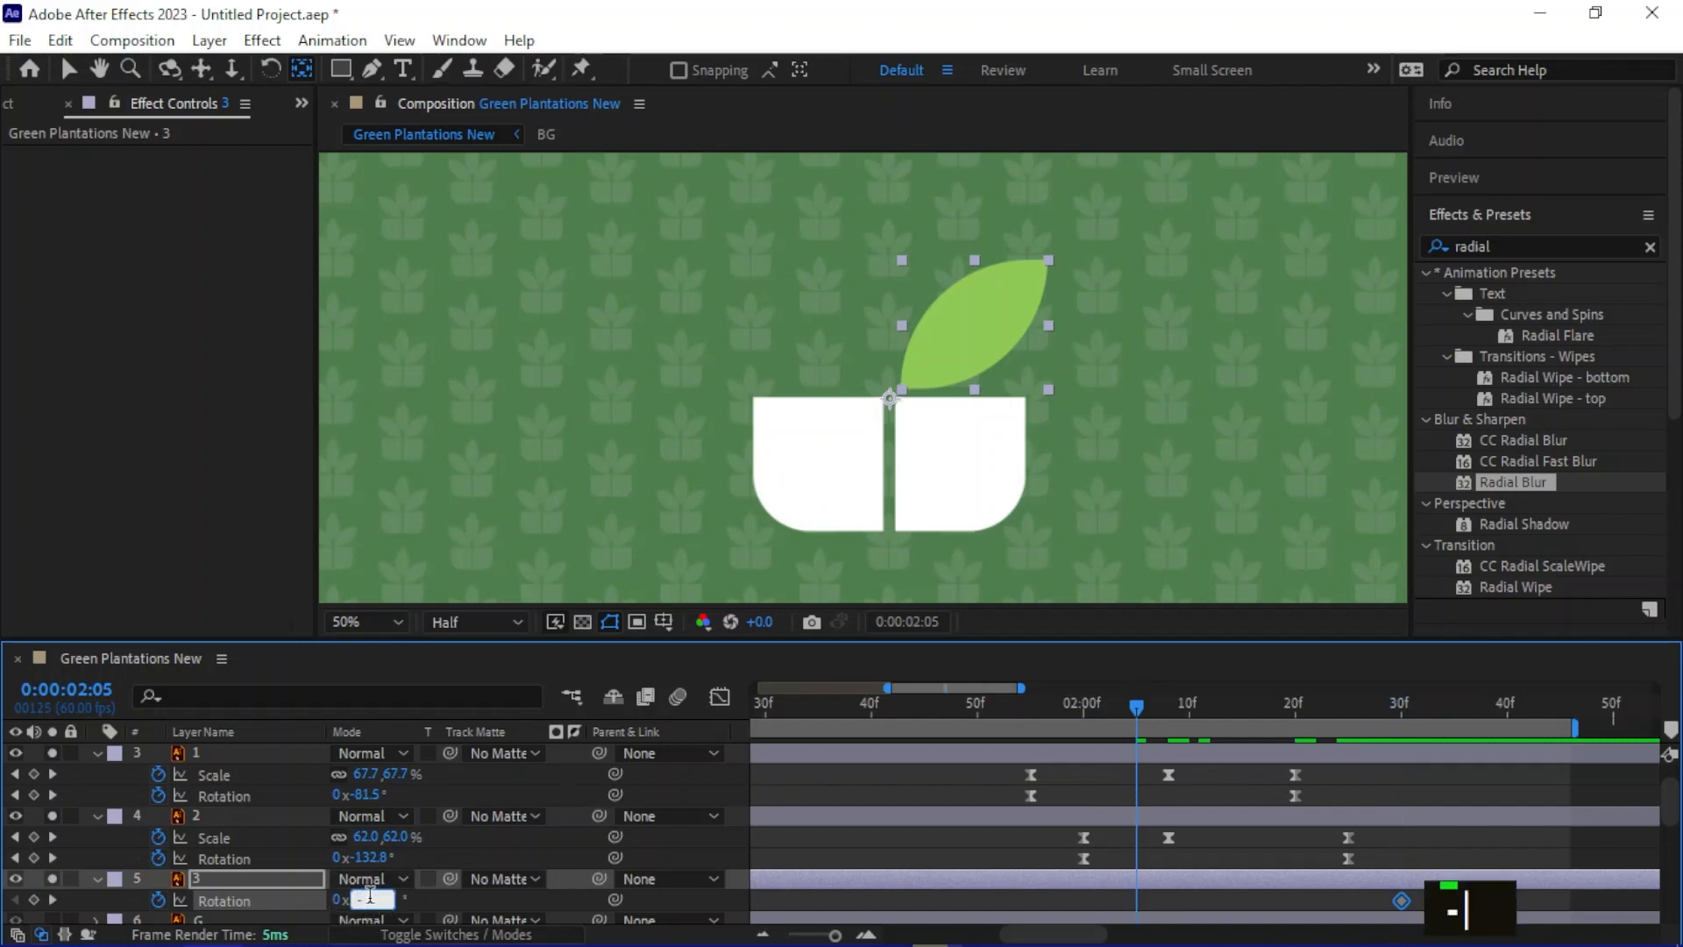
type("180")
key("Return")
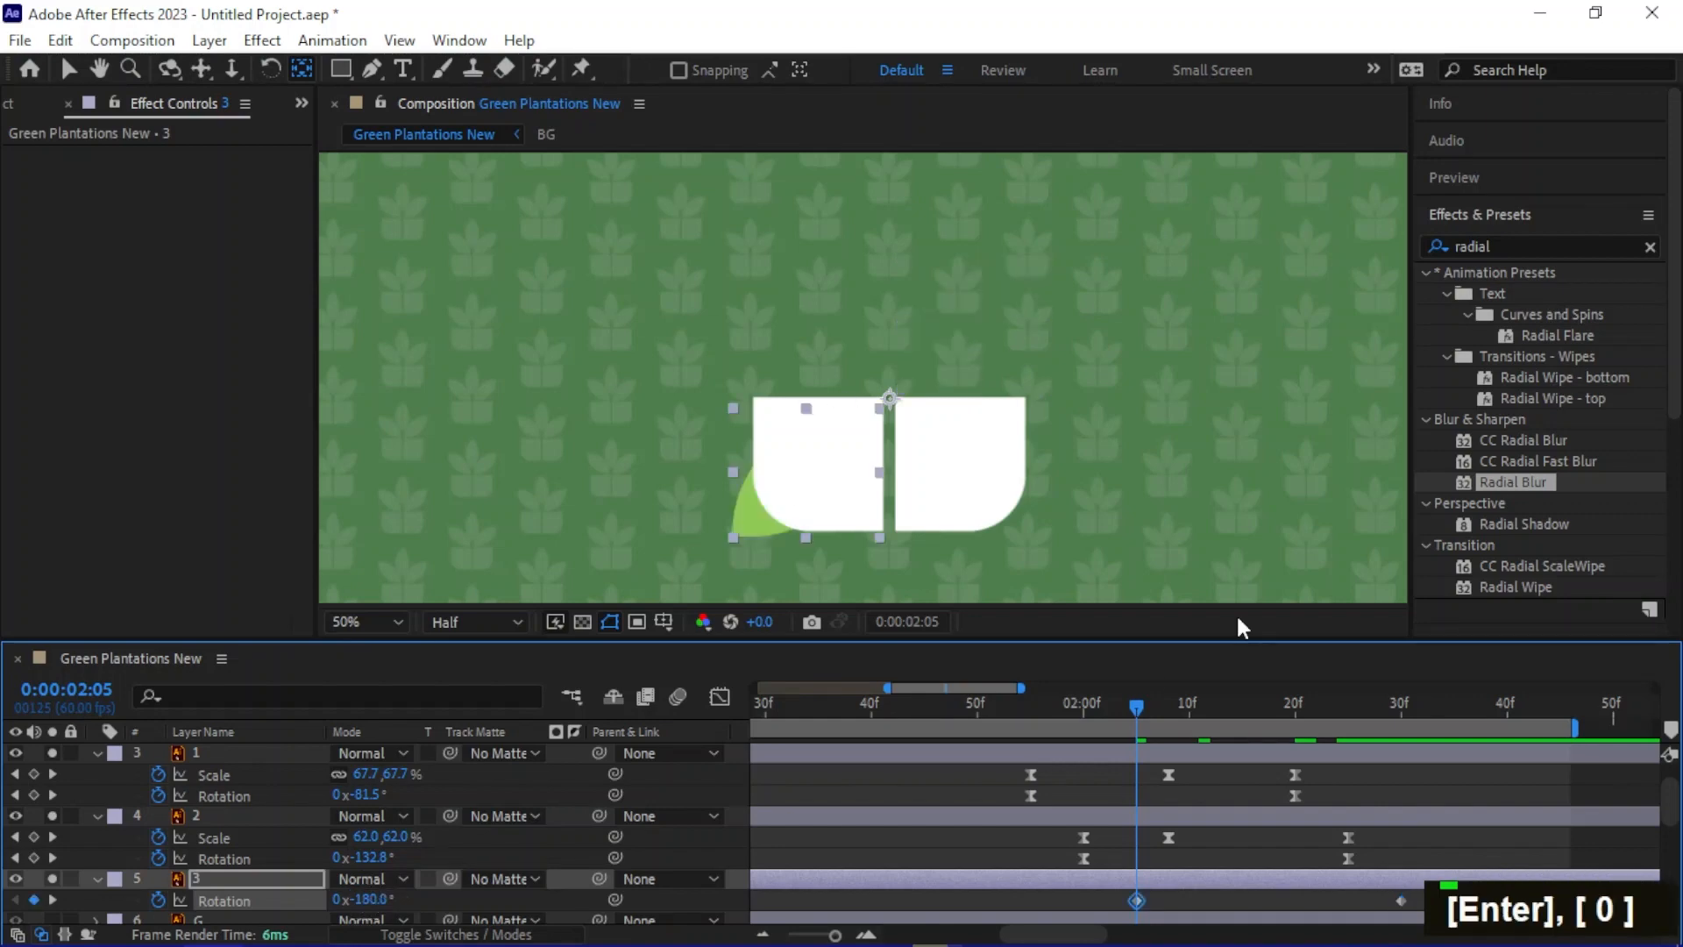
Keyframe leaf layer 3's Scale at 100% and place that keyframe at 2:30f
key("s")
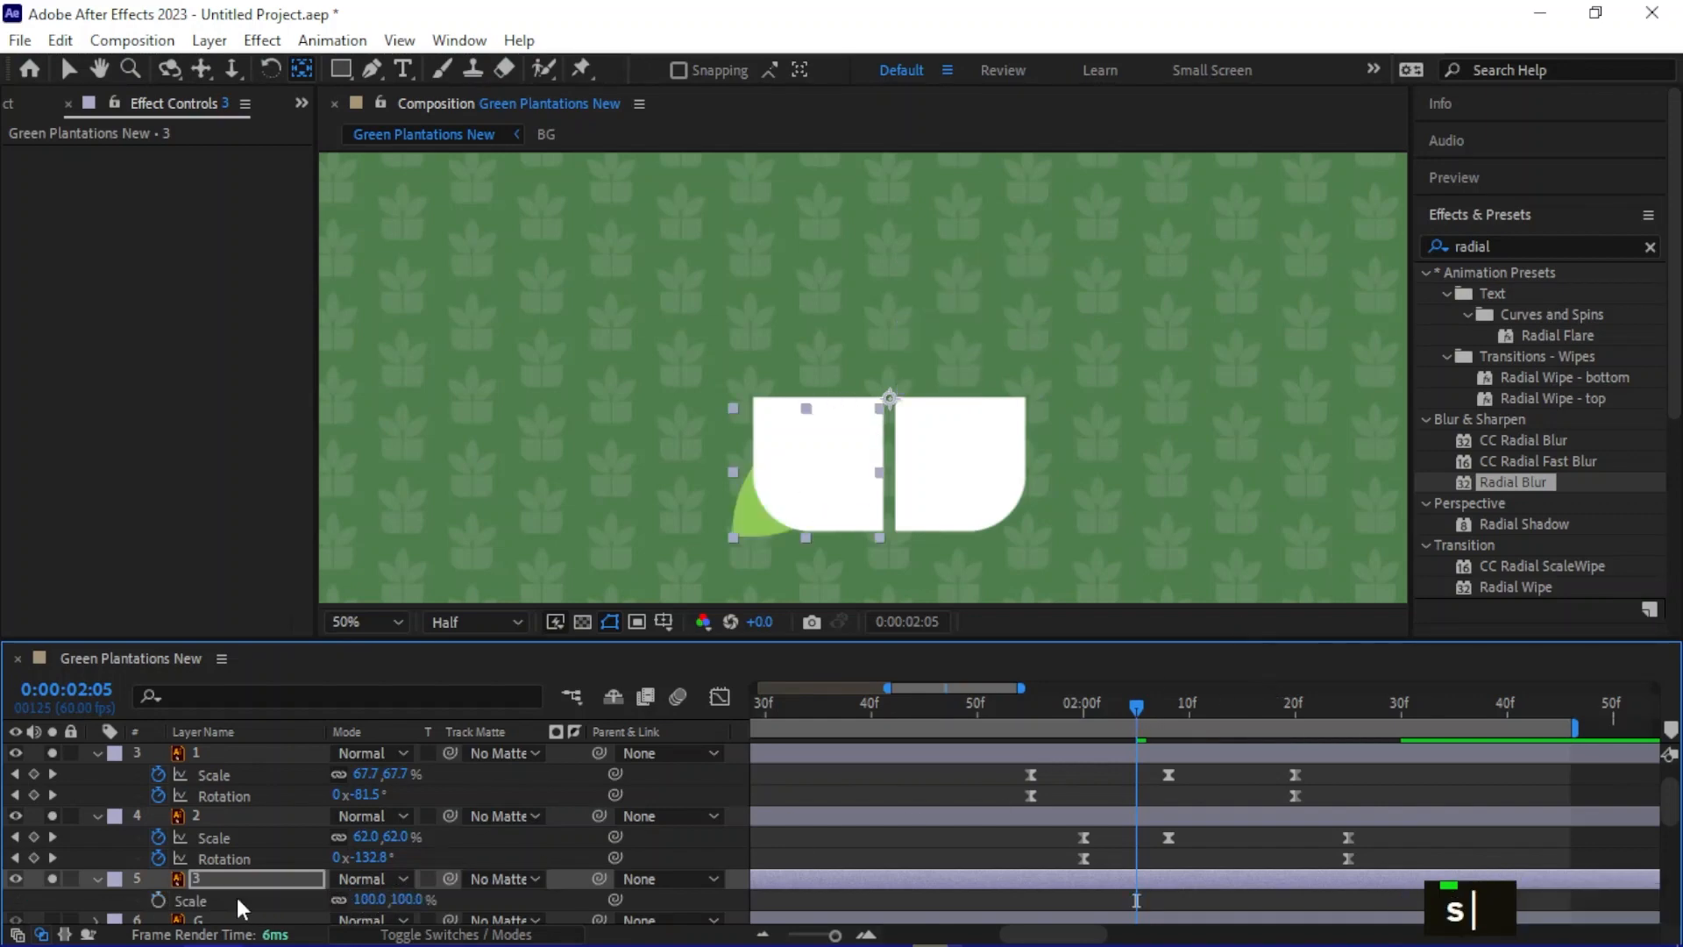
left_click(158, 901)
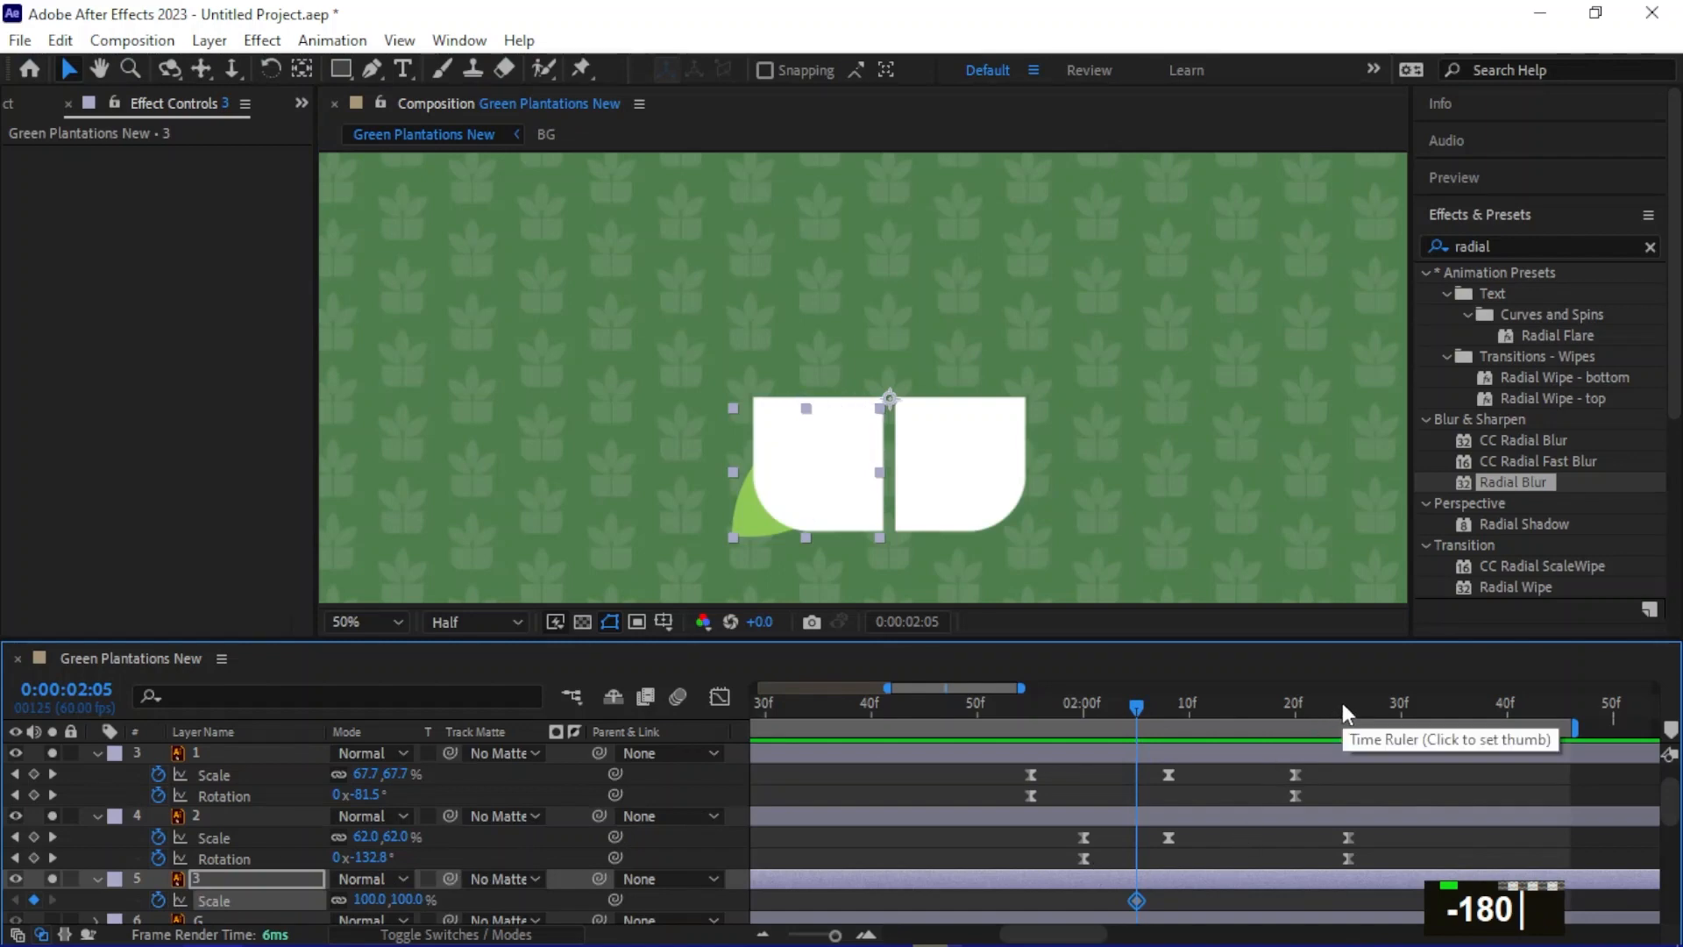
left_click(1402, 714)
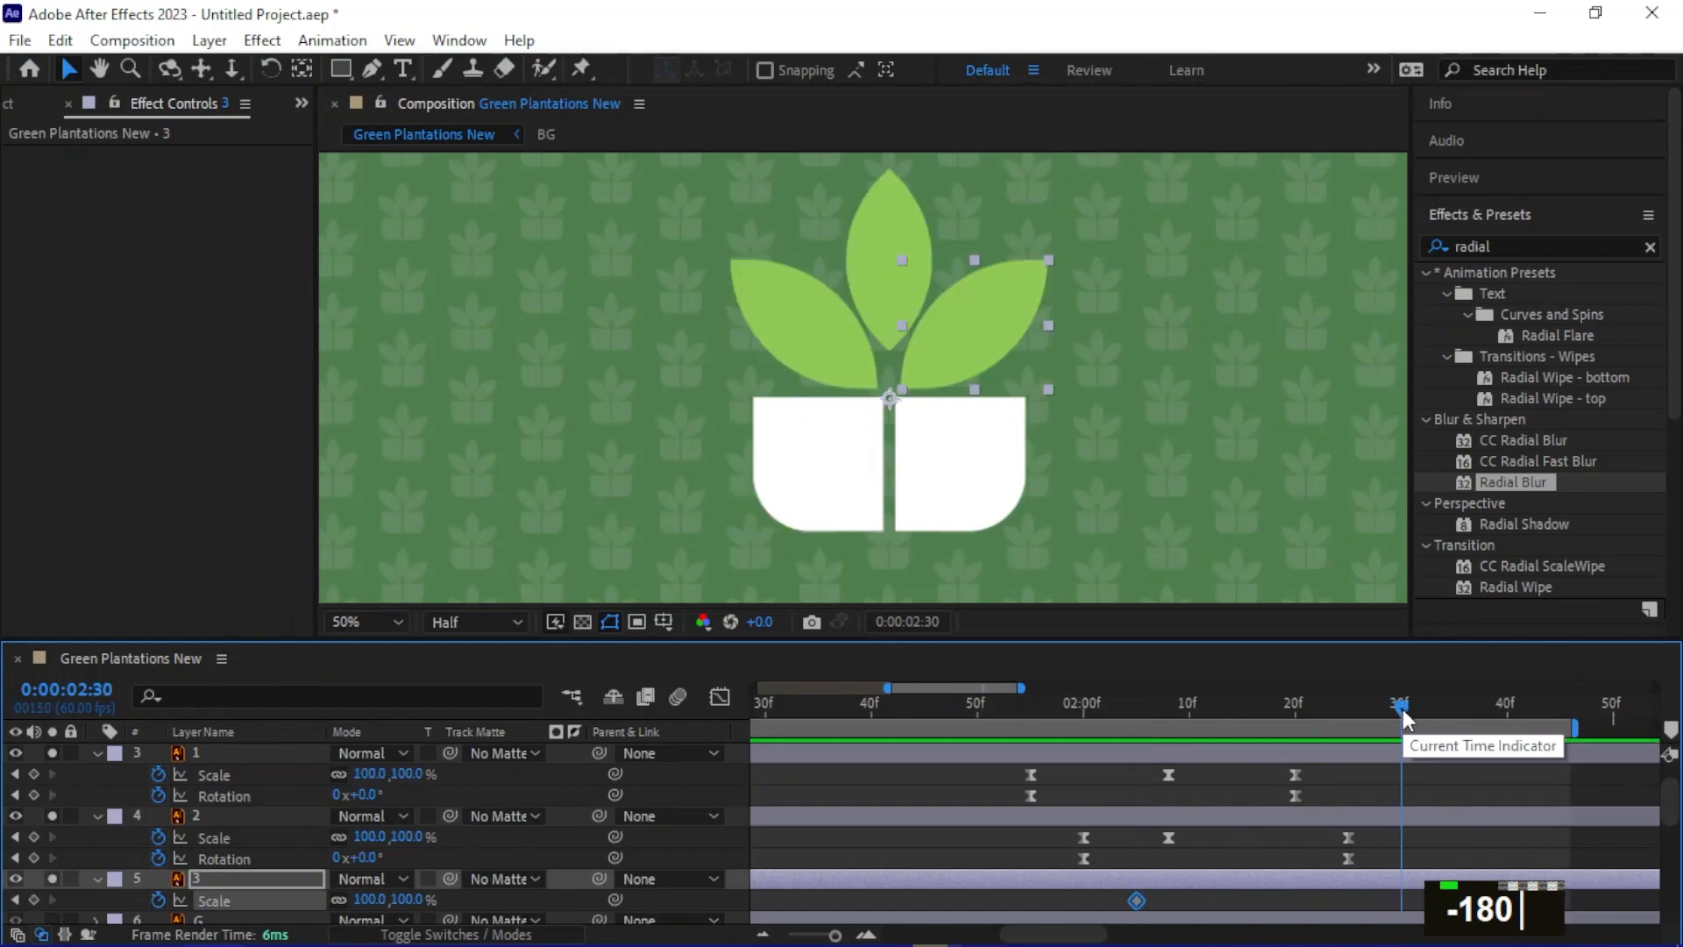
left_click_drag(1136, 900, 1402, 901)
Shrink leaf layer 3 behind the white base piece with Scale keyframes of about 79.5% at 2:05f and about 61.3% at 2:10f
left_click(1137, 706)
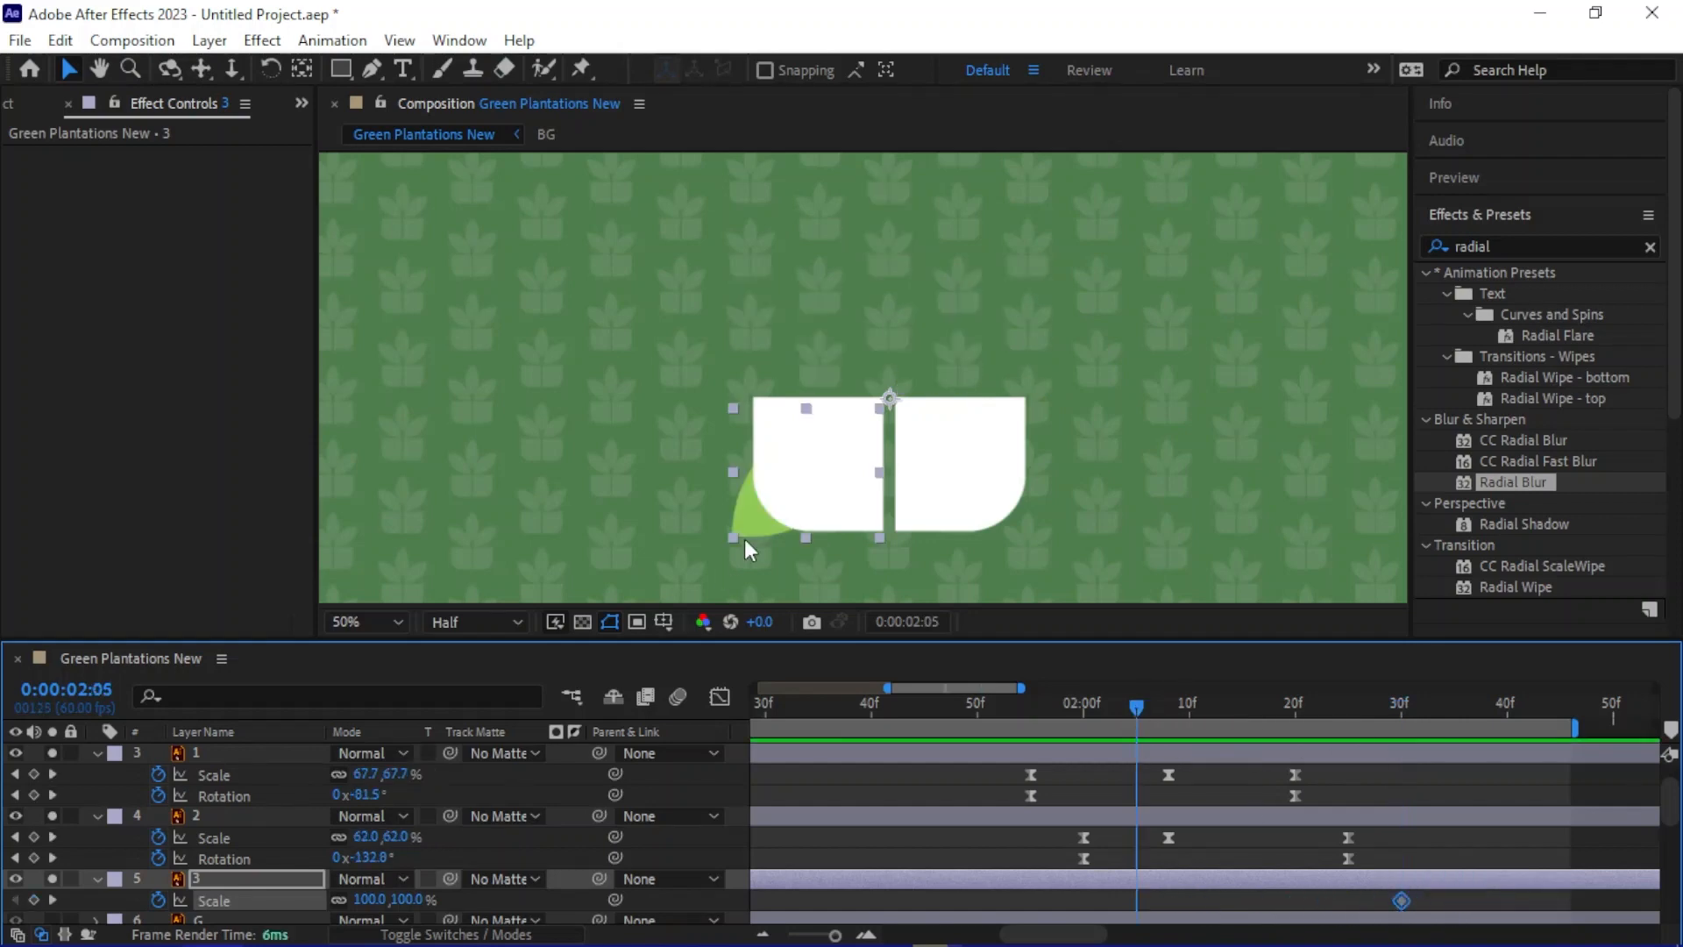
left_click_drag(733, 535, 768, 510)
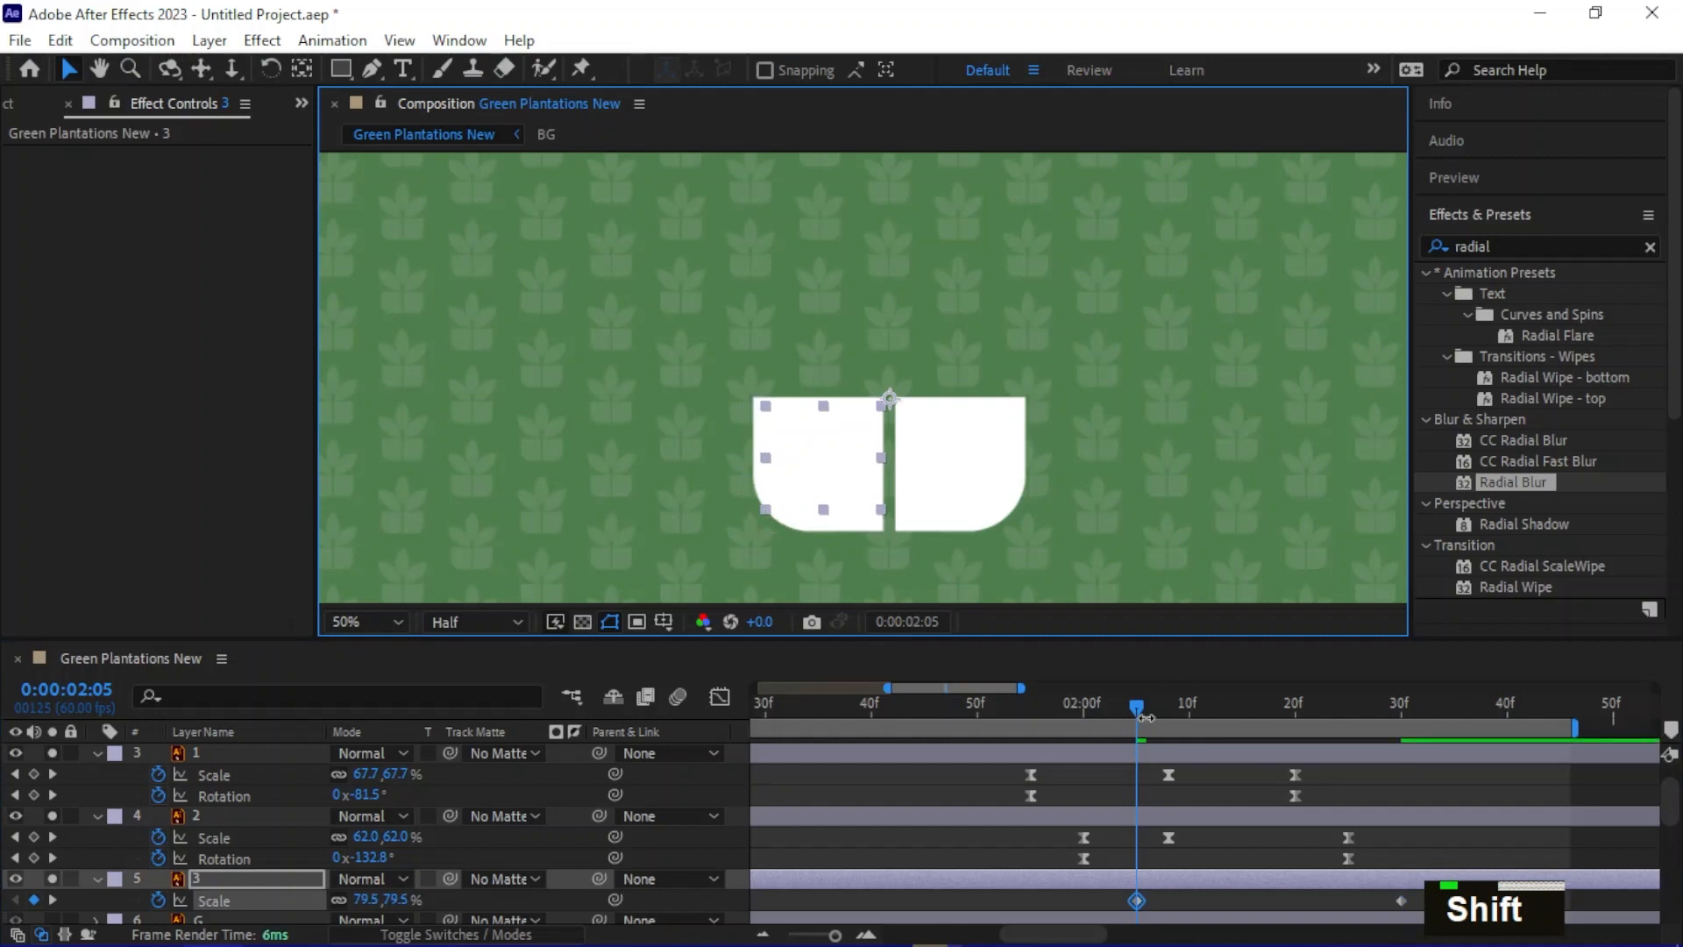
left_click_drag(1137, 707, 1191, 713)
scroll(808, 398, "up", 1)
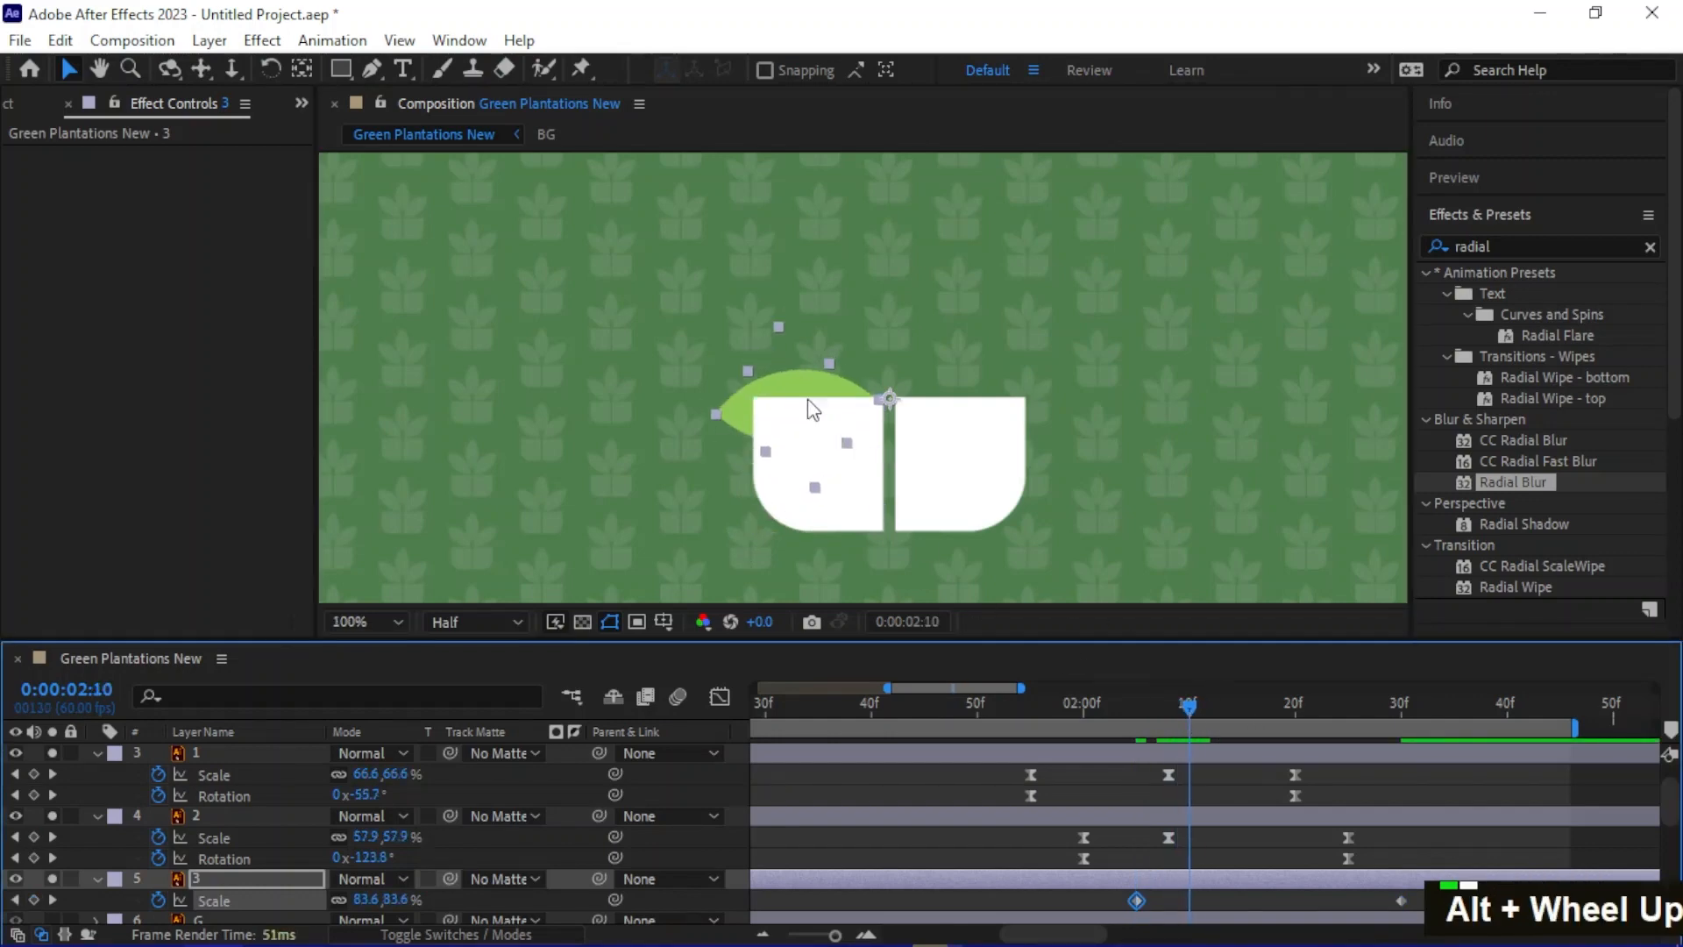
left_click_drag(623, 434, 714, 430)
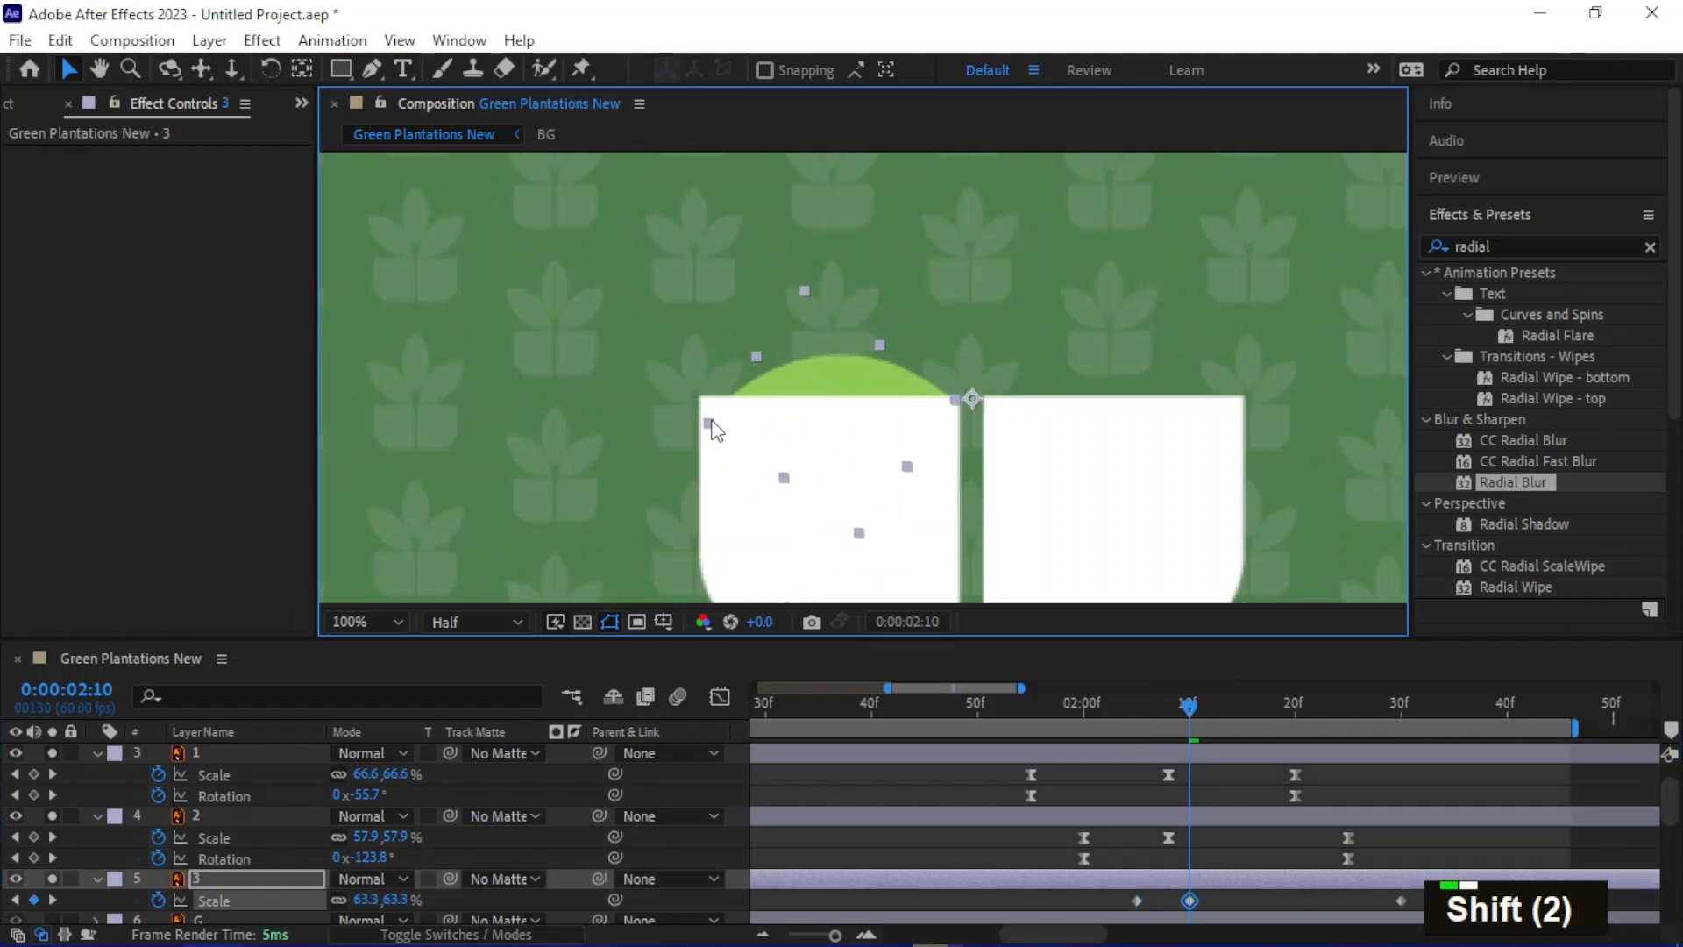
left_click(1203, 712)
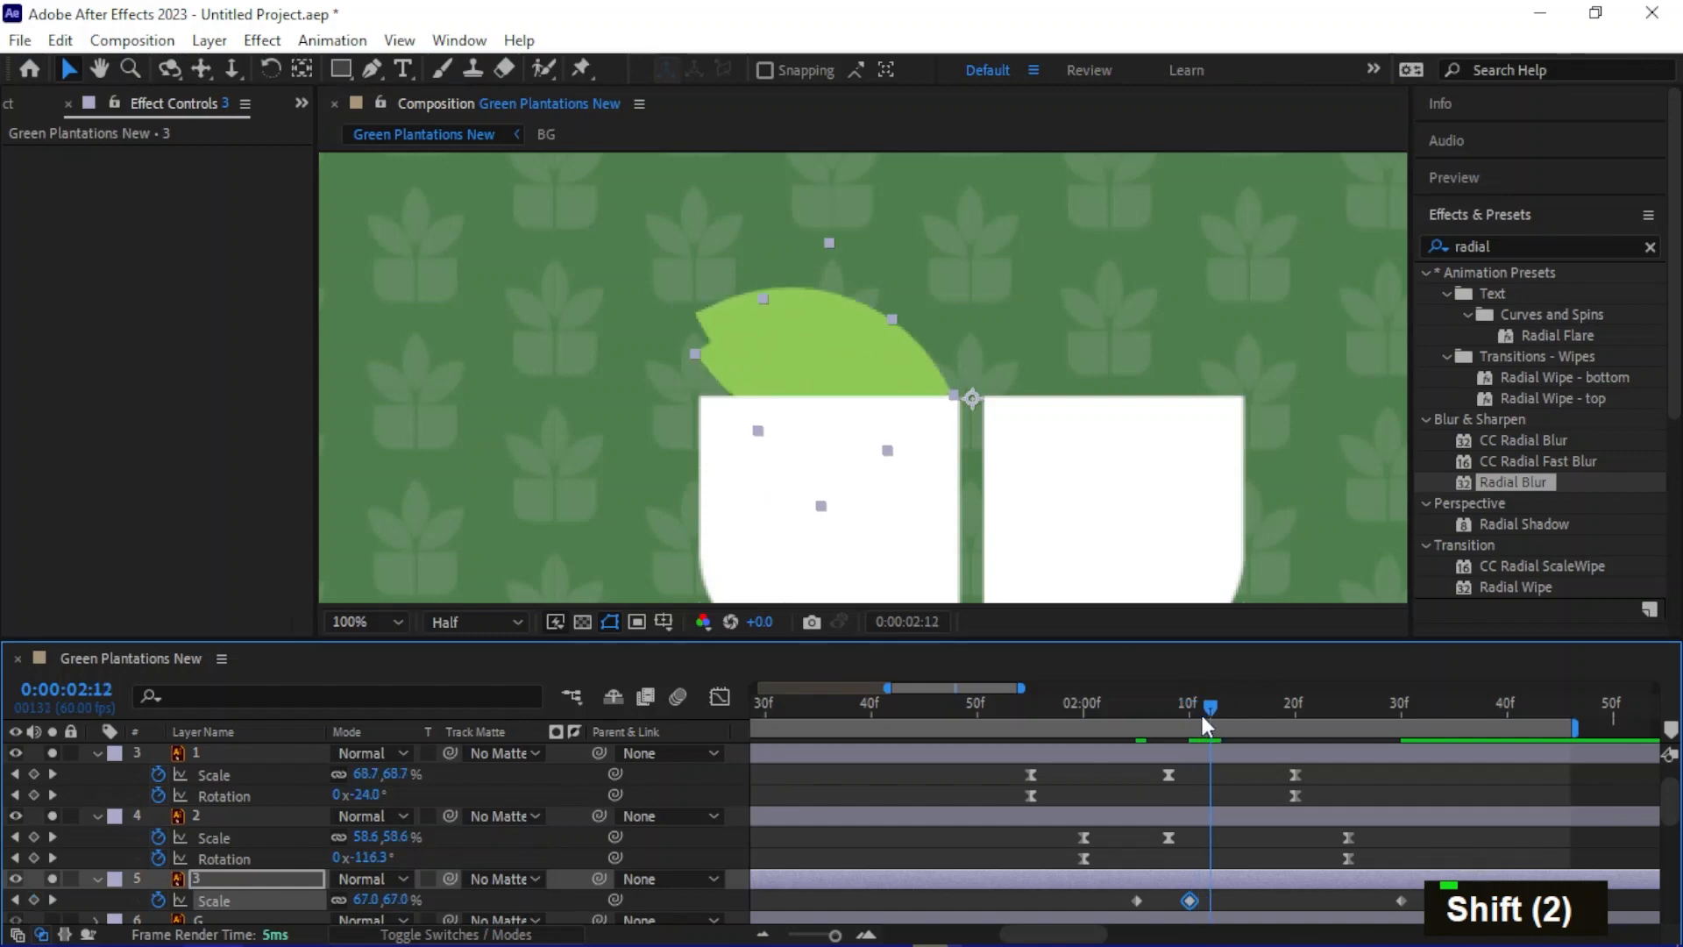
left_click(1202, 712)
left_click(1201, 715, "shift")
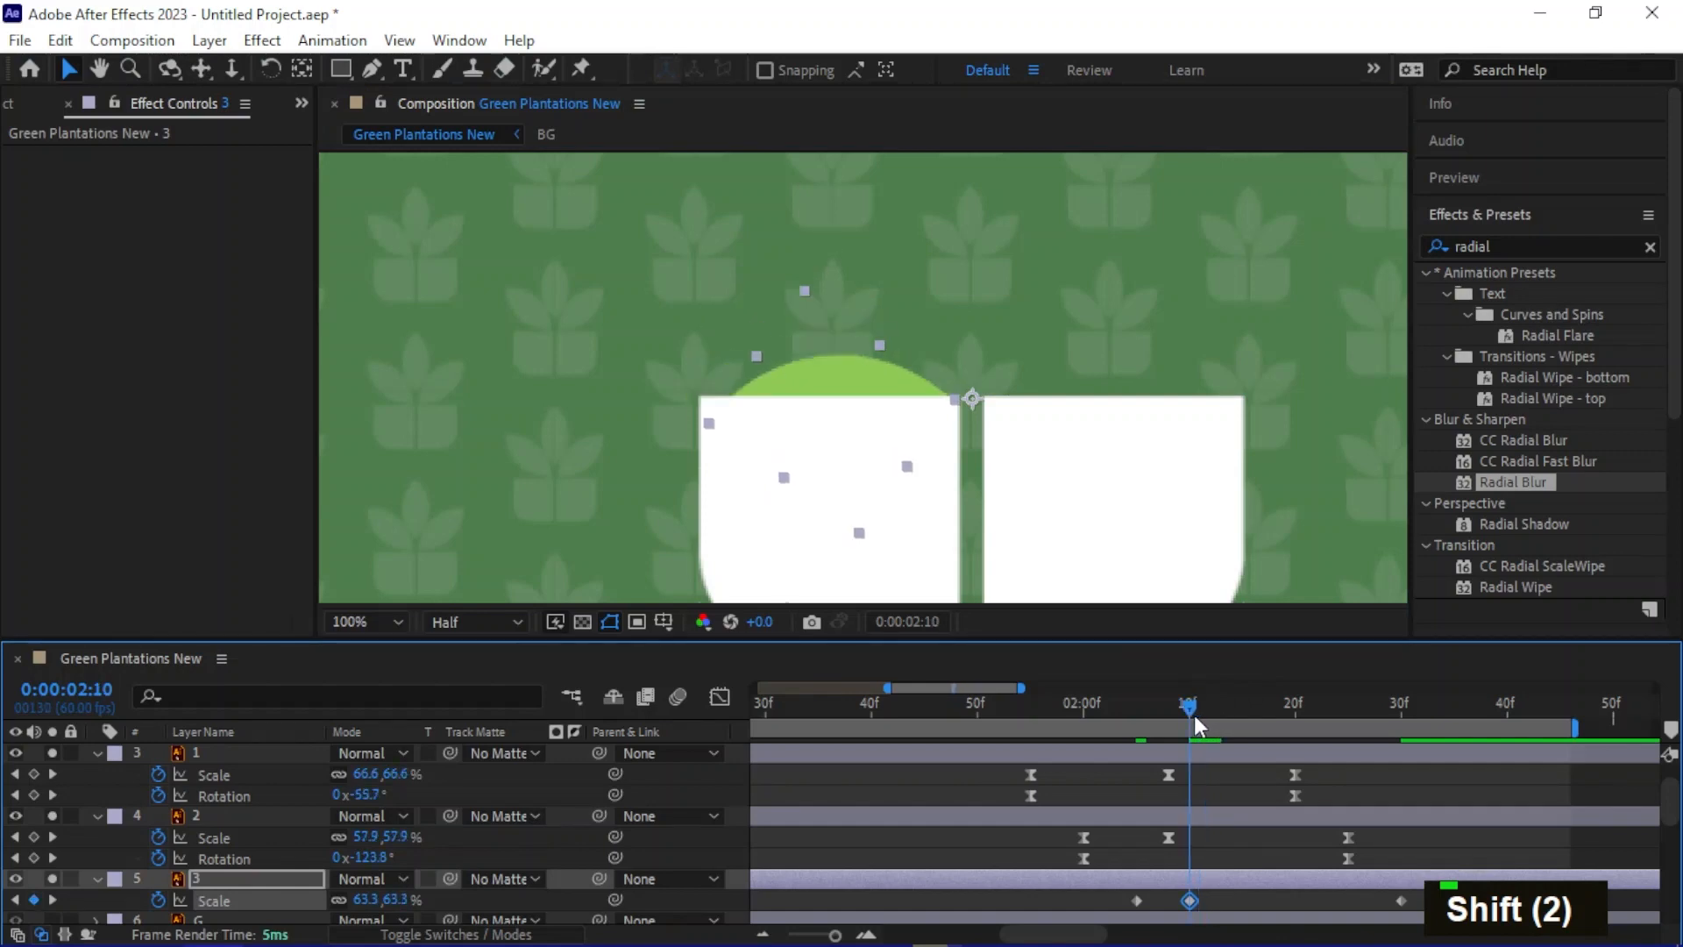
left_click_drag(710, 430, 719, 432)
left_click_drag(1179, 708, 1200, 707)
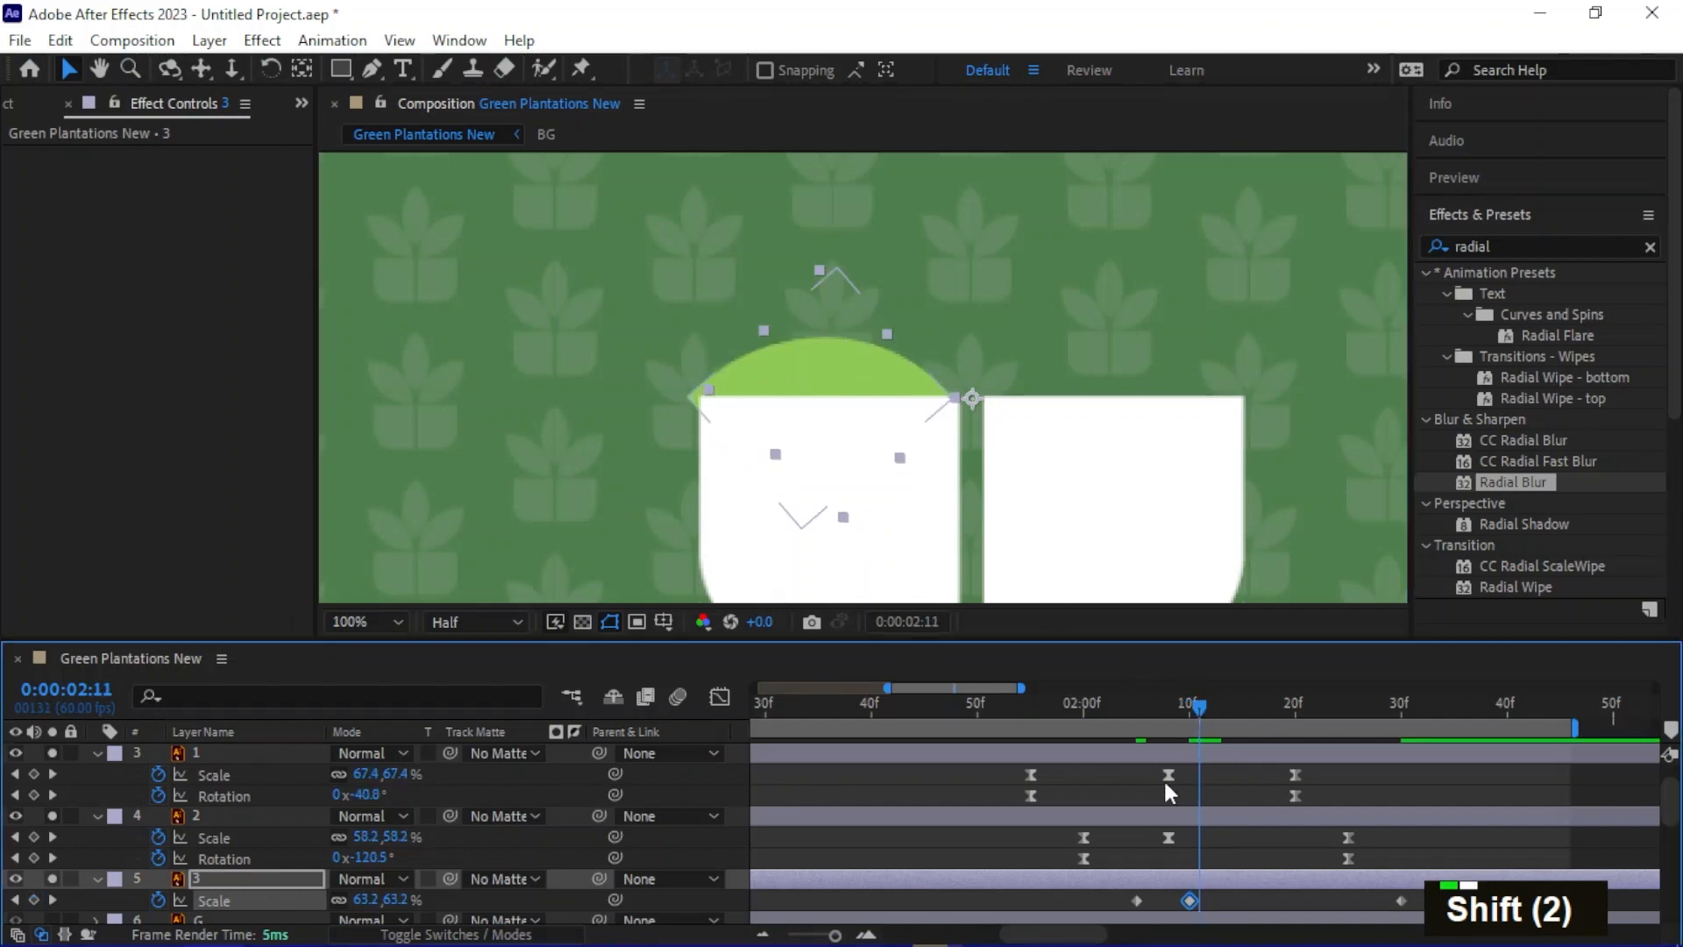
Show all of leaf layer 3's keyframed properties and apply Easy Ease to its Scale and Rotation keyframes
scroll(1024, 503, "down", 2)
scroll(1021, 496, "down", 1)
left_click_drag(1021, 496, 870, 401)
left_click(274, 873)
key("u")
key("u")
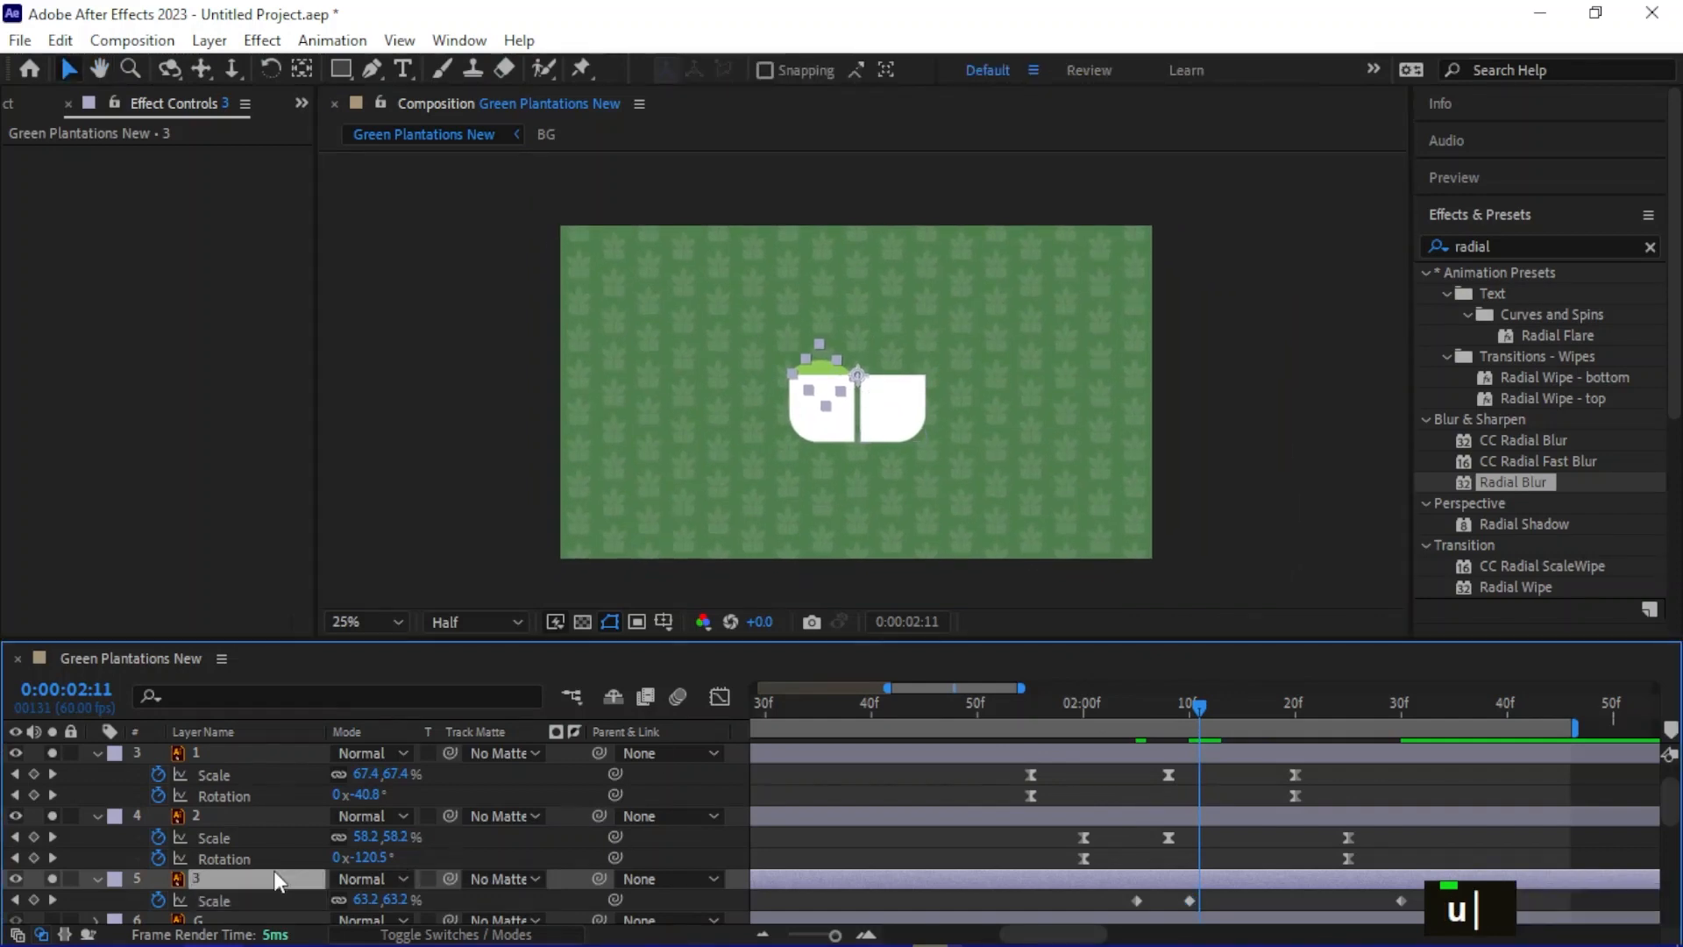
scroll(1254, 861, "down", 1)
scroll(1264, 857, "down", 1)
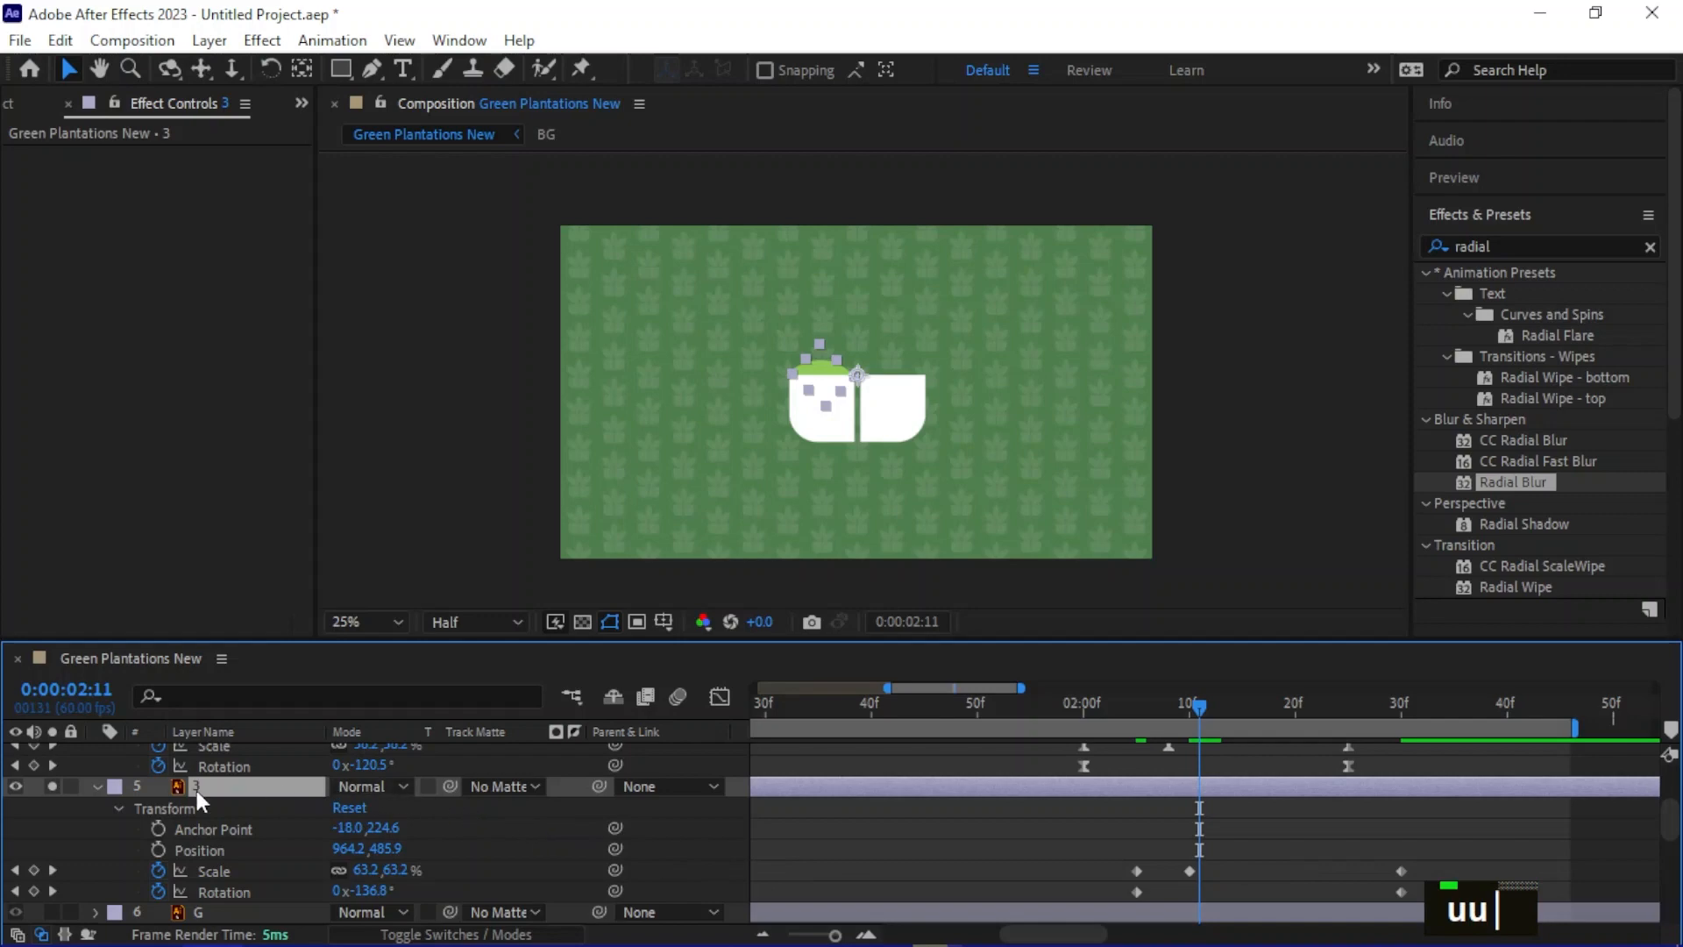
key("u")
key("u")
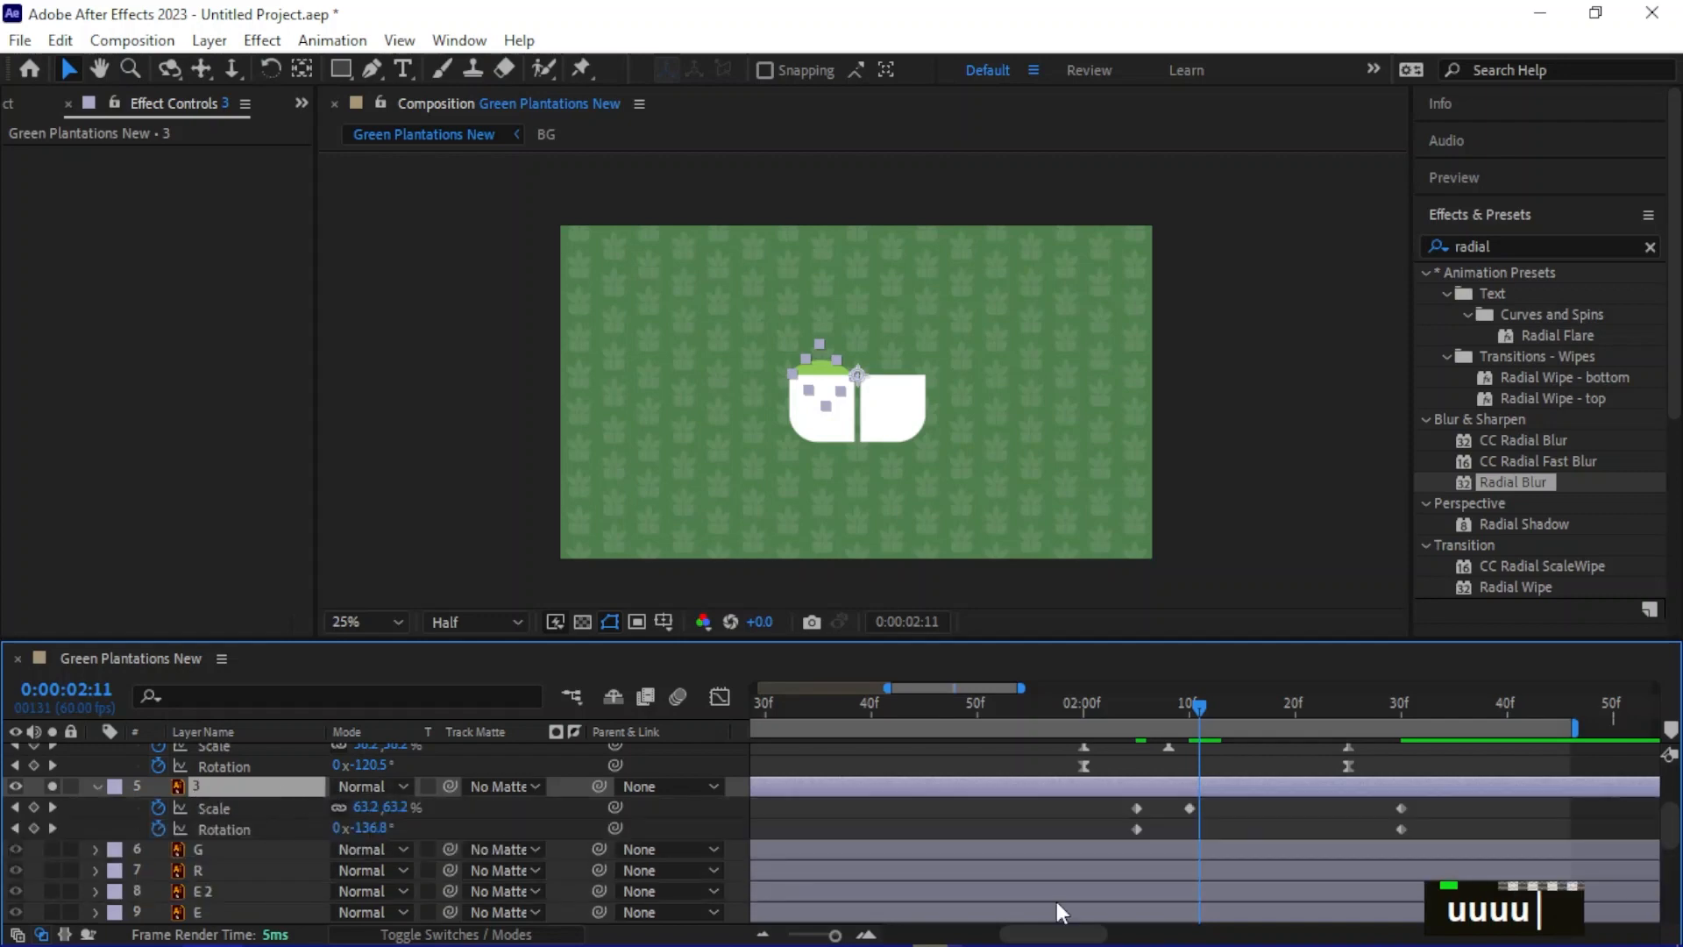
left_click_drag(1456, 811, 1081, 835)
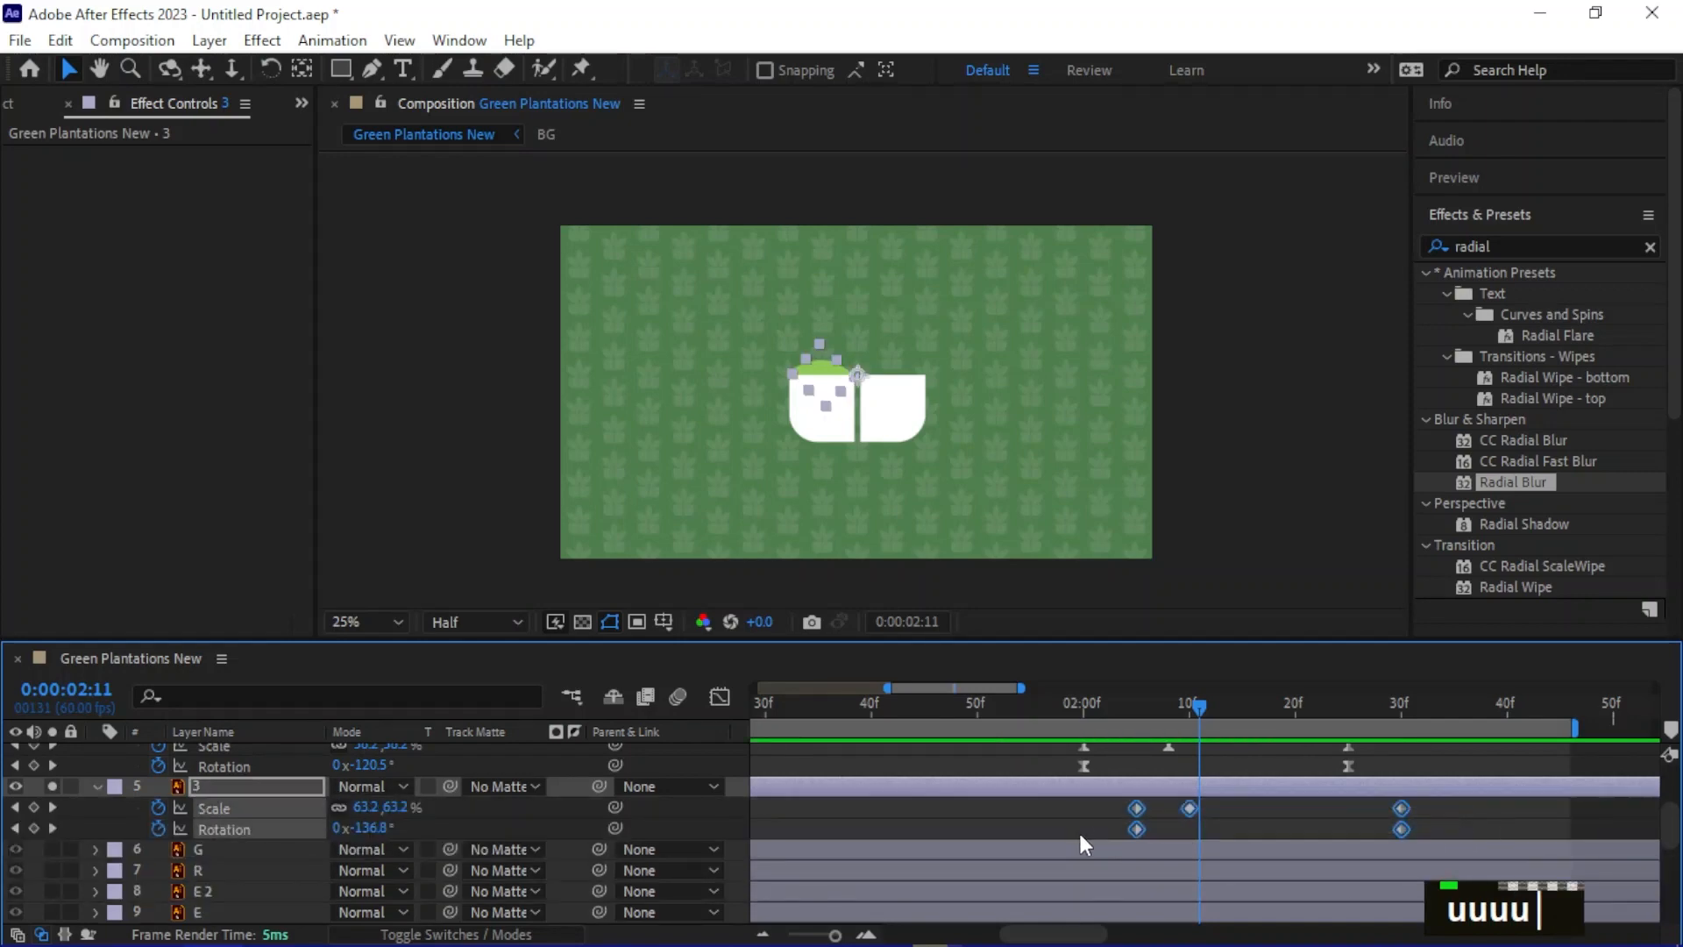
key("F9")
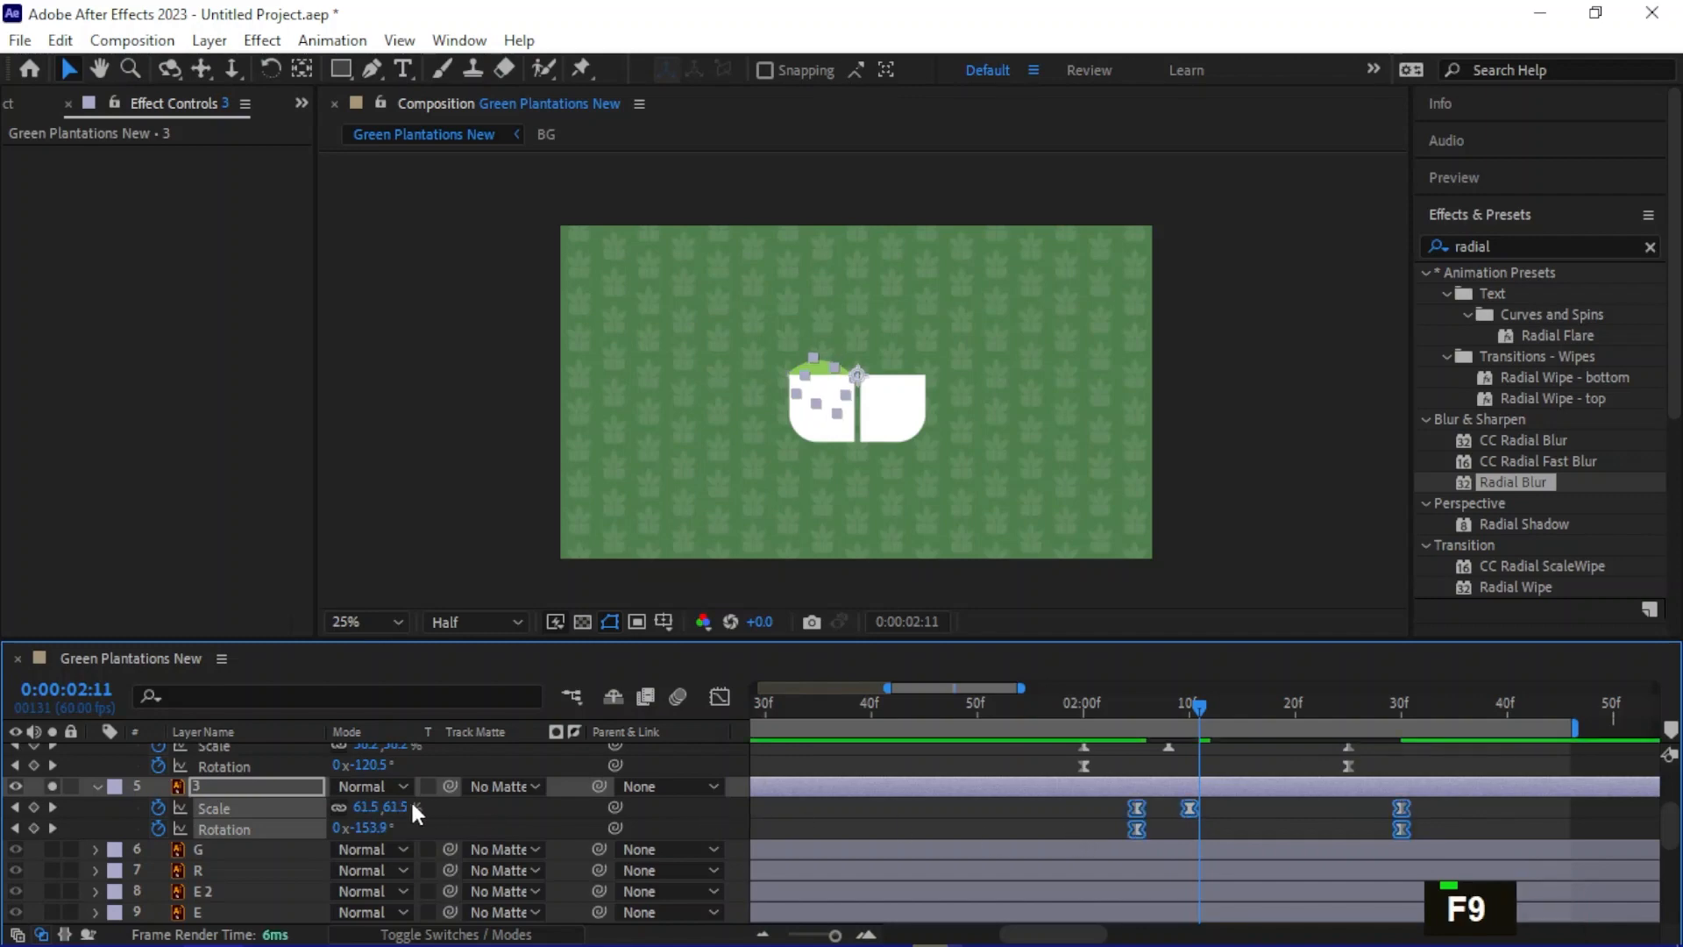
Lengthen the 2:10f Scale keyframe's outgoing influence in leaf layer 3's speed graph so the scaling speed peaks late
left_click(471, 510)
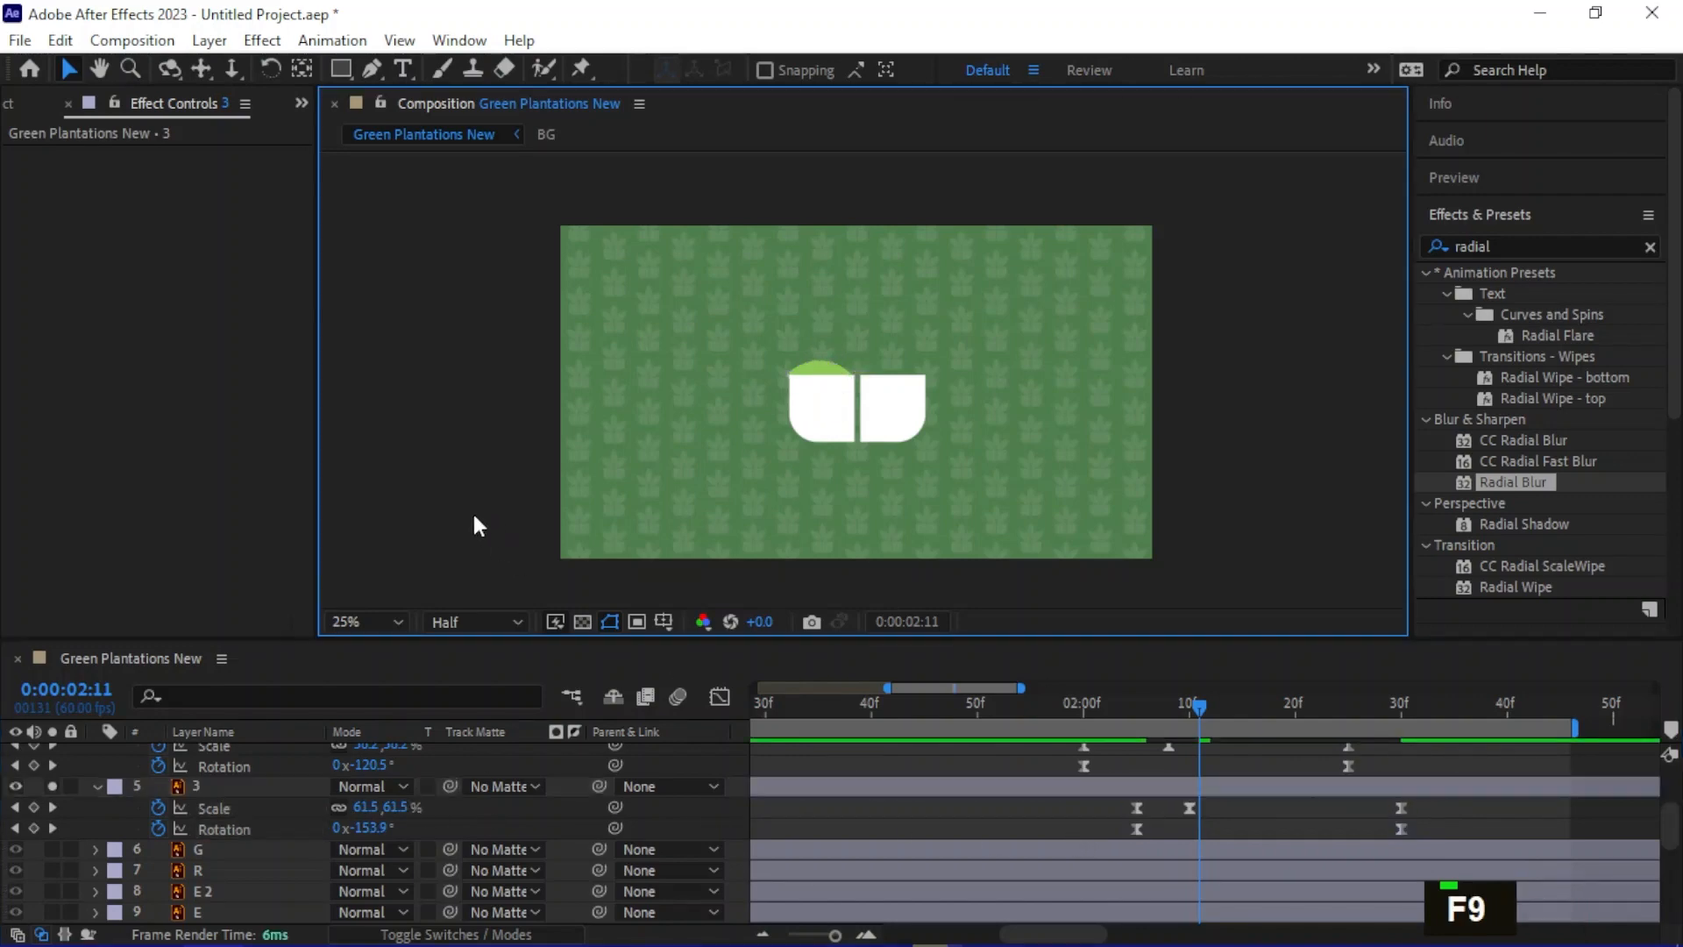
left_click(213, 807)
left_click(718, 697)
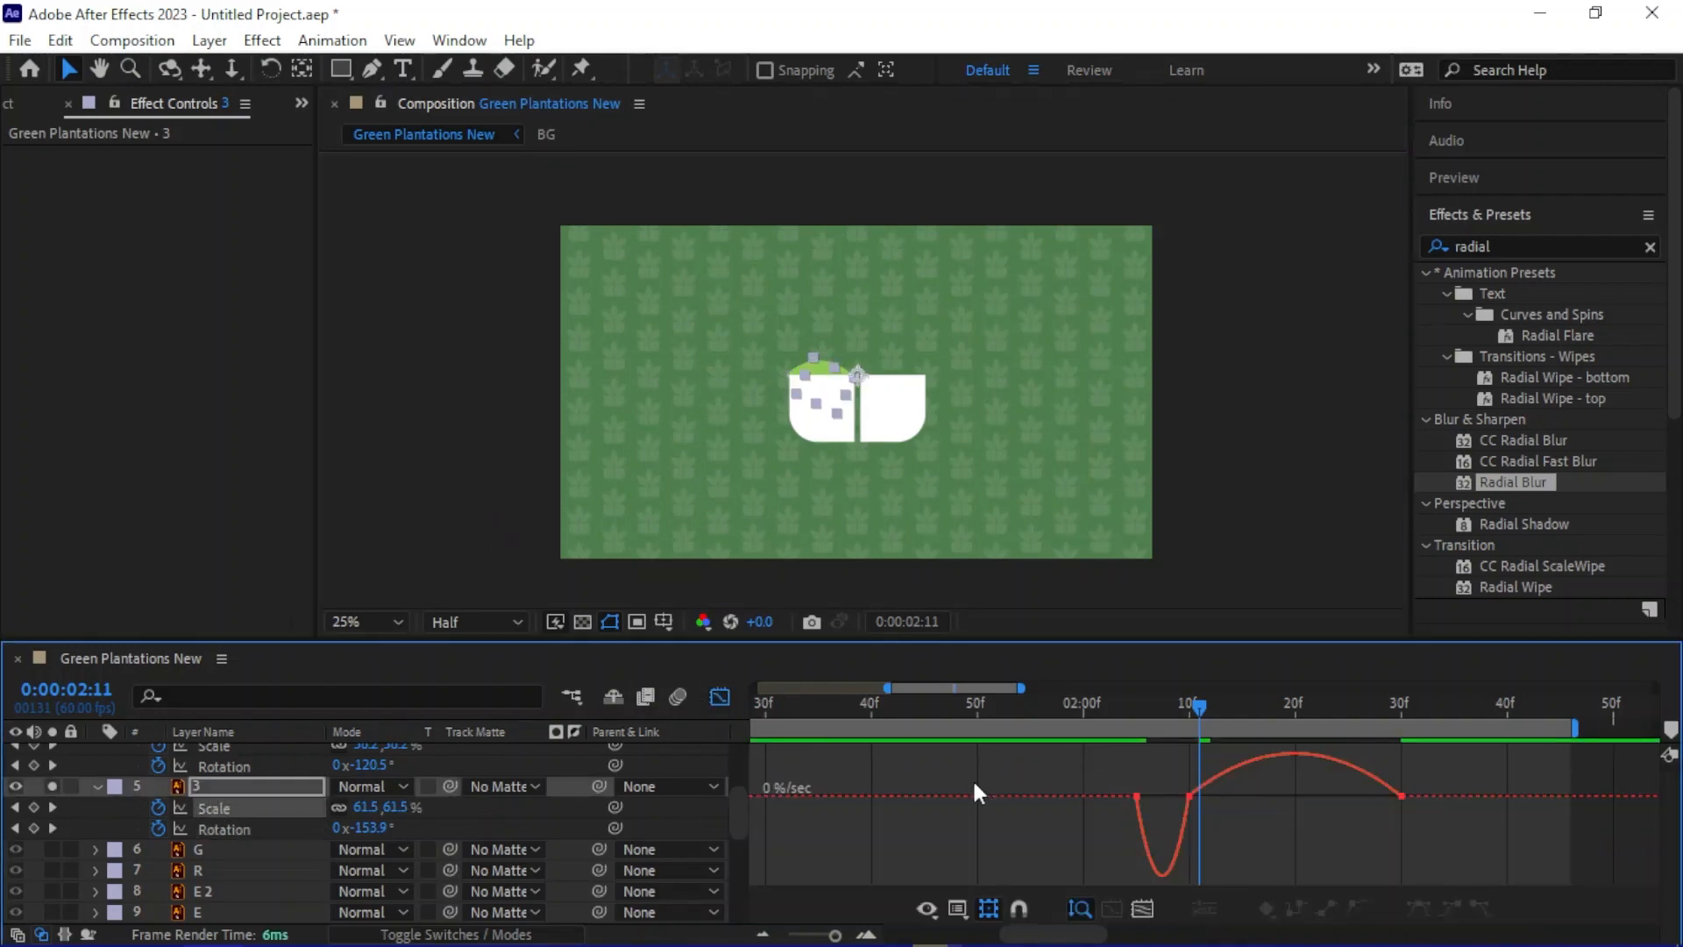
left_click(1191, 797)
left_click_drag(1226, 803, 1303, 831)
left_click(1191, 834)
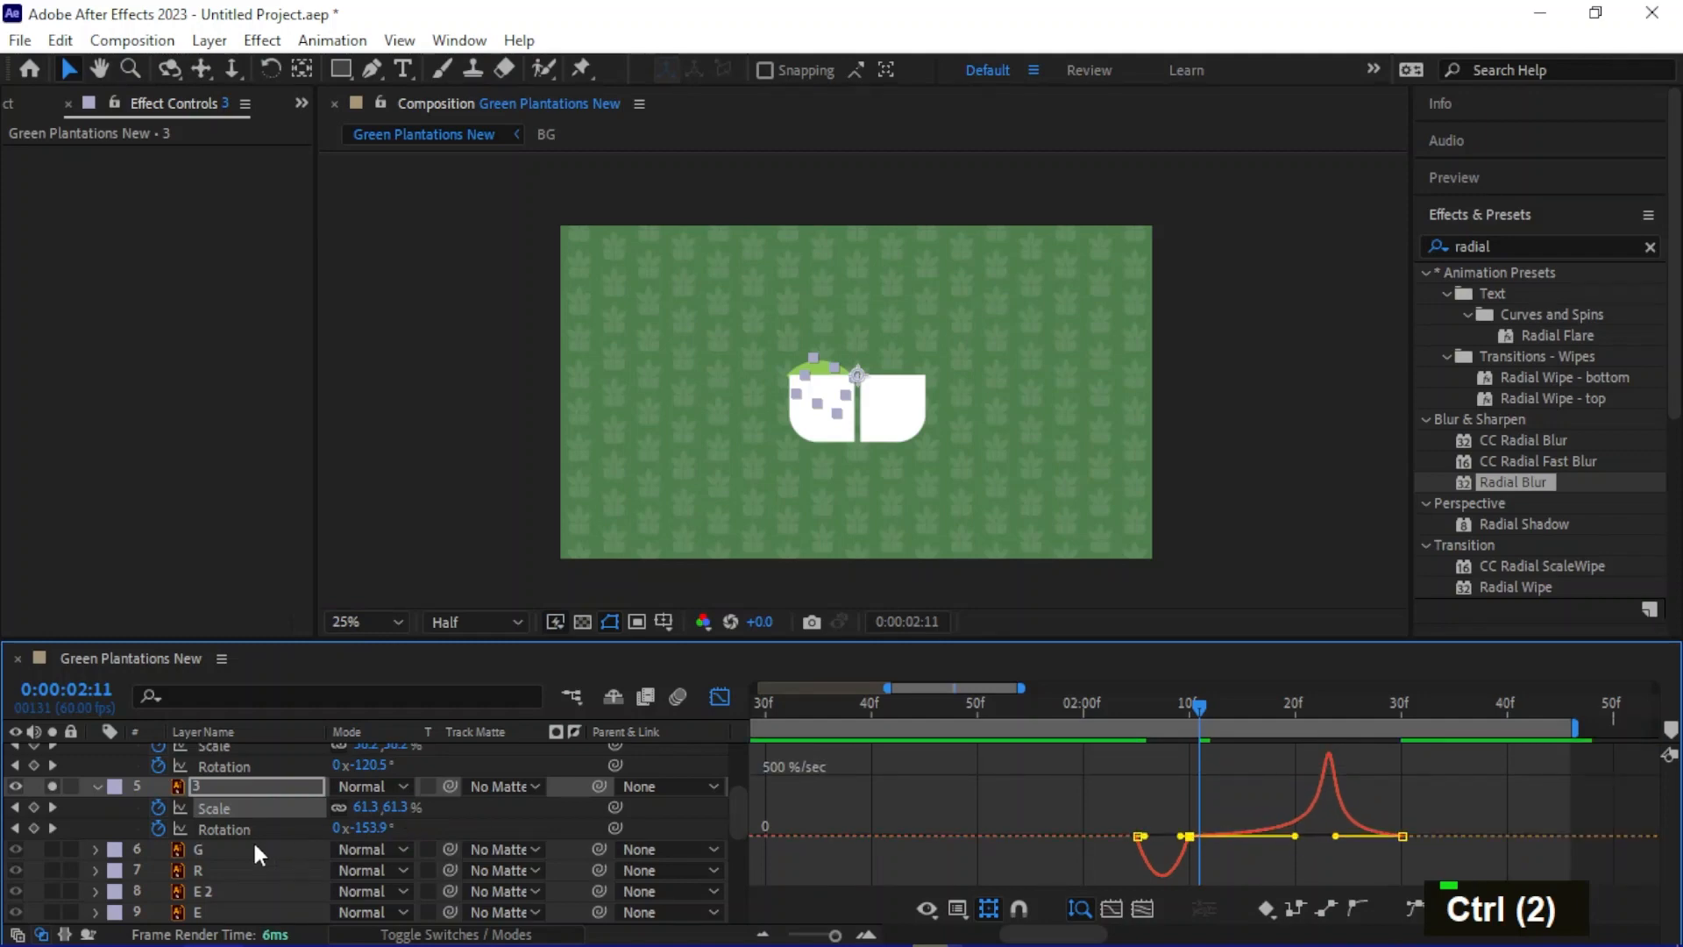
Lengthen the 2:05f Rotation keyframe's outgoing influence in leaf layer 3's speed graph so the rotation speed peaks late, and return to the keyframe view
left_click(230, 830)
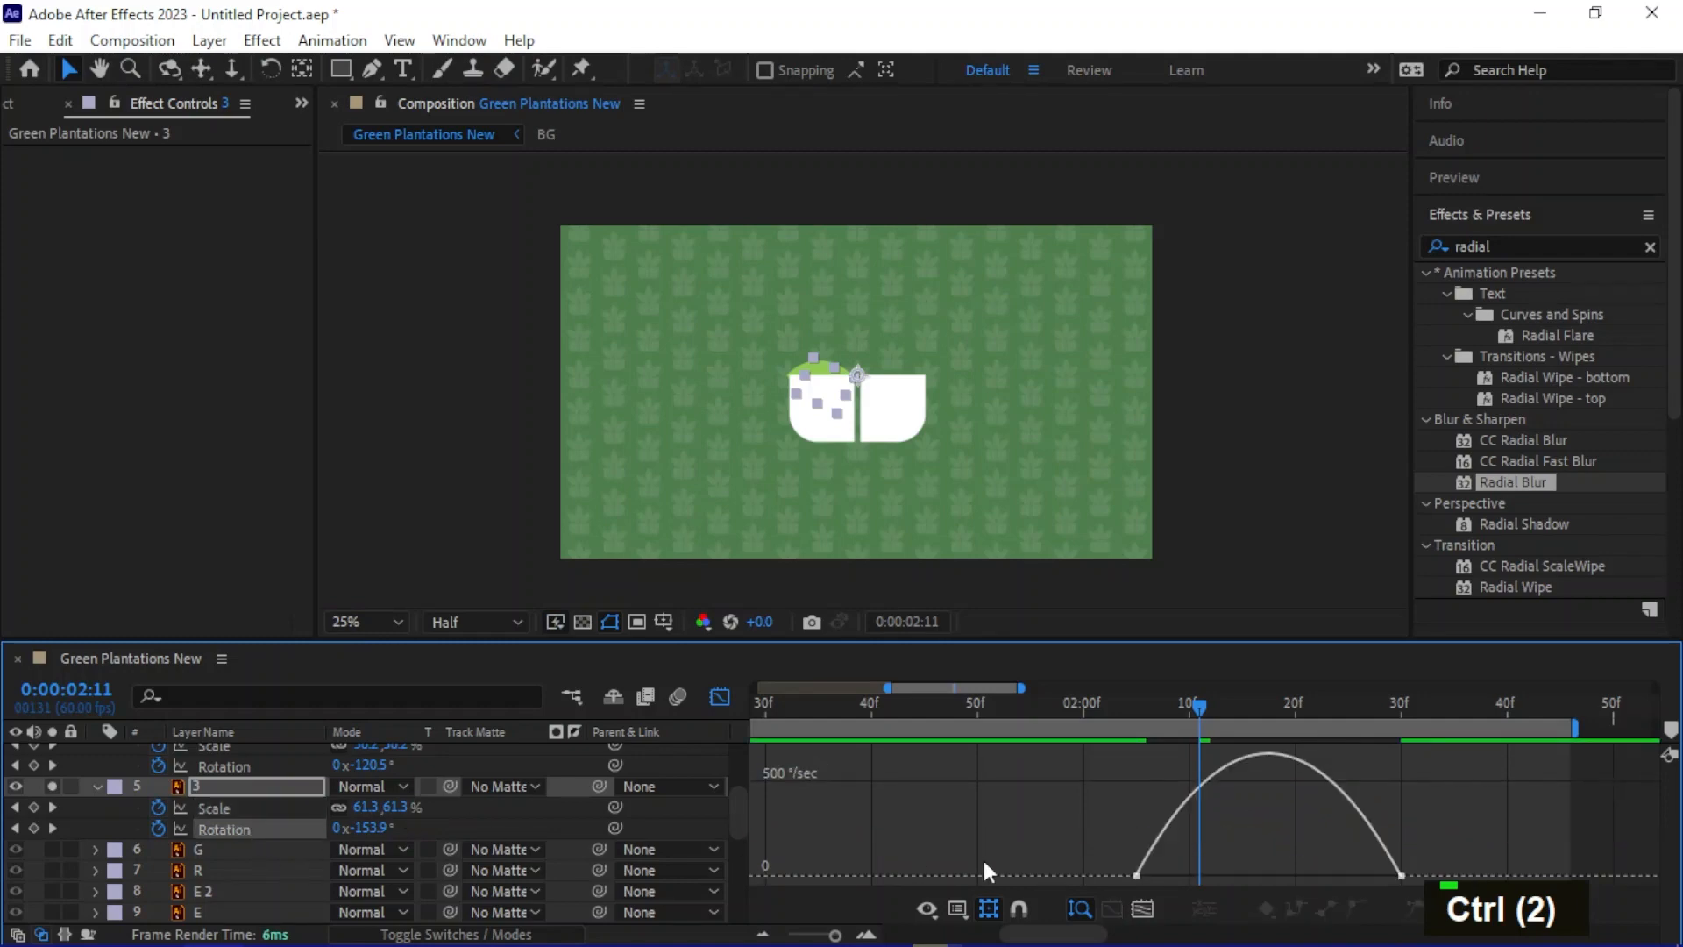
left_click(1136, 876)
left_click_drag(1180, 876, 1283, 880)
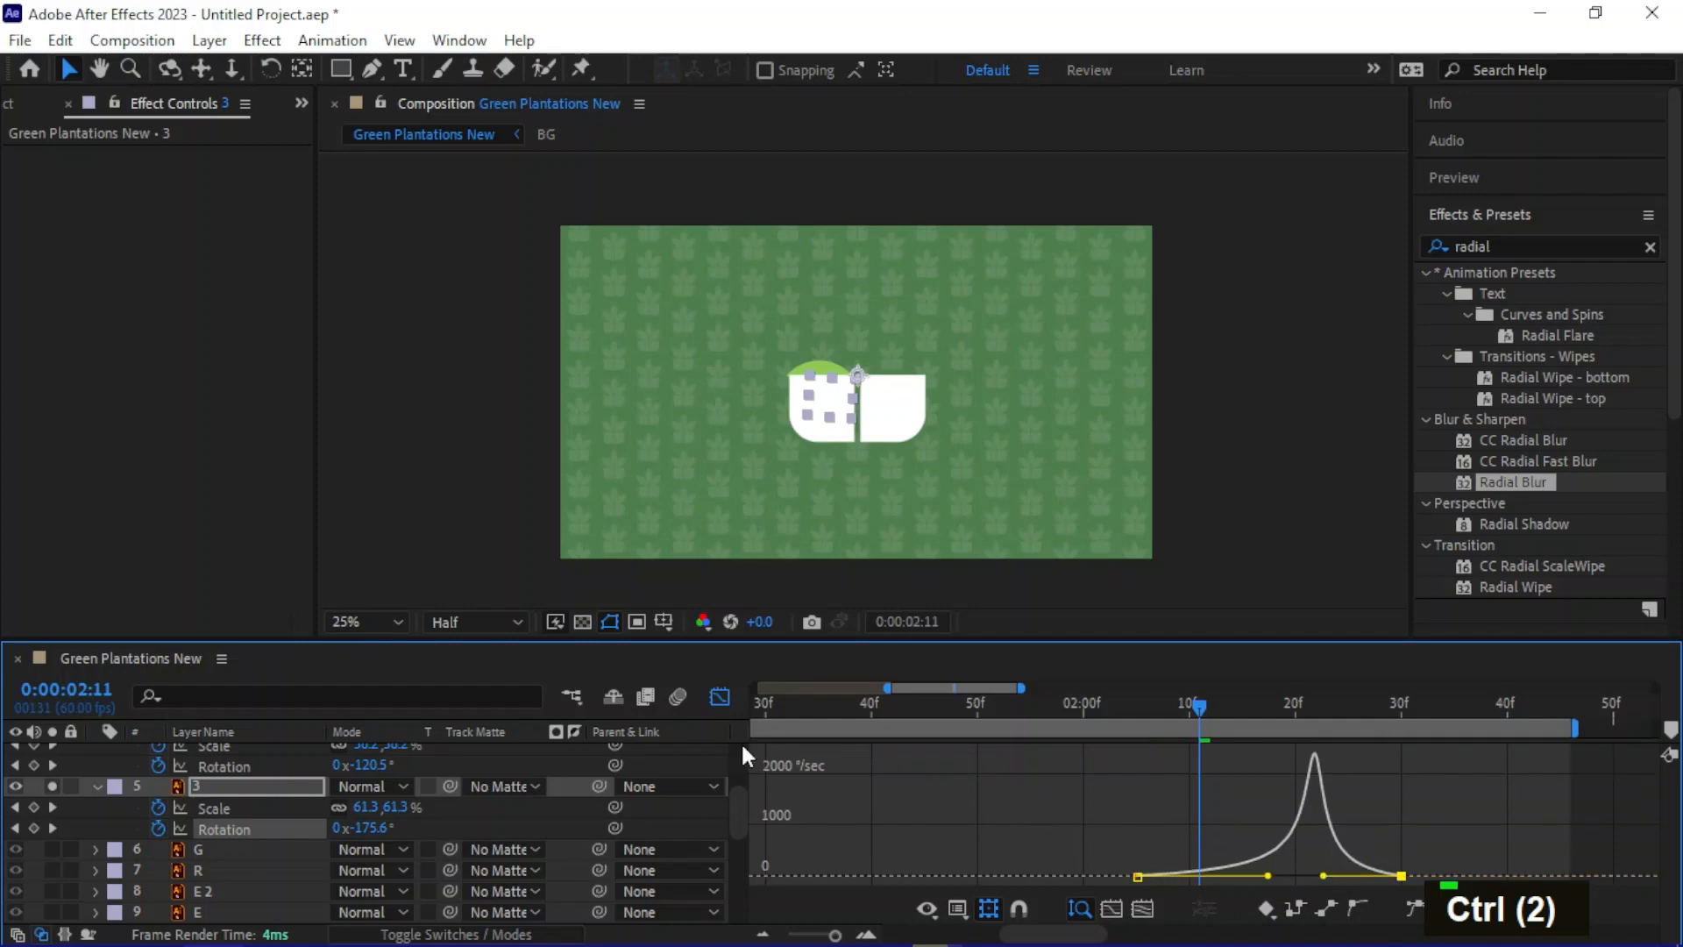
left_click(722, 696)
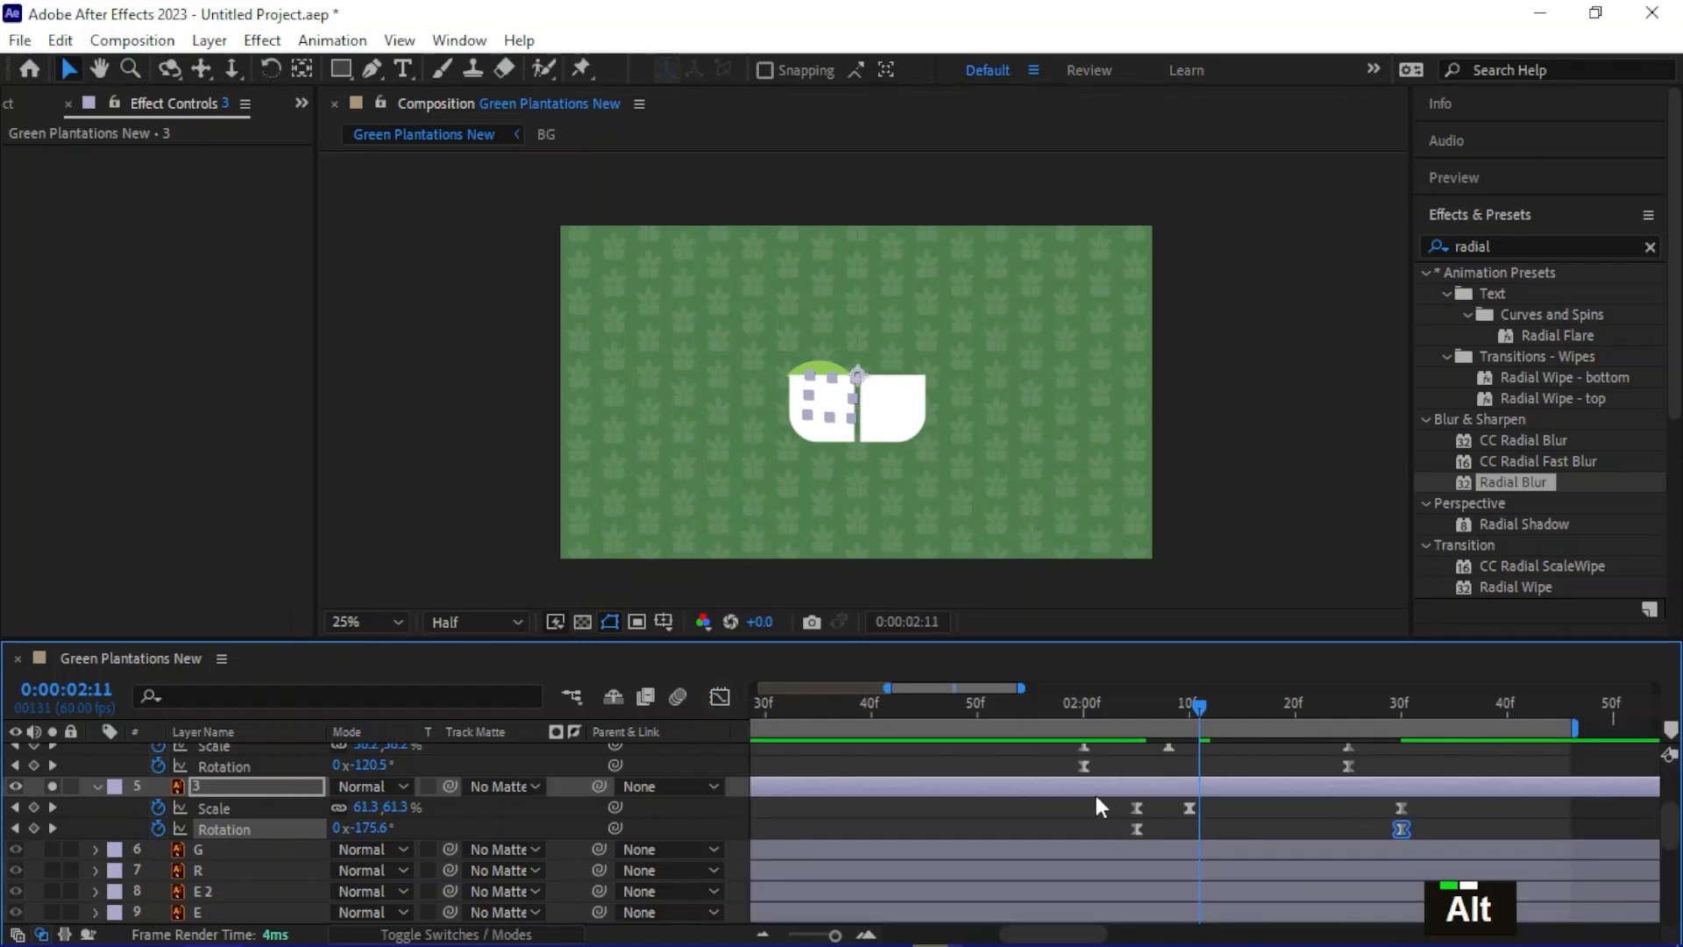
Play the animation from the first frame to check the base pieces and the three leaves together
scroll(1095, 792, "down", 4, "alt")
left_click(756, 701)
key("space")
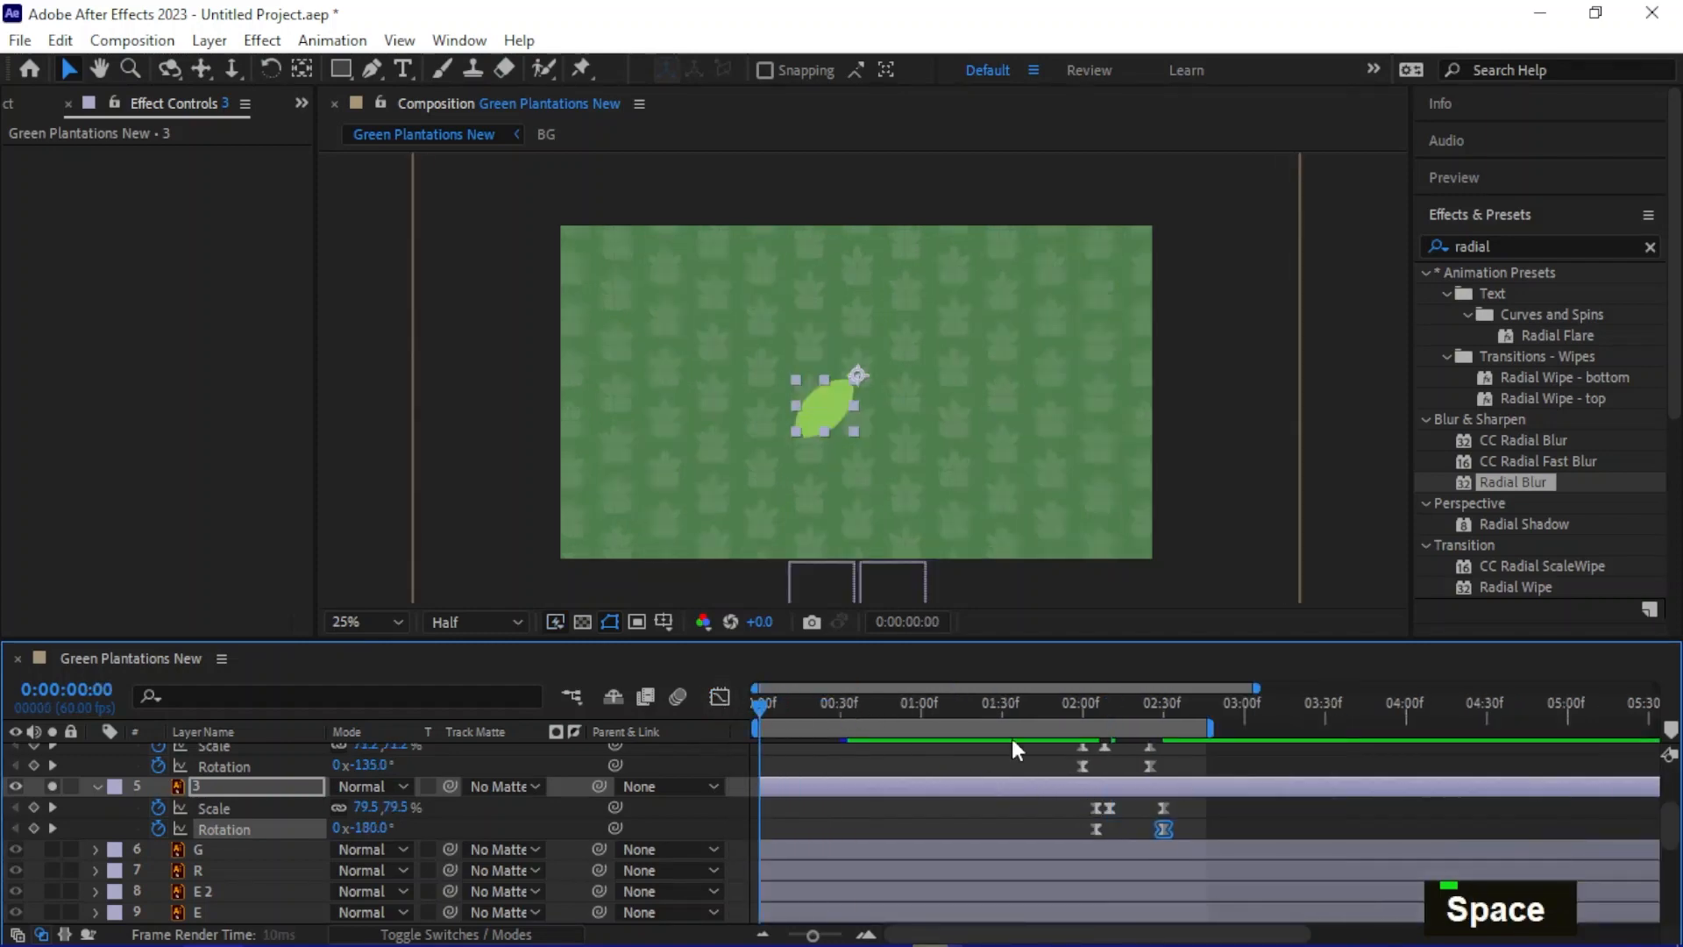
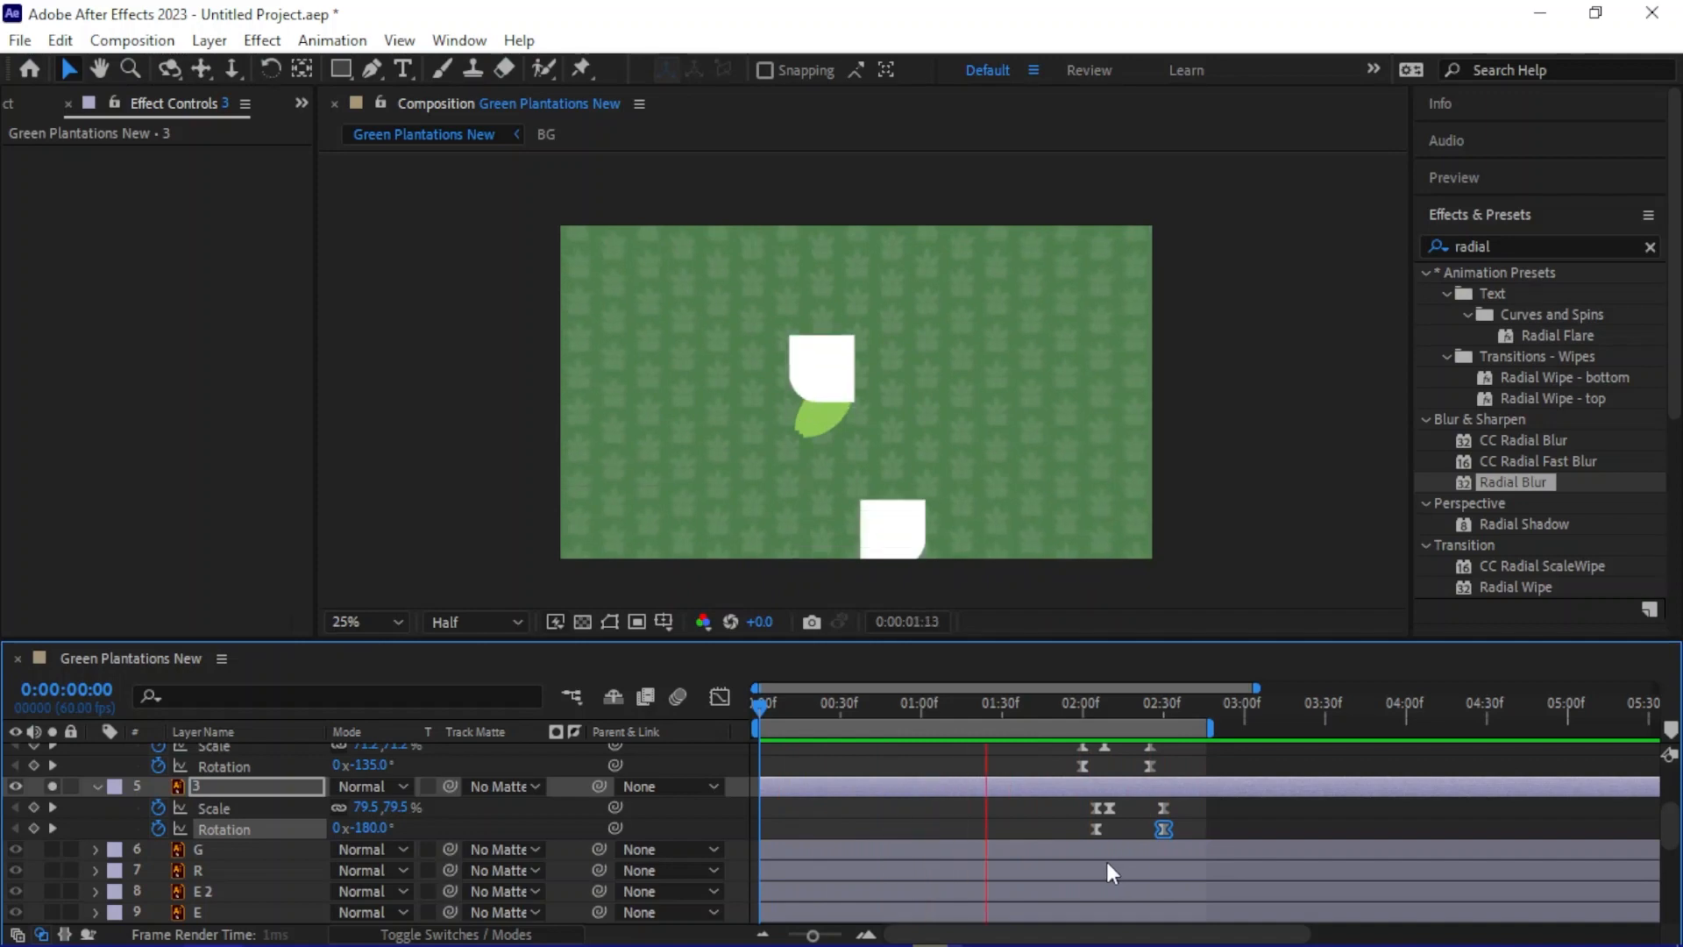
key("space")
key("space")
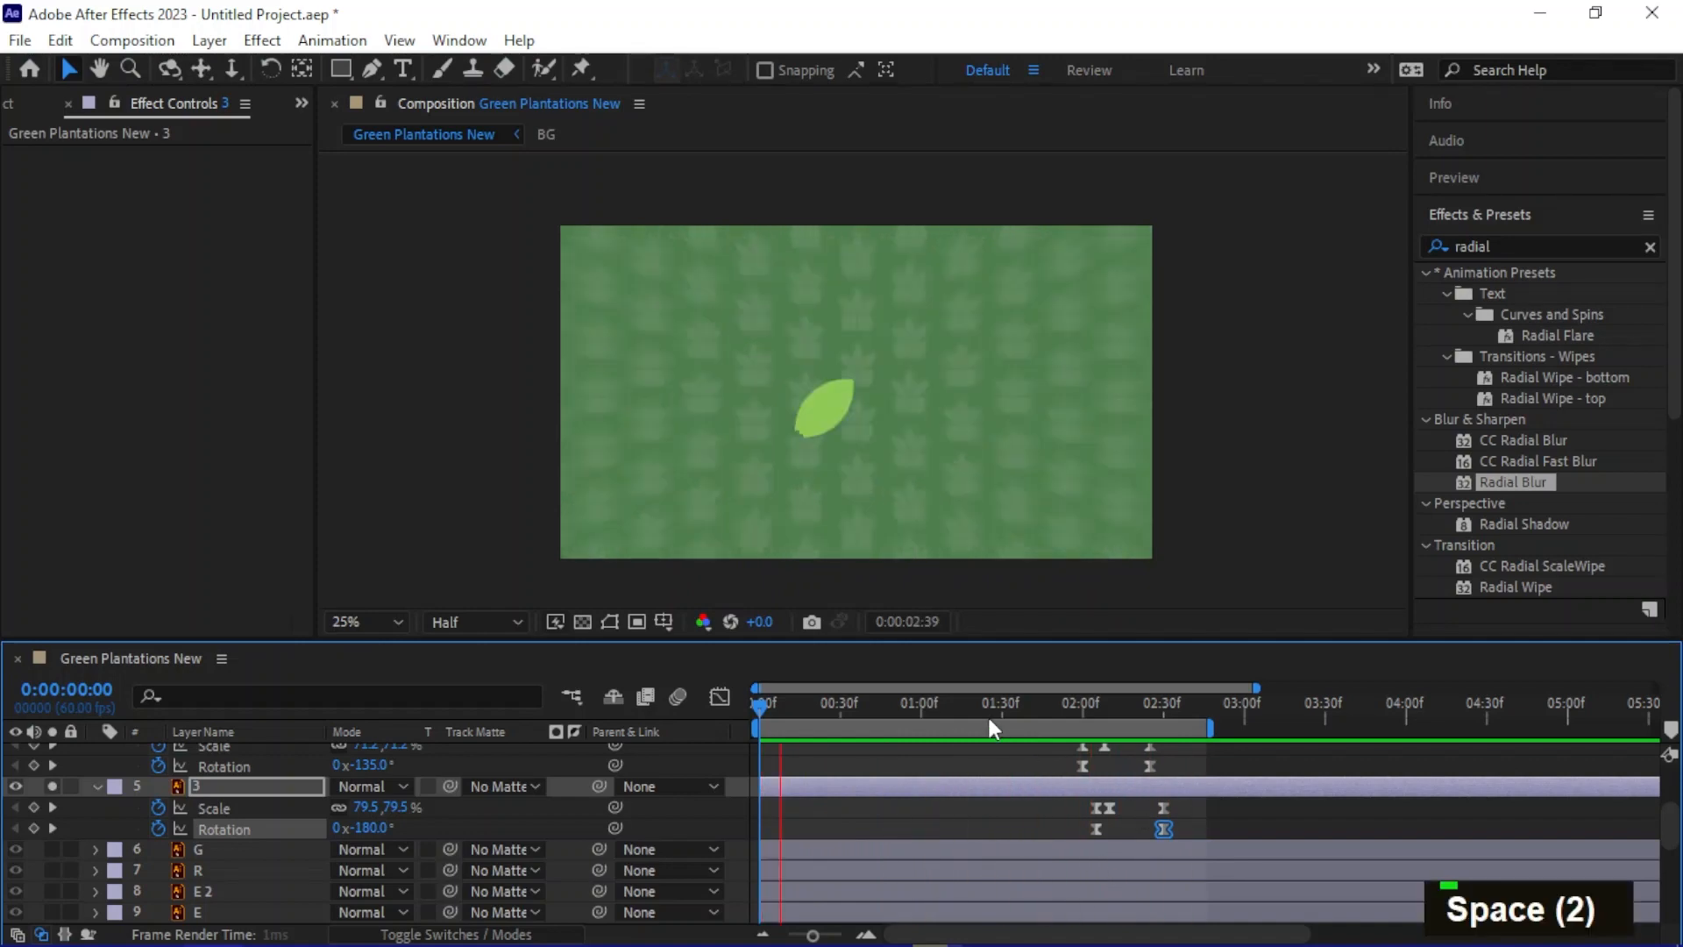
At 1:08, draw a rectangle shape that just covers the exposed leaf at the centre of the composition
left_click_drag(999, 706, 942, 725)
left_click(1214, 474)
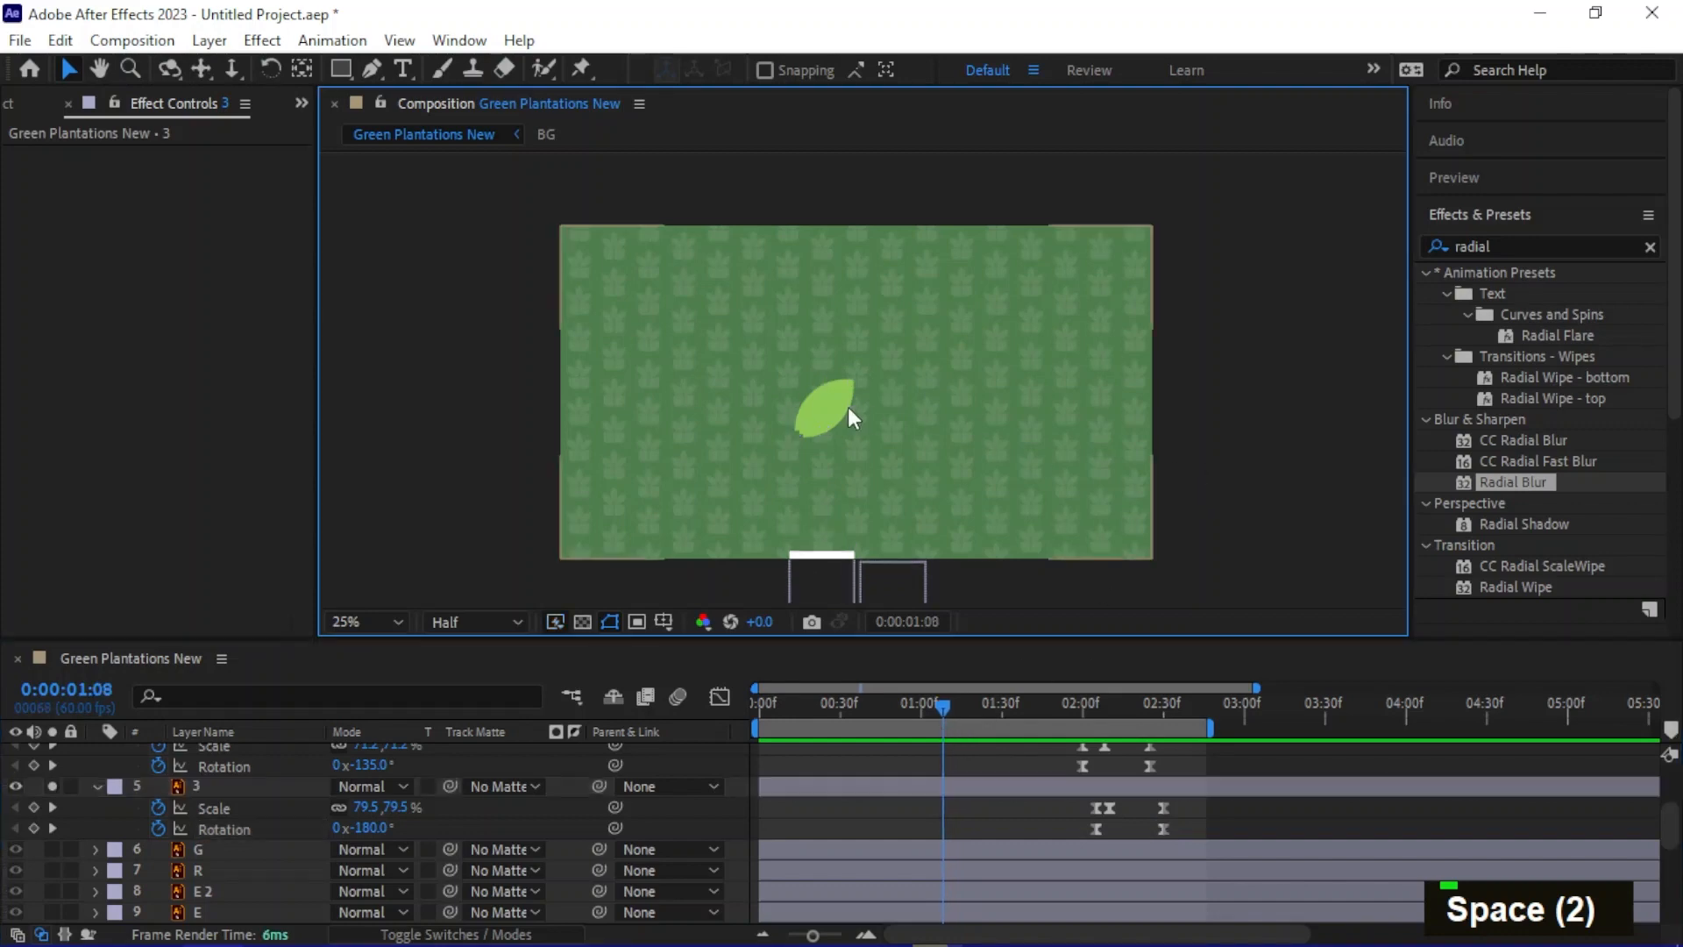
scroll(833, 398, "up", 2)
middle_click(832, 398)
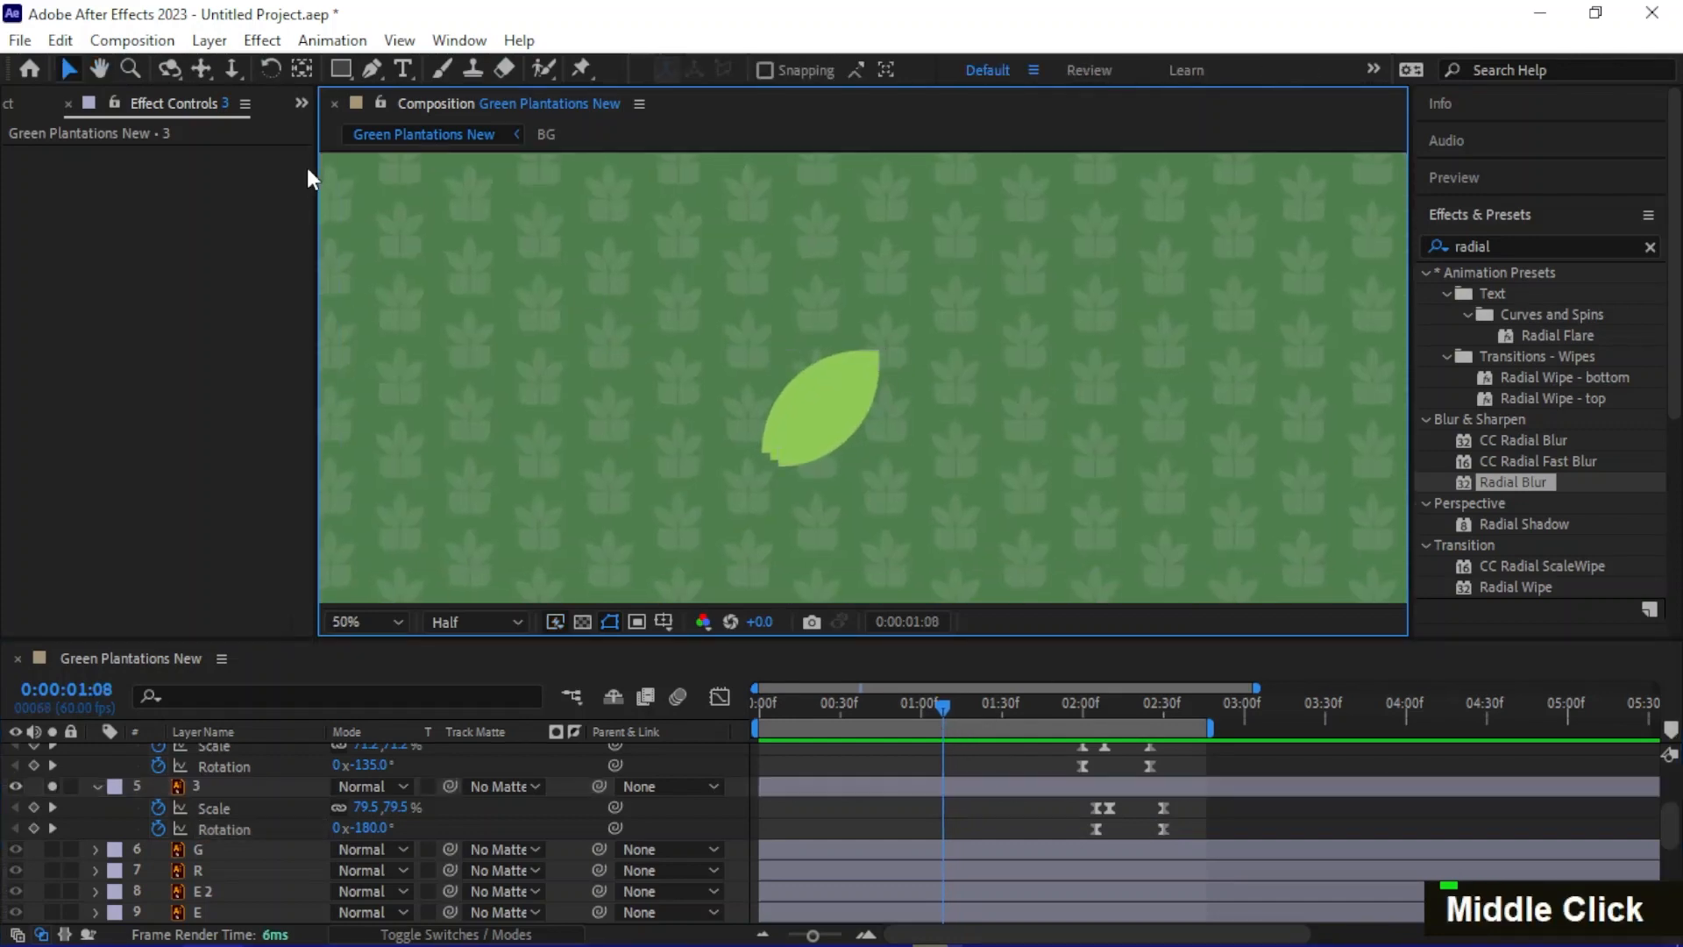
left_click(341, 70)
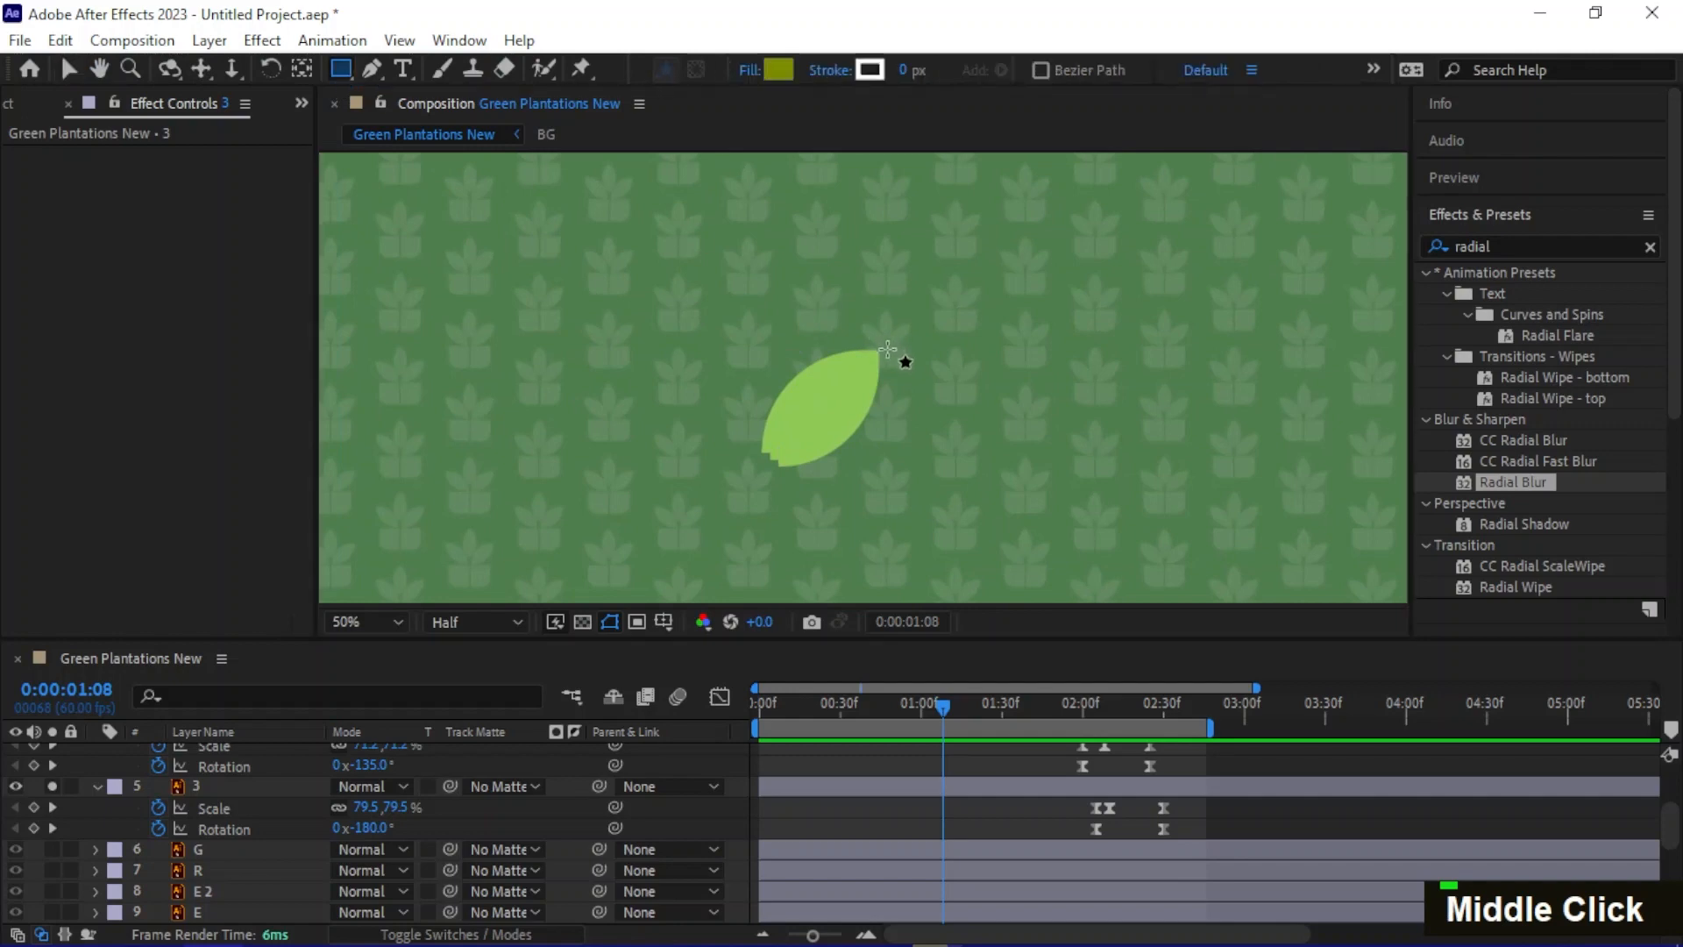
left_click_drag(888, 349, 752, 472)
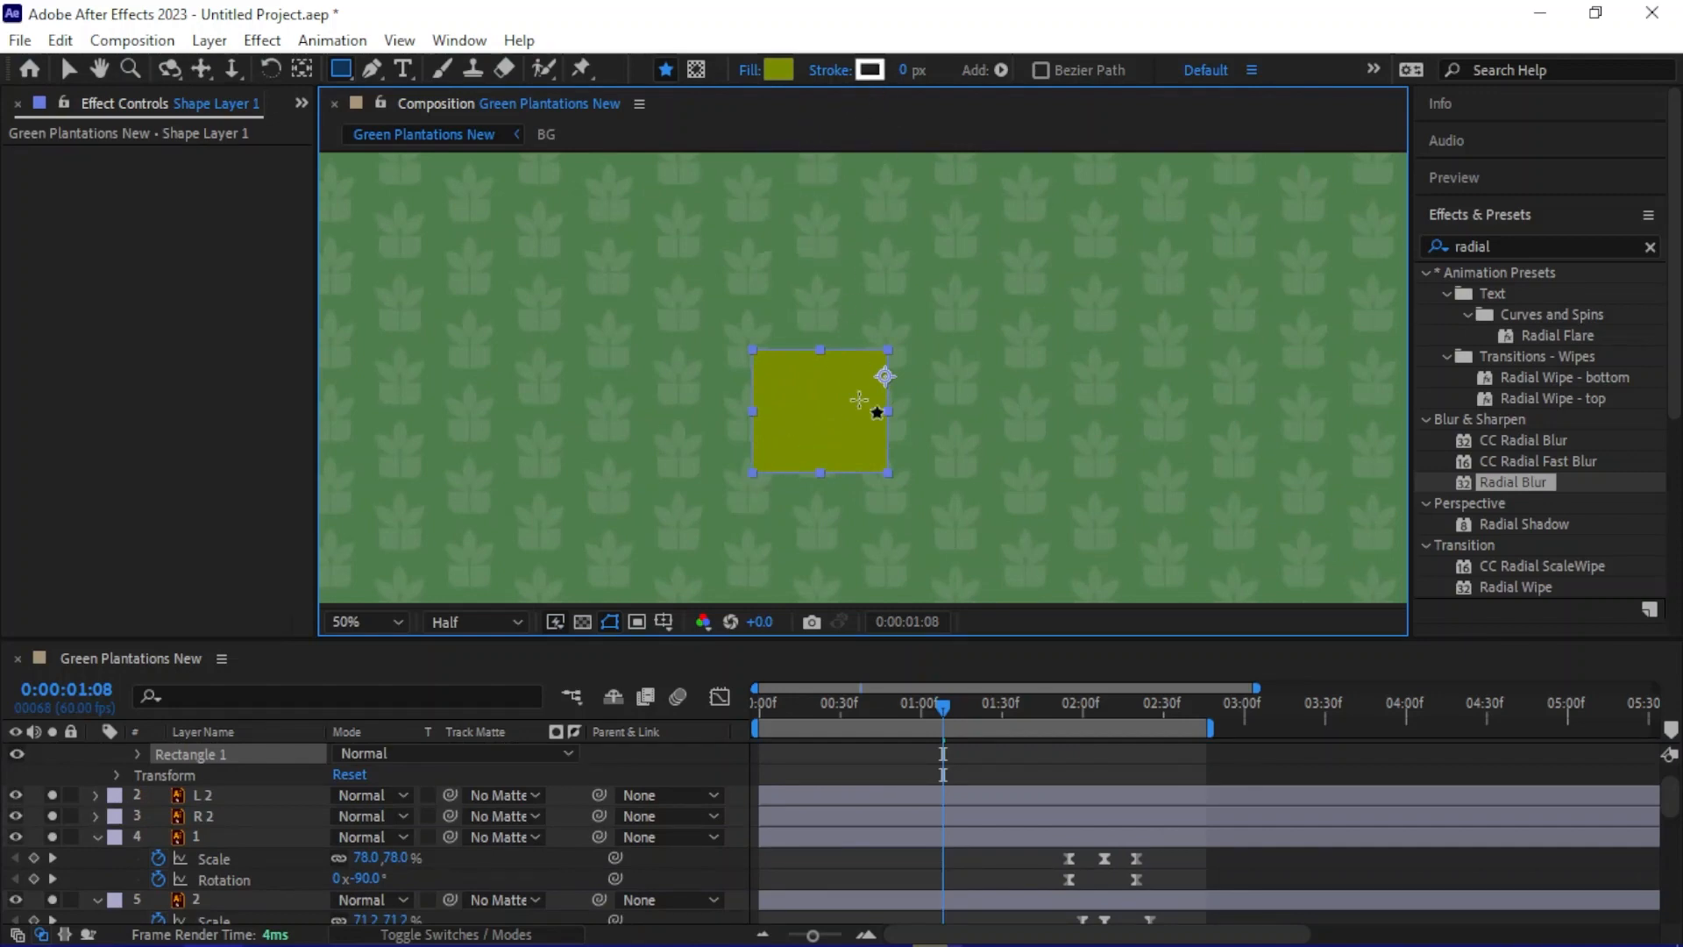
Collapse the properties of the new rectangle's shape layer
scroll(854, 817, "down", 2, "alt")
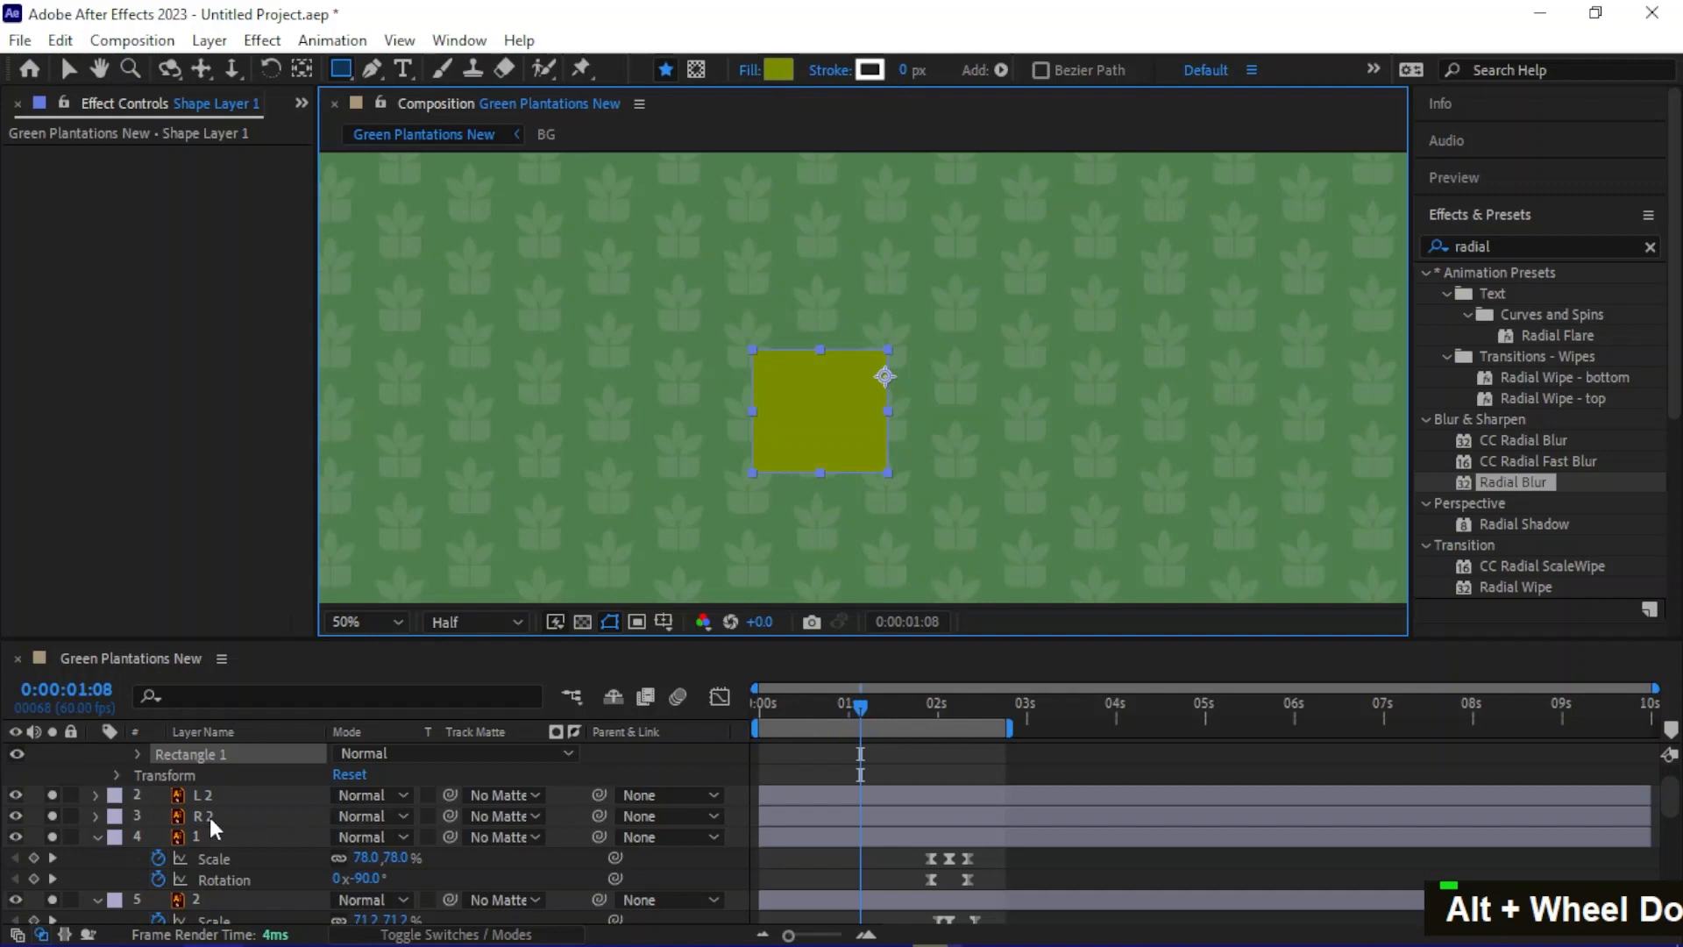
scroll(208, 817, "up", 2)
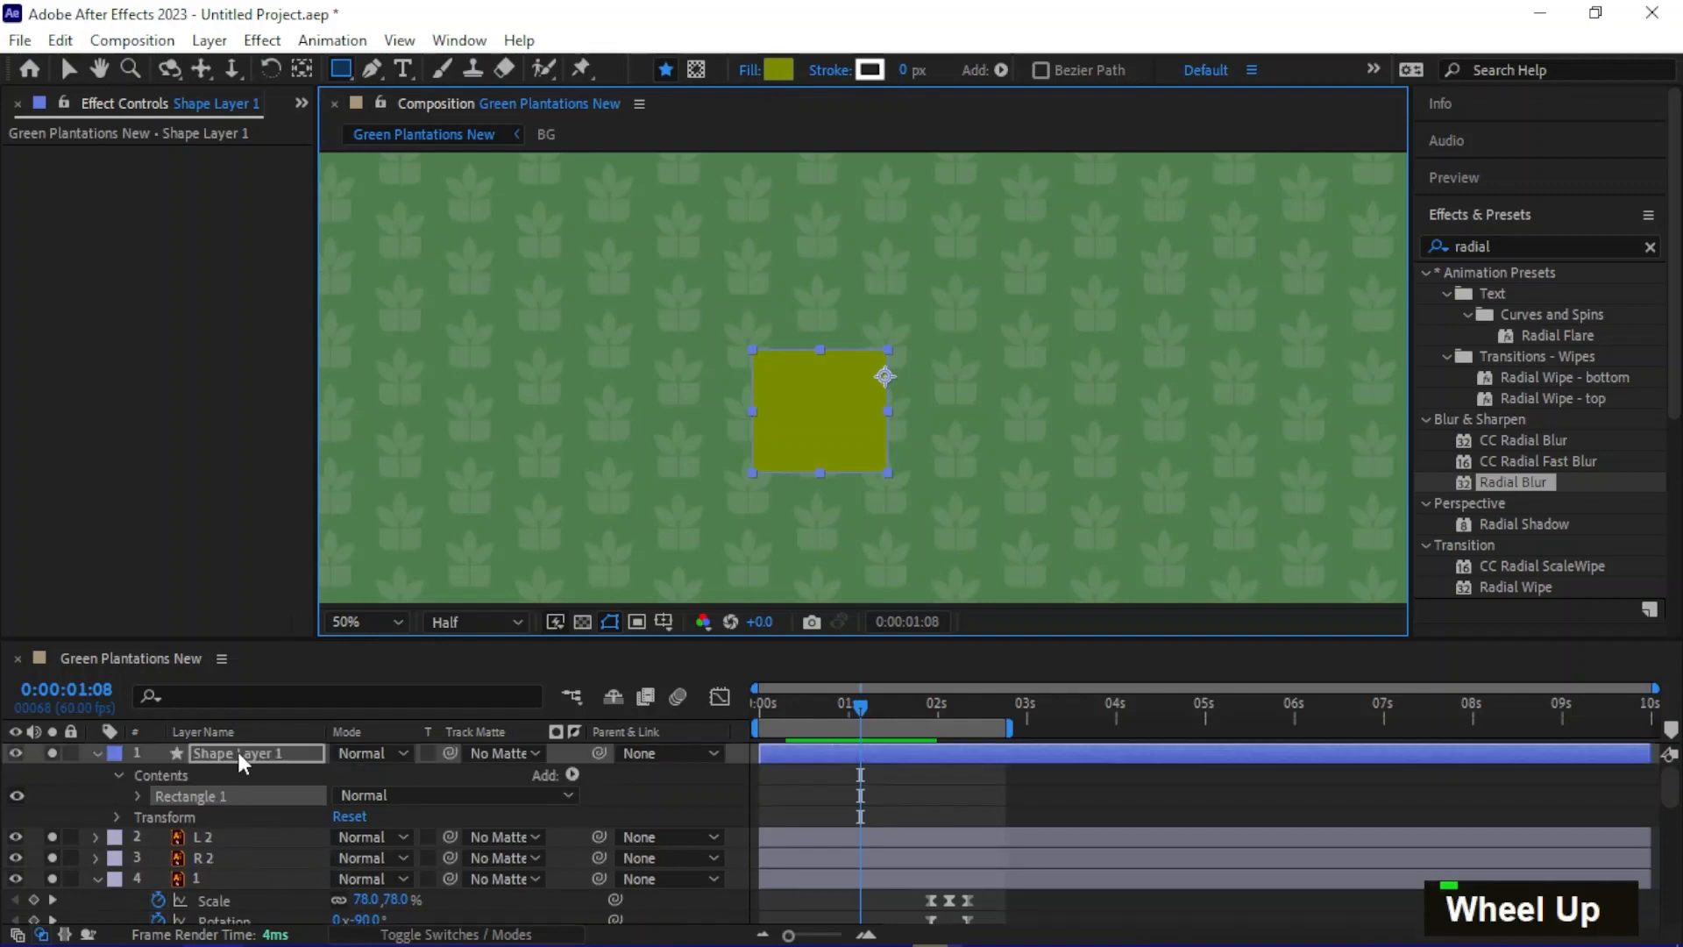
left_click(238, 752)
key("u")
Collapse the keyframed properties of leaf layers 1, 2 and 3 and pre-compose the three layers as "Leaves"
left_click(230, 818)
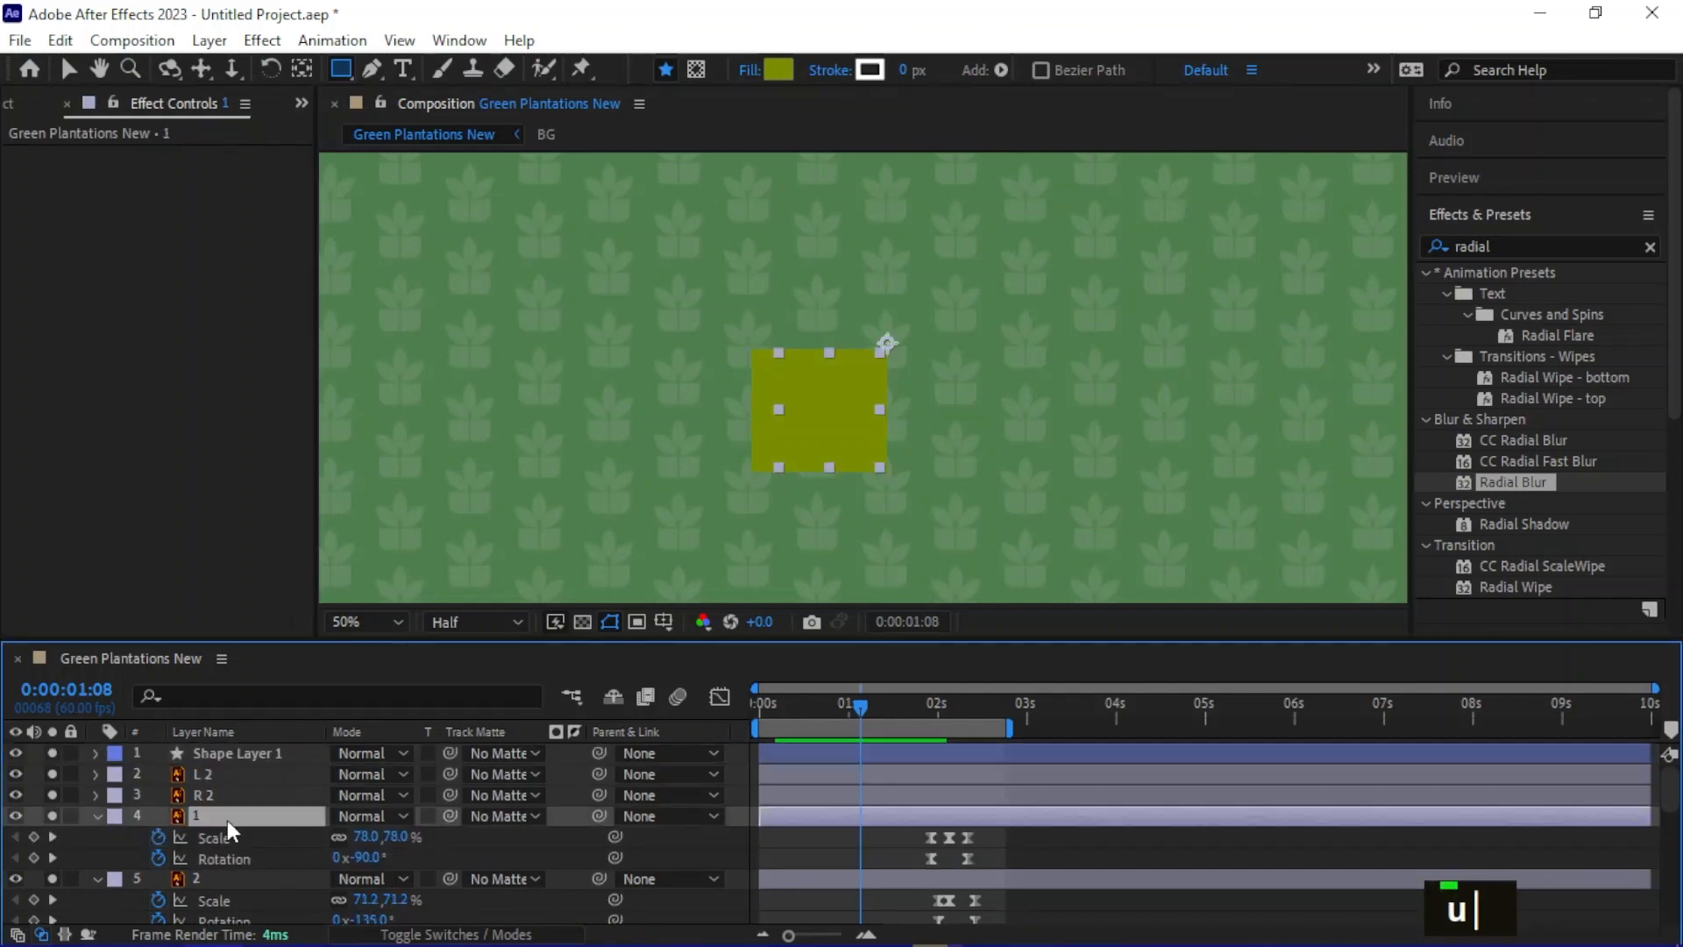
left_click(225, 877, "ctrl")
scroll(244, 868, "down", 2, "ctrl")
left_click(208, 898, "ctrl")
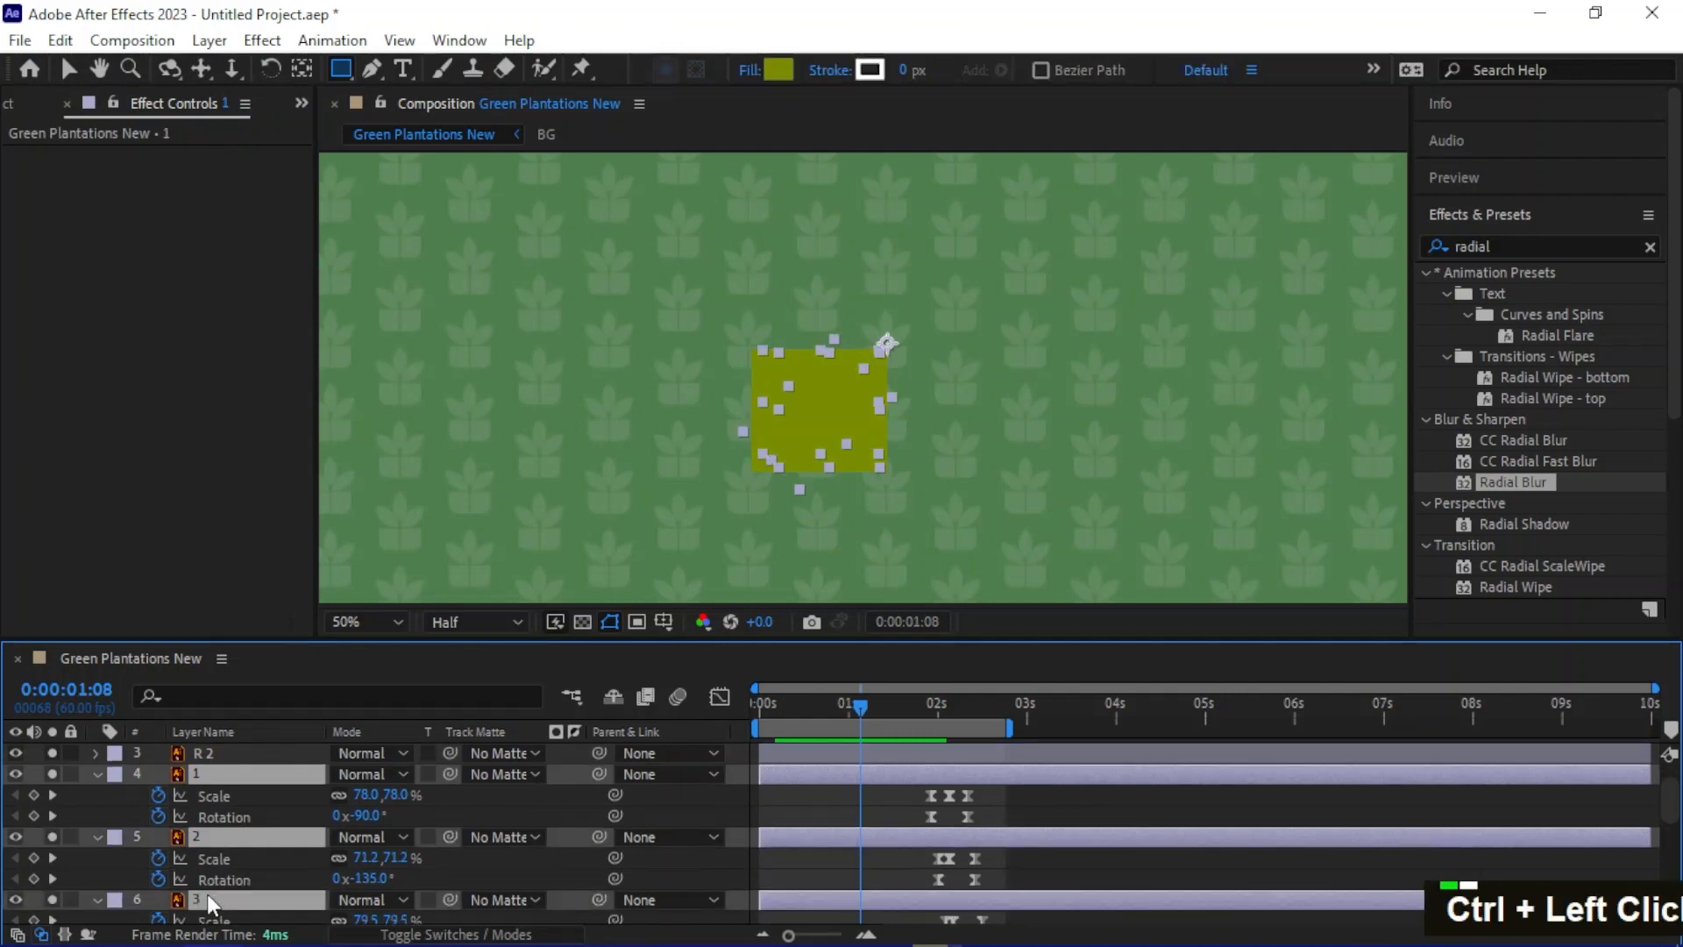
key("u")
scroll(263, 868, "up", 2)
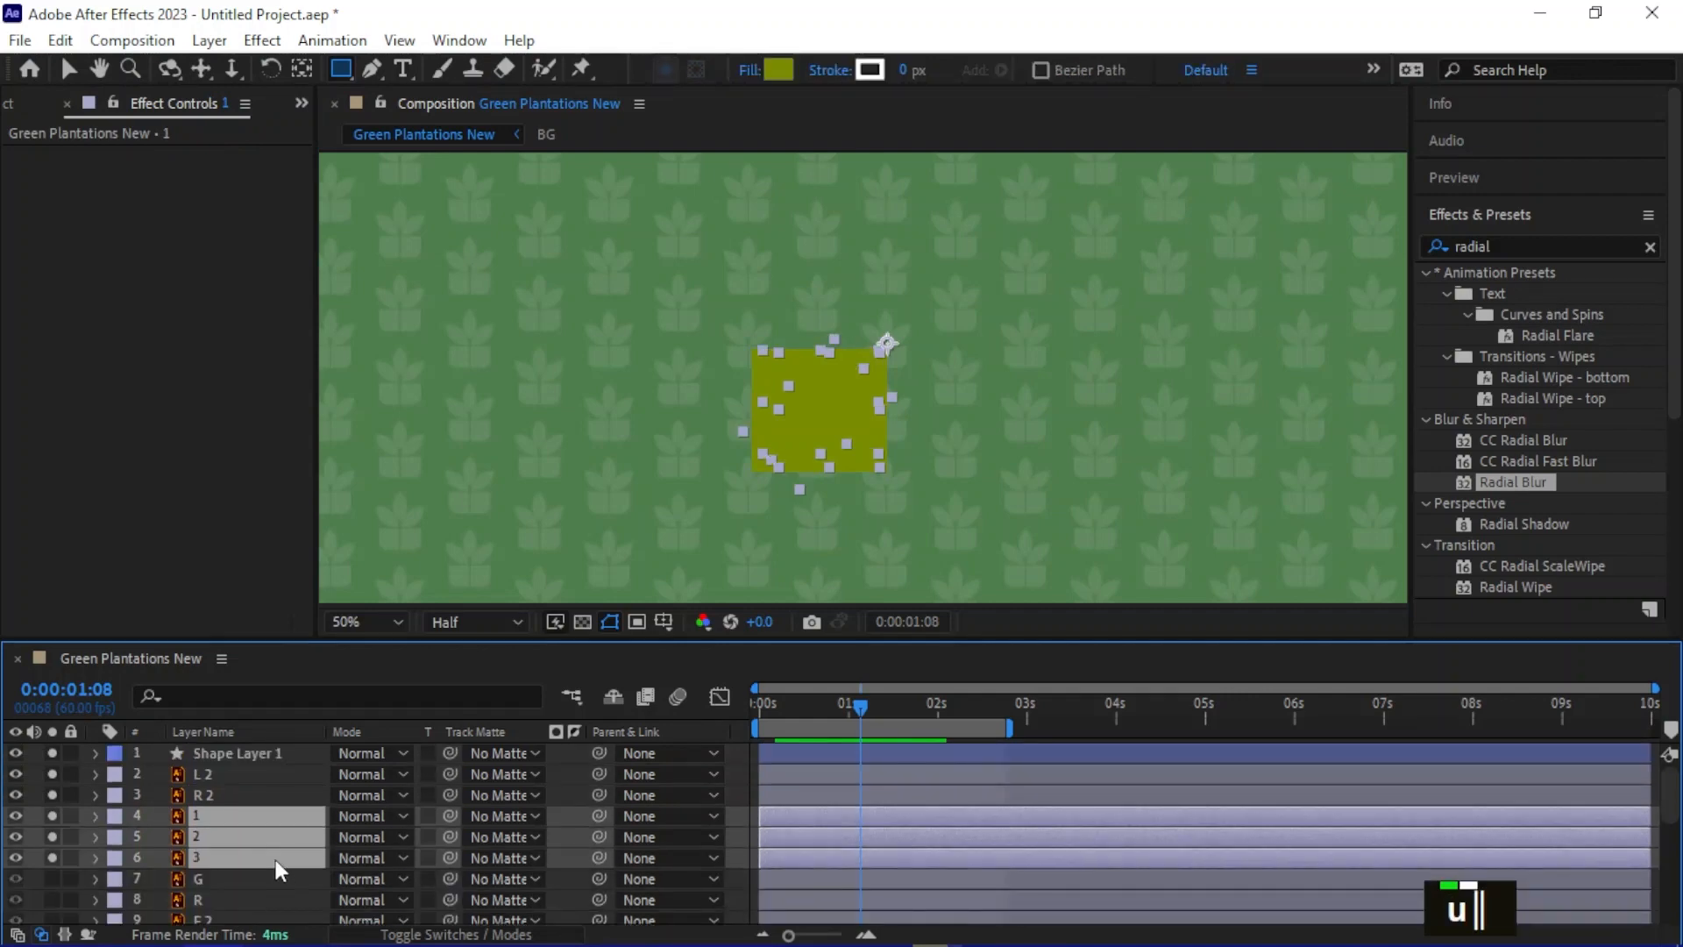
key("ctrl+shift+c")
type("Leaves")
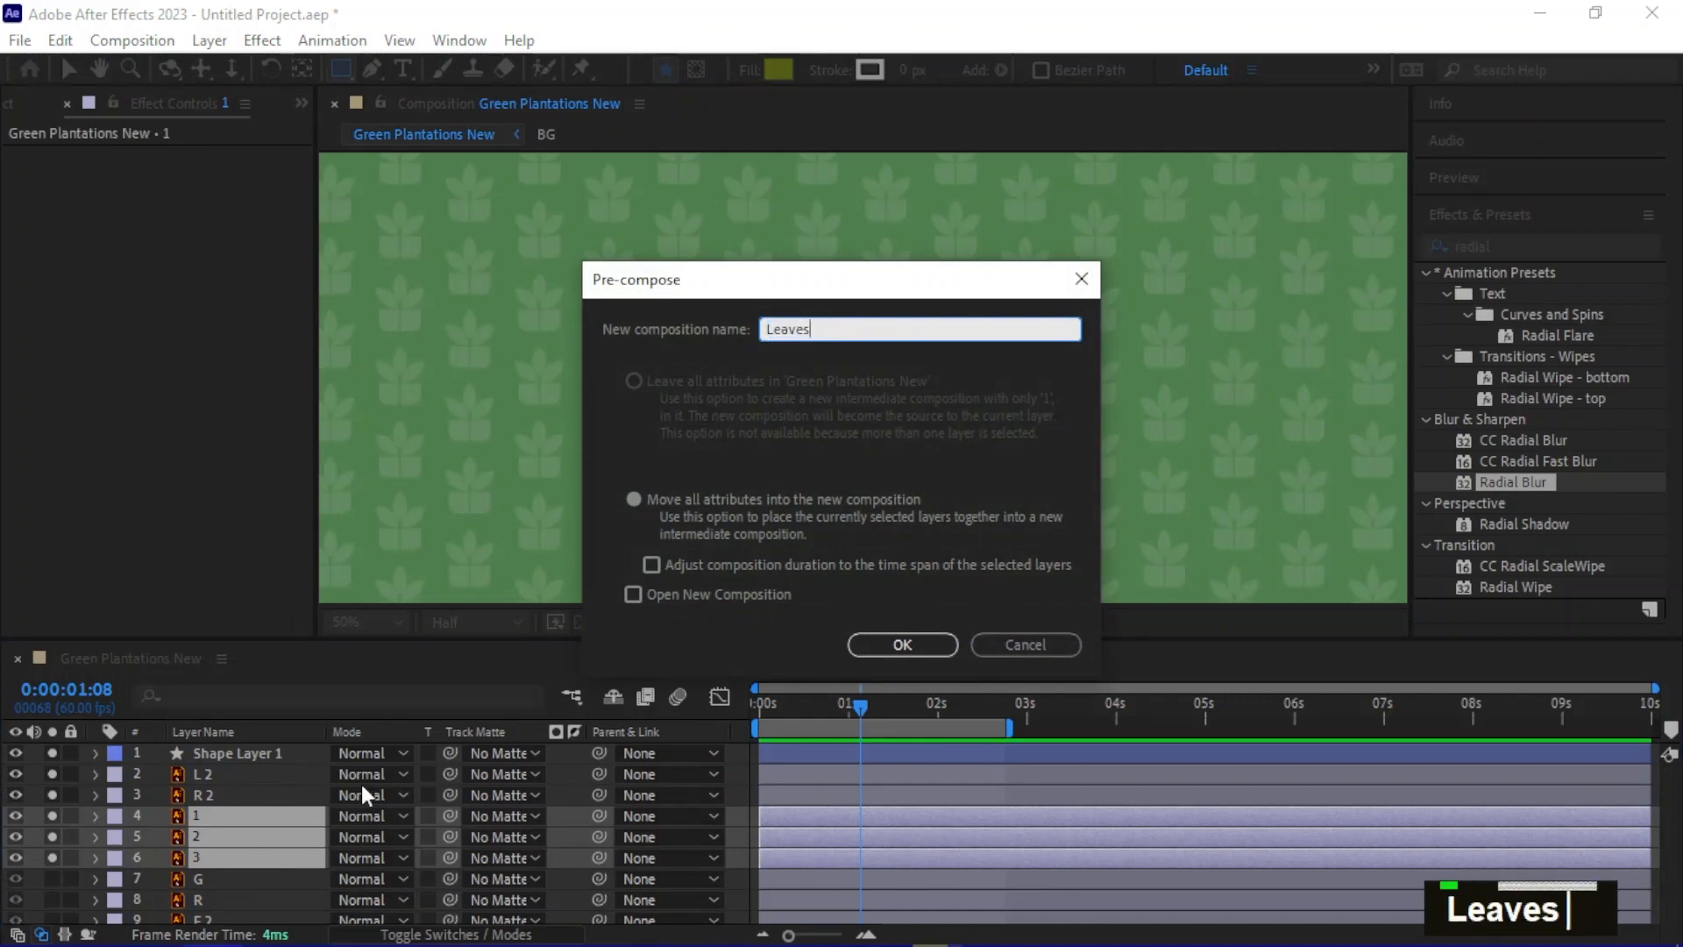
key("Return")
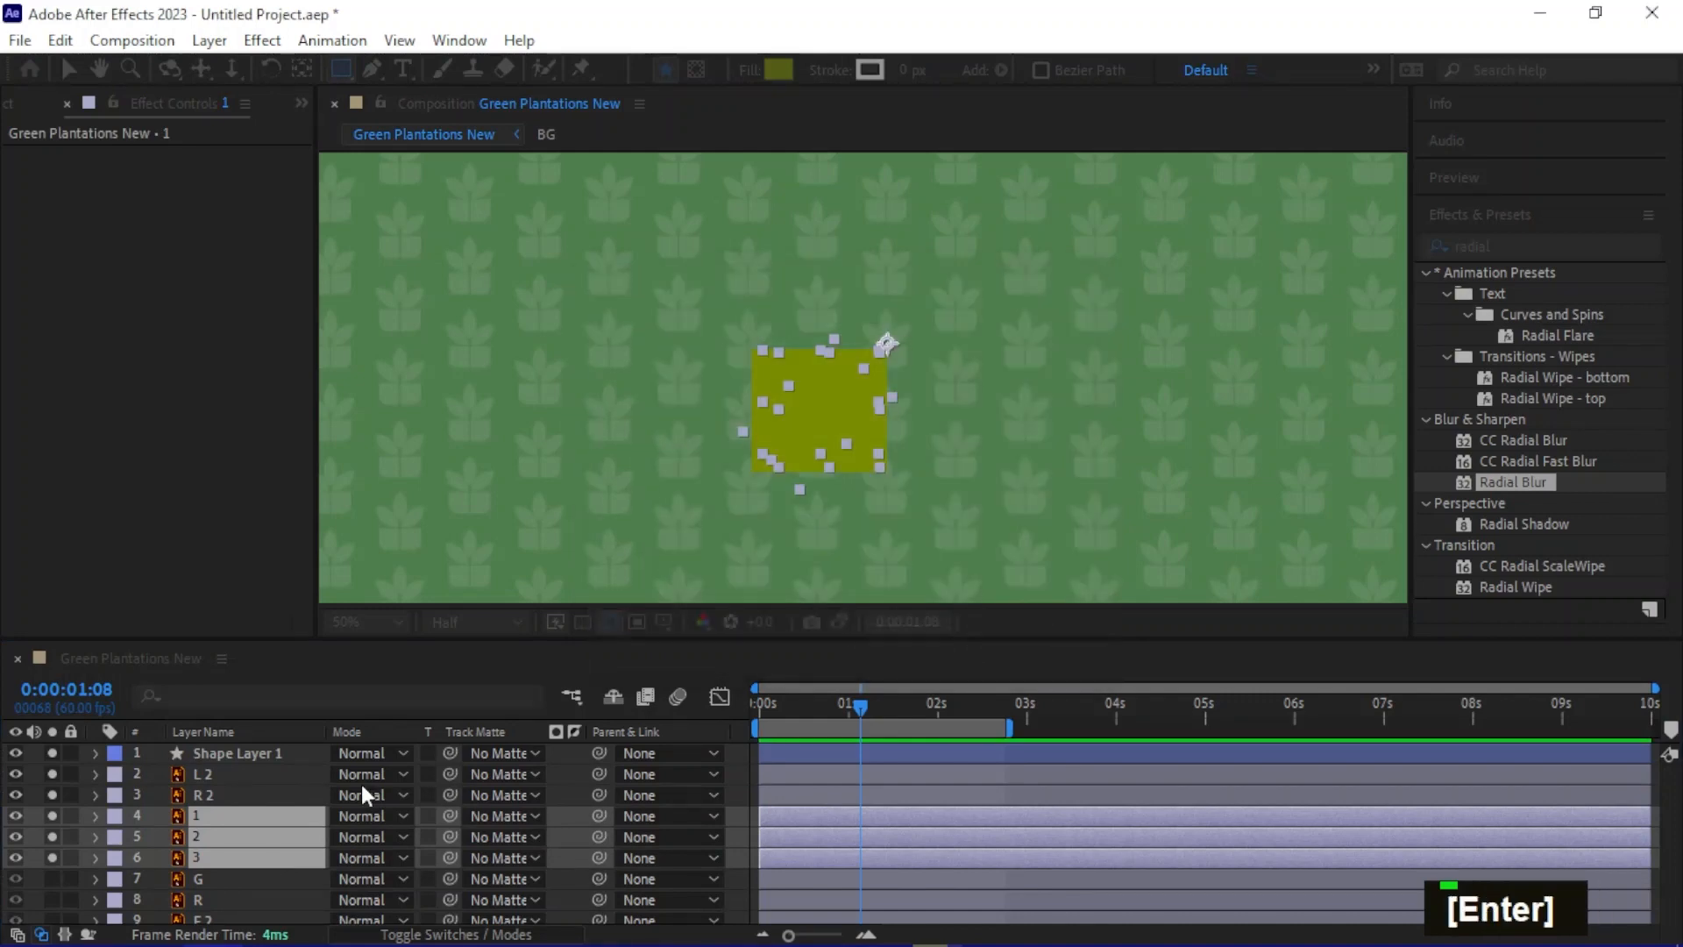
Place Shape Layer 1 directly above the Leaves layer and use it as the inverted alpha track matte for Leaves
scroll(261, 823, "up", 1)
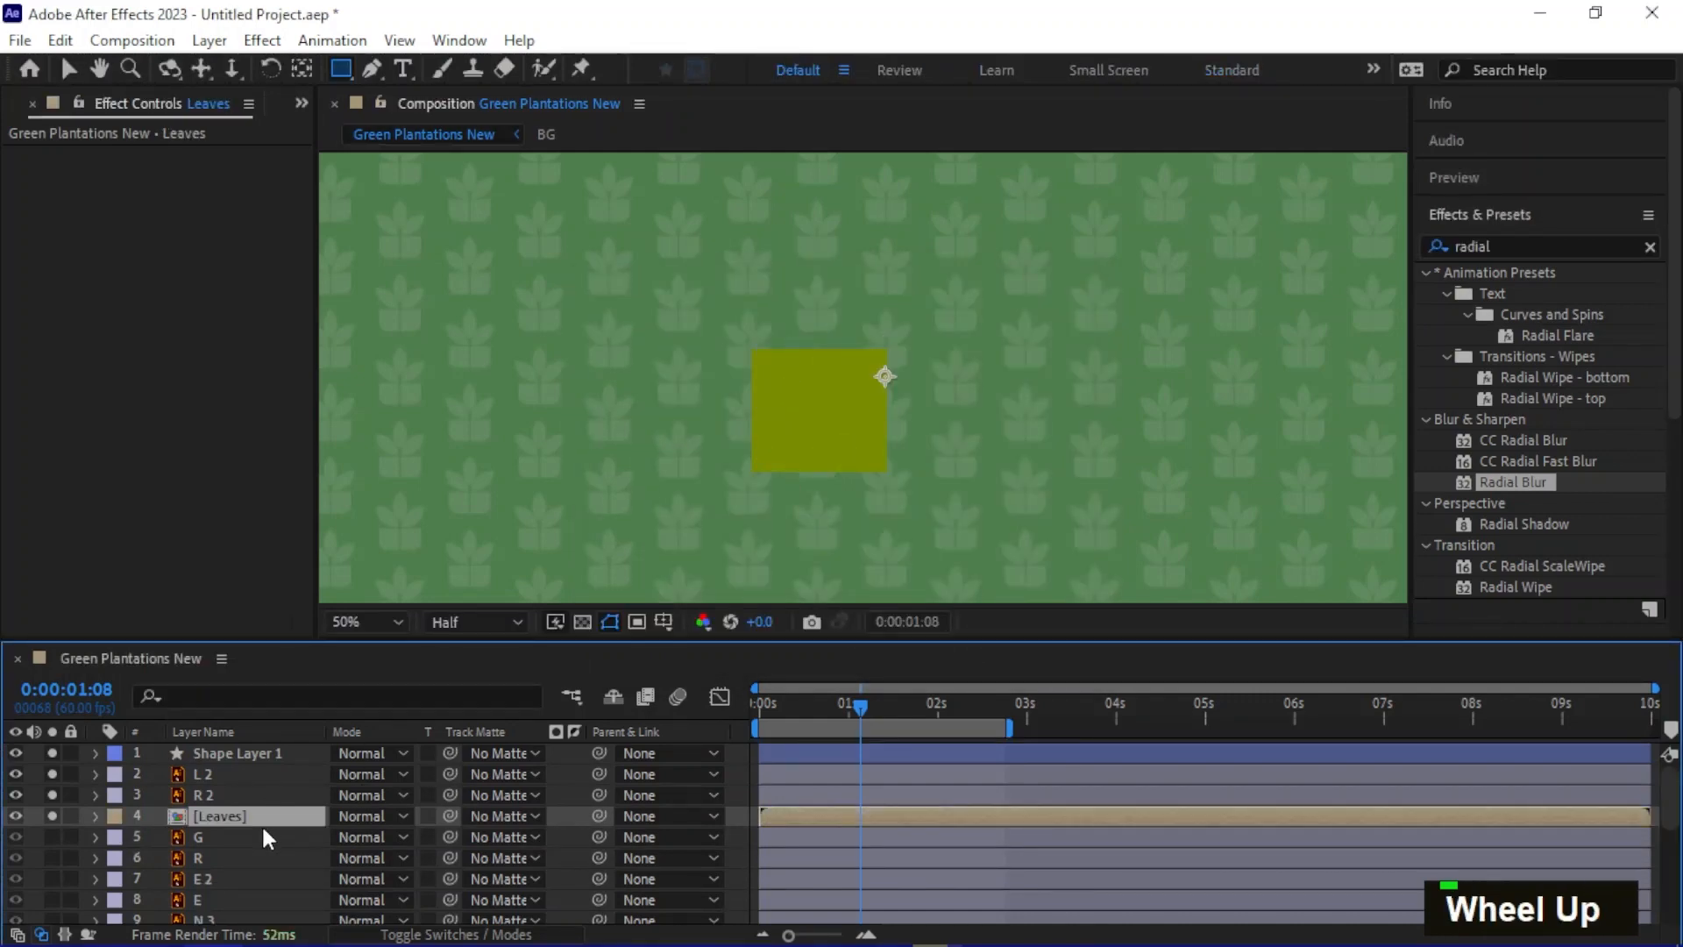
left_click_drag(248, 747, 235, 804)
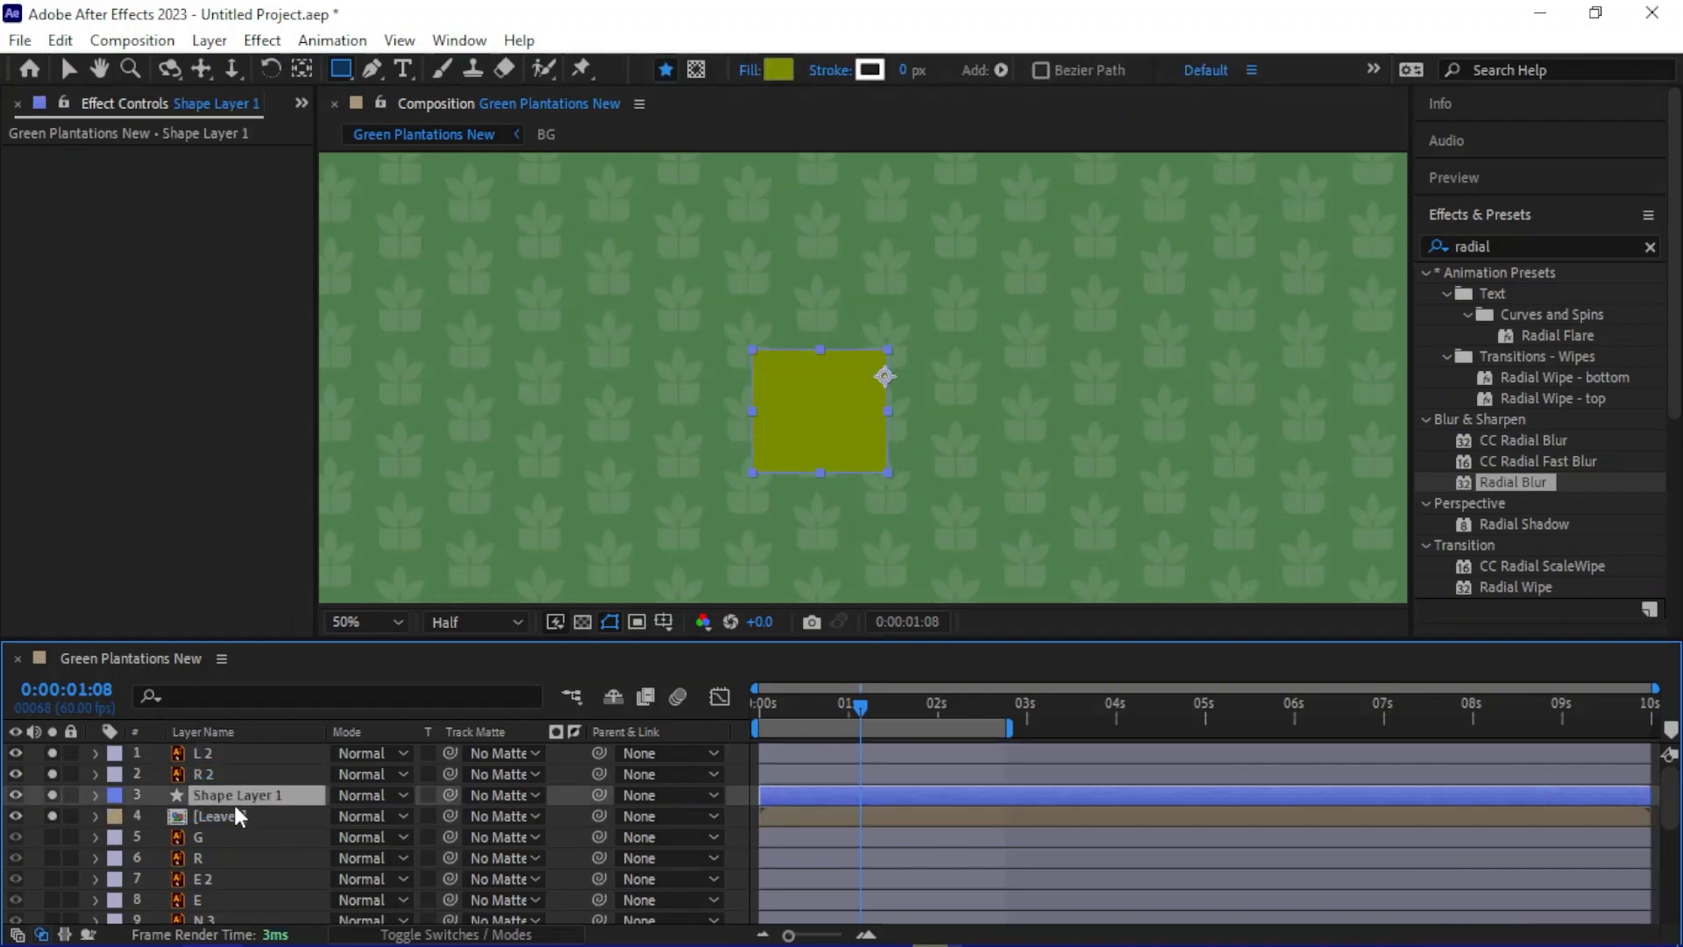
left_click(533, 813)
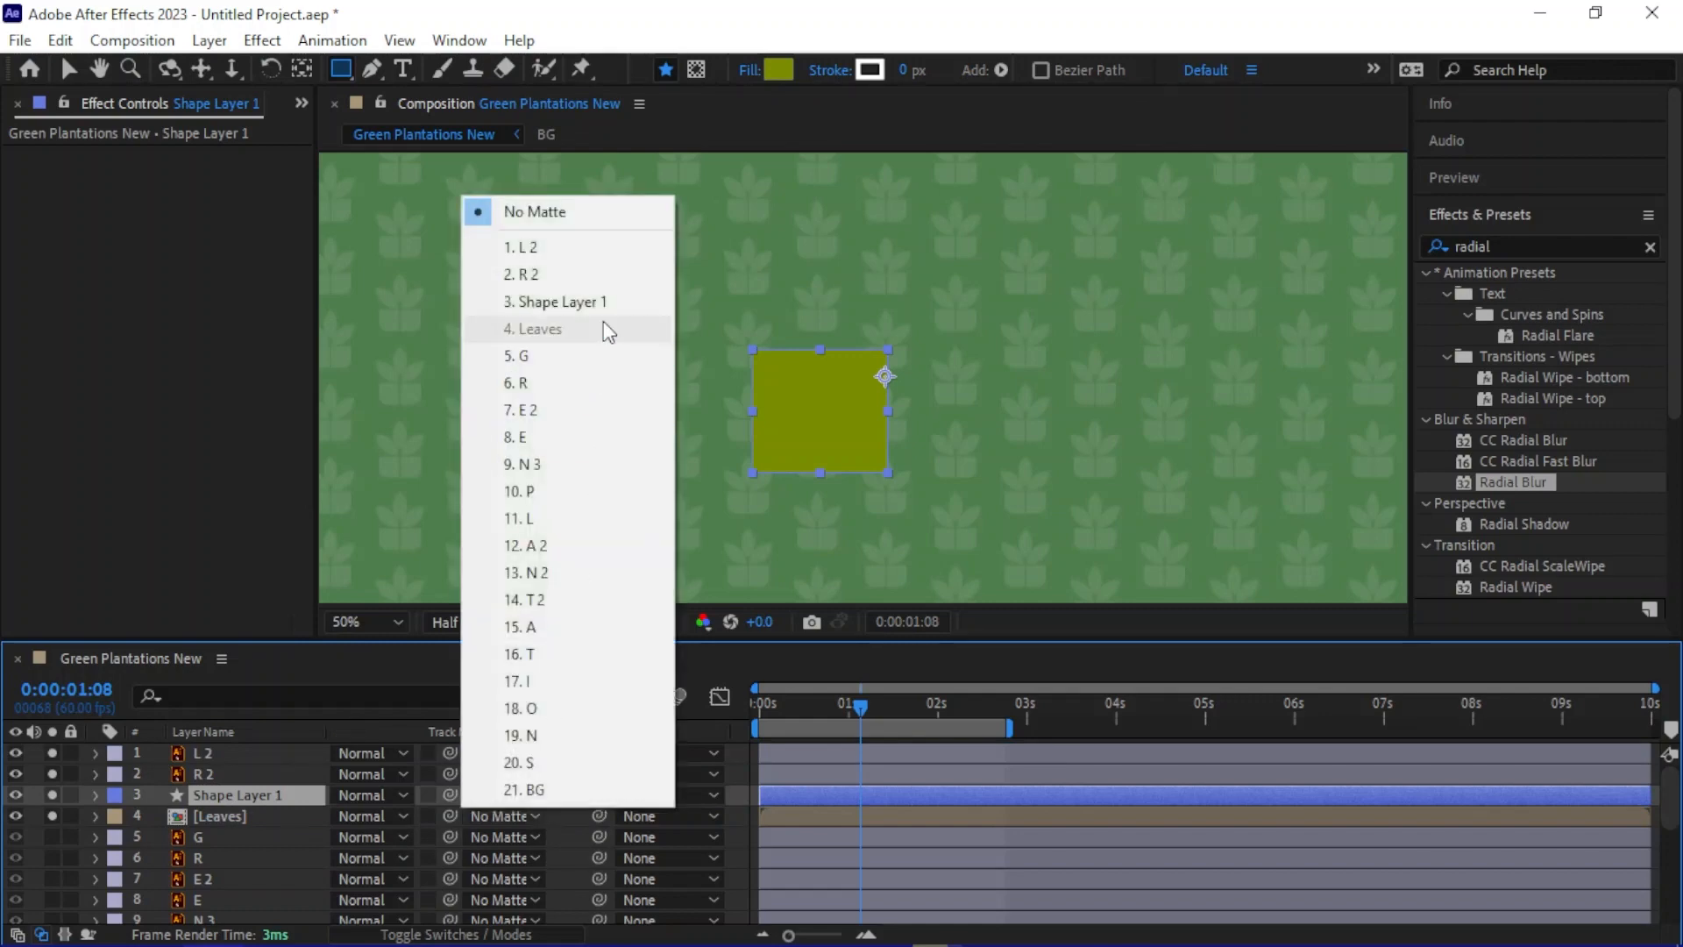
left_click(561, 301)
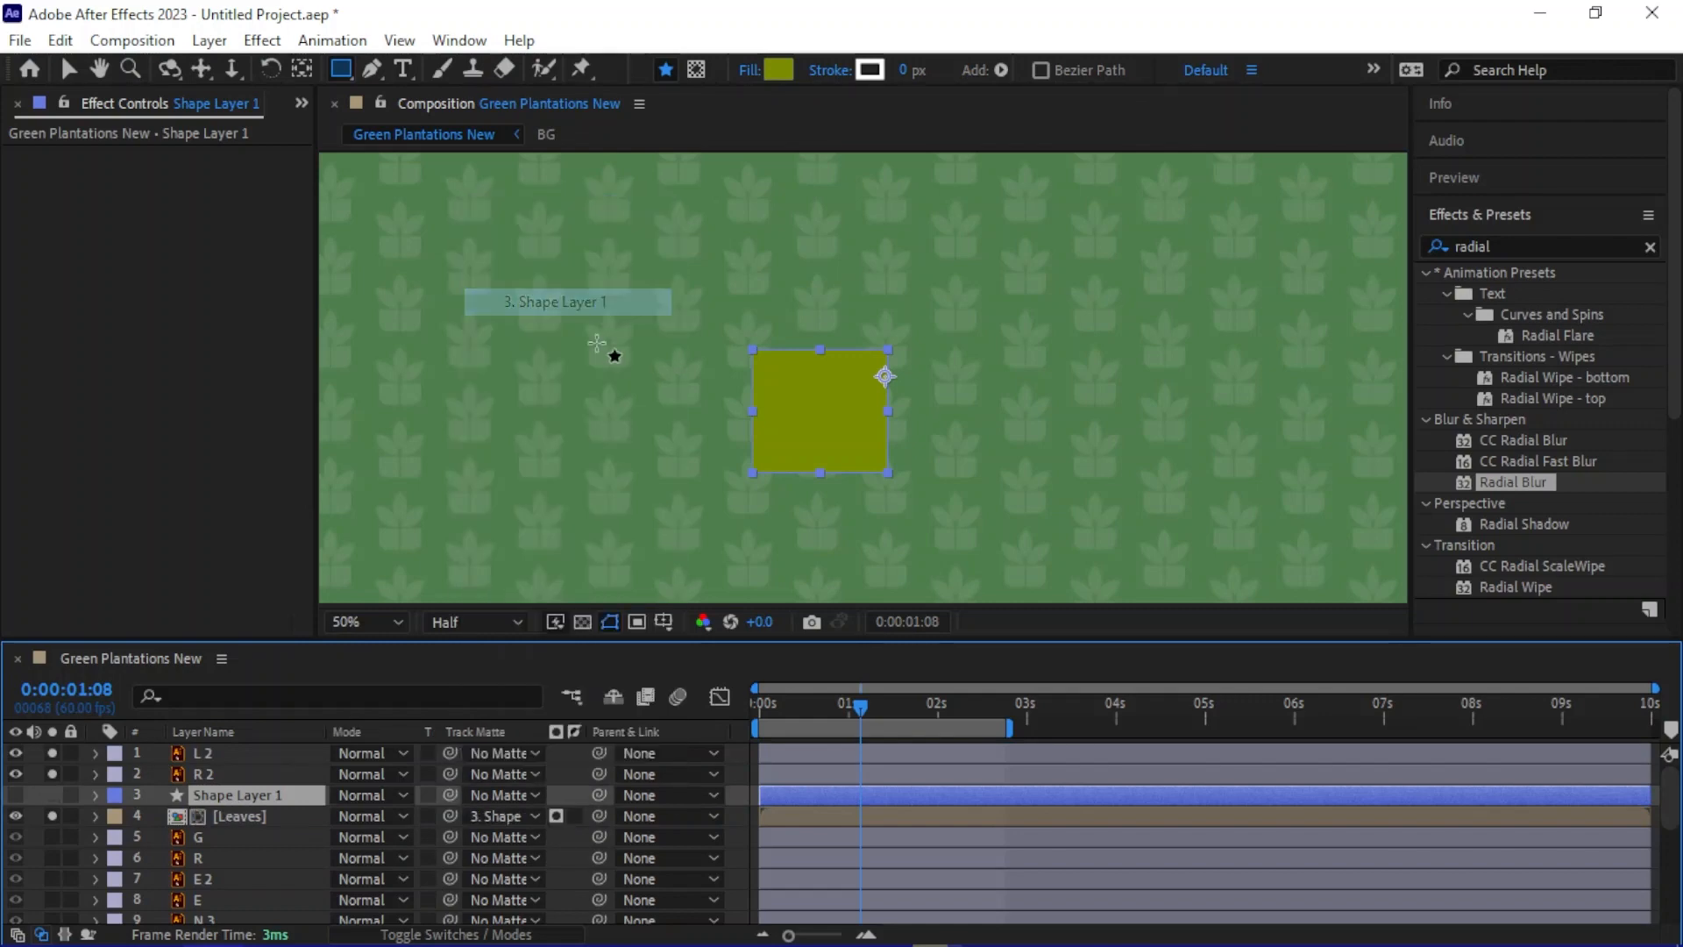
left_click(575, 816)
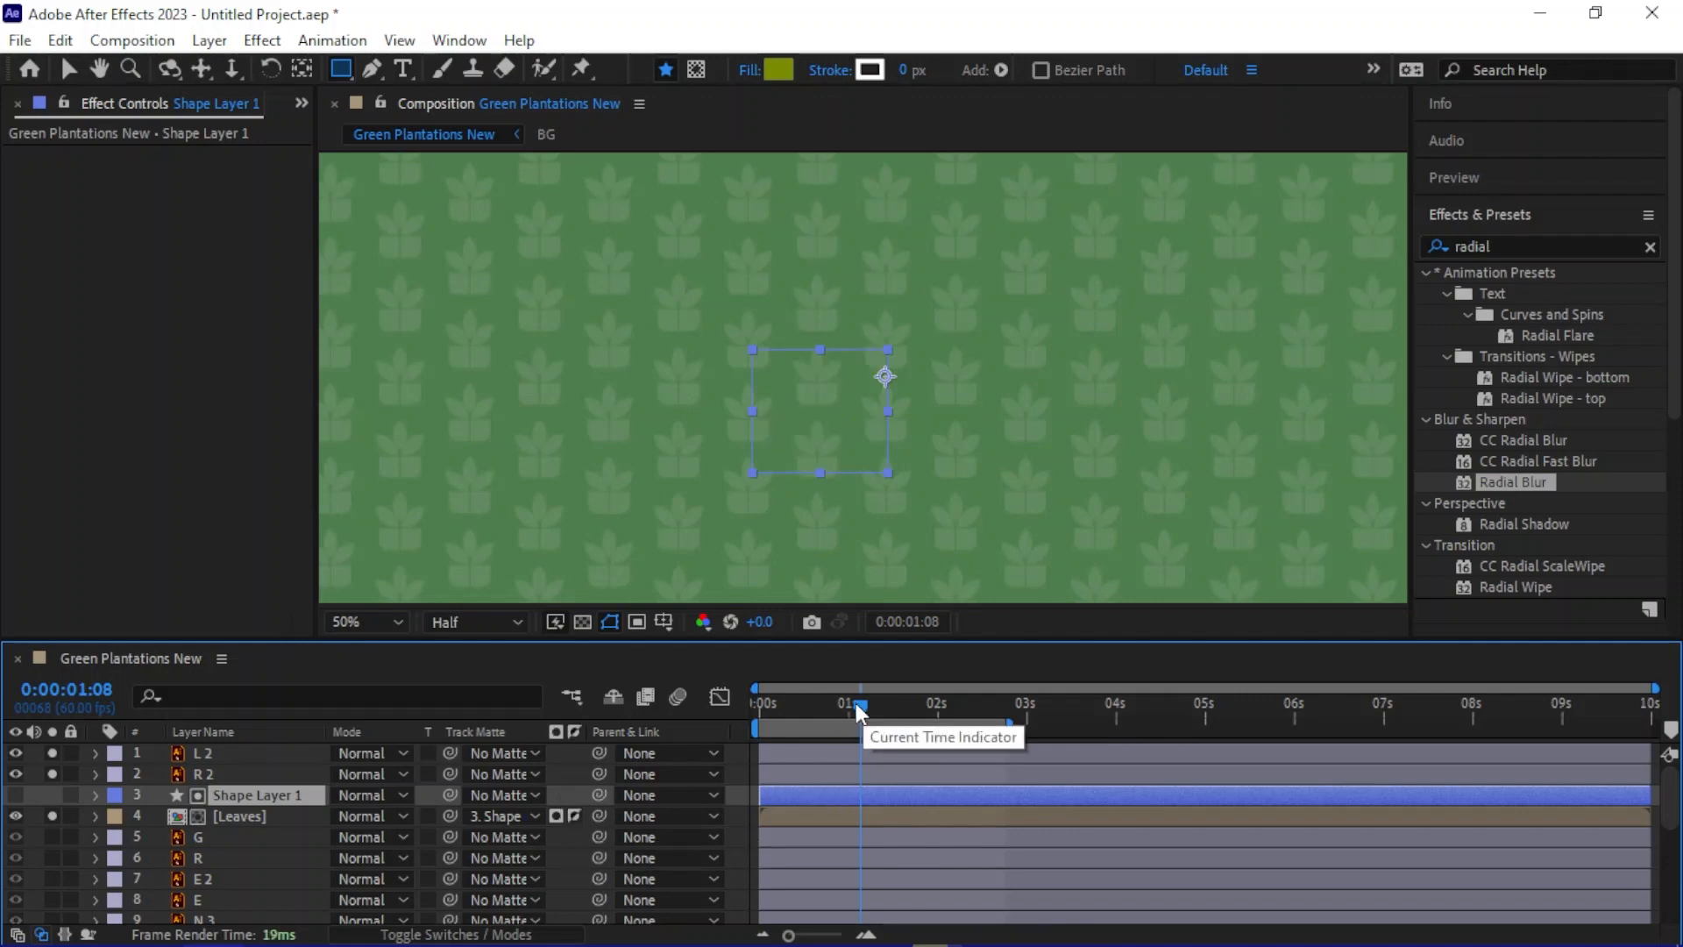
Fit the composition in the viewer, preview the matted leaf animation from the first frame, and inspect the leaves between 2:23 and 2:32
left_click_drag(856, 703, 742, 742)
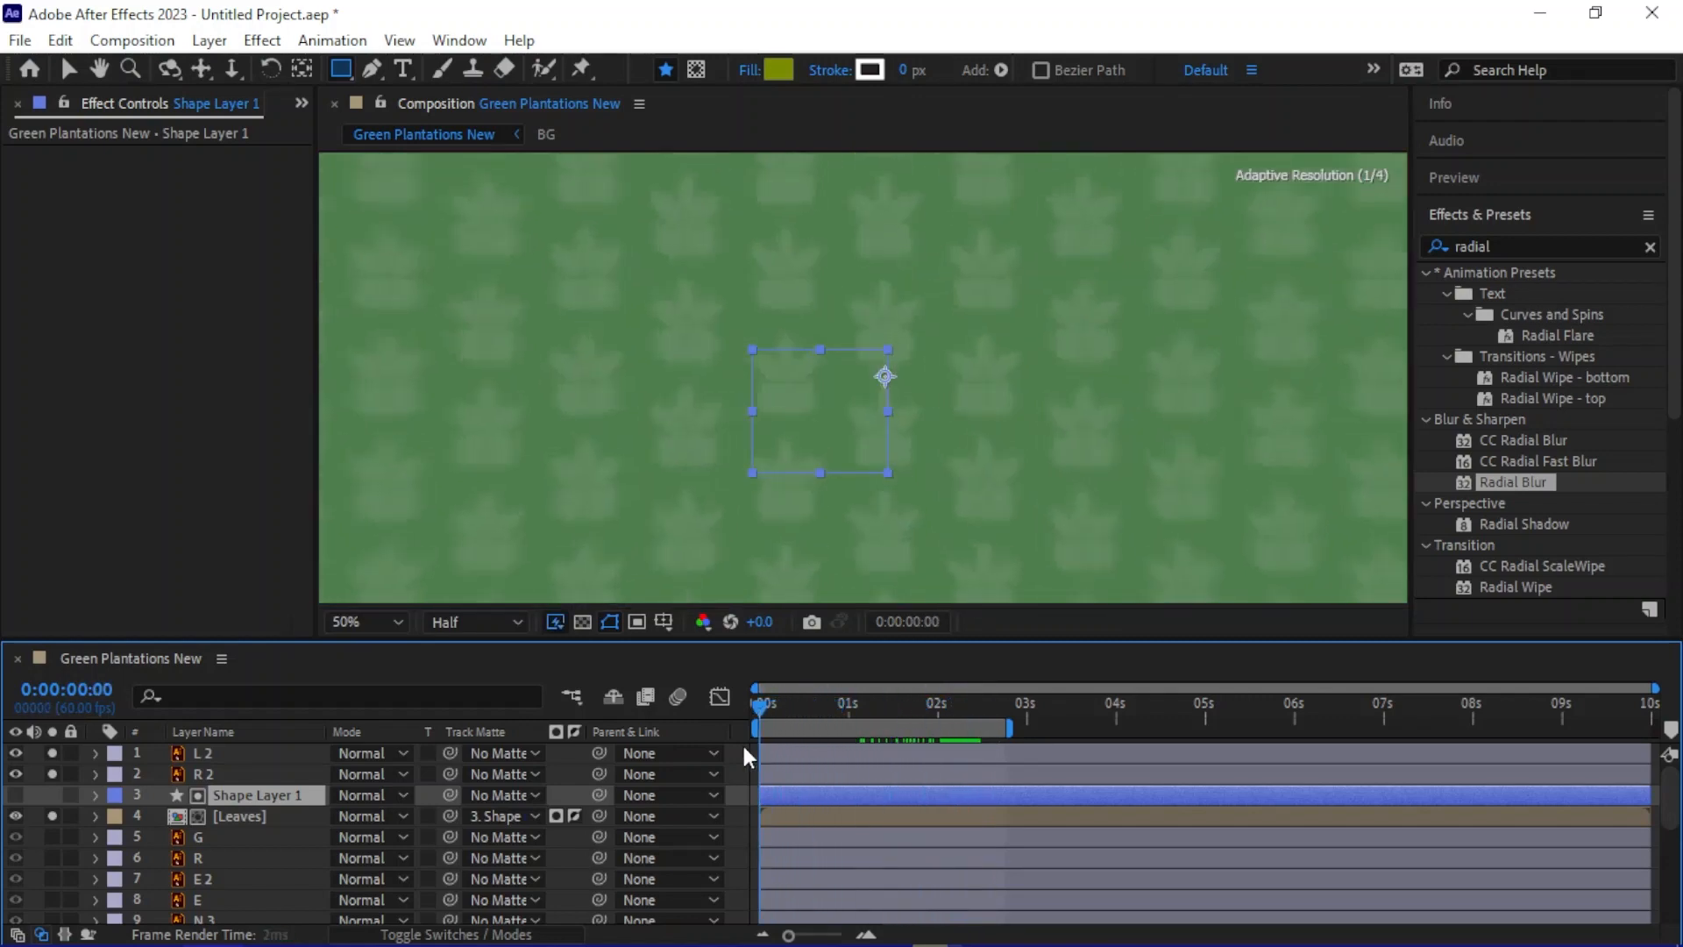
scroll(845, 492, "up", 1)
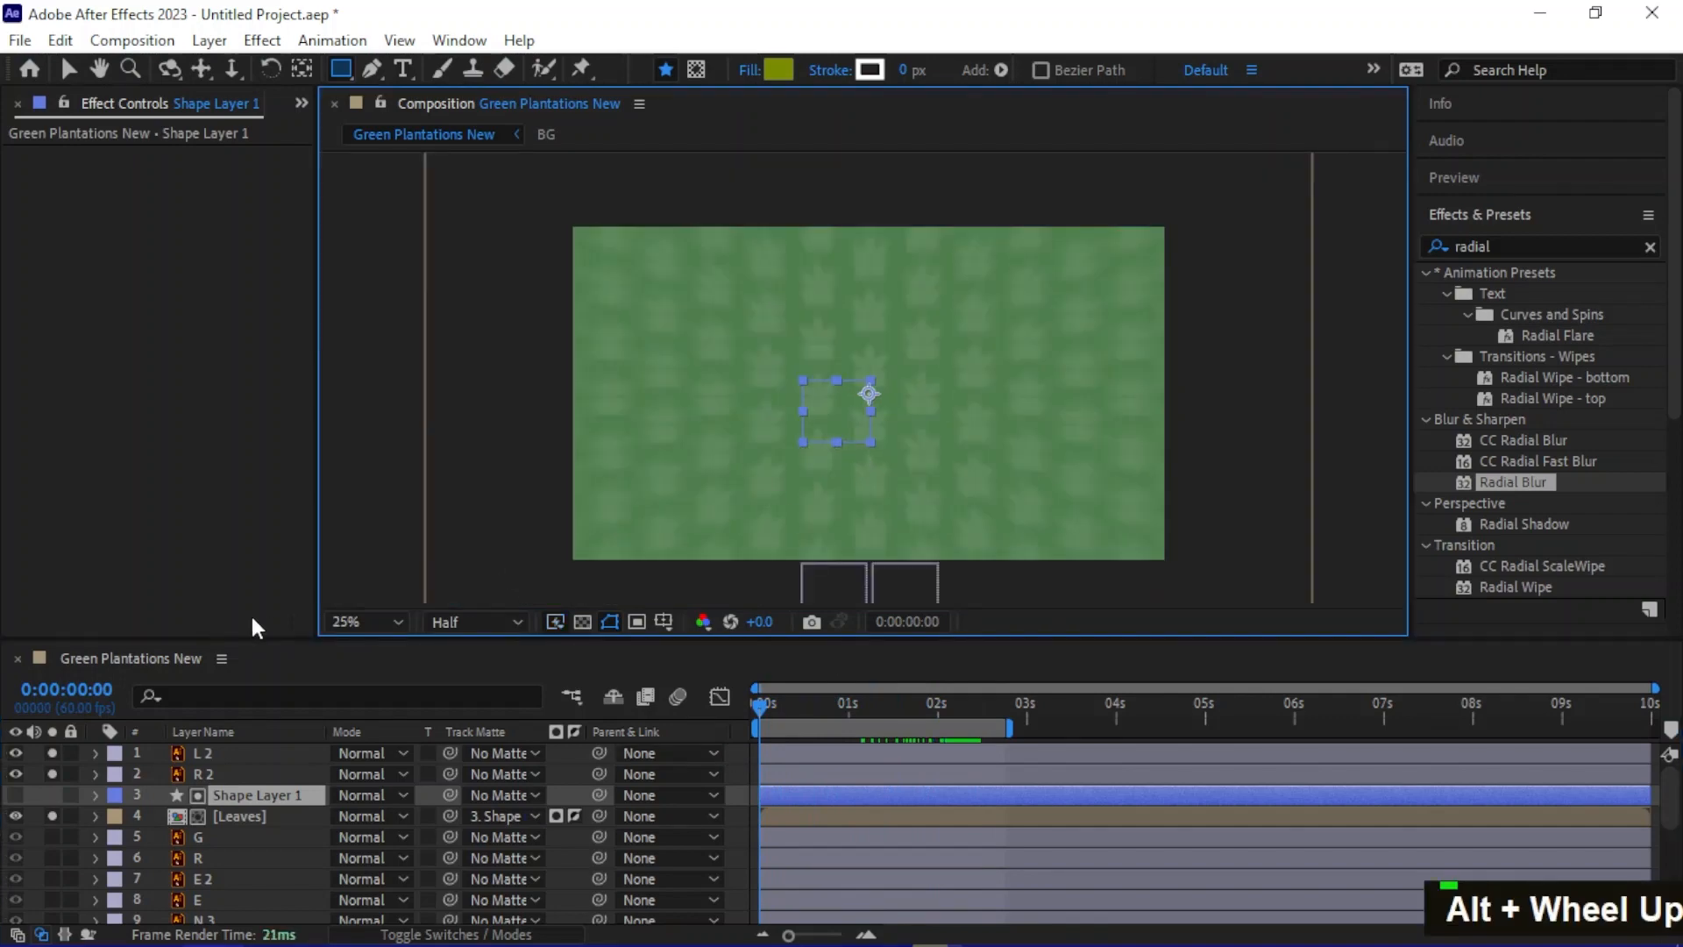
left_click(399, 624)
left_click(417, 214)
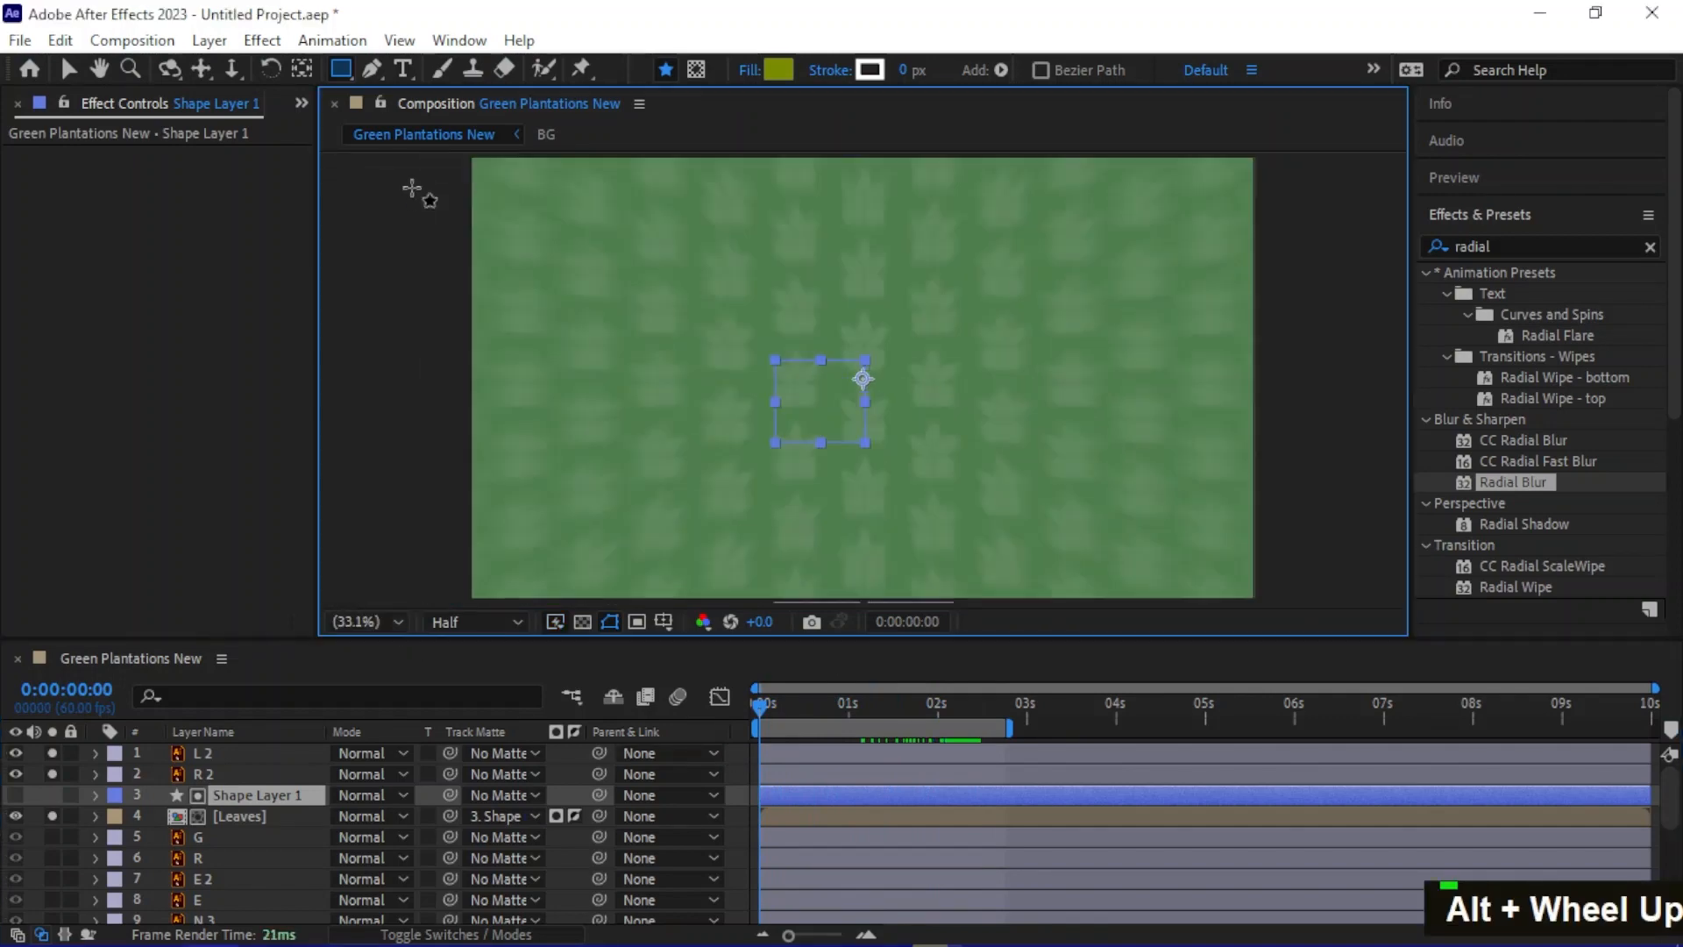
key("v")
left_click(375, 481)
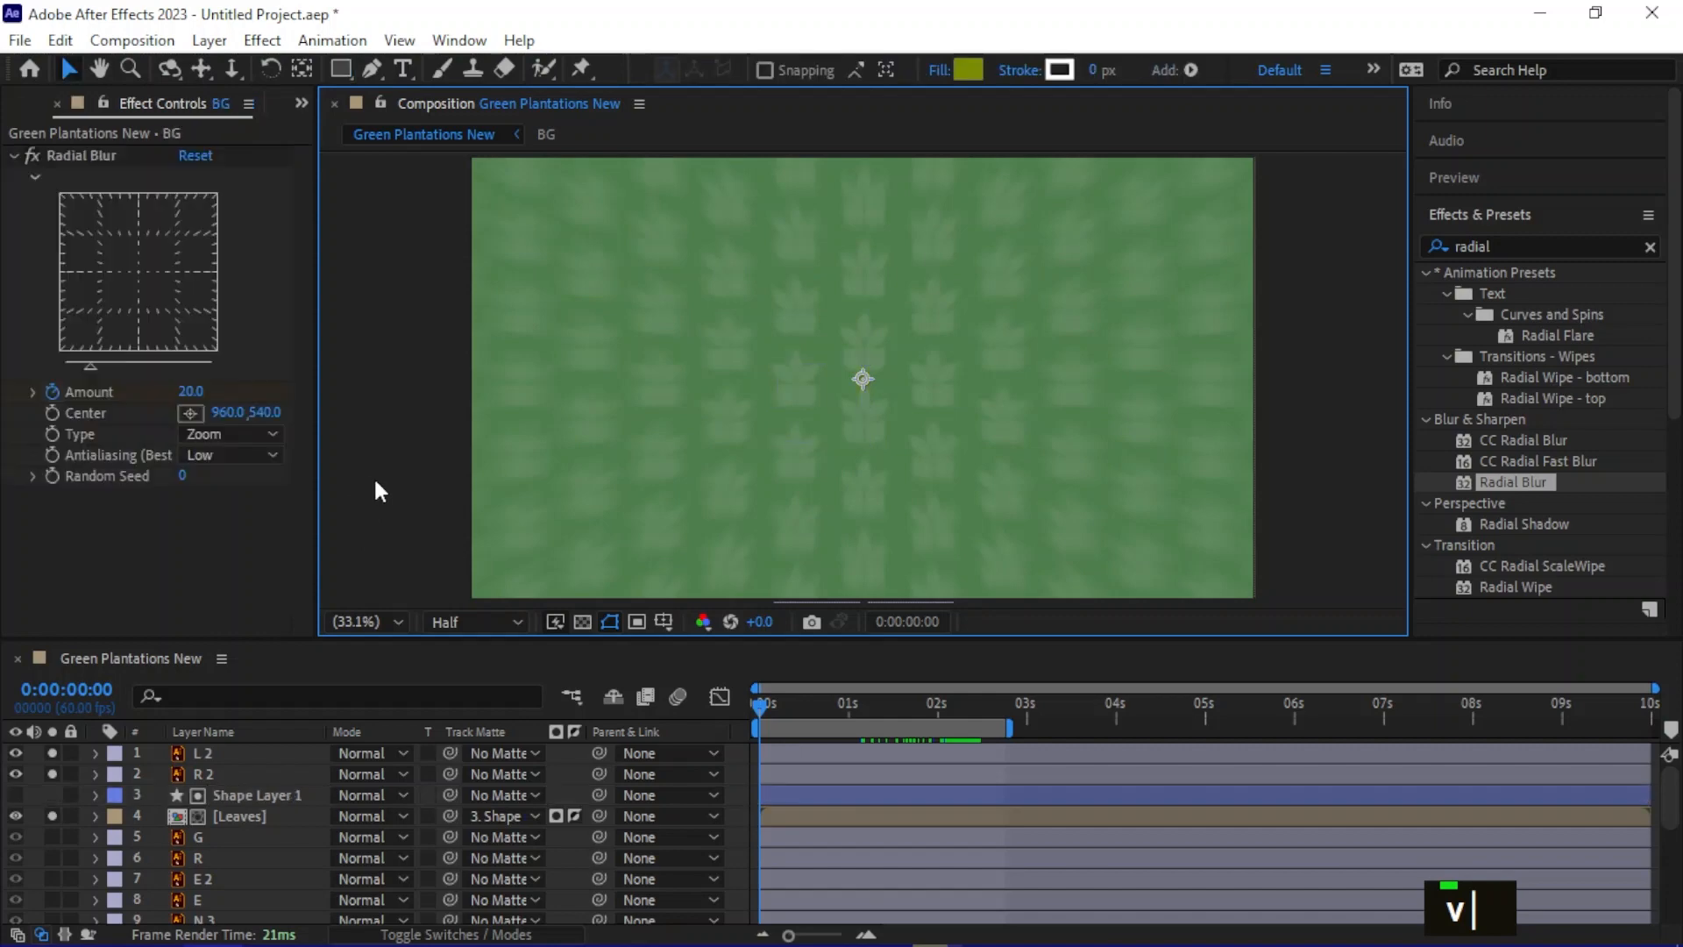
key("space")
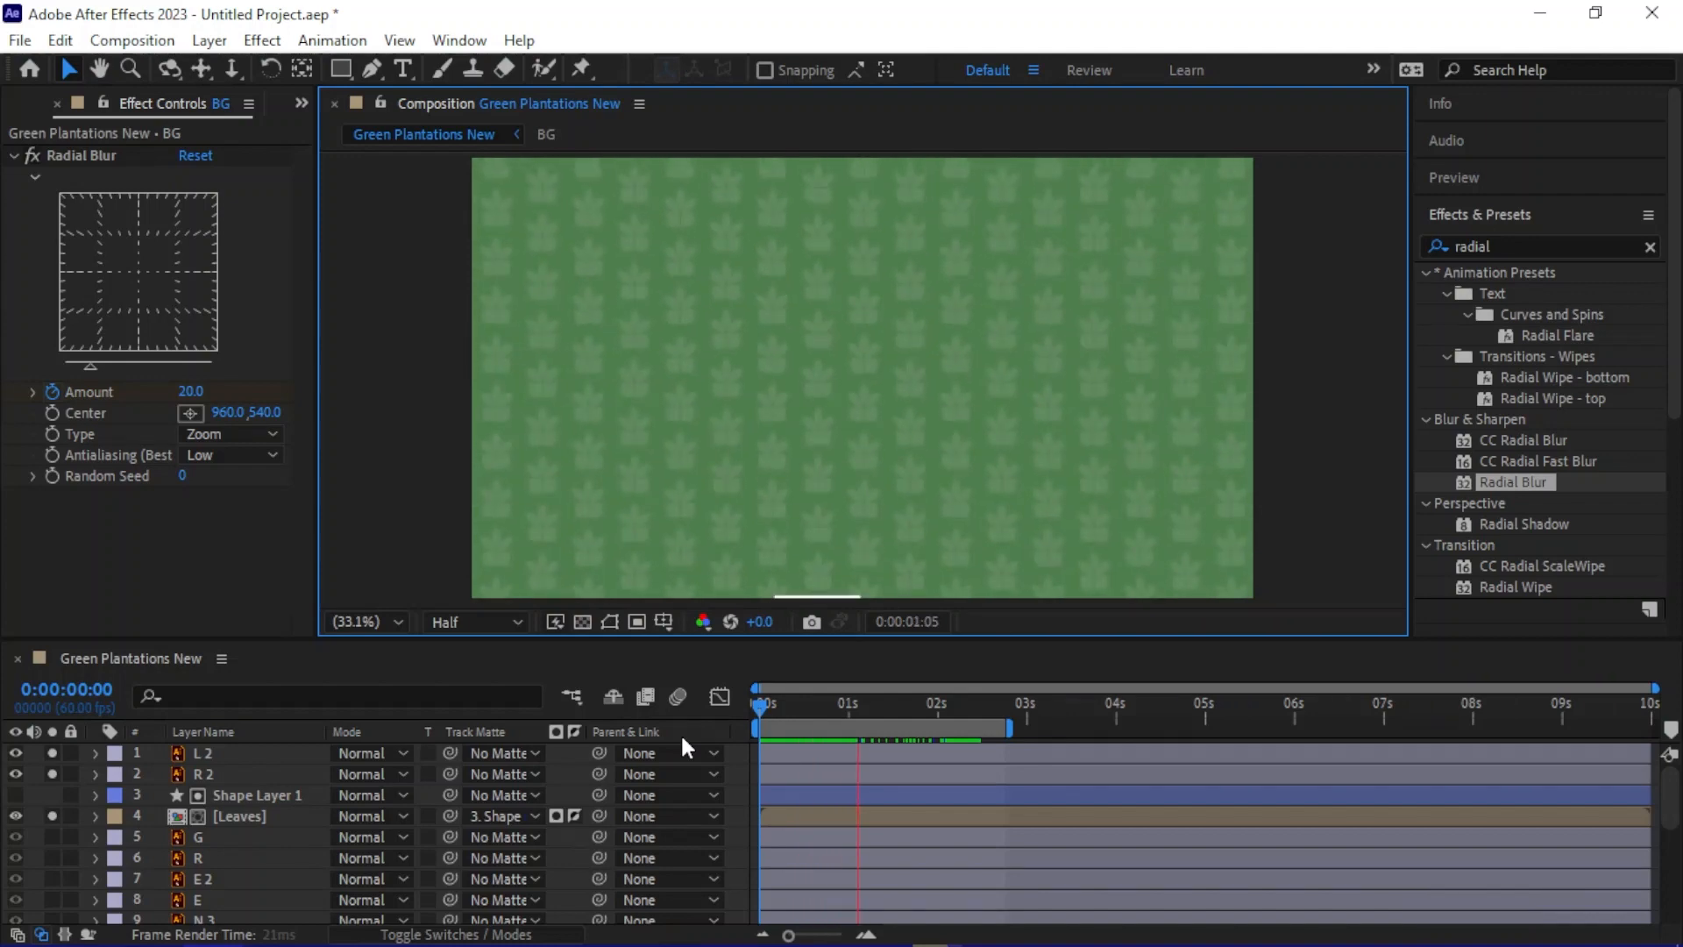
key("space")
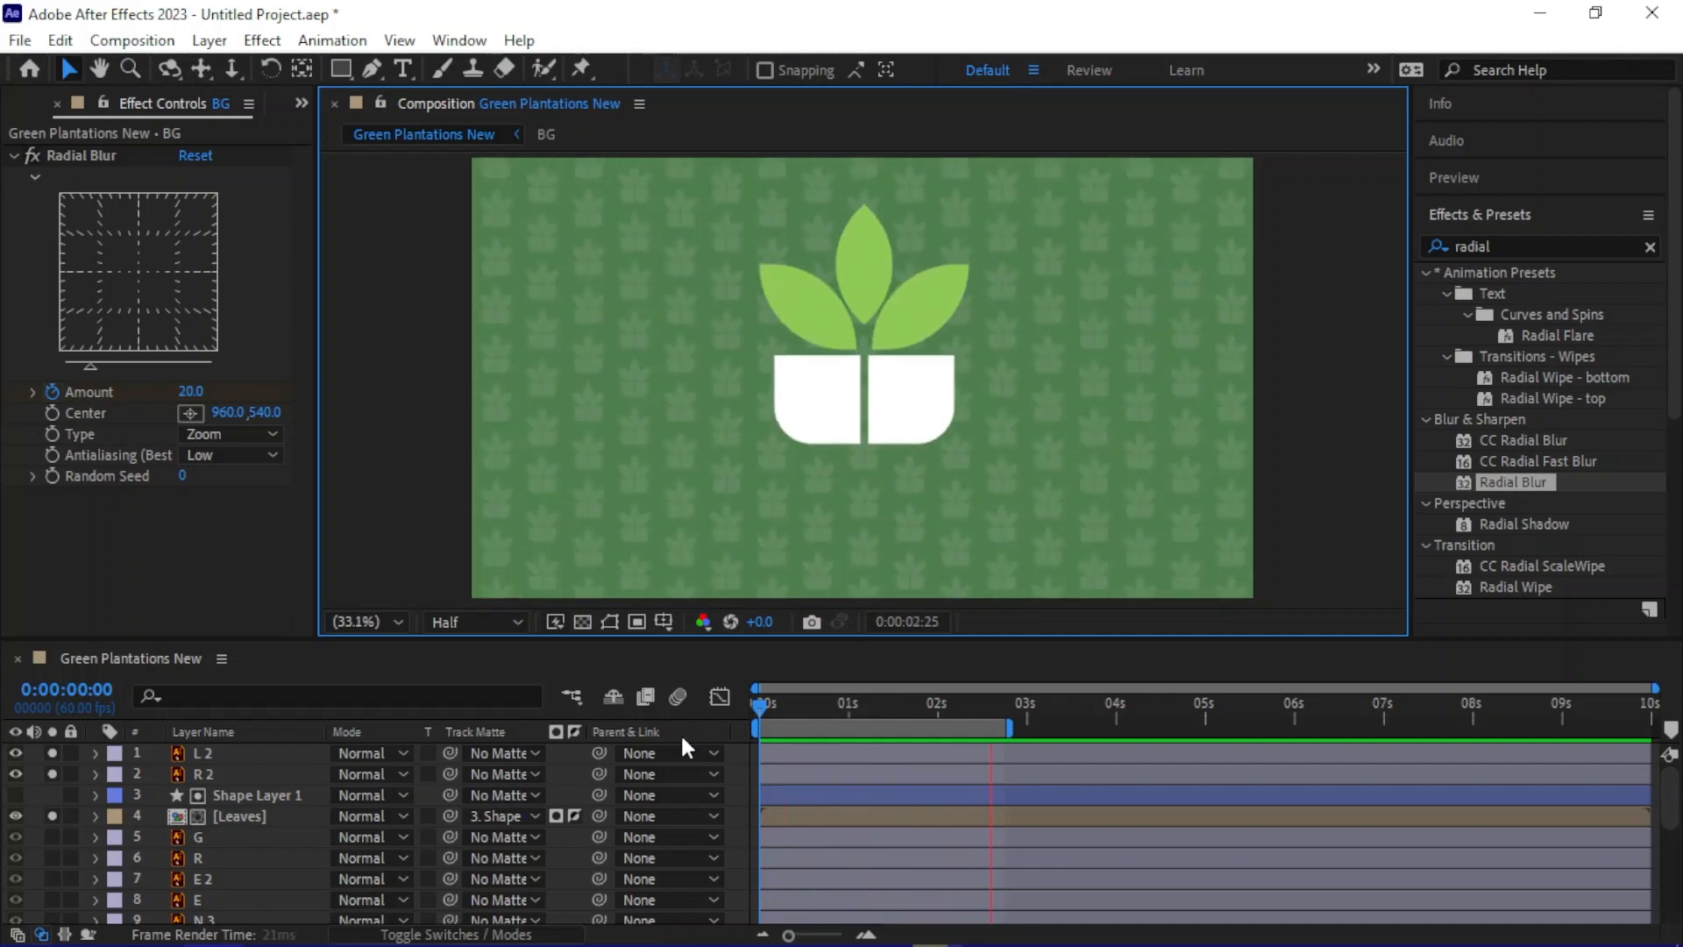
key("space")
key("space")
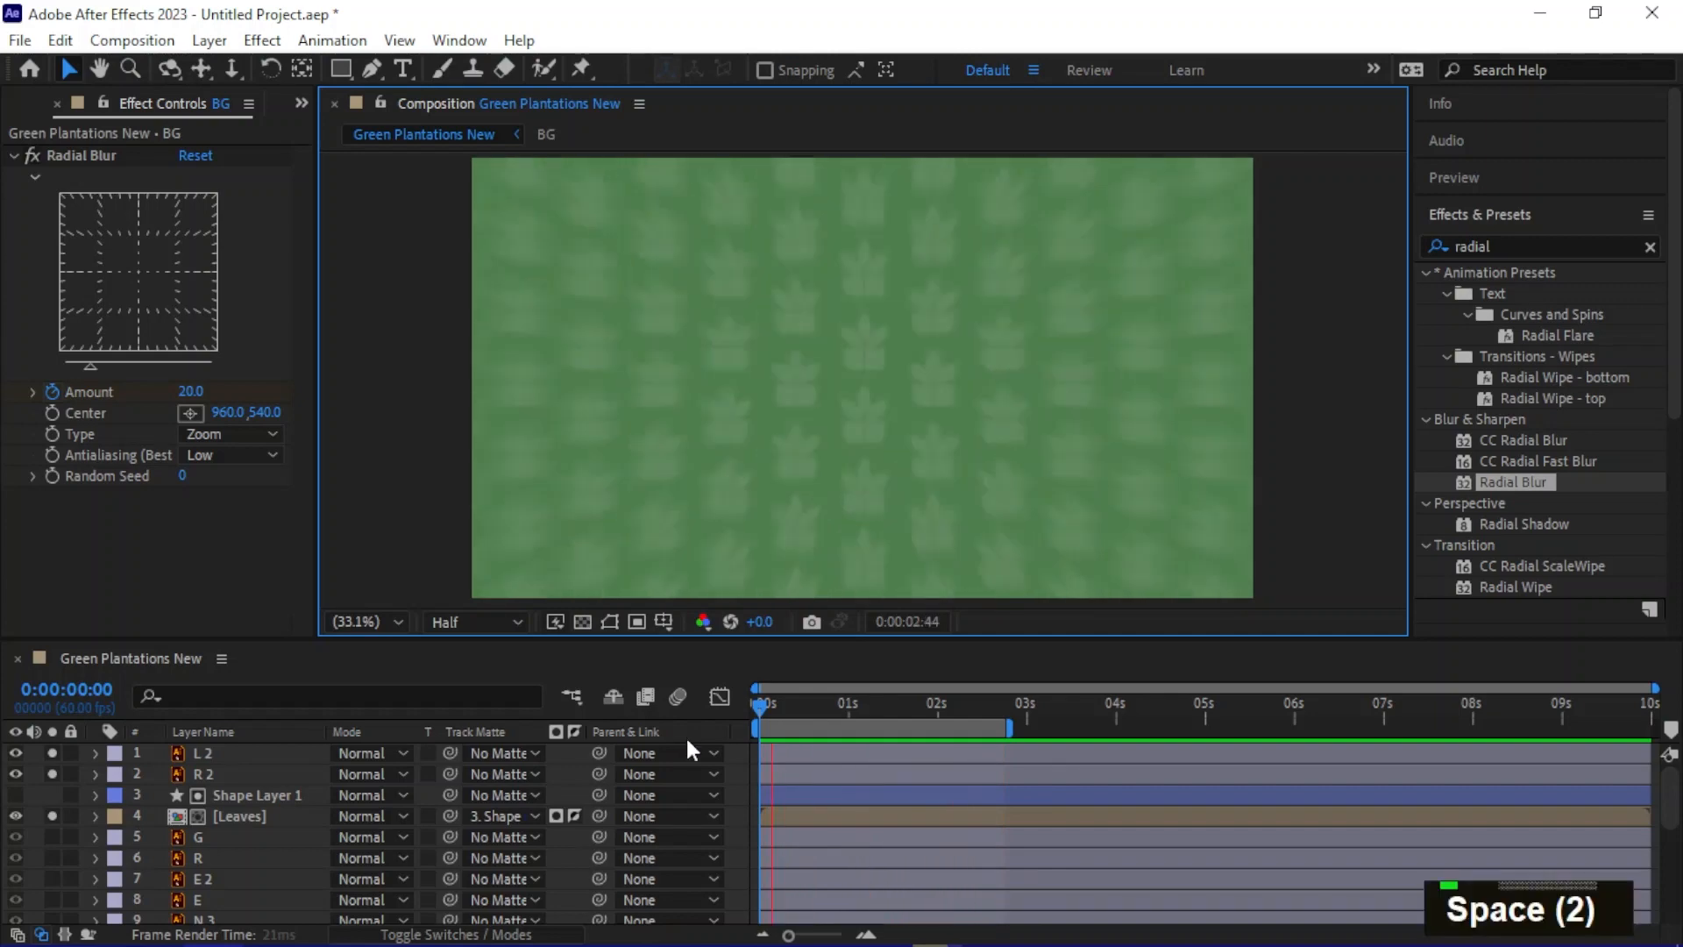
left_click(970, 700)
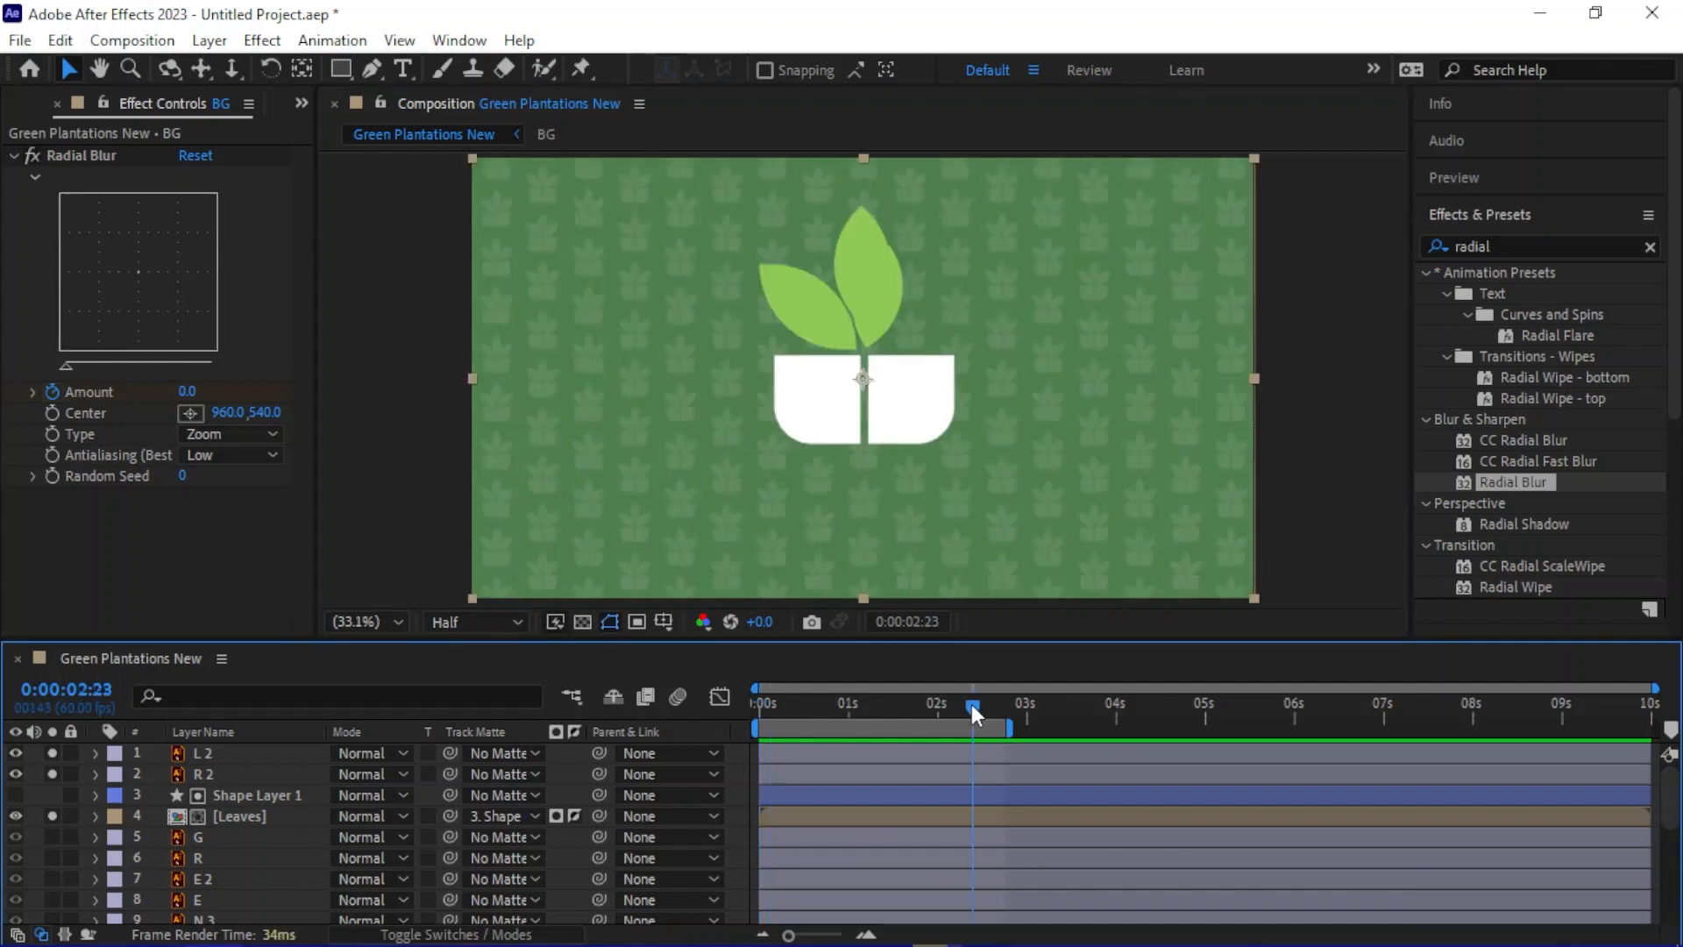
left_click_drag(972, 703, 986, 704)
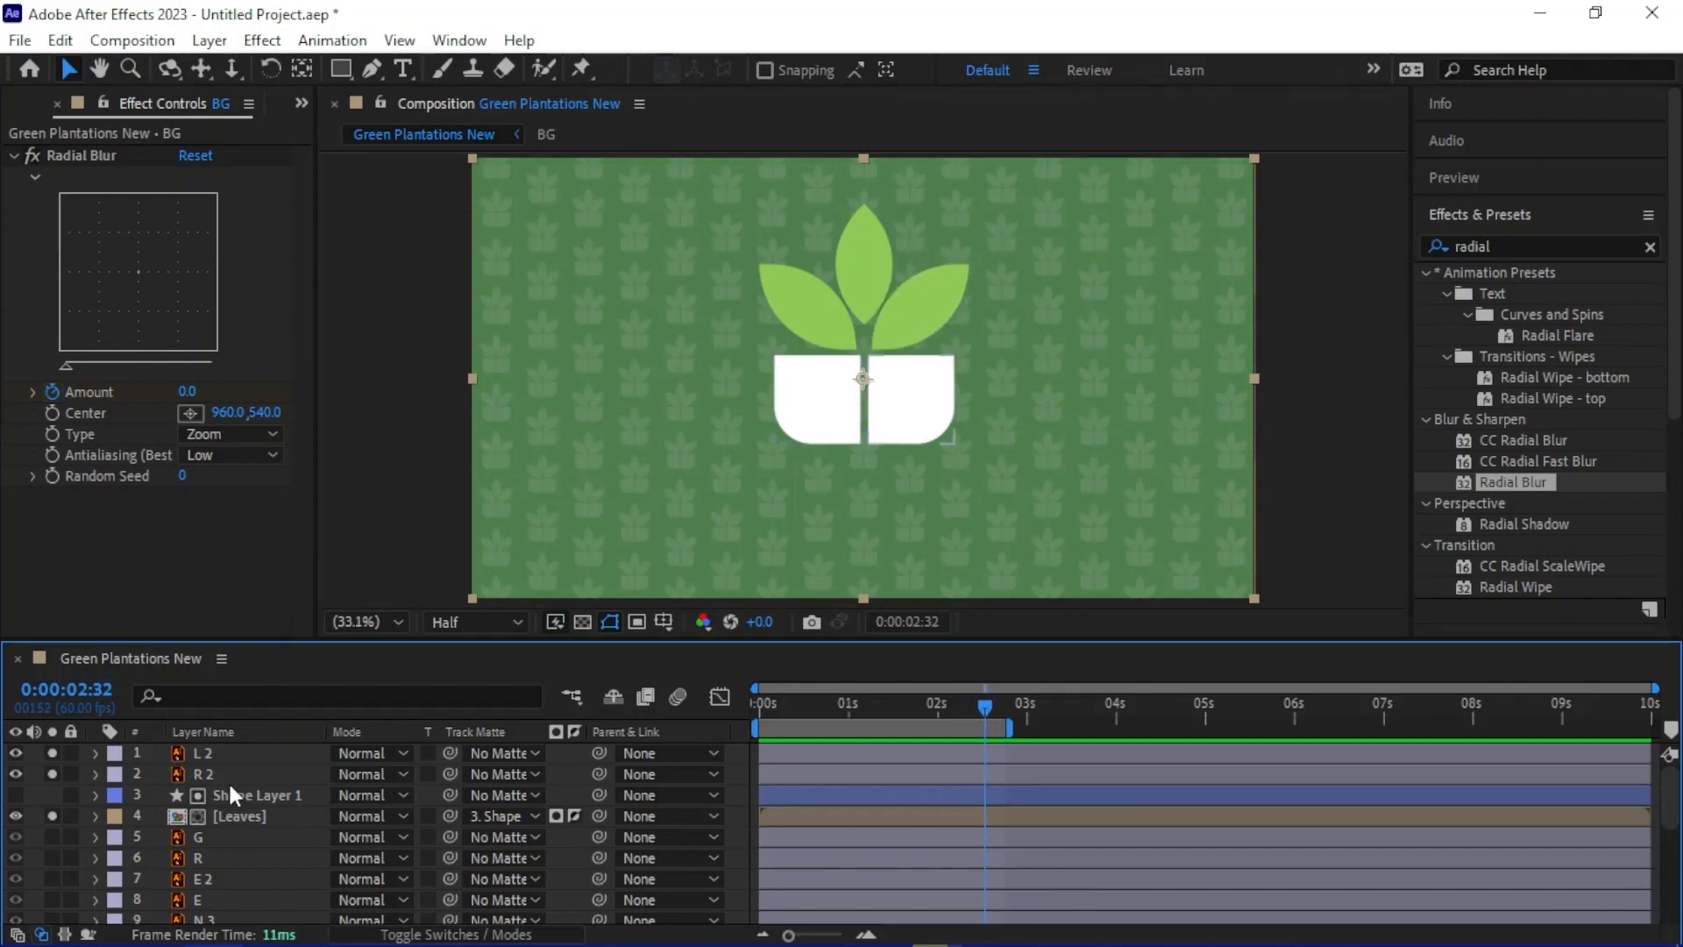
Check the leaf keyframes inside the Leaves composition and extend the main composition's work area end to about 3:10f
left_click(246, 816)
key("u")
scroll(928, 776, "up", 3, "alt")
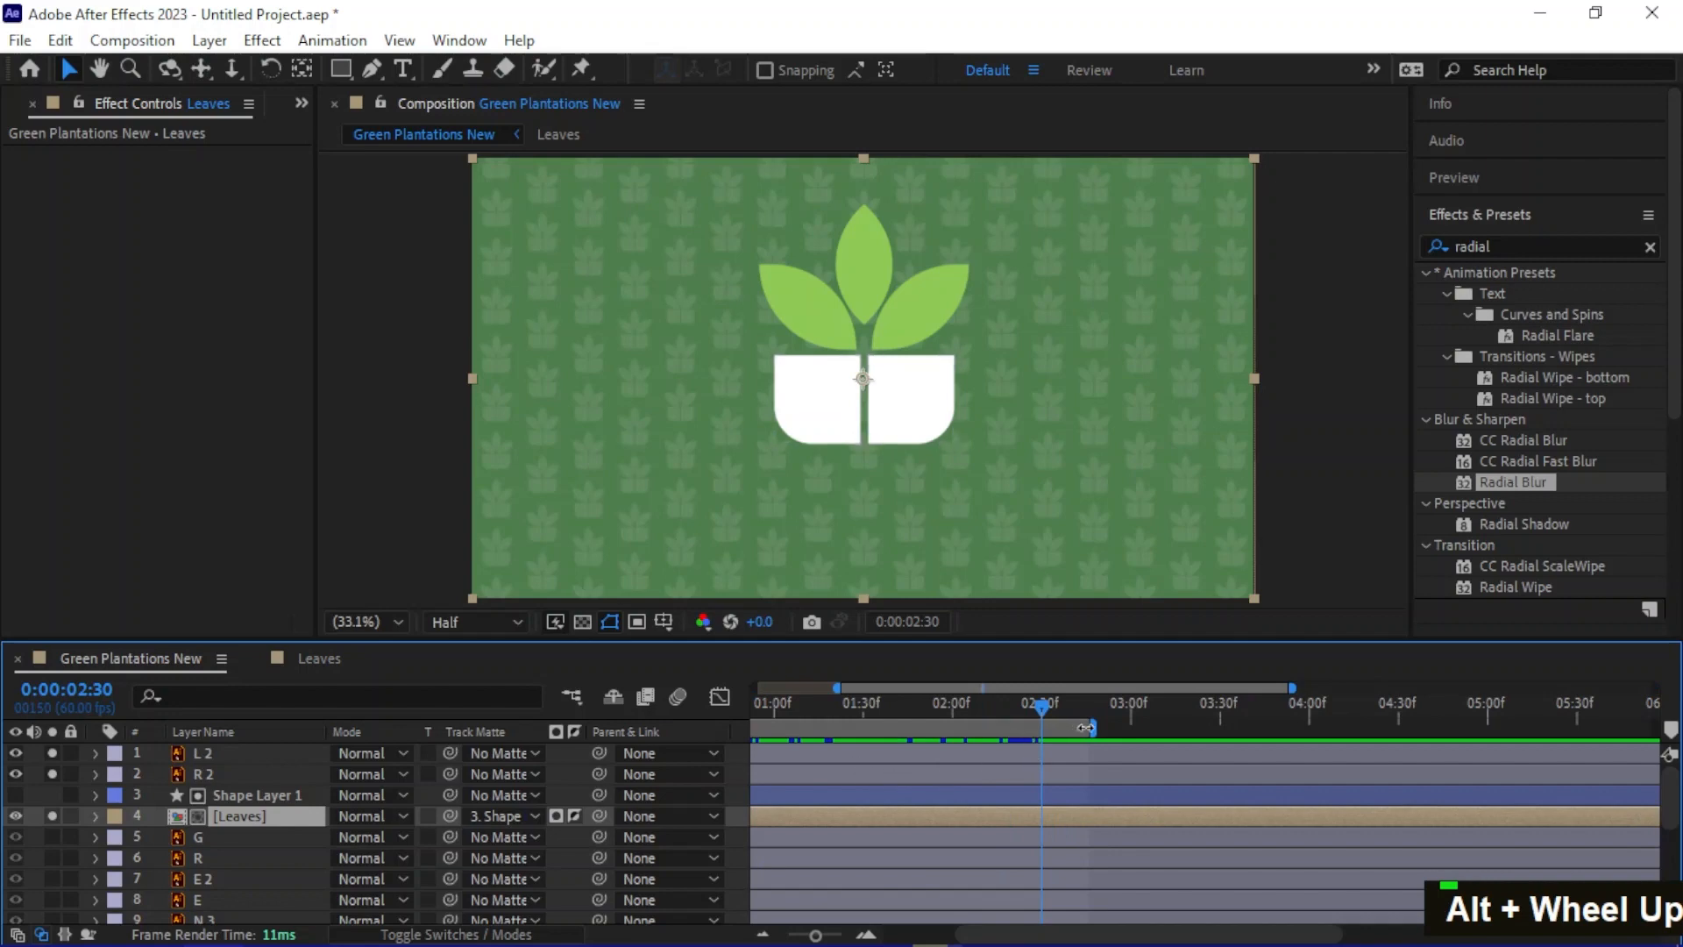
left_click_drag(1093, 727, 1167, 730)
Pre-compose the layers L 2, R 2, Shape Layer 1 and Leaves into a new composition named "Logo"
left_click(232, 753)
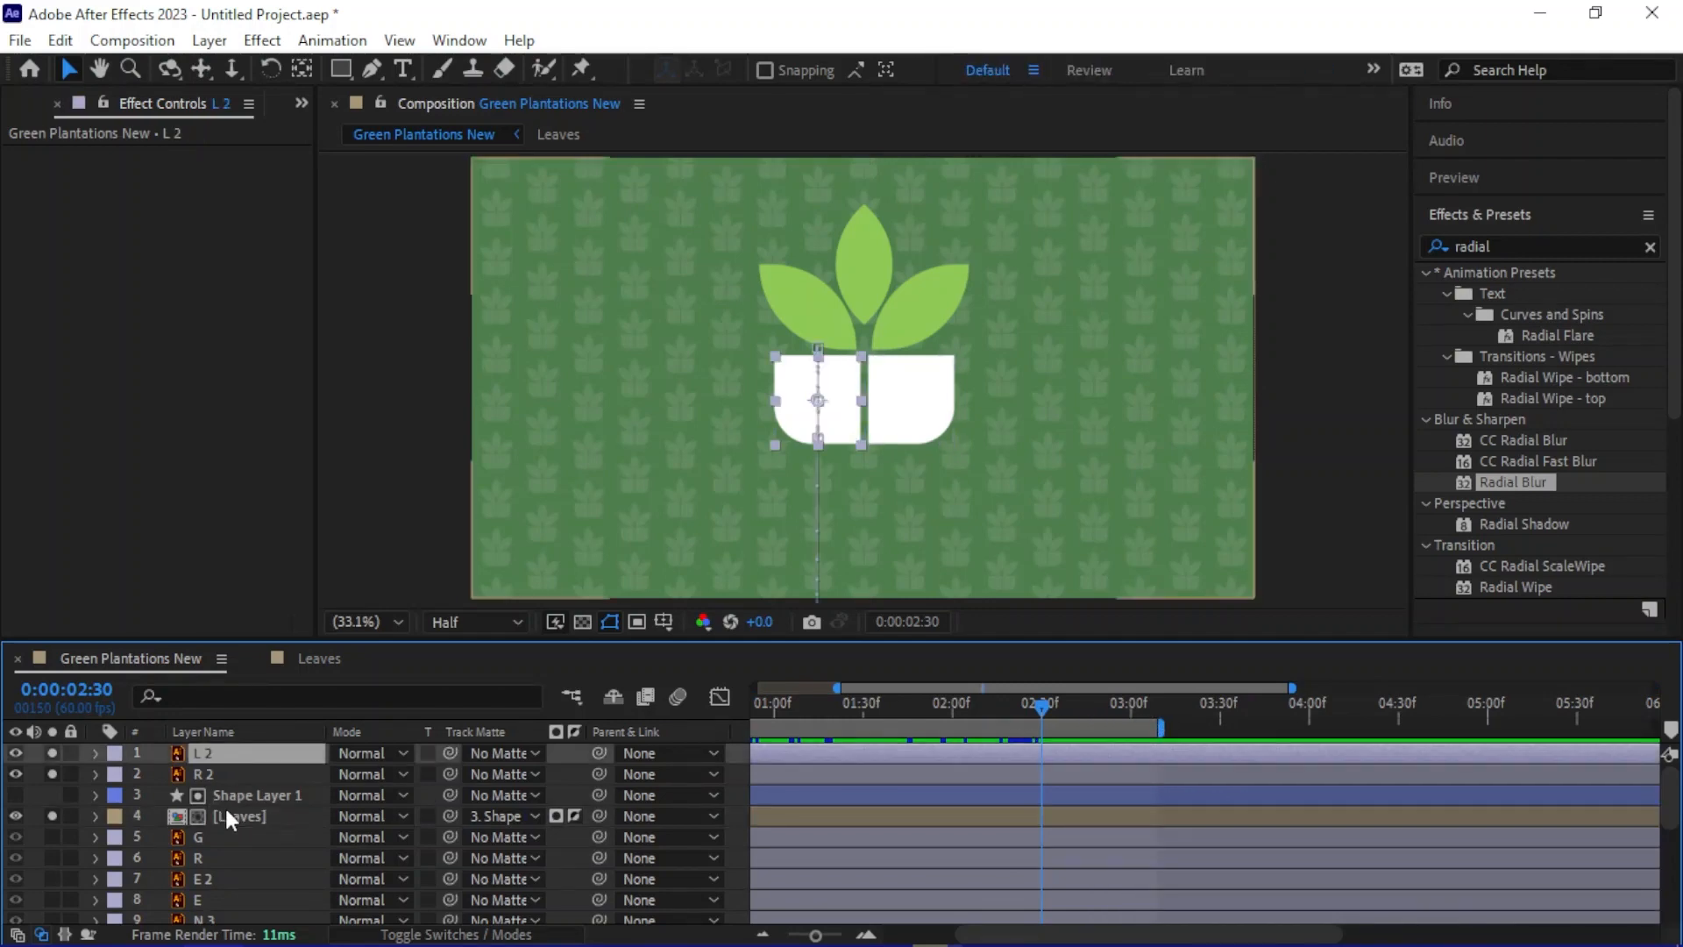
left_click(226, 816, "shift")
key("ctrl+shift+c")
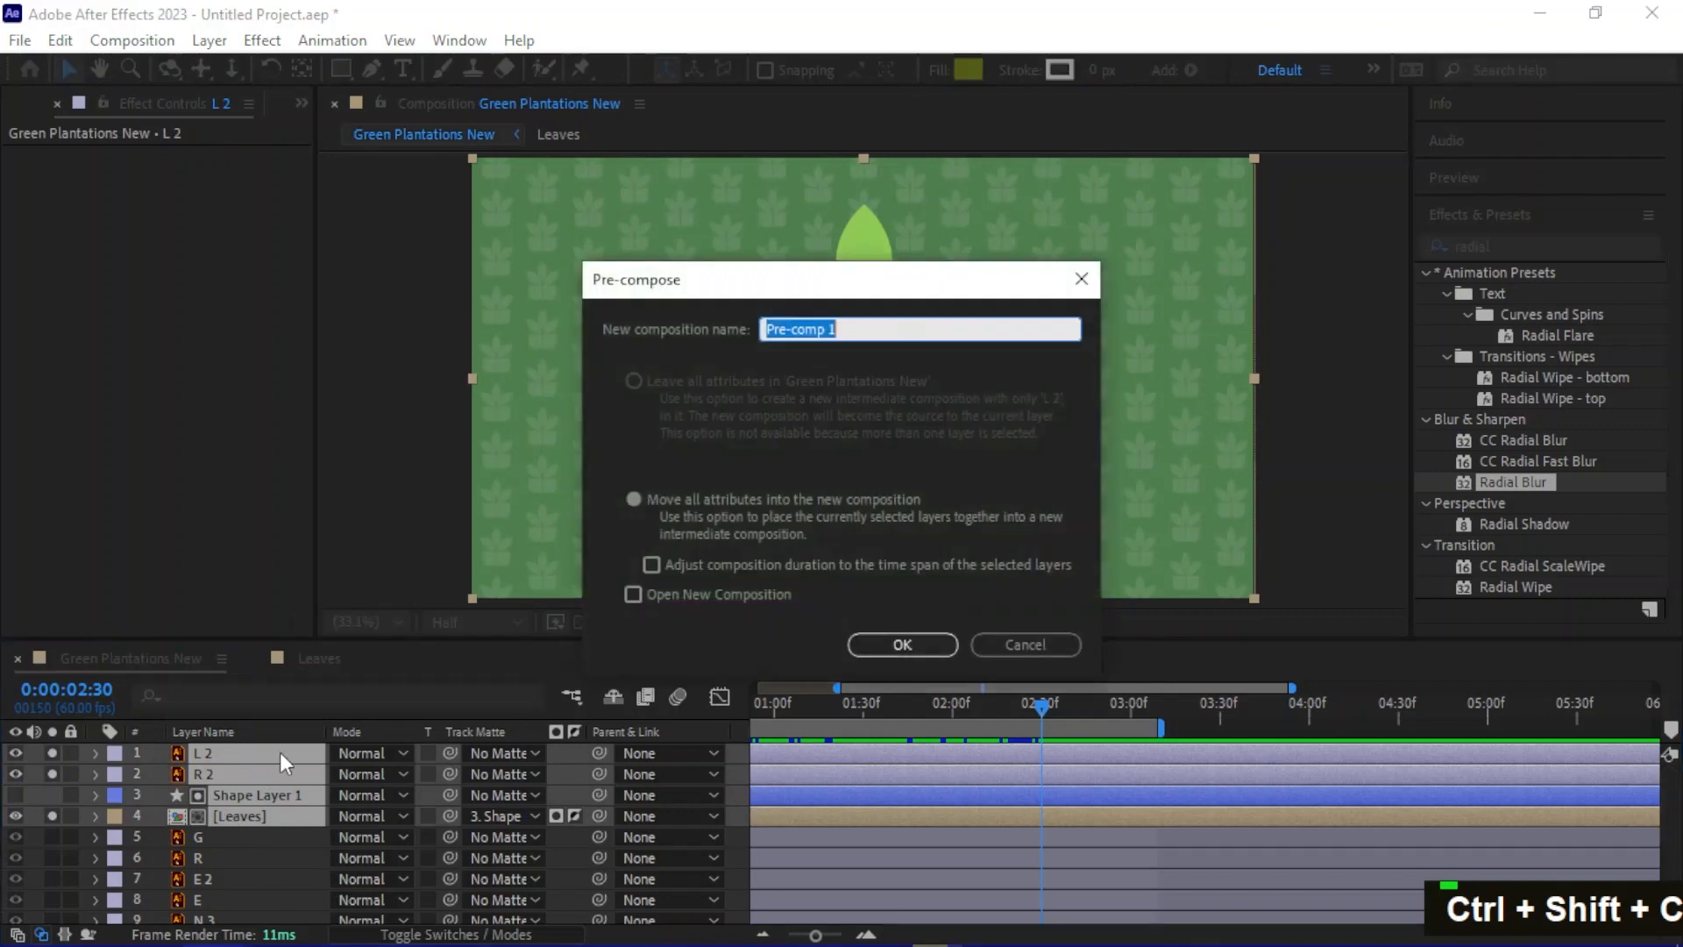
type("Logo")
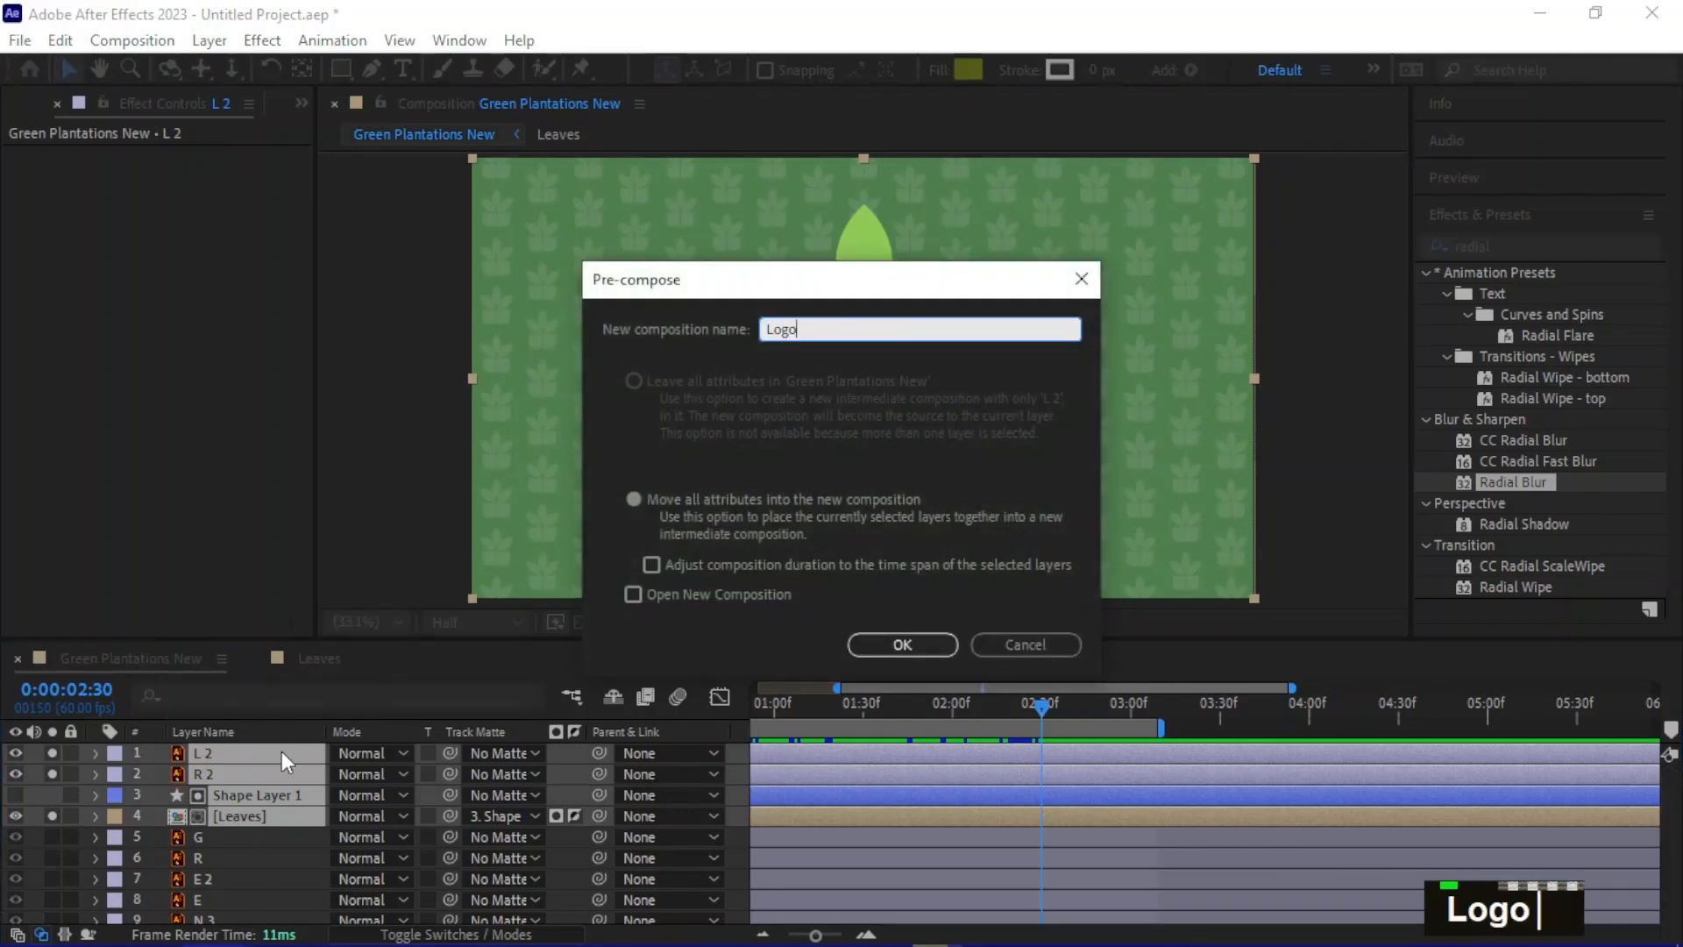
key("Return")
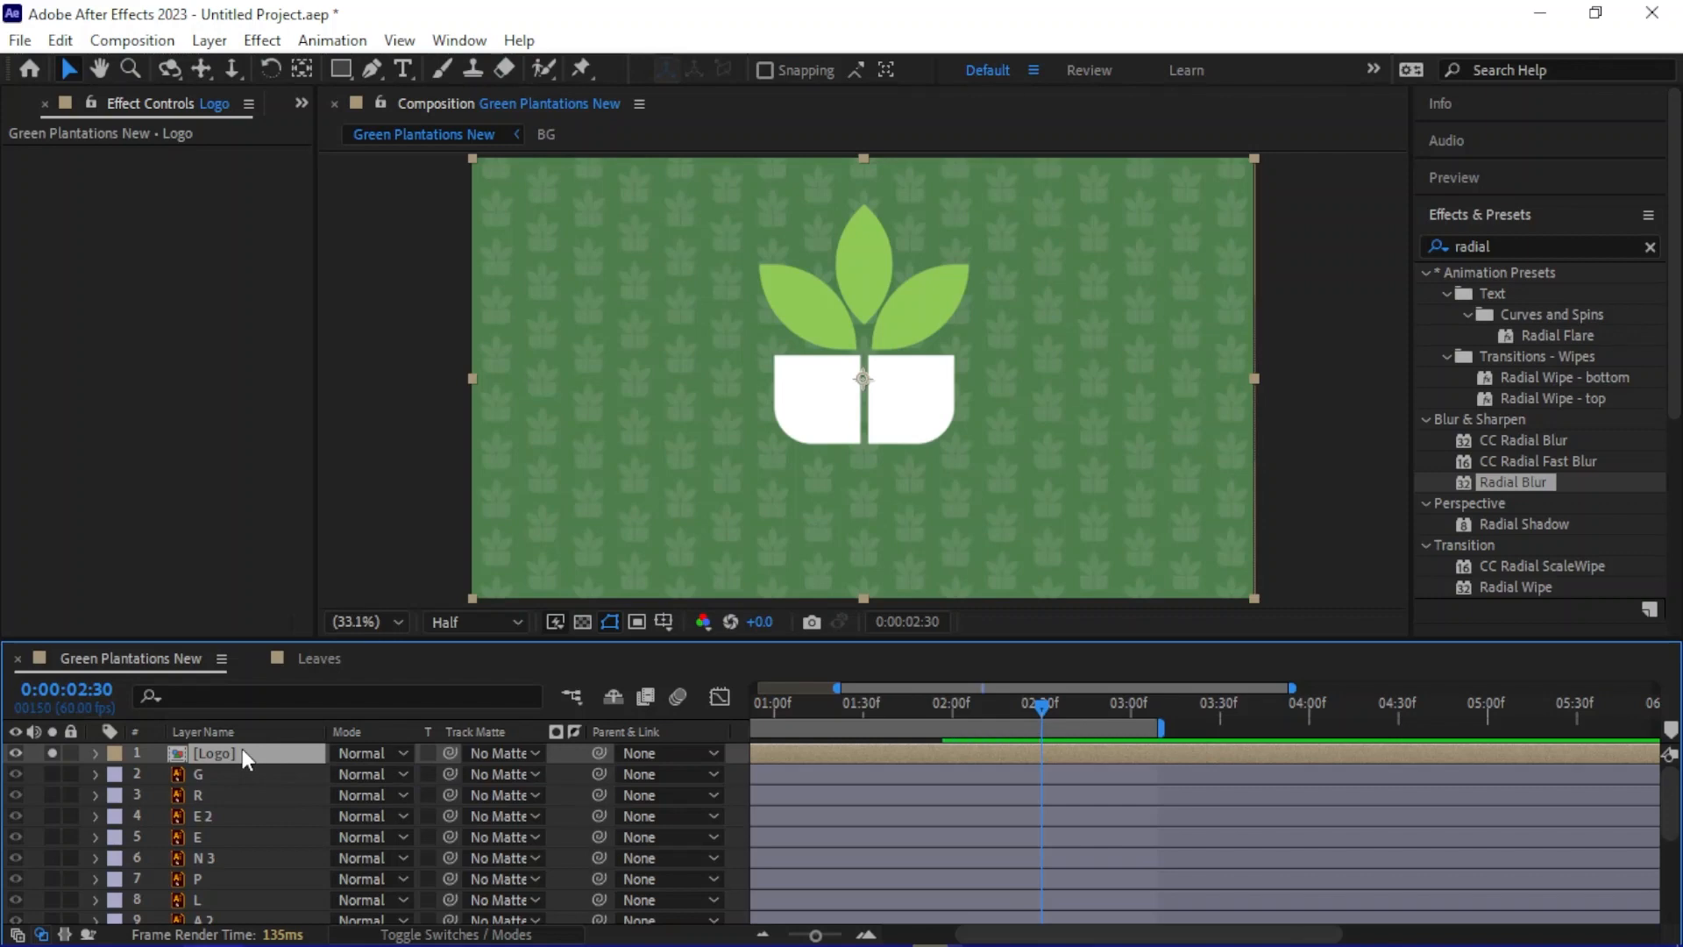
Add Position and Scale keyframes to the Logo layer at 2:30 and show both keyframed properties
key("p")
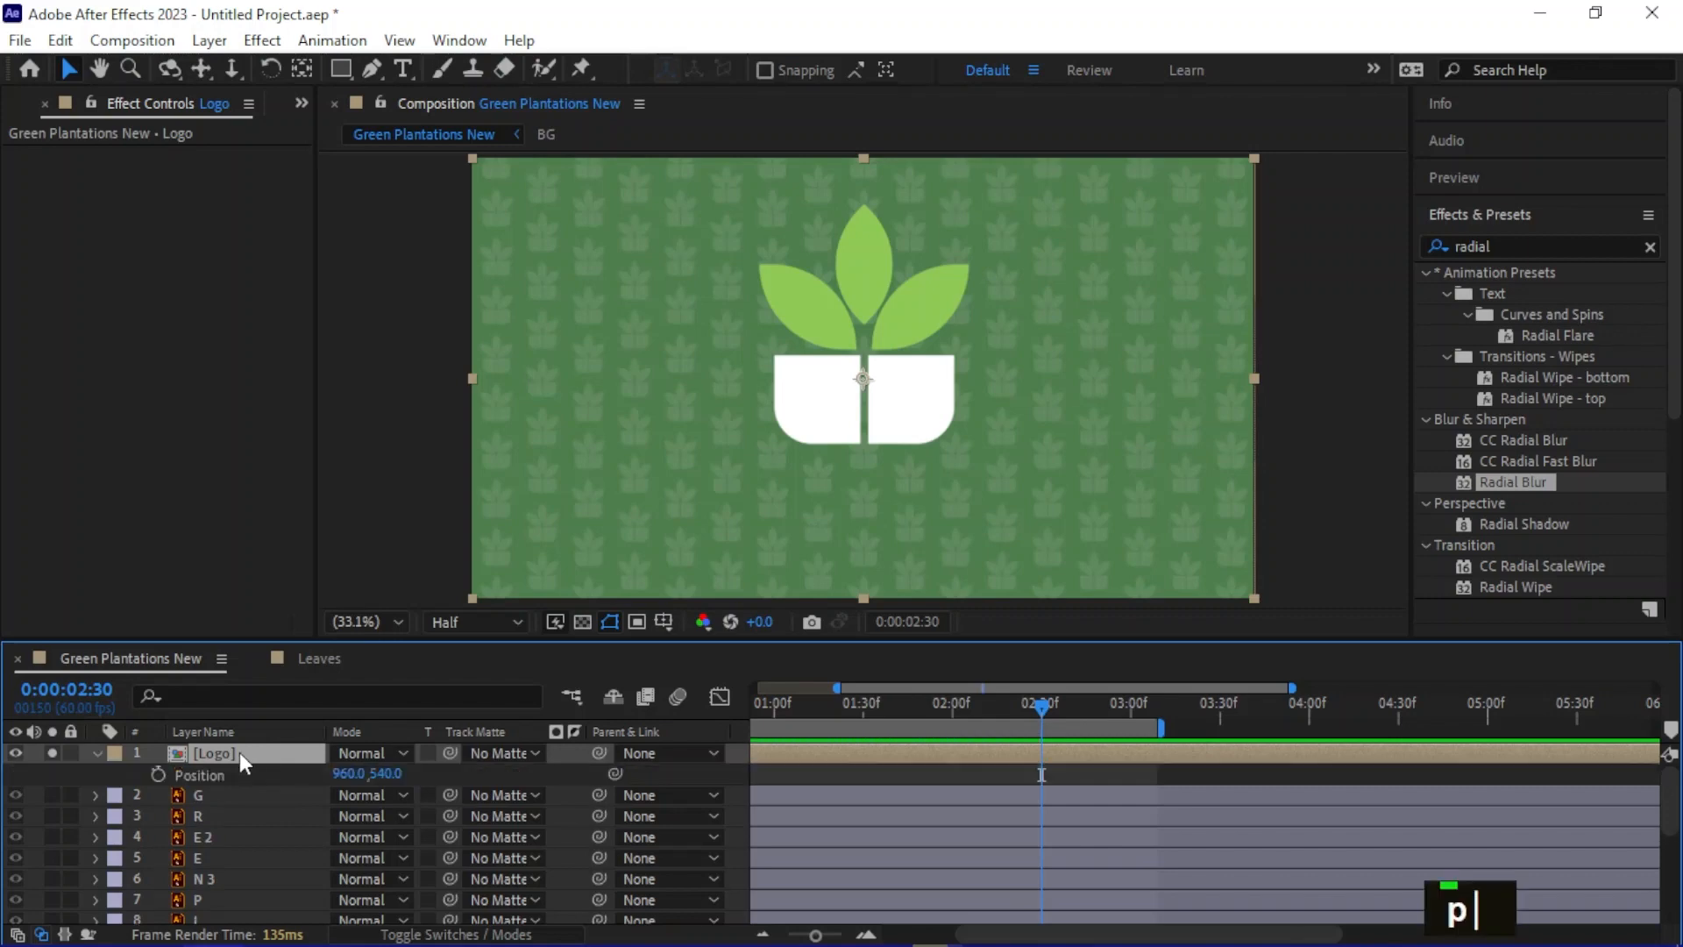
key("s")
left_click(158, 775)
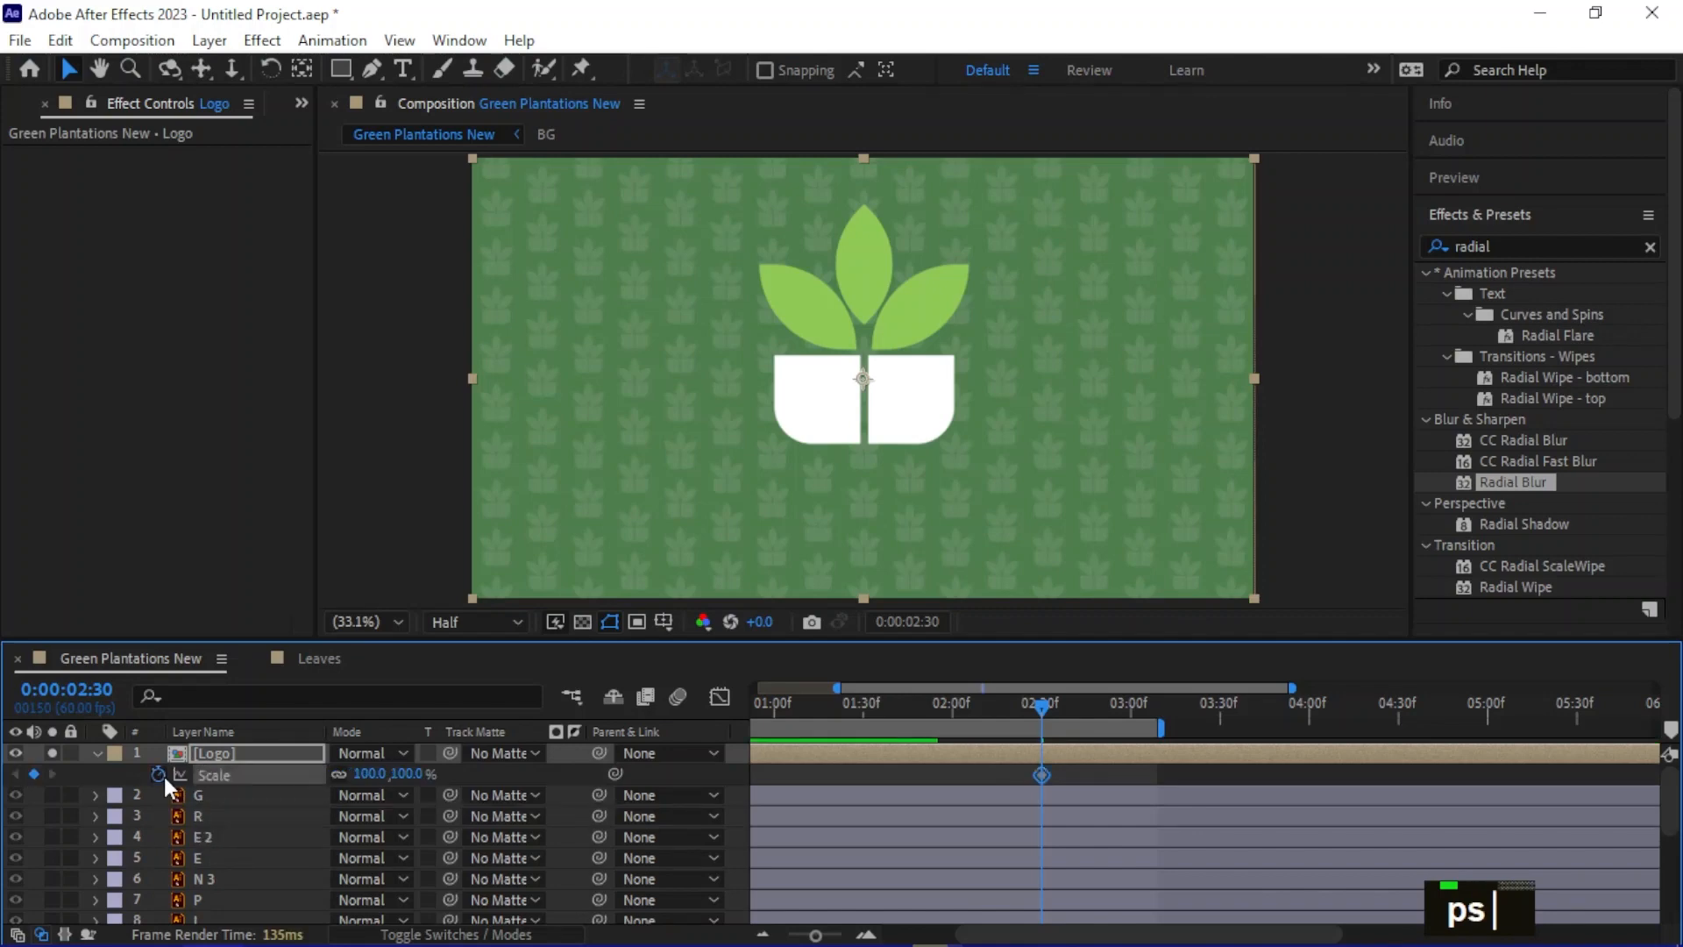
left_click(231, 755)
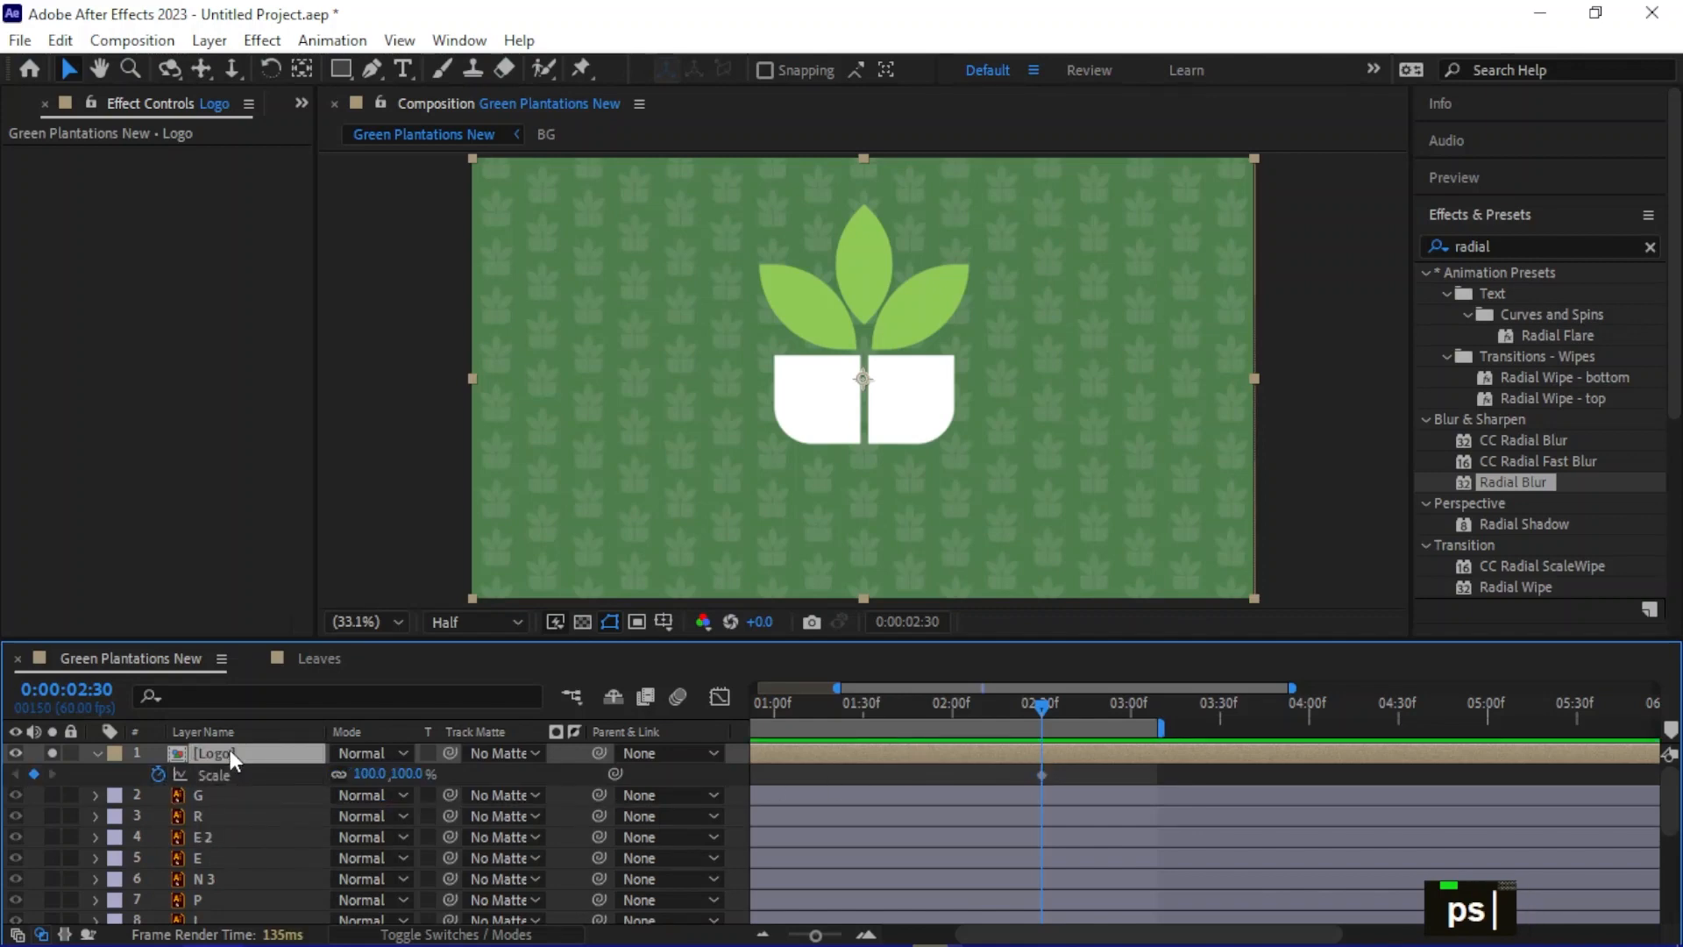
key("u")
key("u")
key("u")
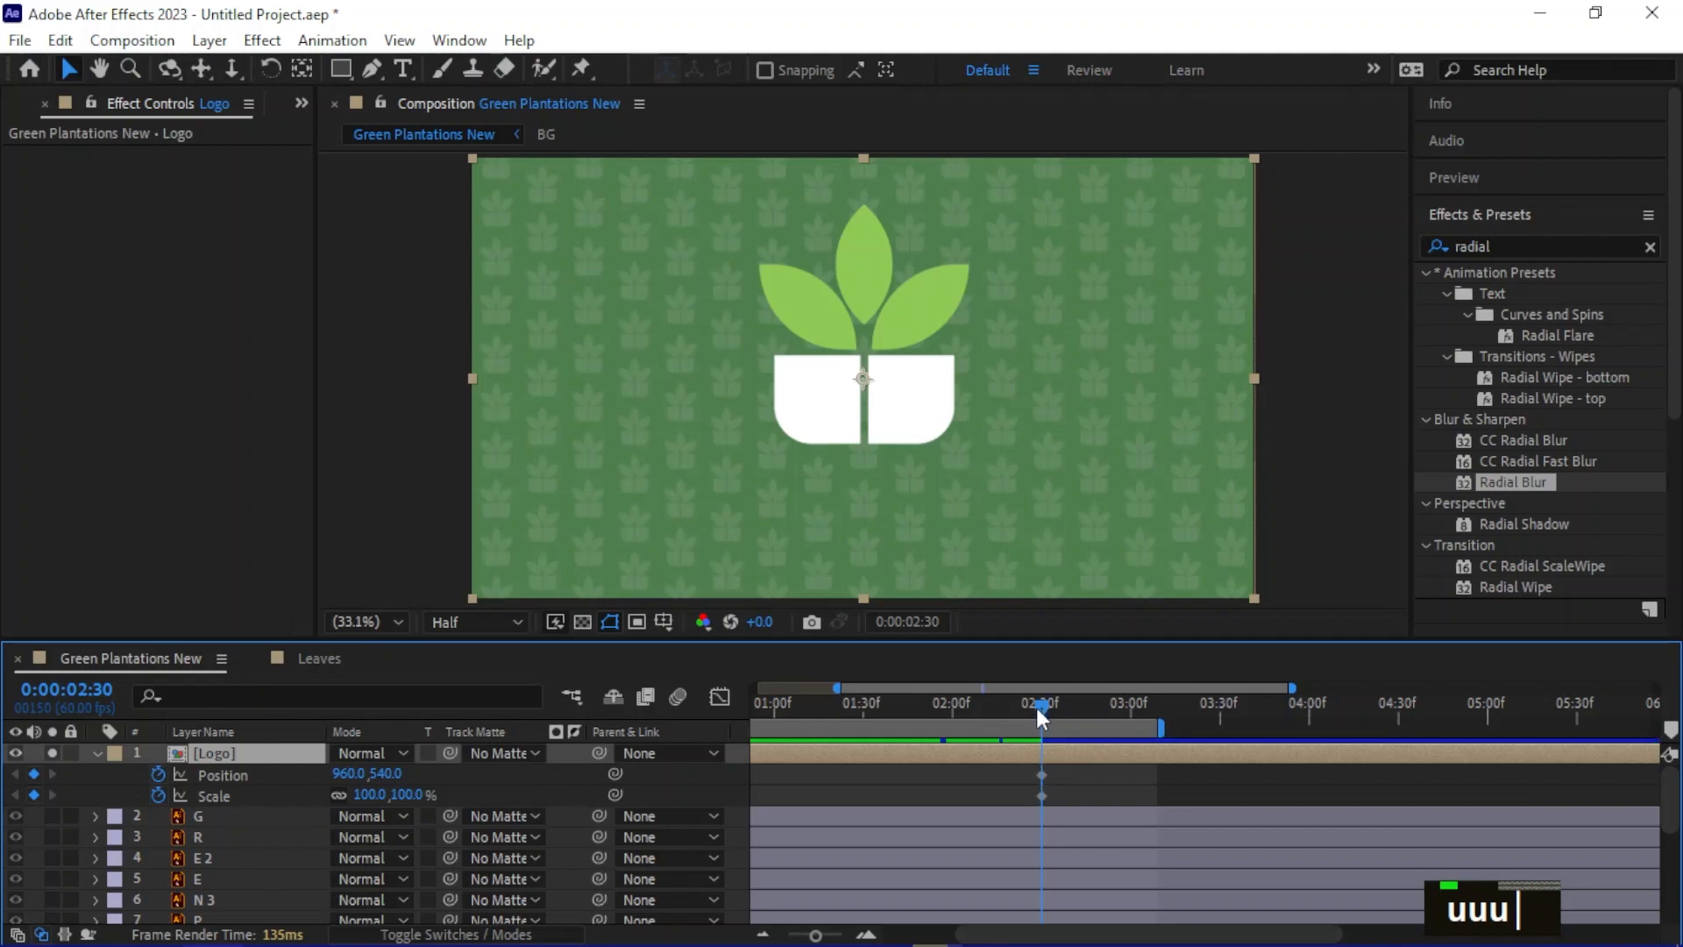
key("alt+Tab")
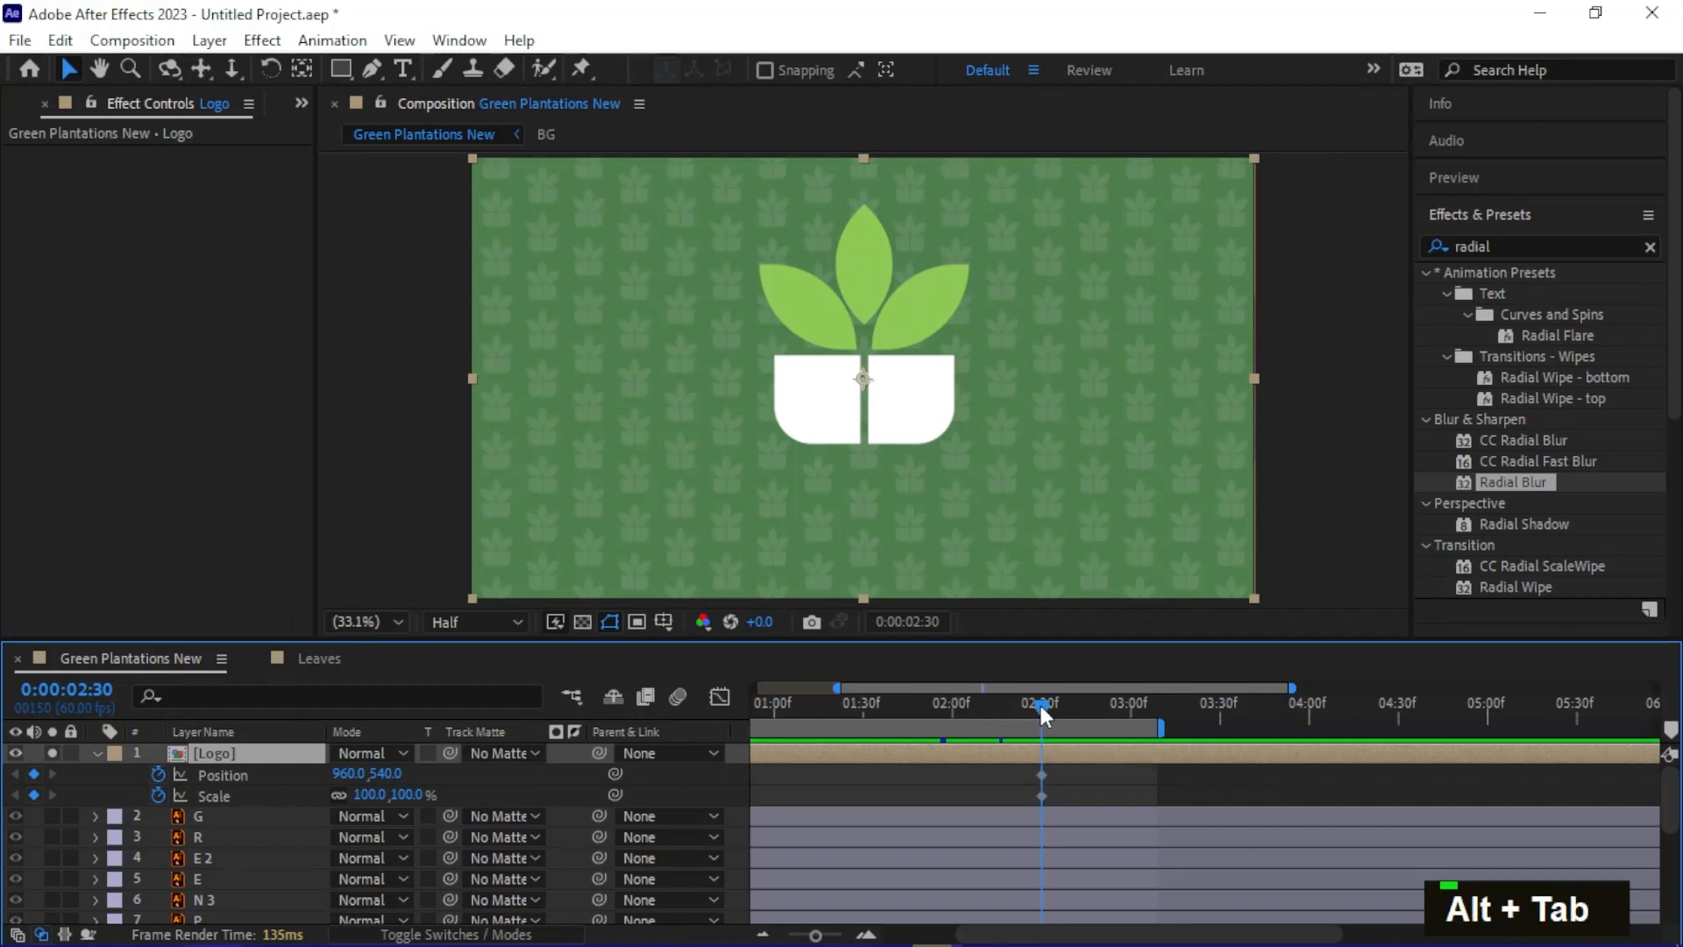
At 2:45, enlarge the Logo layer to 150% and move it down to position 960, 722
left_click_drag(1041, 715, 1086, 733)
scroll(947, 443, "up", 1)
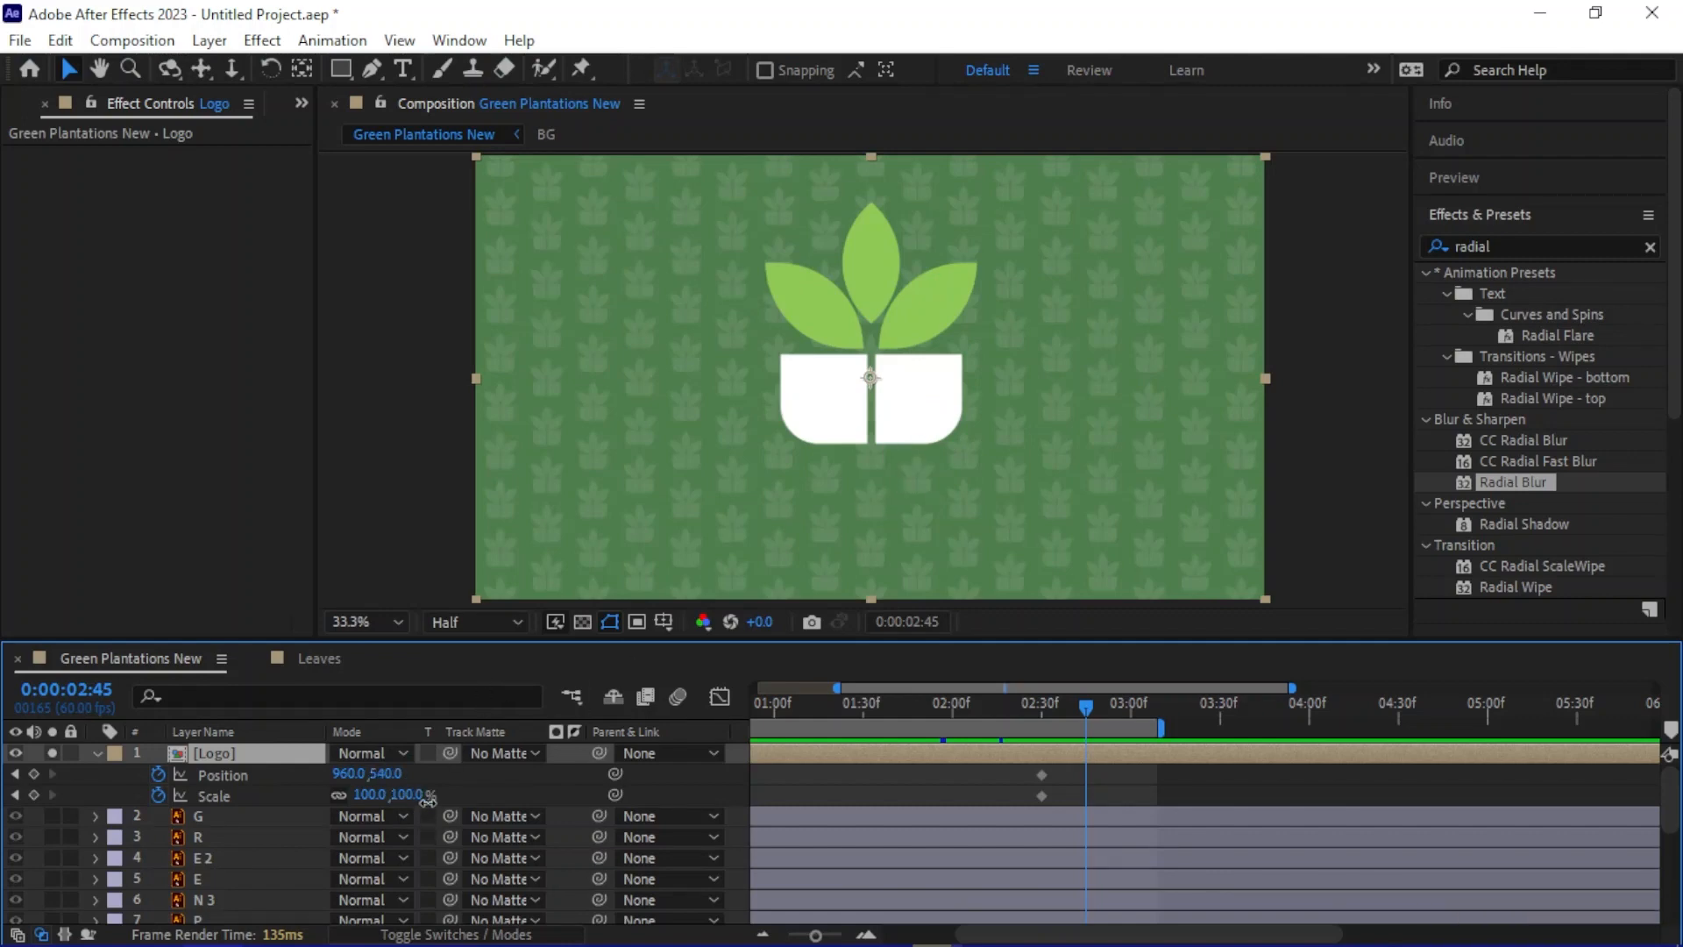
left_click_drag(412, 795, 563, 790)
scroll(917, 534, "down", 1)
scroll(933, 503, "up", 2)
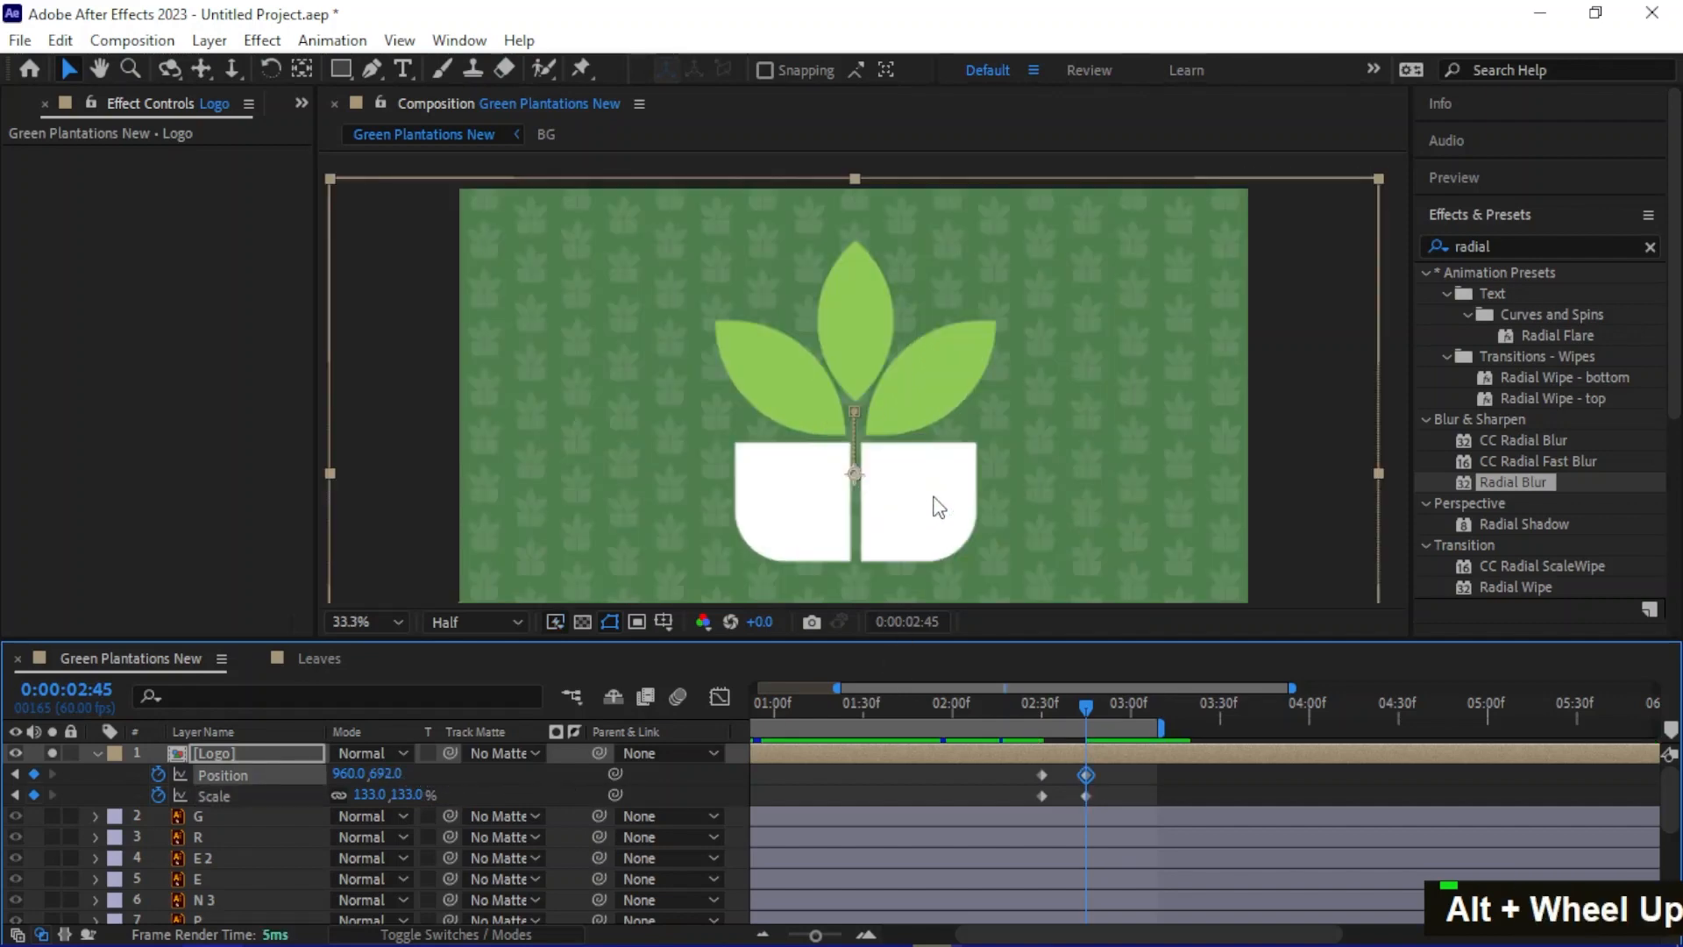
mouse_move(933, 498)
left_mouse_down()
mouse_move(936, 447)
mouse_move(937, 467)
left_mouse_up()
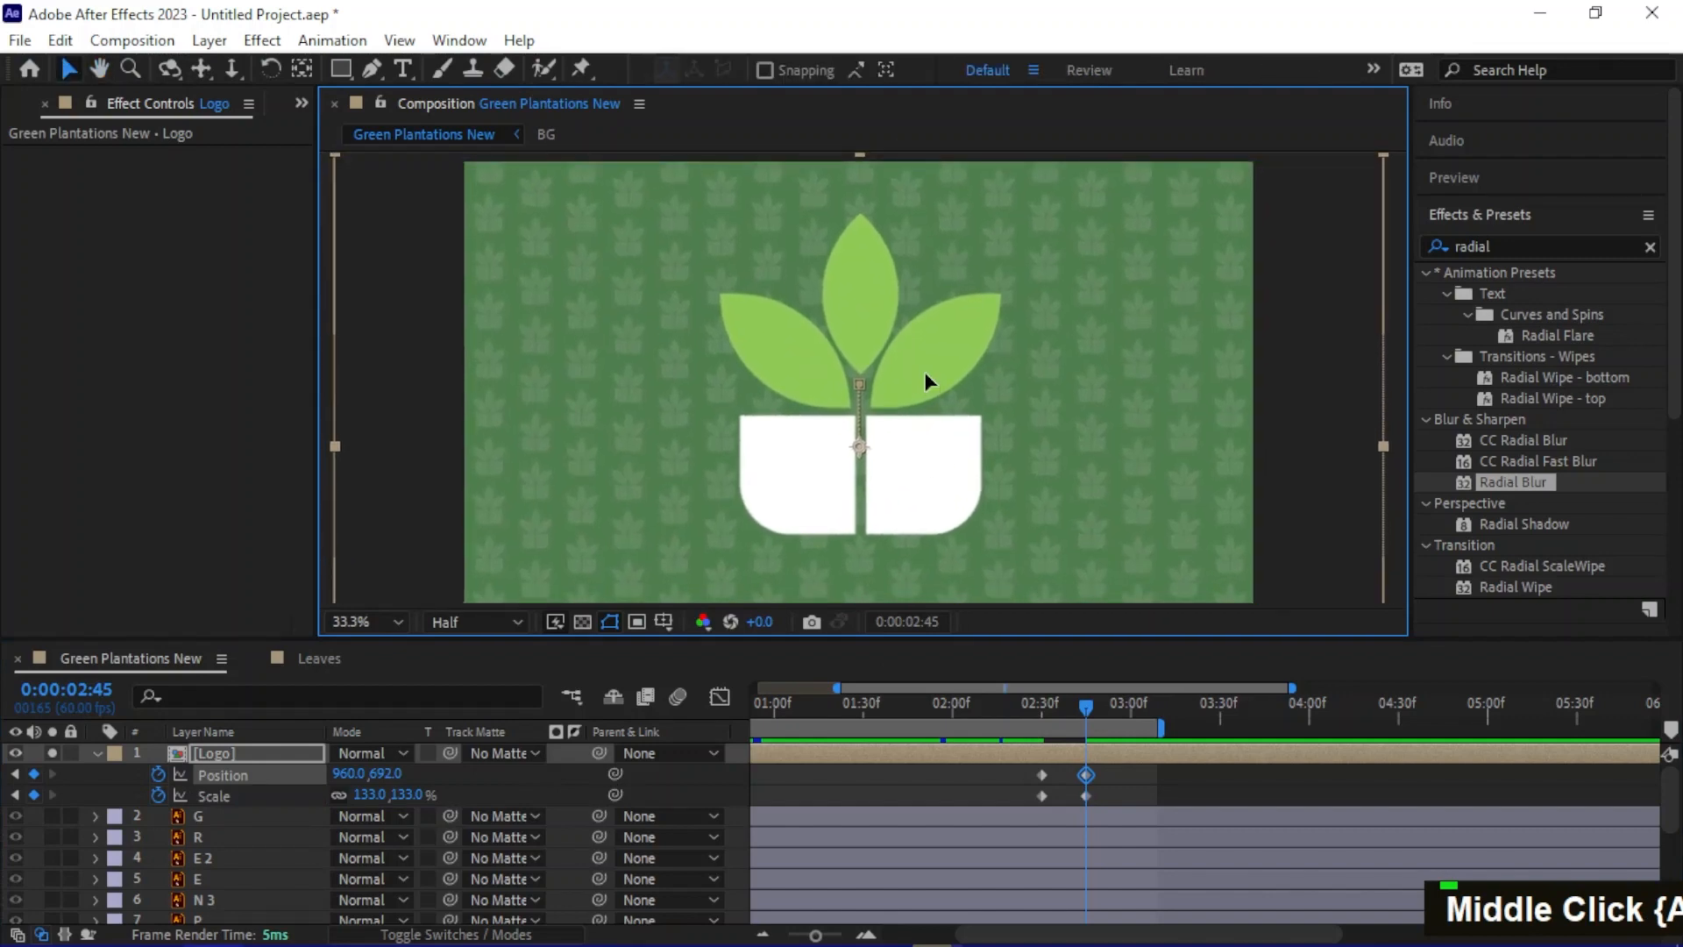
left_click_drag(925, 373, 924, 382)
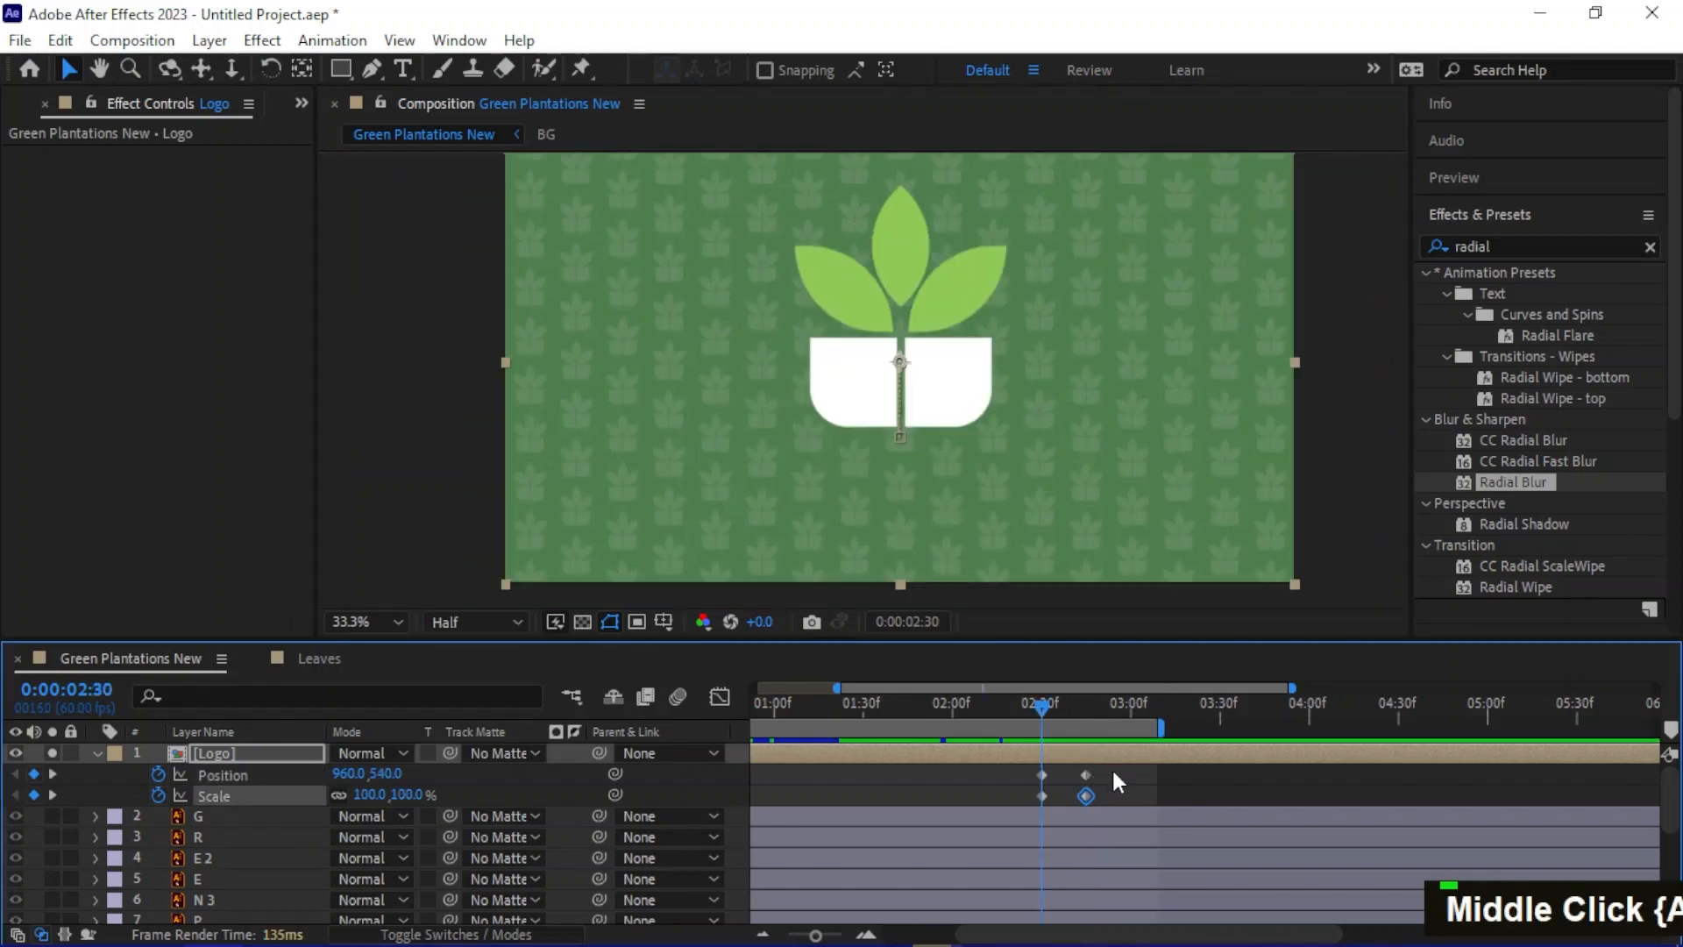
Swap the Logo's Position and Scale keyframes so the enlarged state is at 2:30 and 100% at 2:45, and preview from the first frame
left_click_drag(1112, 766, 994, 775)
left_click_drag(1043, 712, 1087, 807)
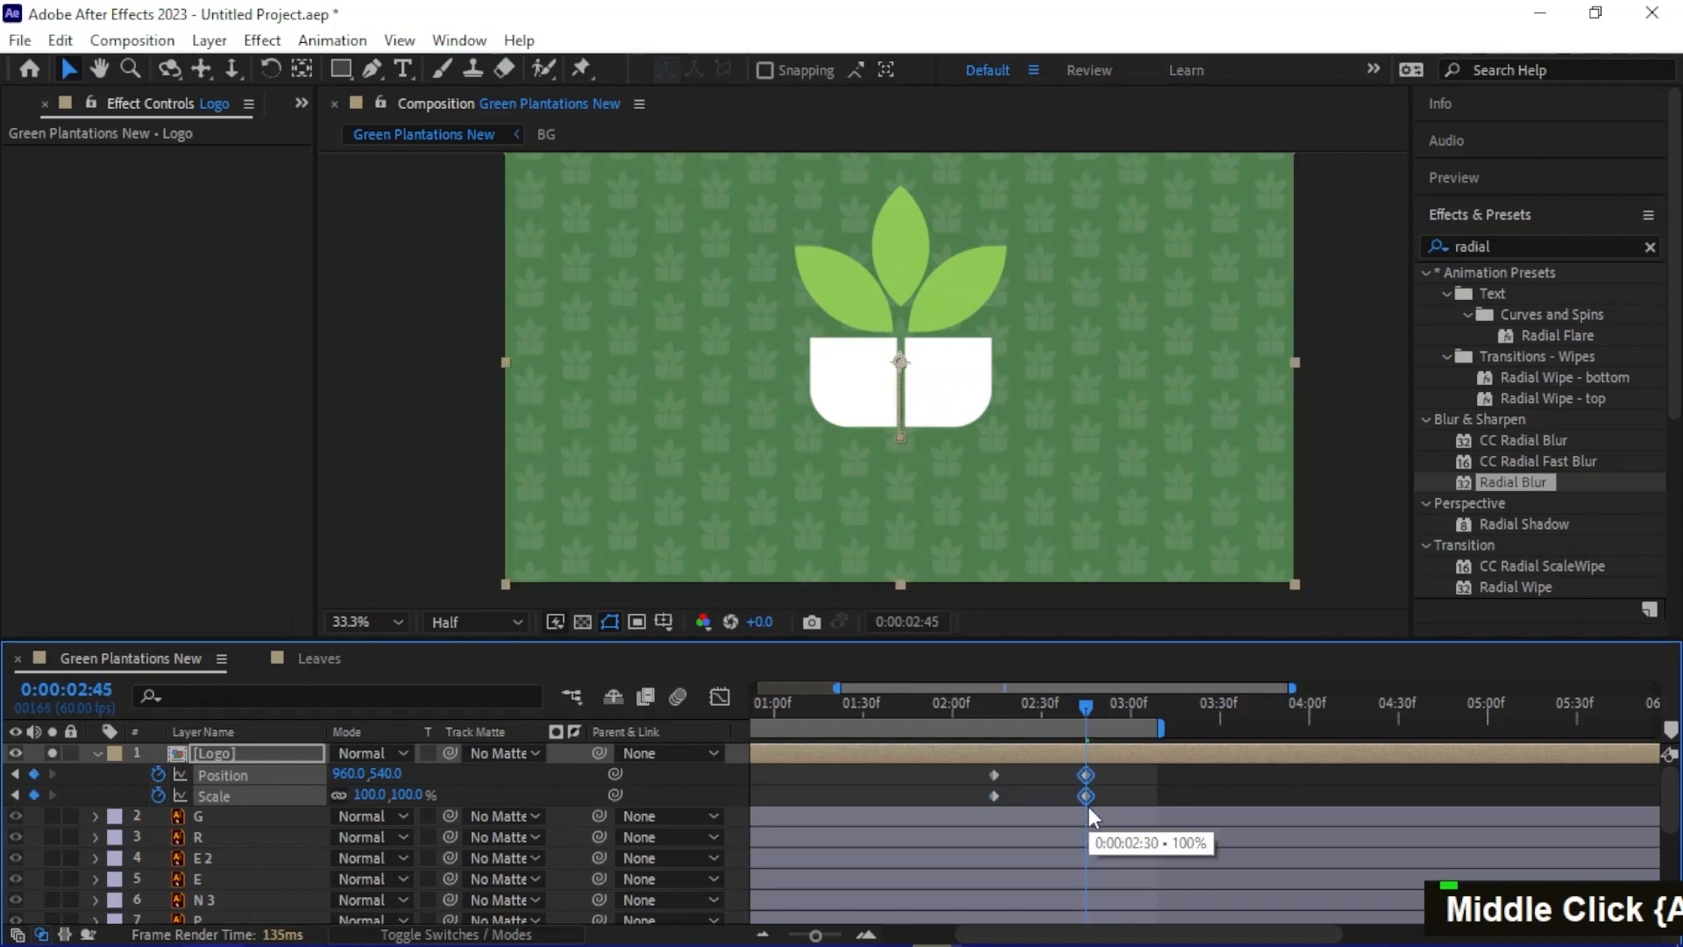
left_click(1040, 707)
left_click_drag(1002, 781, 1041, 807)
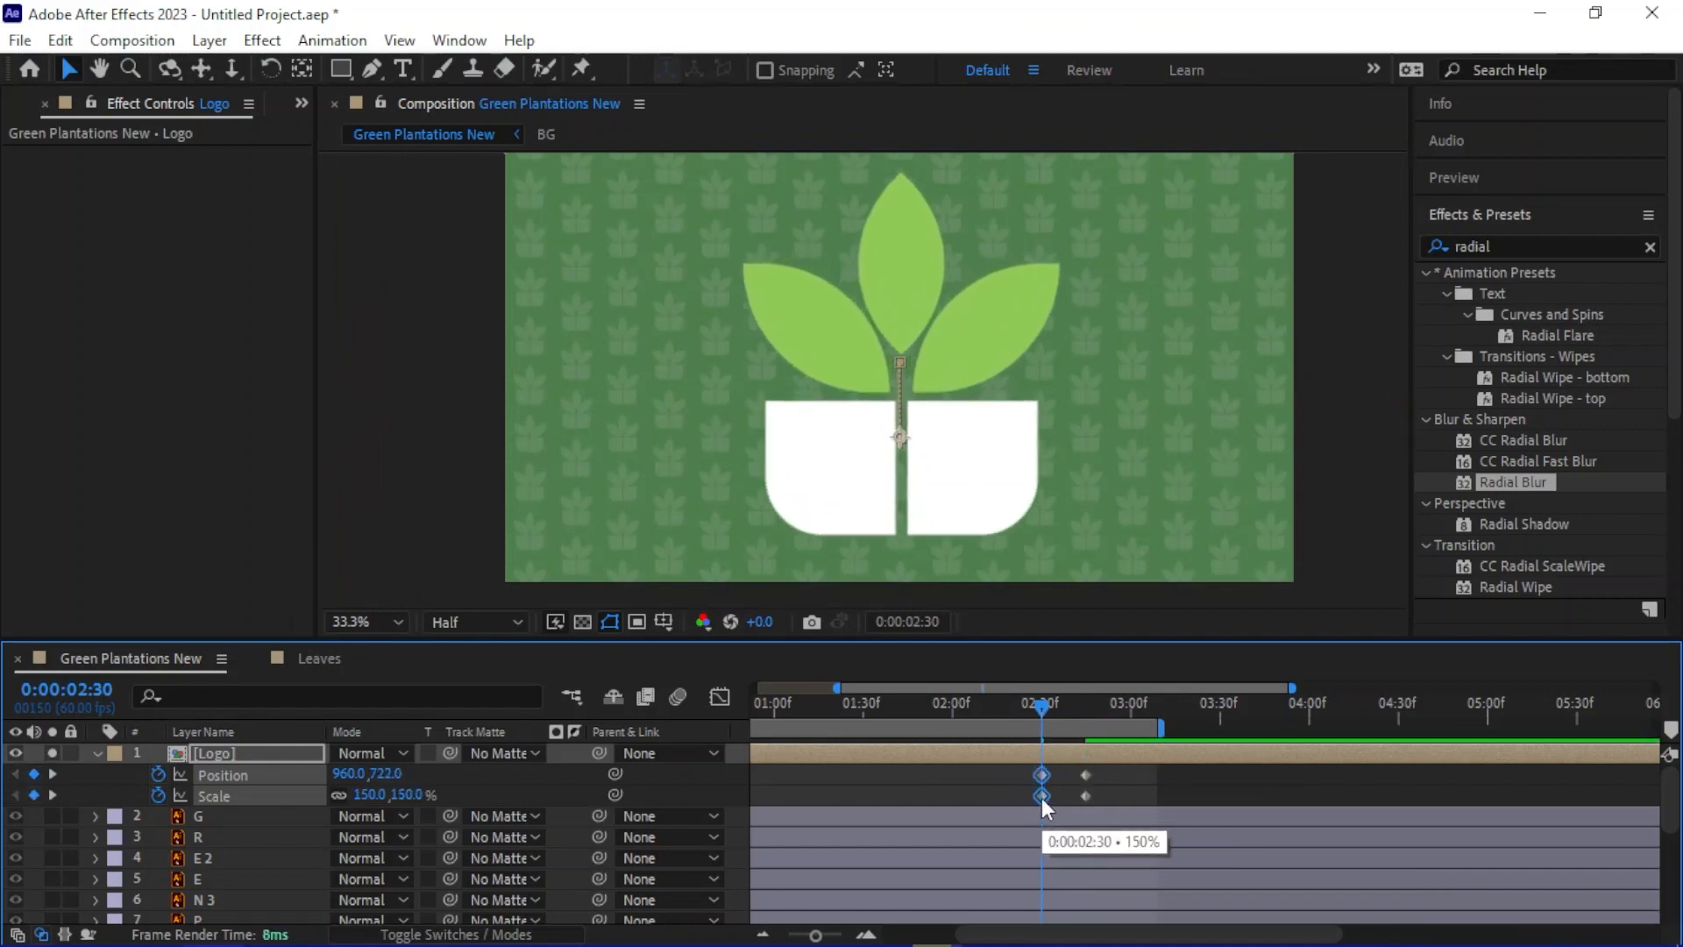
left_click_drag(1021, 703, 713, 726)
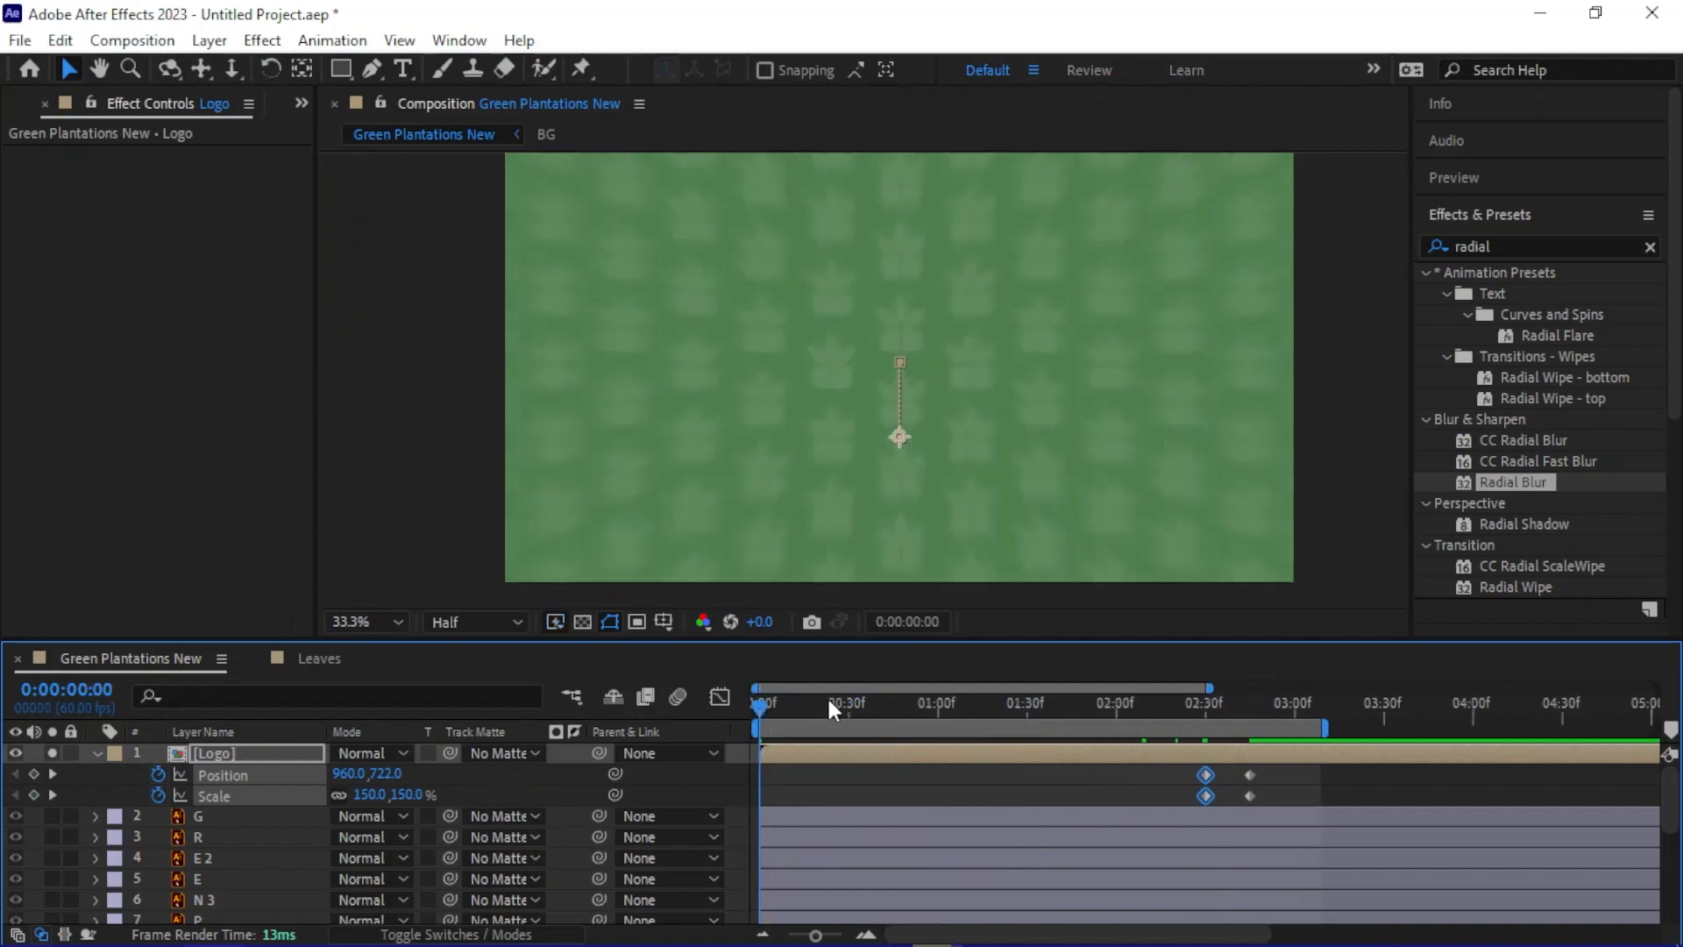
key("space")
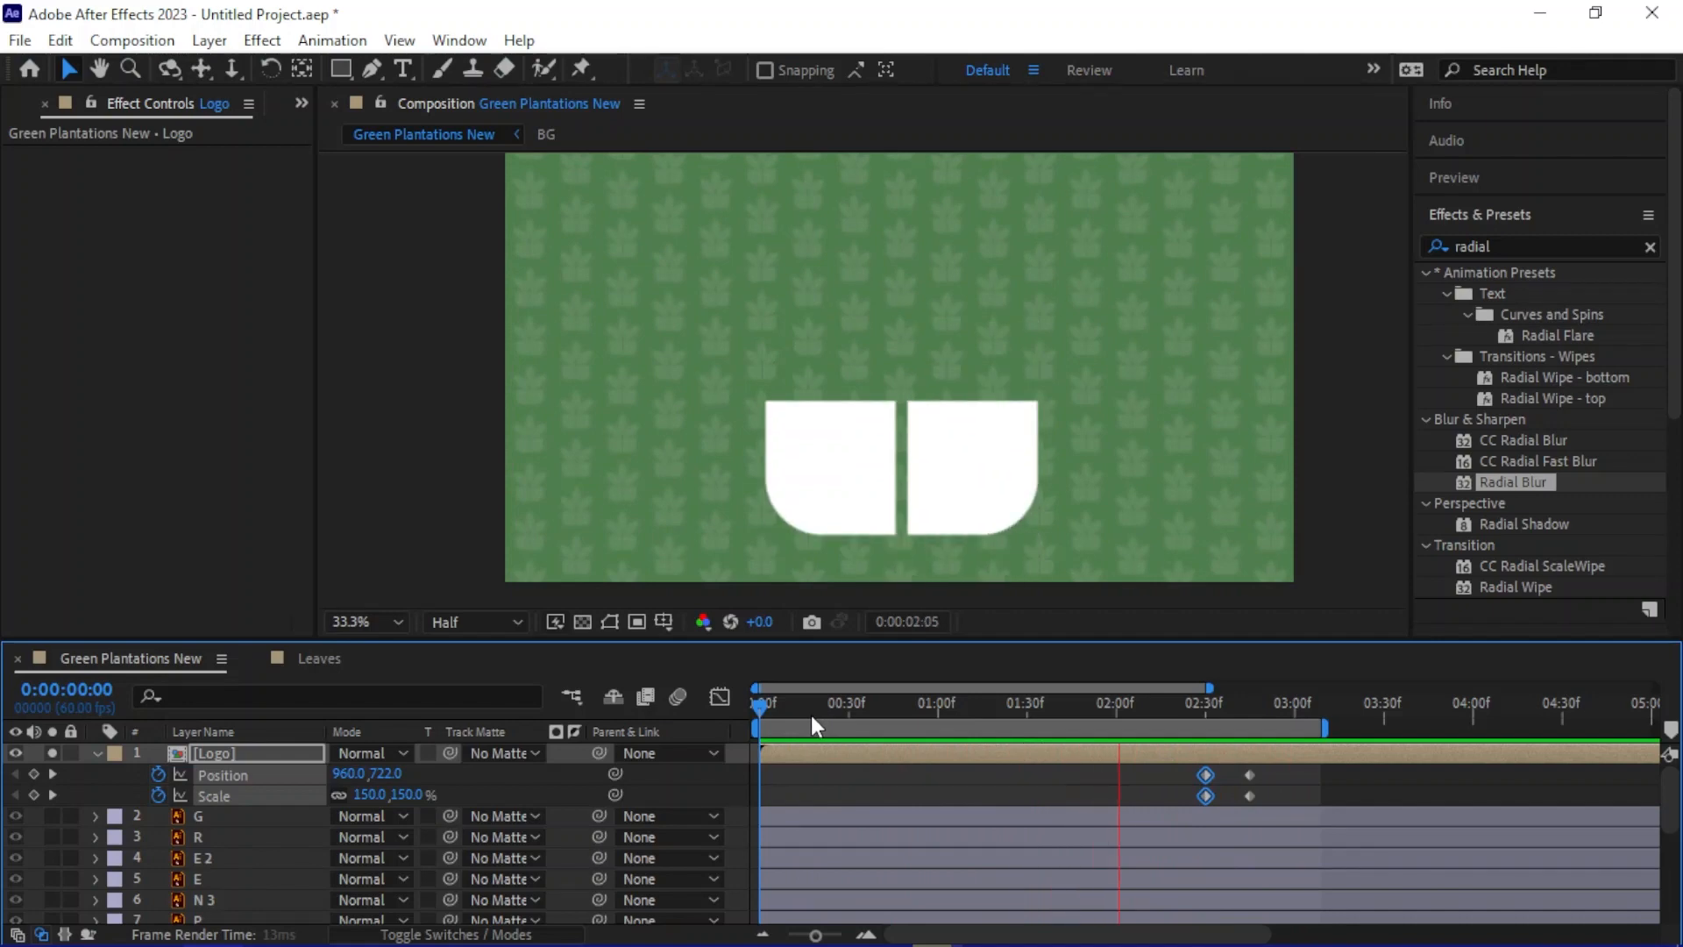
key("space")
key("space")
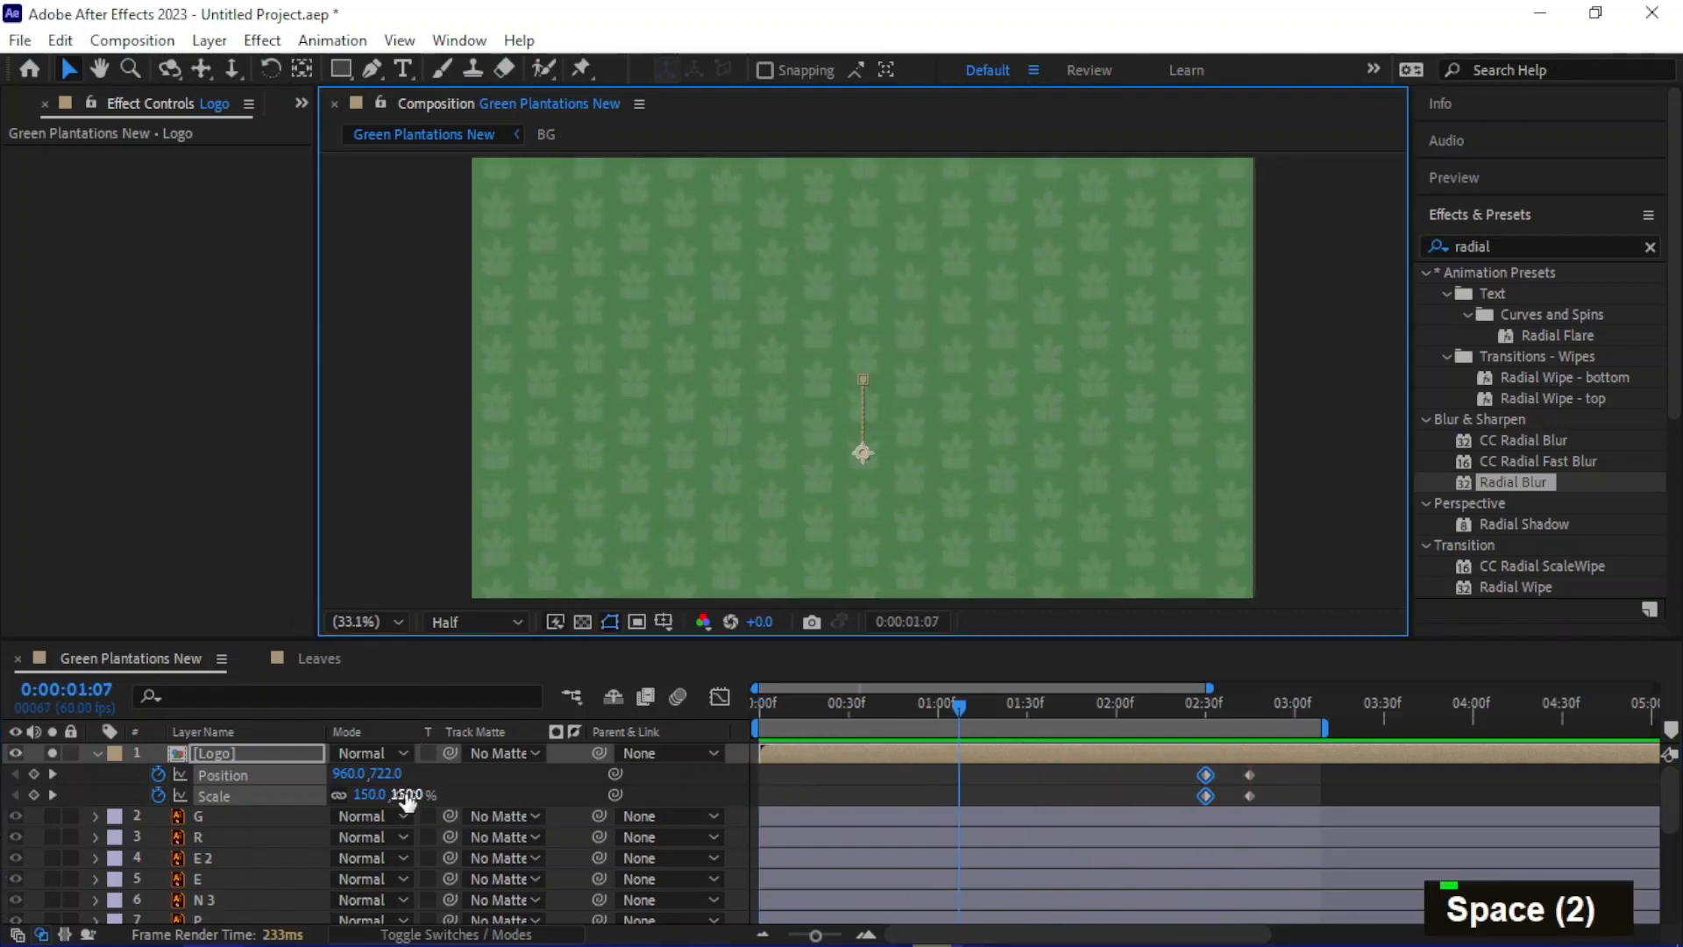
Set the Logo layer's scale keyframe at 2:30 to 130% and preview the animation from the first frame
left_click(1205, 711)
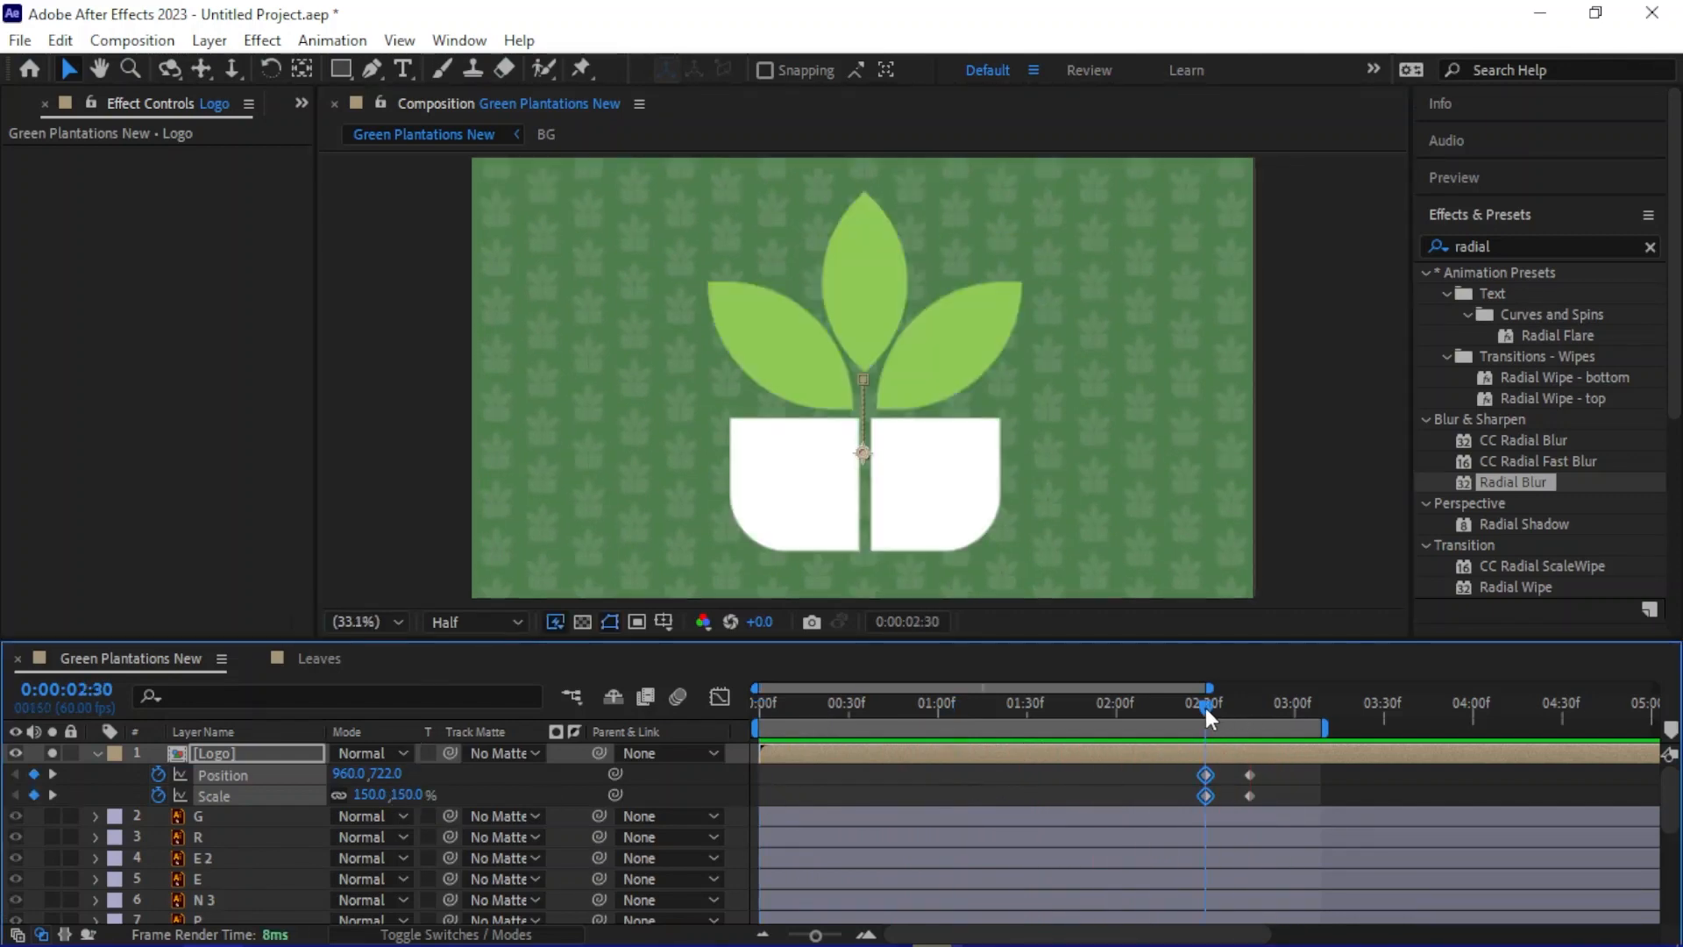
left_click(402, 795)
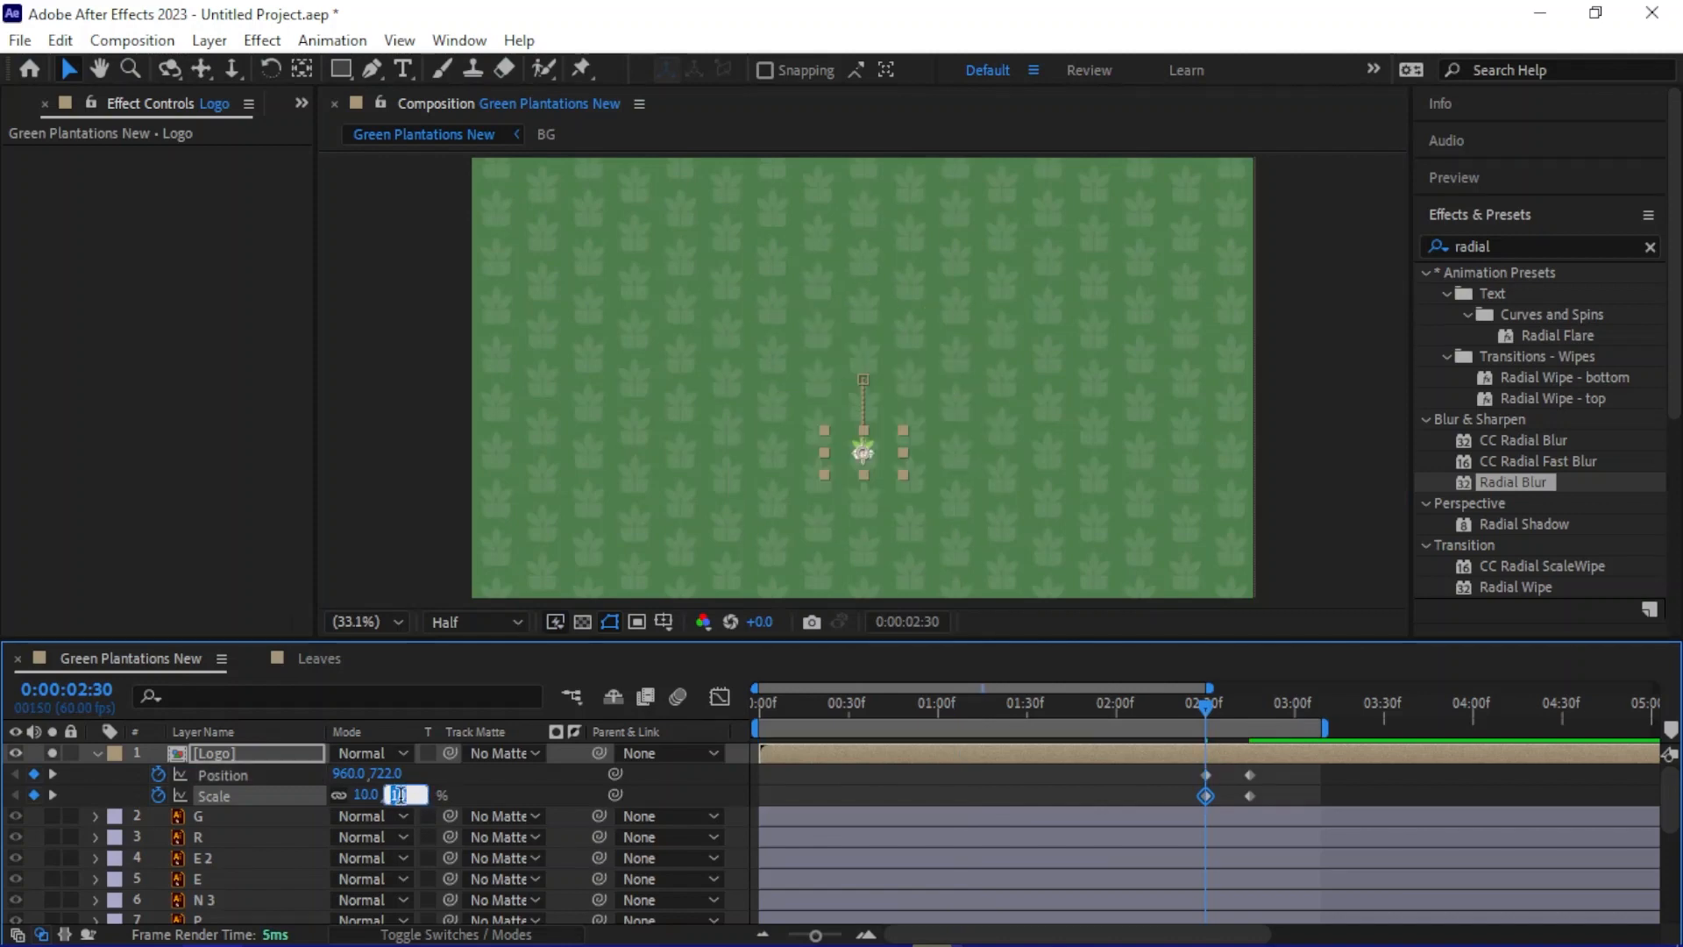
type("1")
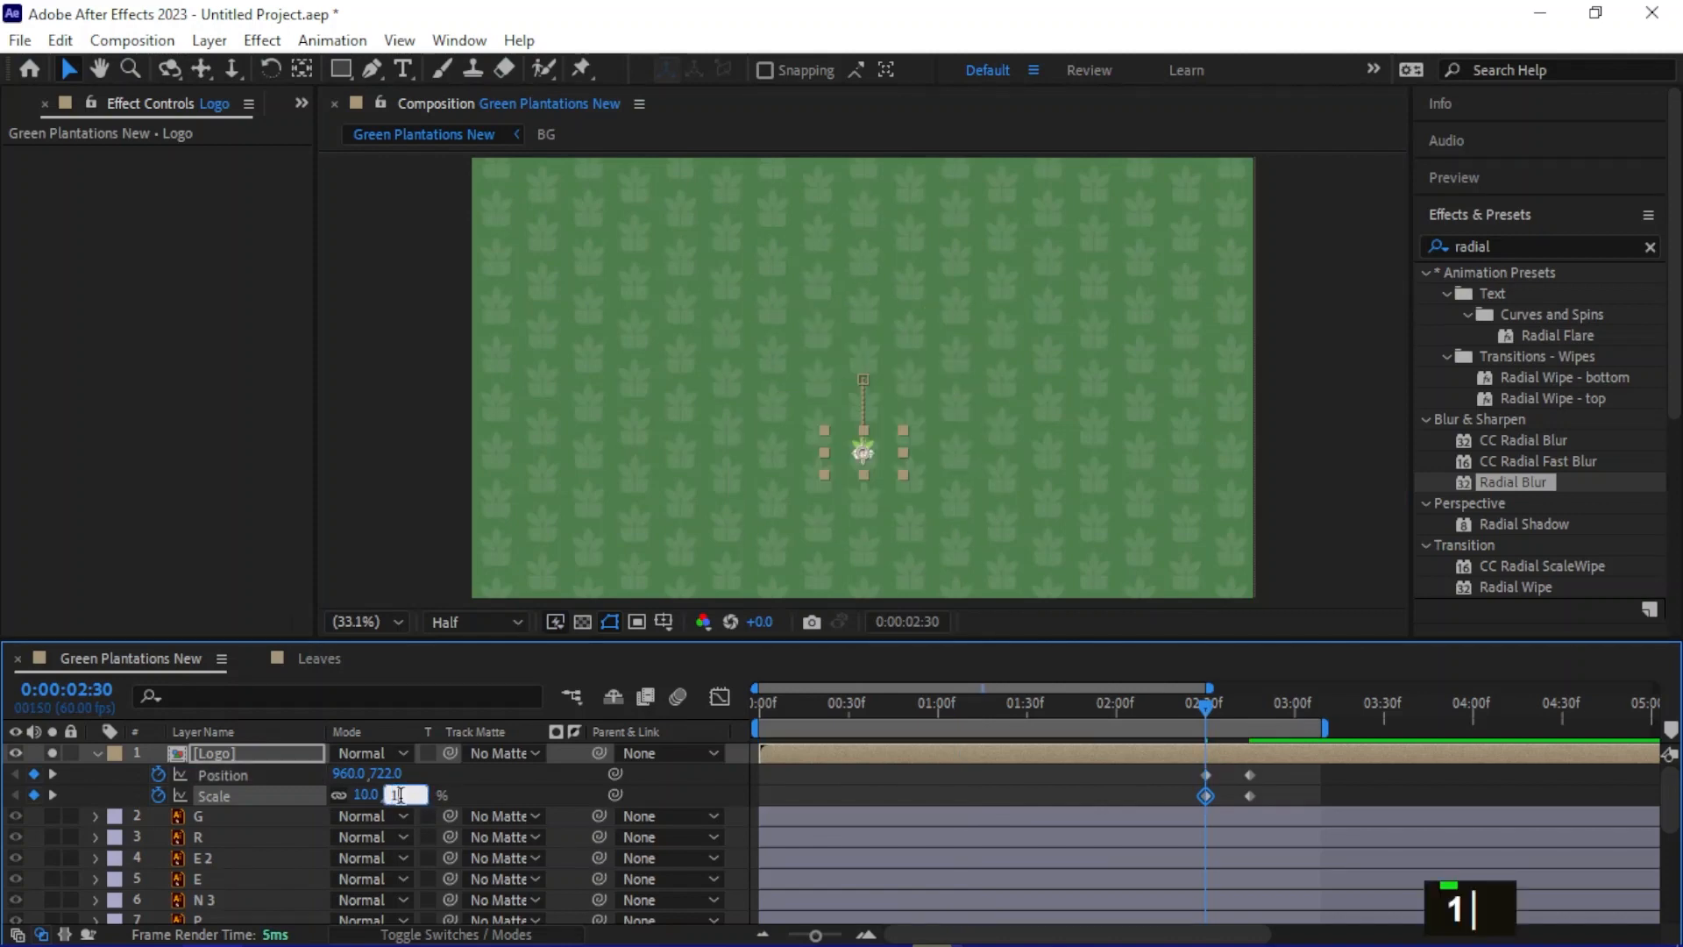
type("30")
key("Return")
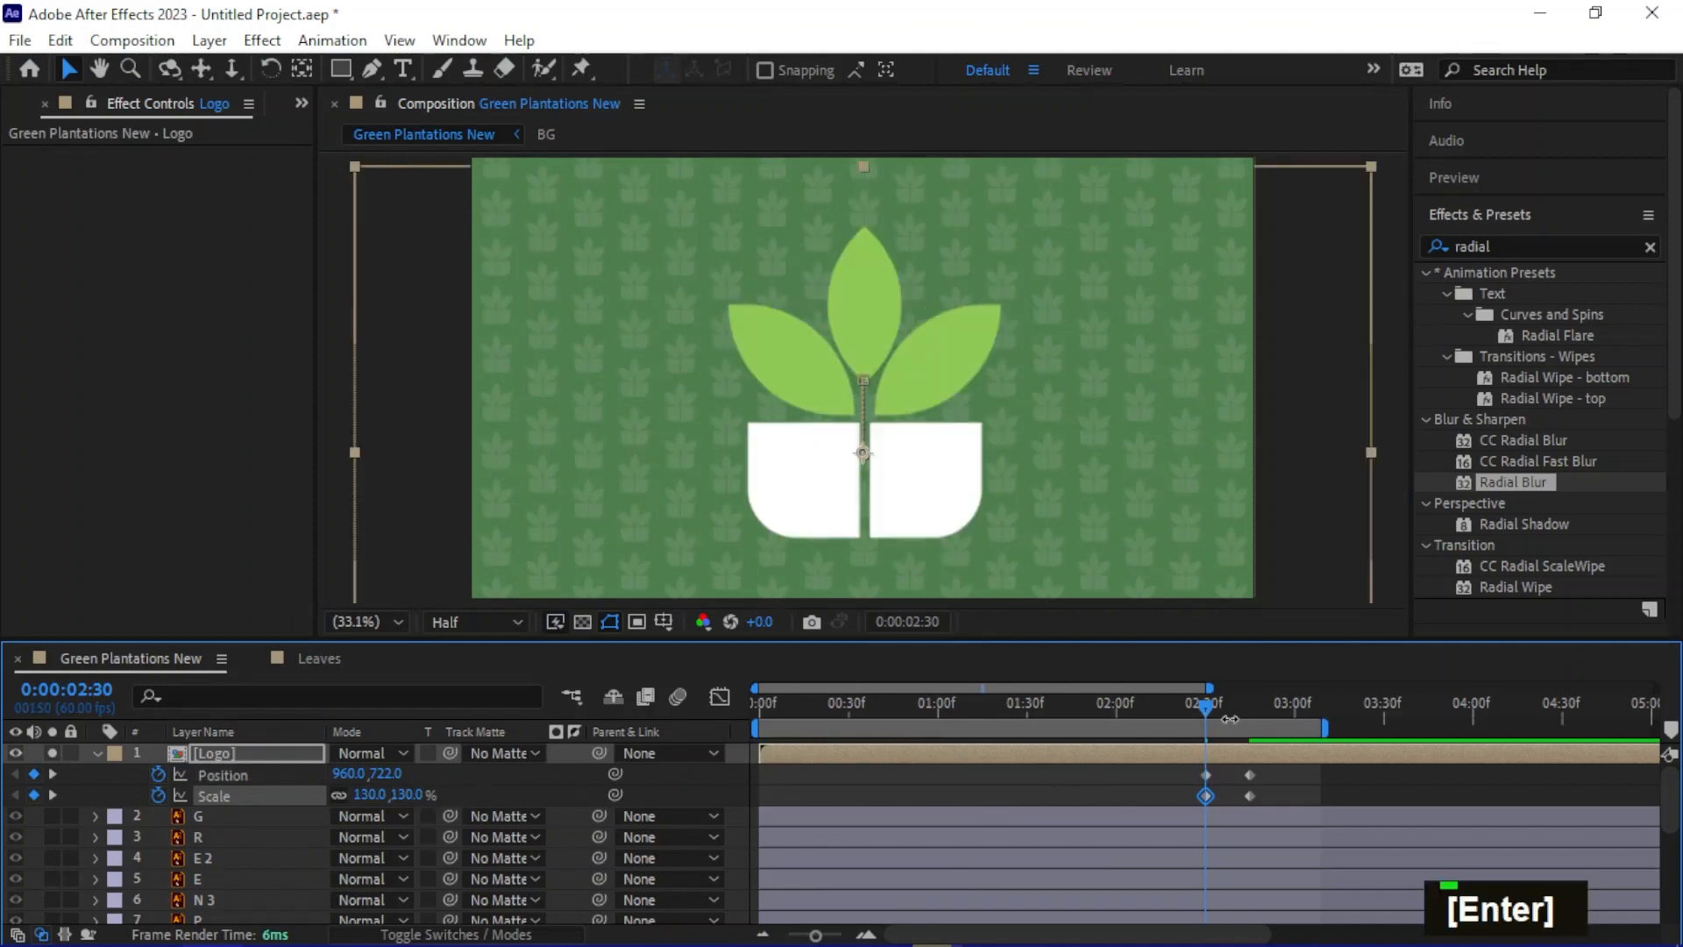
key("space")
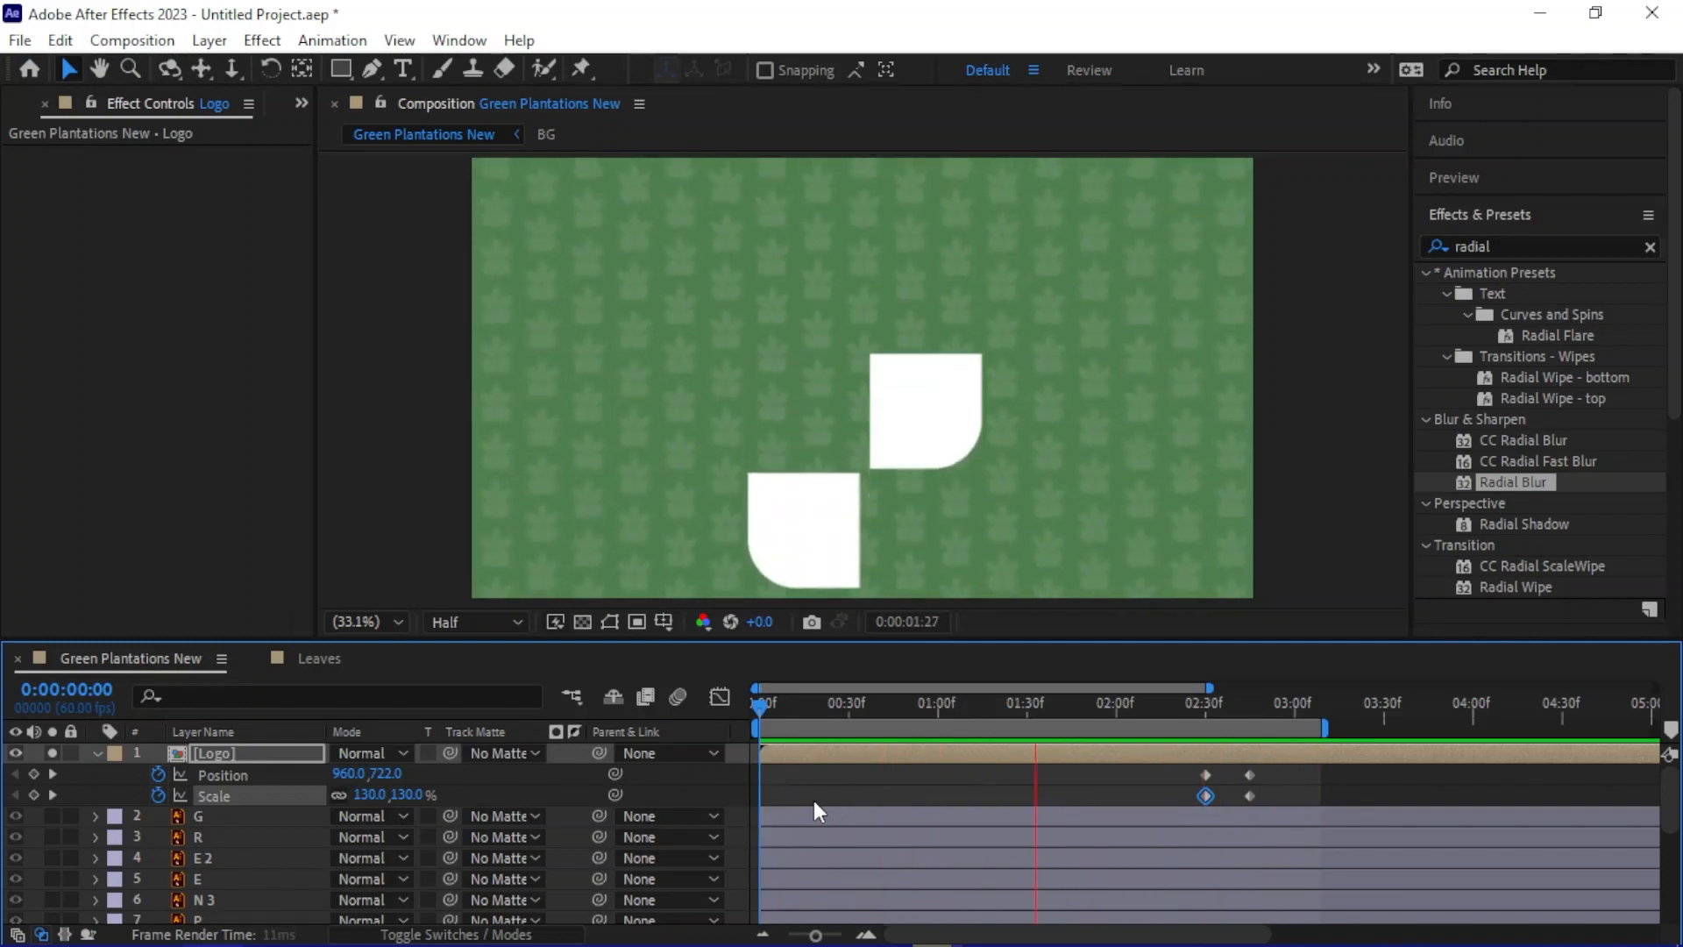
Reveal the BG layer's keyframes and apply Easy Ease to both Radial Blur Amount keyframes
scroll(252, 883, "down", 5)
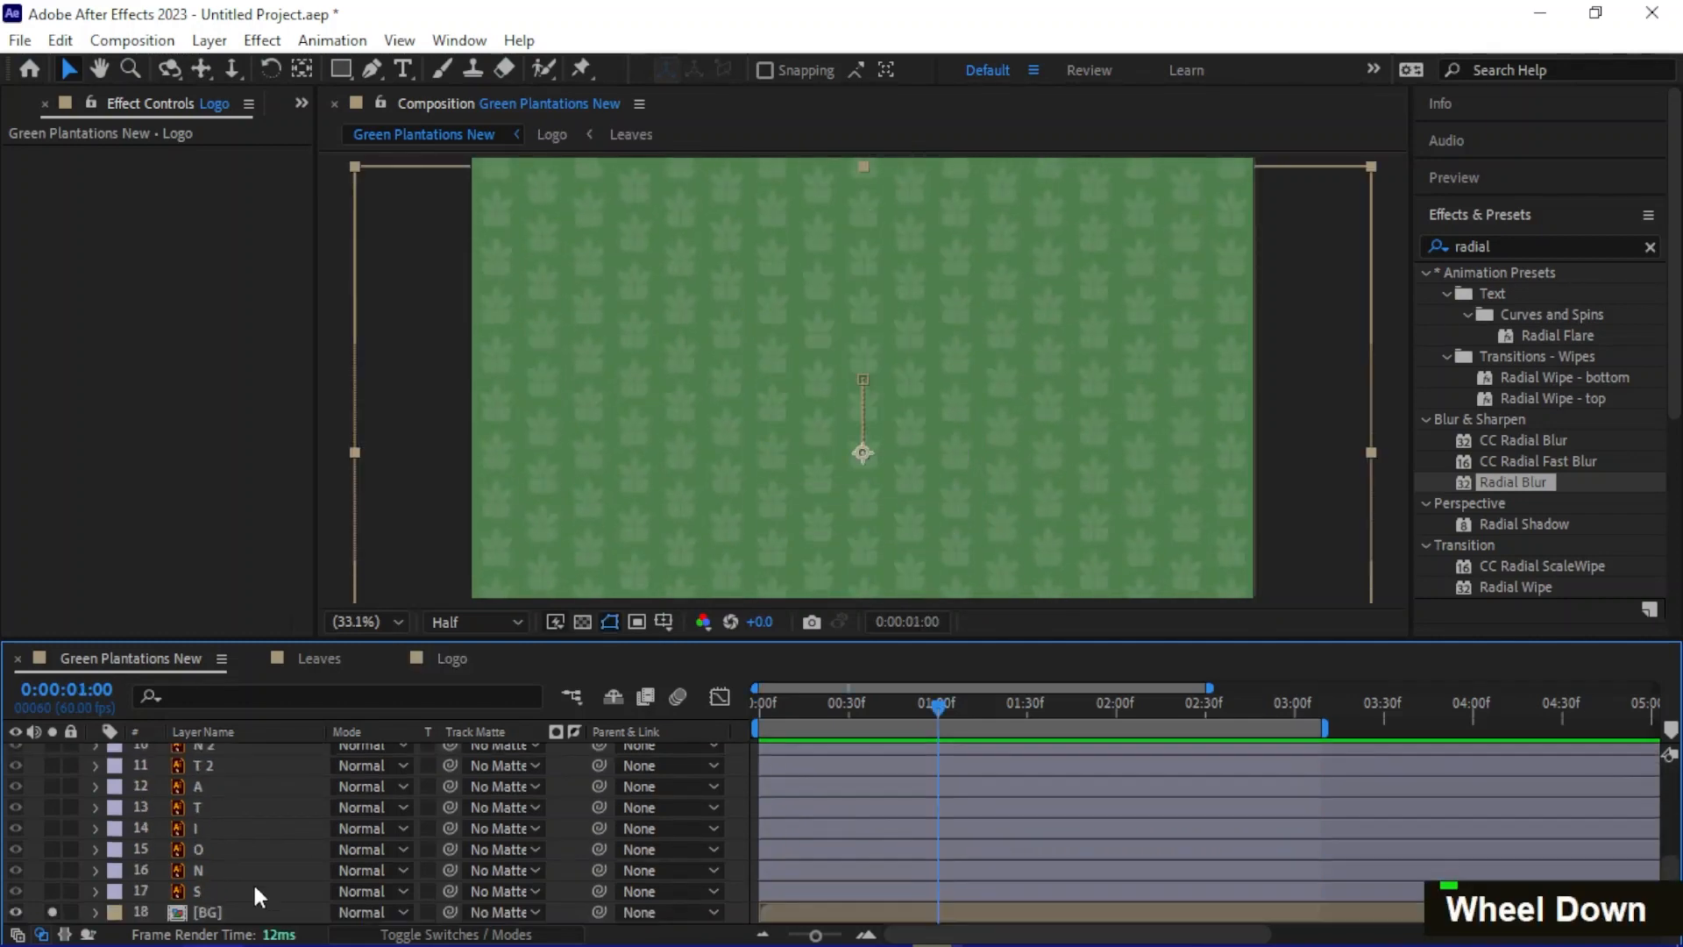
left_click(208, 912)
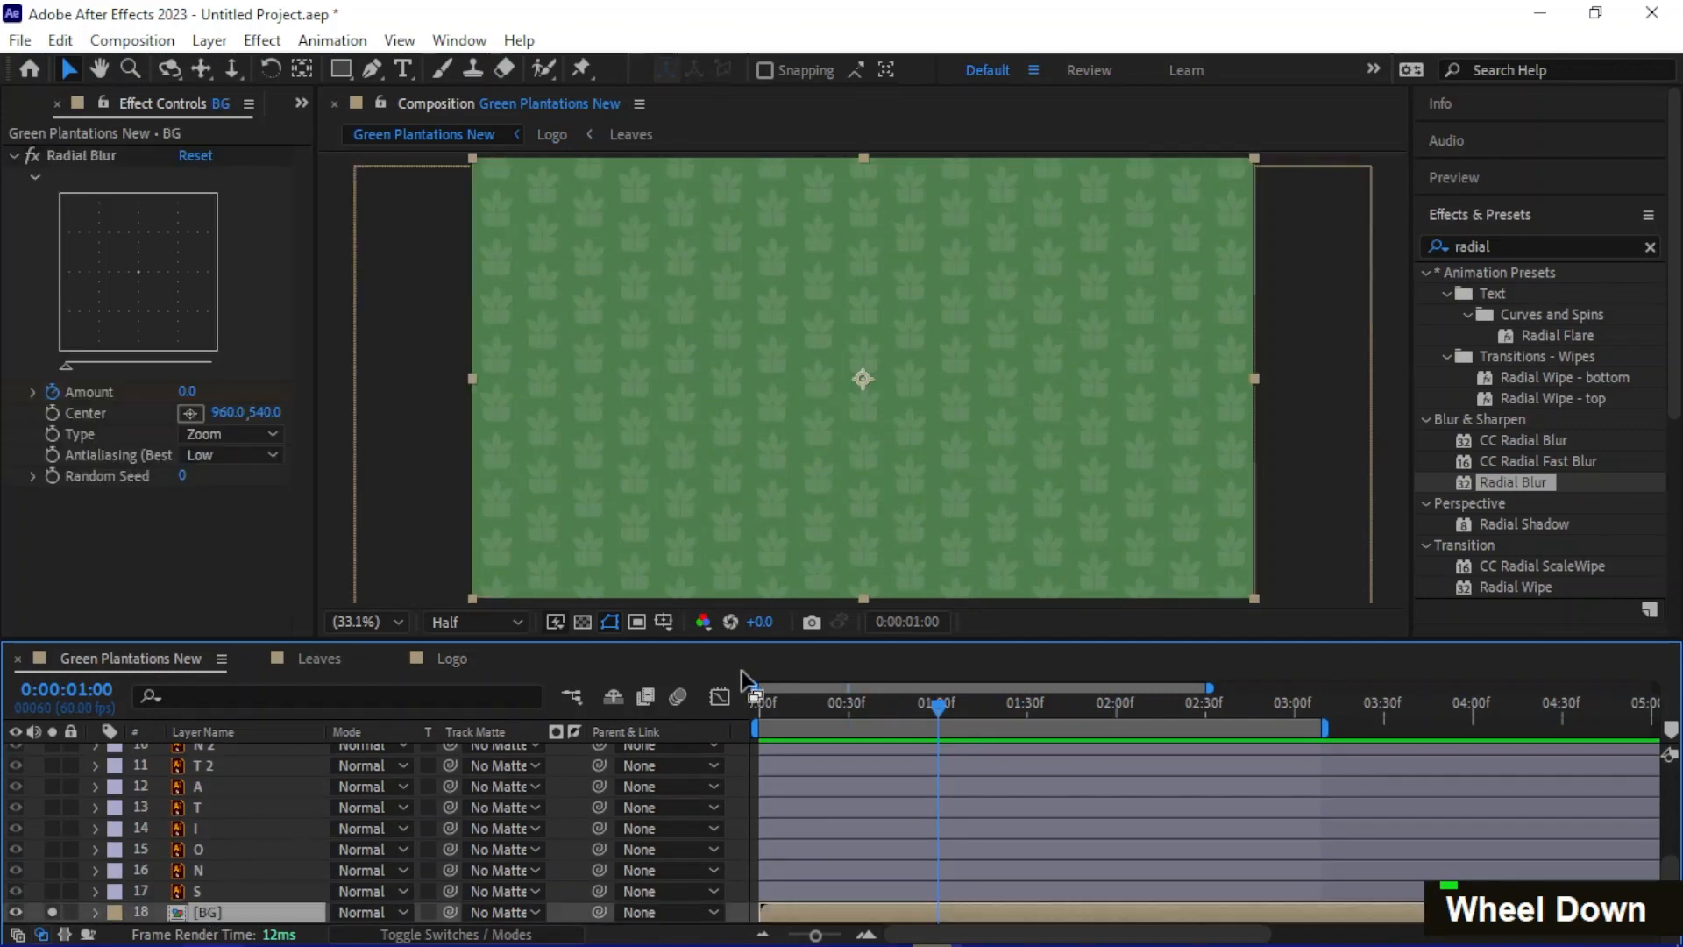
key("u")
scroll(554, 805, "down", 1)
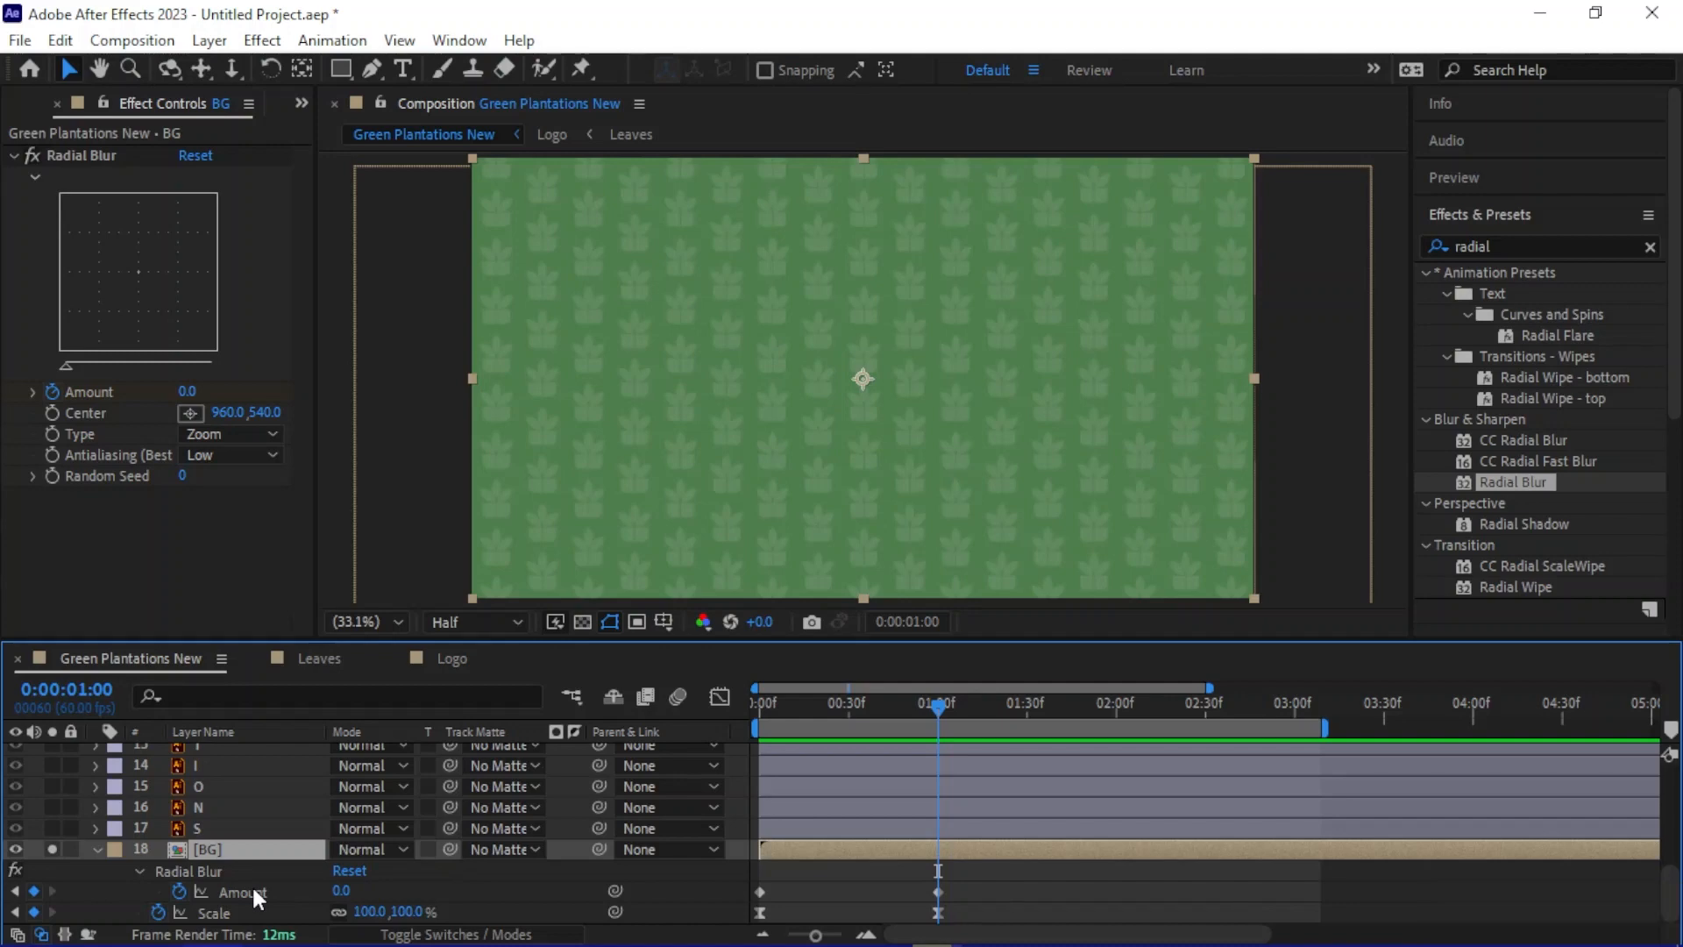
left_click_drag(964, 917, 748, 911)
left_click_drag(965, 887, 735, 896)
key("F9")
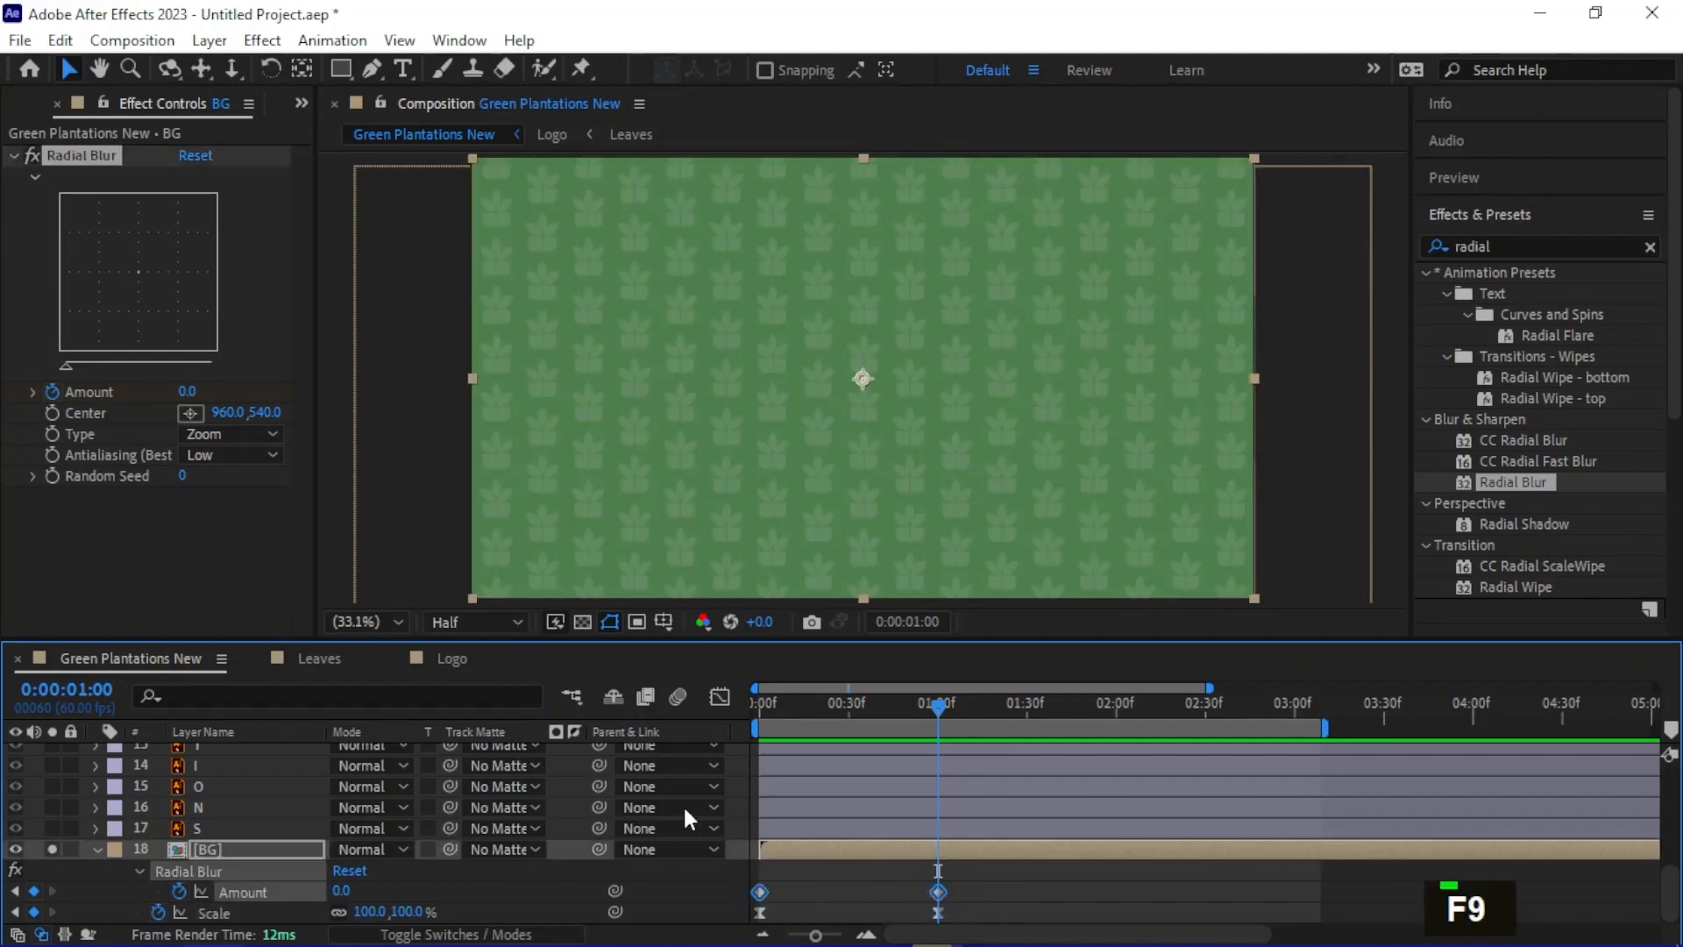
Lengthen the first blur keyframe's outgoing ease in the speed graph so the peak falls shortly before 1:00f, and preview the animation
left_click(709, 704)
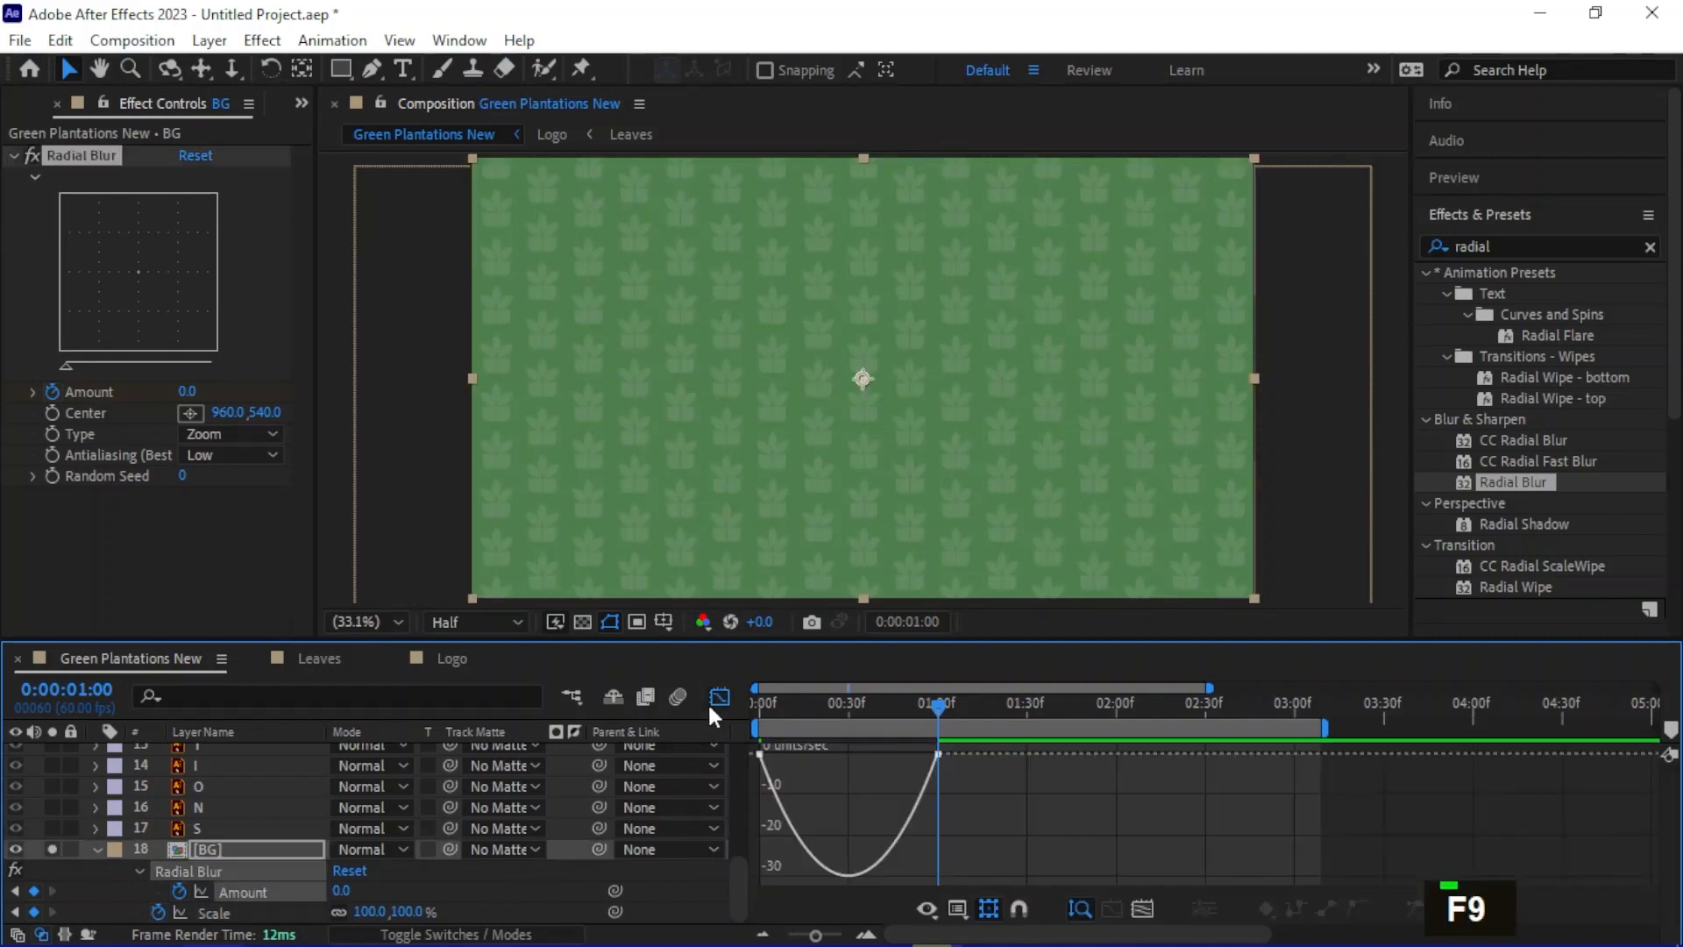
left_click(759, 754)
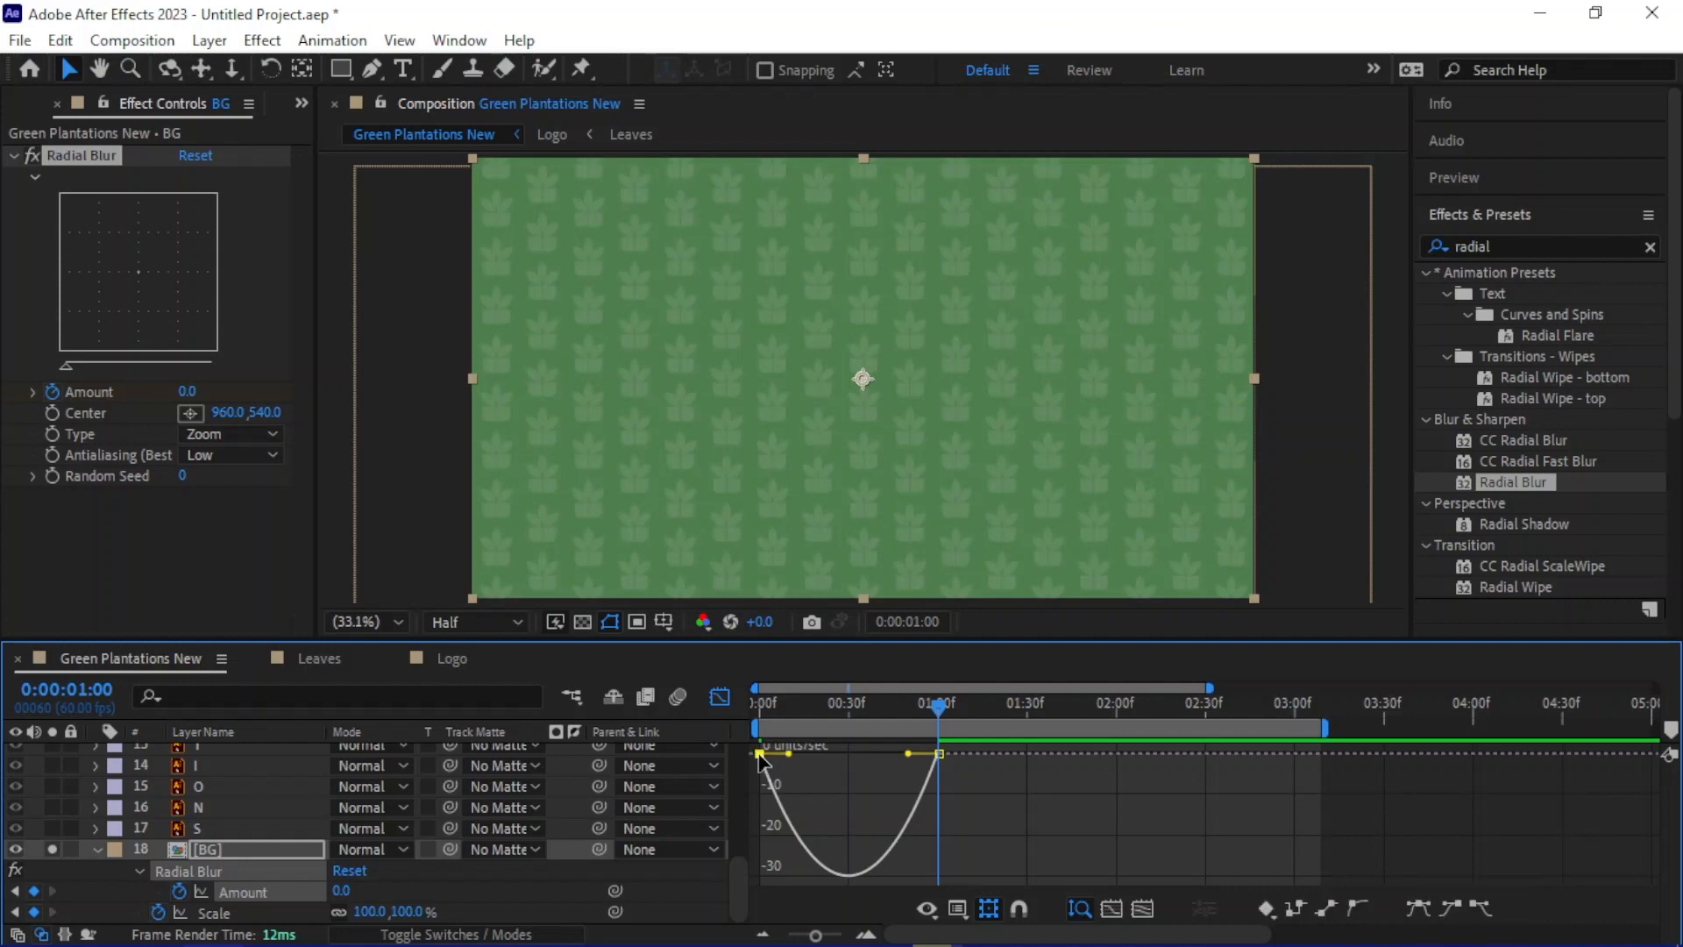
left_click_drag(789, 756, 901, 756)
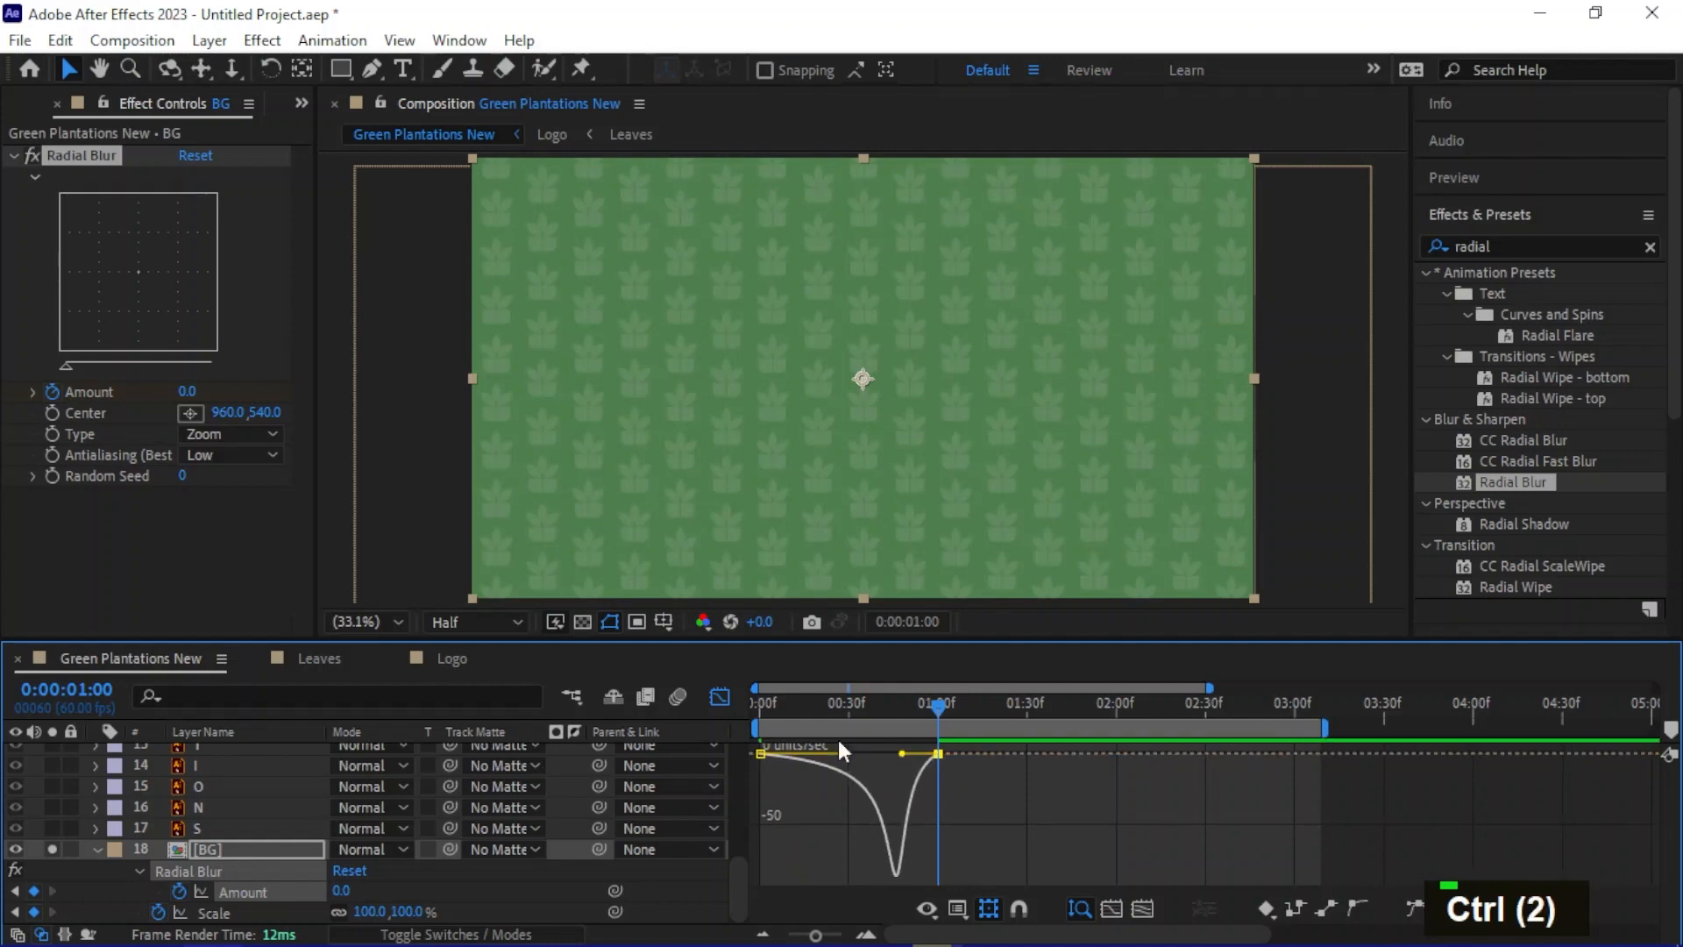
left_click(761, 705)
key("space")
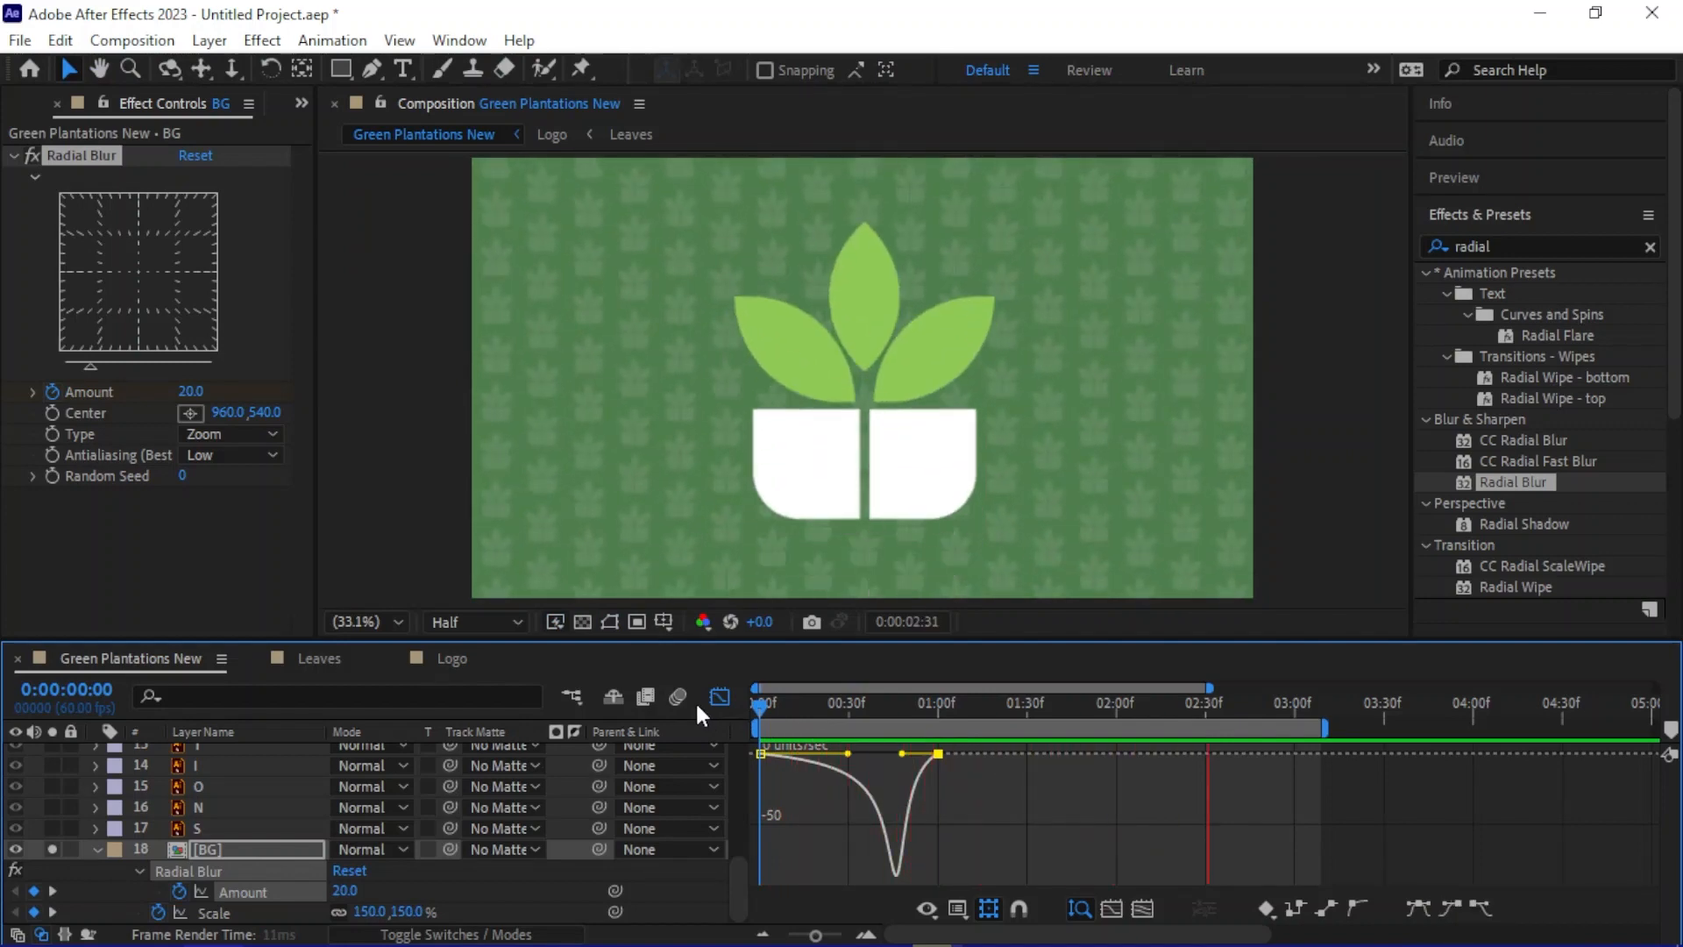
Pre-compose the G, R, E 2, E and N 3 letter layers into a new composition named GREEN
key("u")
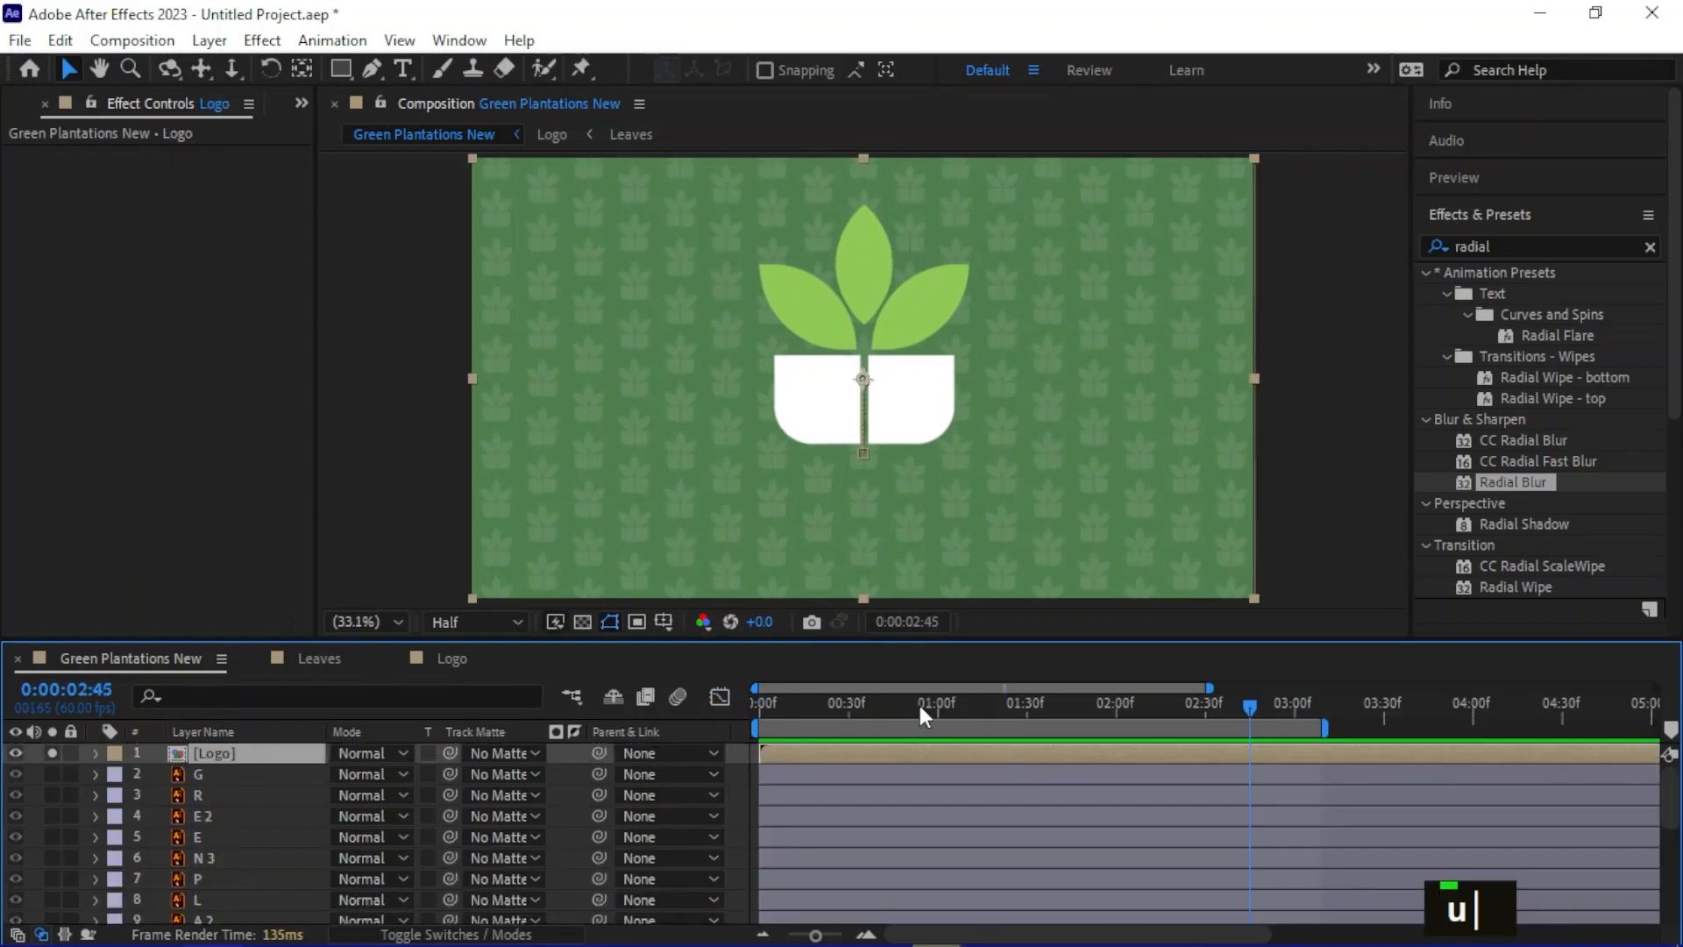
left_click_drag(919, 707, 1212, 739)
left_click(187, 776)
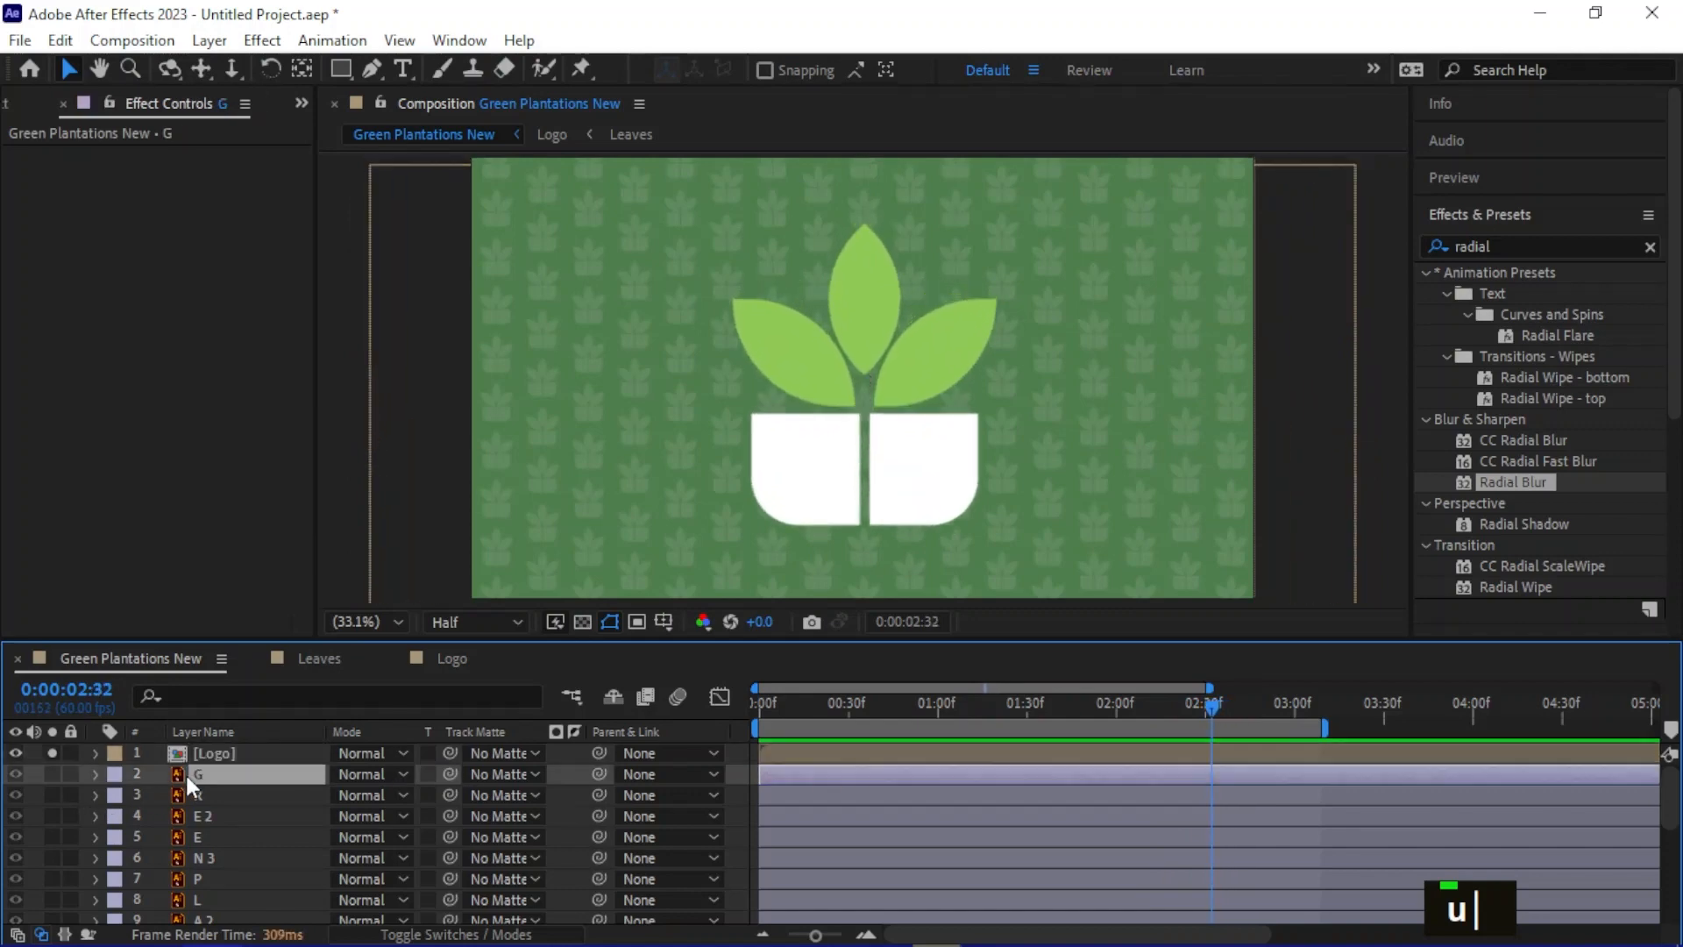
left_click(209, 860, "shift")
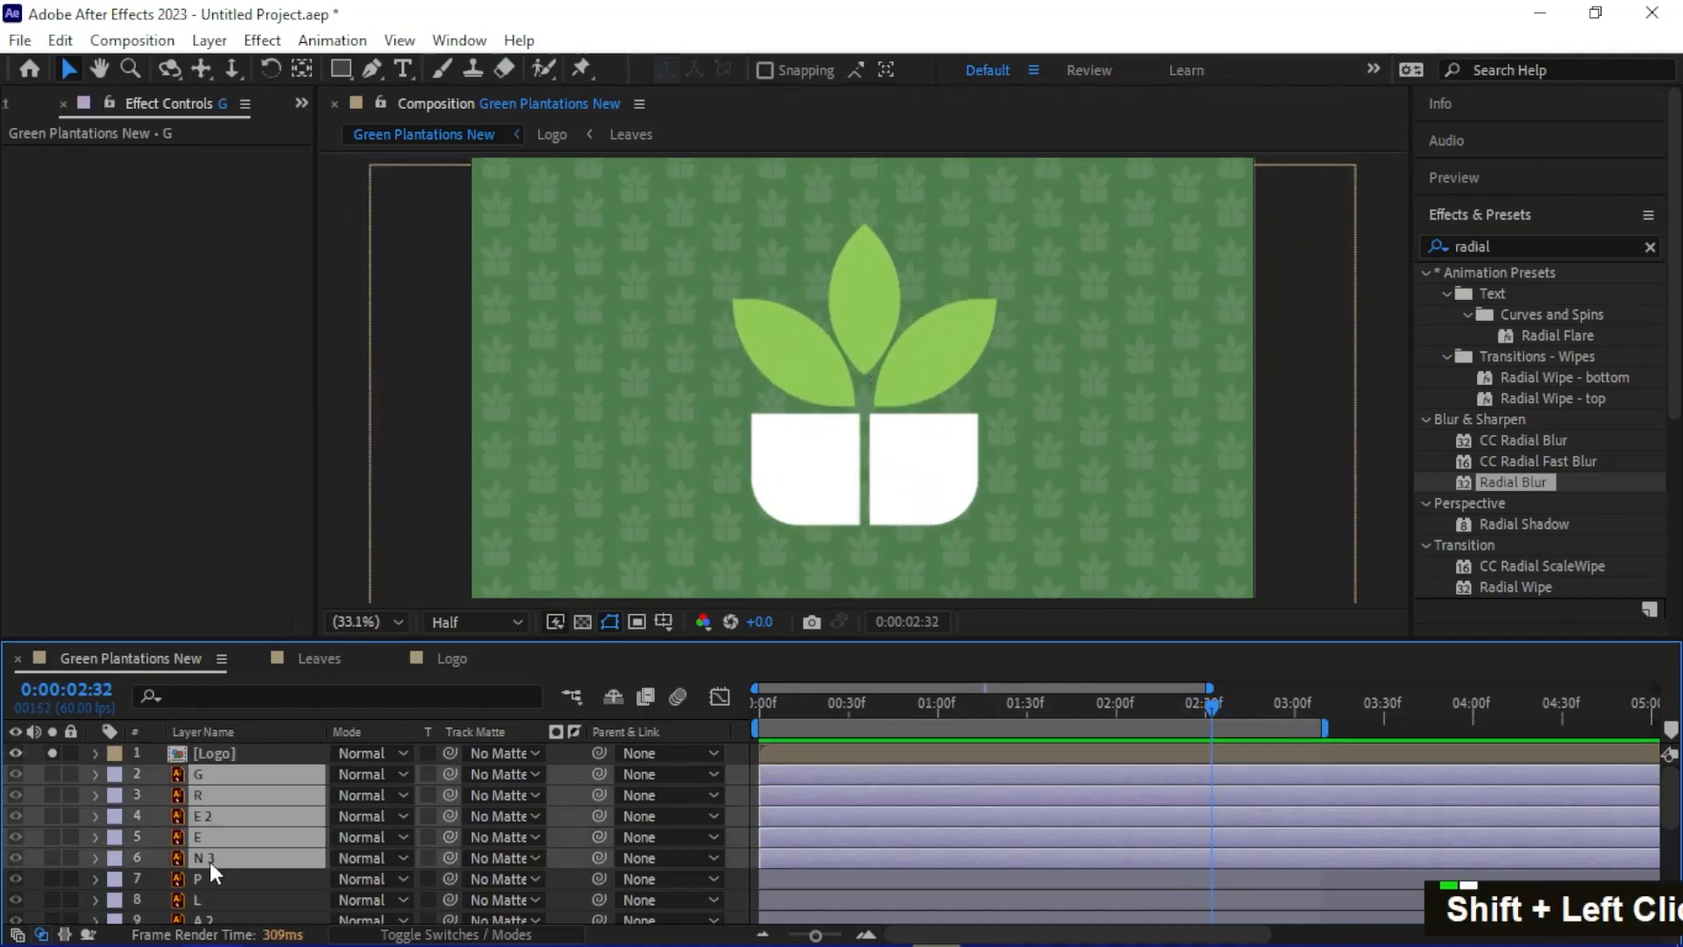
key("ctrl+shift+c")
key("Caps_Lock")
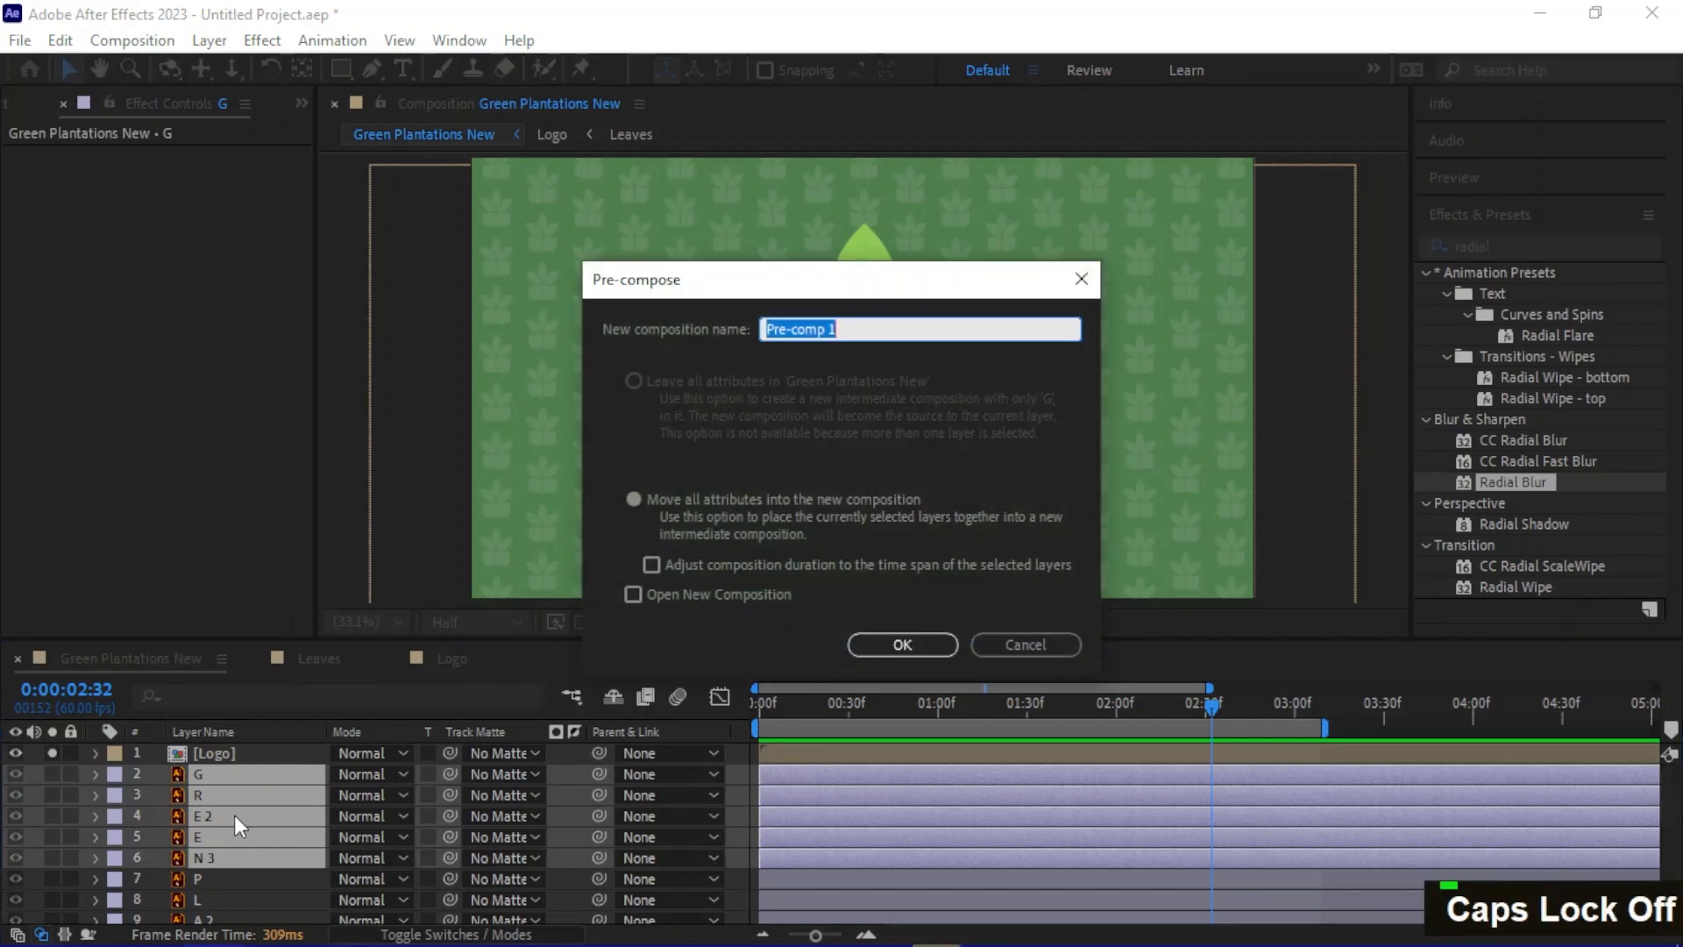
type("GREEN")
key("Return")
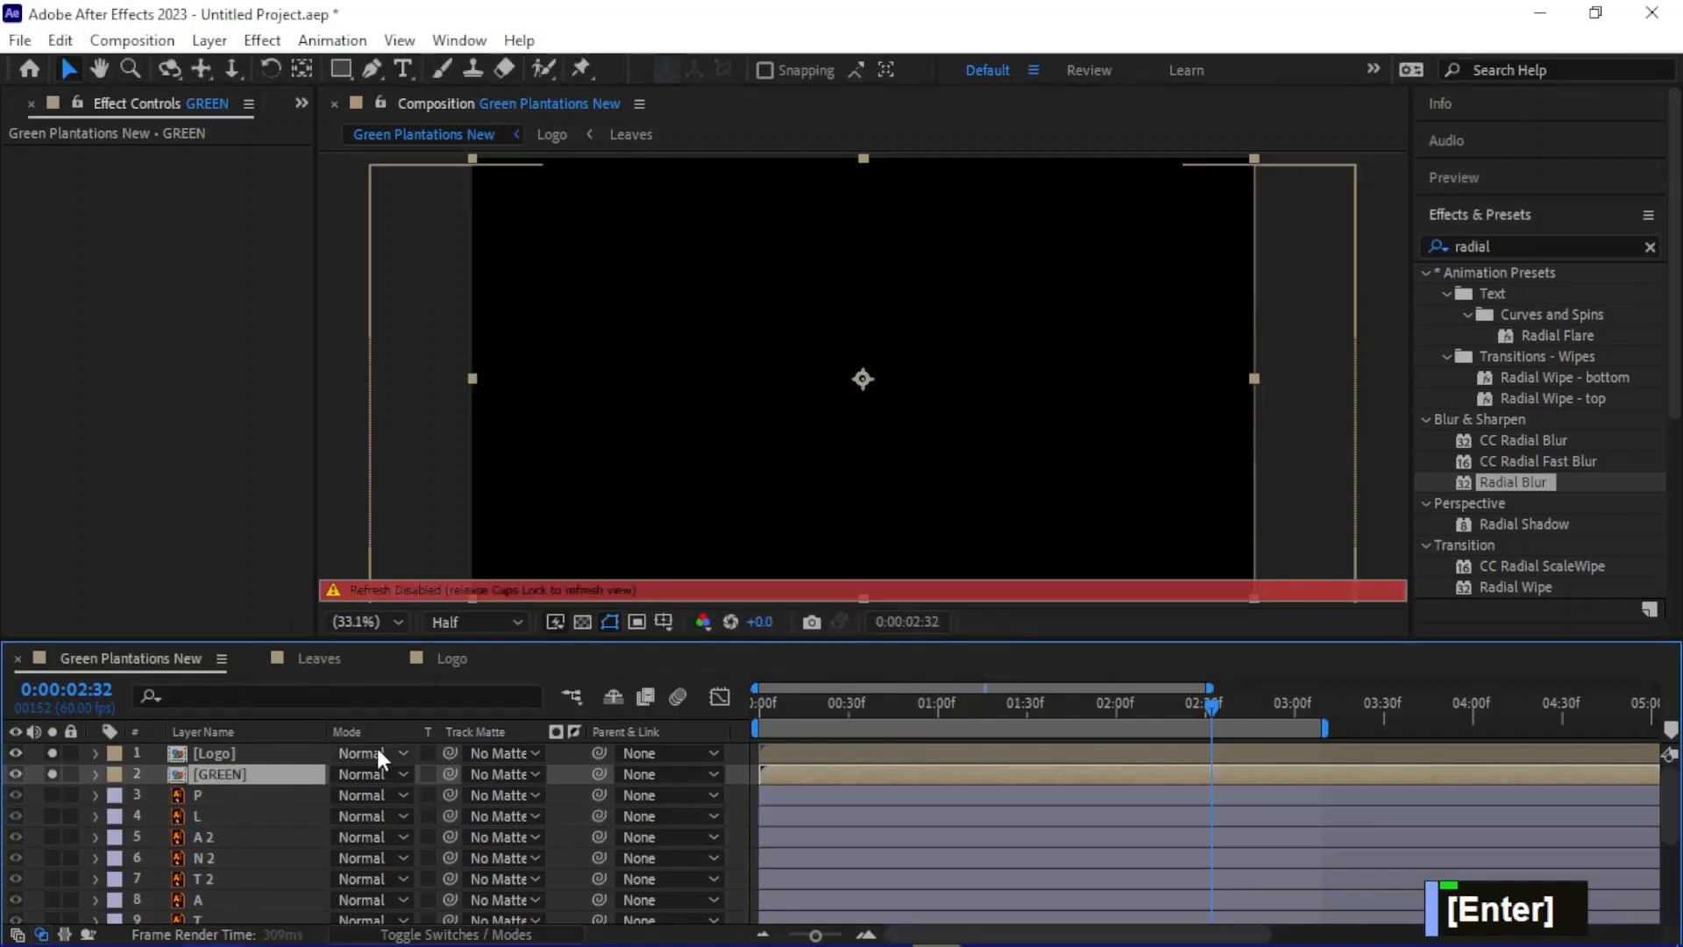
key("Caps_Lock")
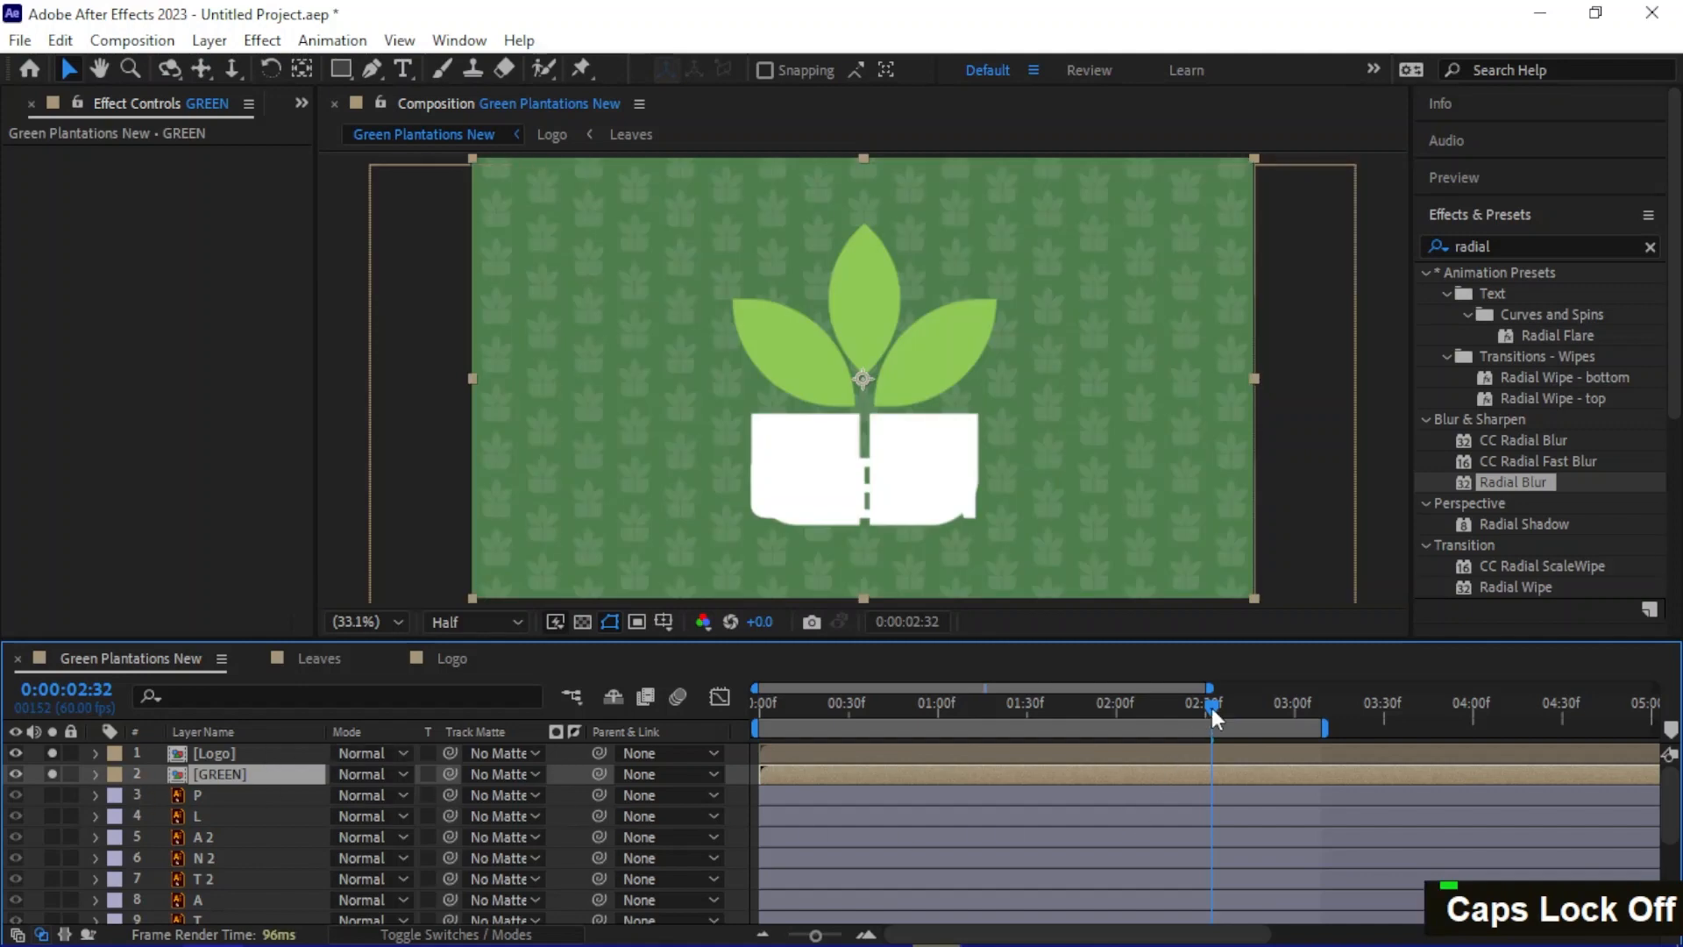
Open the GREEN pre-comp and offset the R layer to start at 10 frames and E 2 at 20 frames
left_click_drag(1211, 708, 1241, 713)
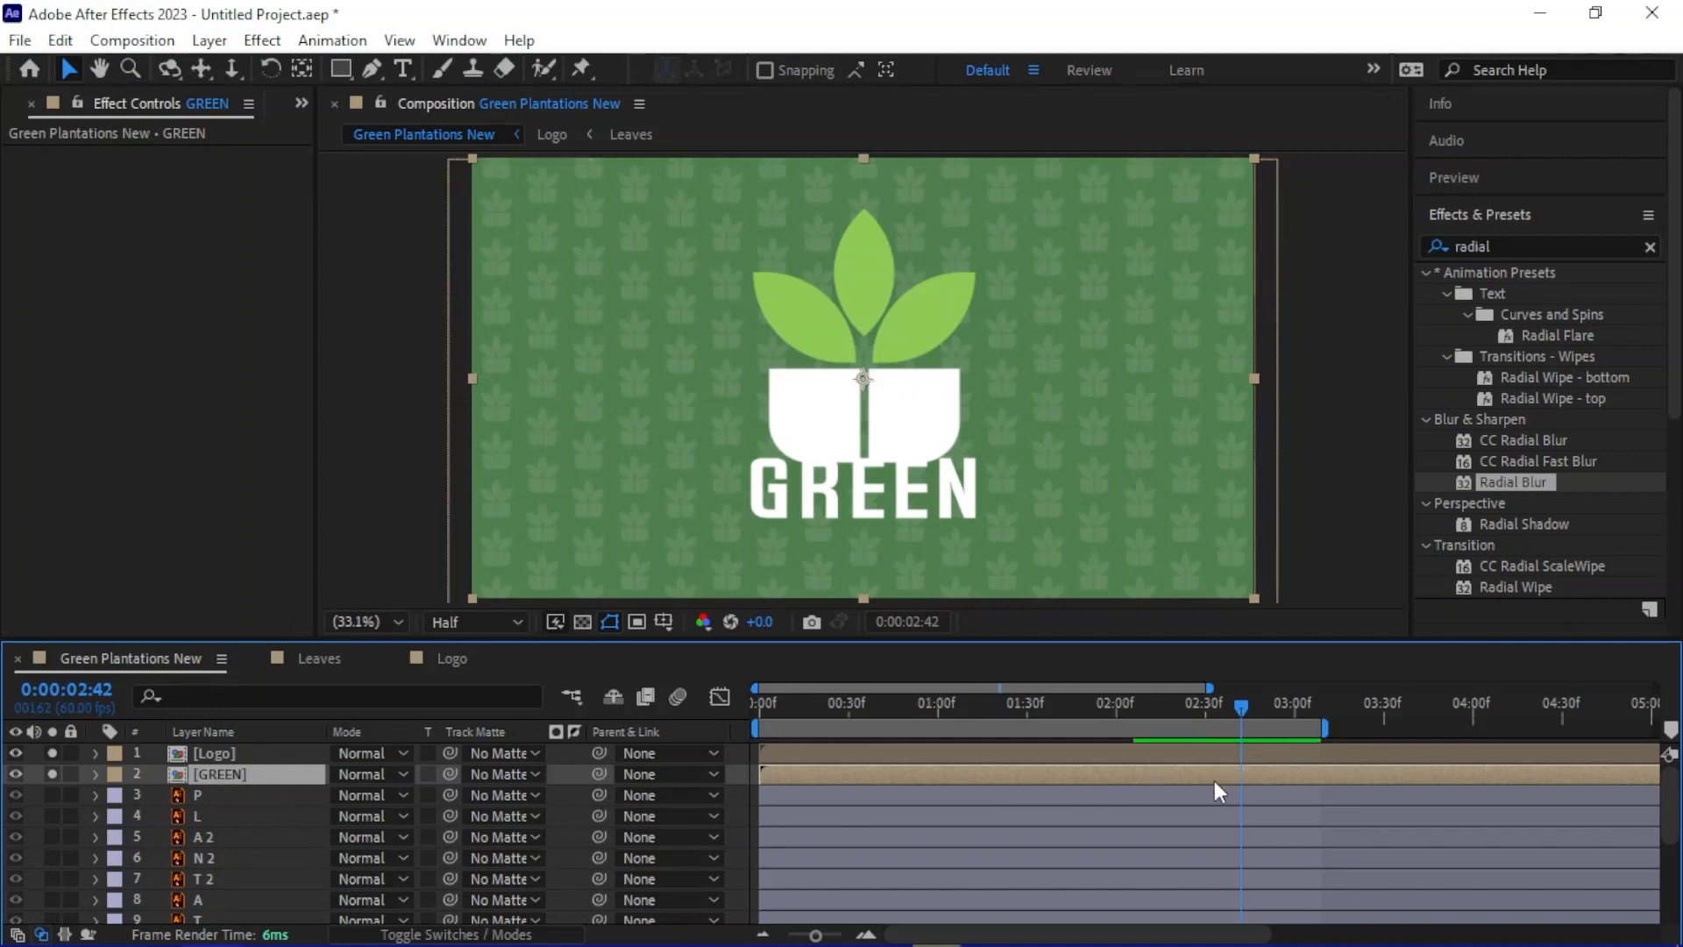
key("ctrl+z")
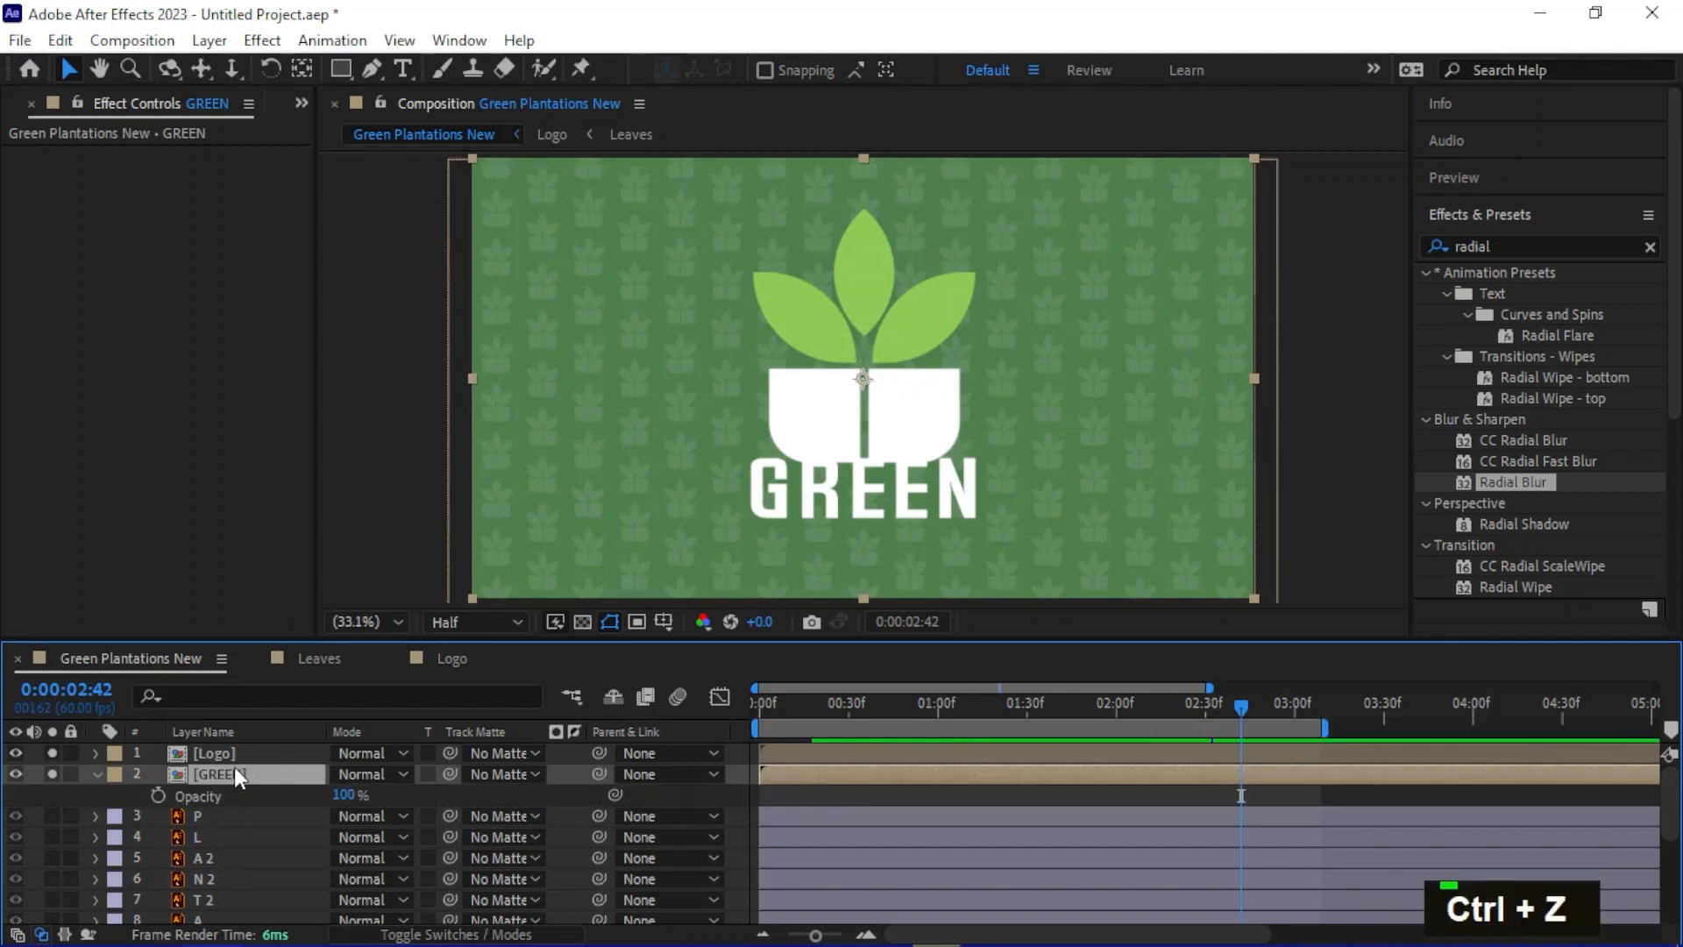
double_click(234, 768)
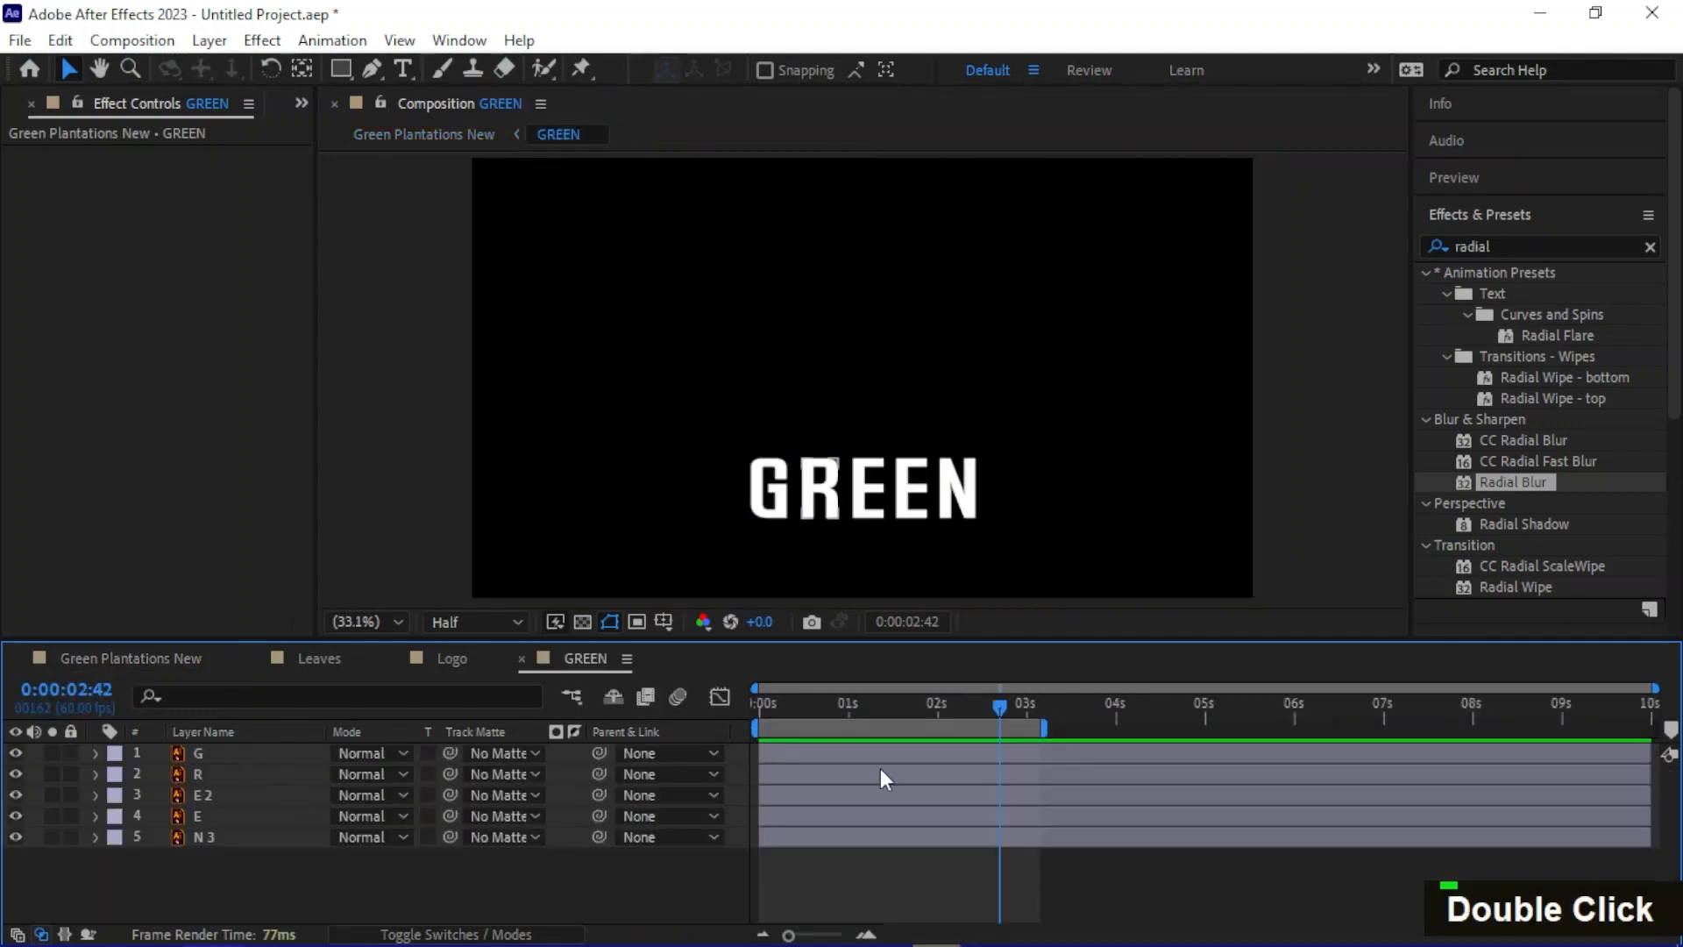
scroll(880, 768, "up", 3, "alt")
left_click(876, 703)
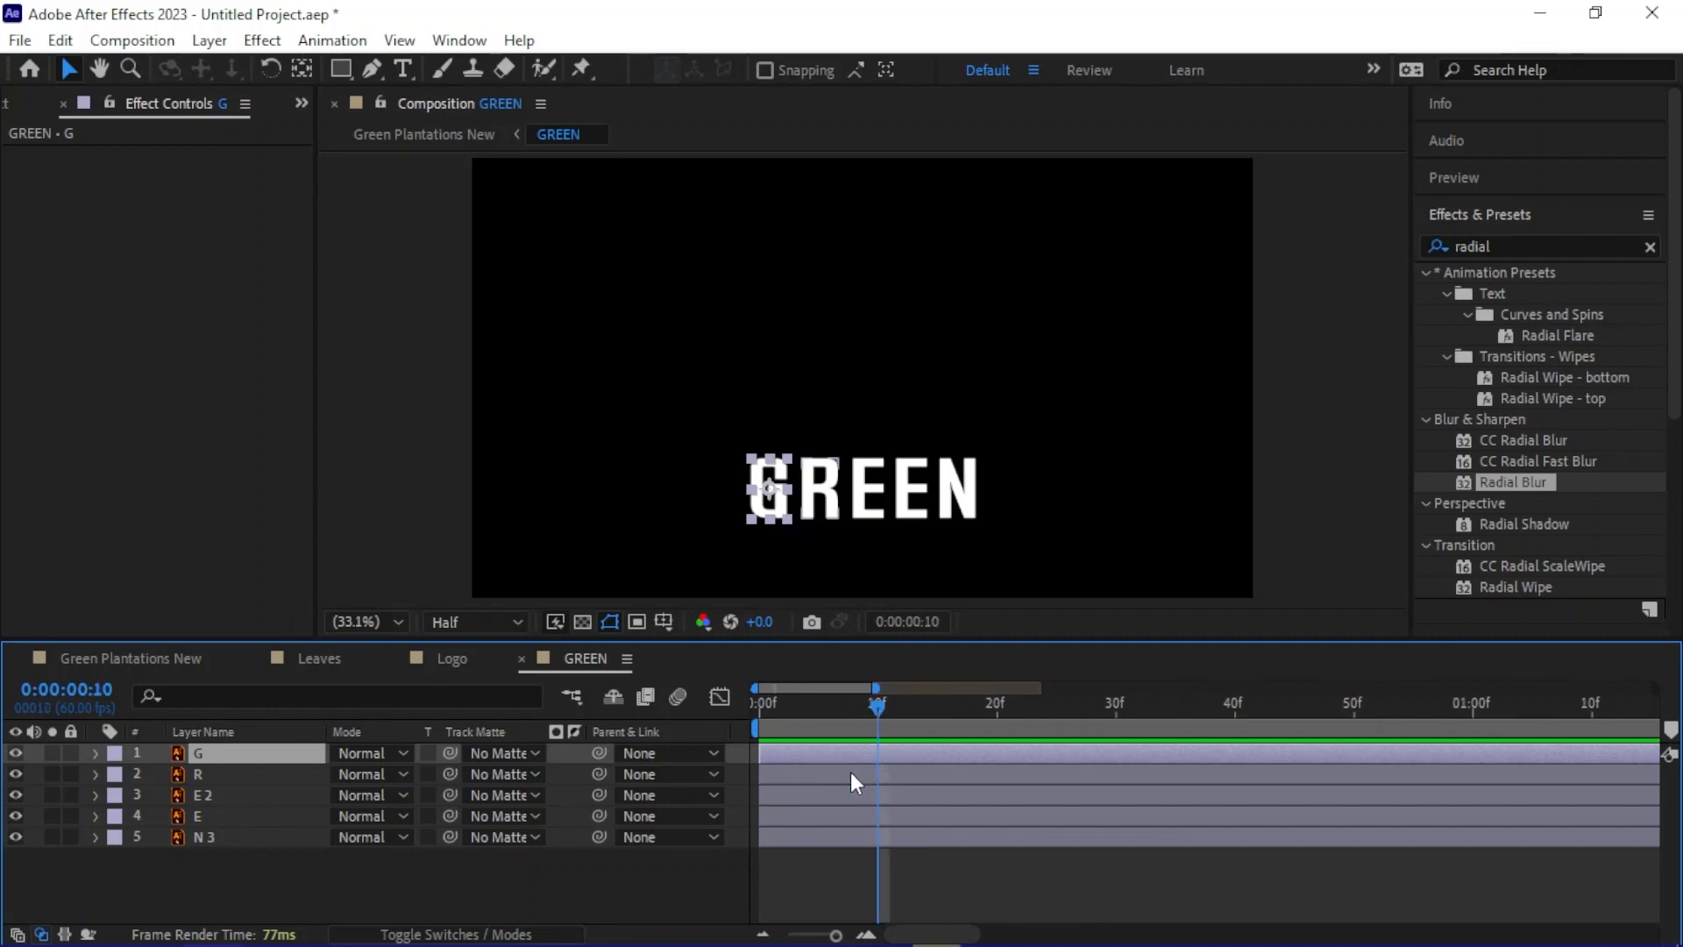
left_click_drag(851, 771, 1173, 799)
left_click(996, 706)
Offset the E layer to start at 30 frames and the N 3 layer at 40 frames
left_click(1116, 710)
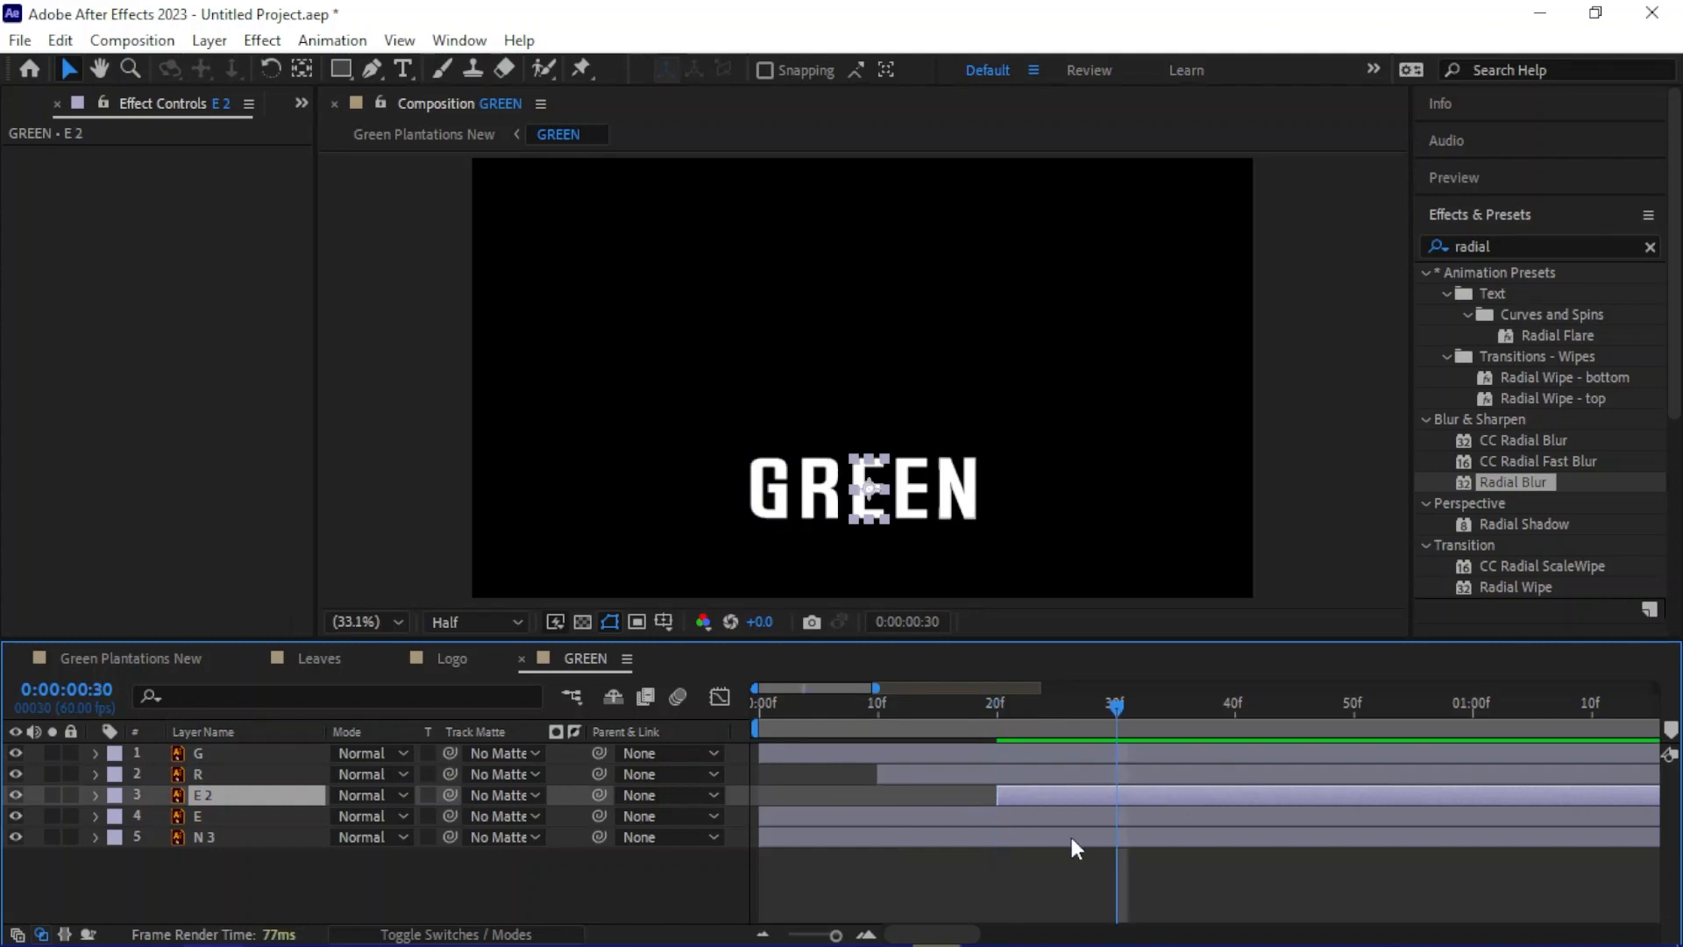
left_click(965, 818)
left_click_drag(963, 818, 1308, 810)
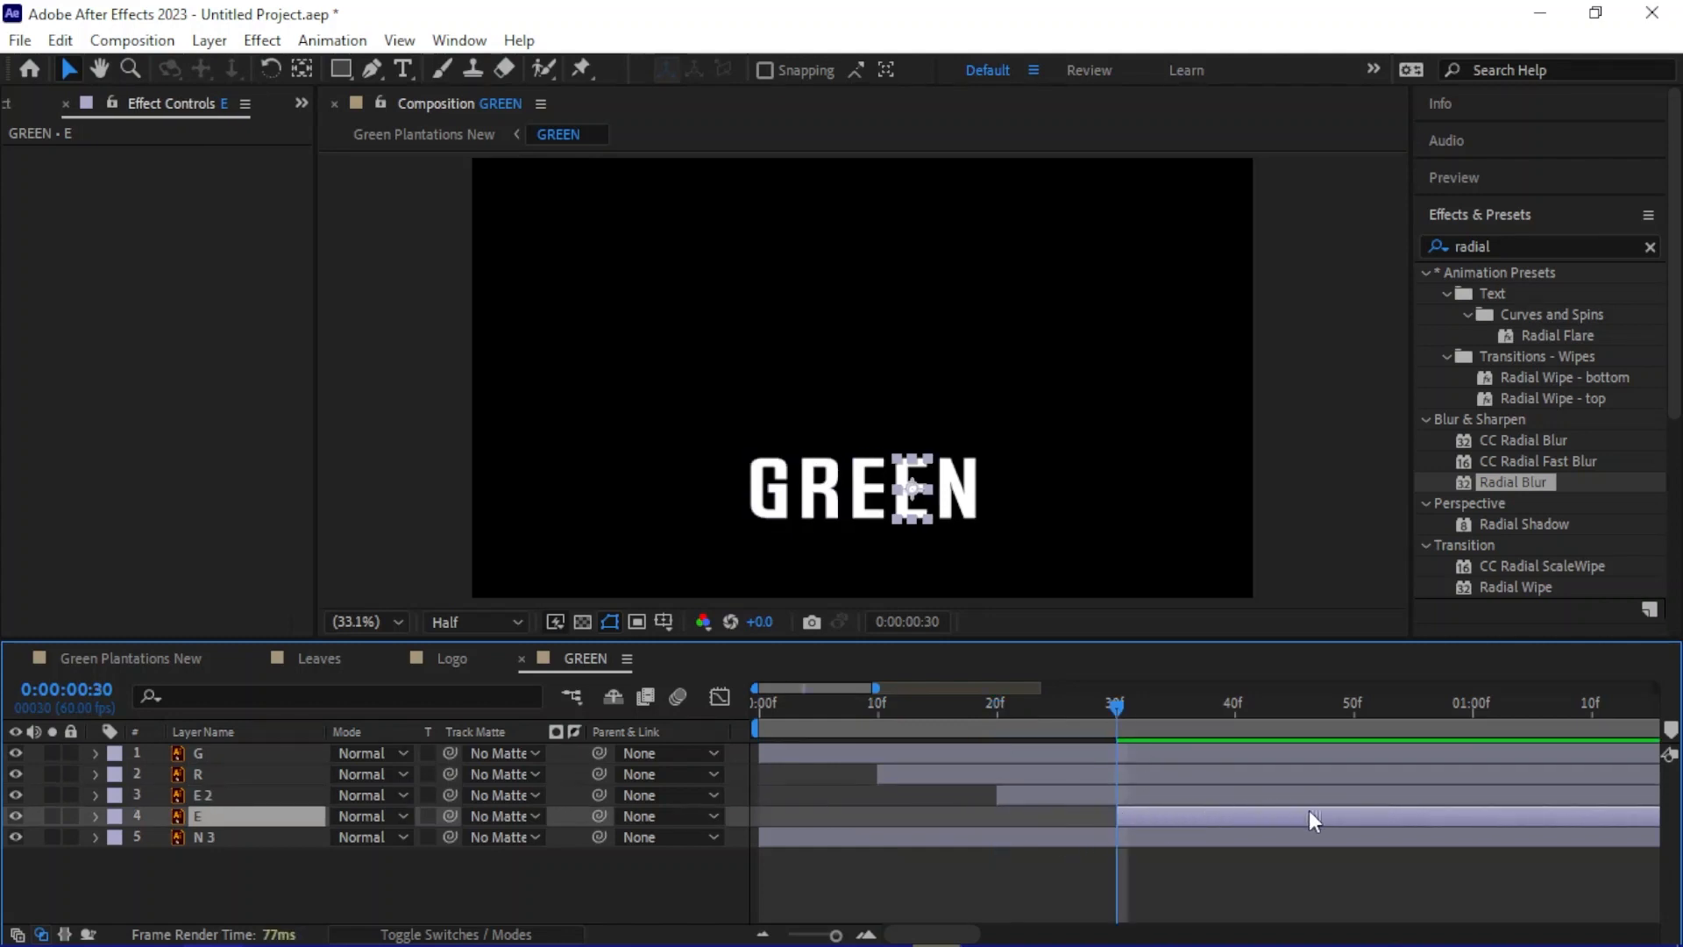
left_click(1236, 710)
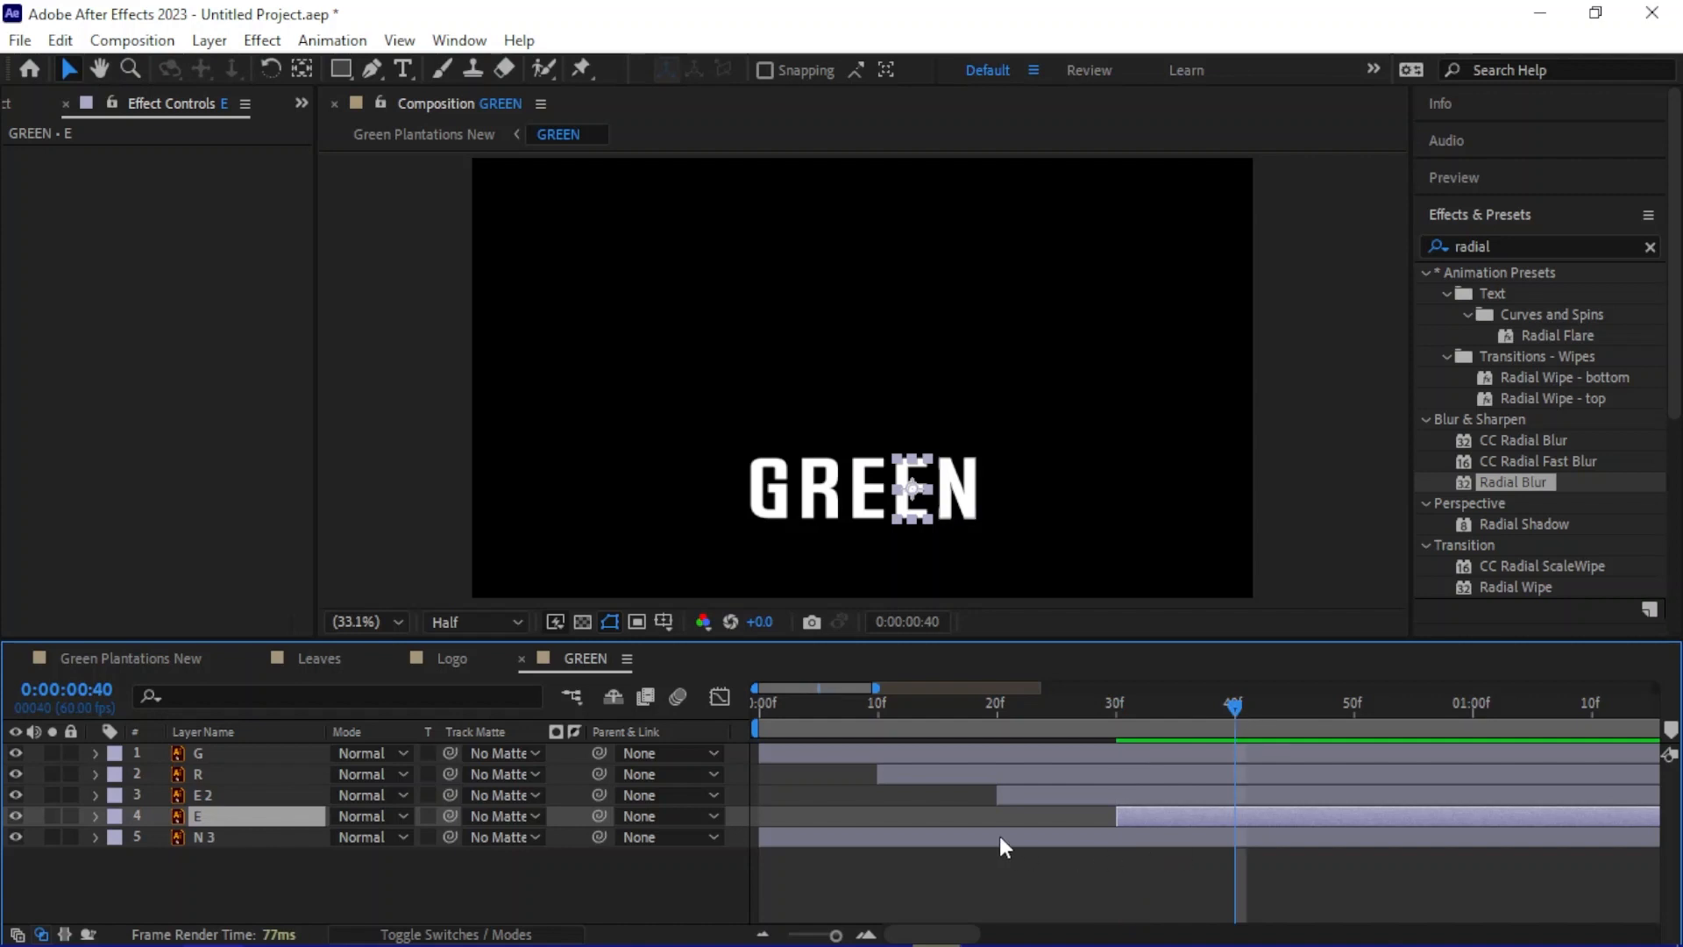
left_click_drag(1000, 834, 1470, 822)
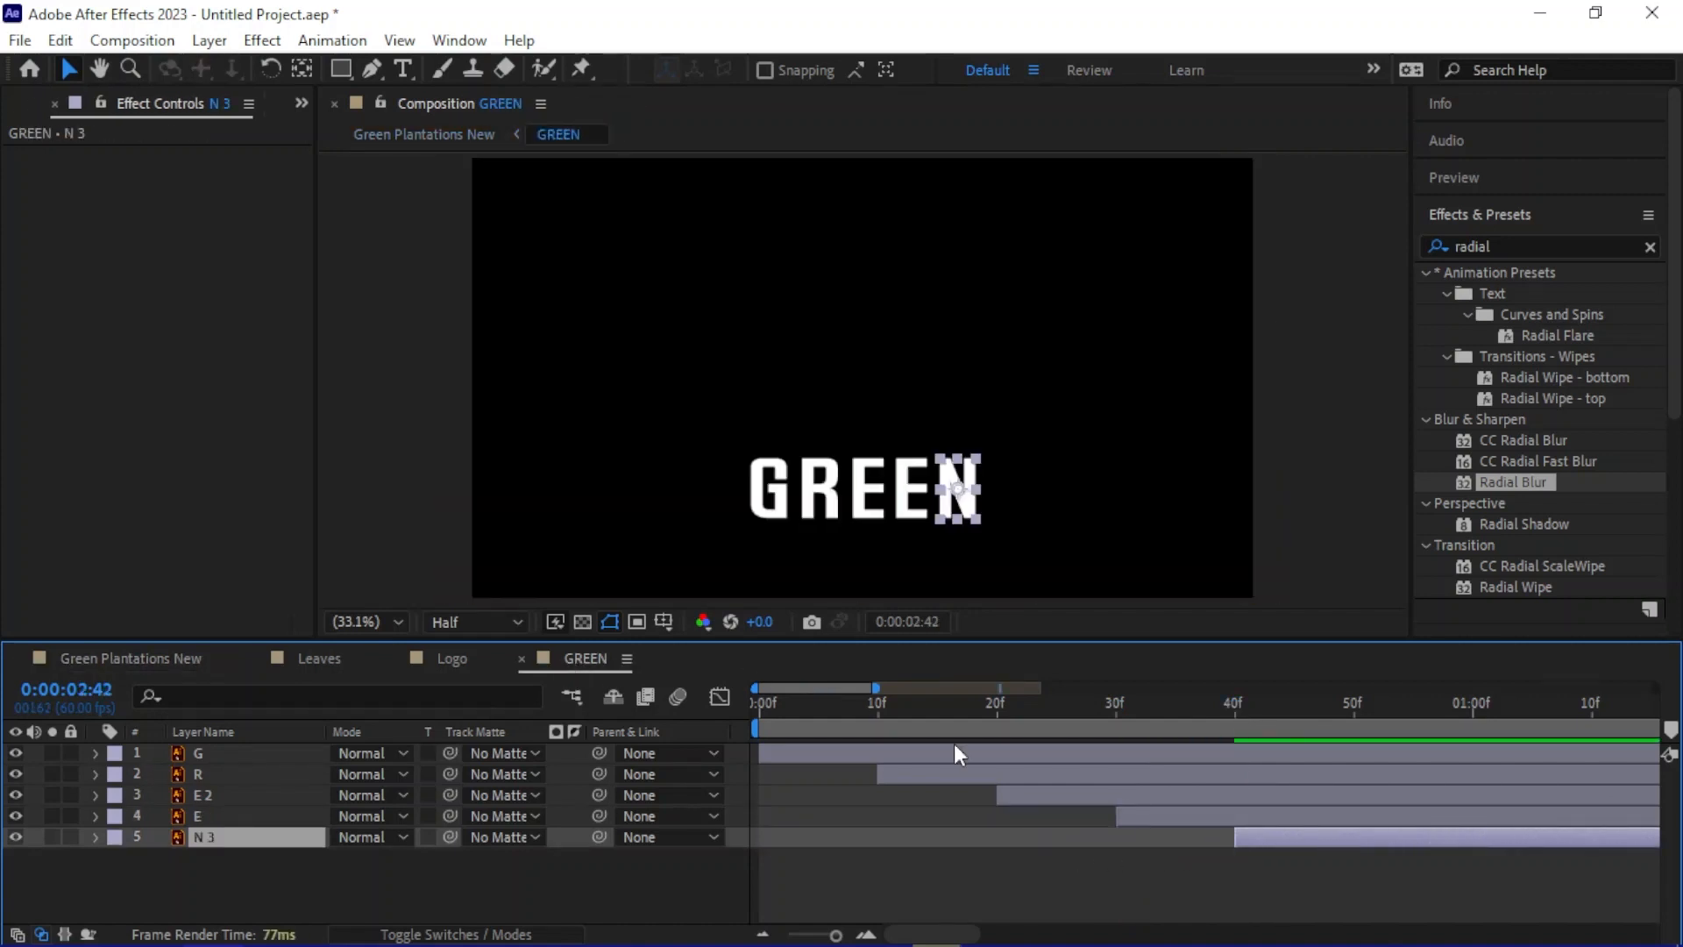
Shift all five staggered letter layers together so the G layer starts at 0:00:02:42
left_click(1098, 754)
left_click(1106, 775, "shift")
left_click(1135, 796, "shift")
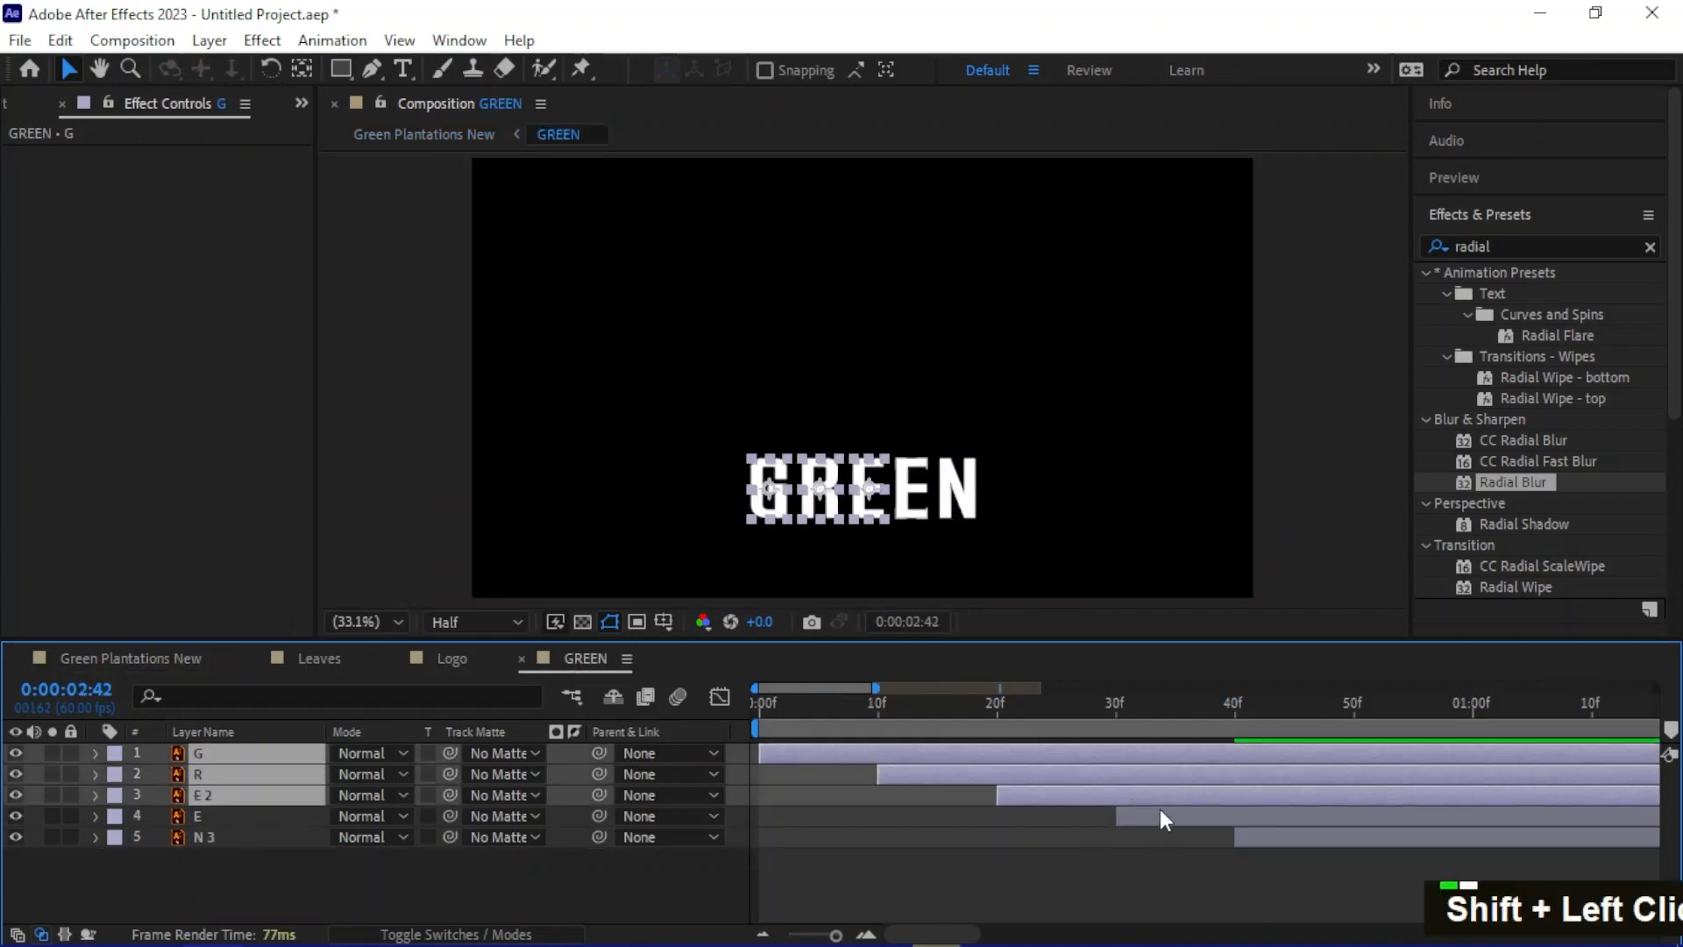
left_click(1160, 817, "shift")
left_click(1273, 837, "shift")
scroll(1251, 822, "down", 5)
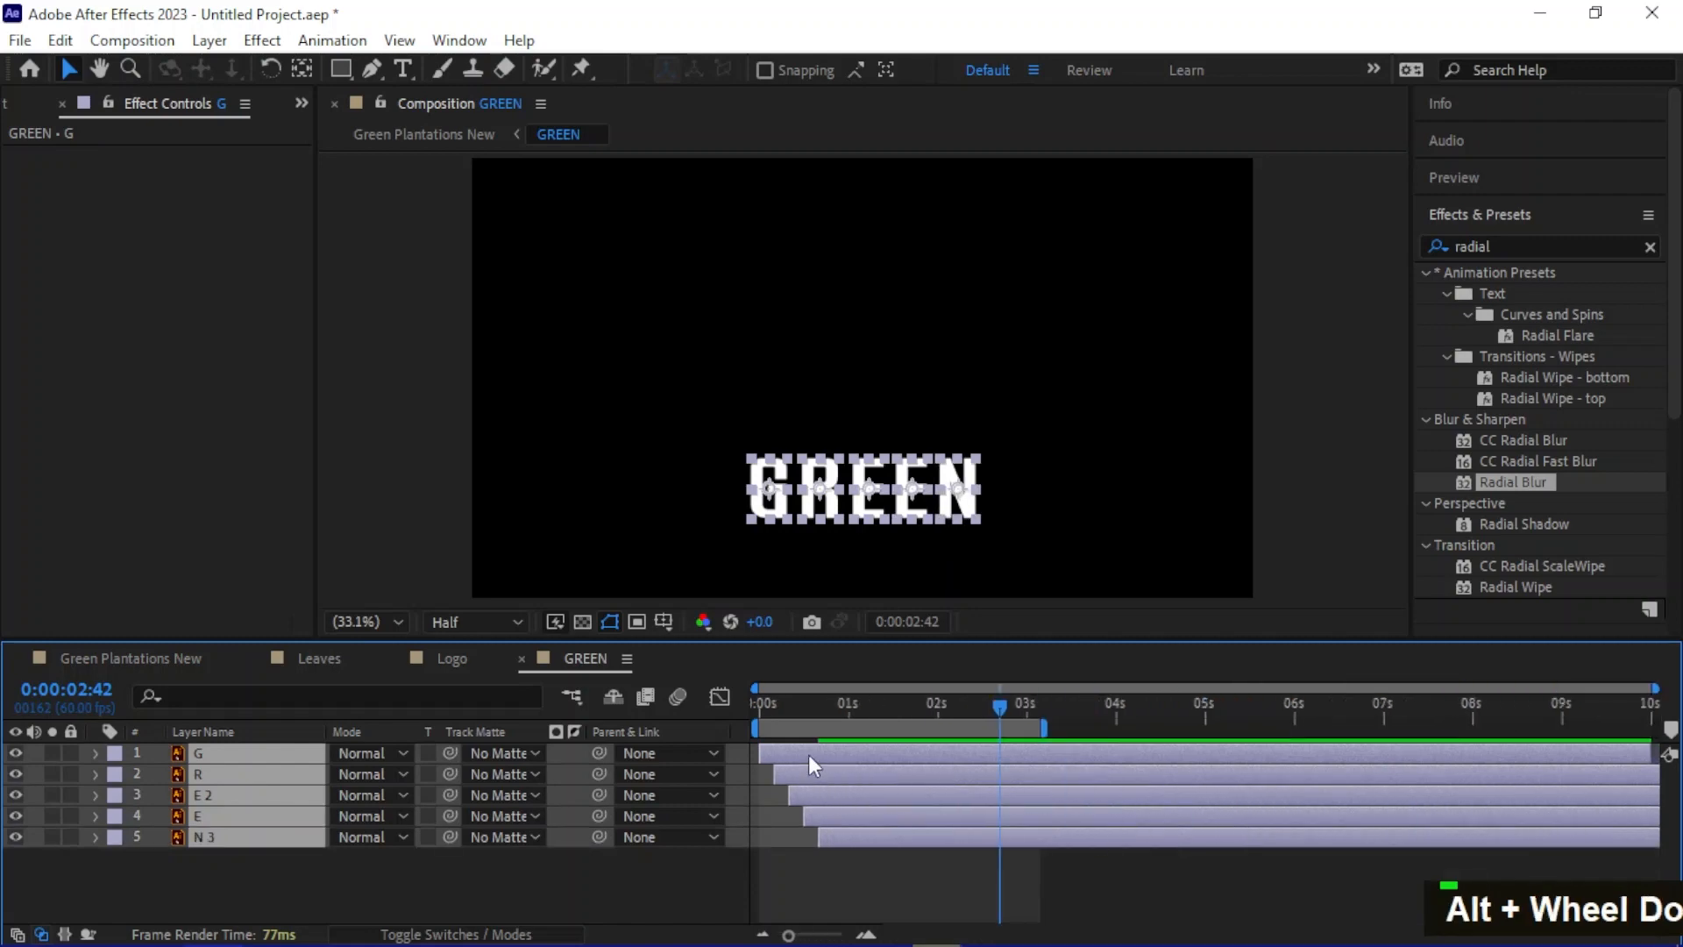
left_click_drag(808, 754, 1044, 765)
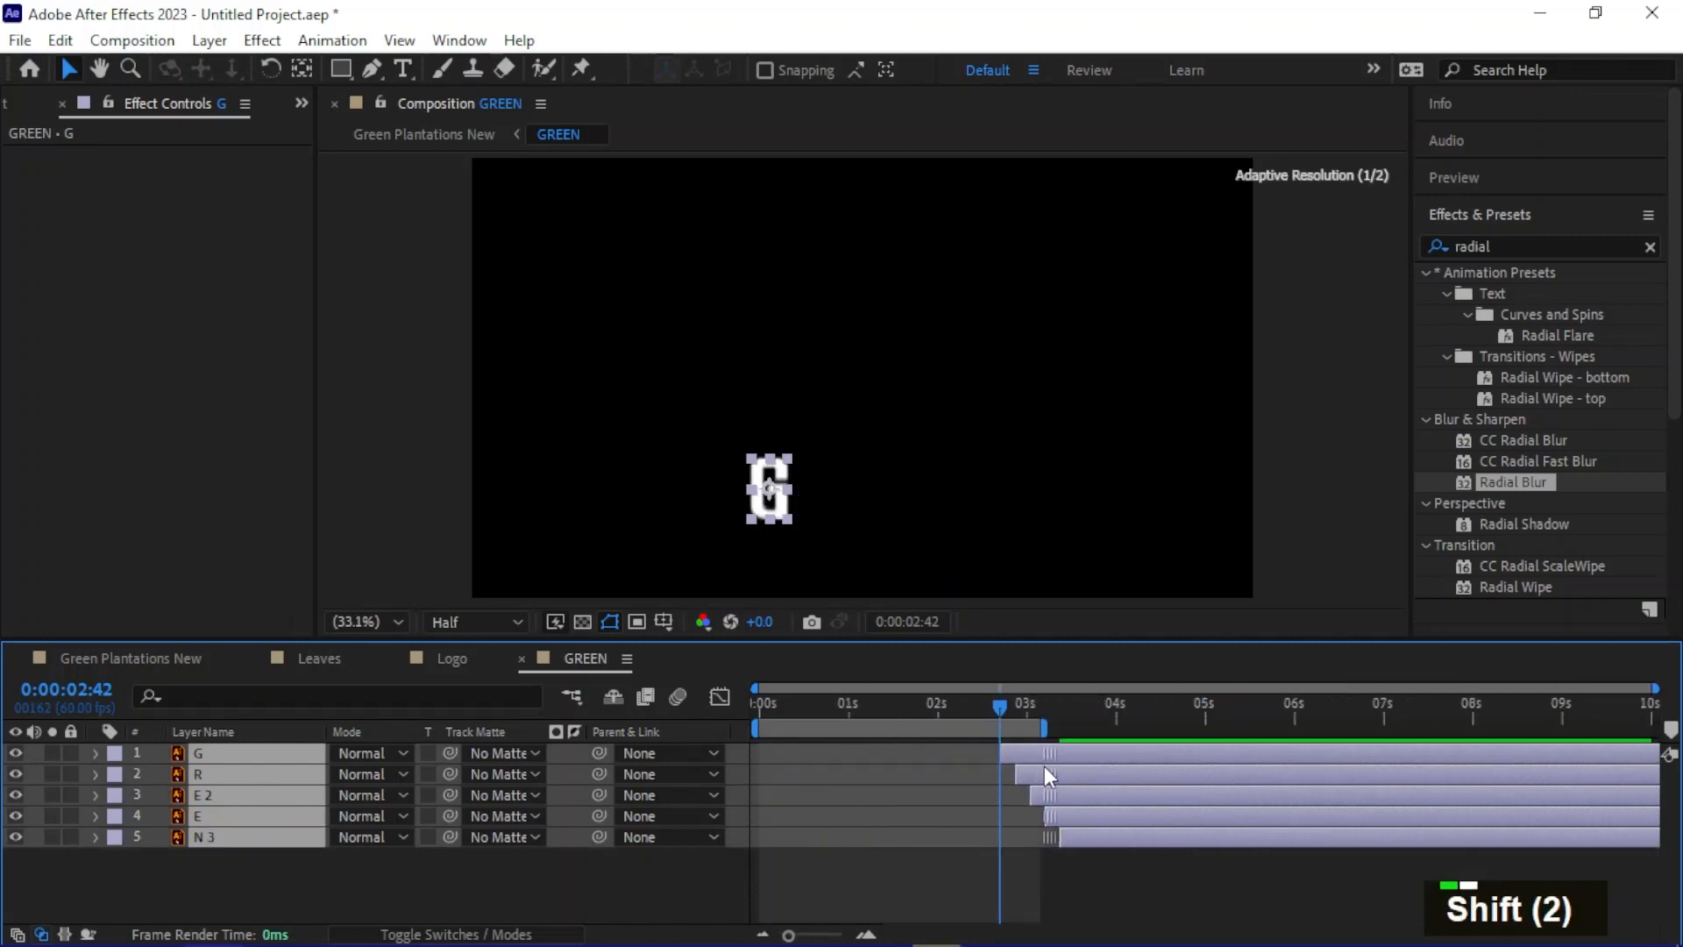
Return to the Green Plantations New composition, extend its work area to about 4:00f, and preview the letter-by-letter reveal
left_click(162, 659)
key("space")
key("space")
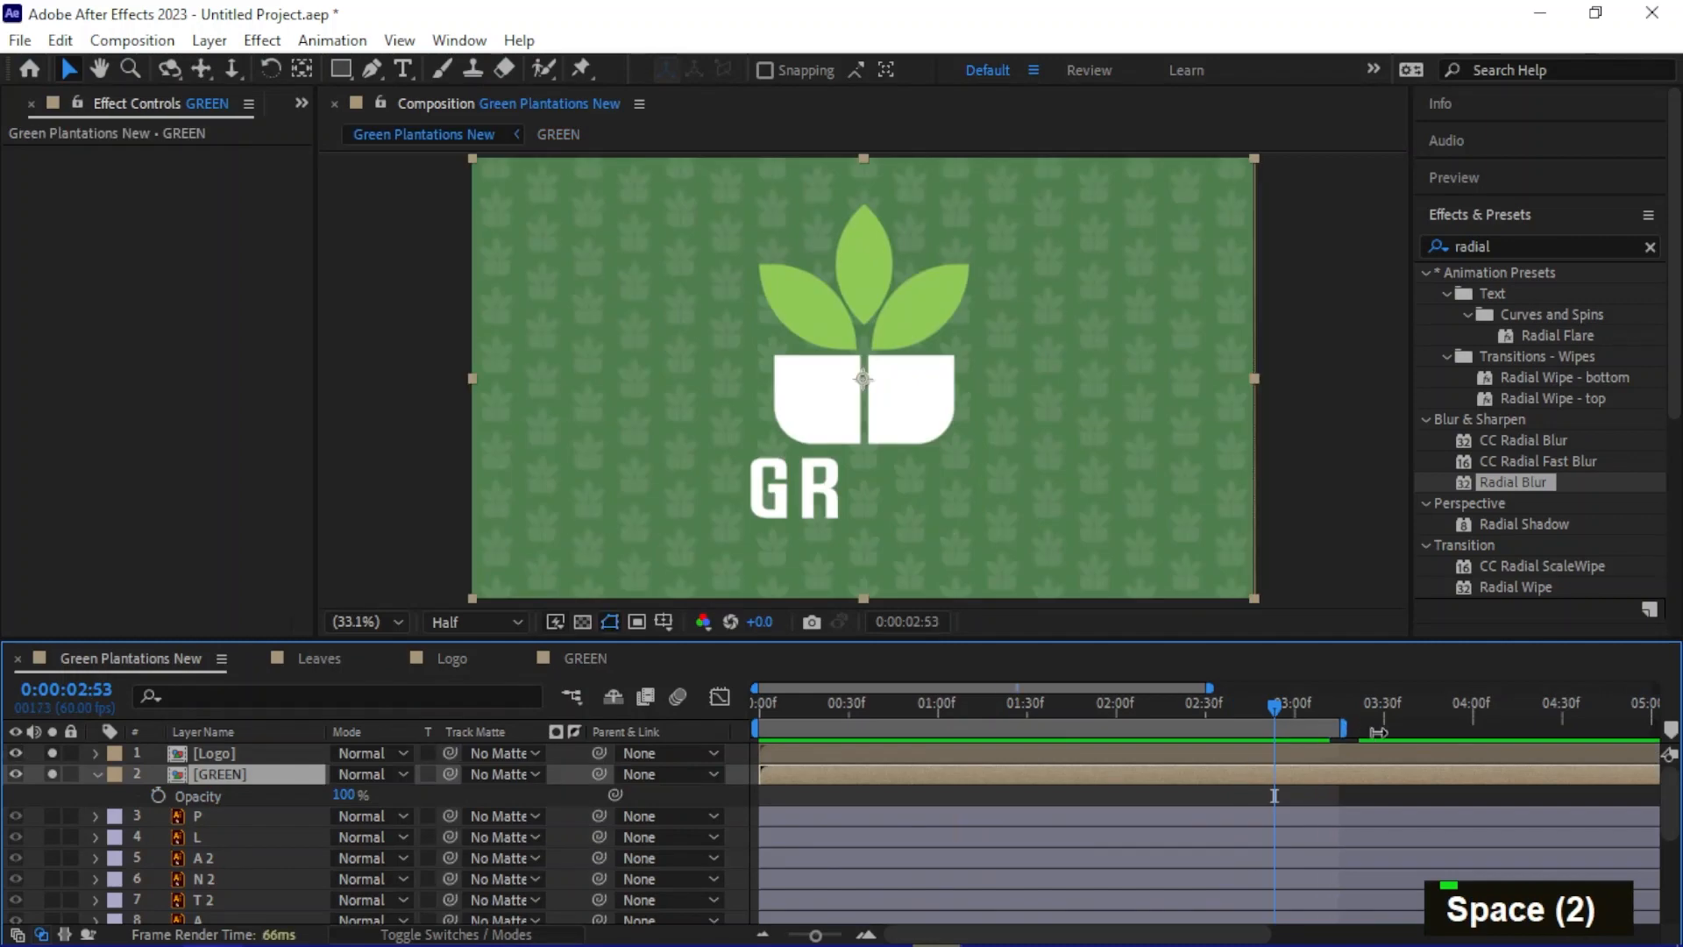
left_click_drag(1379, 732, 1476, 731)
key("space")
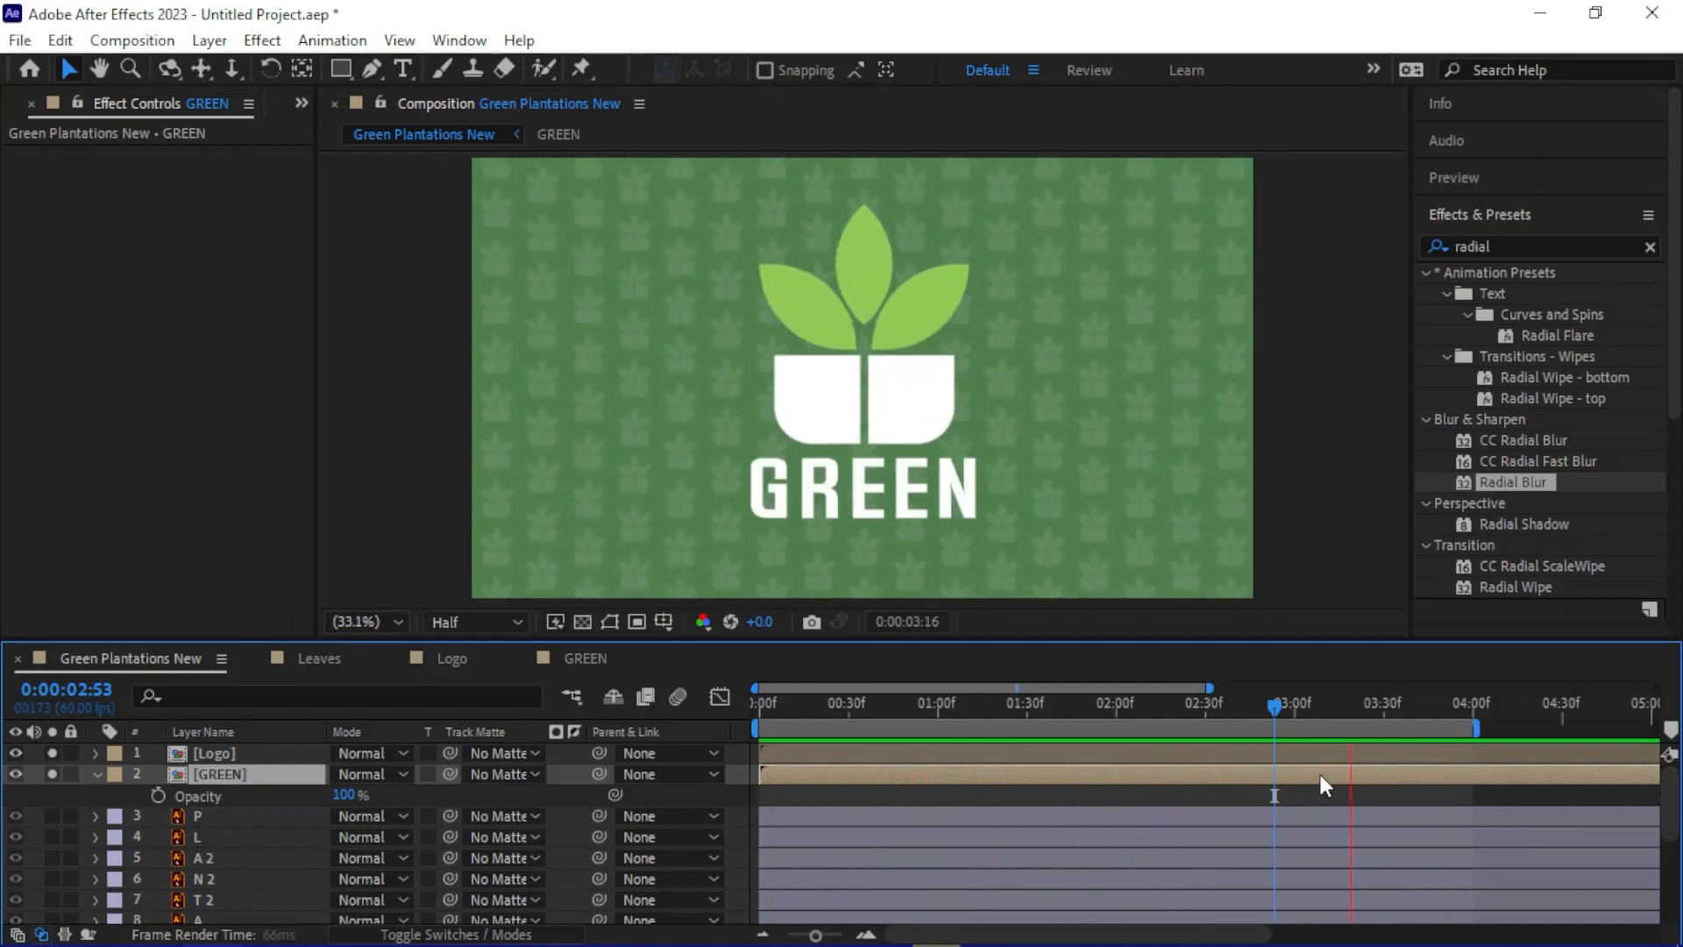
Add an Opacity keyframe of 50% to the GREEN layer at 0:00:02:53
left_click(1273, 703)
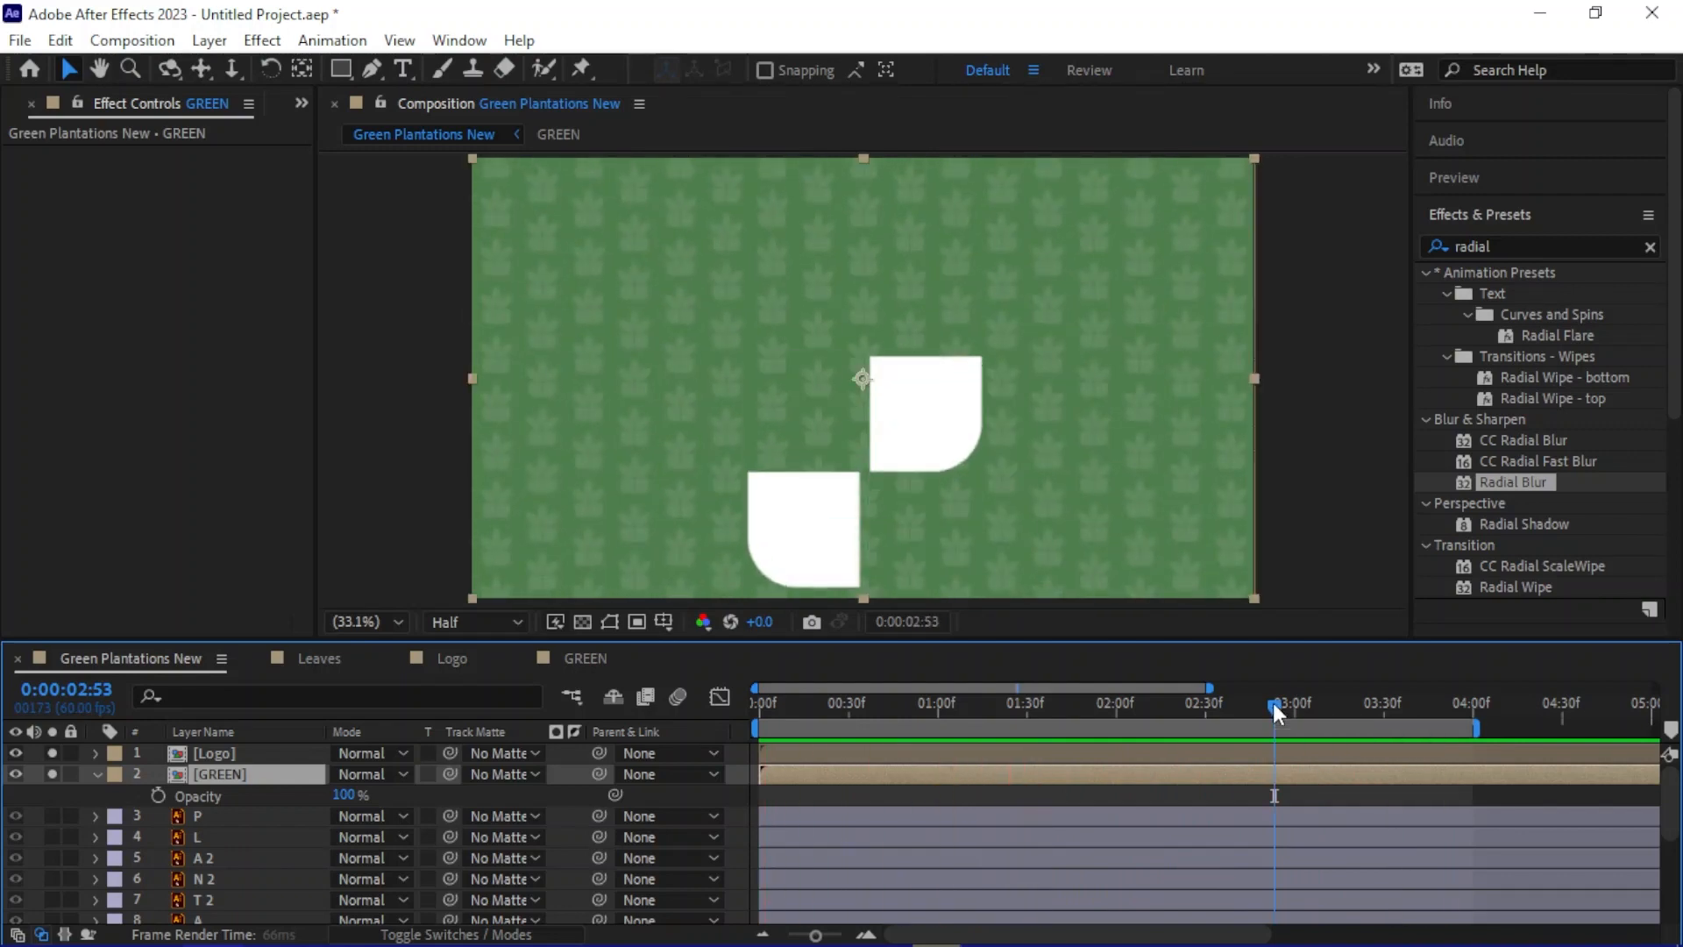
left_click(159, 794)
left_click(344, 795)
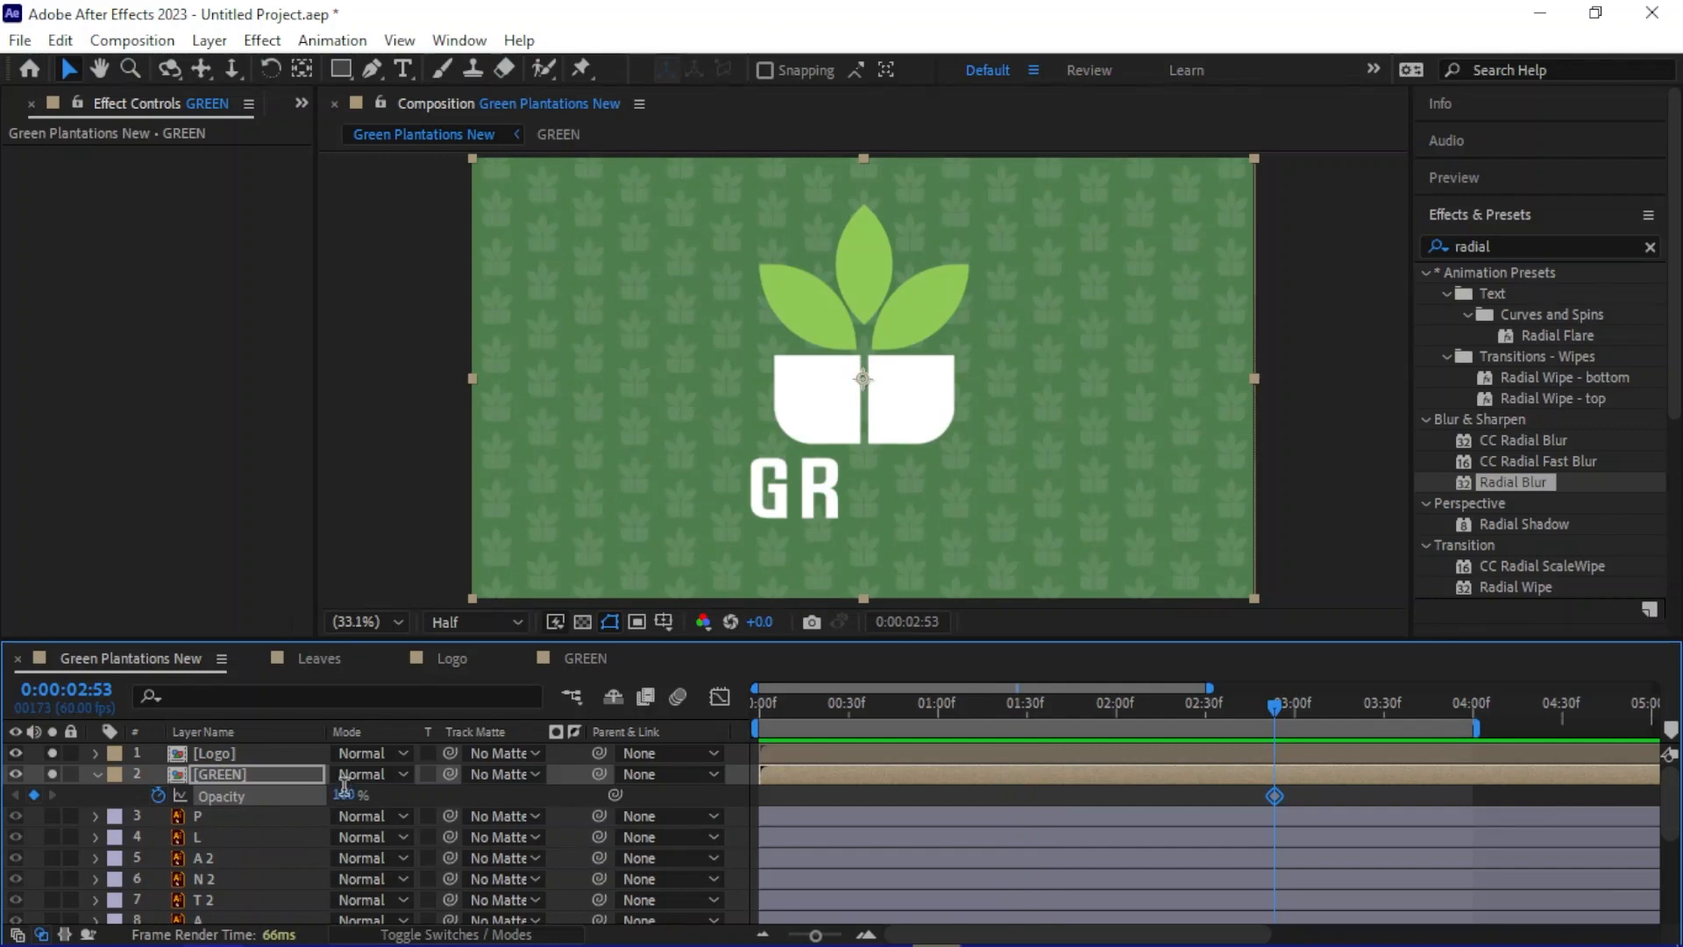
type("0")
key("Return")
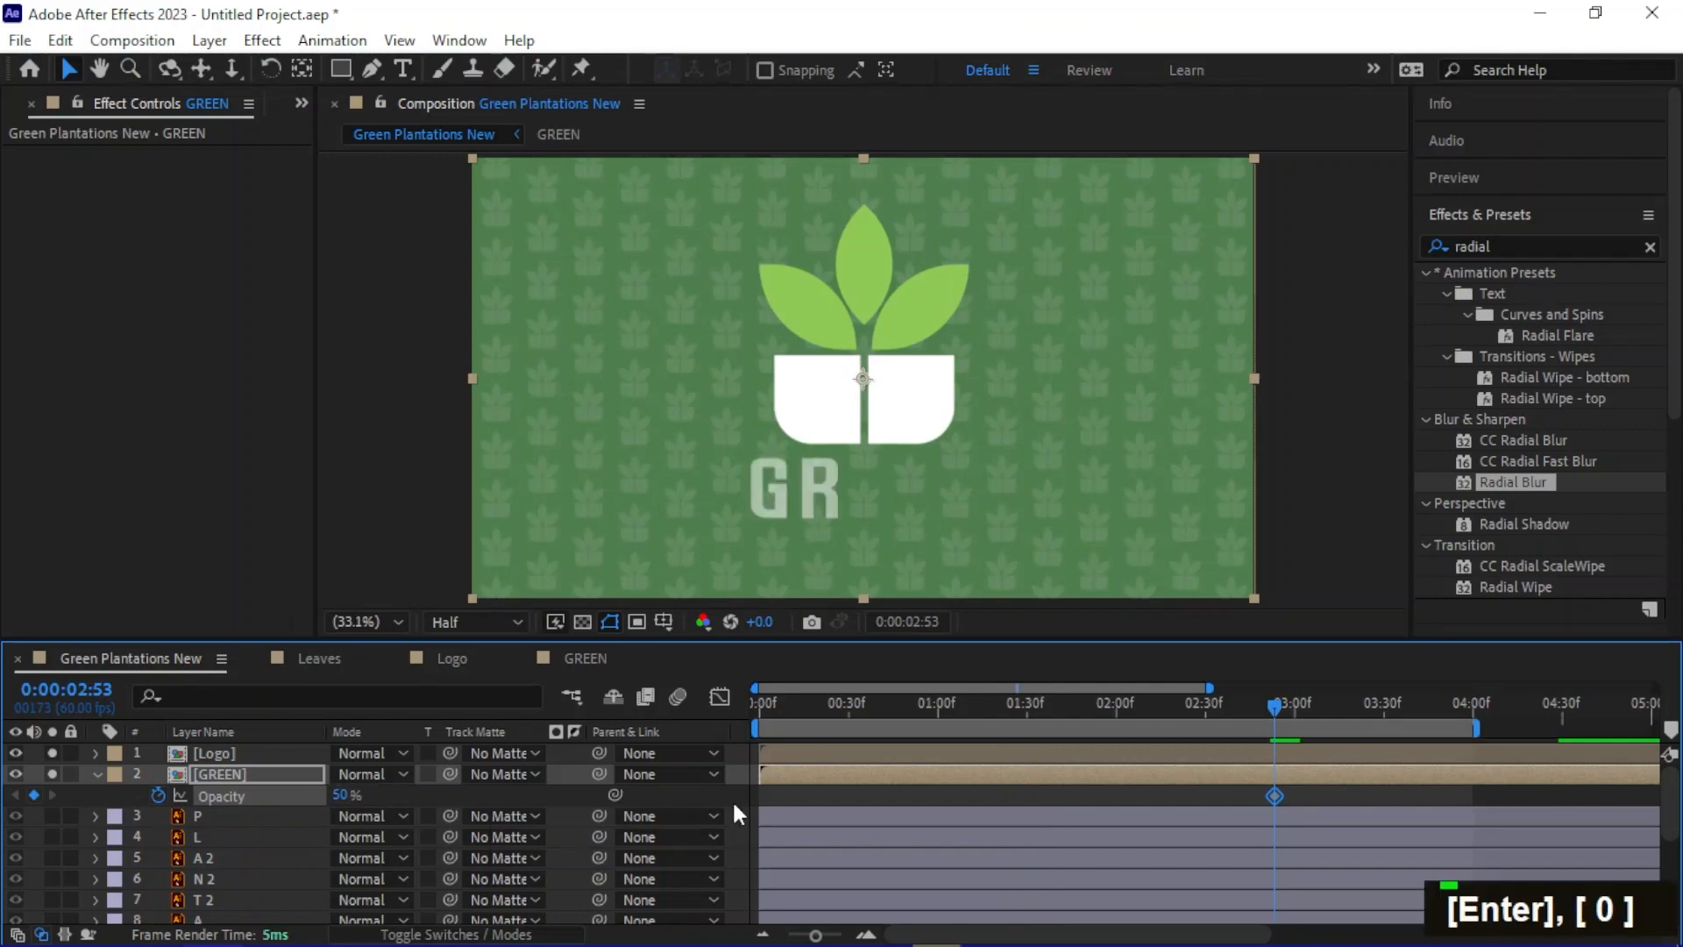
Set the GREEN layer's Opacity to 100% at 0:00:03:22, where its N 3 letter starts, and preview the animation from the first frame
left_click(561, 655)
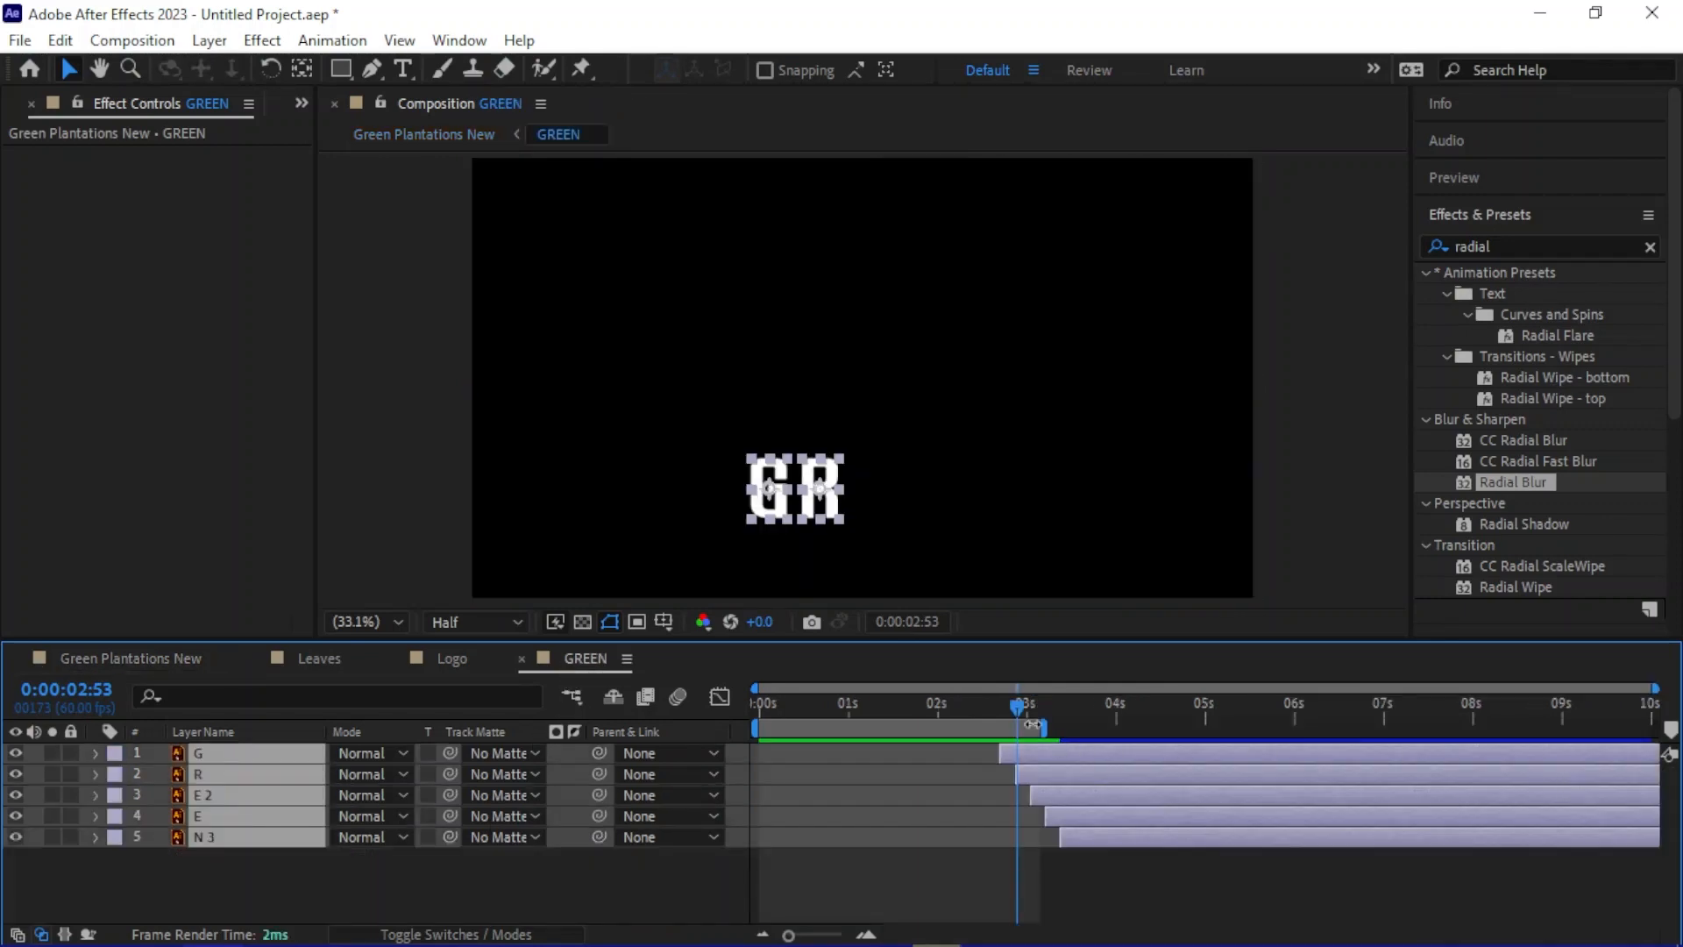
left_click(1060, 704)
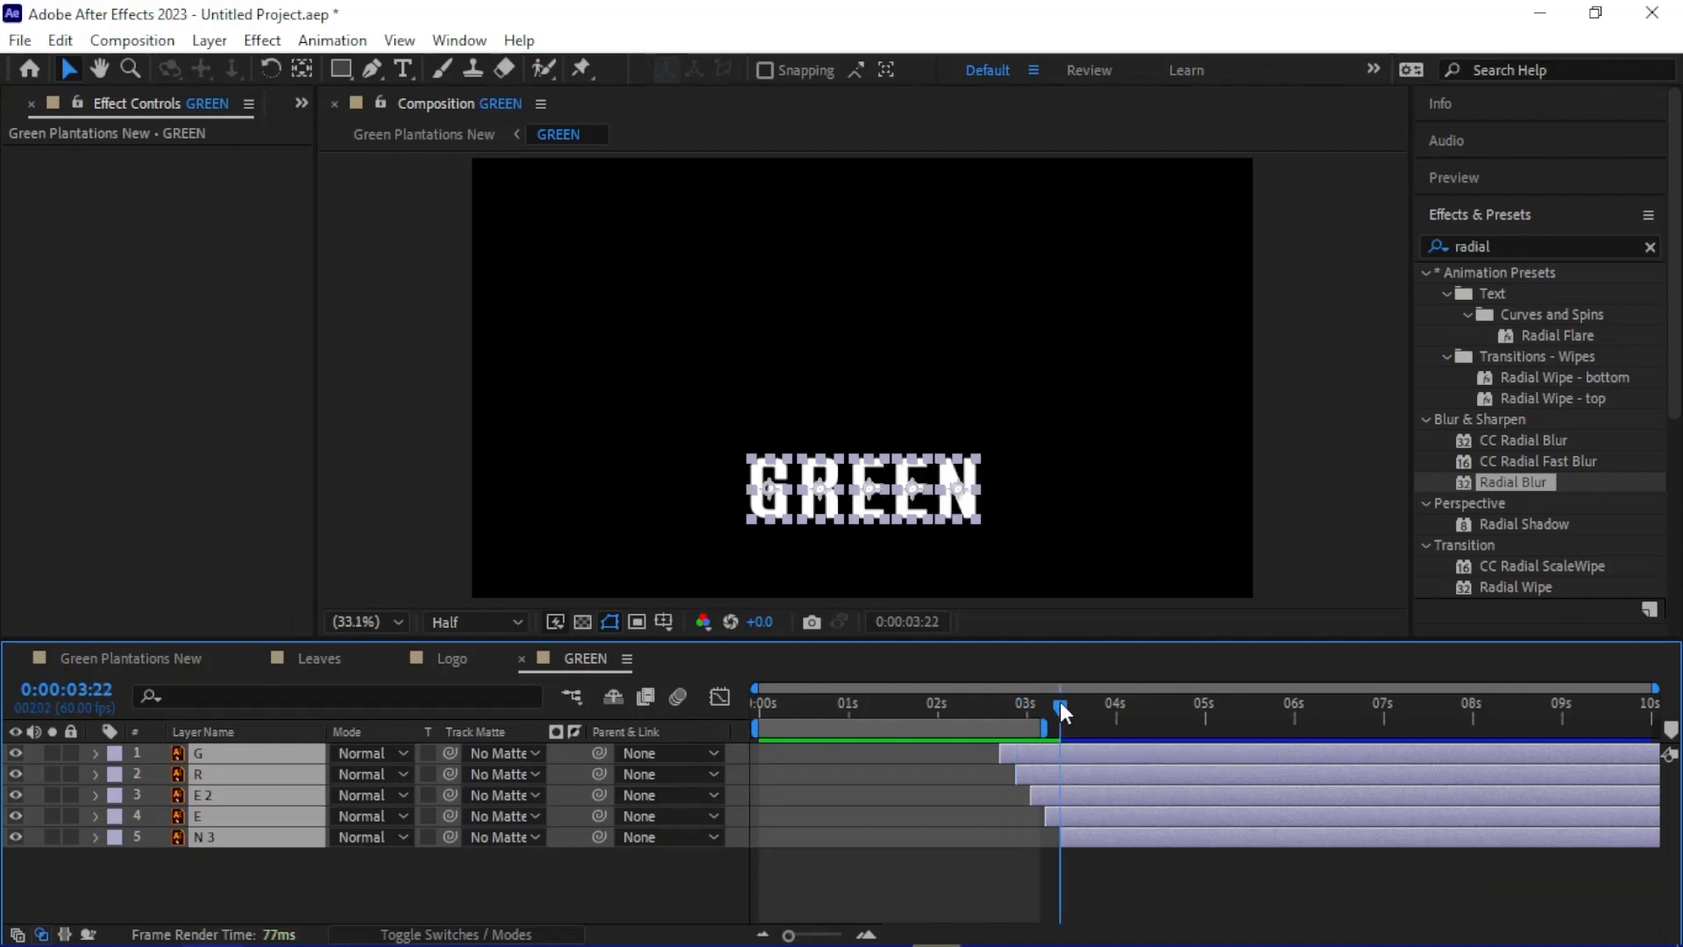
left_click(123, 657)
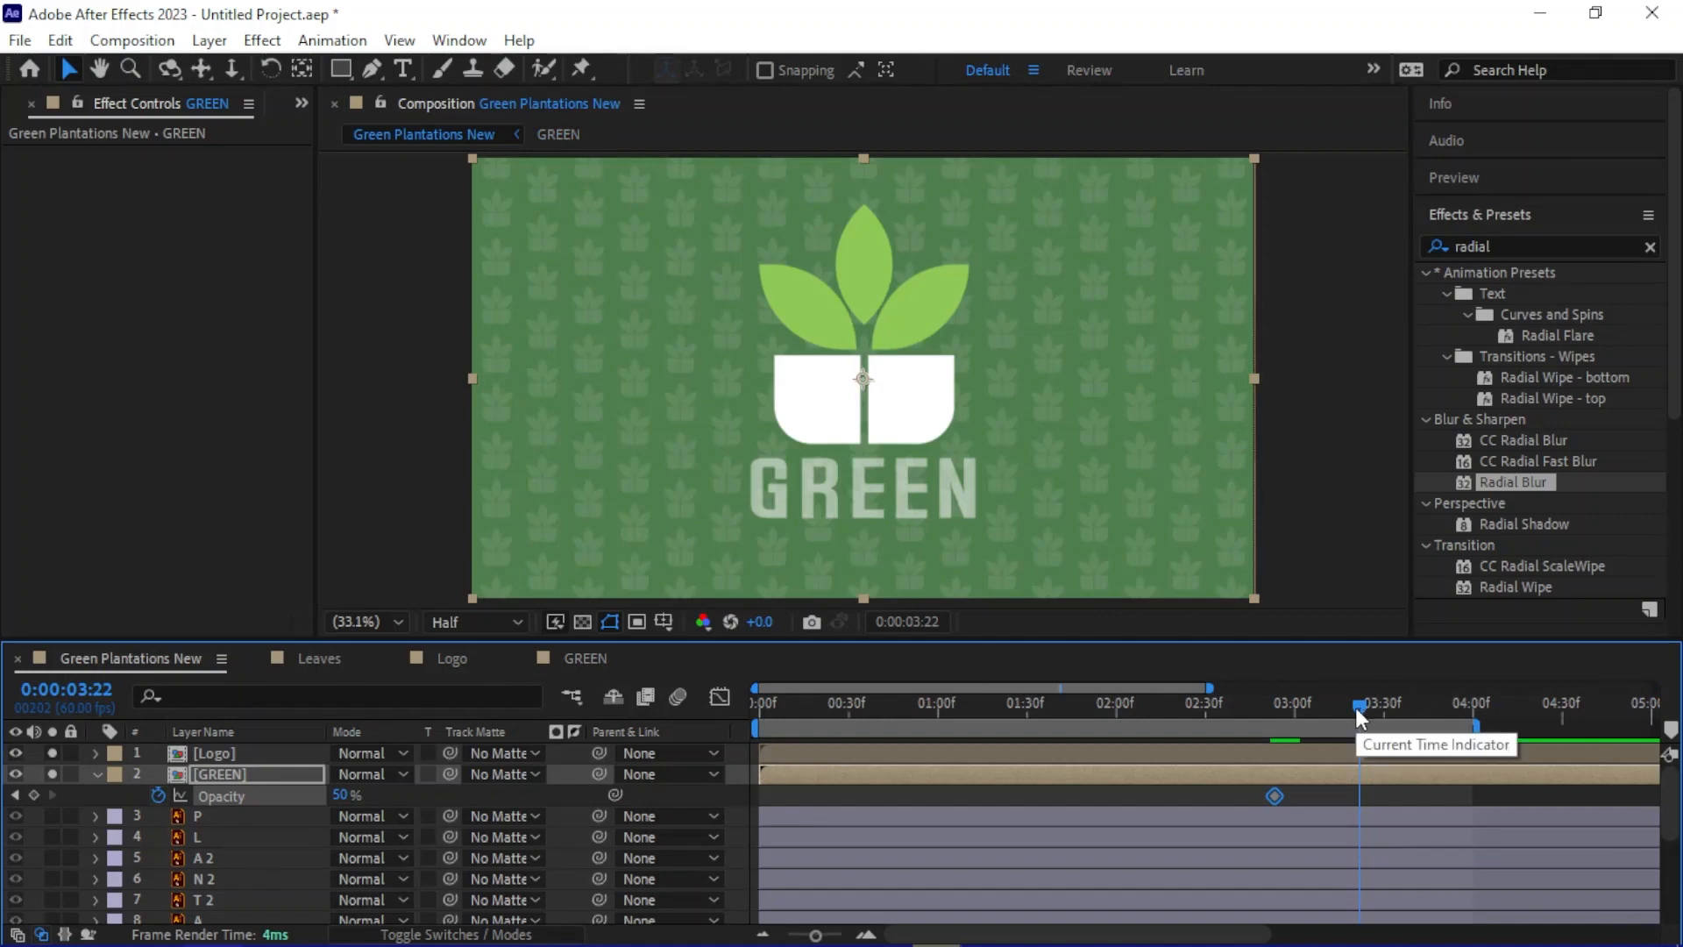
left_click(340, 795)
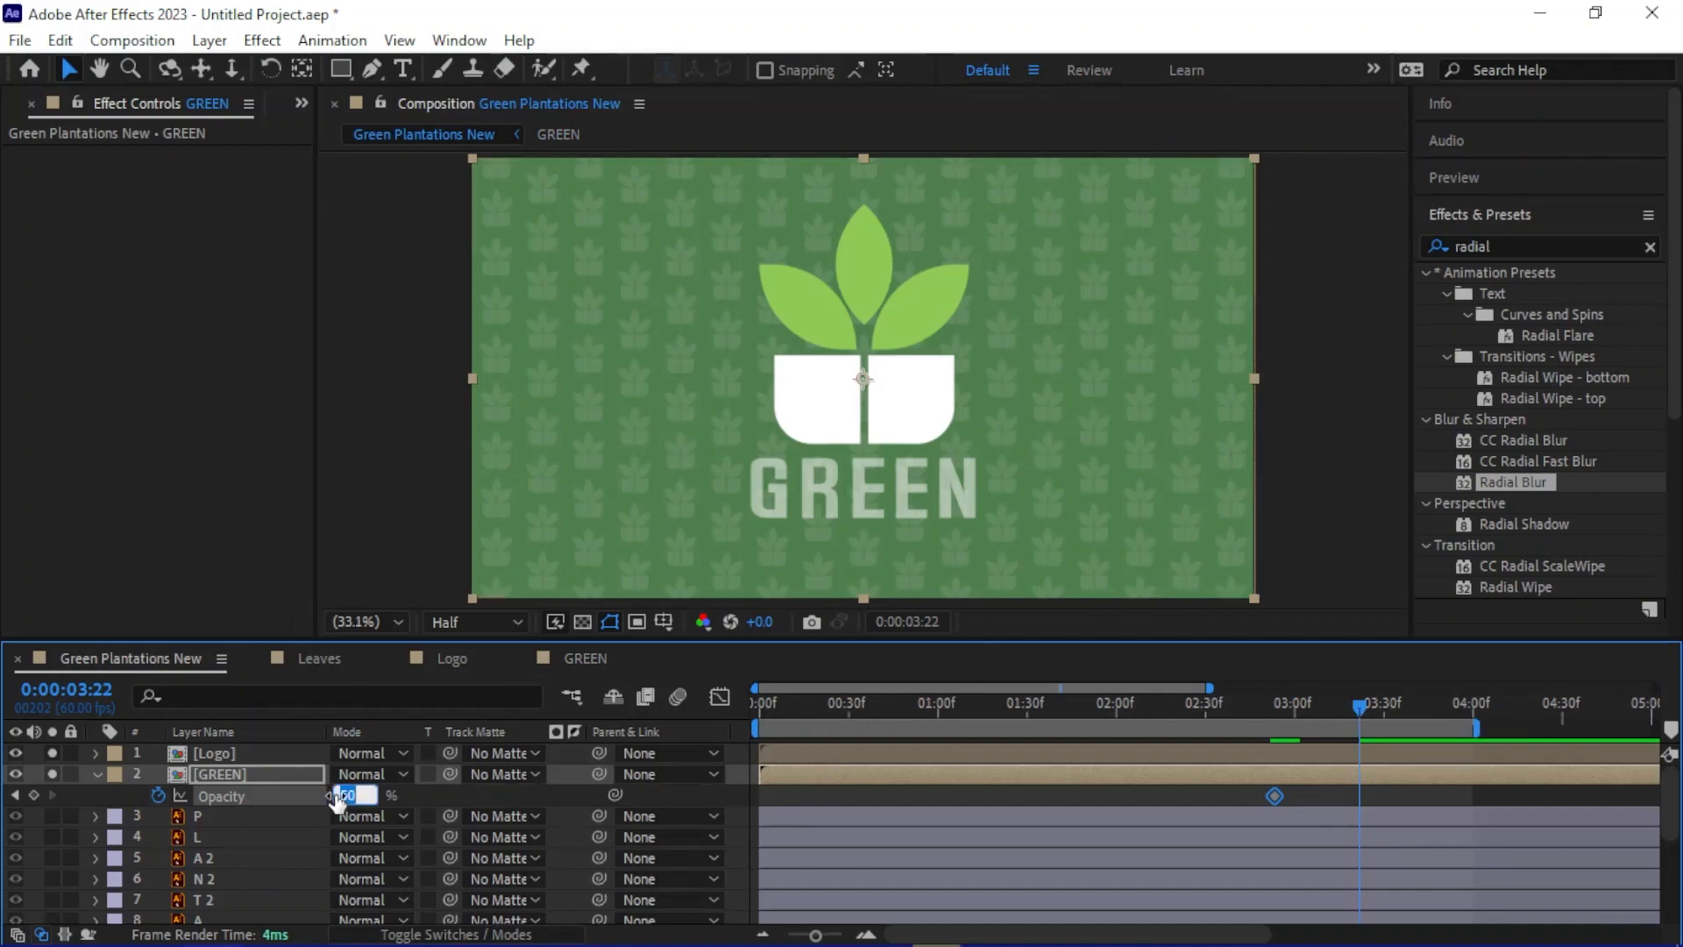
type("100")
key("Return")
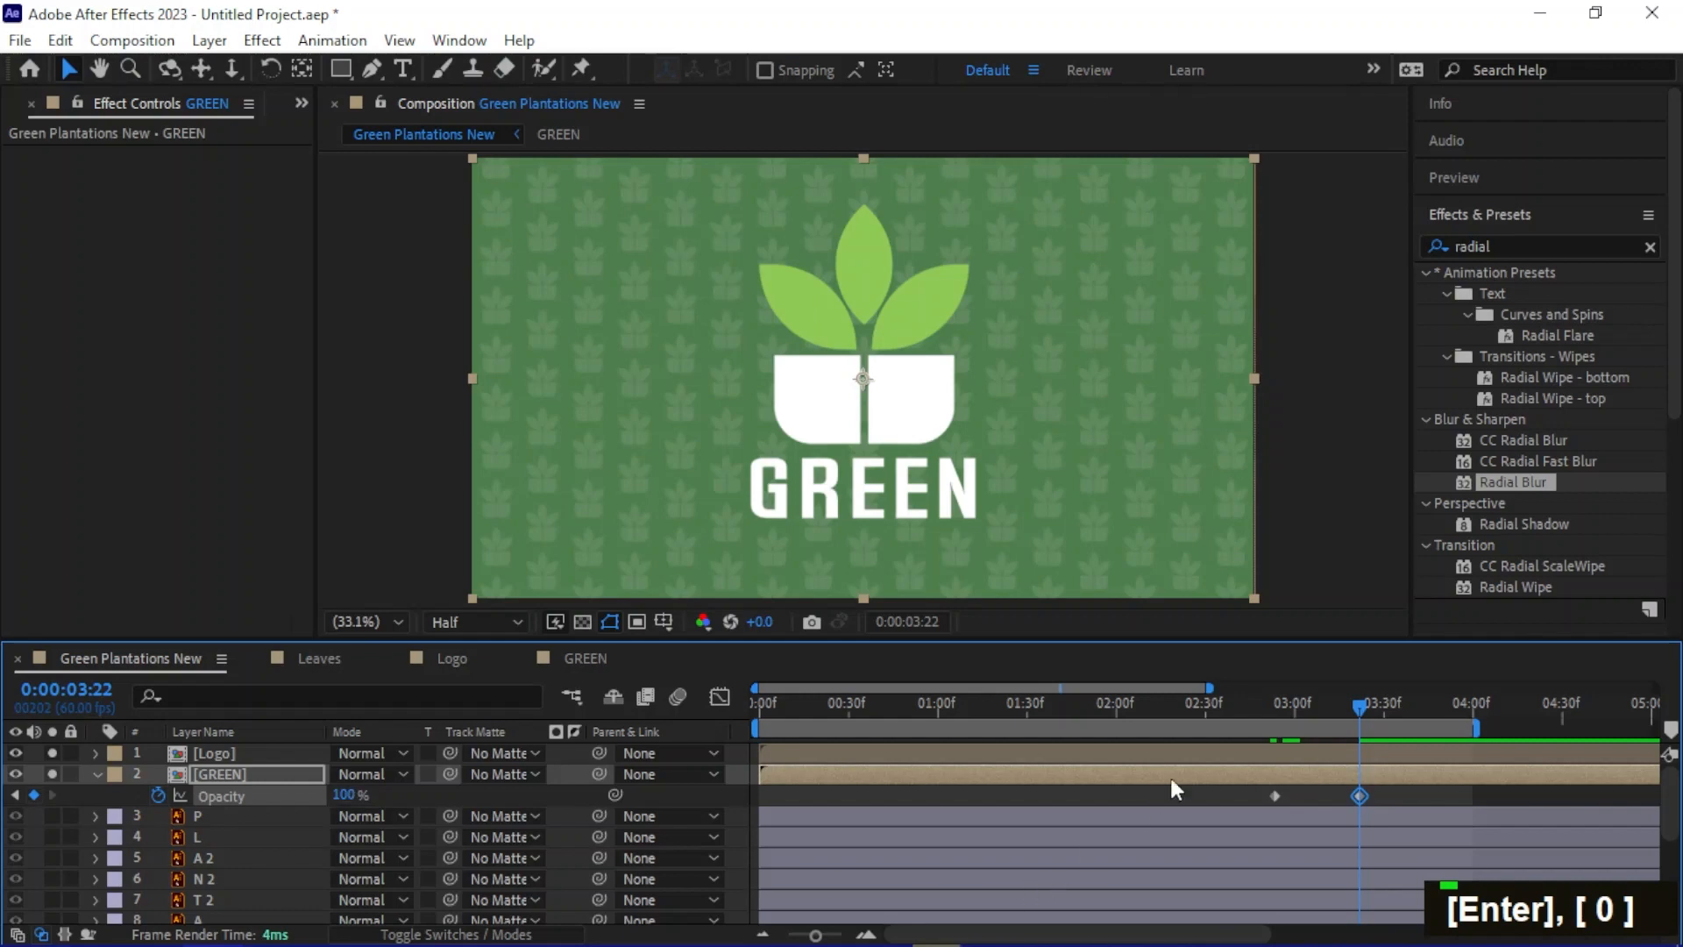
left_click_drag(1355, 708, 677, 742)
key("space")
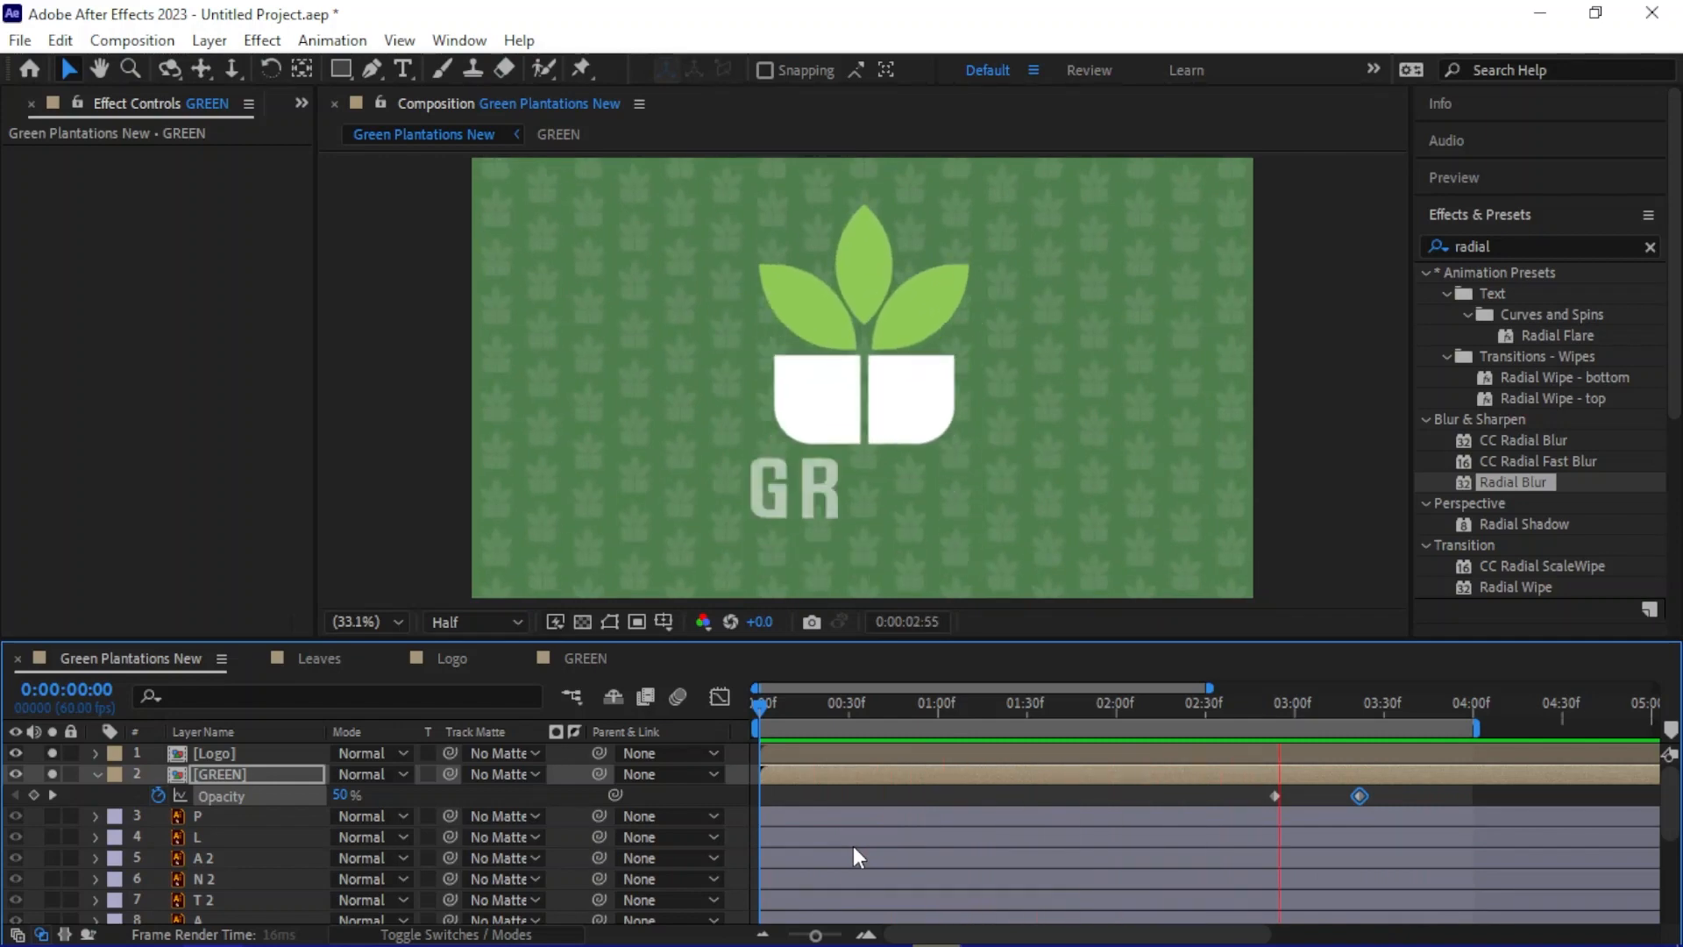
key("space")
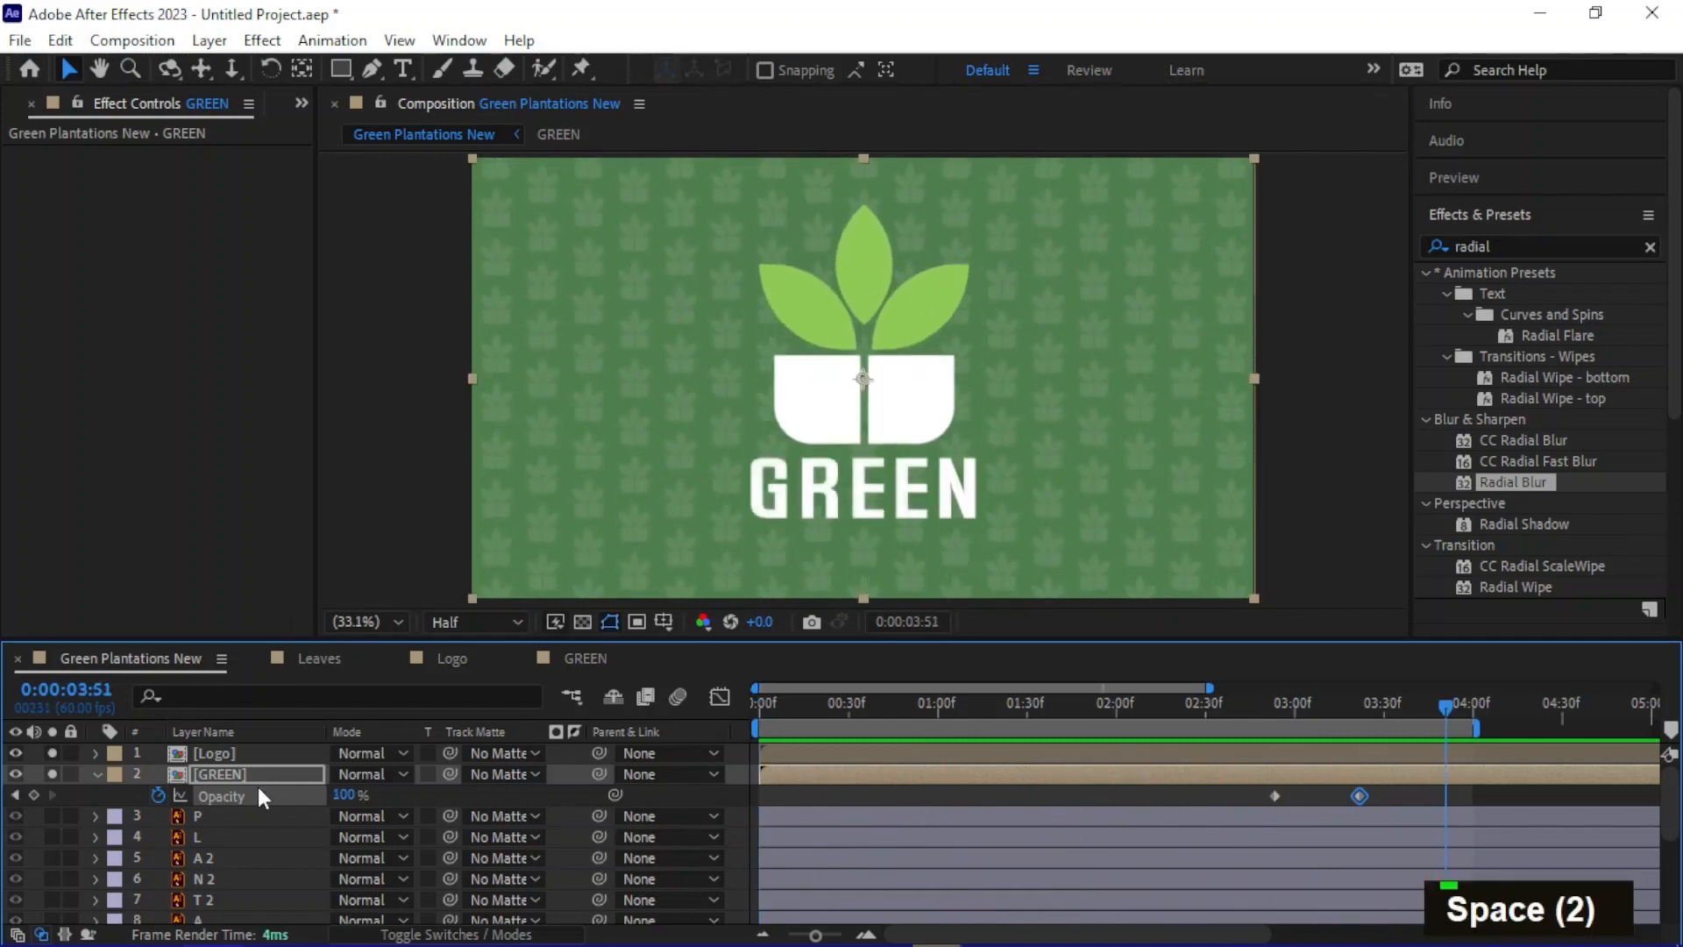
Collapse the GREEN layer's properties and pre-compose the letter layers from P through S into a composition named PLANTATIONS
left_click(235, 773)
key("u")
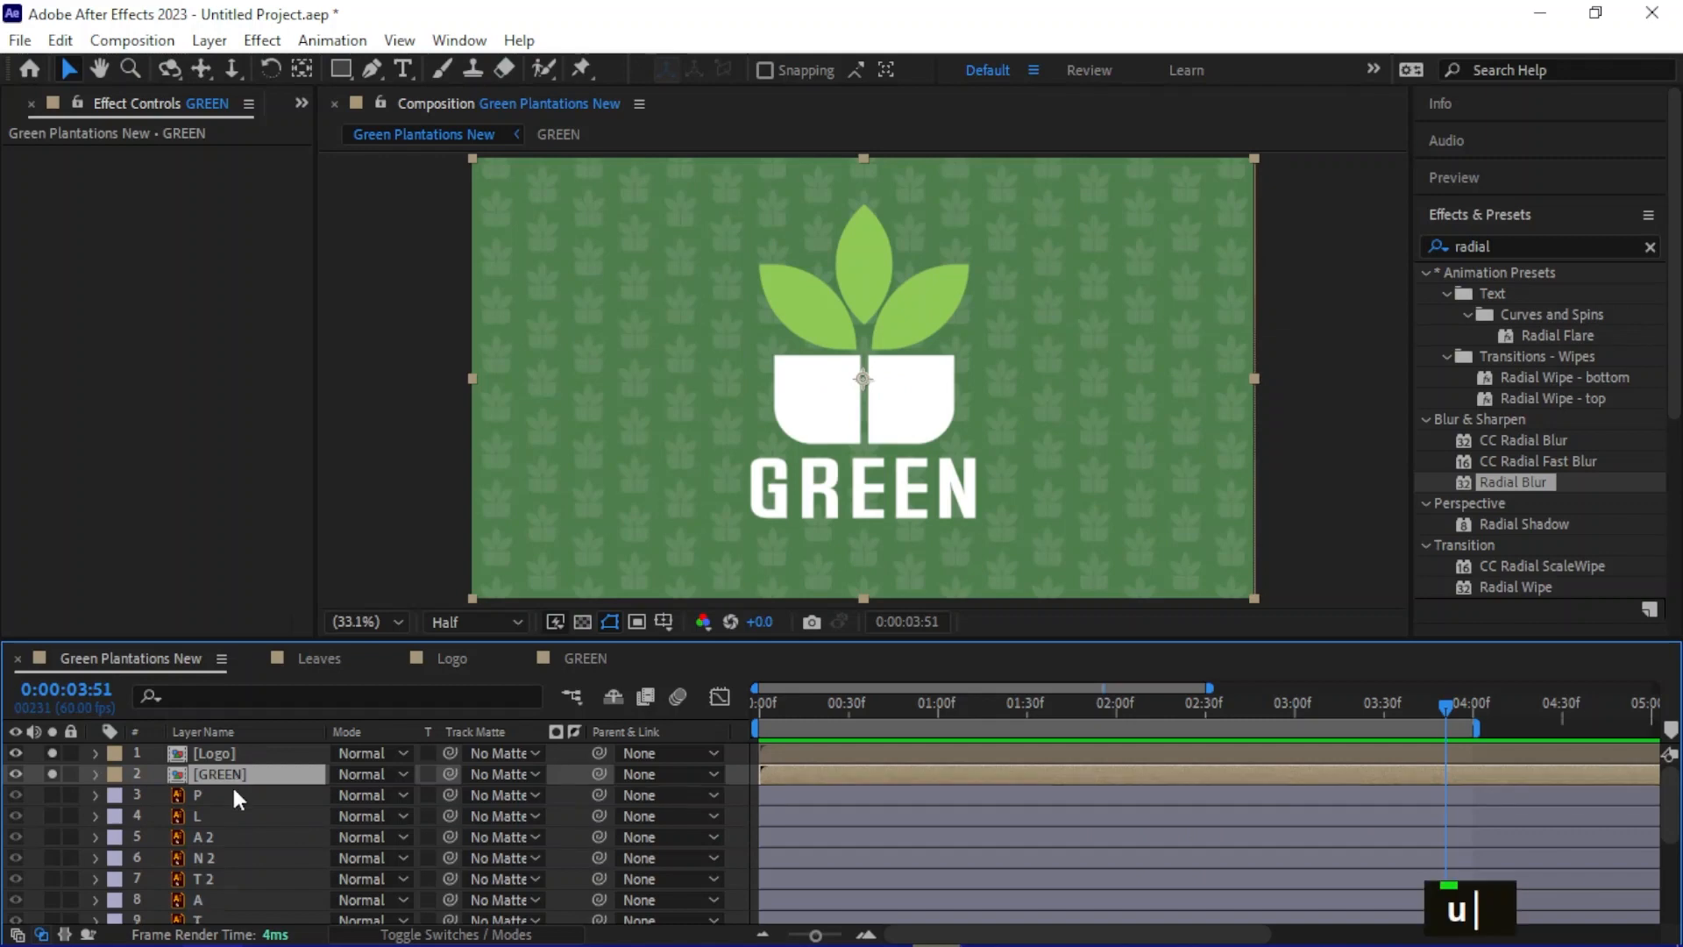
left_click(230, 799)
scroll(229, 829, "down", 5)
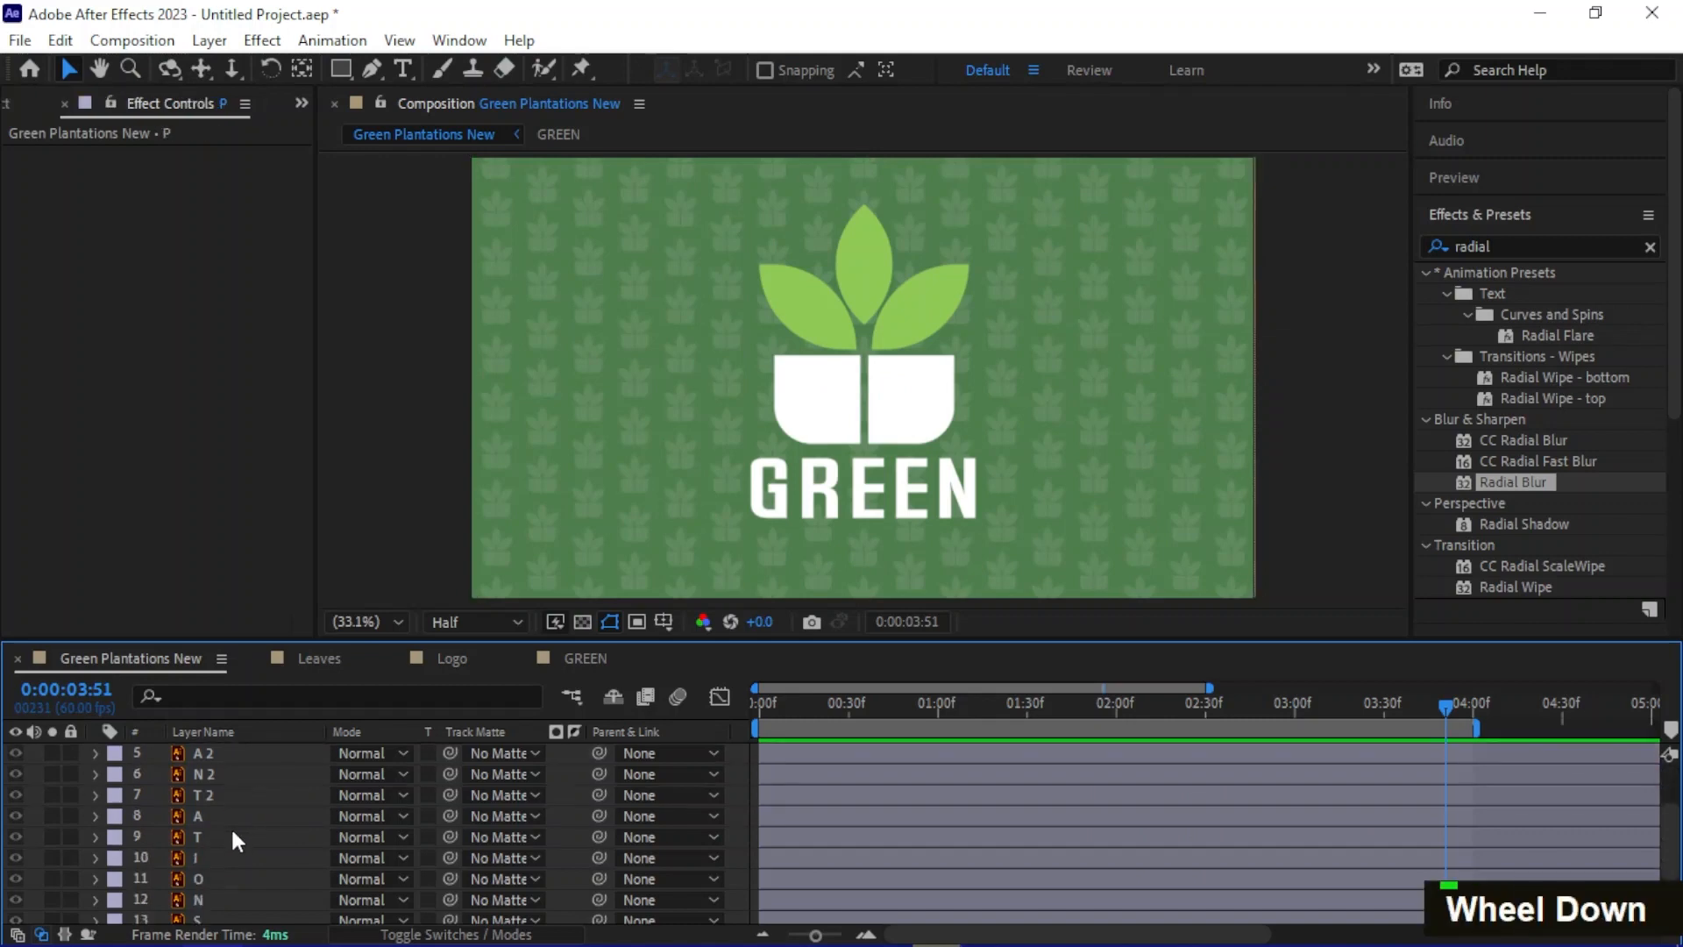
left_click(209, 830, "shift")
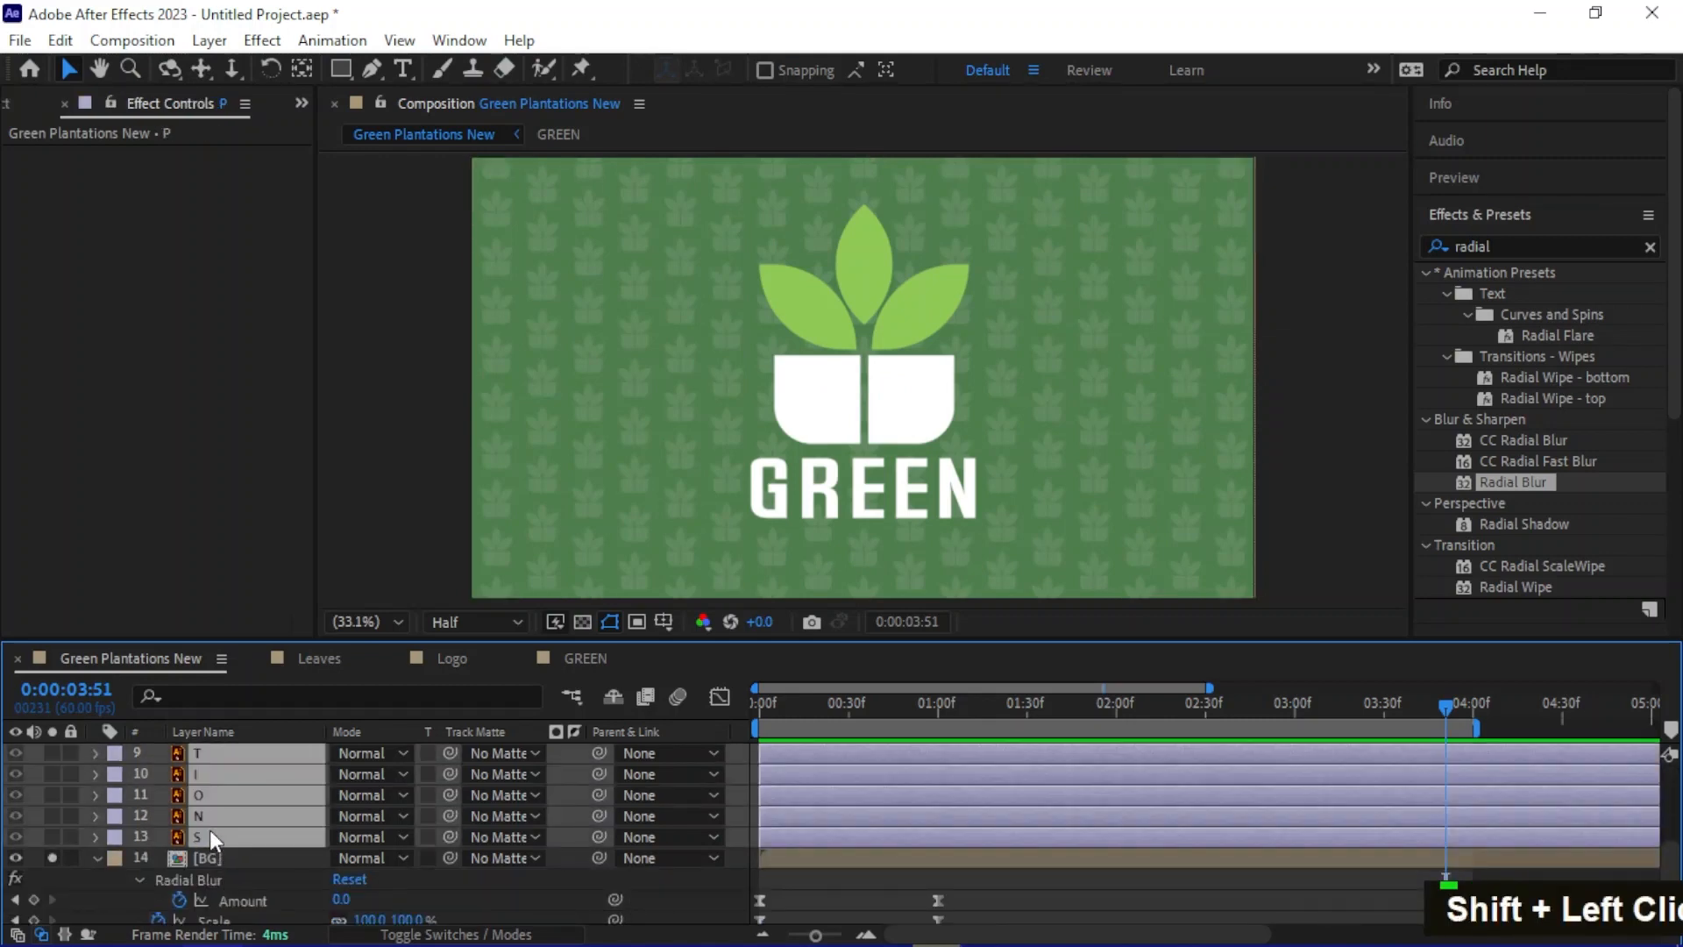
key("ctrl+shift+c")
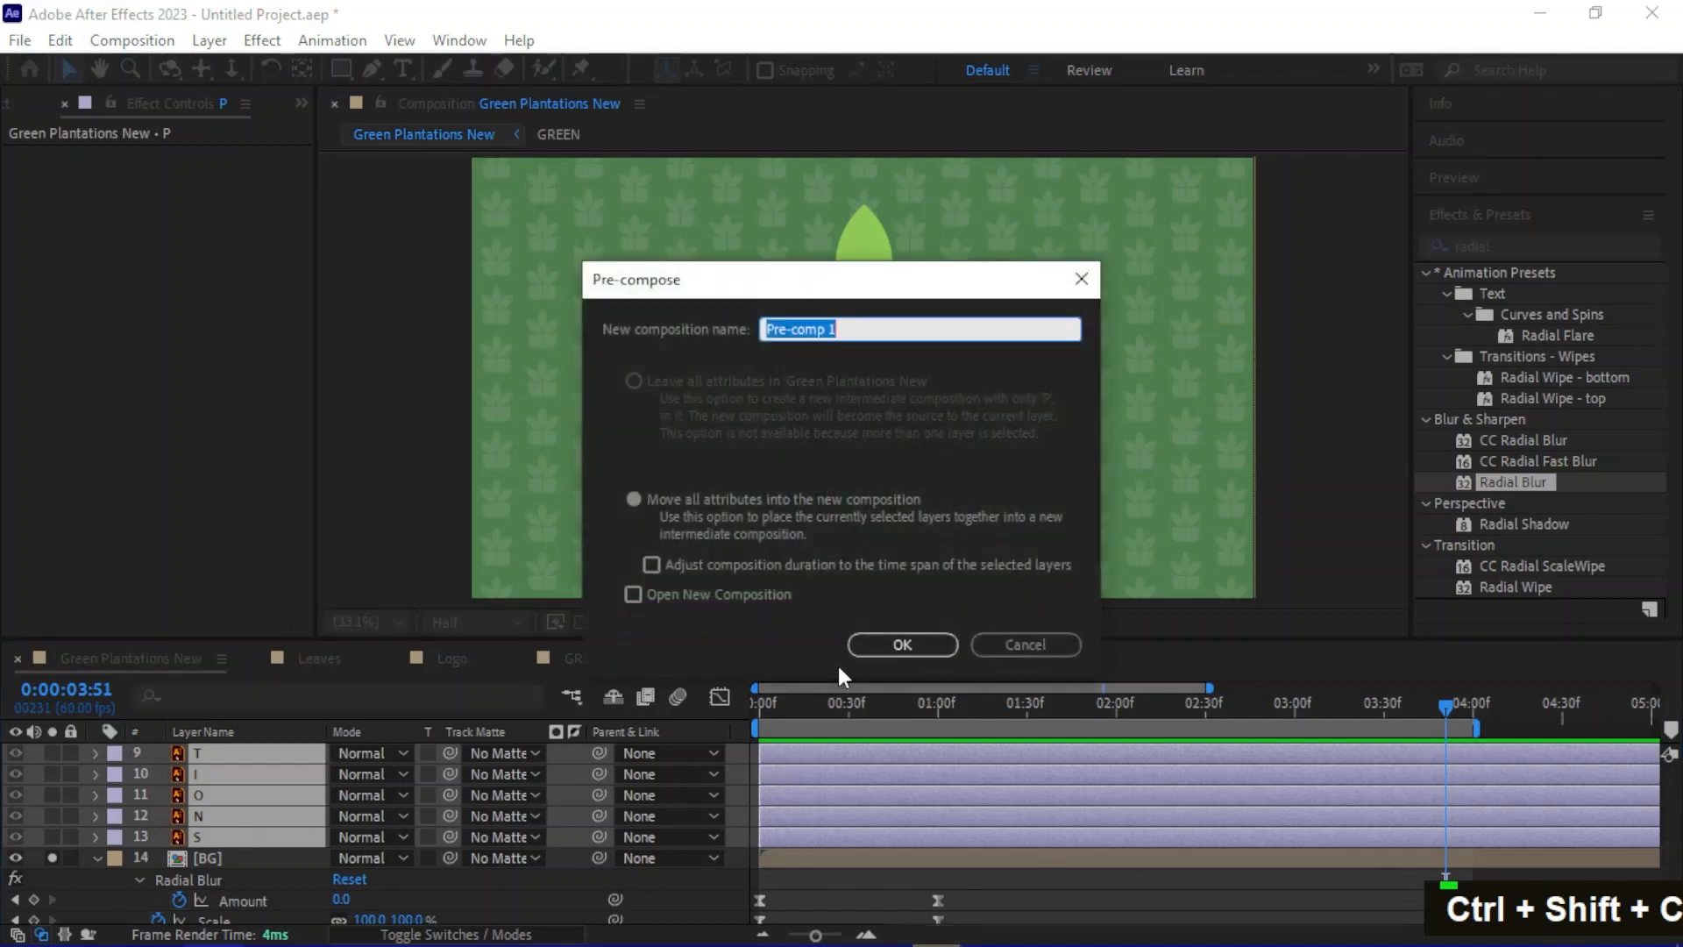
type("PLANTATI")
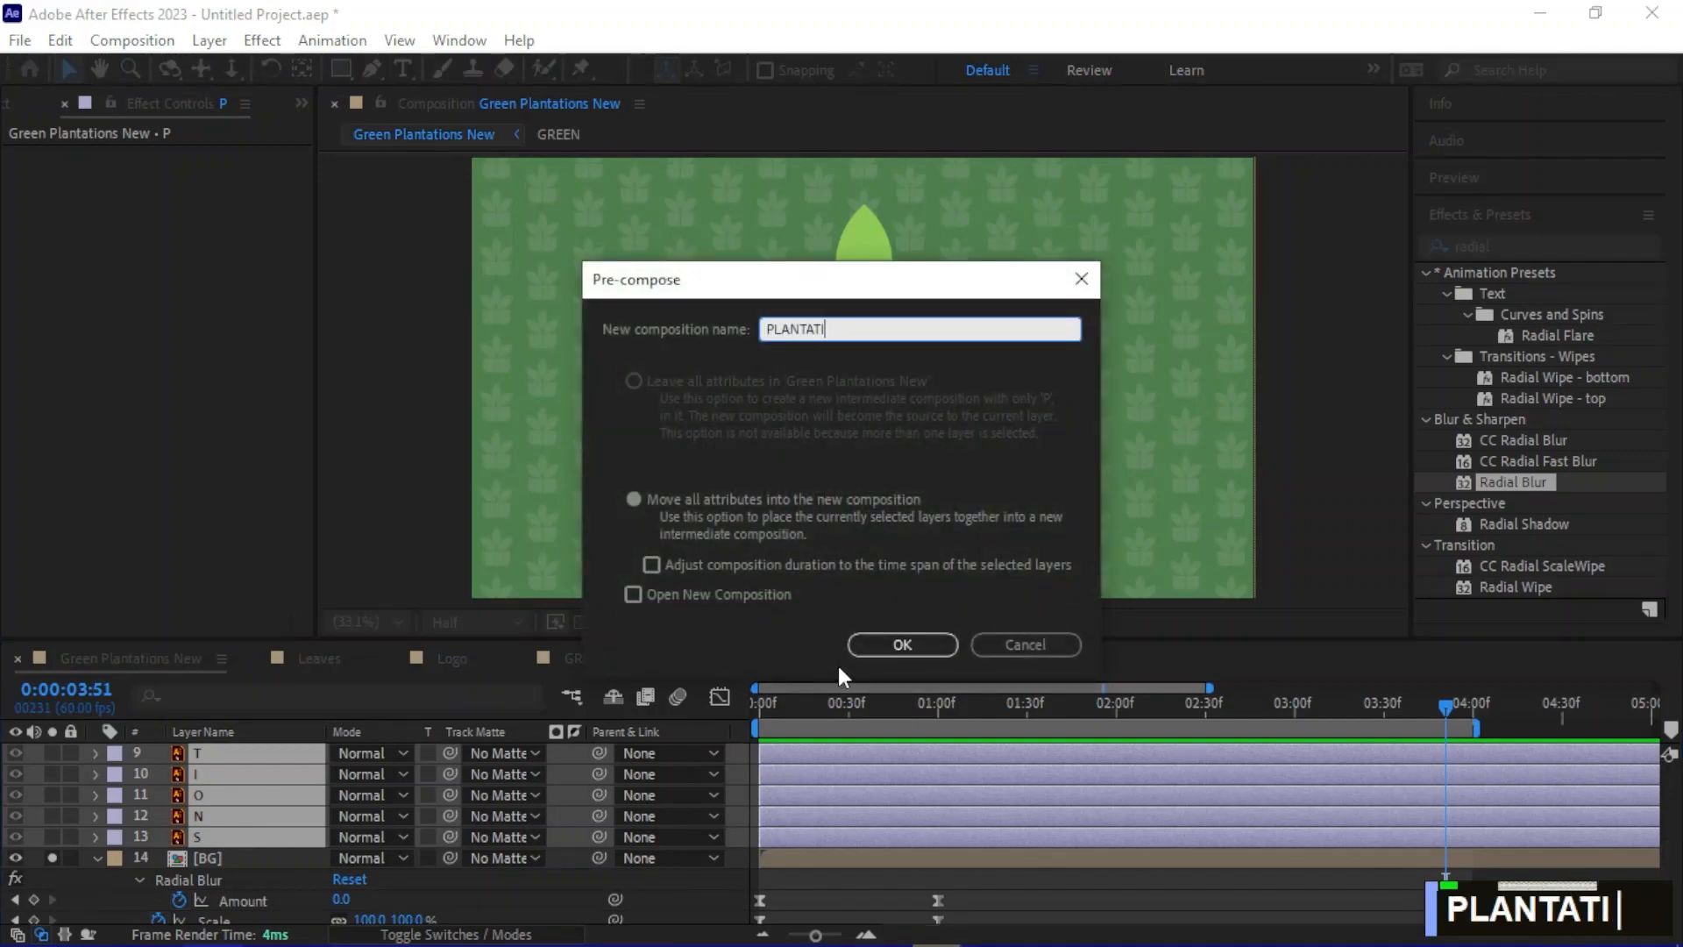
type("ONS")
key("Return")
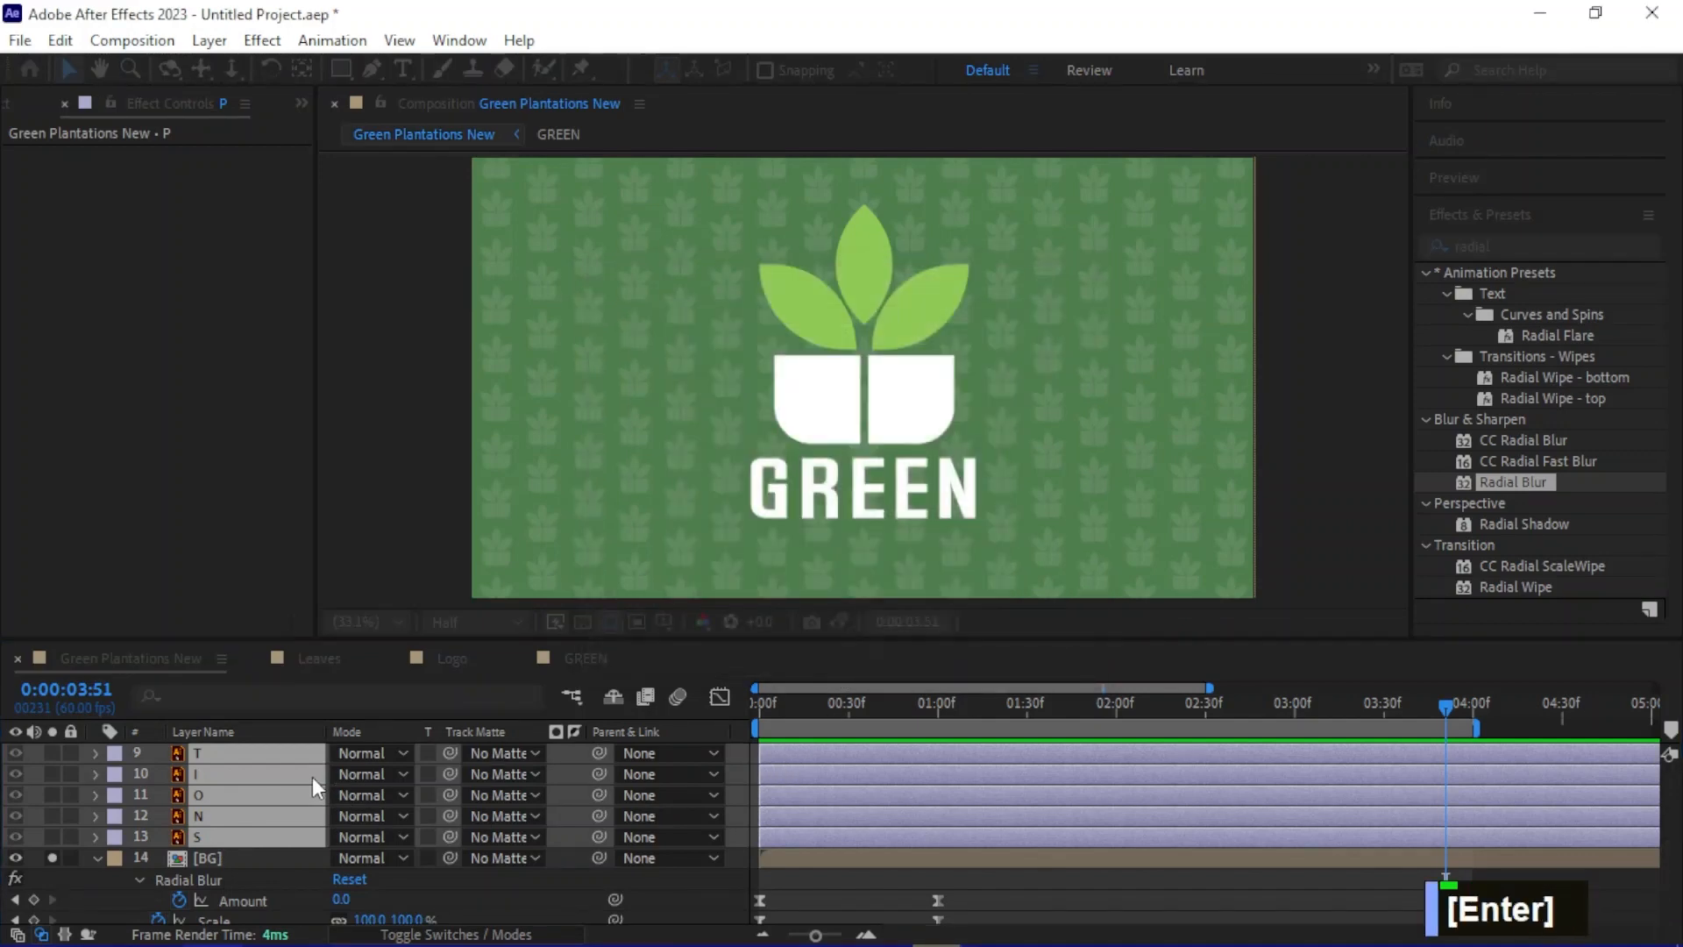
Add a Position keyframe of 960, 540 to the PLANTATIONS layer and place it at 0:00:03:55
key("Caps_Lock")
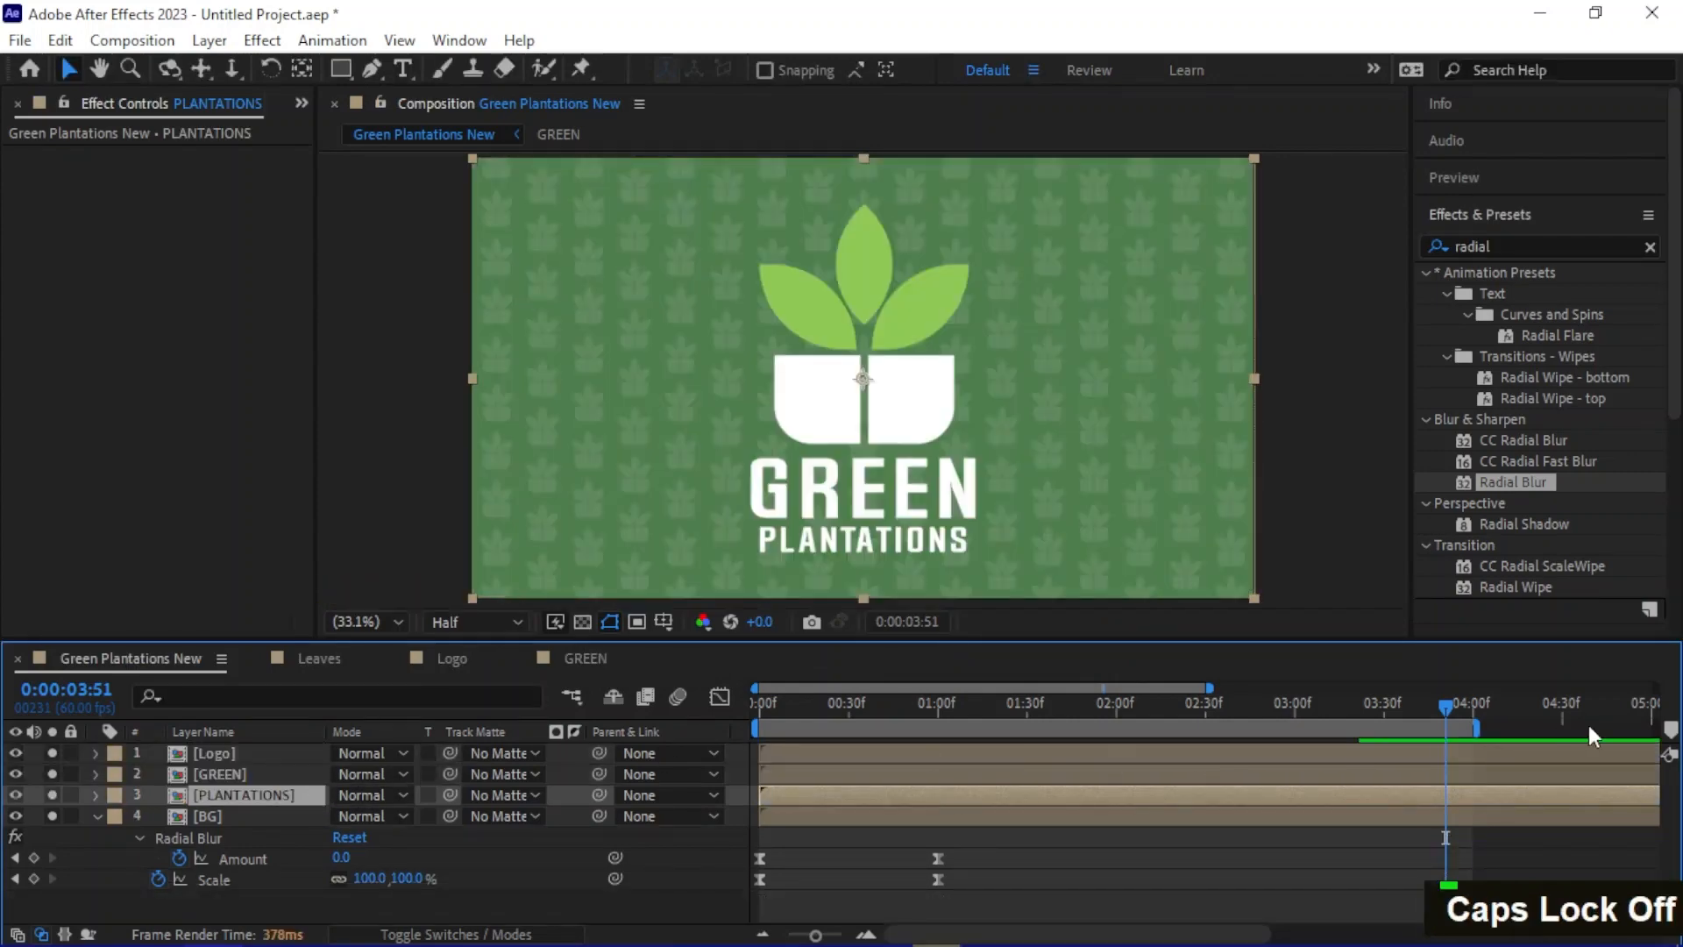
left_click_drag(1449, 712, 1403, 728)
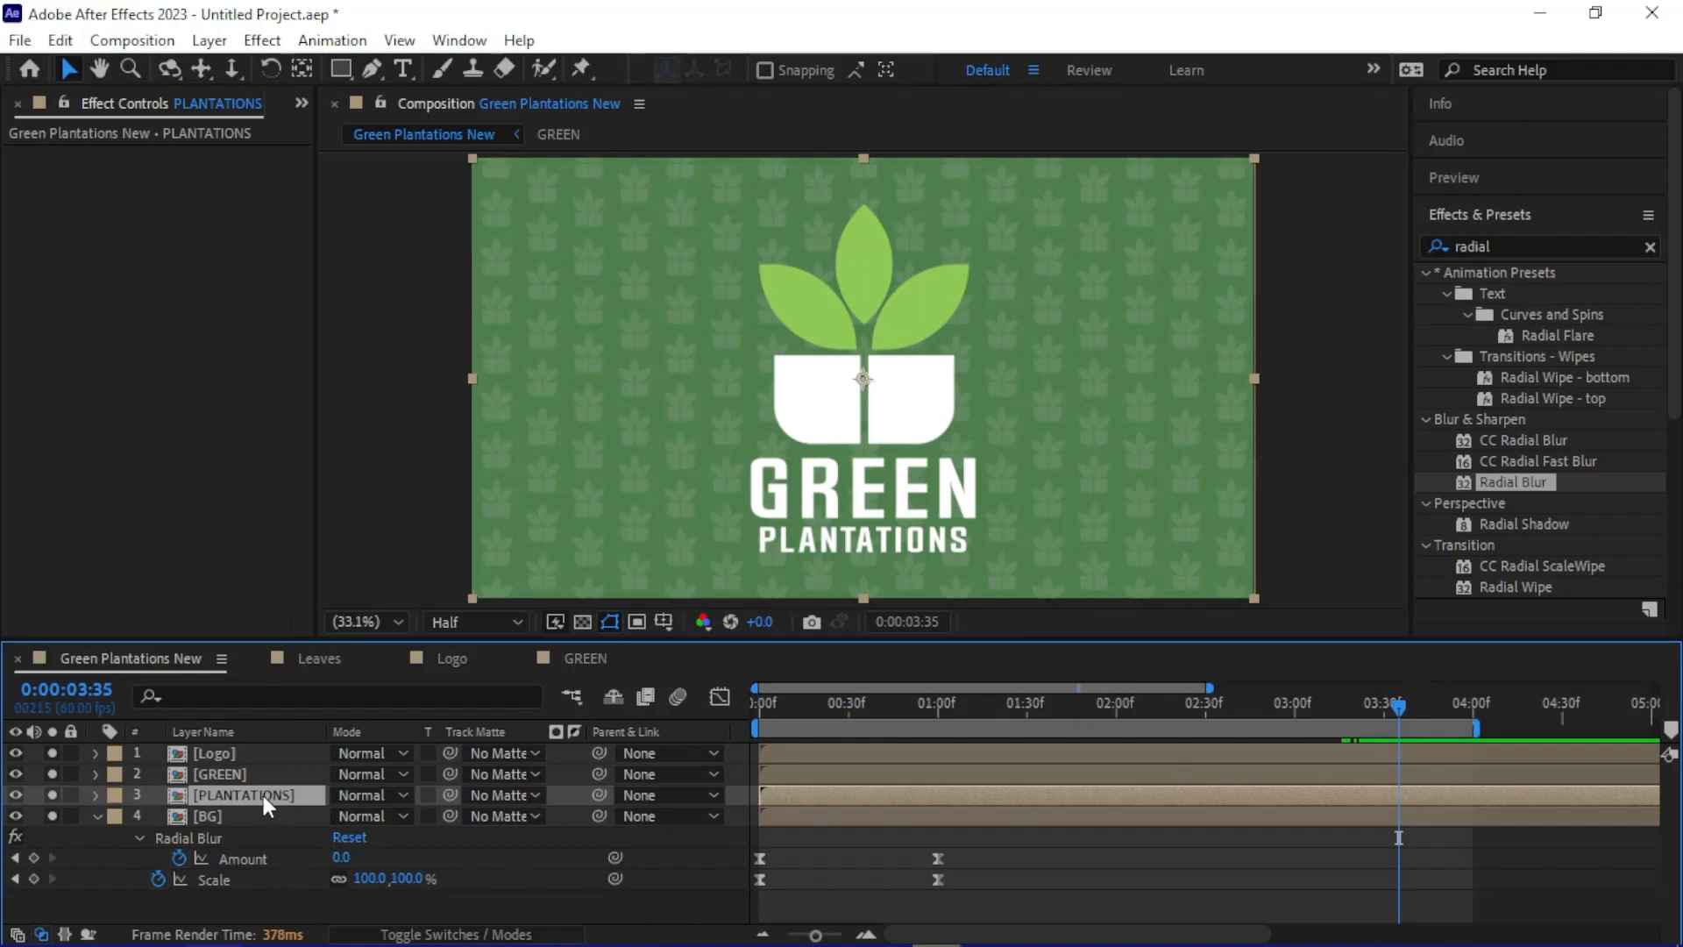
key("p")
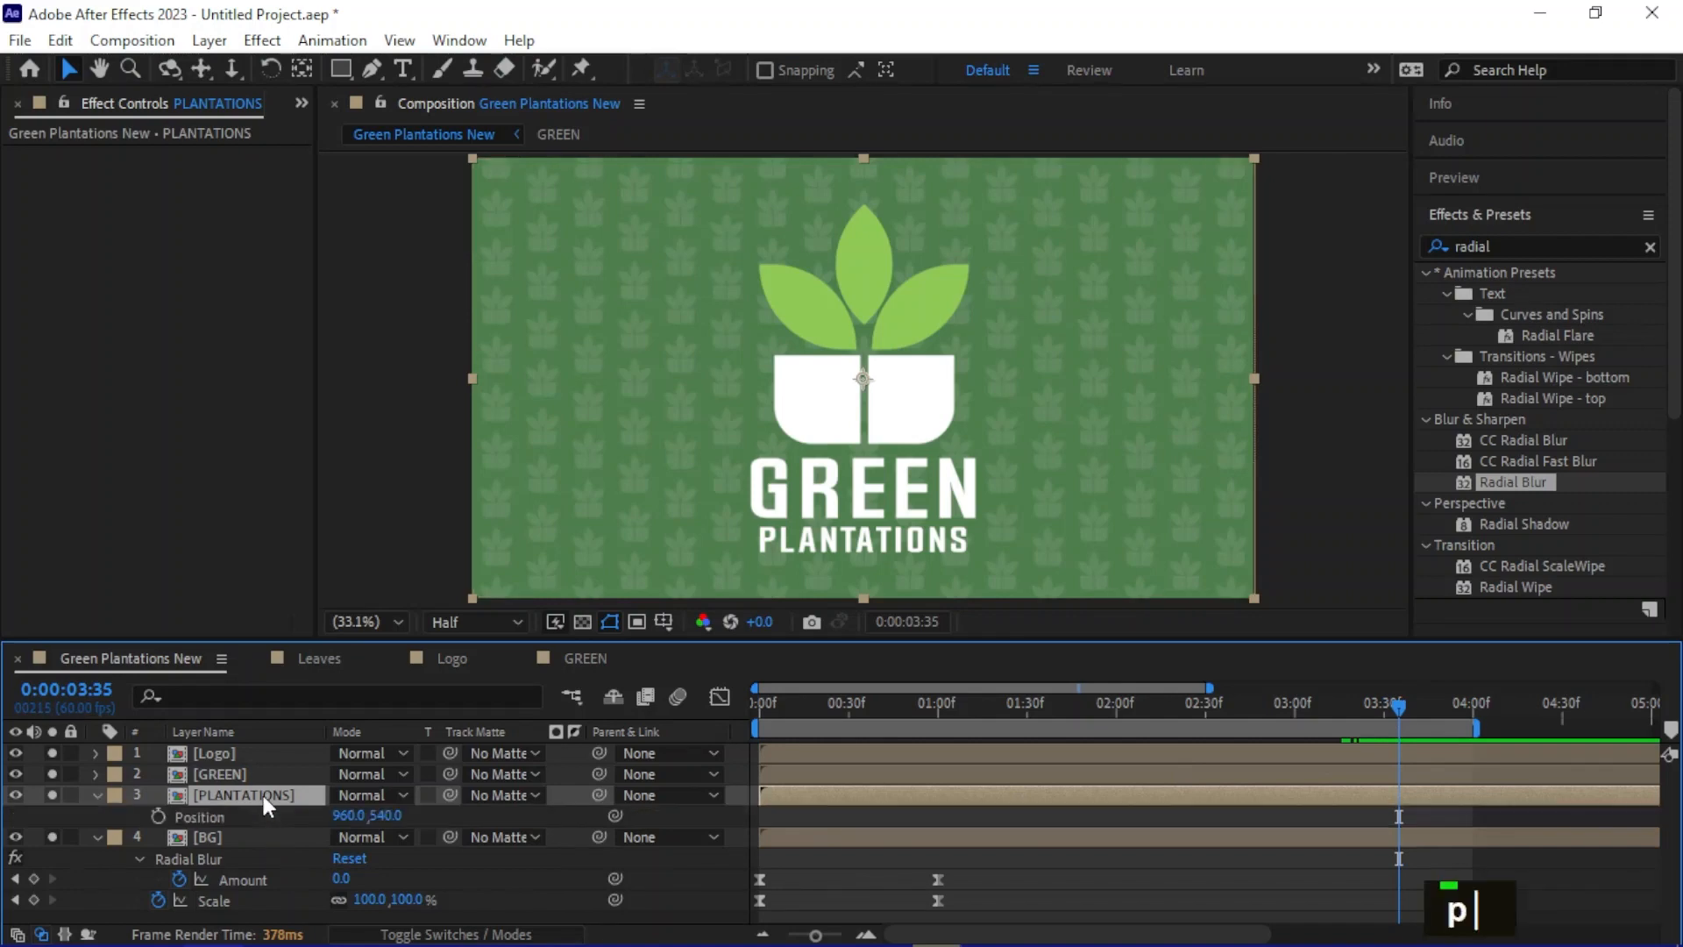
left_click(158, 816)
left_click(1401, 708)
key("alt+Tab")
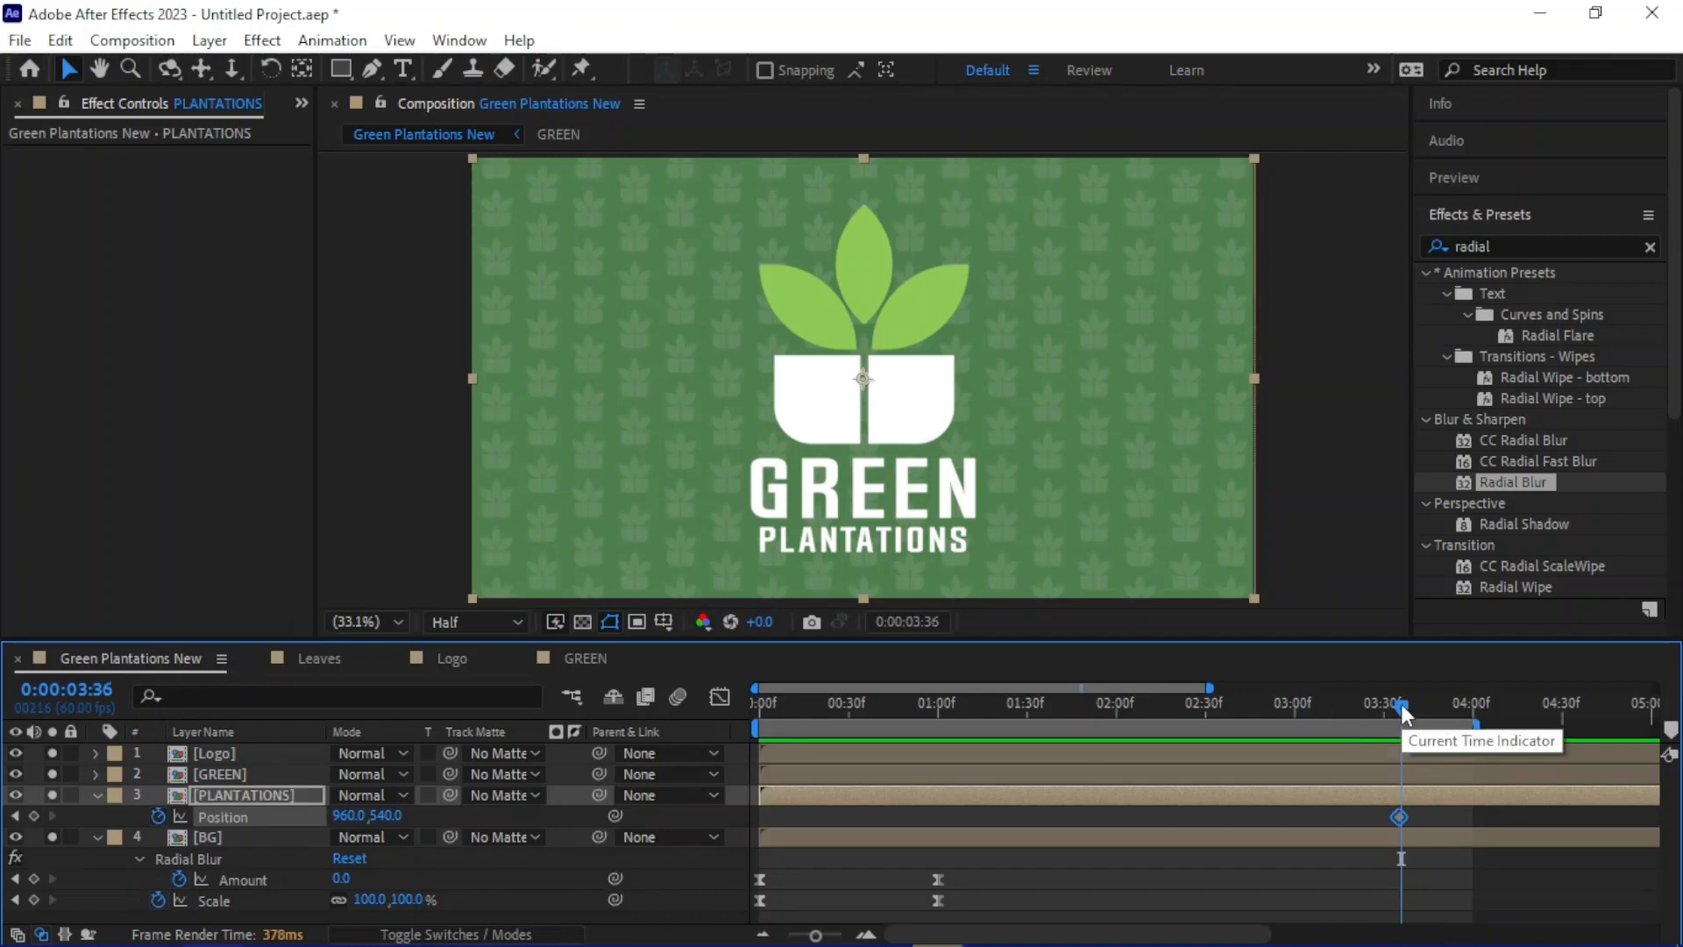
left_click(1400, 705)
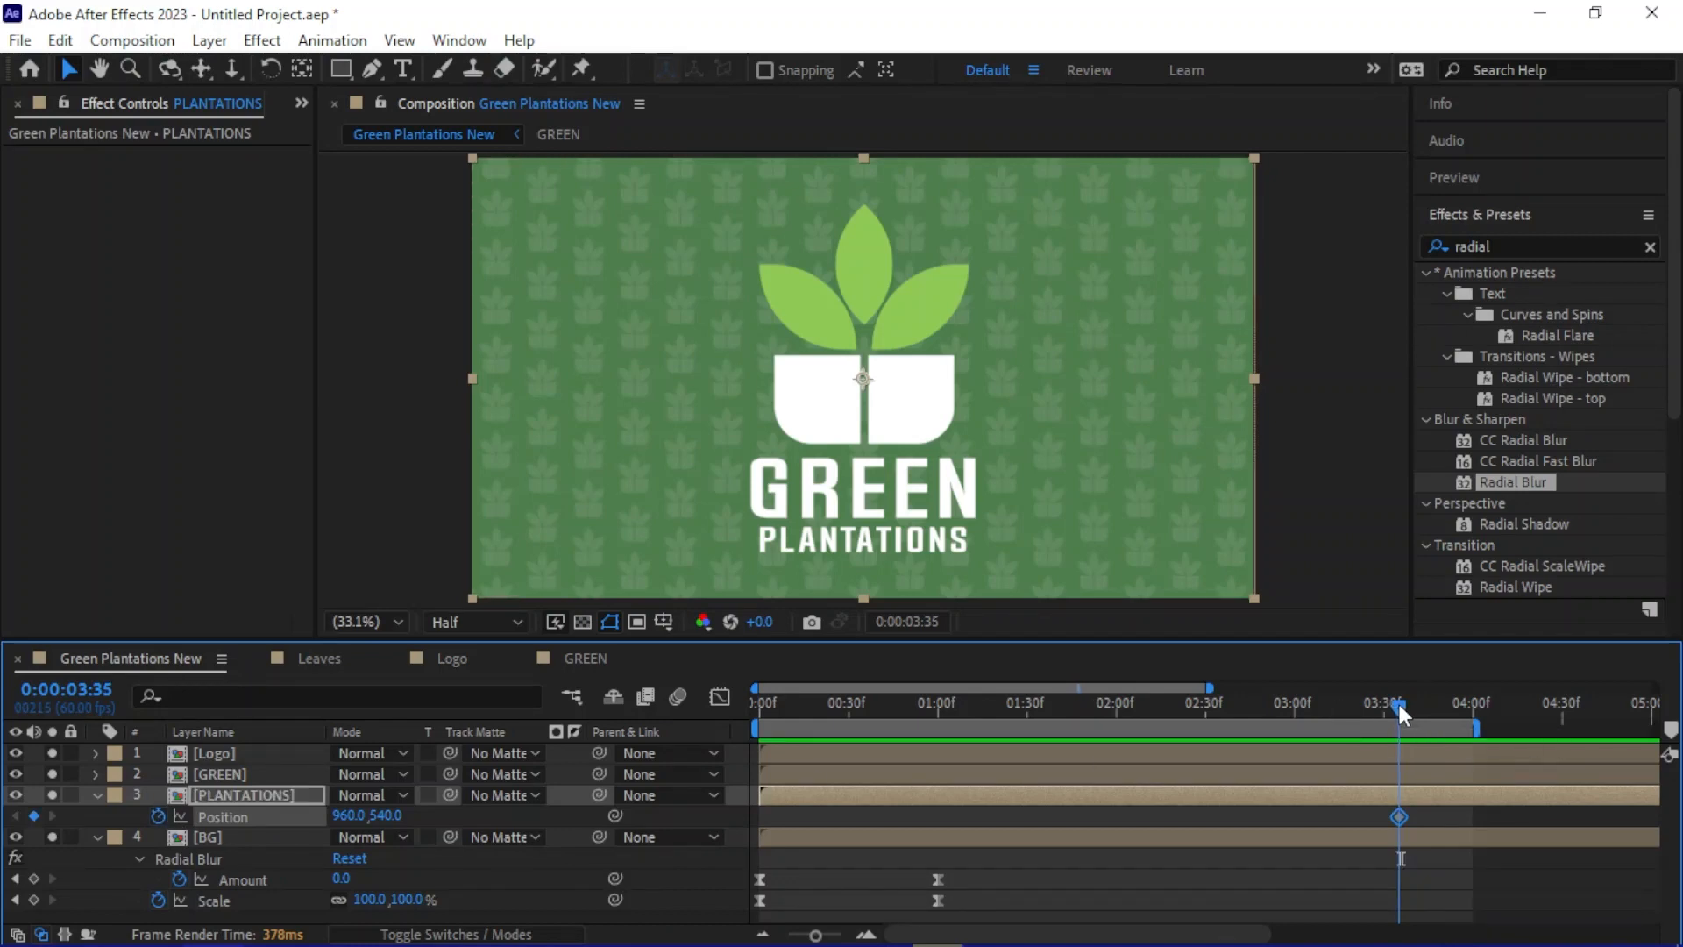
left_click_drag(1399, 703, 1457, 724)
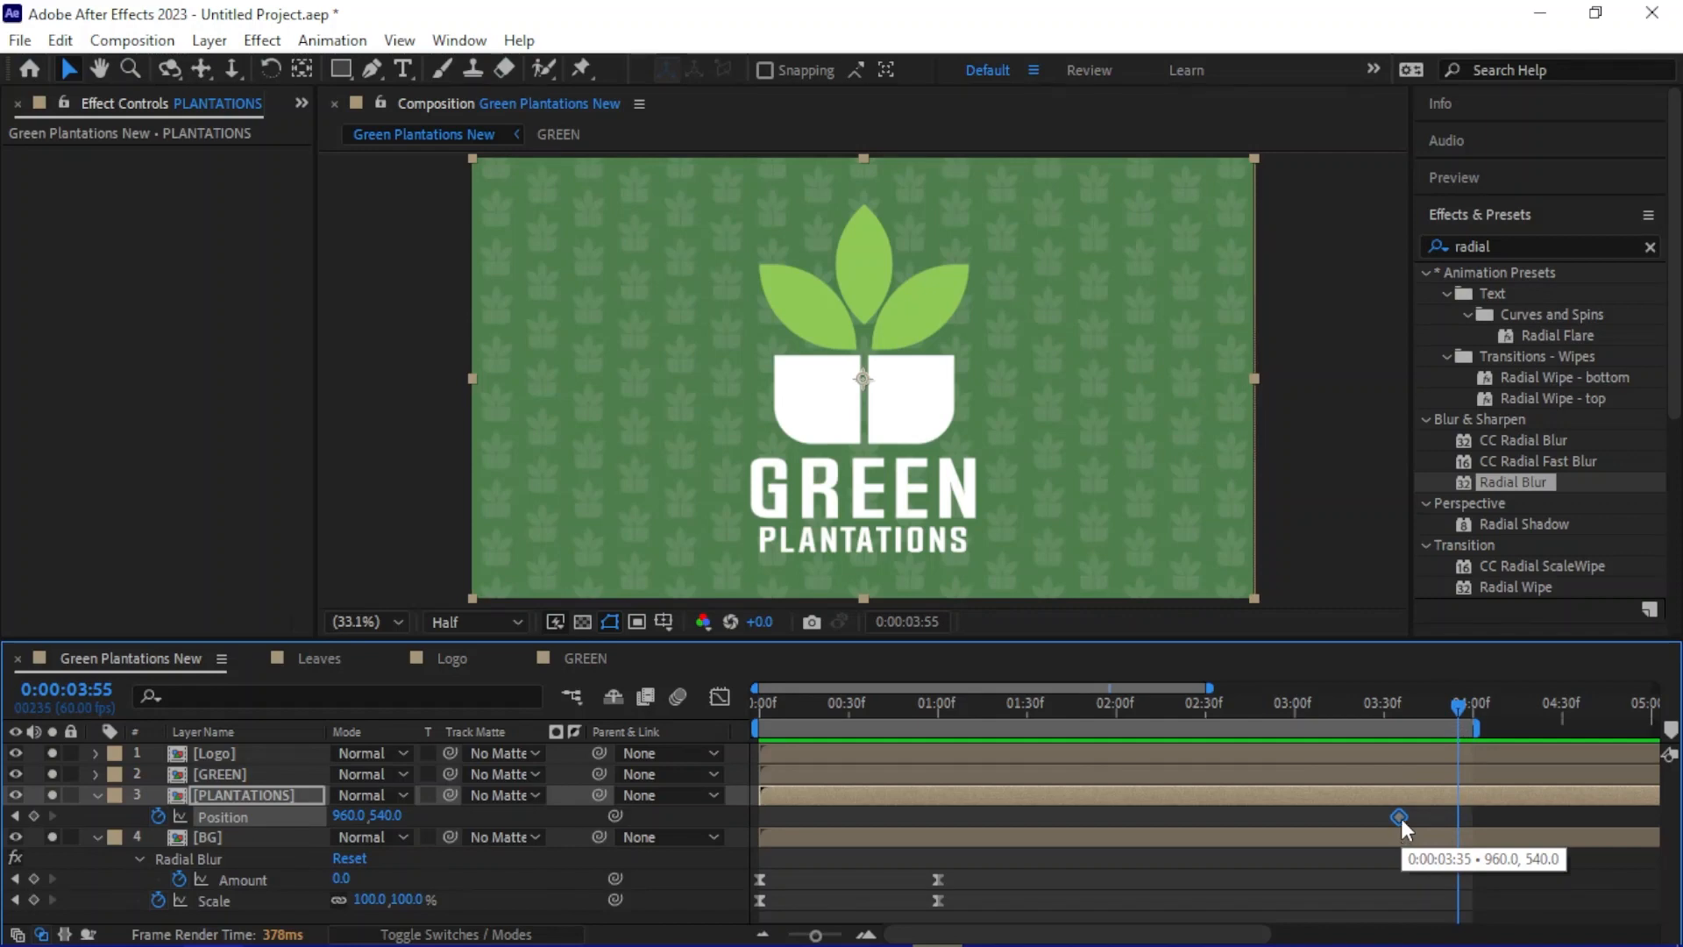
left_click_drag(1401, 819, 1458, 817)
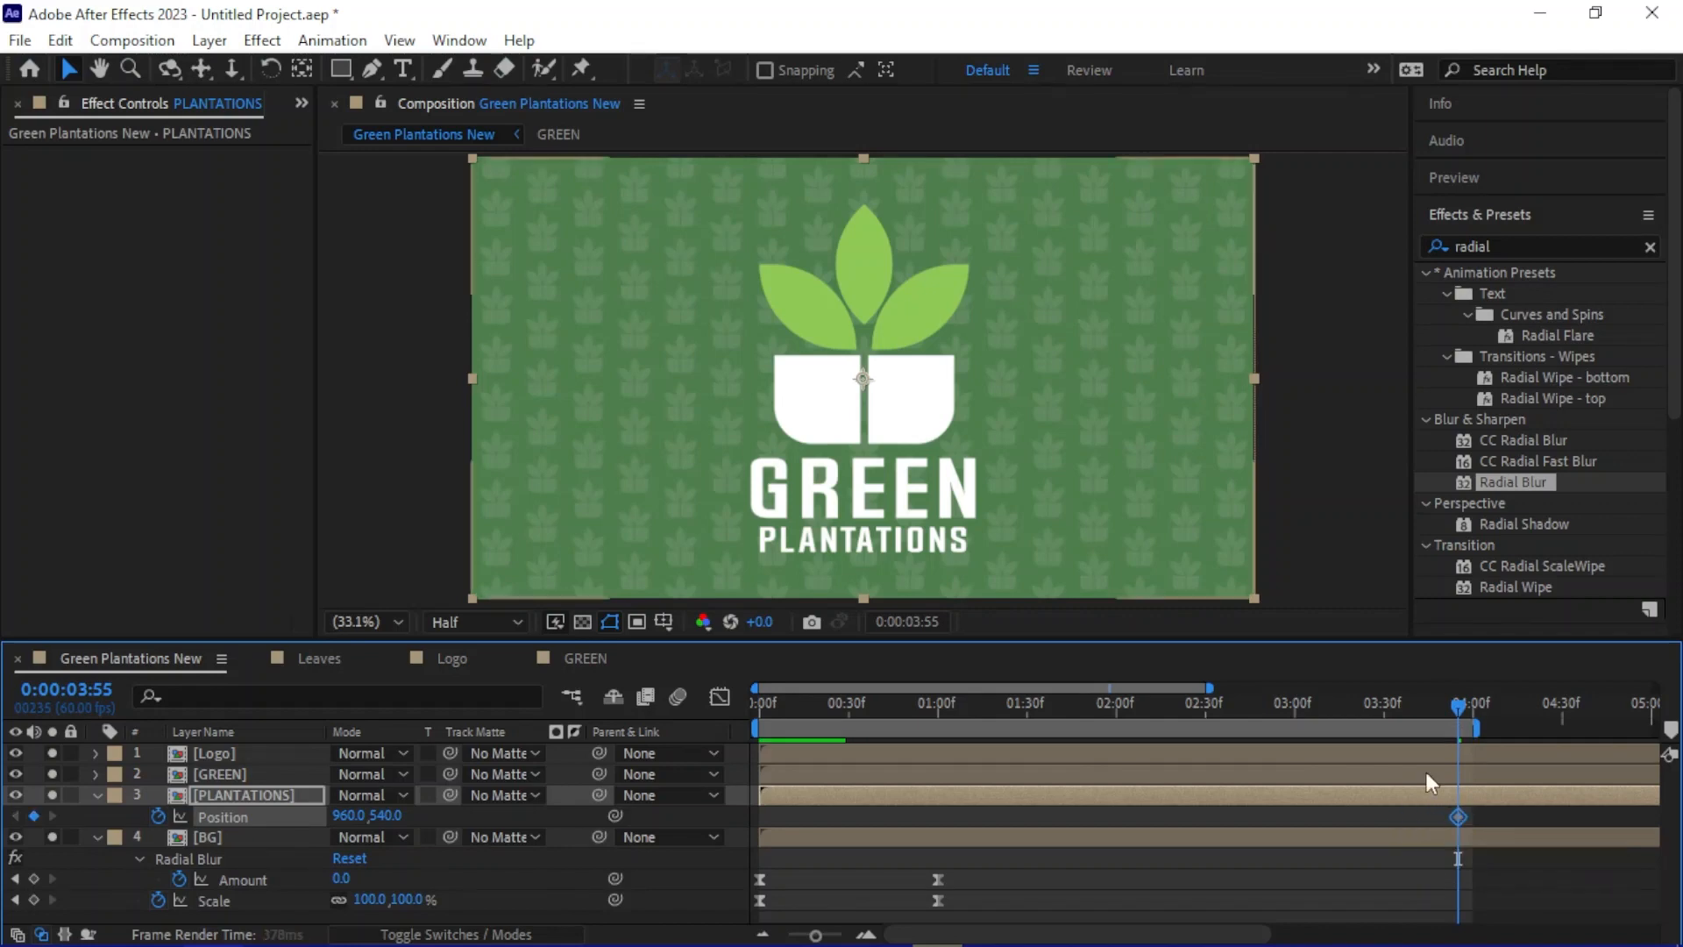
Move the current time to 0:00:03:35 and collapse the BG layer's keyframed properties
left_click(1340, 709)
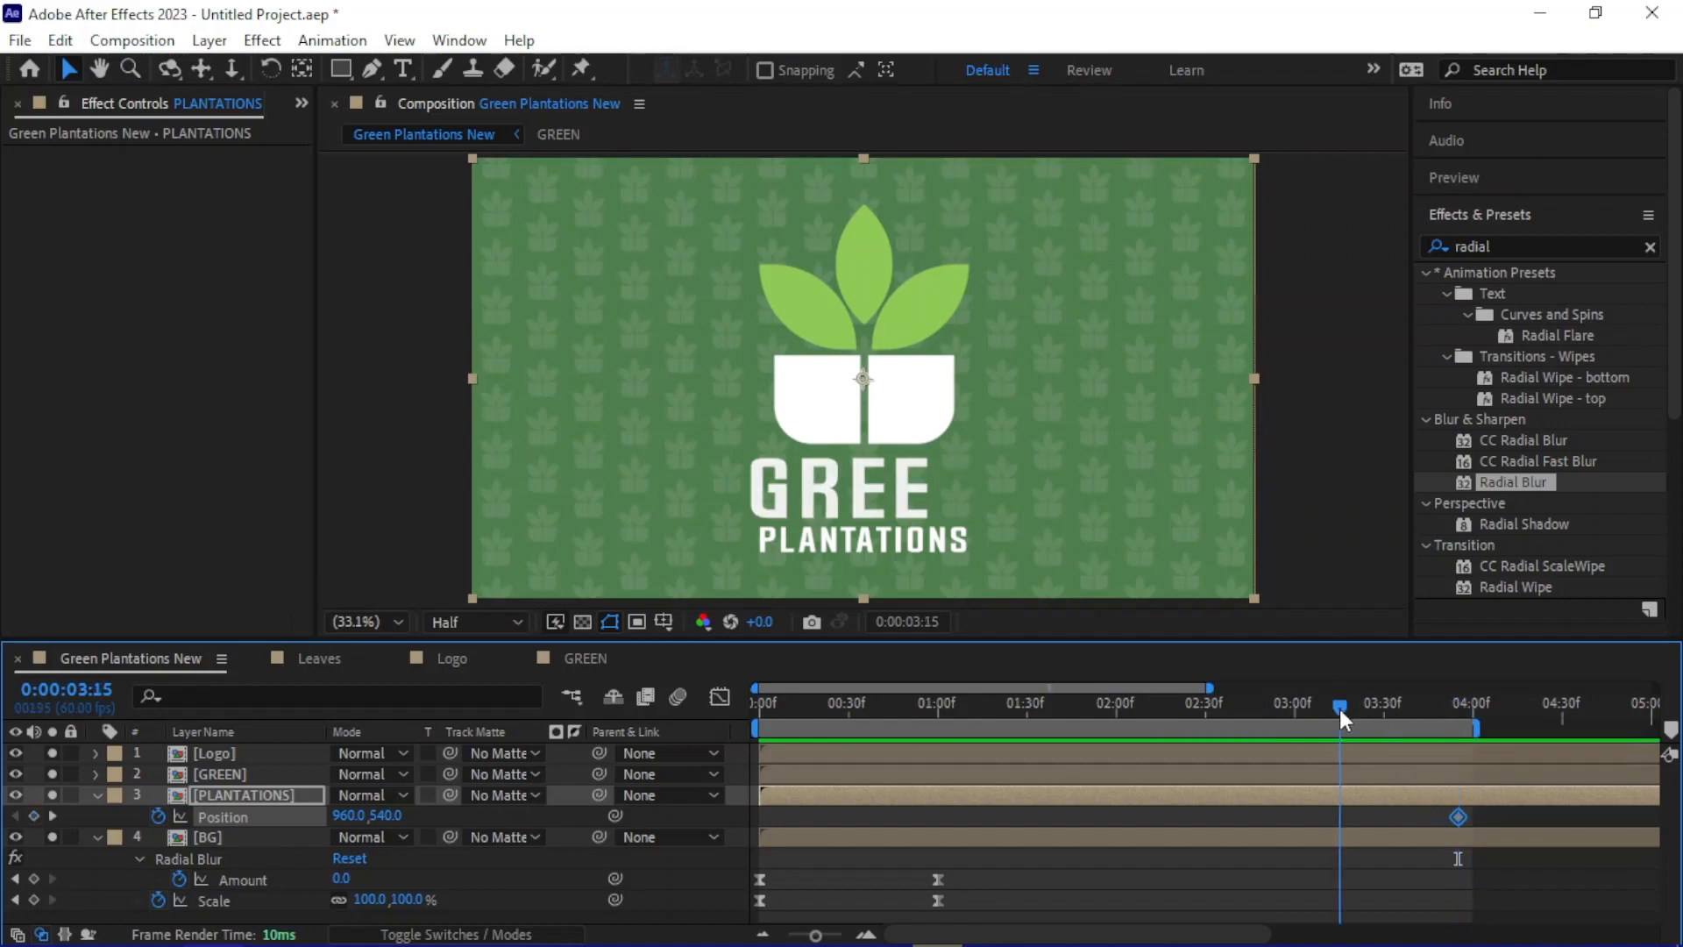
left_click_drag(1339, 708, 1412, 729)
scroll(1434, 772, "up", 3)
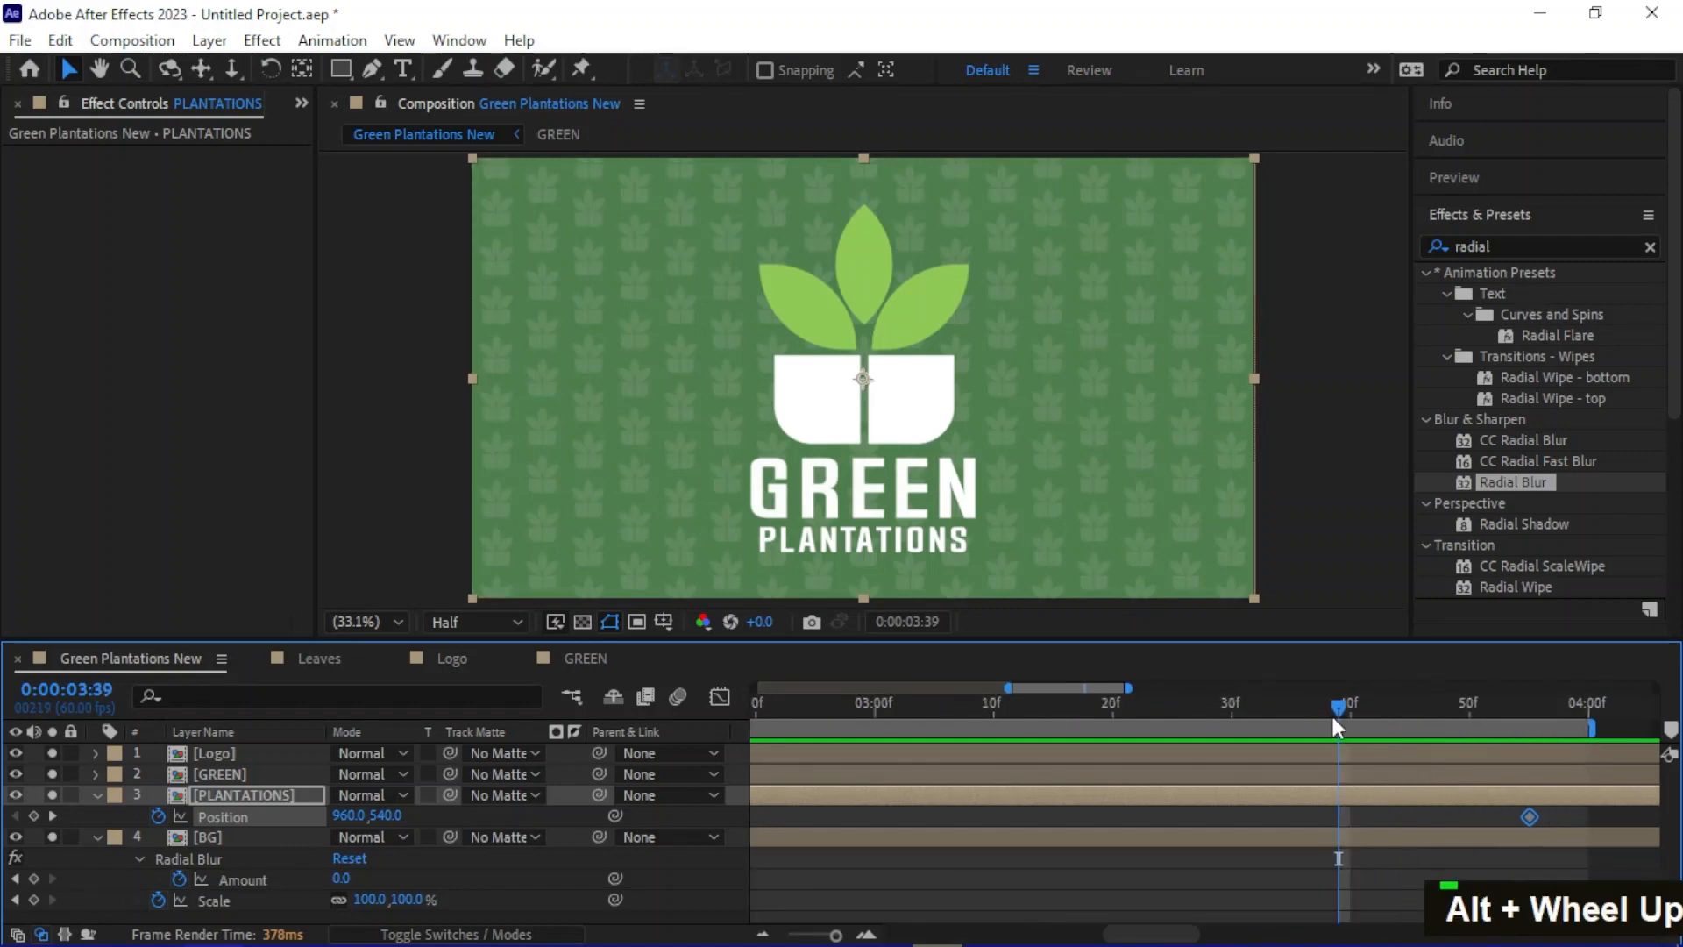
left_click_drag(1313, 704, 1284, 709)
left_click(246, 838)
key("u")
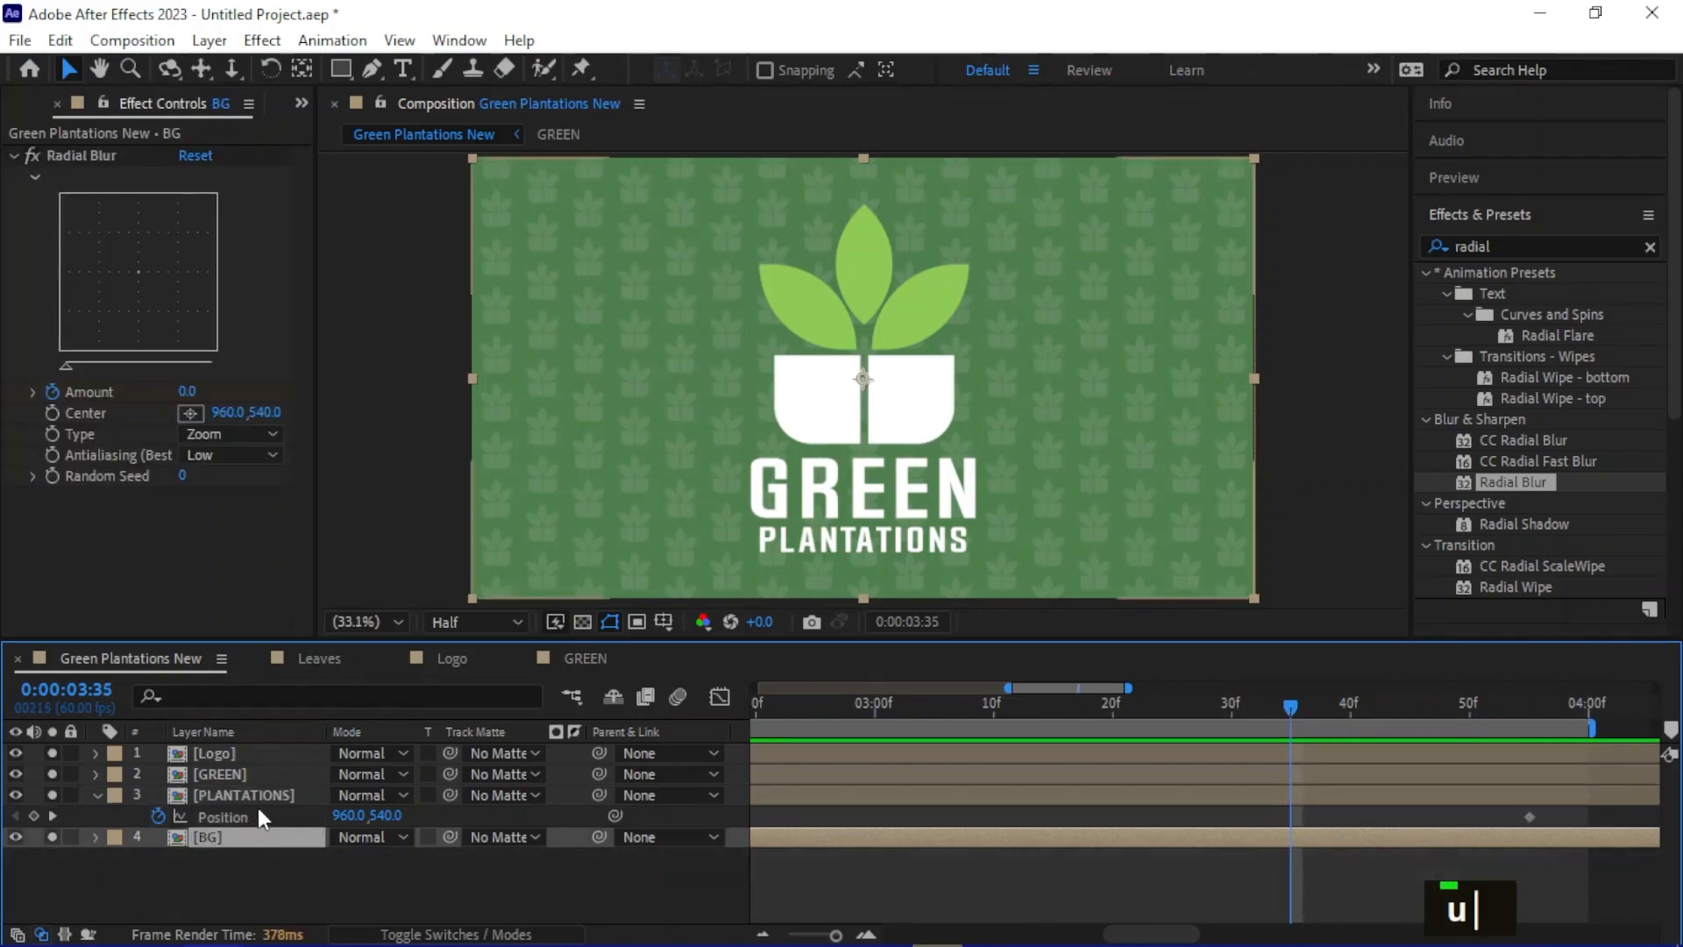
With no layer selected, draw a filled rectangle that just covers the PLANTATIONS text
left_click(256, 794)
scroll(889, 496, "down", 1)
middle_click(889, 497)
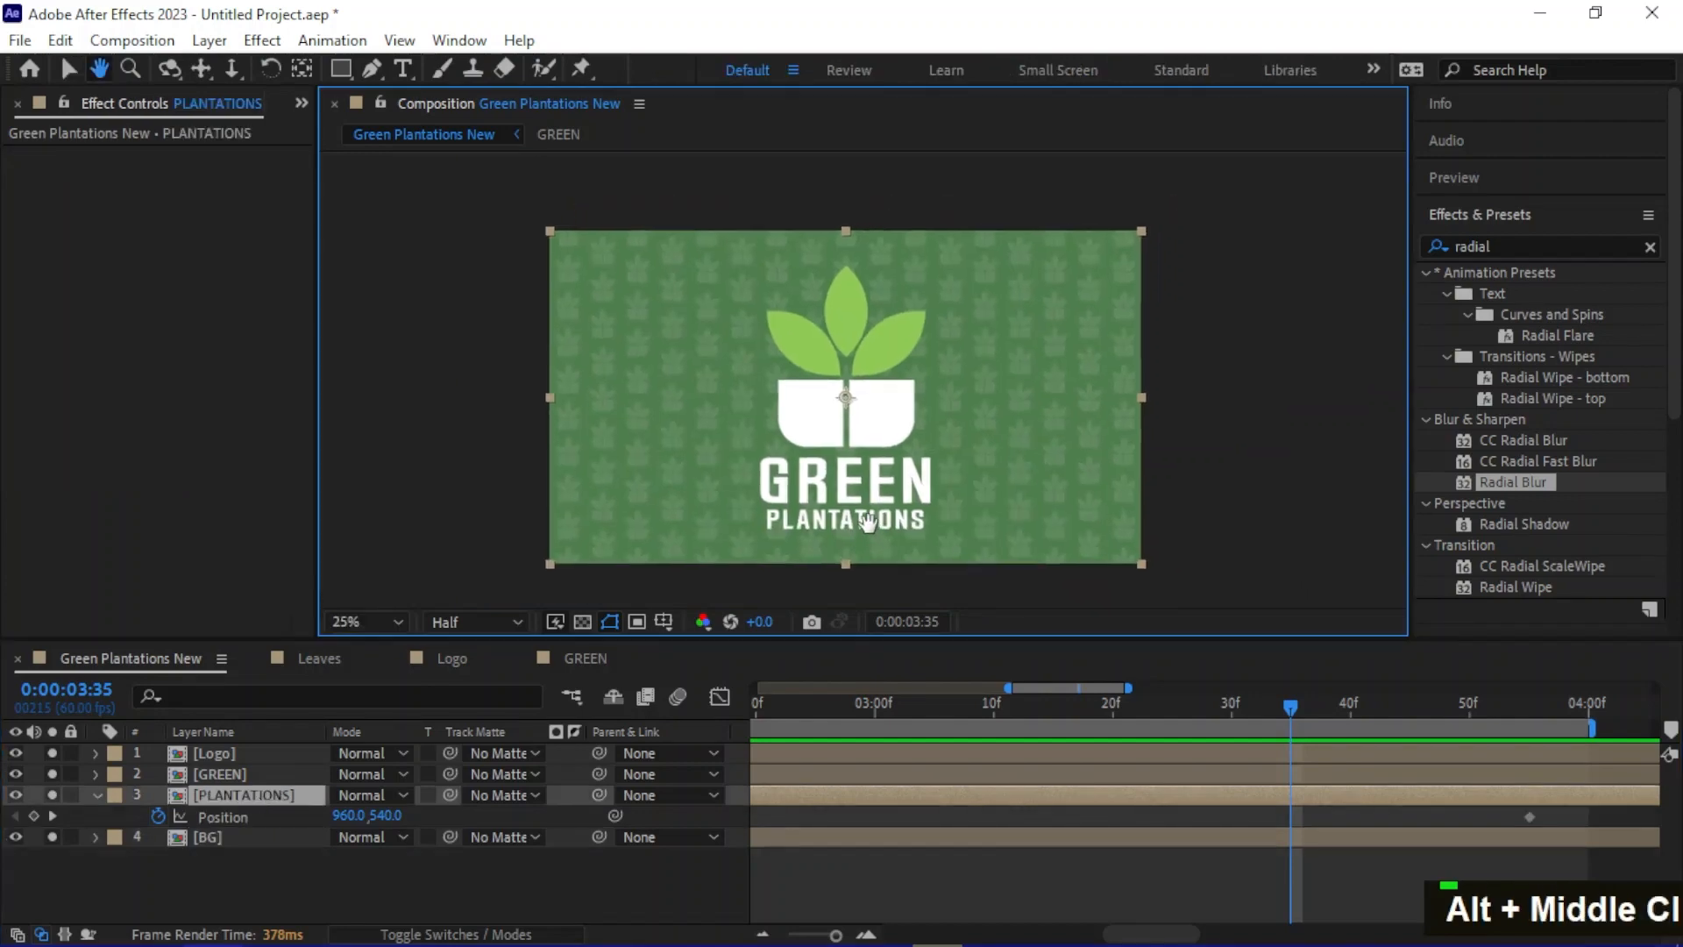
left_click_drag(867, 522, 866, 500)
left_click(1202, 488)
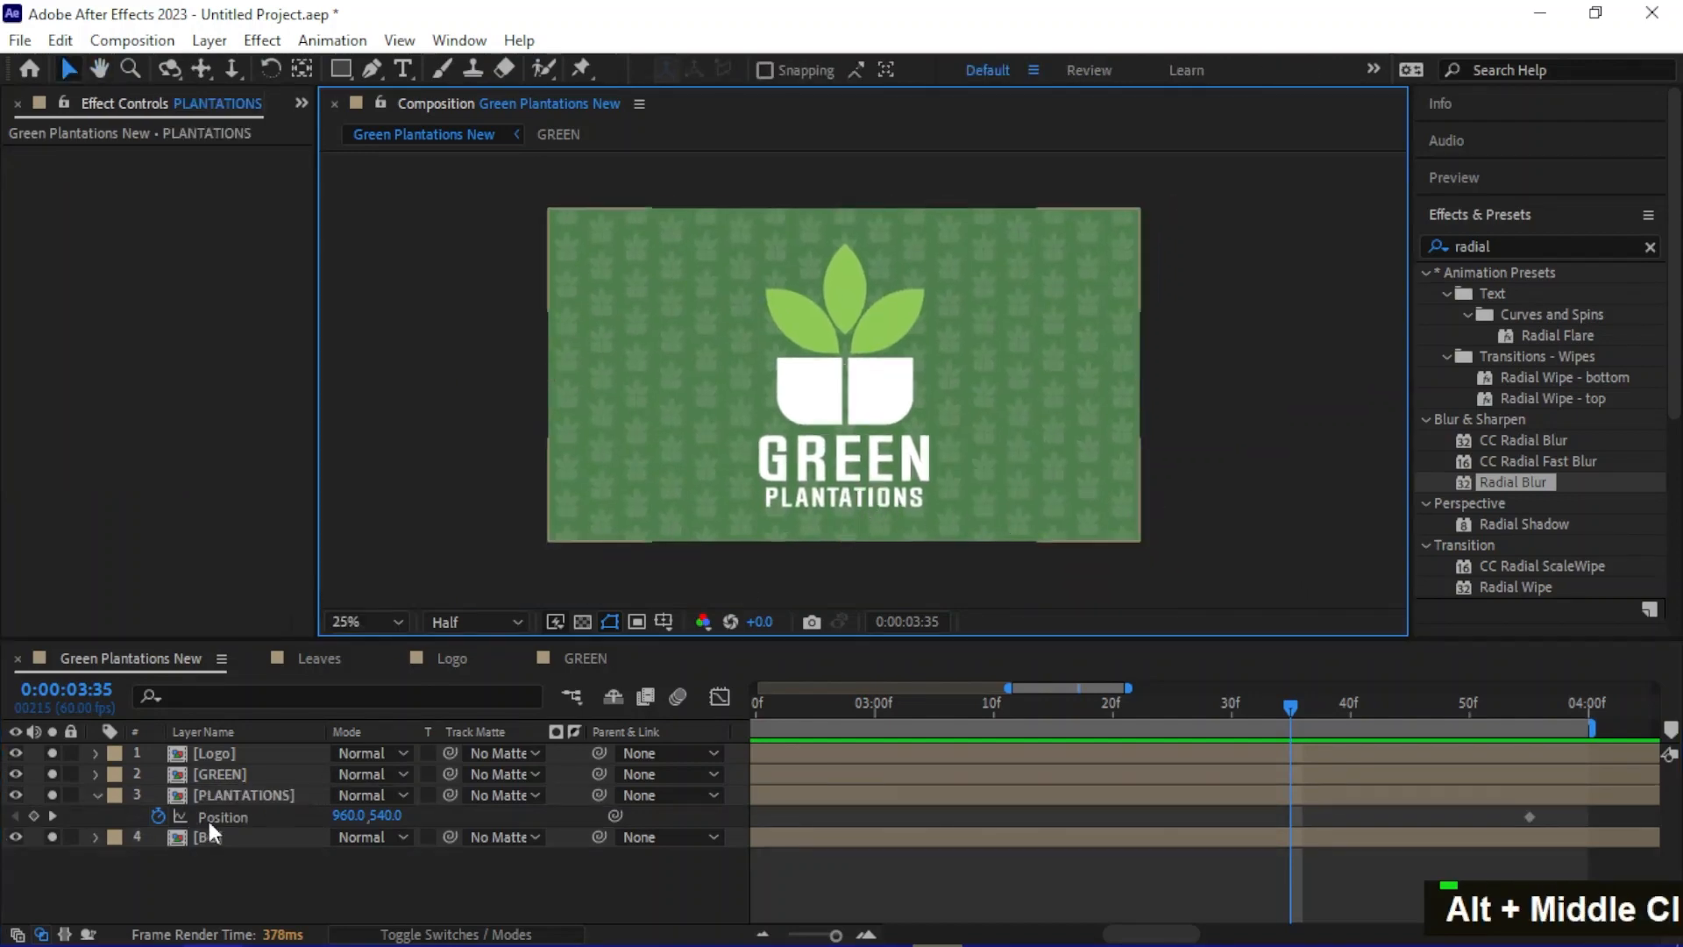
left_click(341, 69)
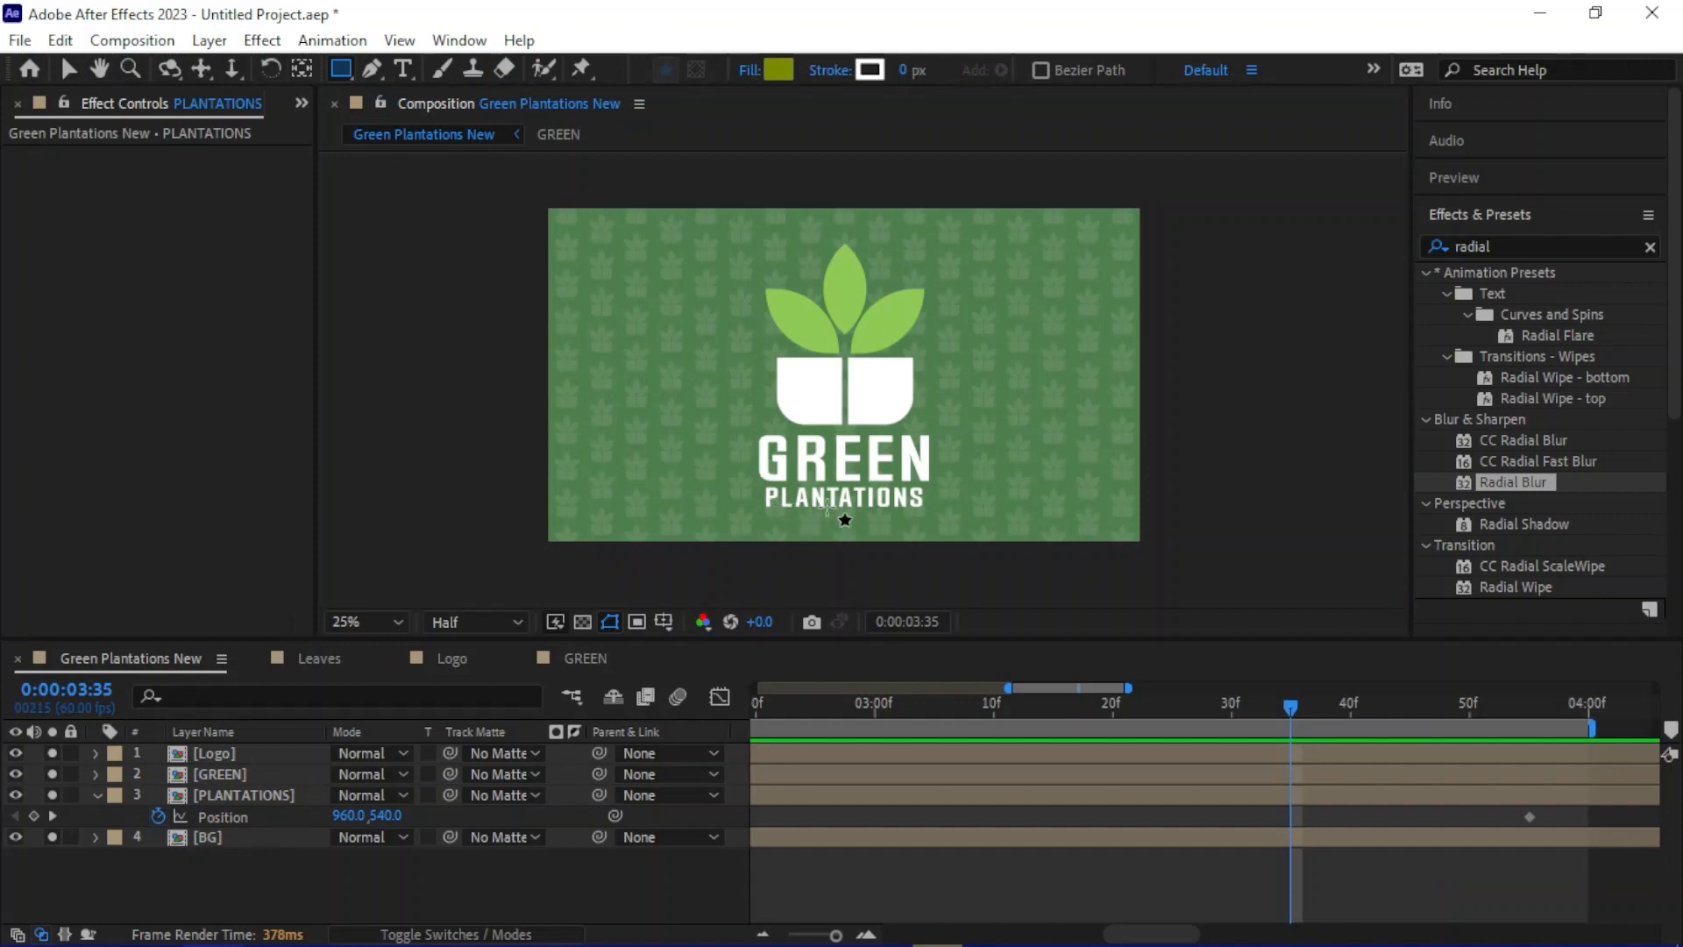
scroll(826, 508, "up", 2)
left_click_drag(701, 468, 1023, 511)
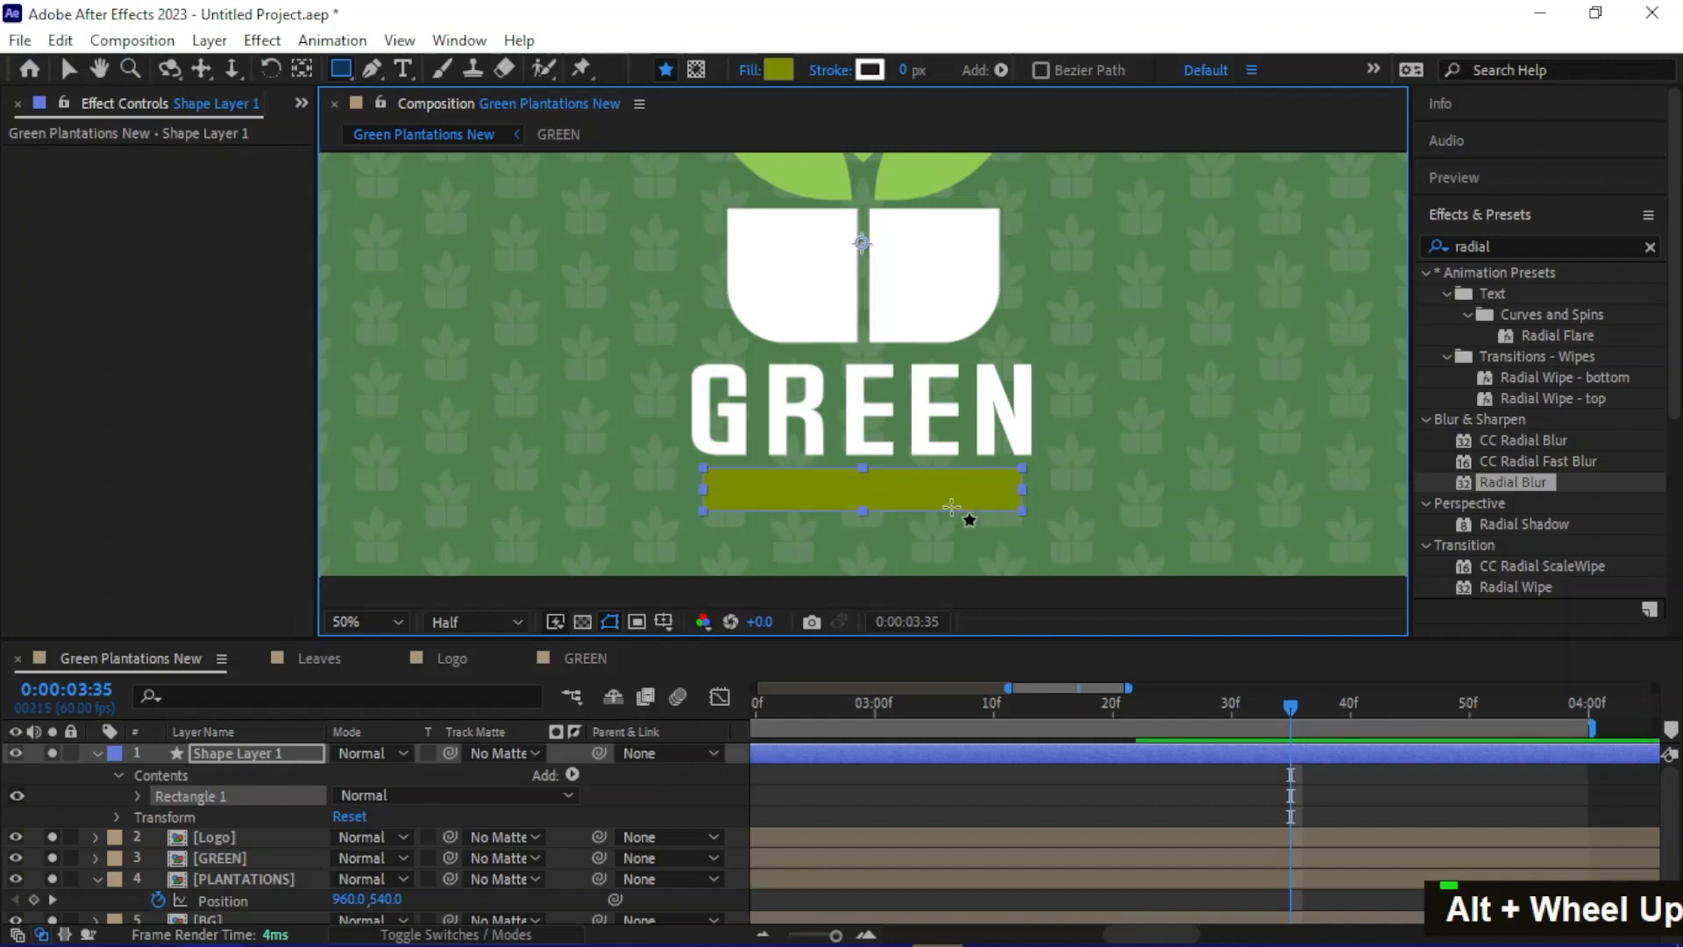
Move the rectangle straight down so it sits directly beneath the PLANTATIONS text
key("v")
left_click_drag(915, 488, 913, 532)
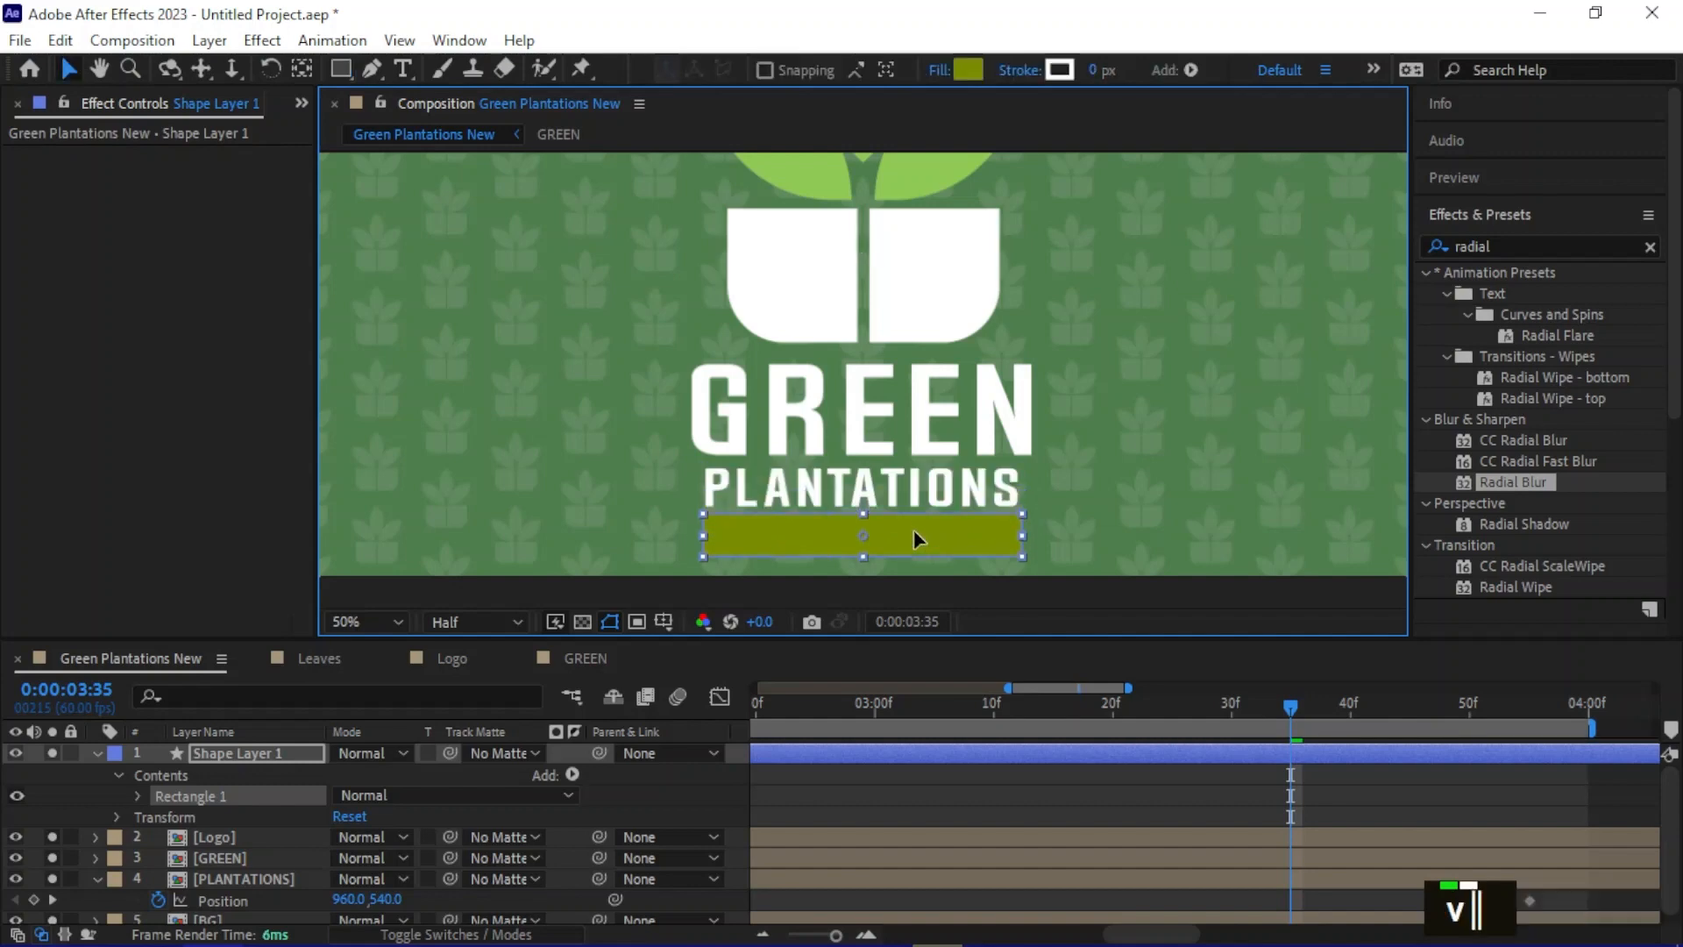
key("shift")
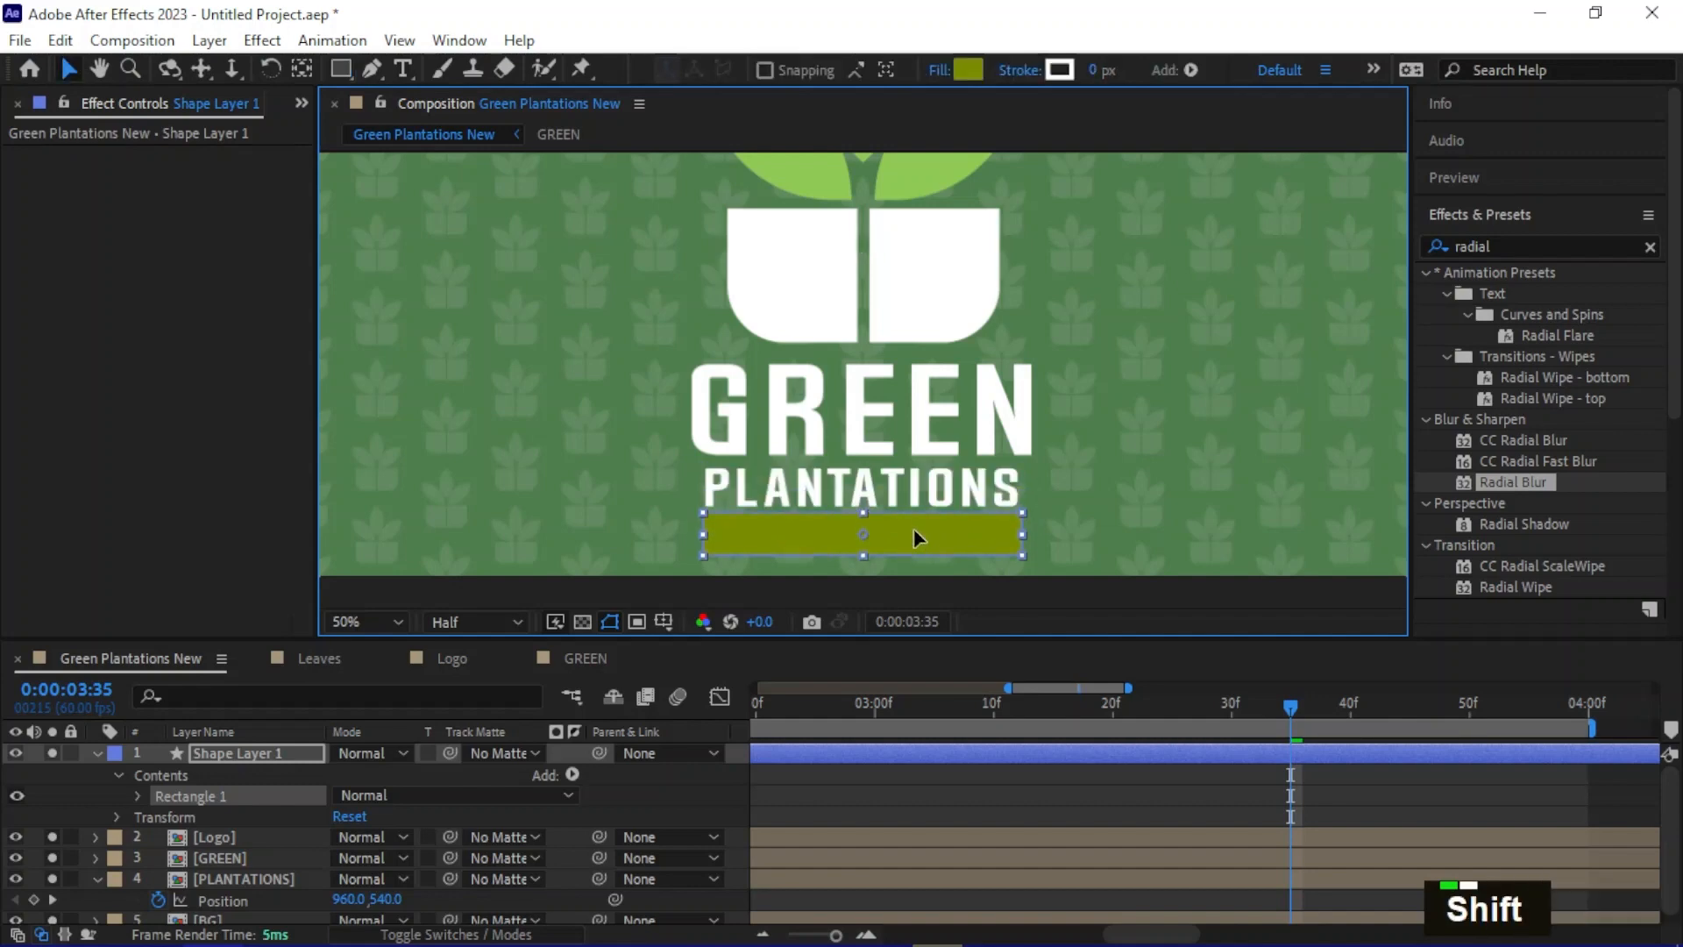
scroll(924, 523, "down", 1)
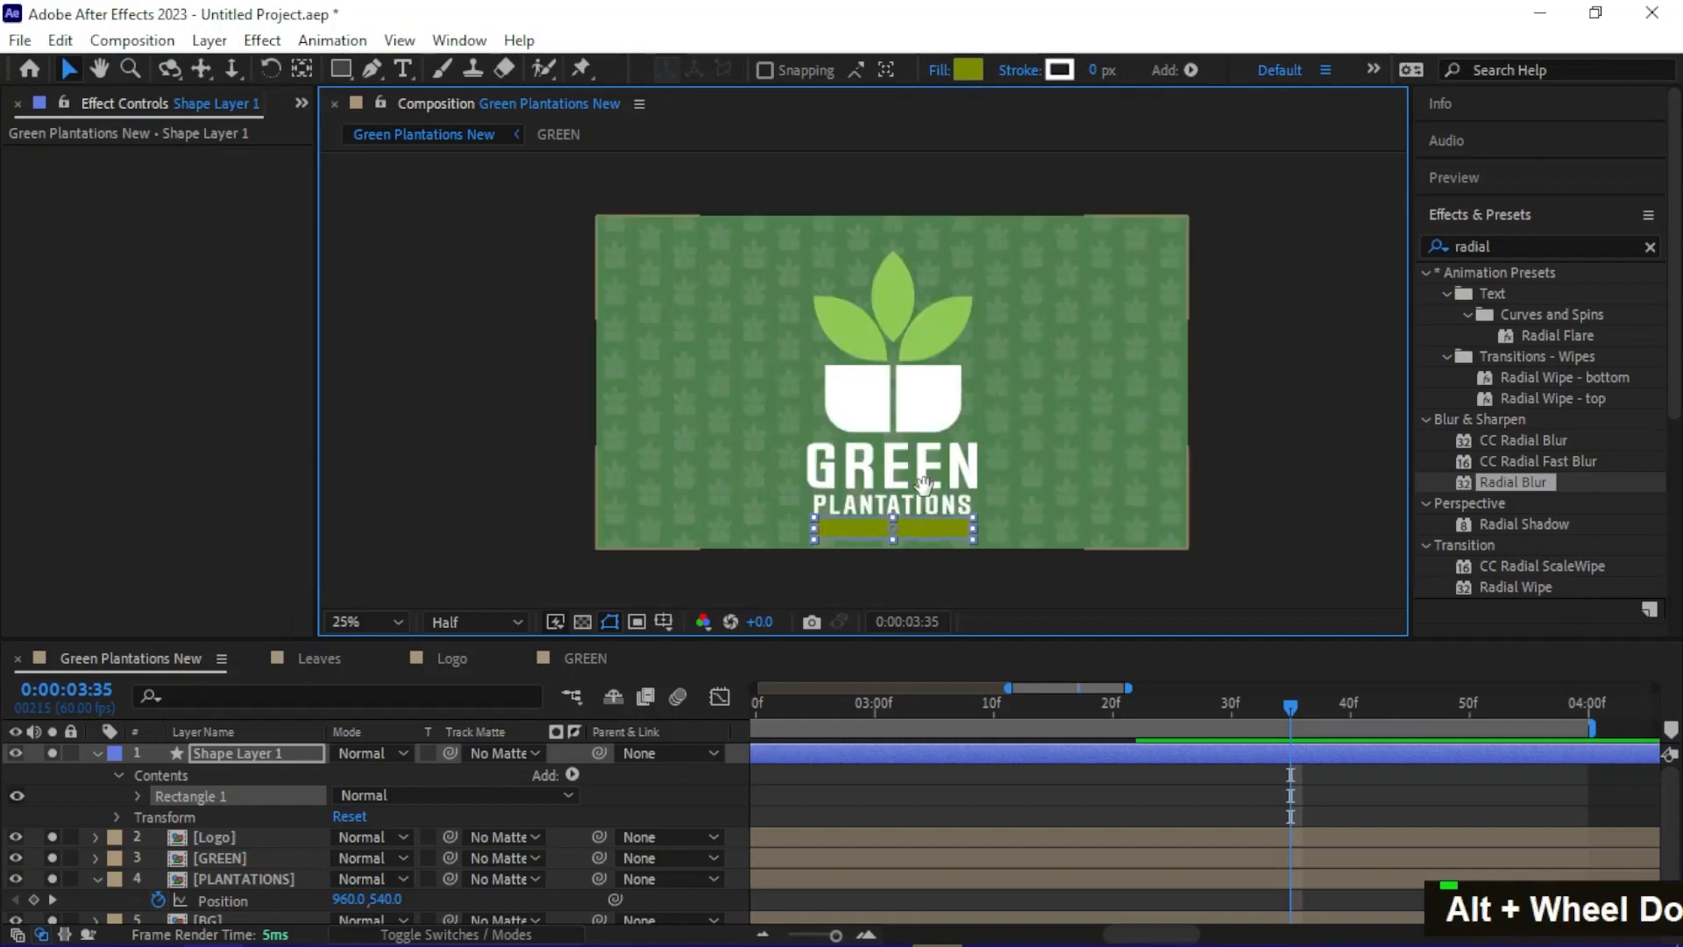
middle_click(924, 522)
scroll(902, 460, "up", 1)
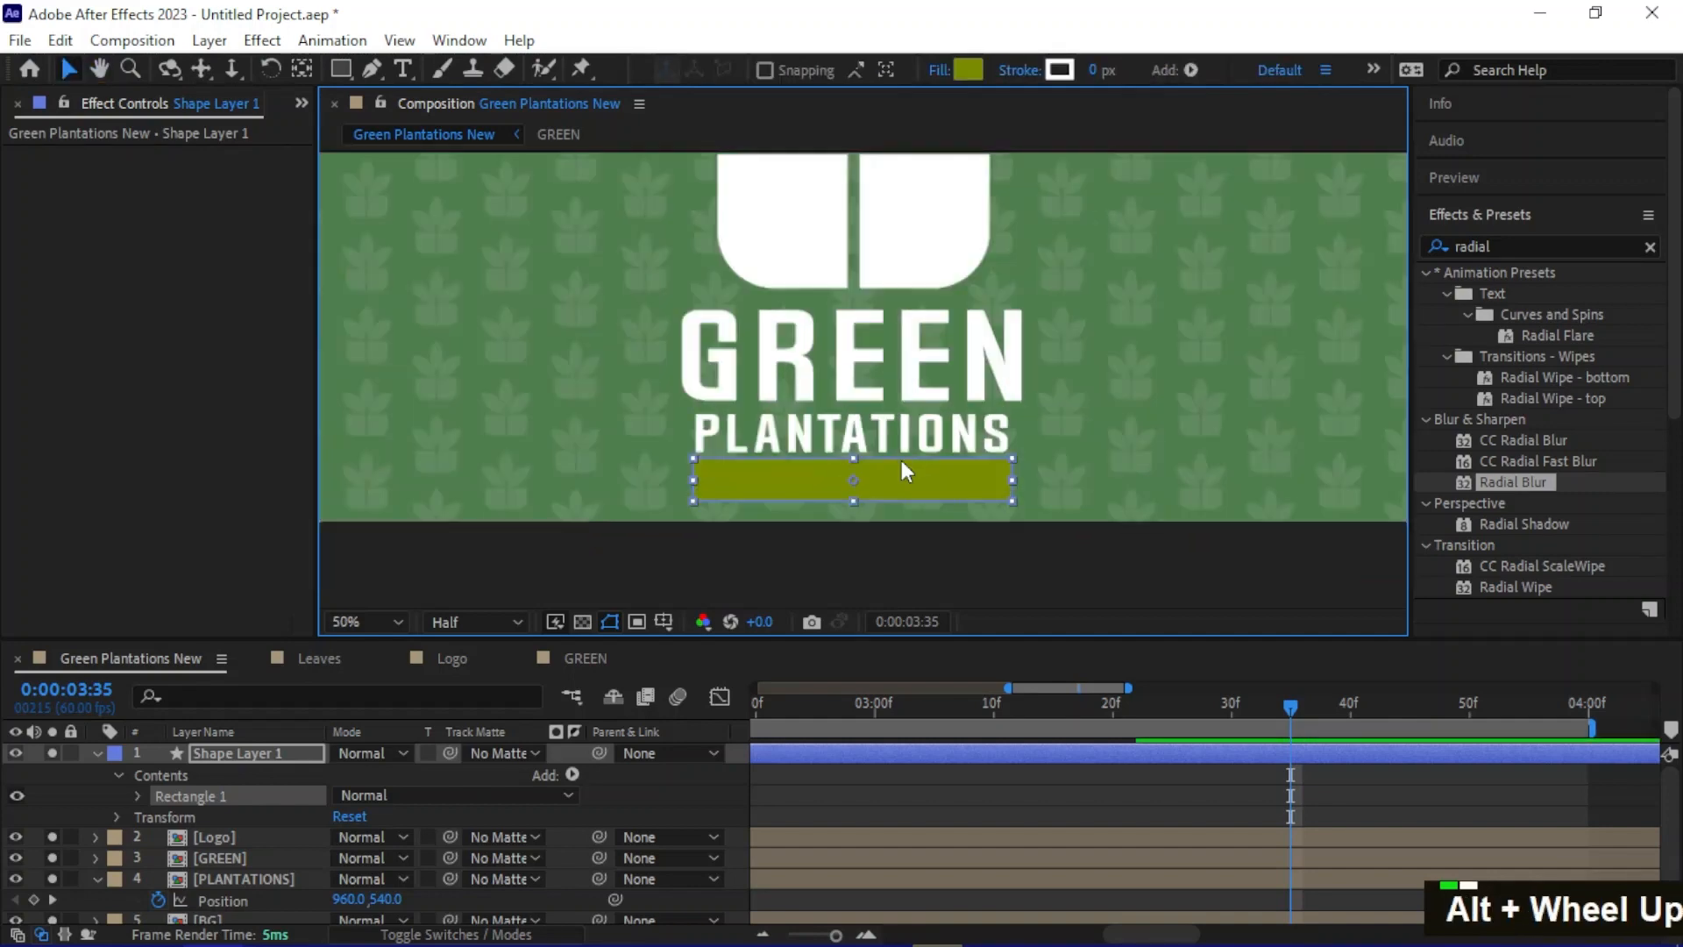
Lower the PLANTATIONS layer to Position 960, 618 at 0:00:03:35 and use the rectangle layer, placed directly above it, as its track matte
left_click(247, 881)
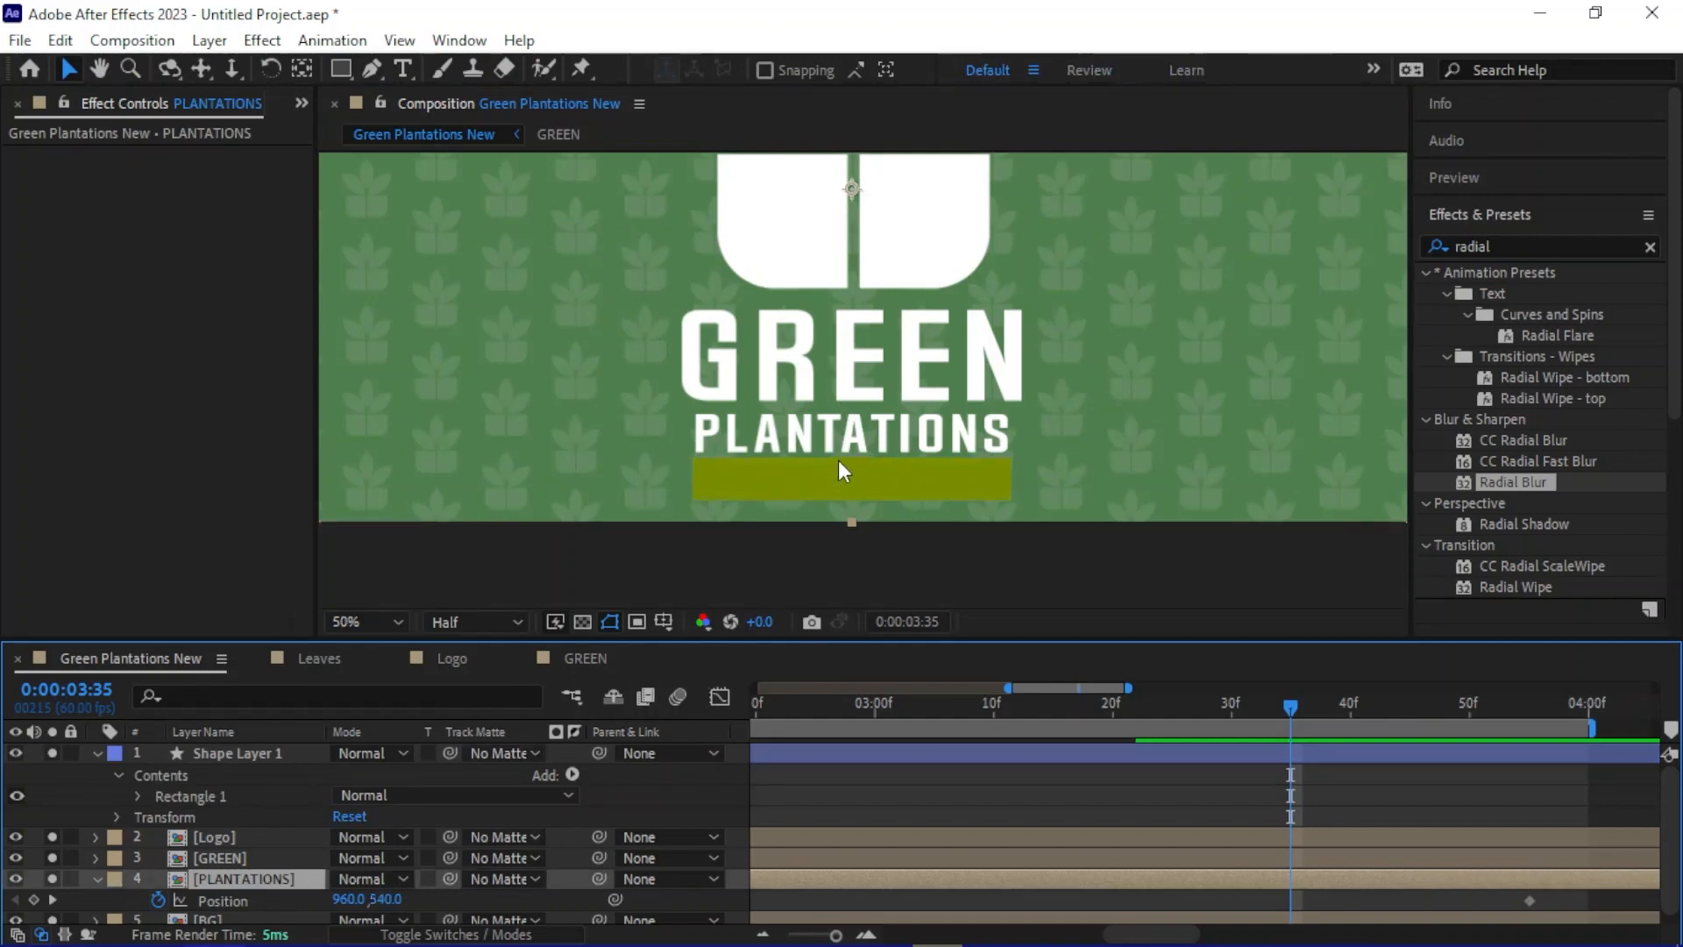
left_click_drag(824, 438, 828, 475)
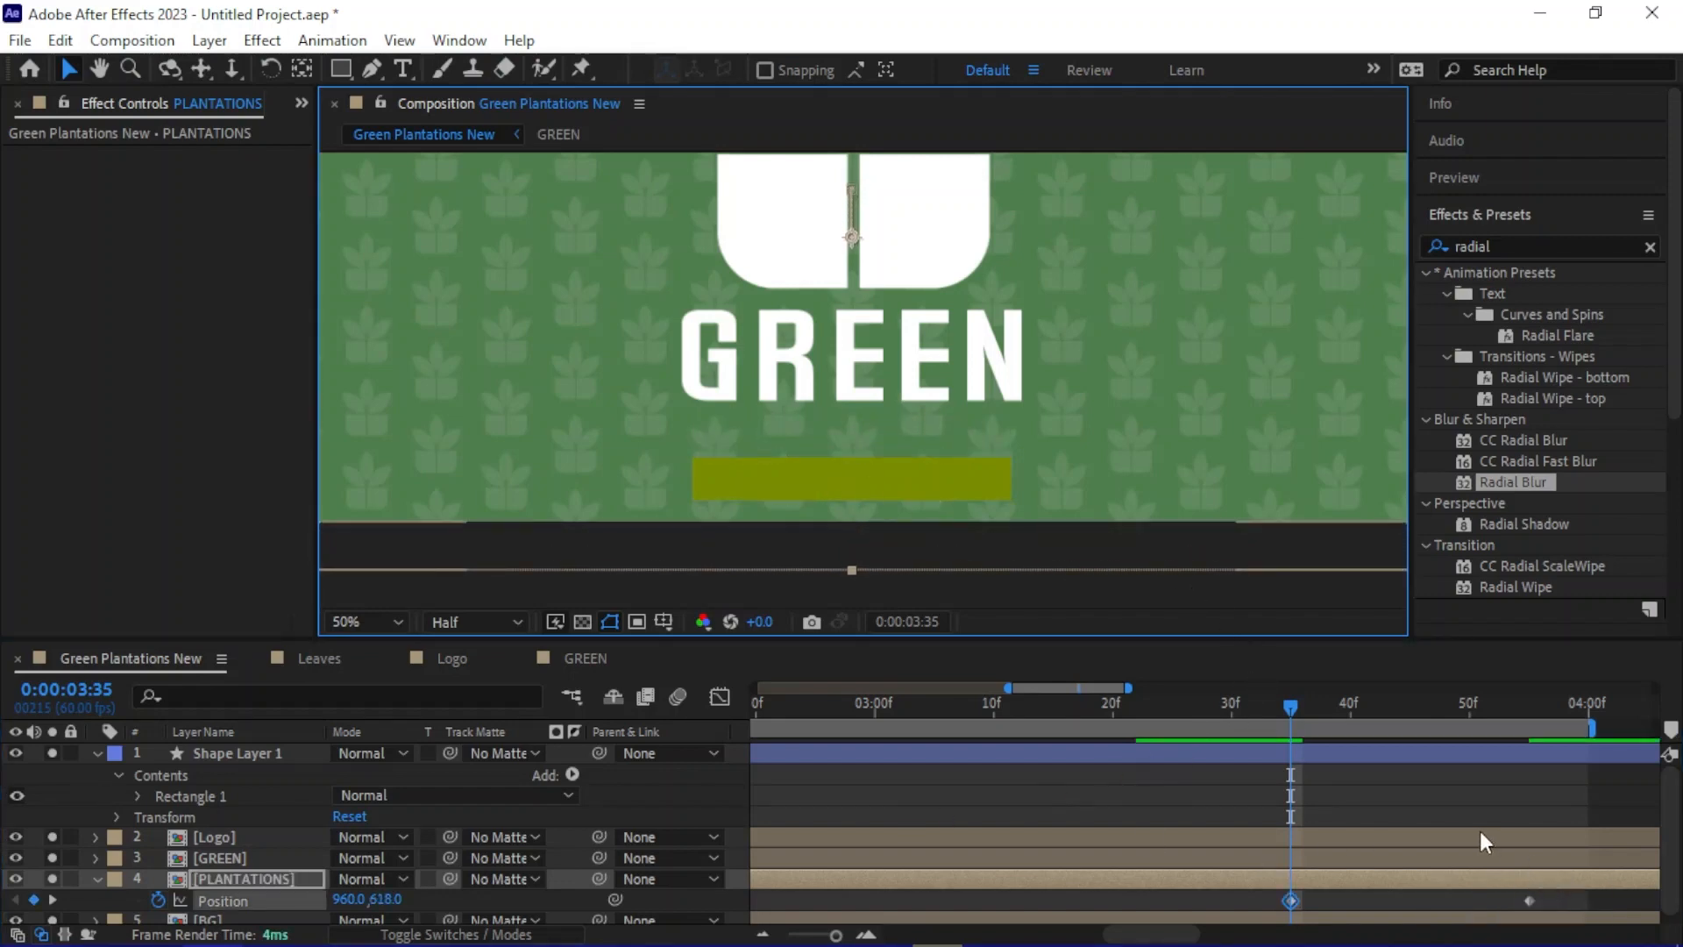
left_click_drag(244, 752, 240, 867)
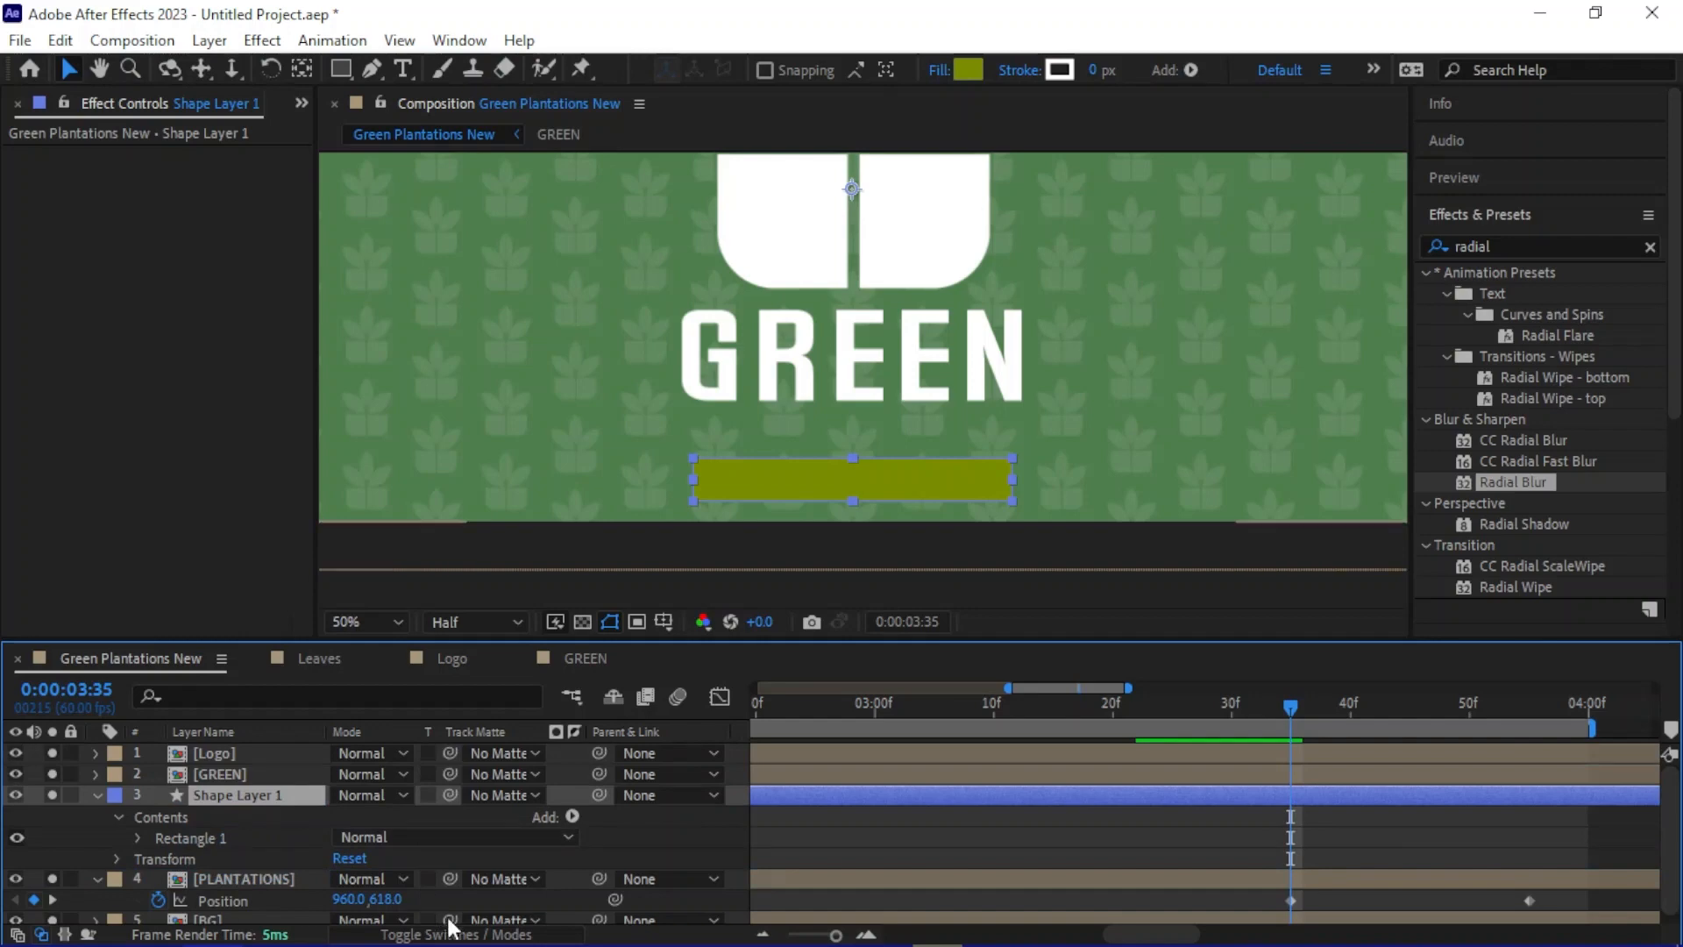
left_click(489, 880)
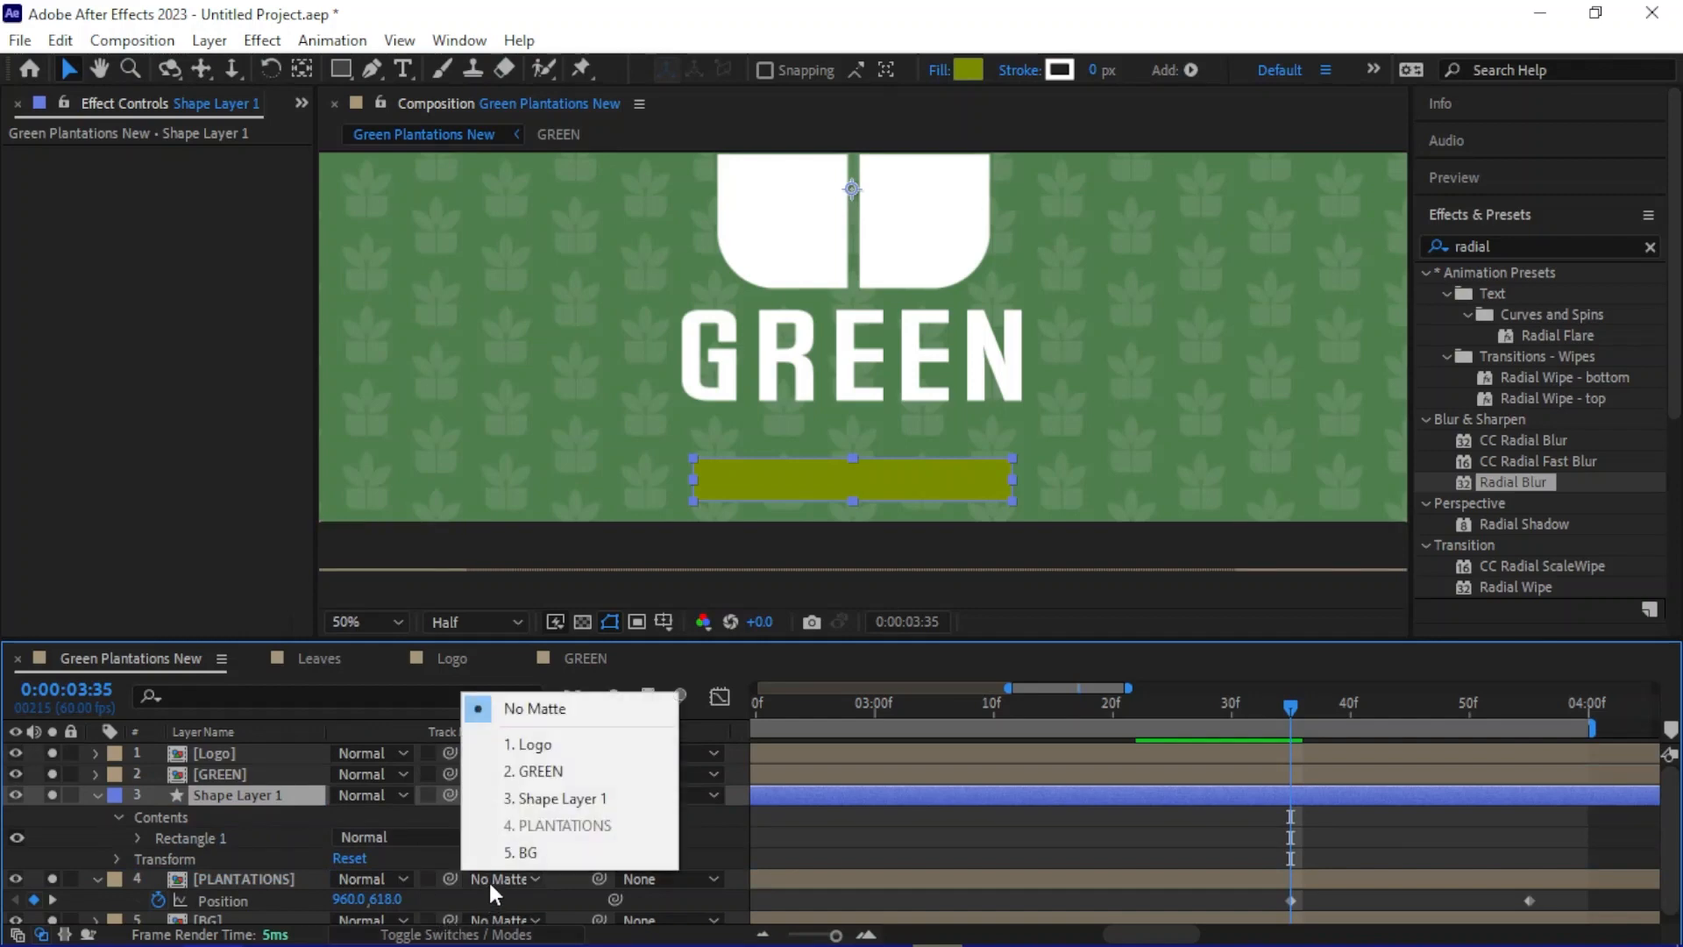
left_click(579, 797)
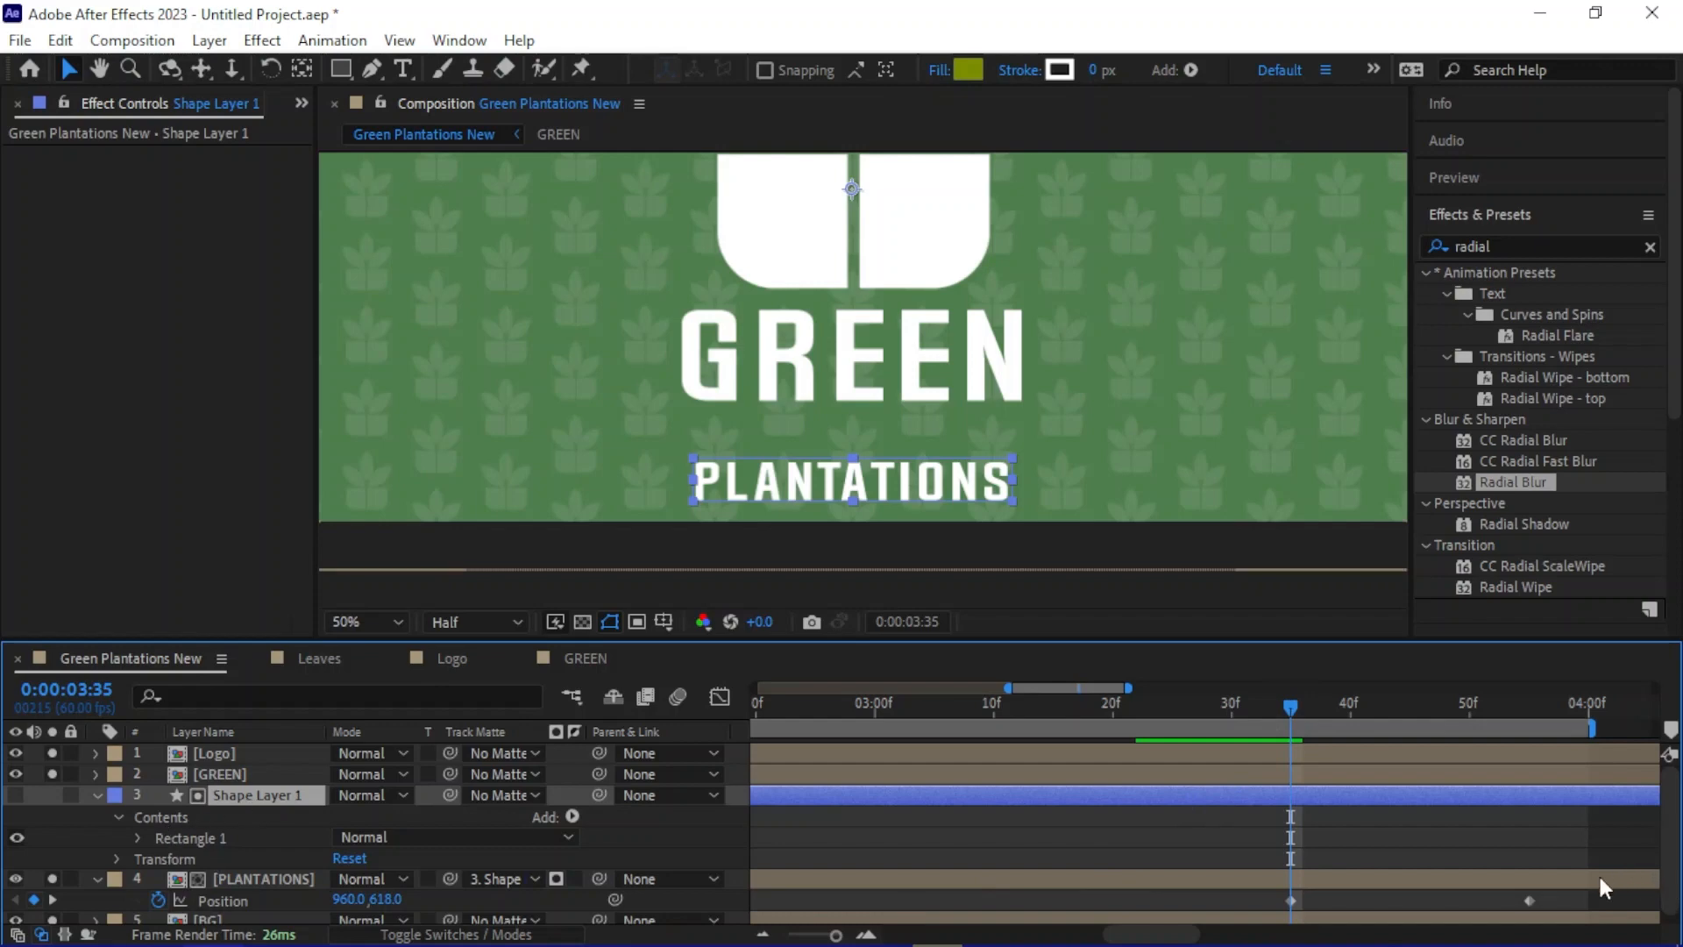
Easy-ease both PLANTATIONS Position keyframes and lengthen their speed-graph handles to form a sharp peak past the midpoint
left_click_drag(1568, 892, 1266, 902)
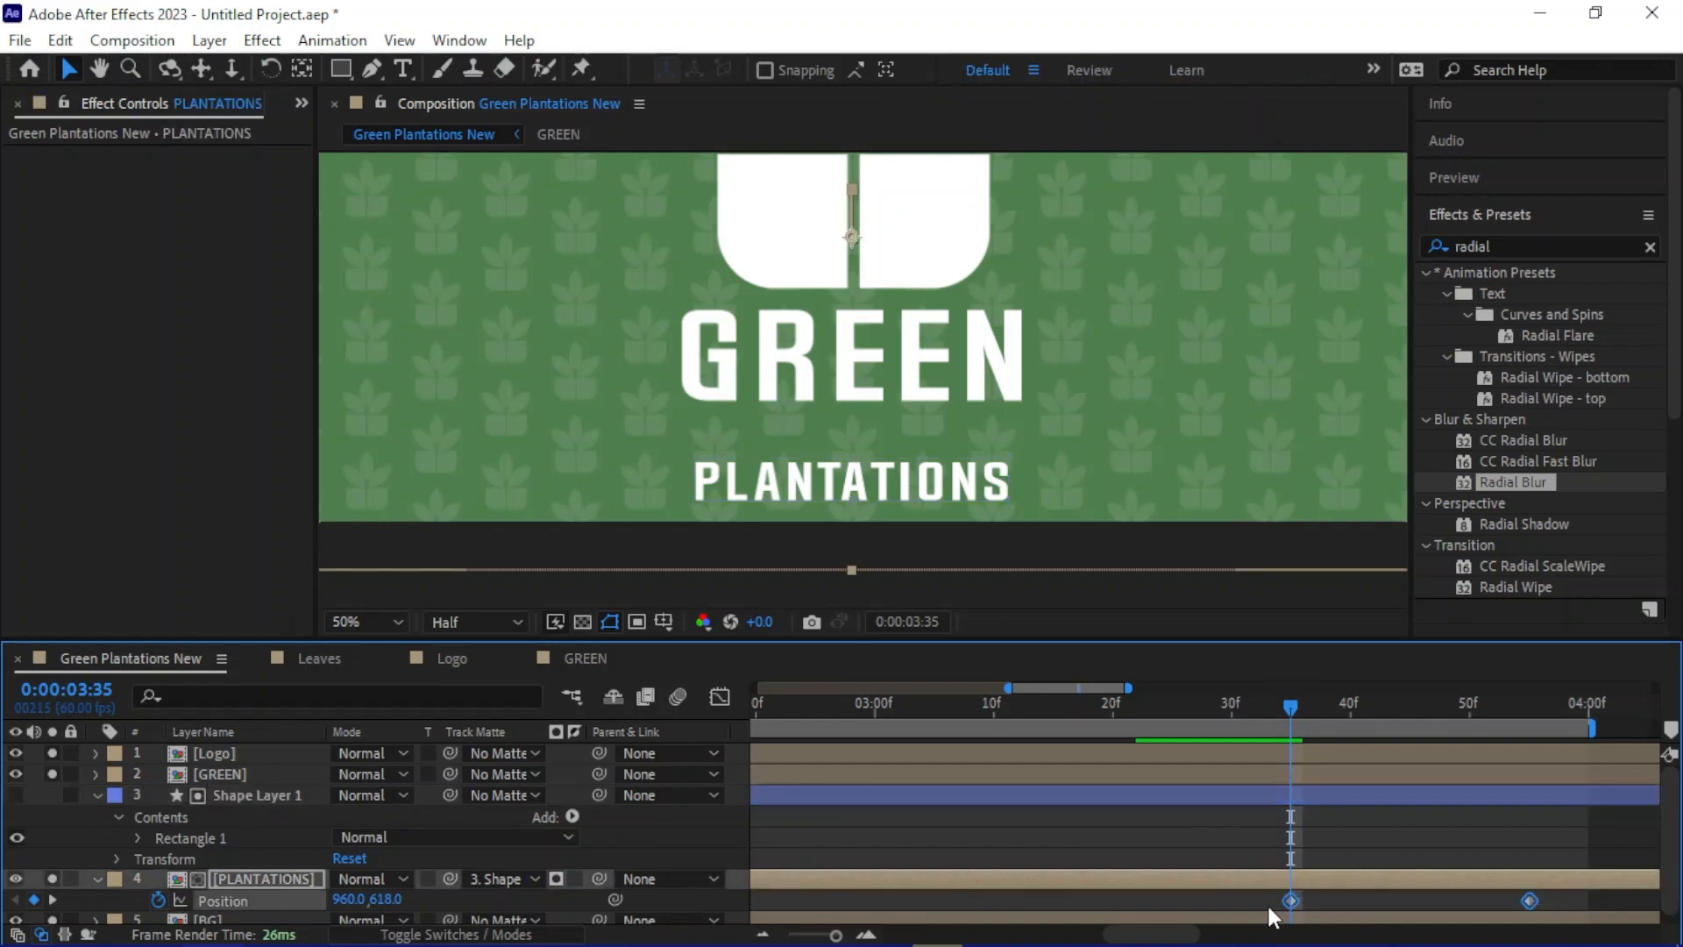
key("F9")
left_click(720, 697)
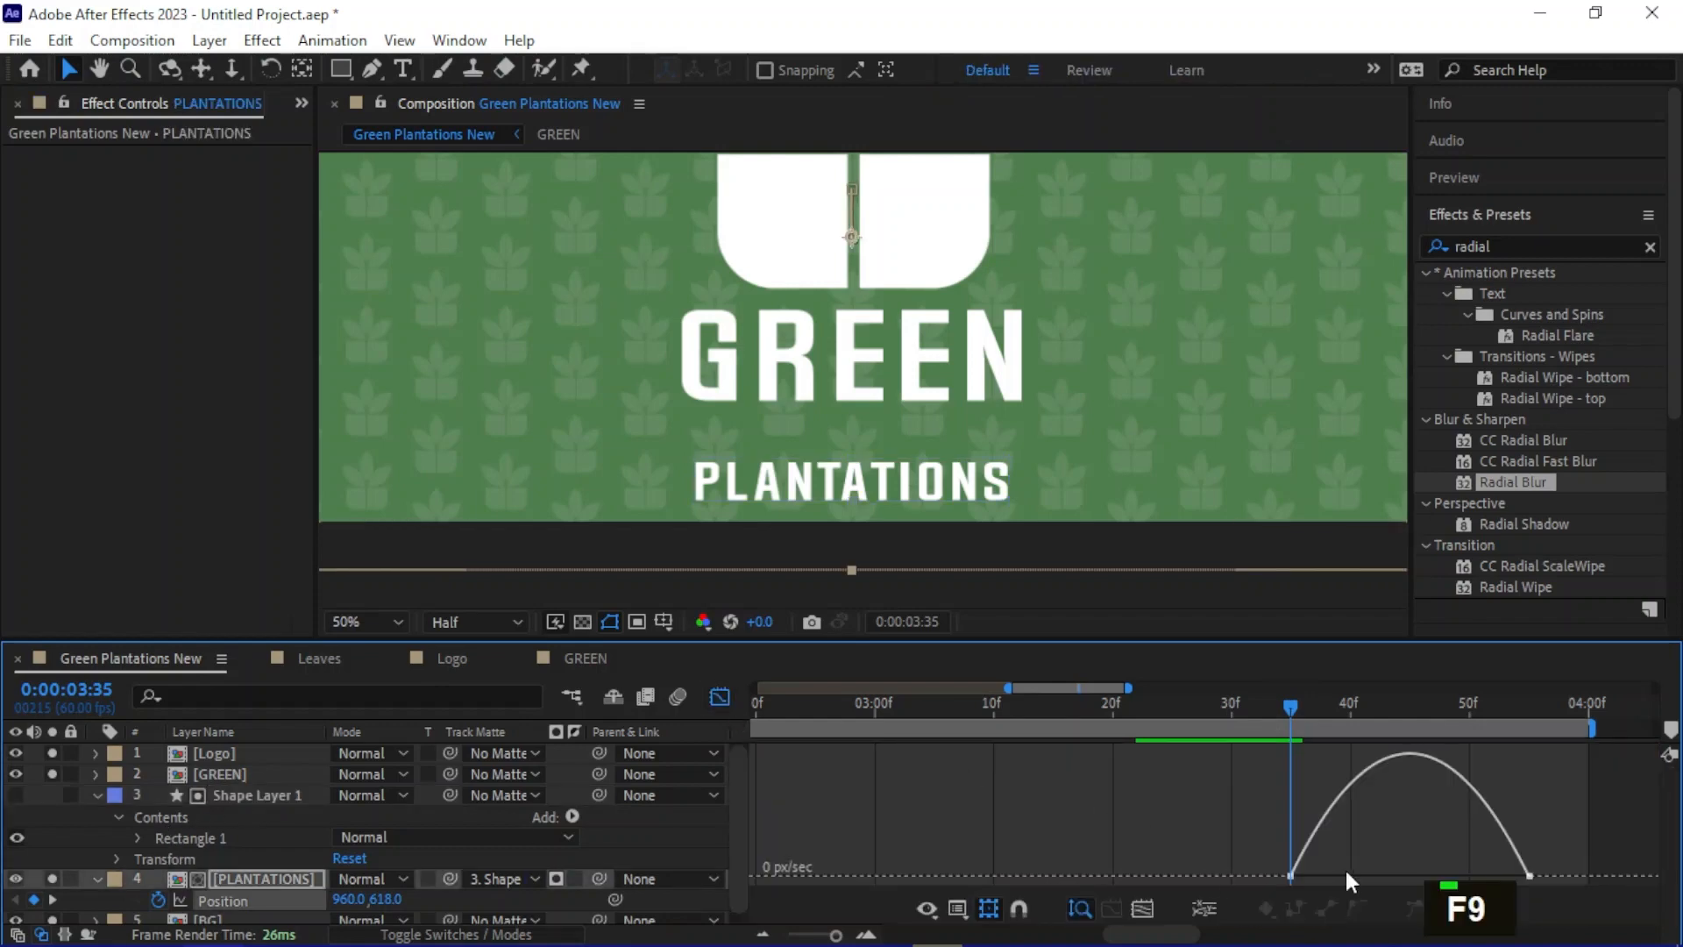
left_click(1291, 876)
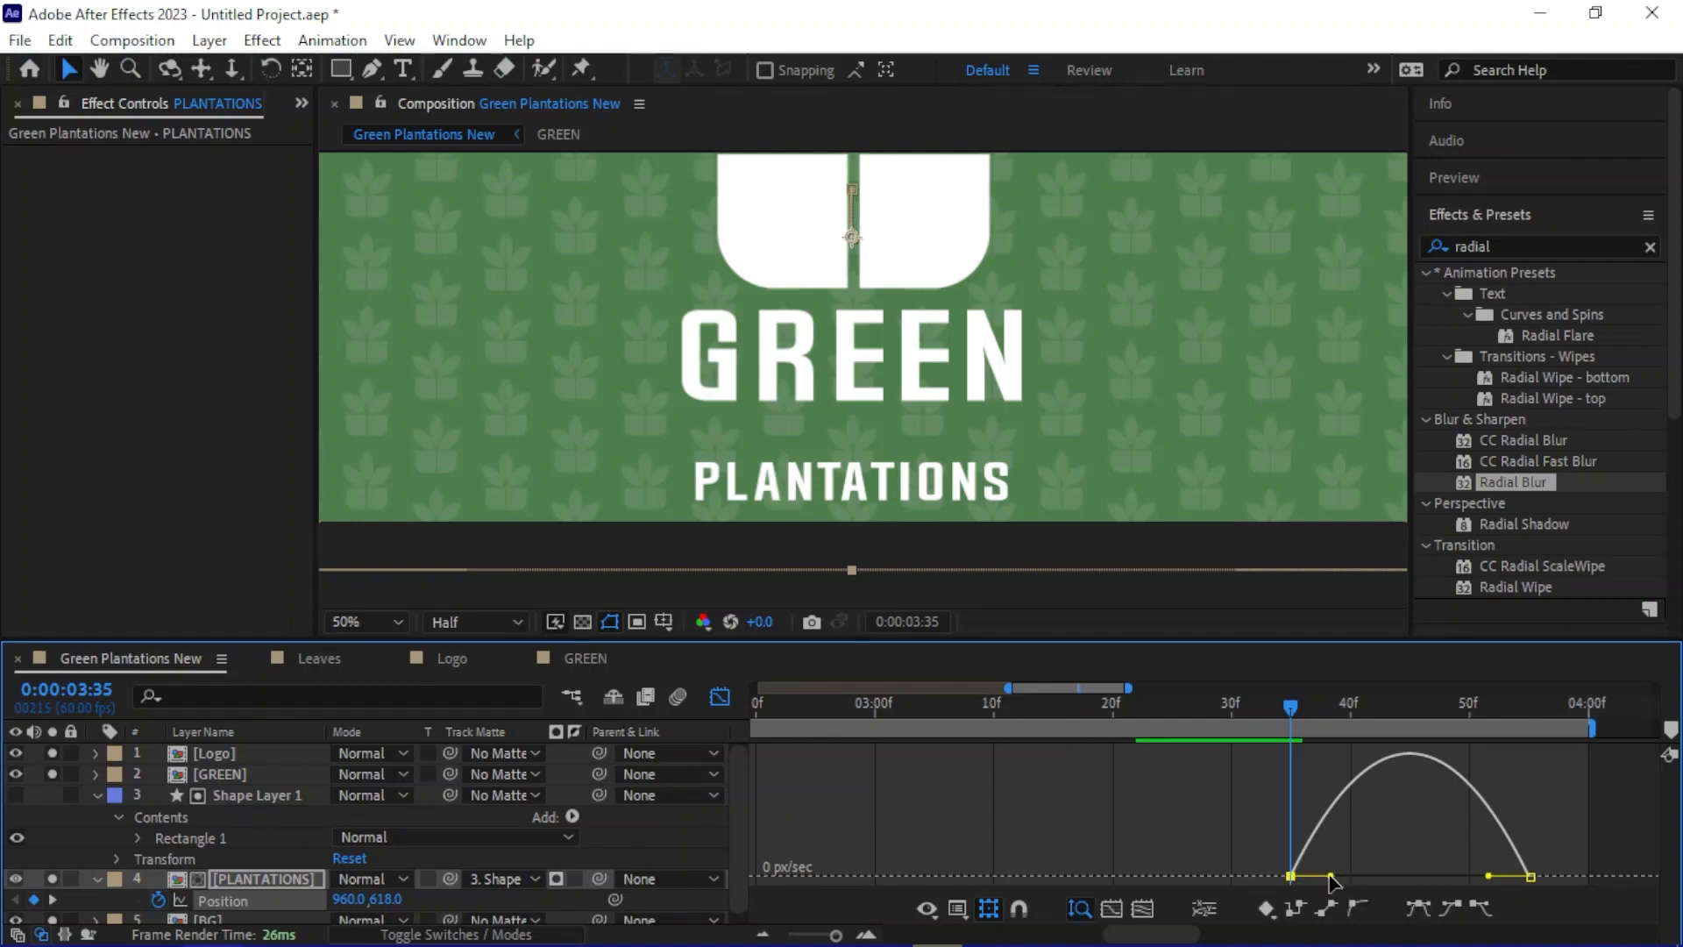
left_click_drag(1332, 877, 1407, 876)
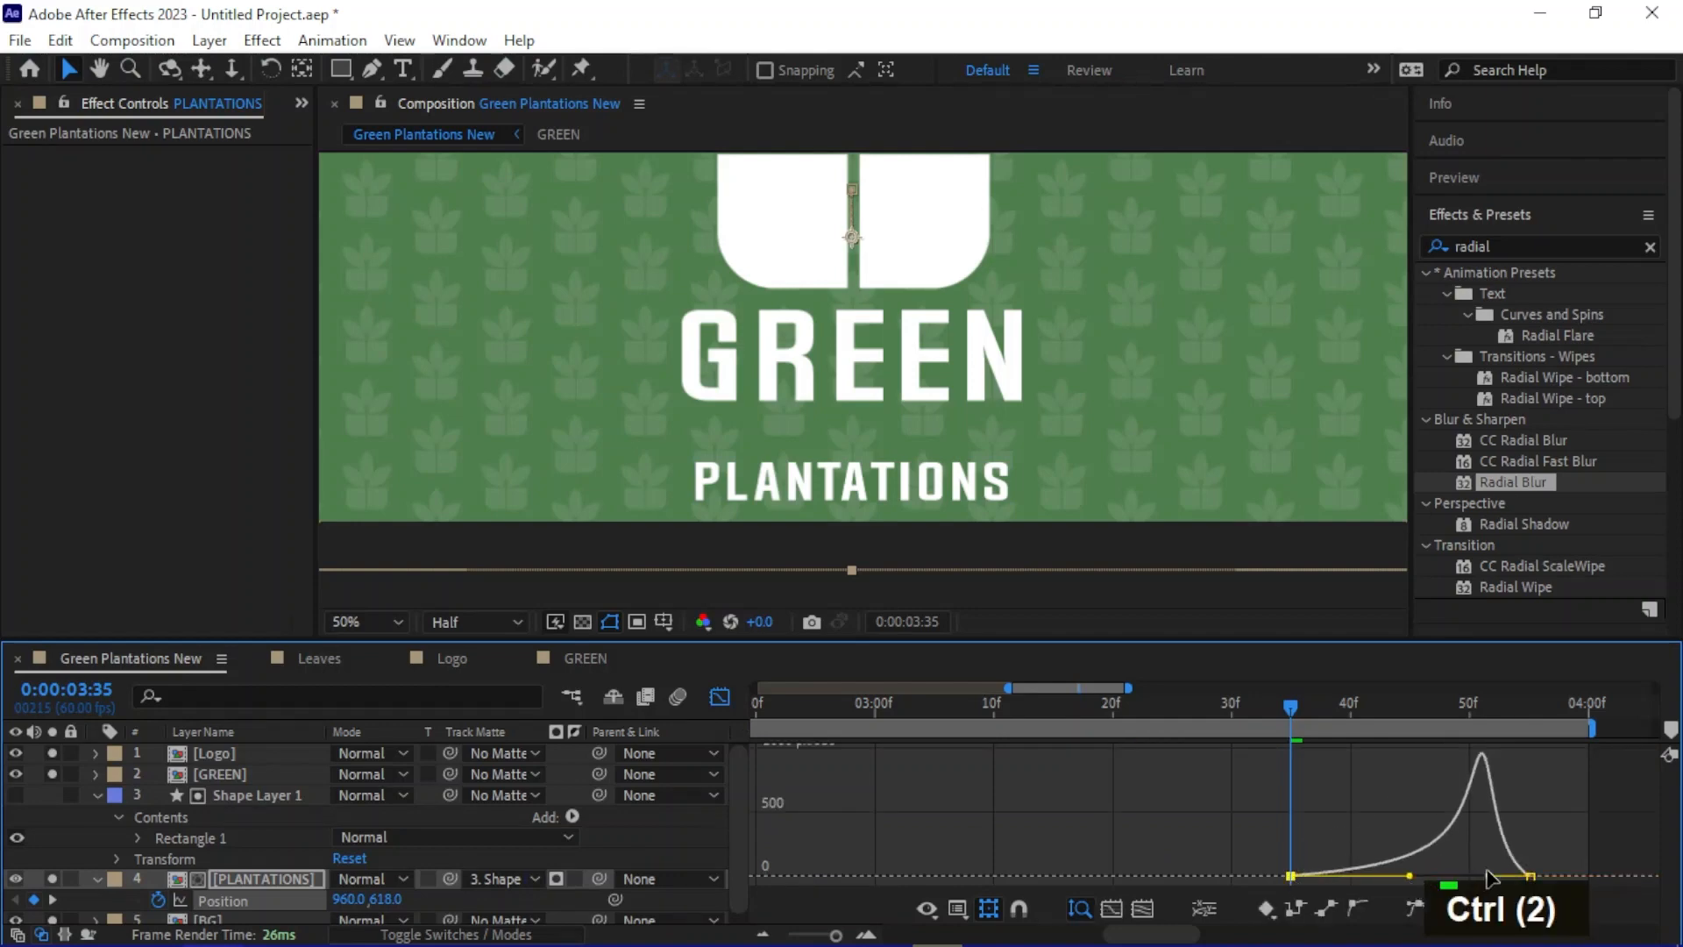
left_click_drag(1474, 877, 1460, 876)
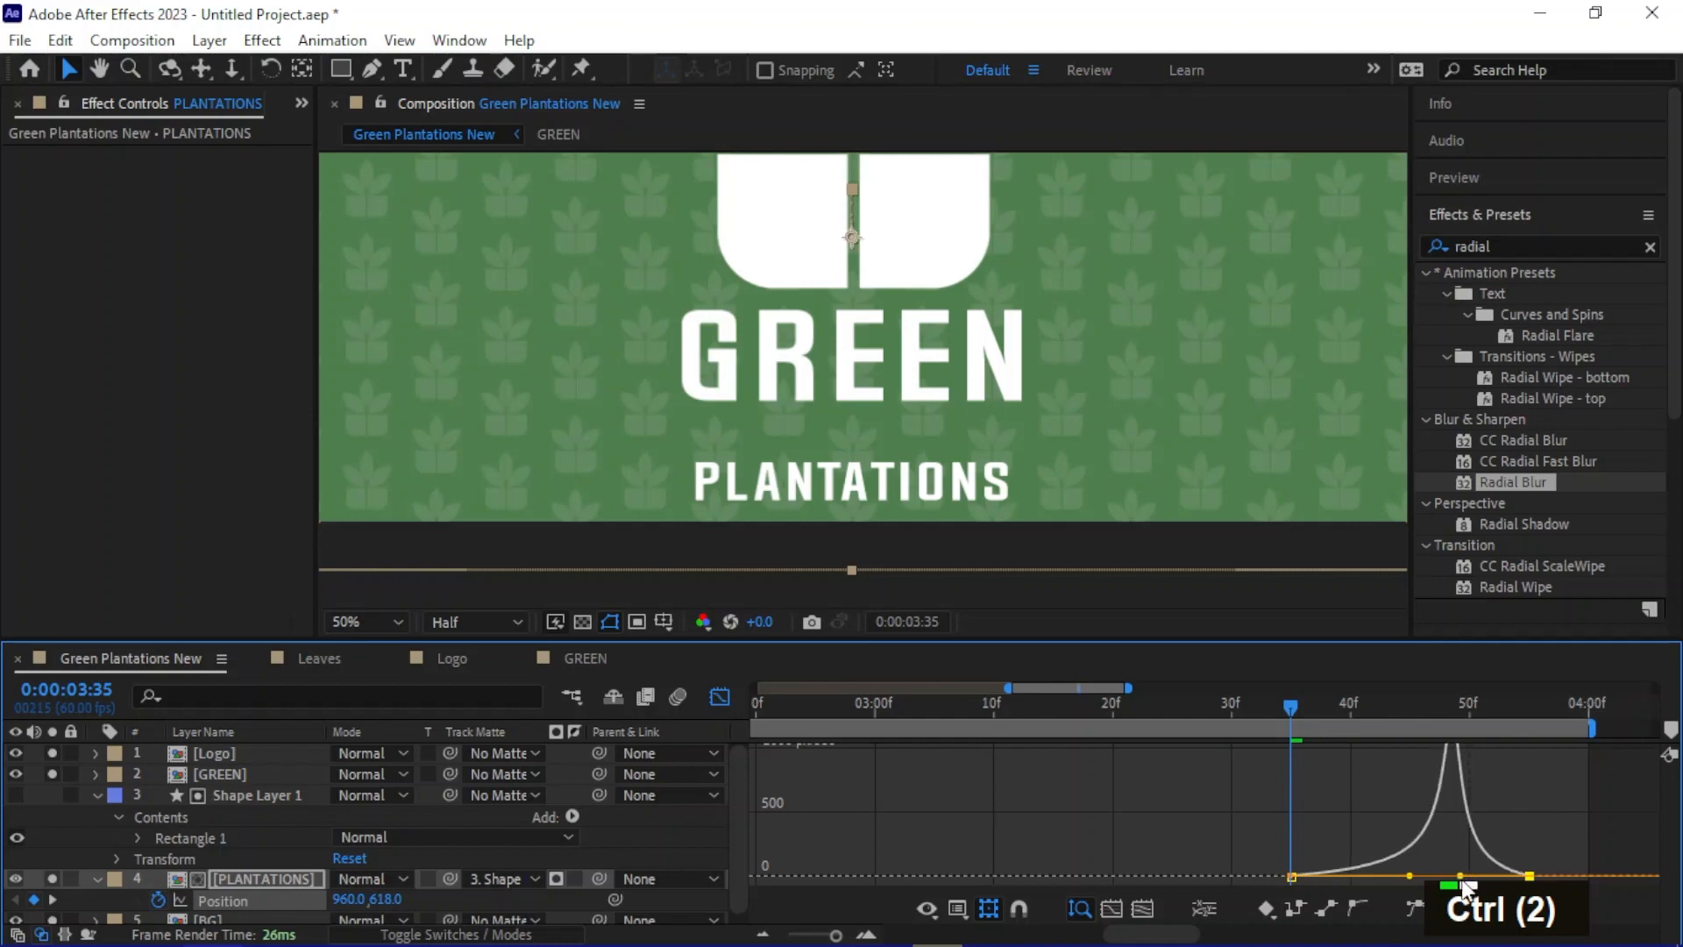
left_click(719, 697)
Collapse the rectangle layer's properties and invert the PLANTATIONS layer's track matte so the text is hidden inside the rectangle
left_click(277, 794)
key("u")
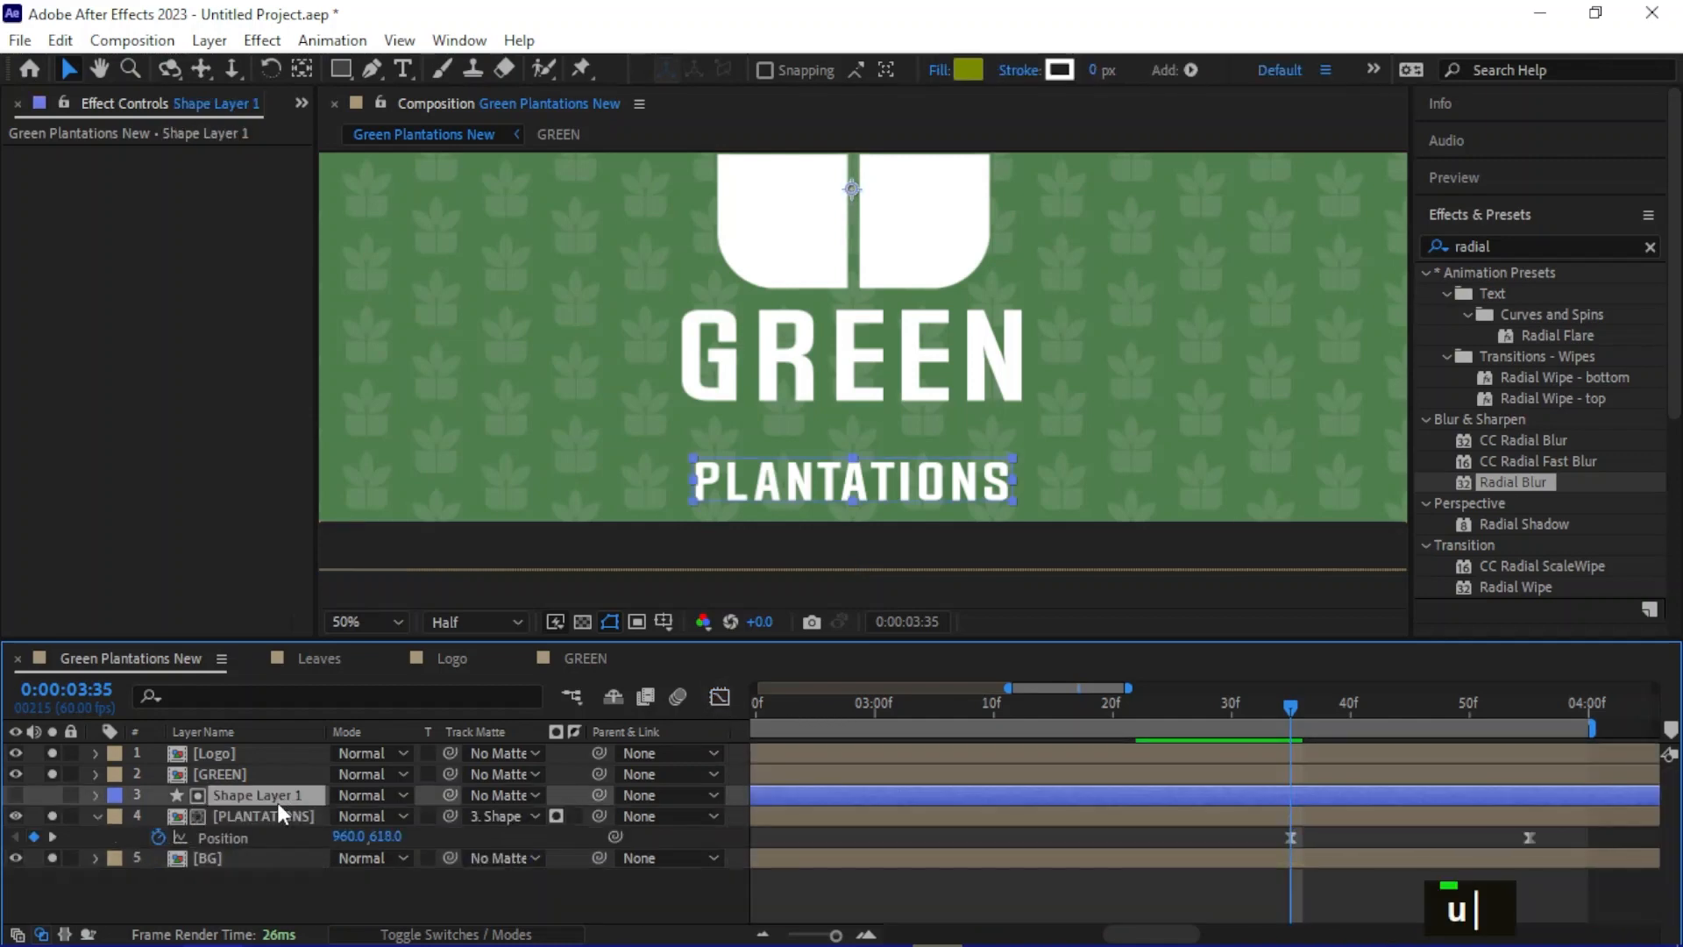
left_click(261, 815)
key("u")
key("u")
left_click(558, 798)
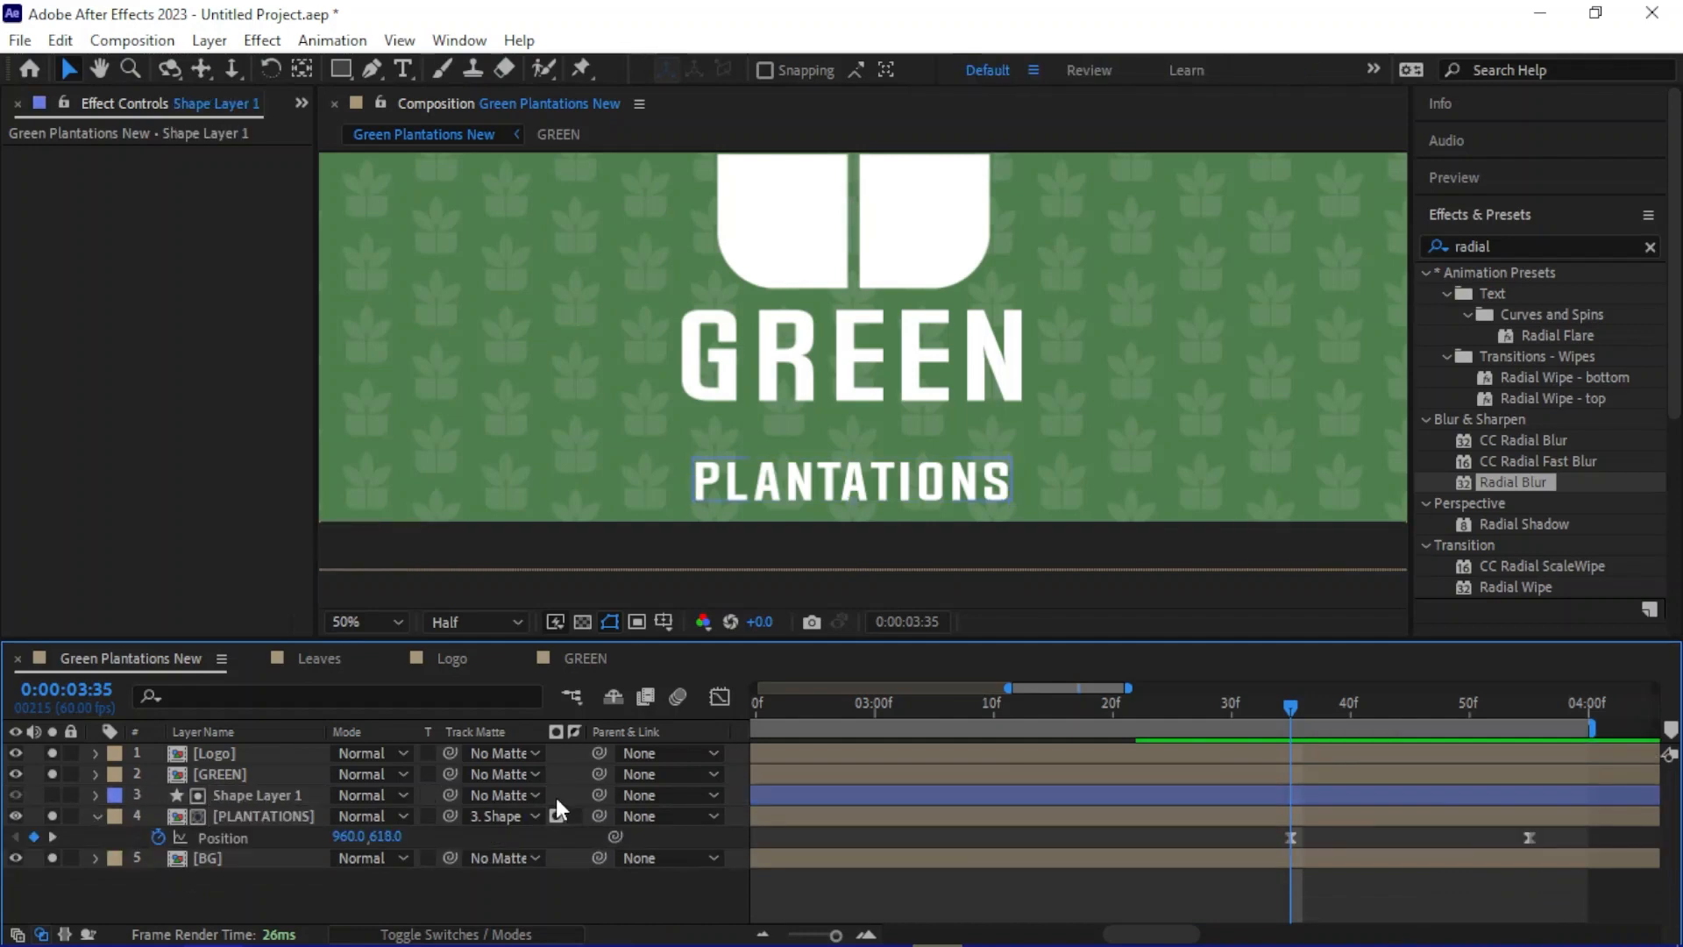
left_click(574, 815)
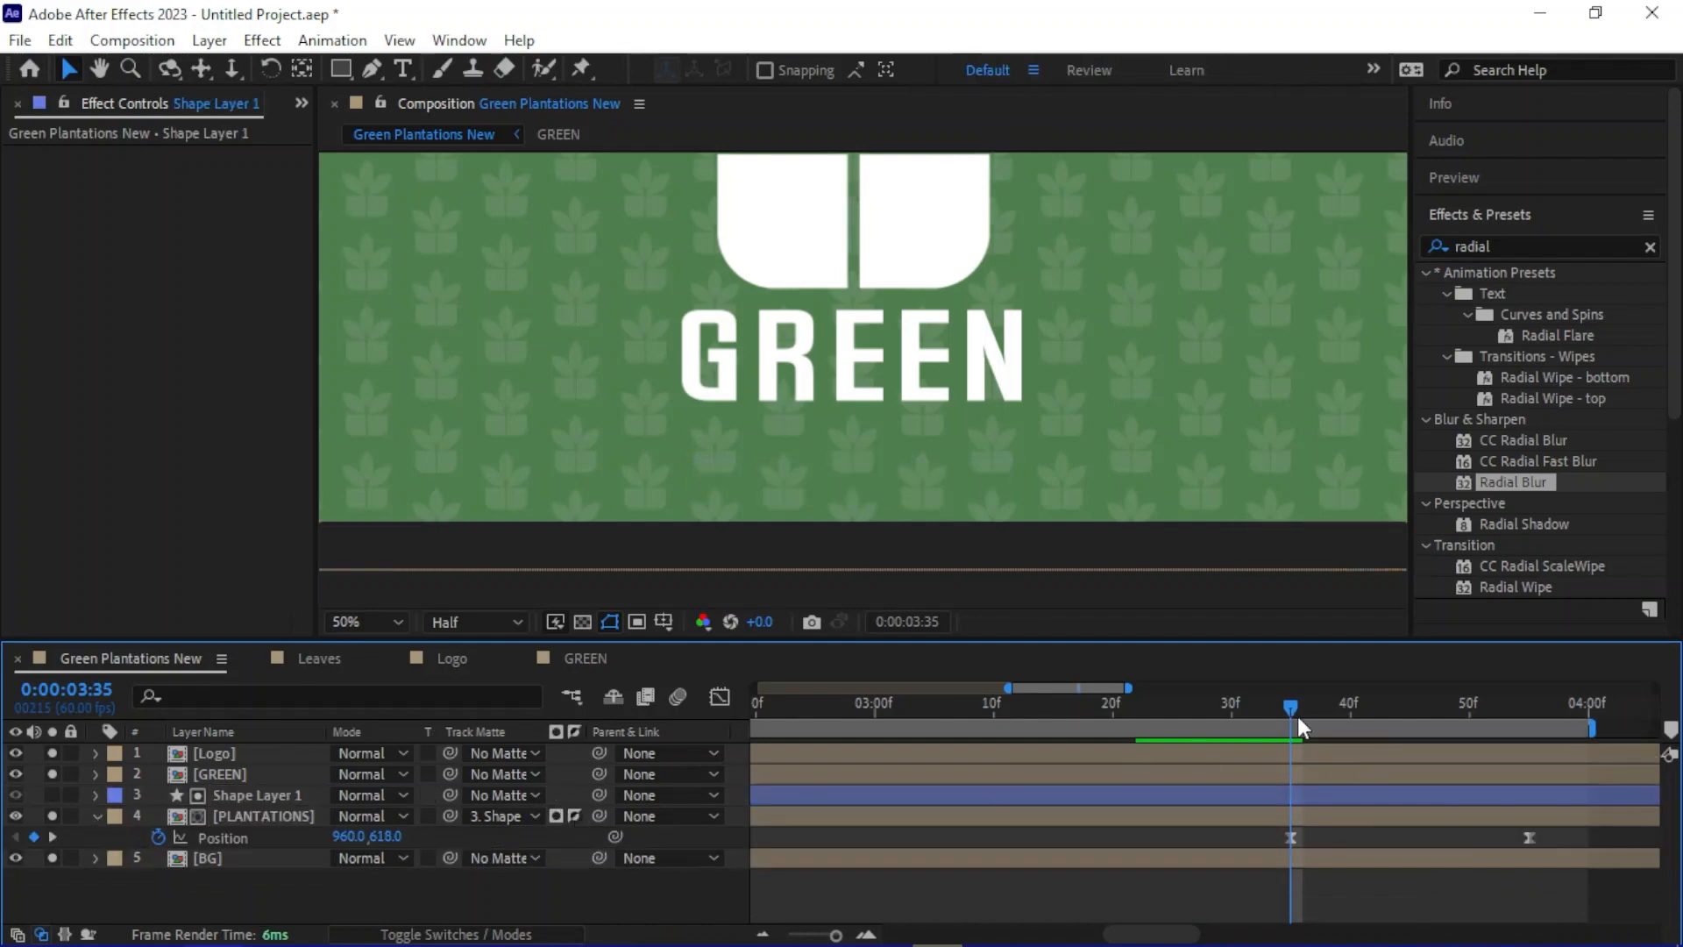
Extend the work area to about 4:30f, fit the composition in view, and preview the animation from the first frame
left_click_drag(1287, 703, 1522, 731)
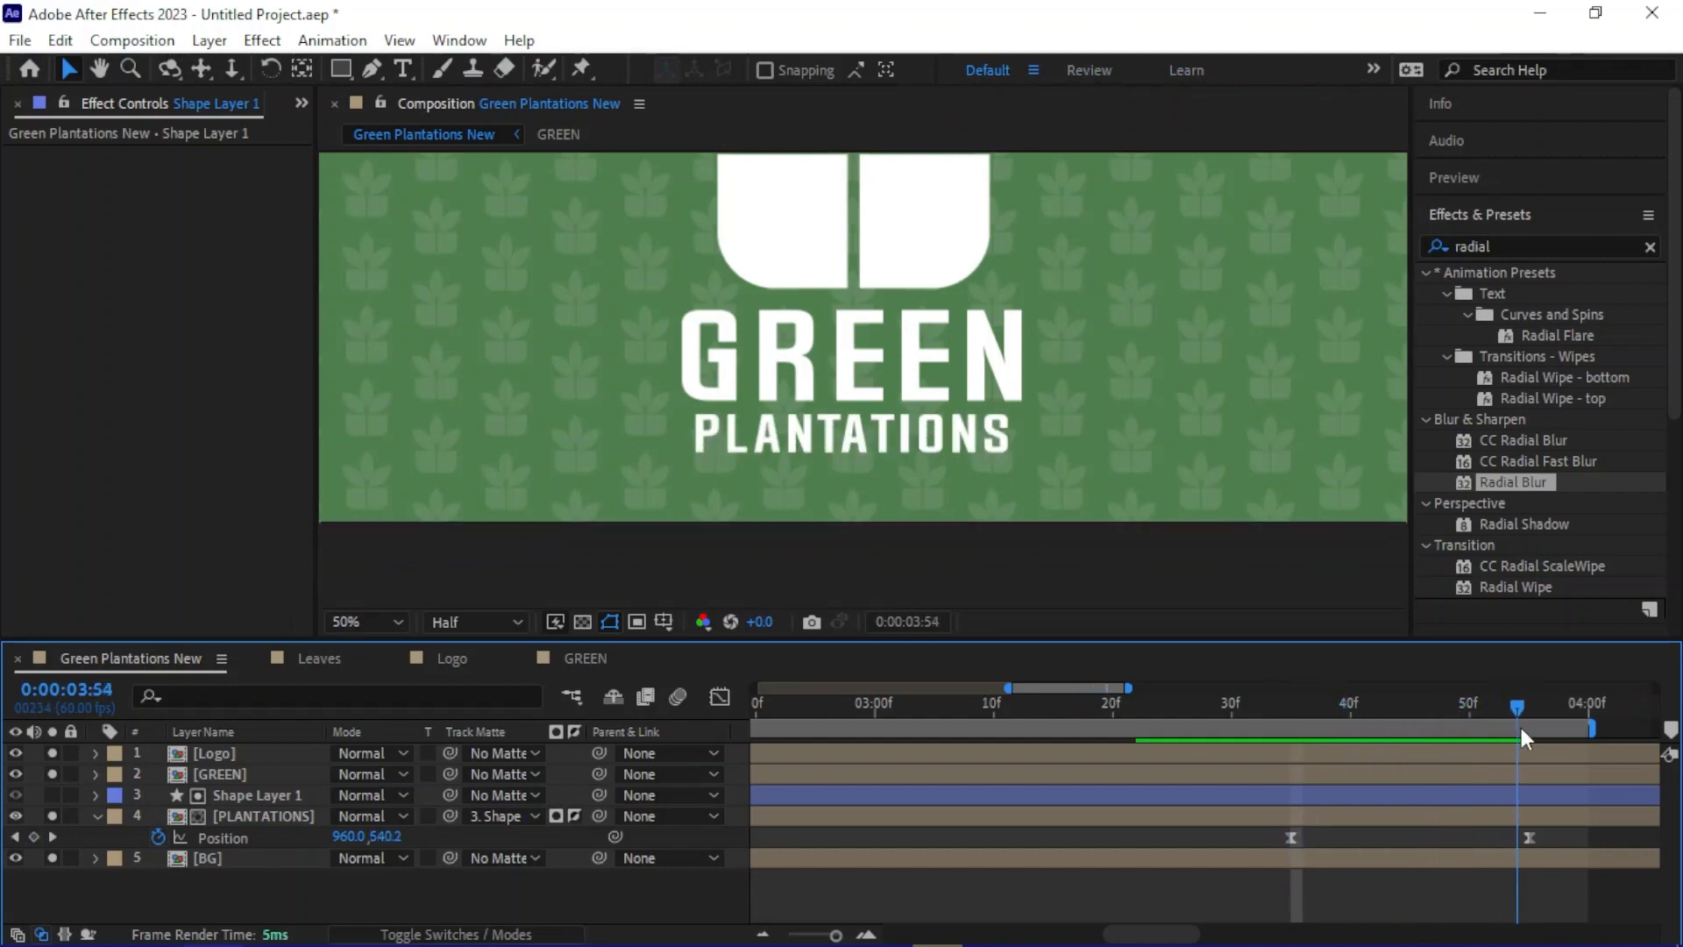
key("Home")
scroll(1522, 727, "down", 5, "alt")
left_click(393, 623)
left_click(404, 186)
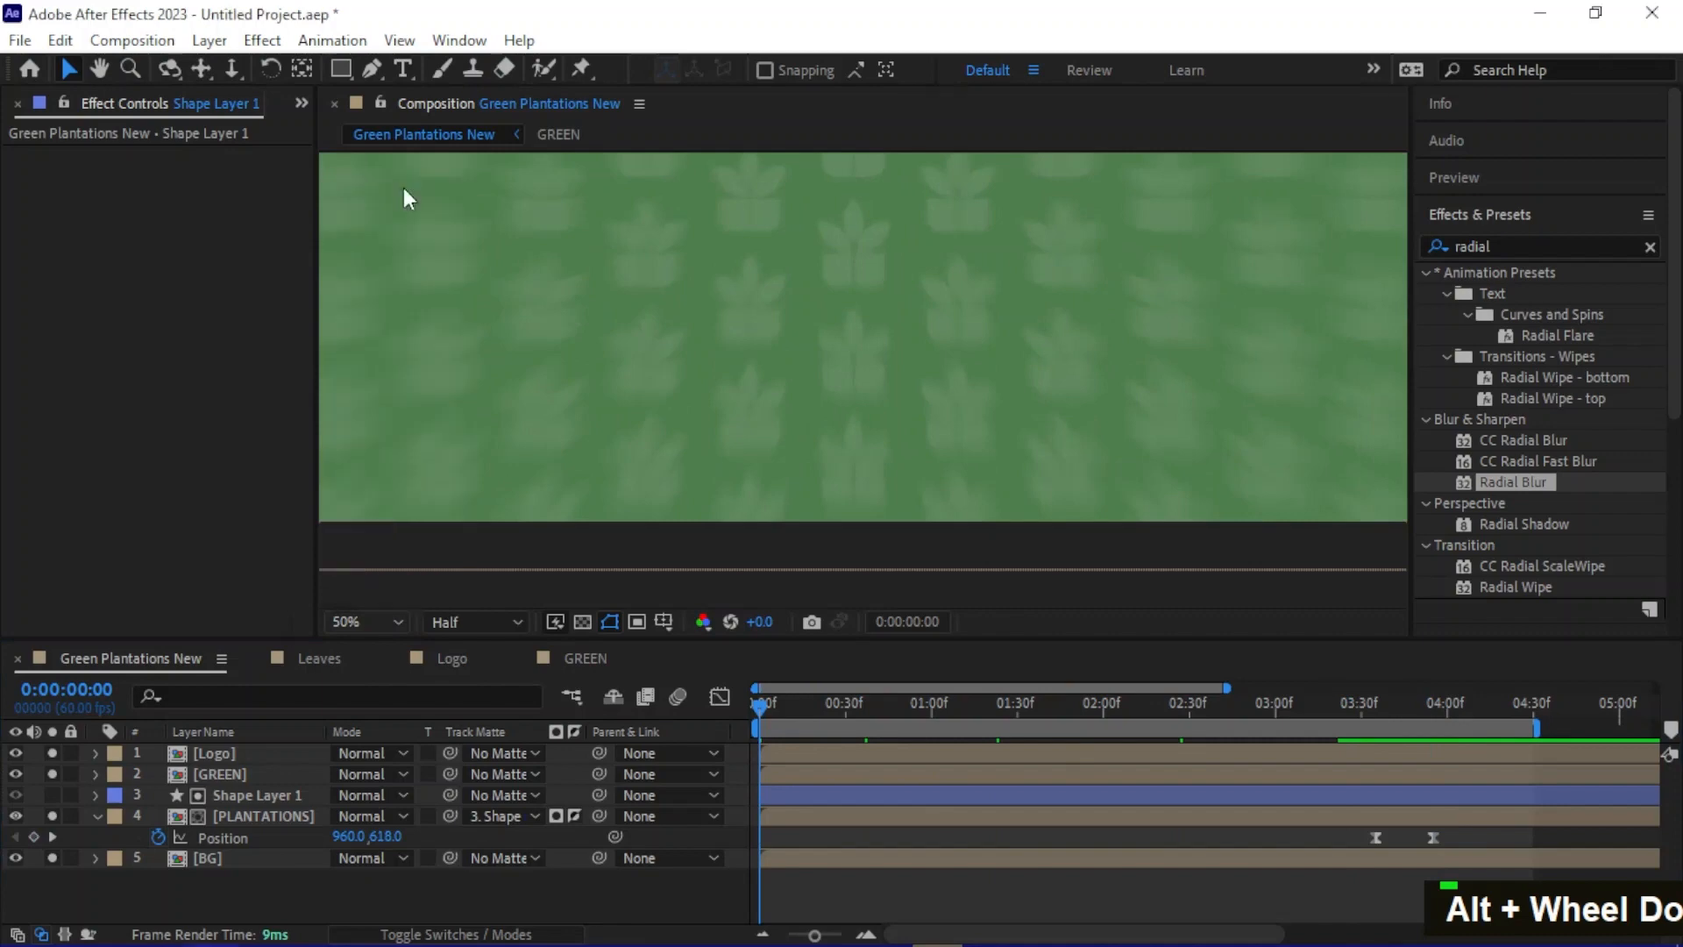
key("space")
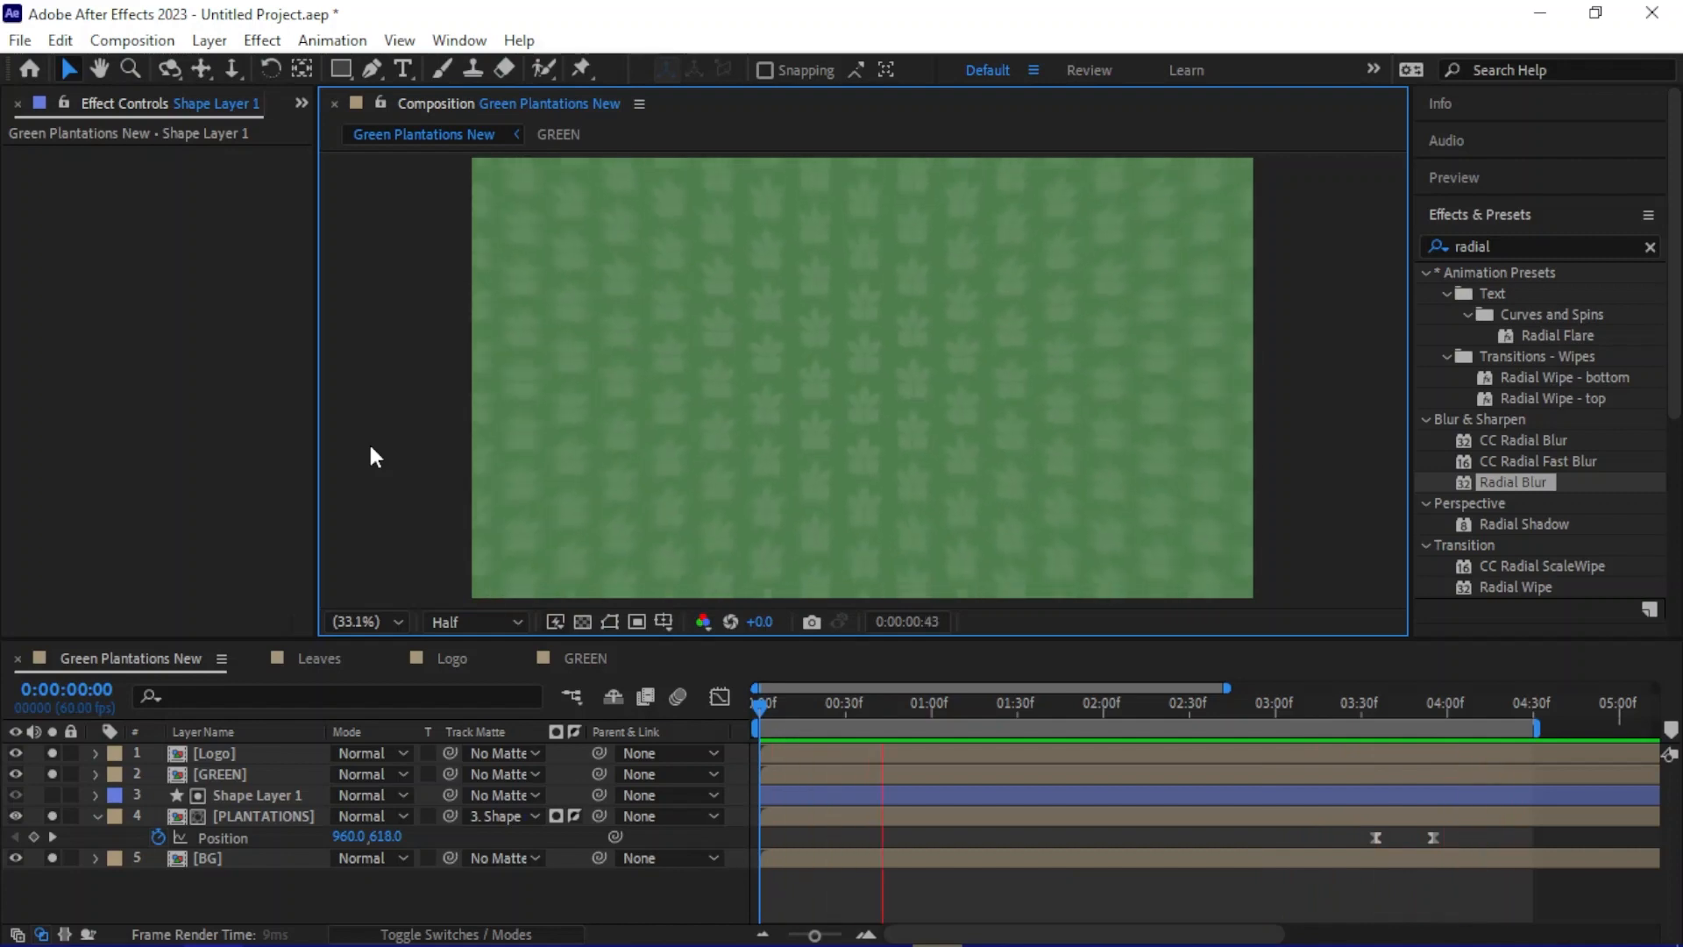
key("space")
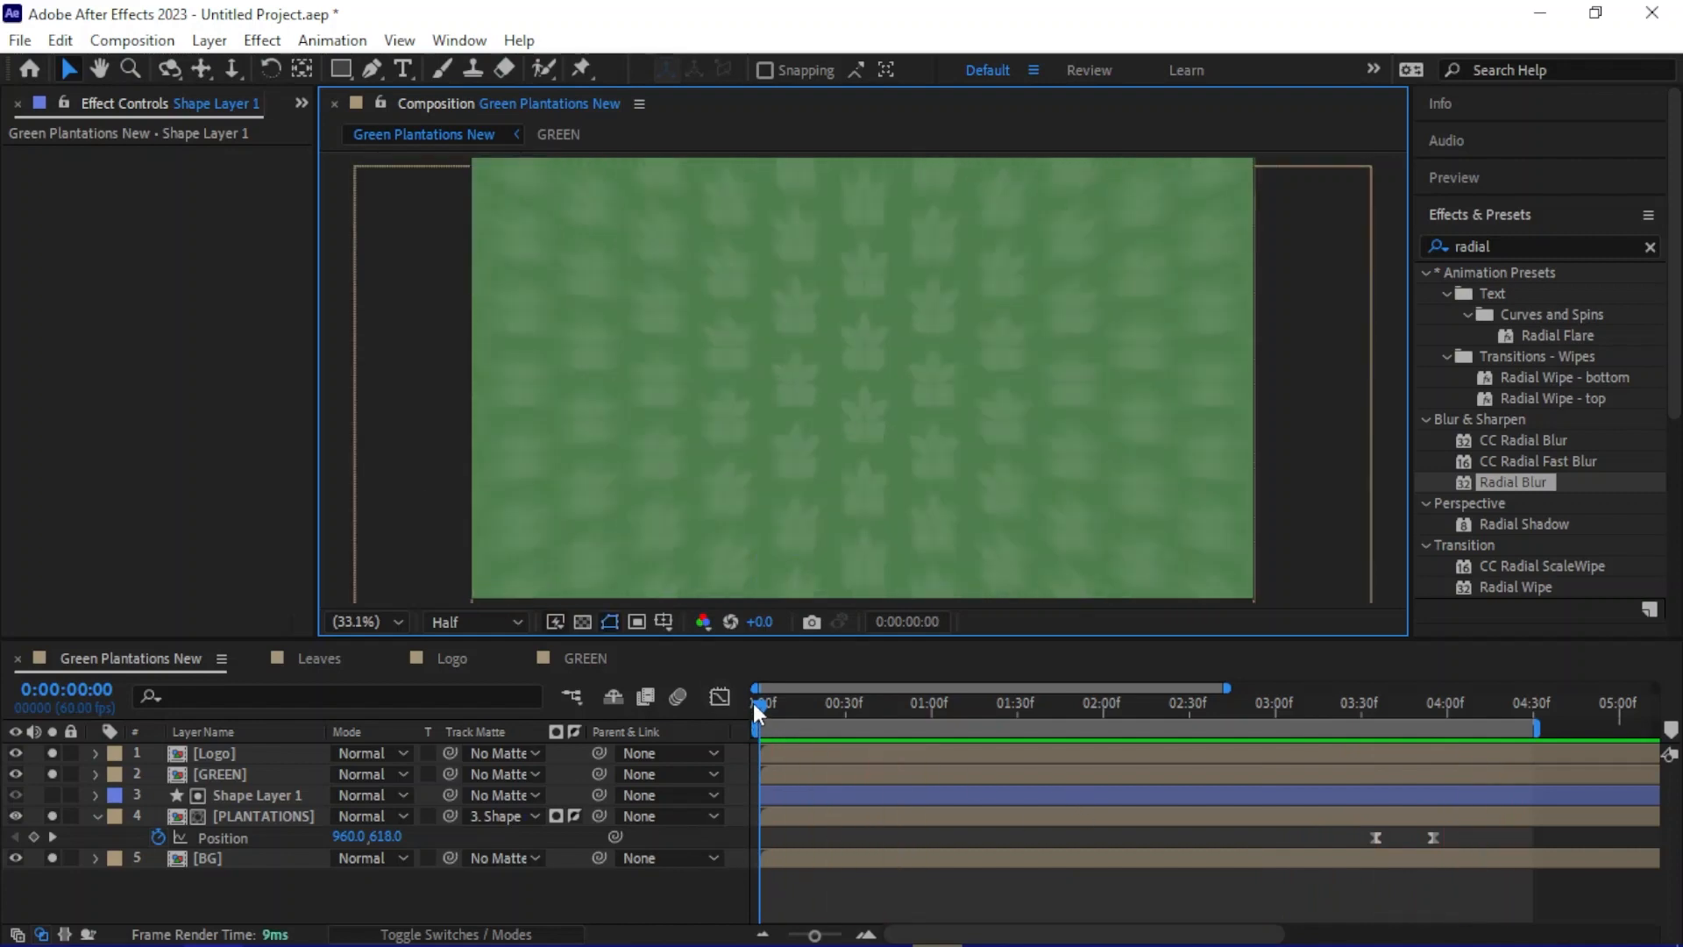
key("space")
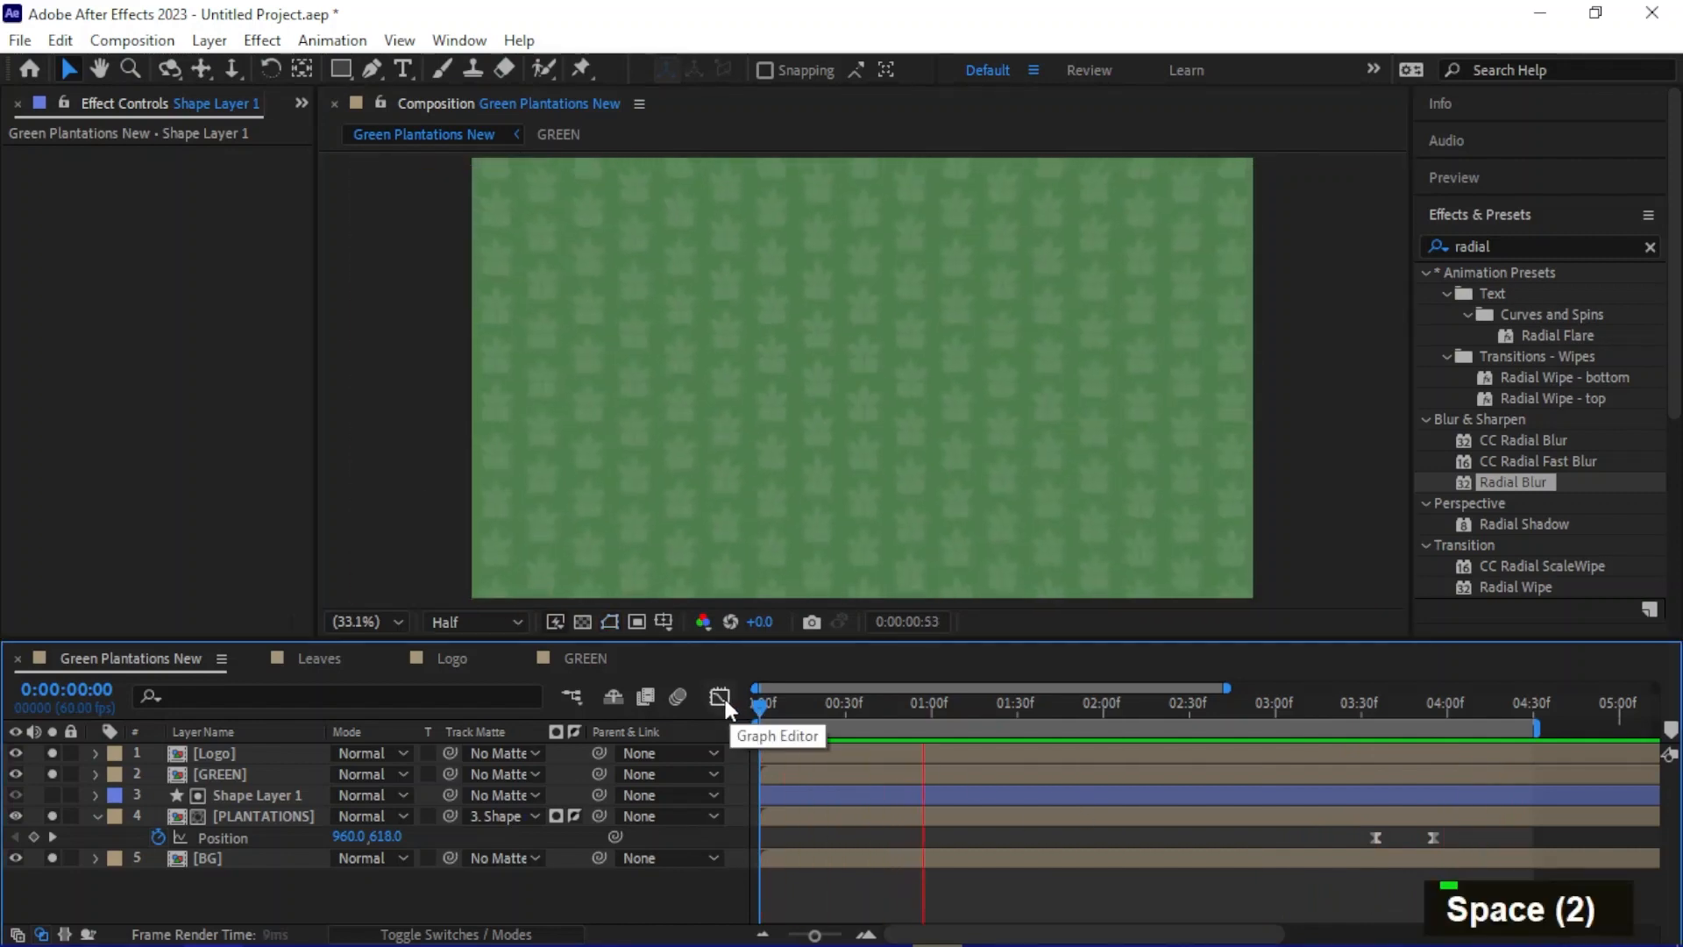